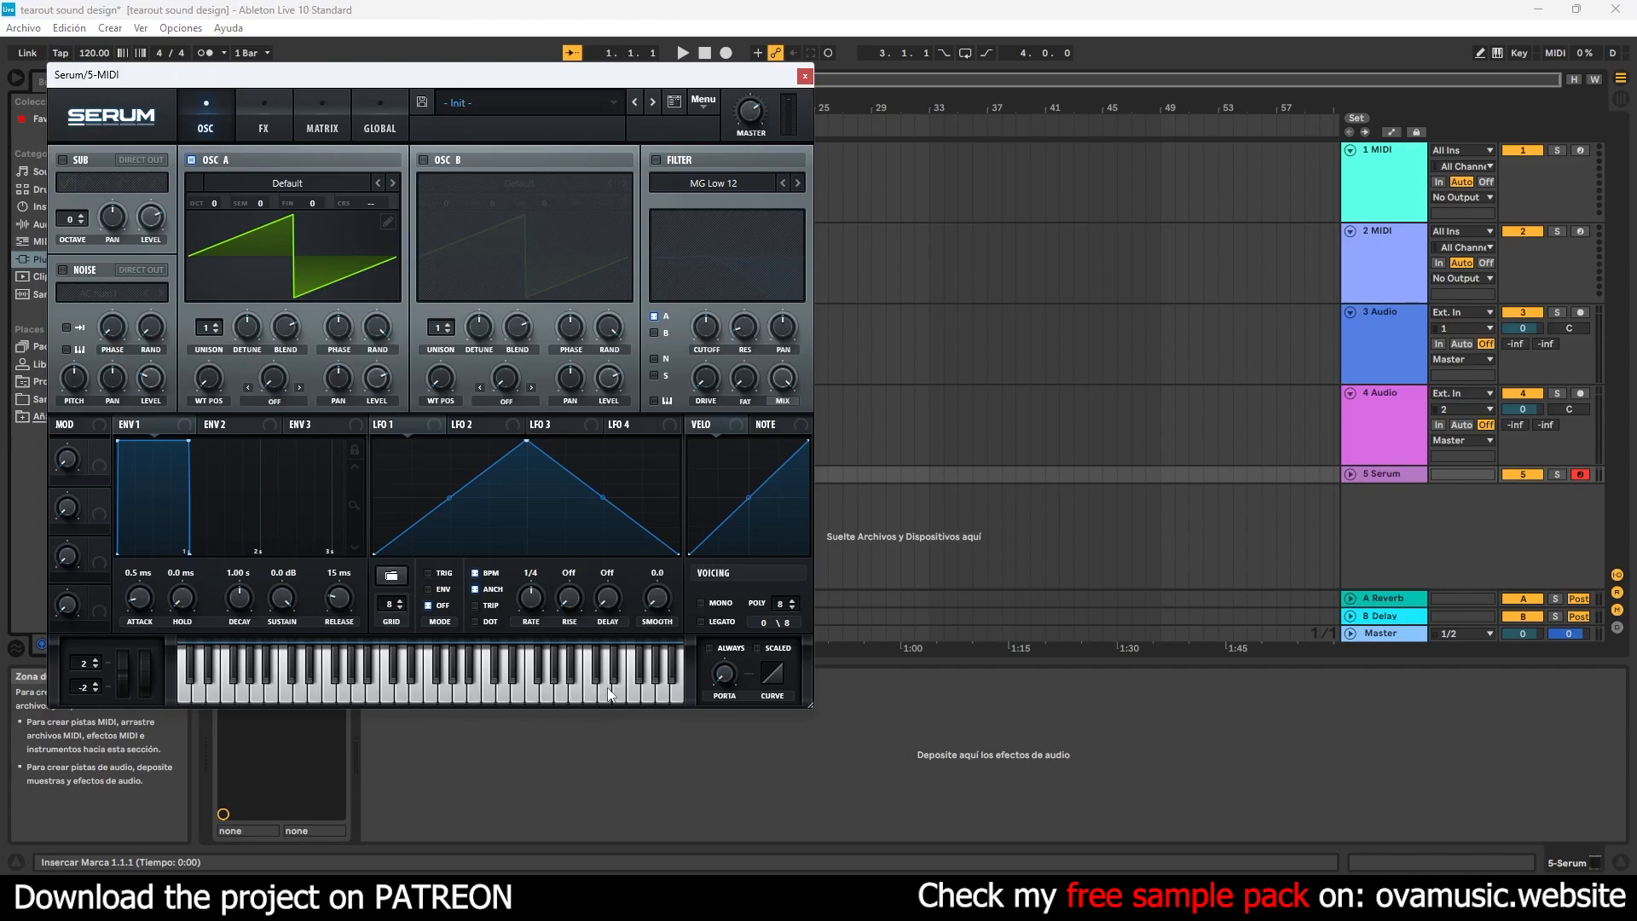
- Insert a one-bar MIDI clip at the start of the Serum track
left_click(1373, 478)
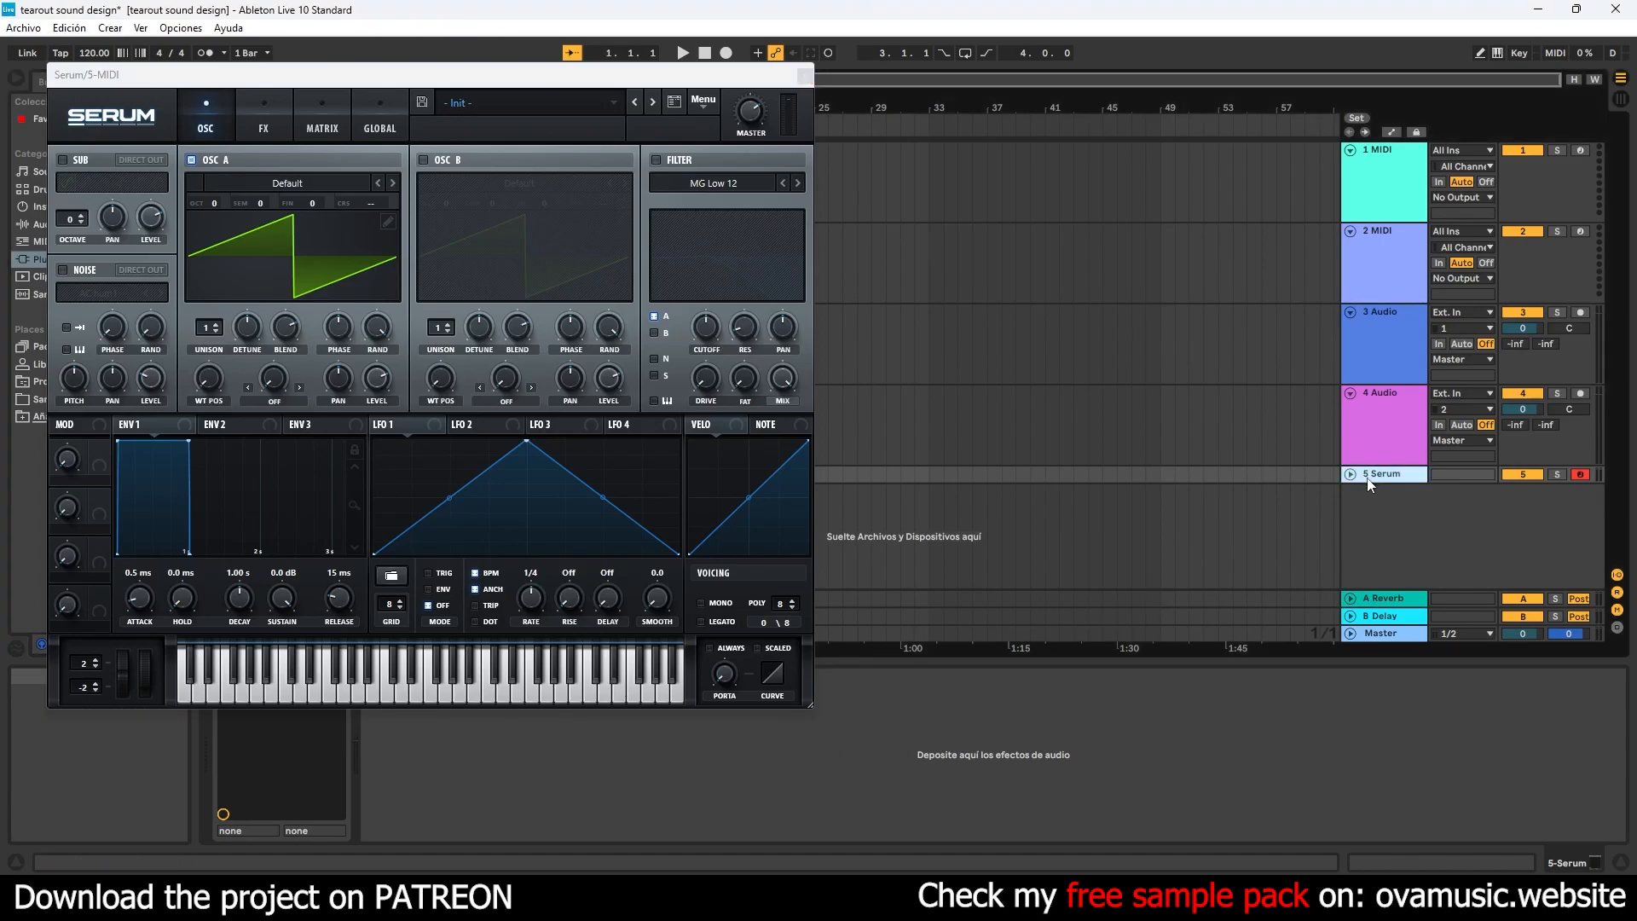
left_click(419, 438)
left_click(390, 691)
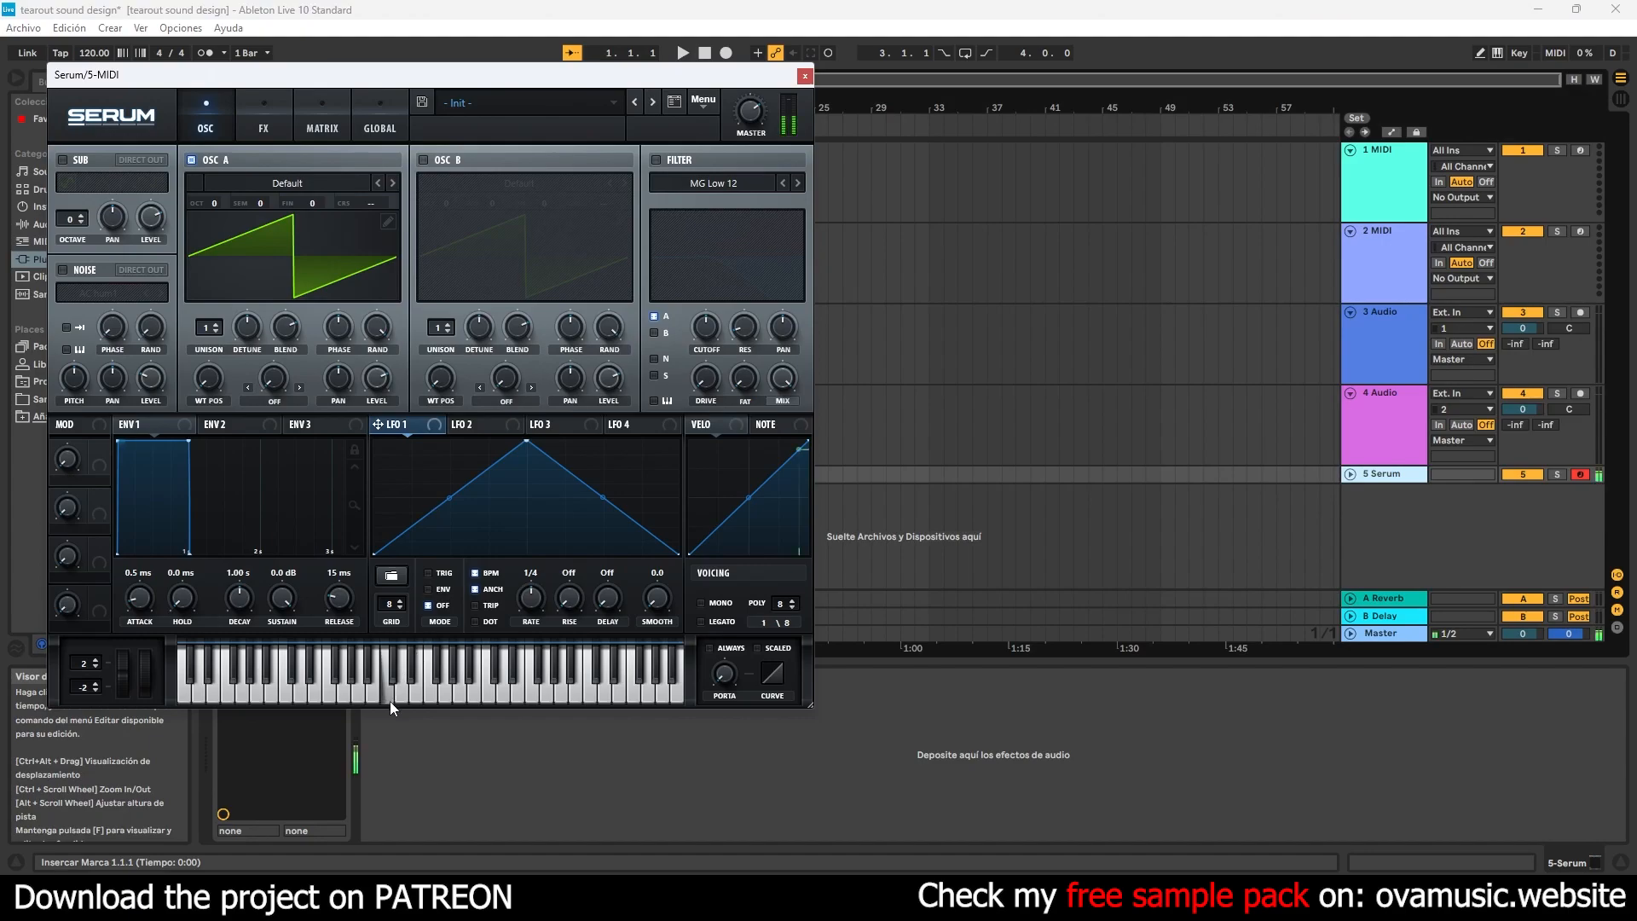
left_click(803, 77)
left_click(469, 474)
key("ctrl+shift+m")
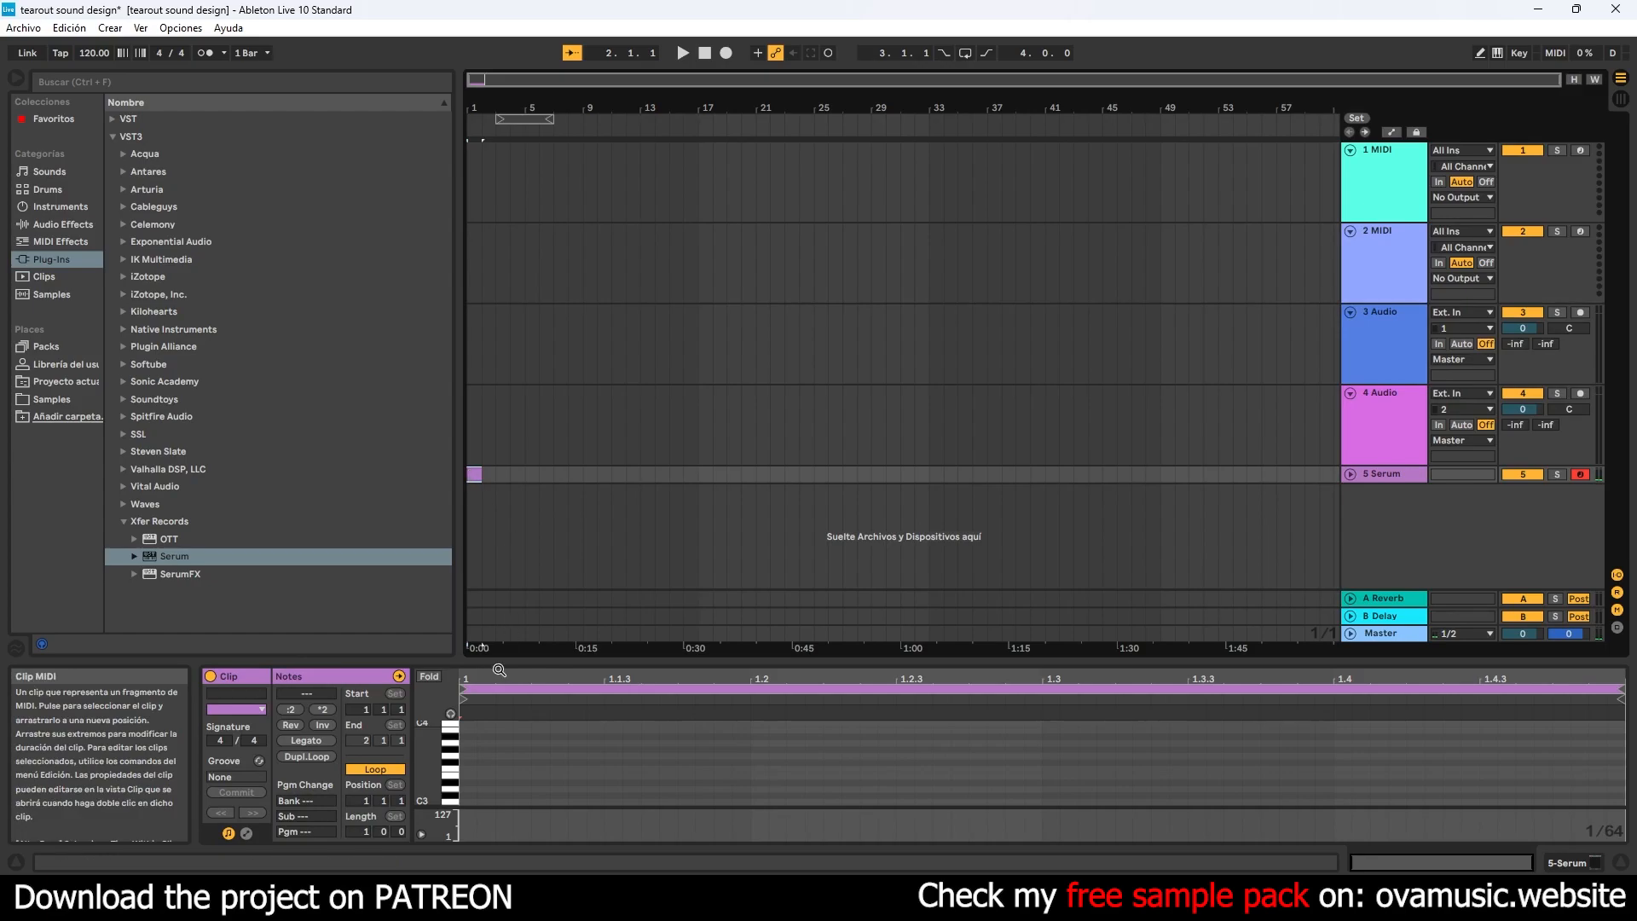
- Add a D#2 note one beat long at the start of the MIDI clip and play it
left_click_drag(512, 663, 512, 457)
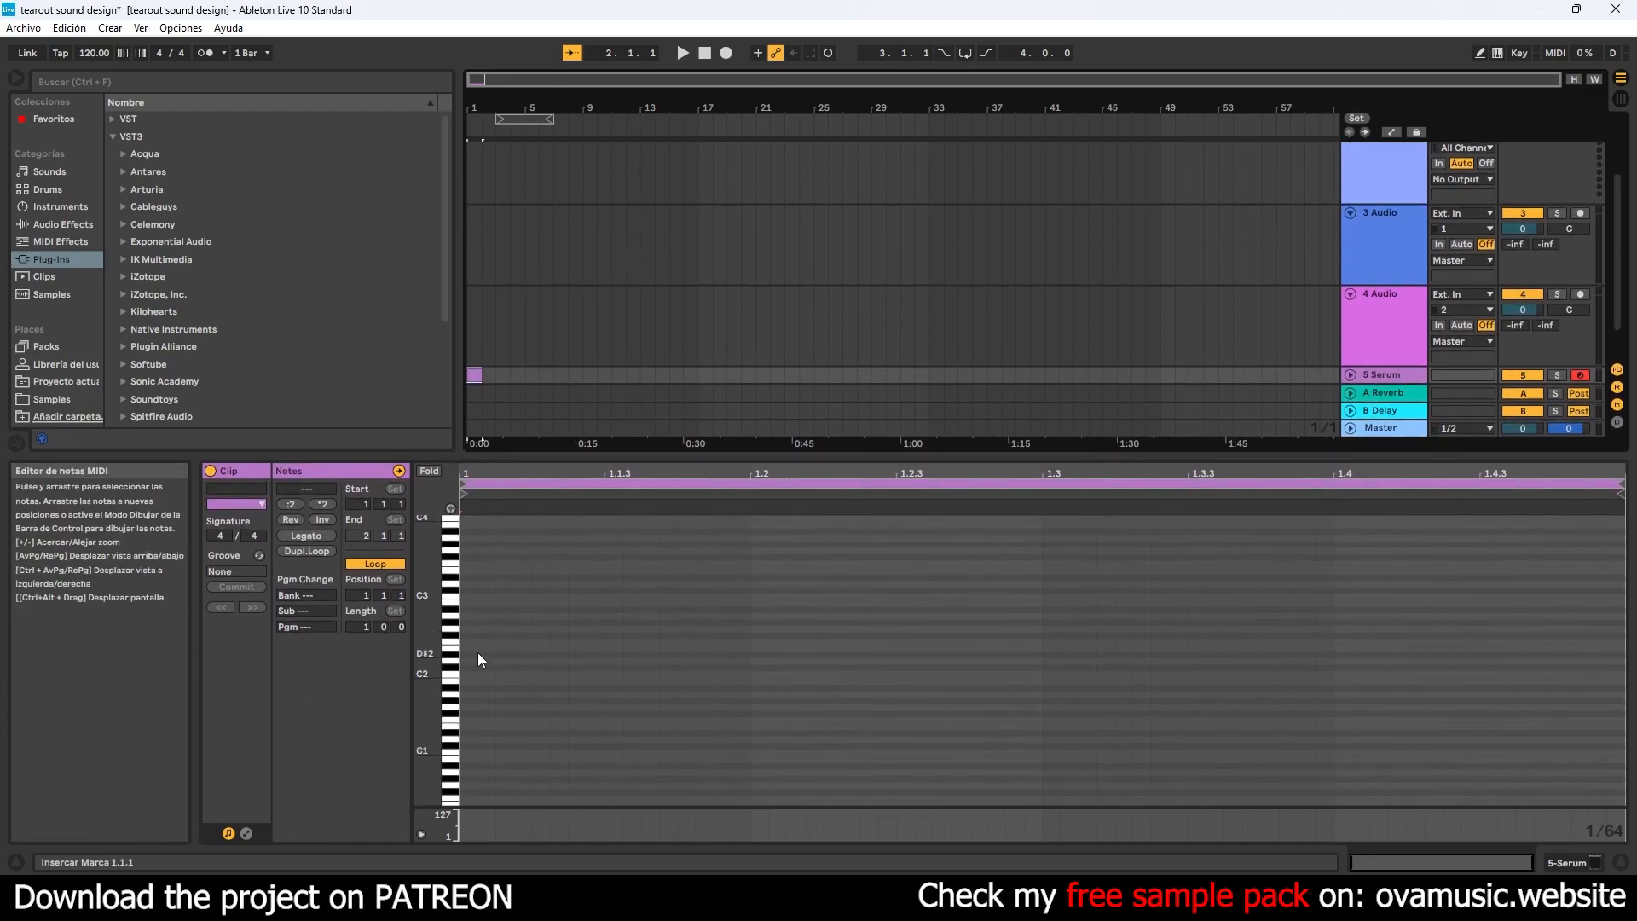
left_click(462, 653)
left_click_drag(462, 654, 748, 657)
key("space")
key("space")
key("space")
key("space")
key("space")
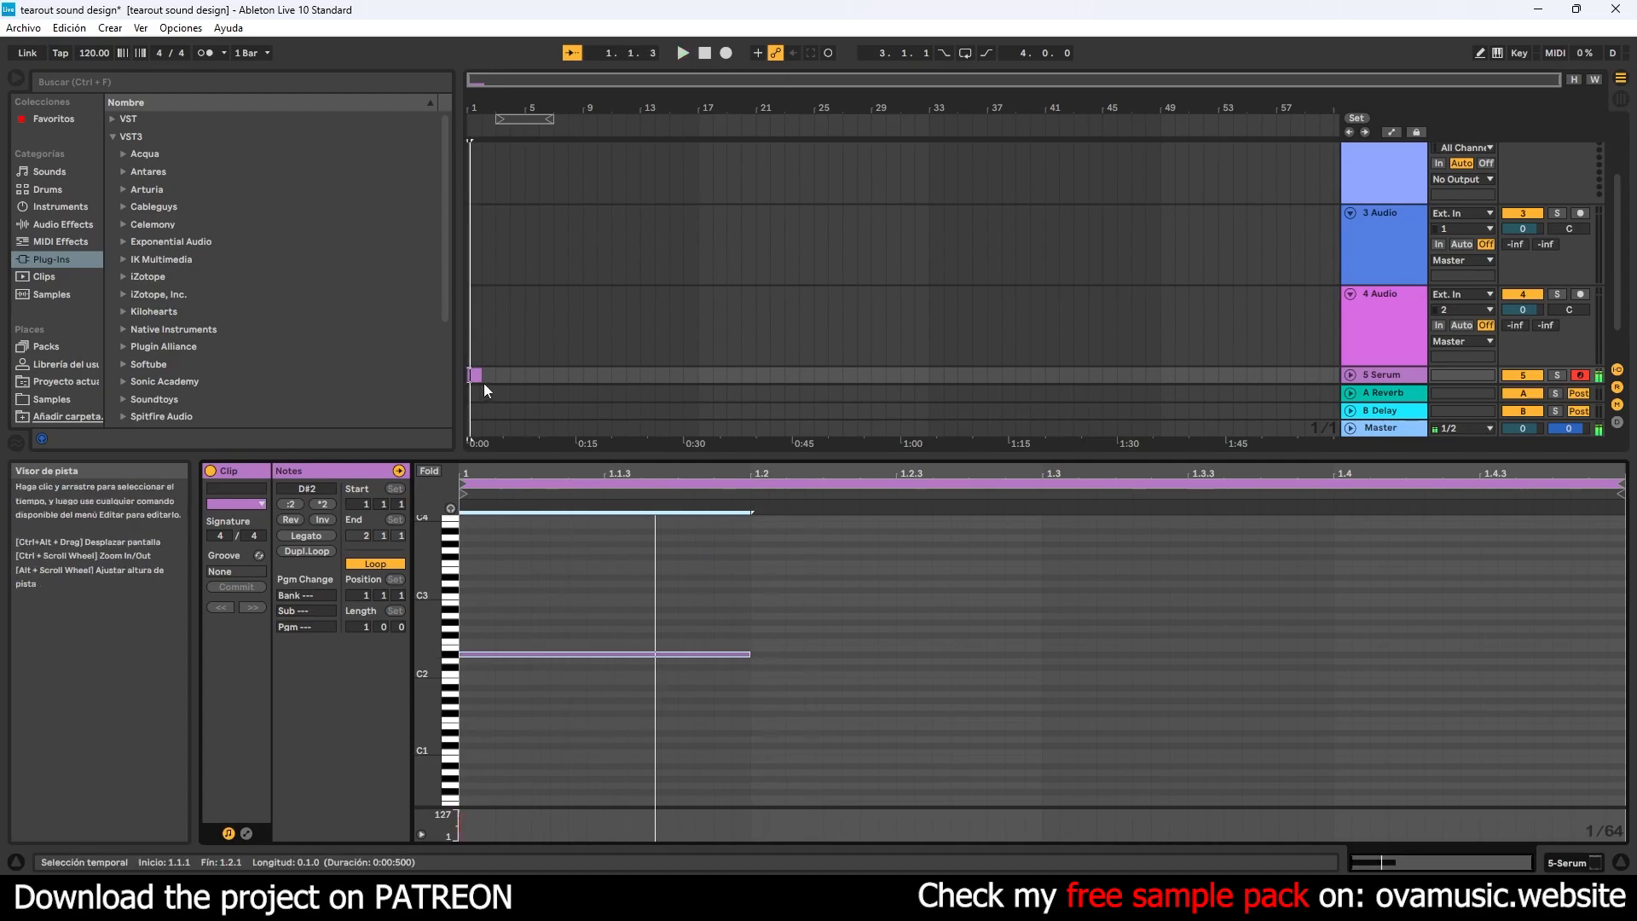
key("space")
- In the track's Serum, set oscillator A to octave -2 with the Basic Shapes wavetable
left_click(476, 375)
left_click(1369, 375)
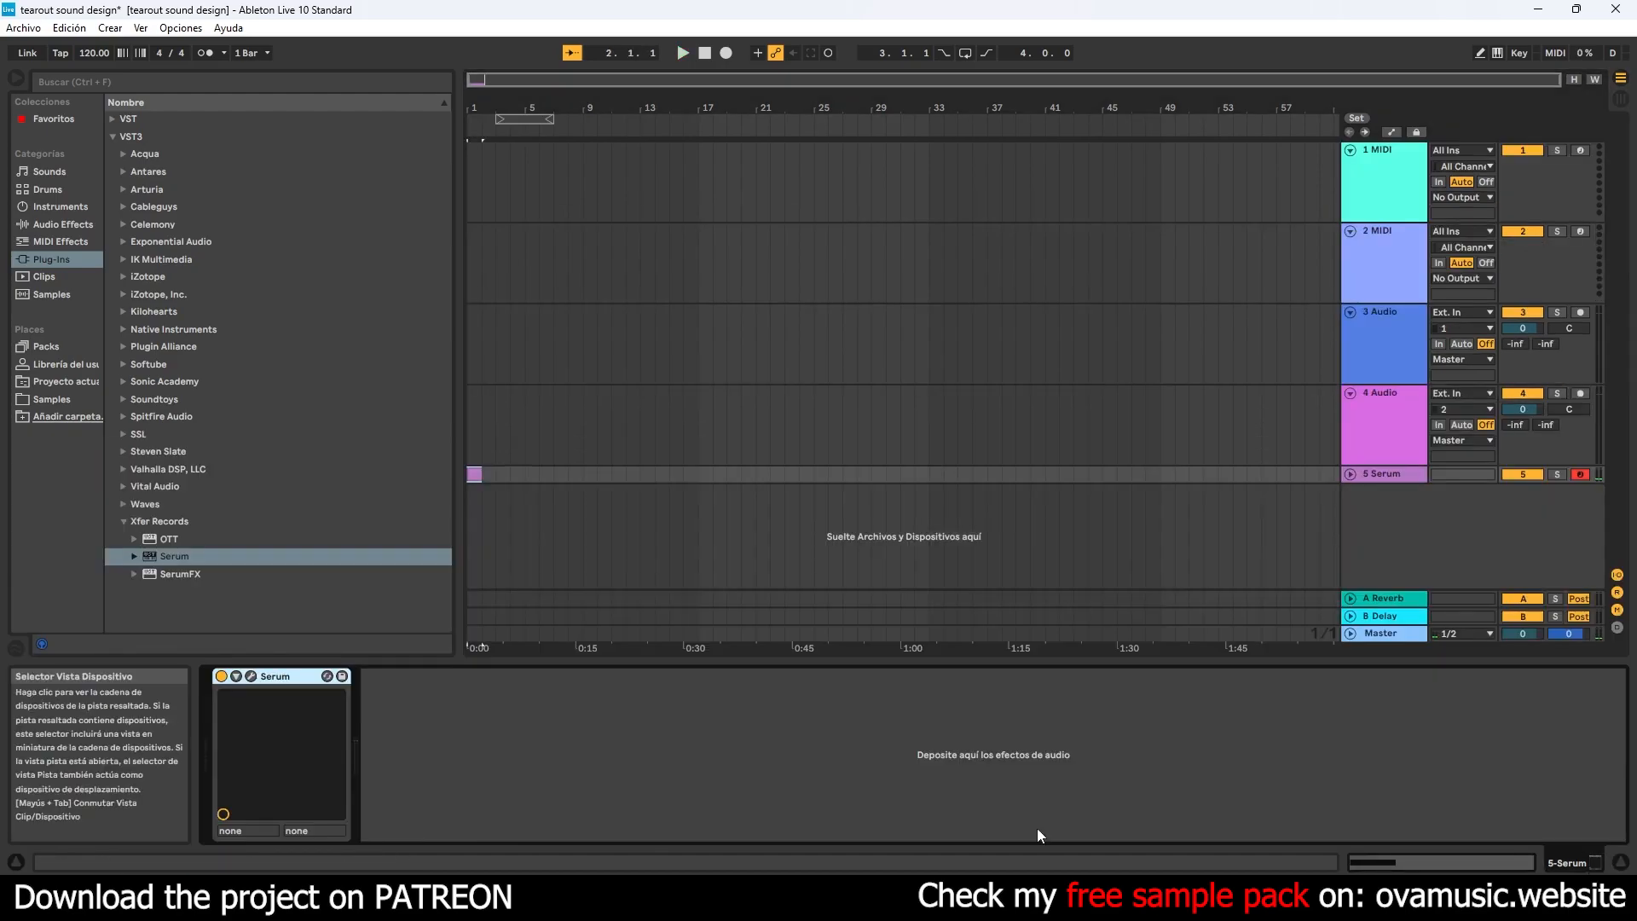
left_click(254, 690)
key("space")
left_click_drag(213, 205, 214, 247)
left_click(213, 182)
mouse_move(271, 202)
left_click(382, 283)
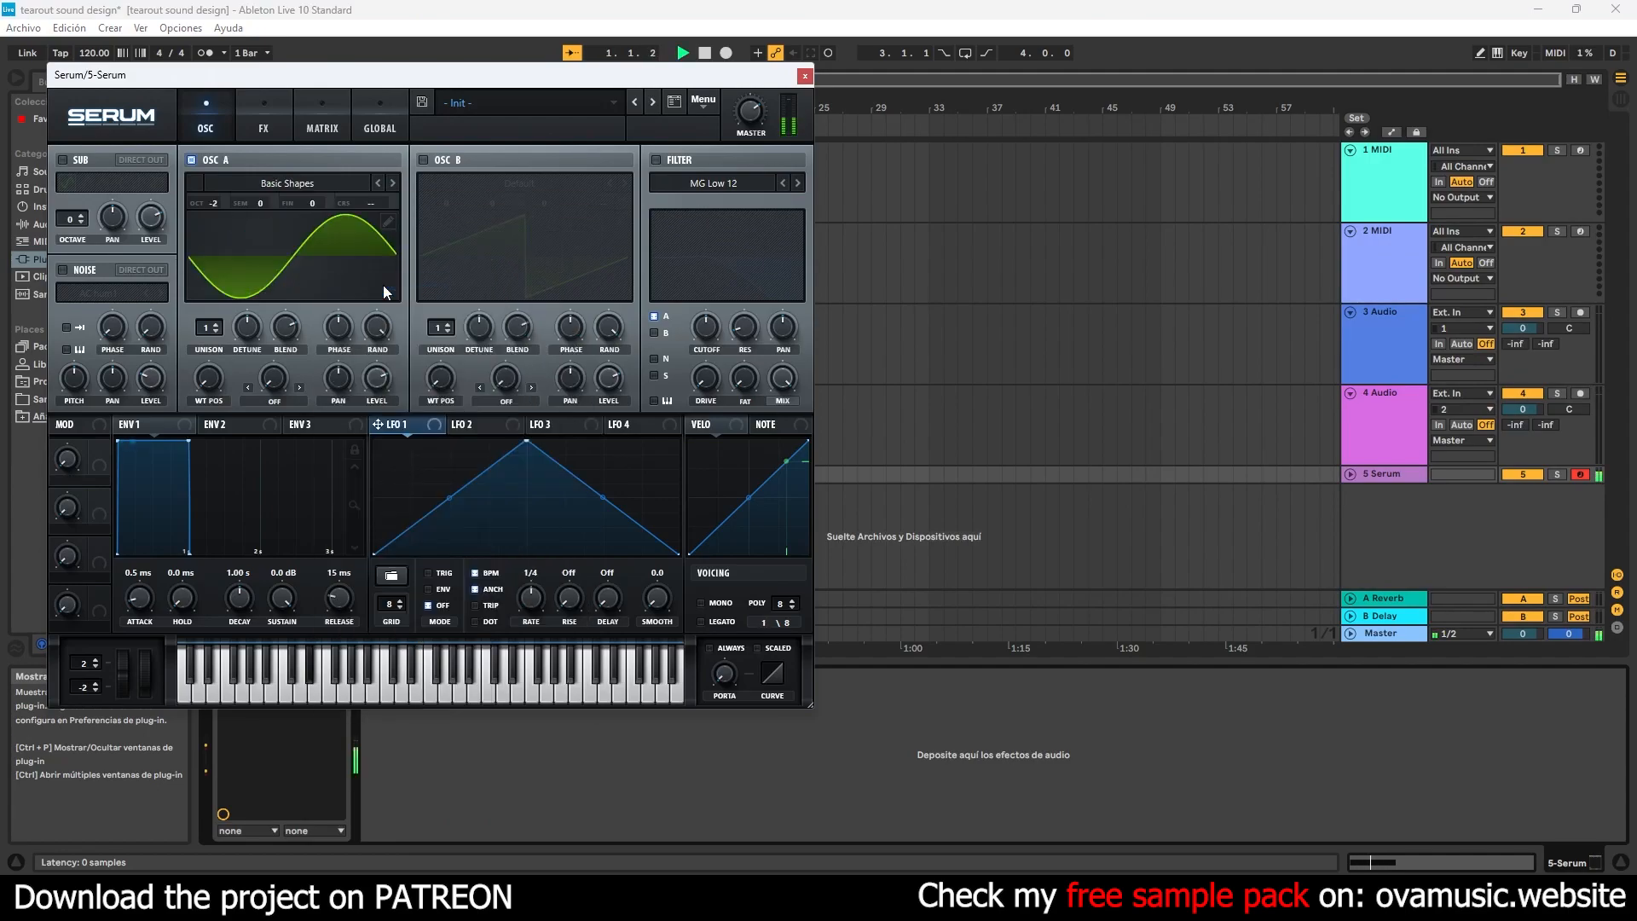
key("space")
- Assign LFO 1 to oscillator A's level and shape it as a convex falling curve that reaches zero before the cycle ends
left_click_drag(447, 497, 416, 376)
left_click_drag(423, 441, 340, 412)
left_click_drag(526, 497, 539, 454)
double_click(645, 548)
mouse_move(645, 547)
left_mouse_down()
mouse_move(621, 595)
mouse_move(614, 555)
left_mouse_up()
- Set envelope 1's release to 0.0 ms and audition the clip
key("space")
key("space")
key("space")
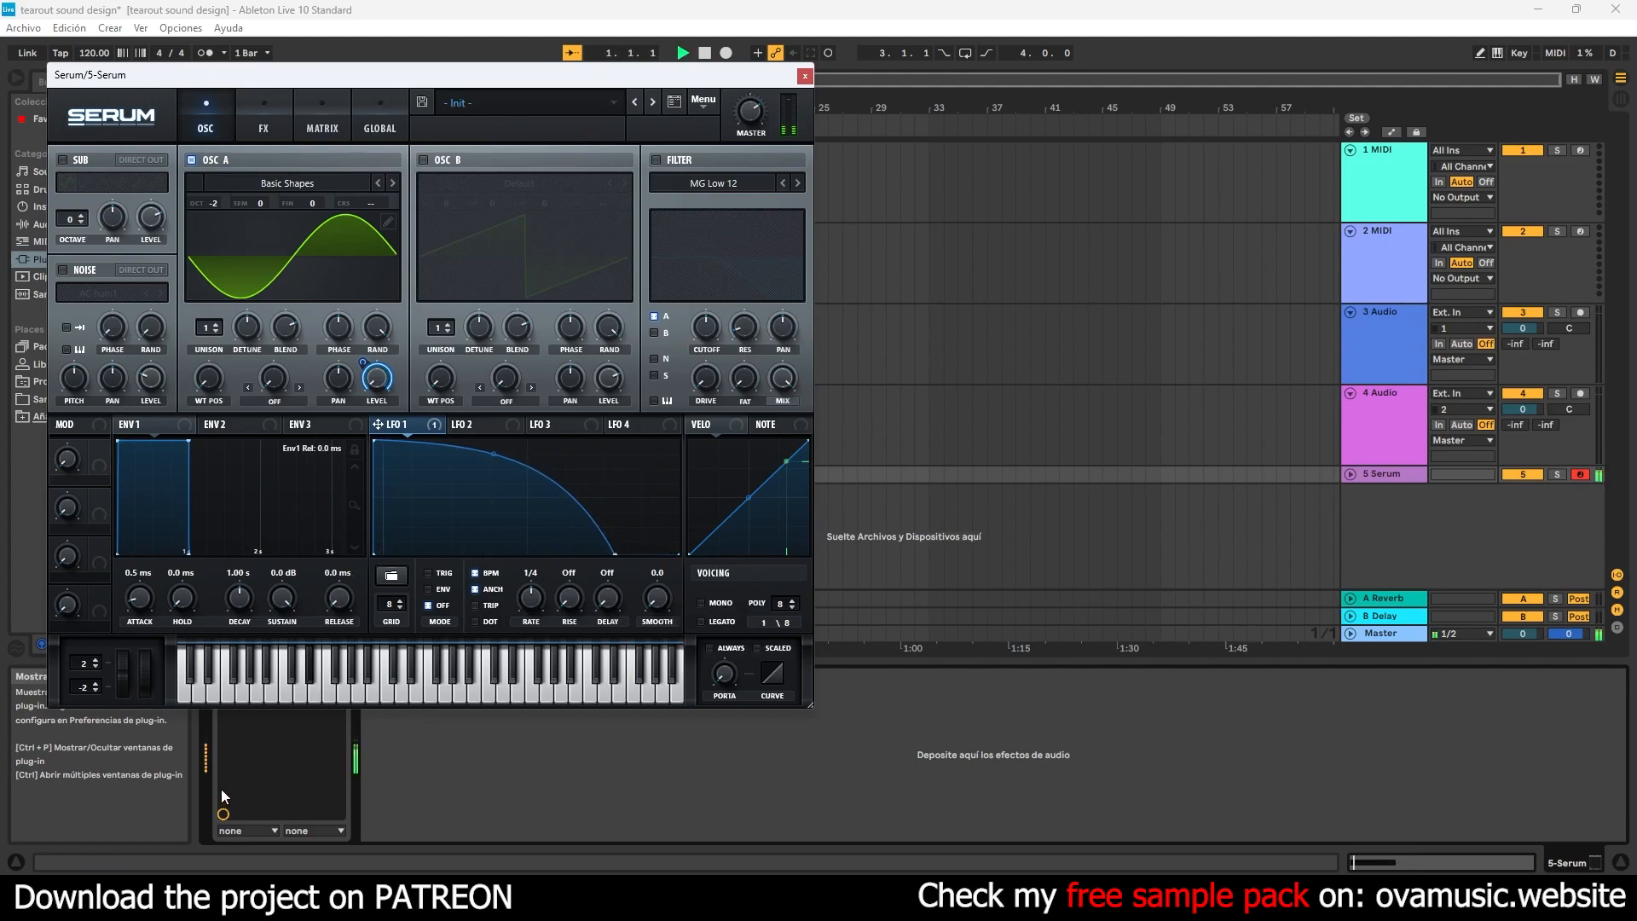
key("space")
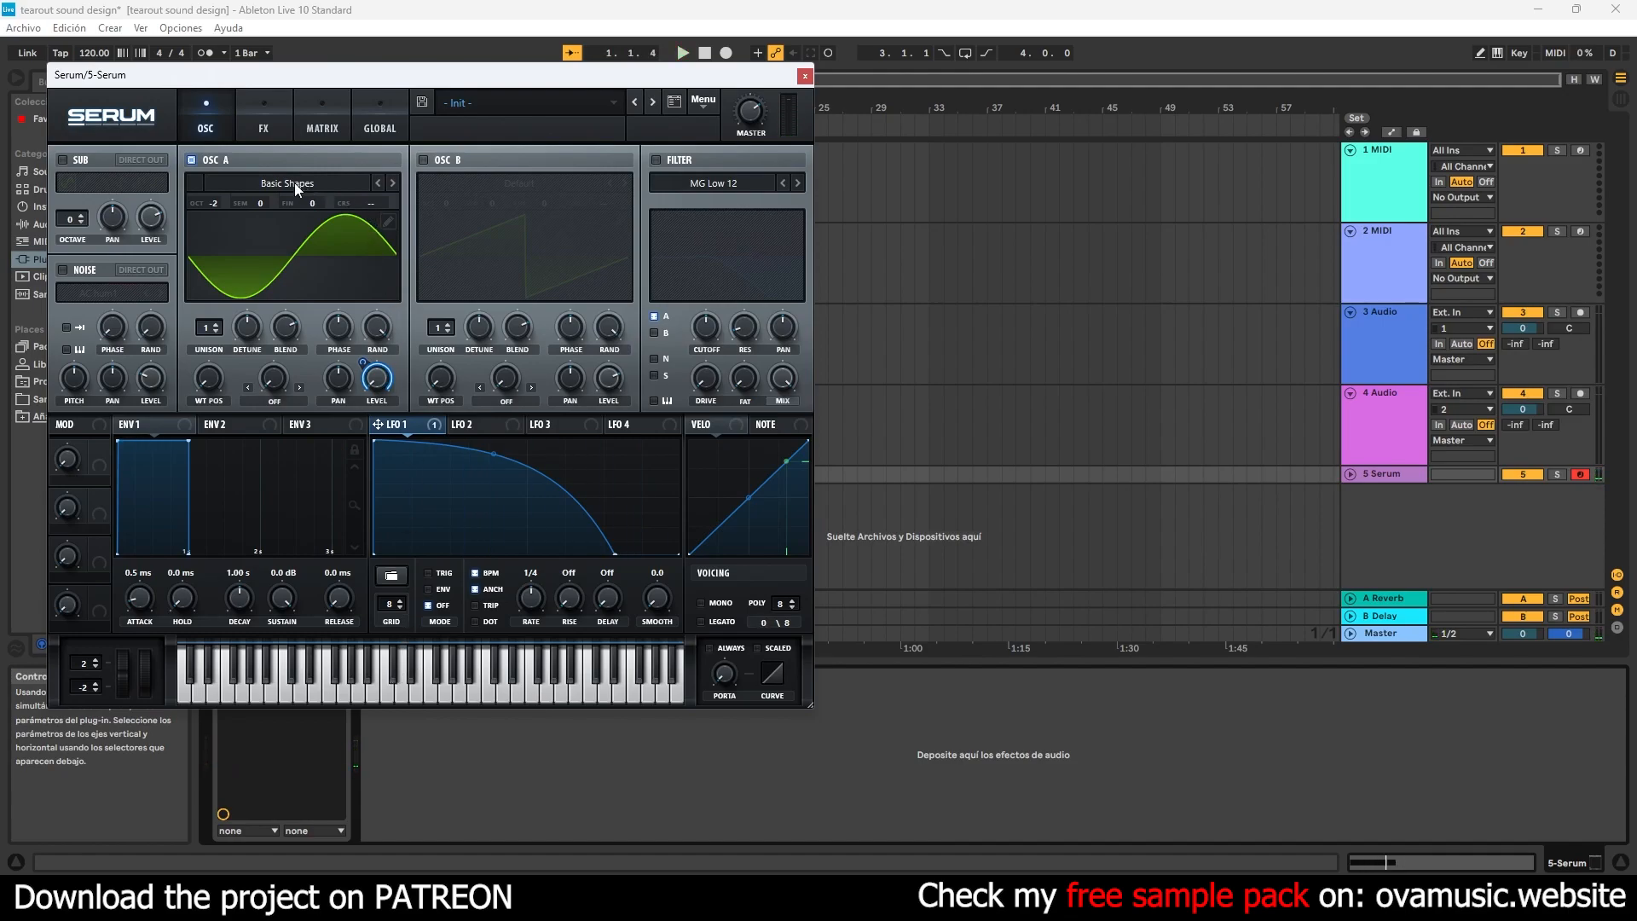
- Assign LFO 2 to oscillator A's coarse pitch and shape it as a straight falling ramp that reaches zero at mid-cycle
left_click_drag(417, 83, 678, 118)
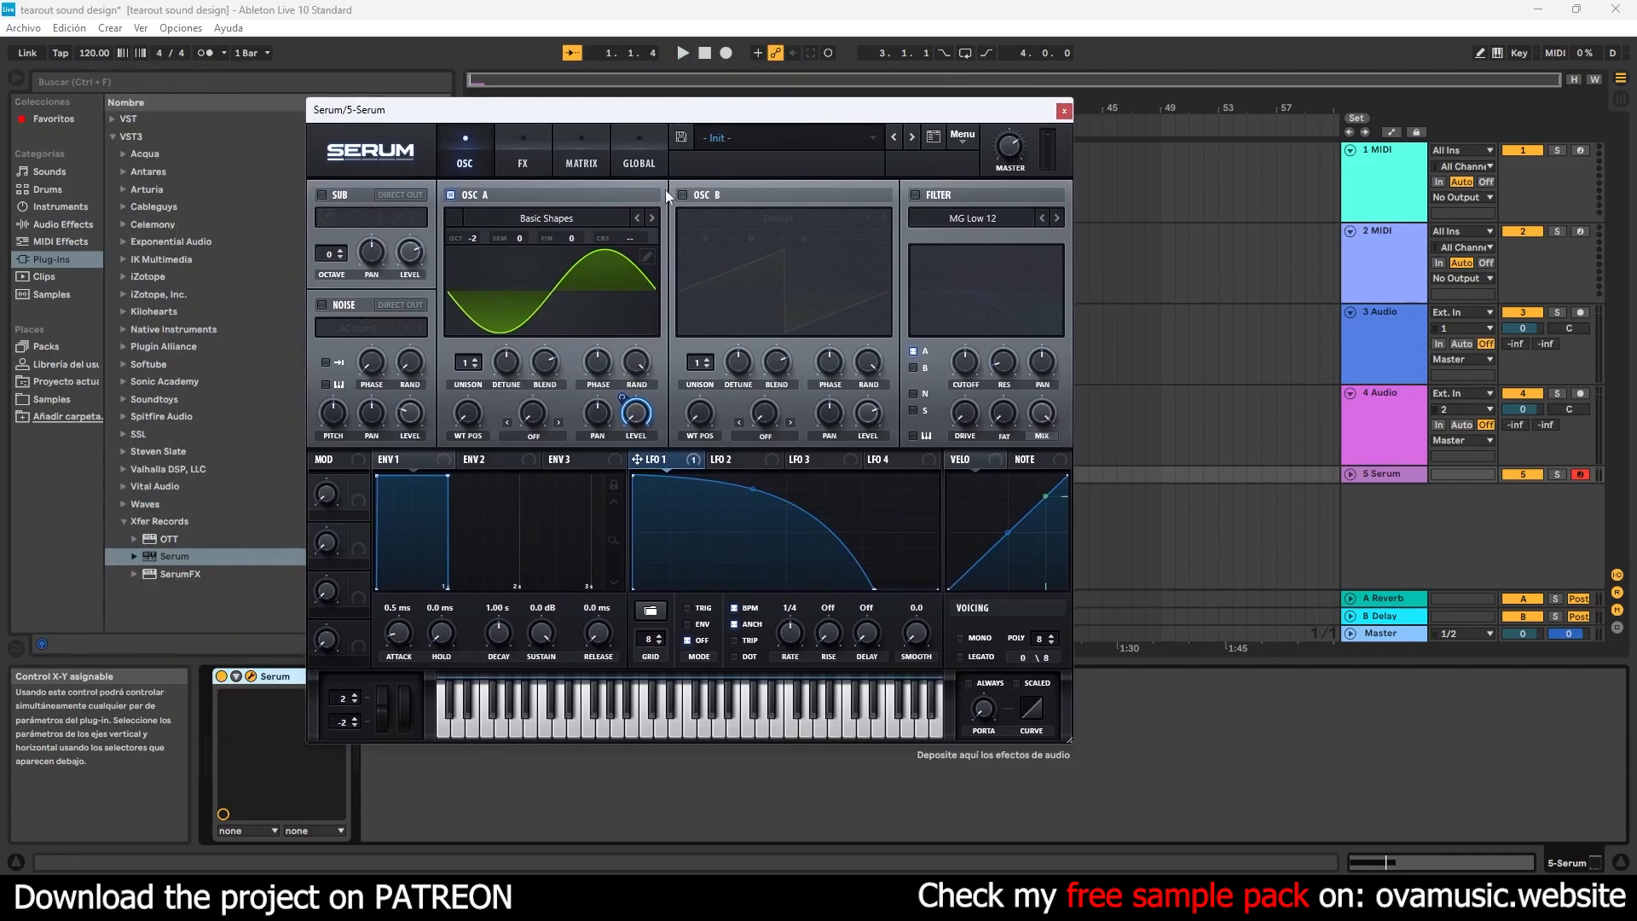
left_click_drag(634, 258, 626, 236)
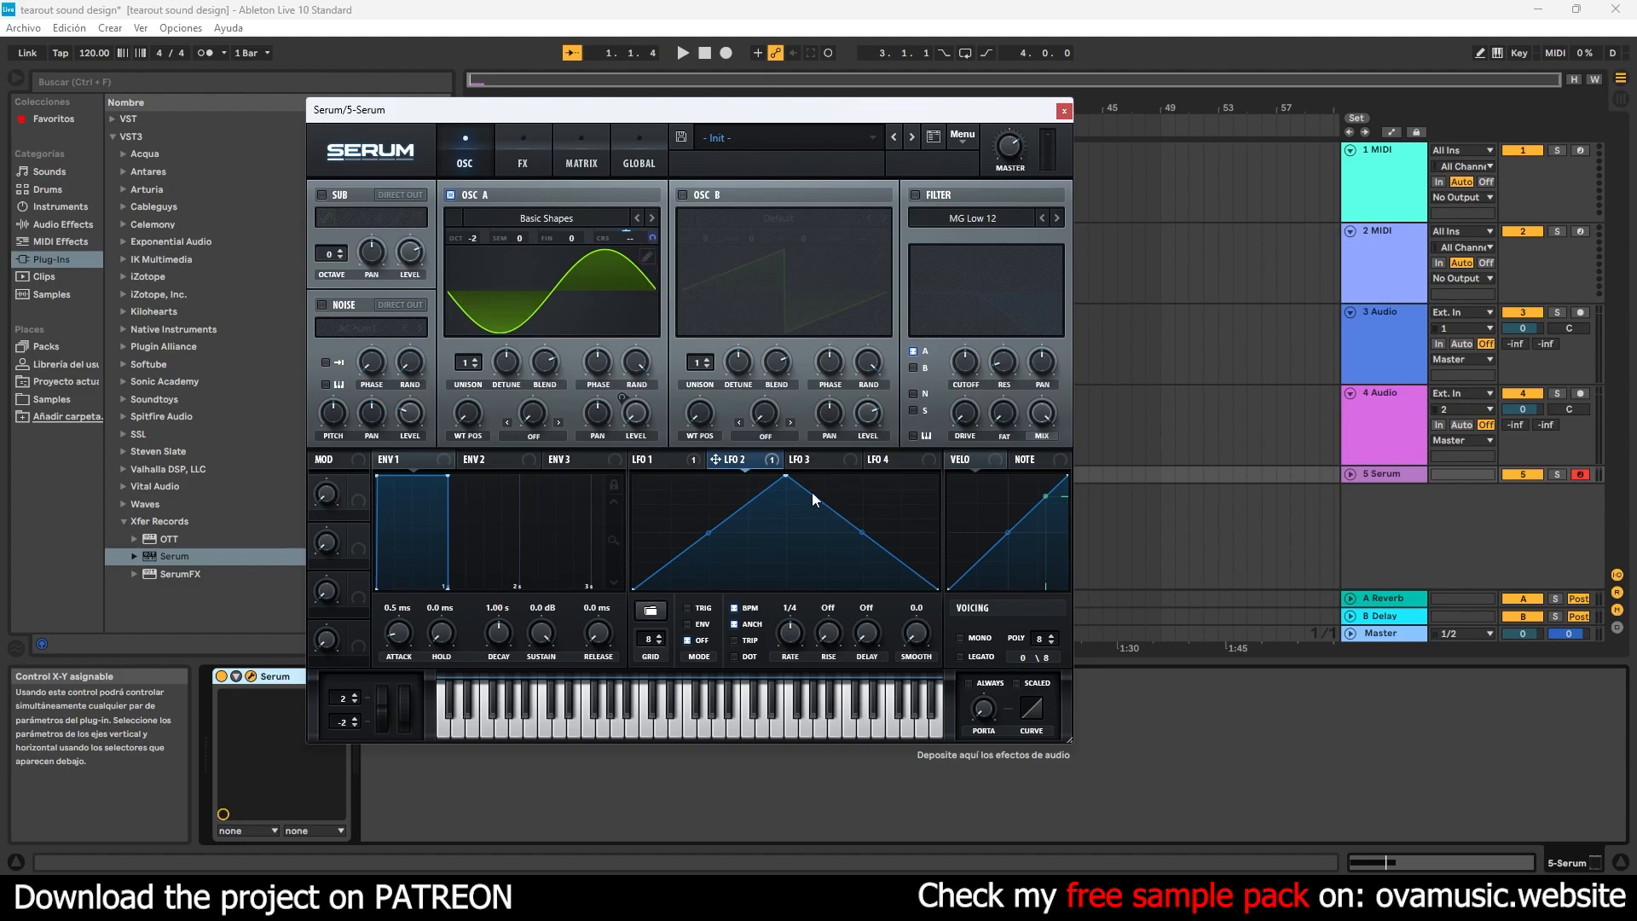
left_click_drag(785, 475, 533, 395)
double_click(816, 524)
left_click_drag(816, 524, 781, 607)
key("space")
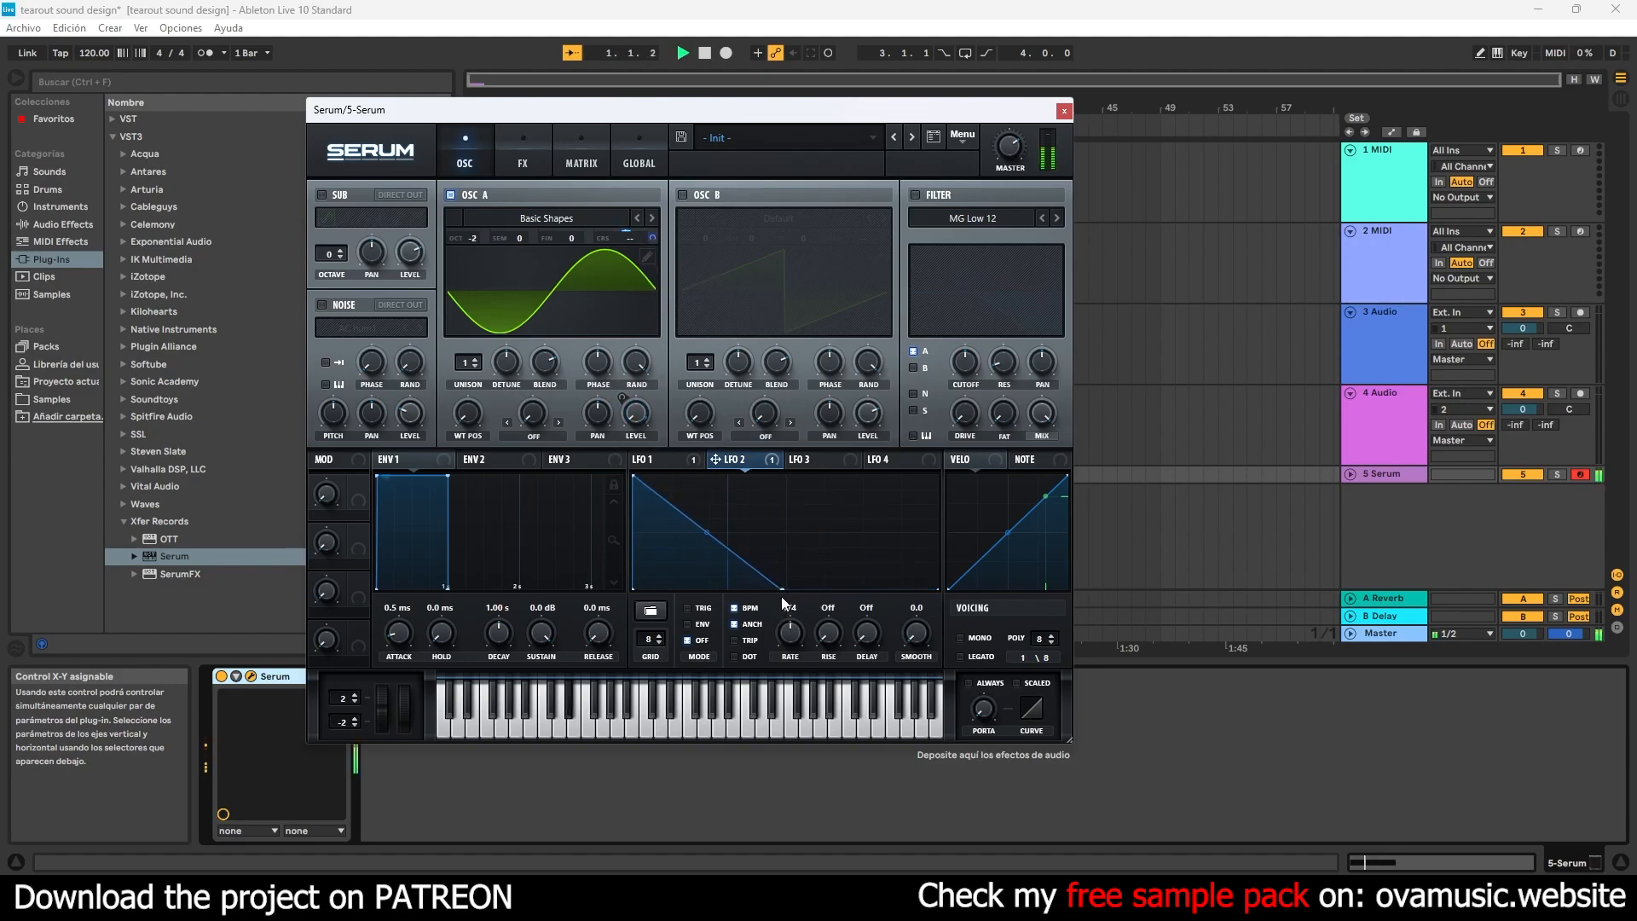
- Set the project tempo to 140 BPM
left_click(95, 54)
type("140")
key("Return")
- Bend LFO 2's falling ramp outward into a convex curve and extend its end point past mid-cycle
left_click(697, 526)
key("space")
key("space")
key("space")
key("space")
key("space")
key("space")
key("space")
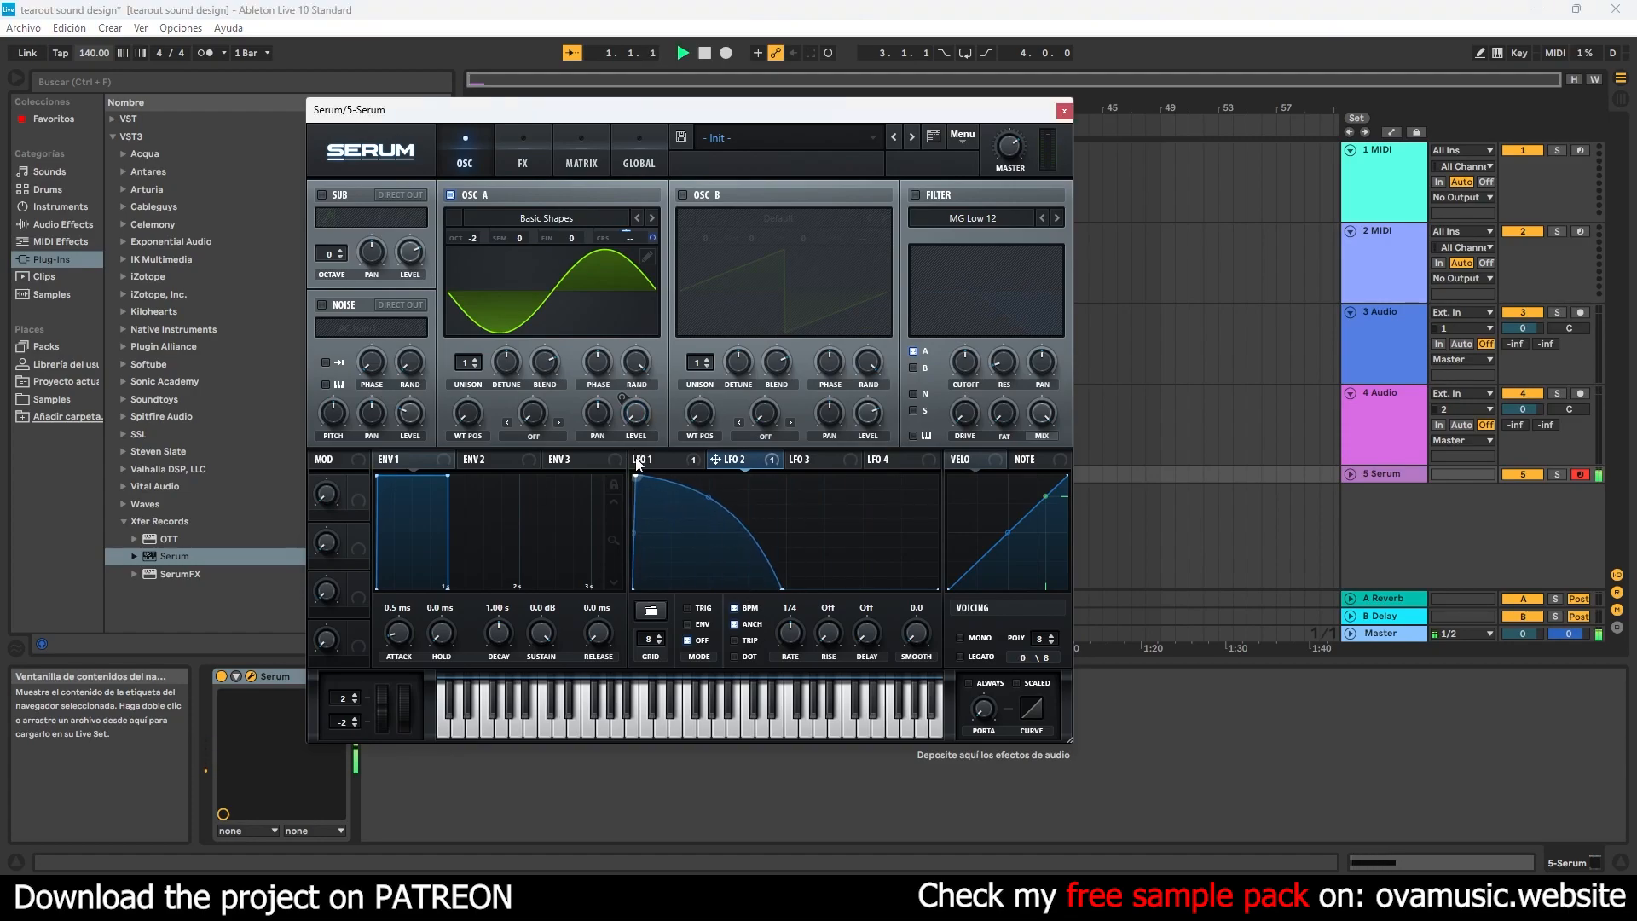
left_click_drag(781, 585, 822, 588)
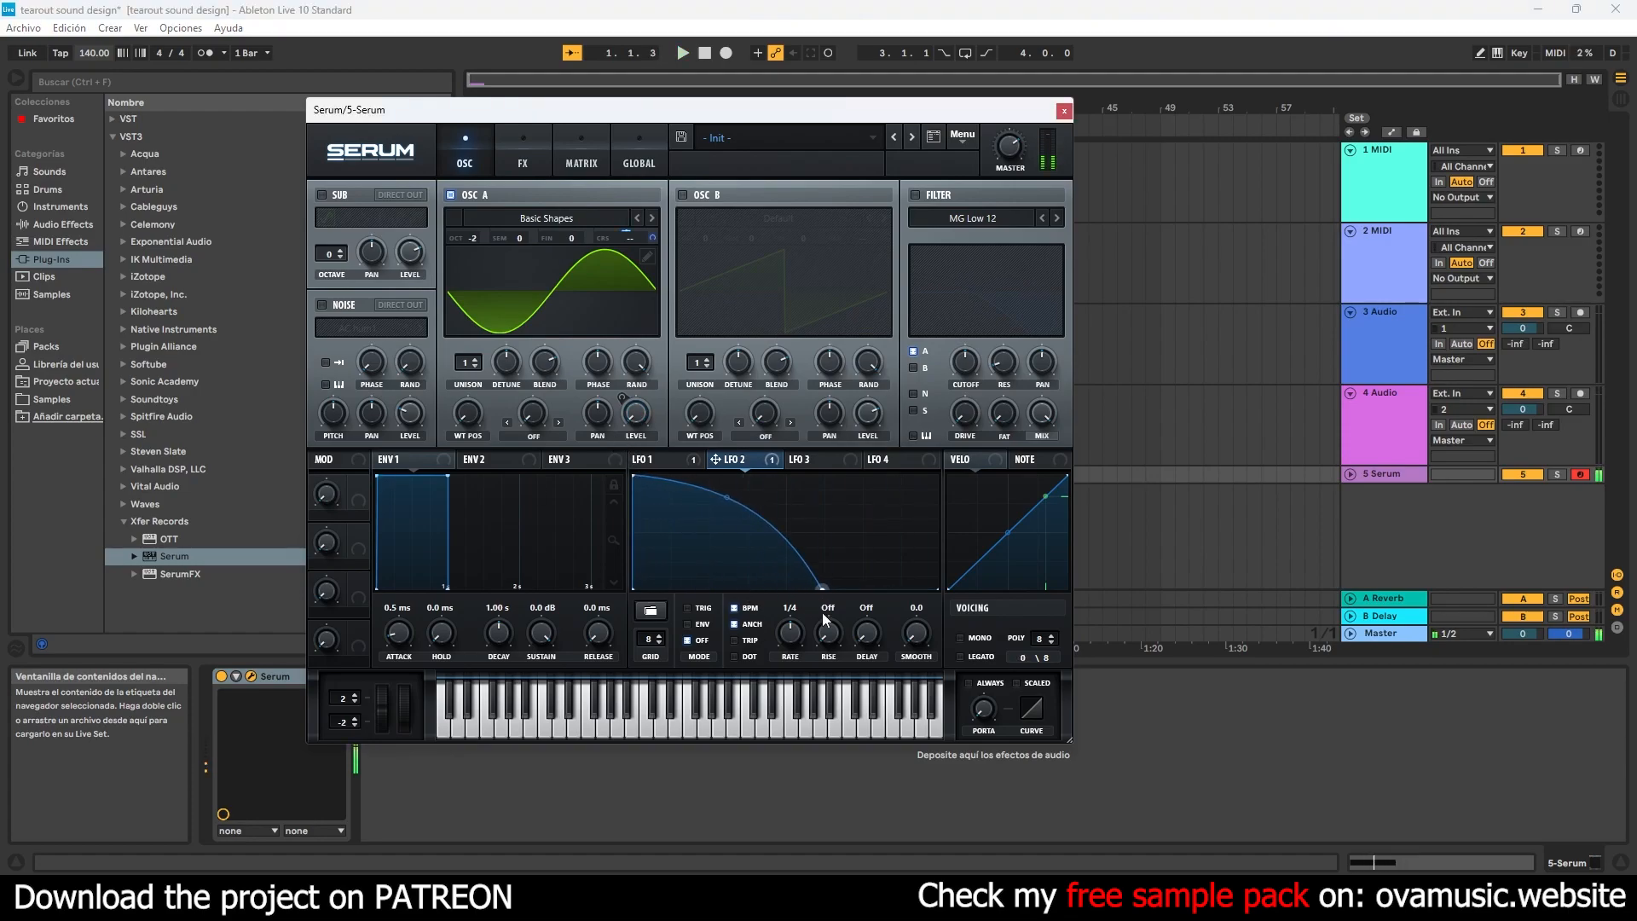
- Enable Serum's Phaser and Tube Distortion effects and audition the sound
left_click(523, 162)
left_click(328, 274)
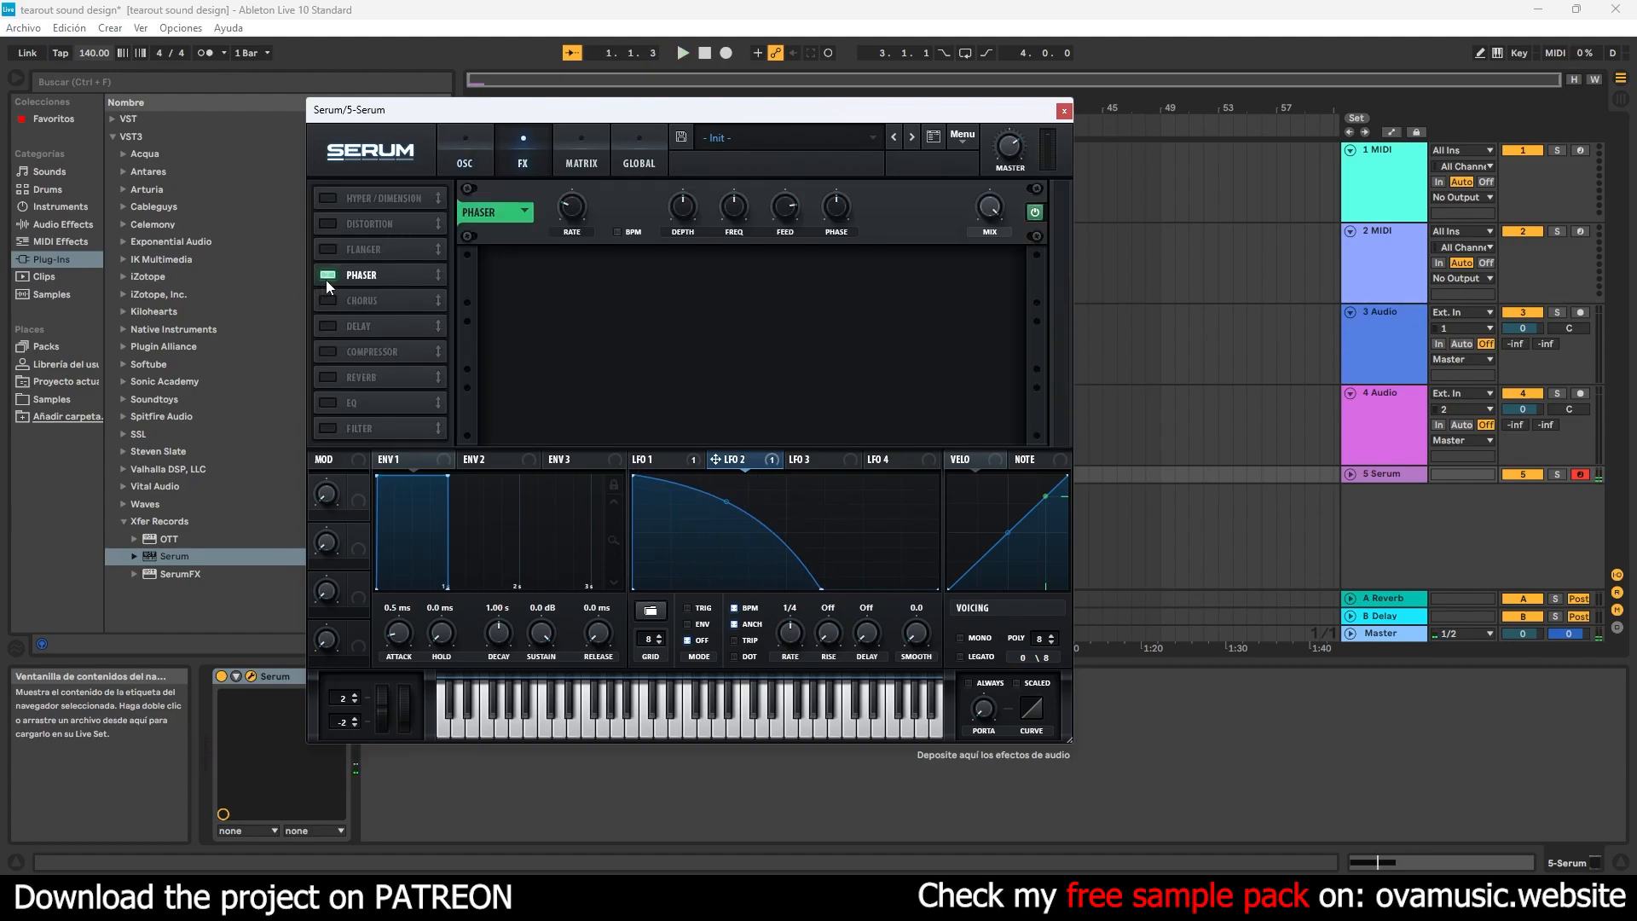
key("space")
left_click_drag(590, 212, 587, 167)
left_click(424, 222)
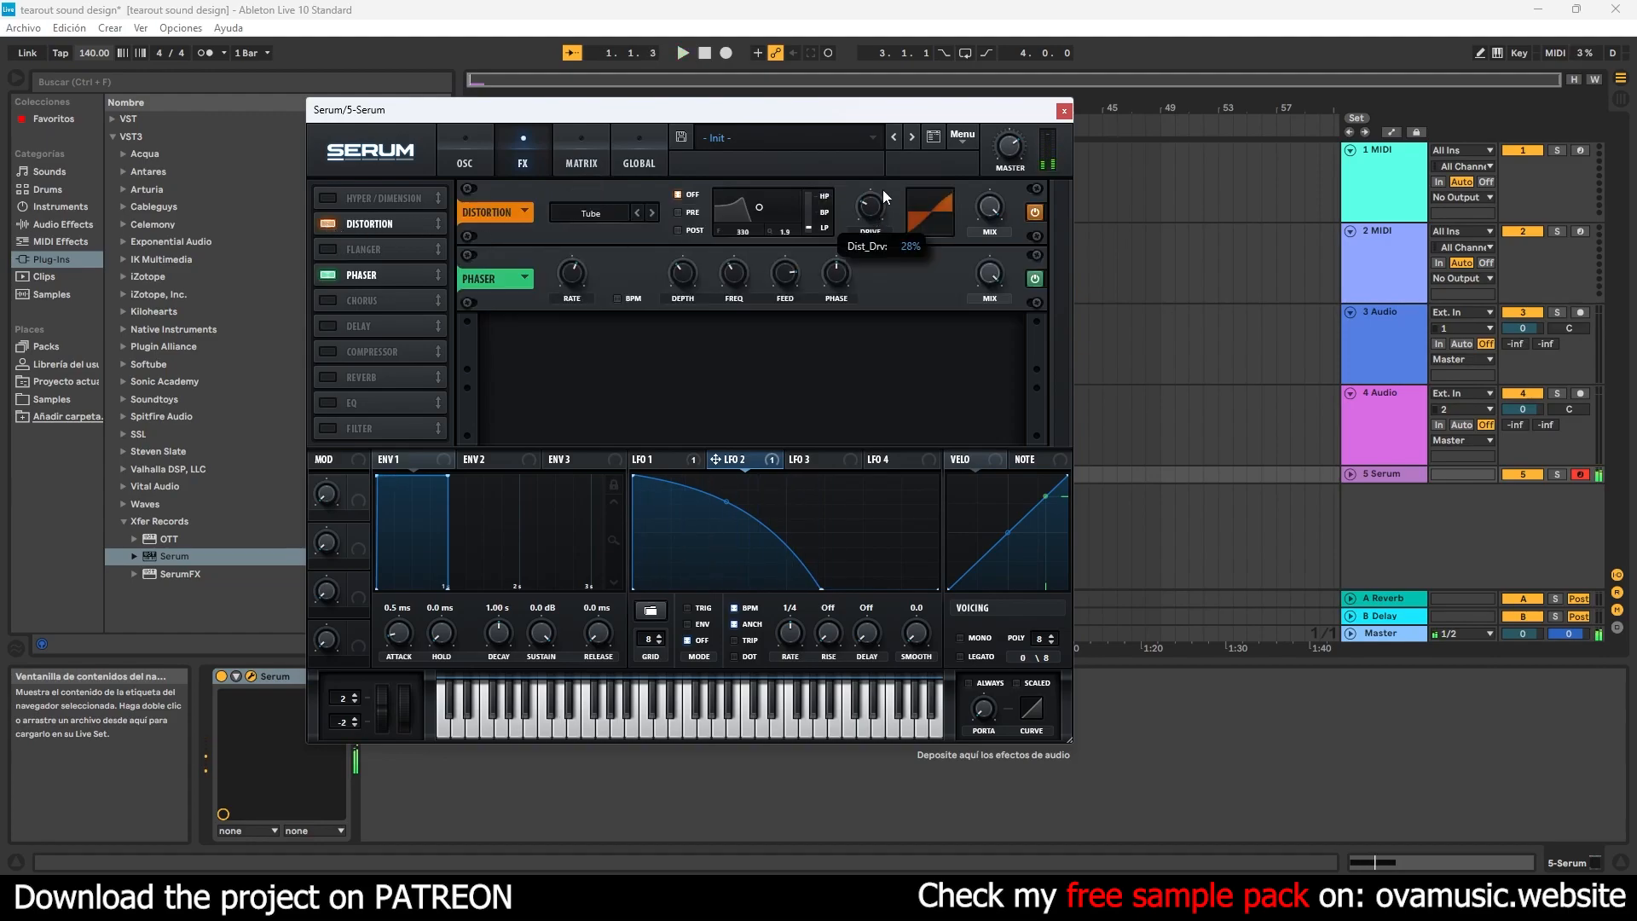
key("space")
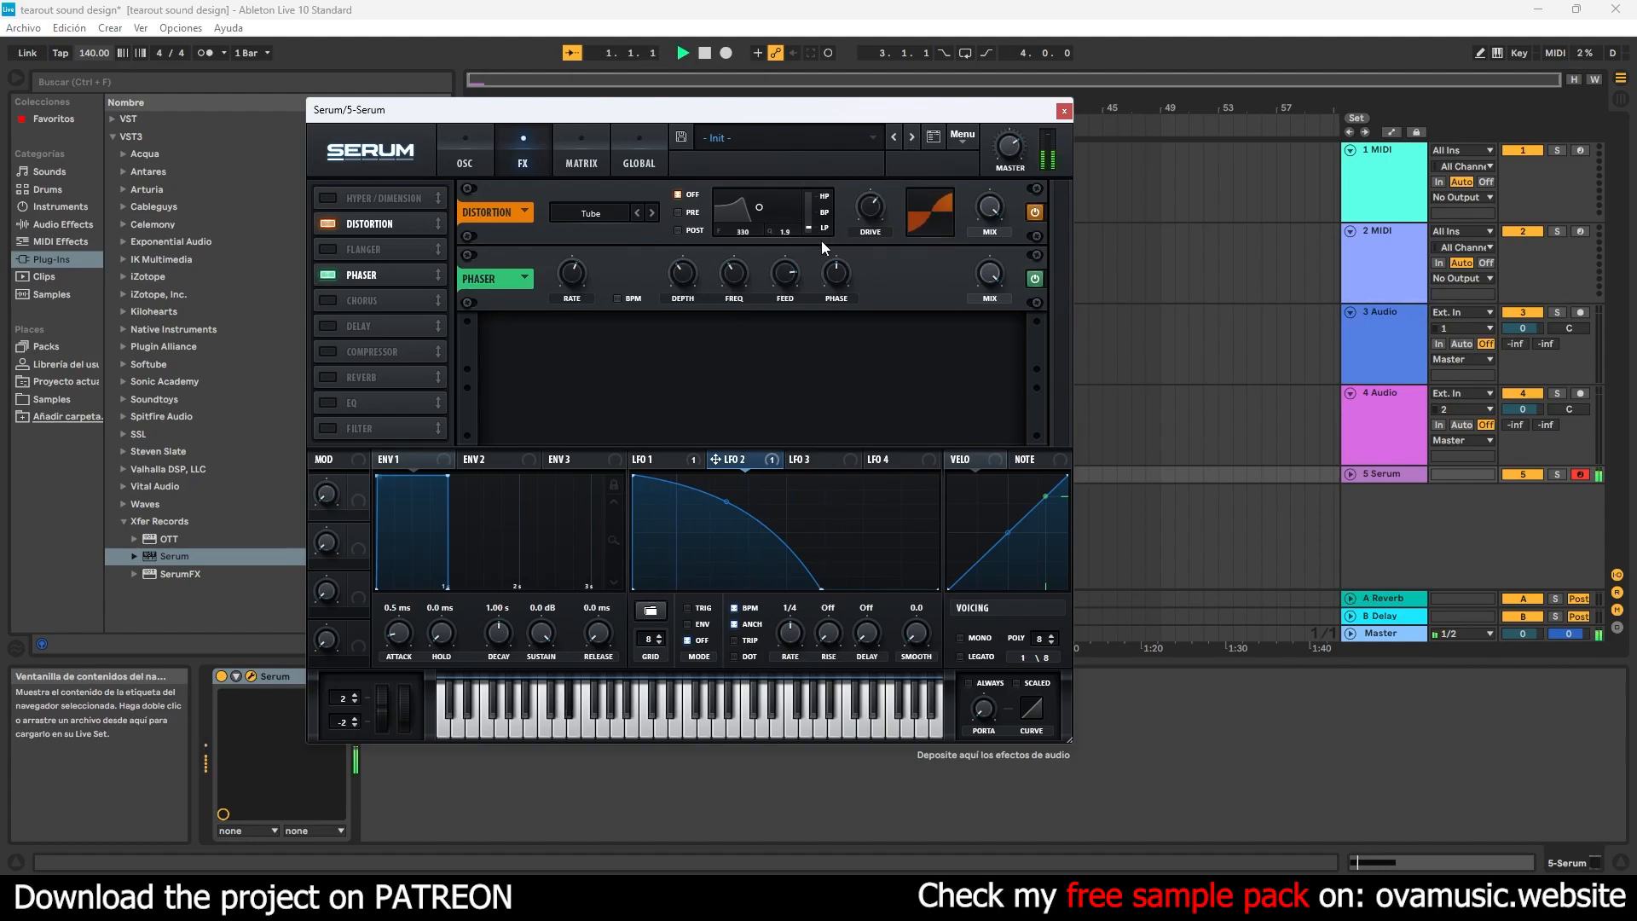
- Place the Phaser ahead of the Distortion in the effects chain and set the distortion drive to about 82%
left_click_drag(413, 273, 386, 205)
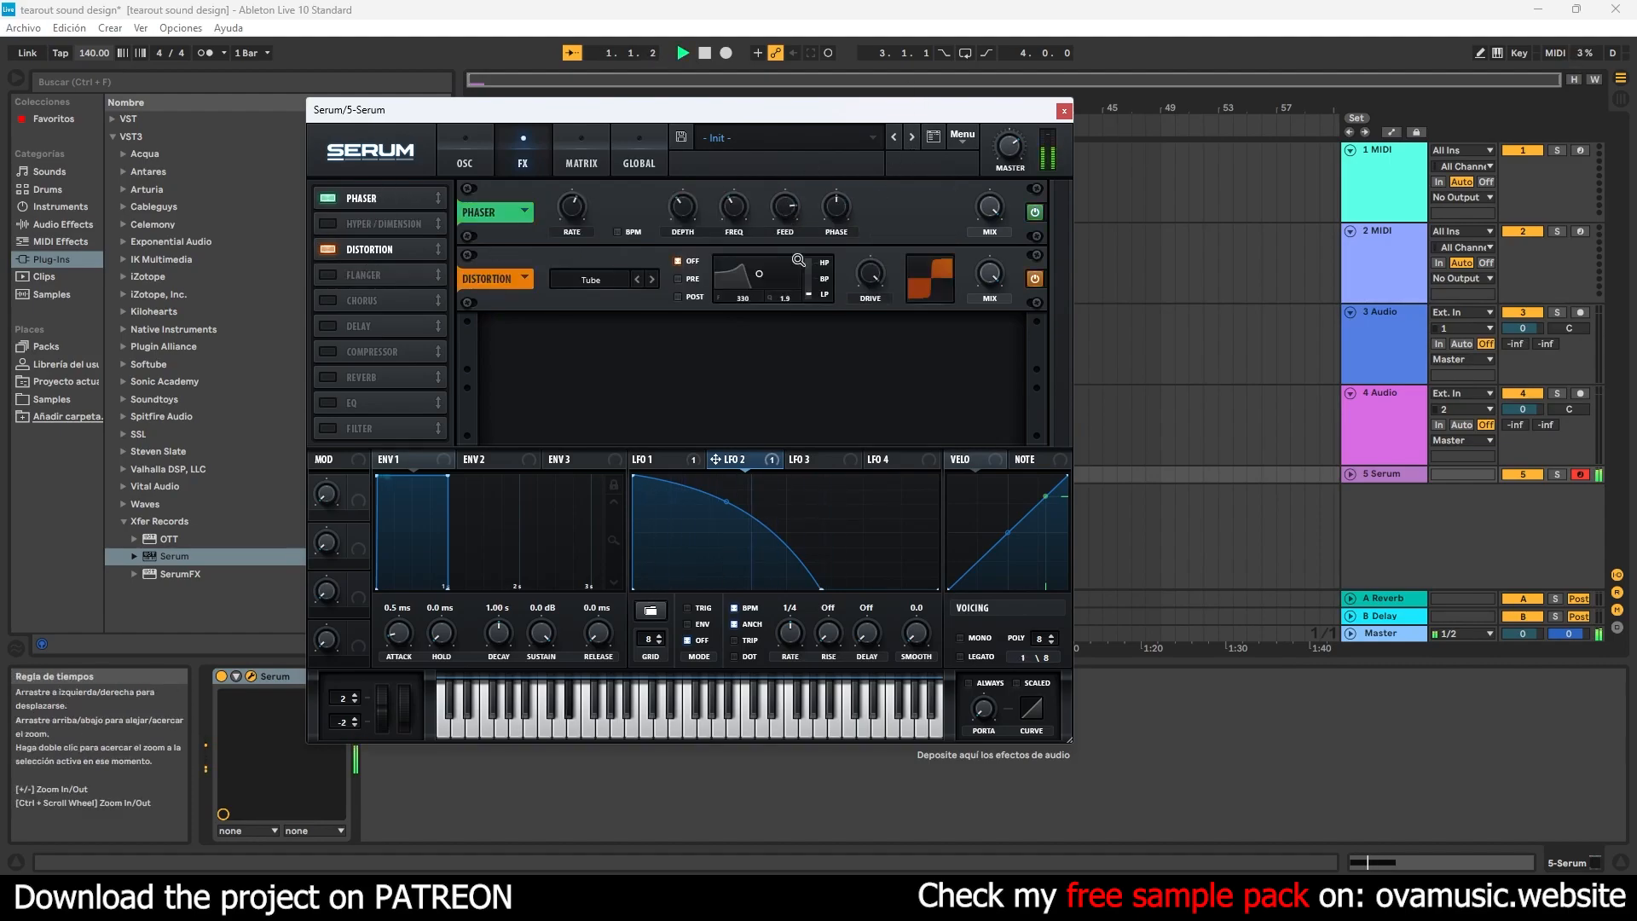
left_click_drag(864, 284, 863, 303)
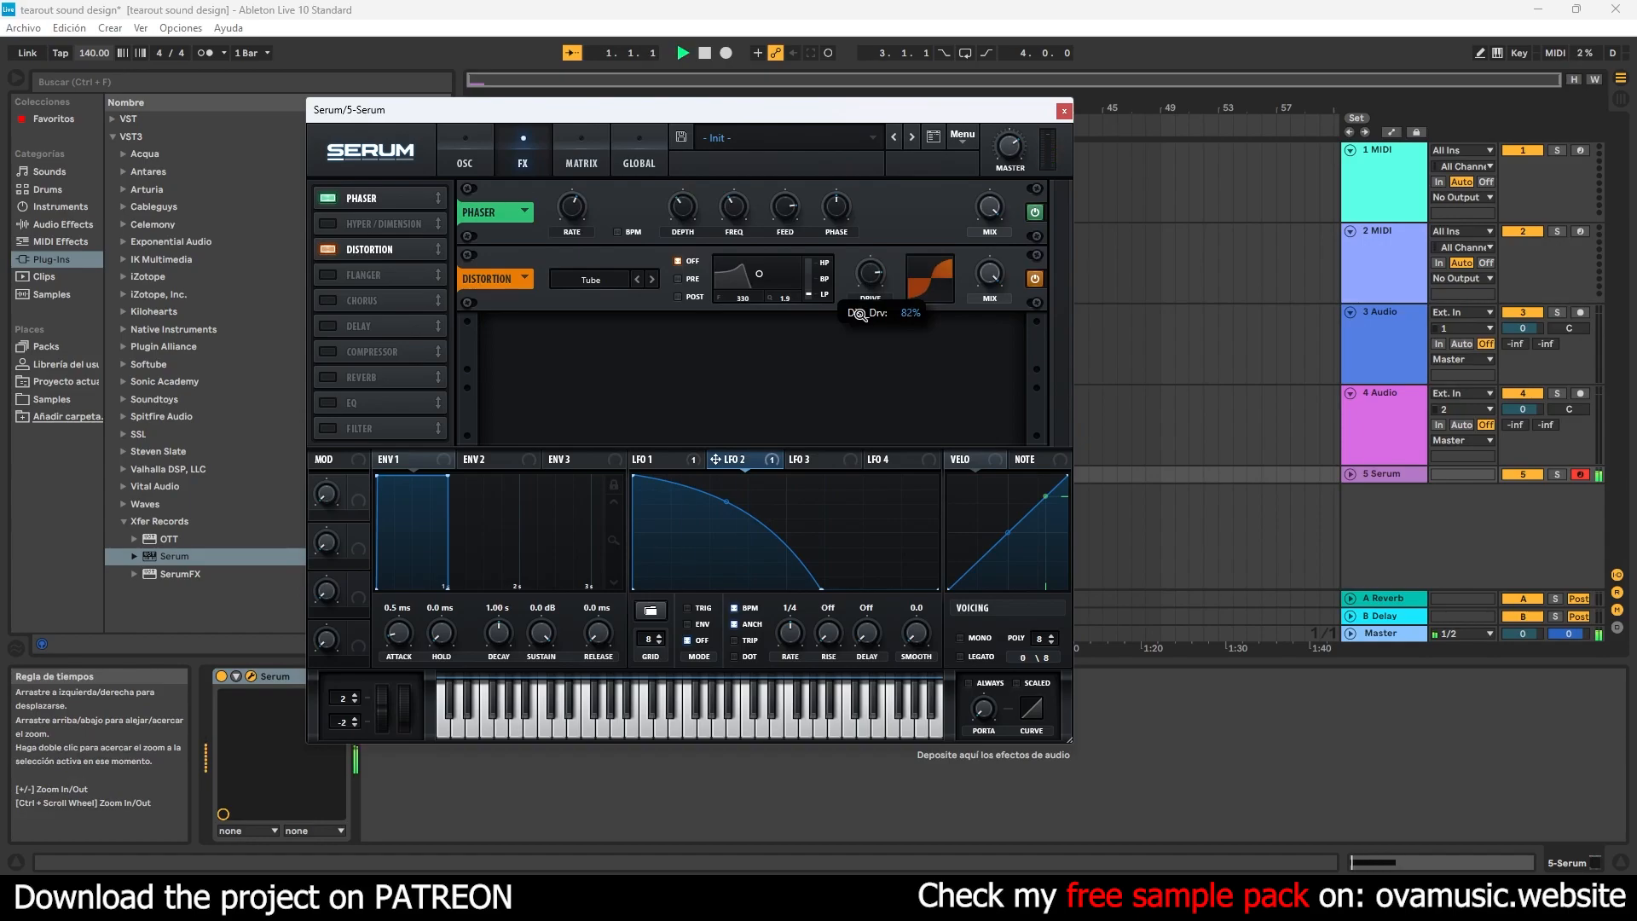
- Enable the MG Low 12 filter on oscillator A and set its cutoff high so only the top end rolls off
left_click(452, 137)
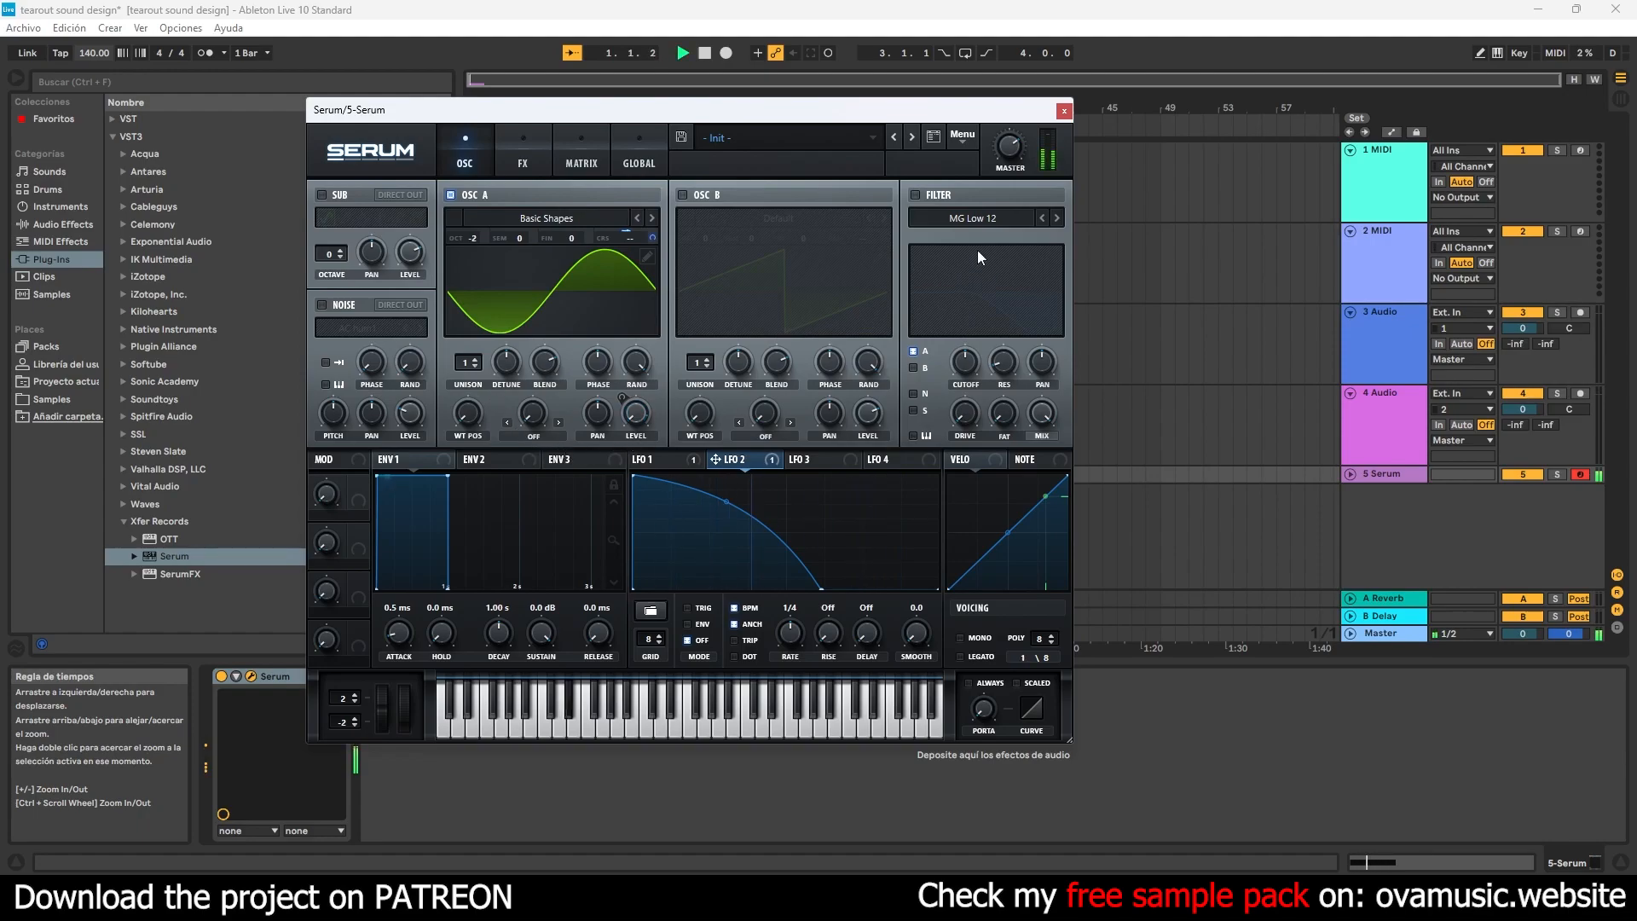
left_click(916, 194)
left_click_drag(968, 361, 954, 384)
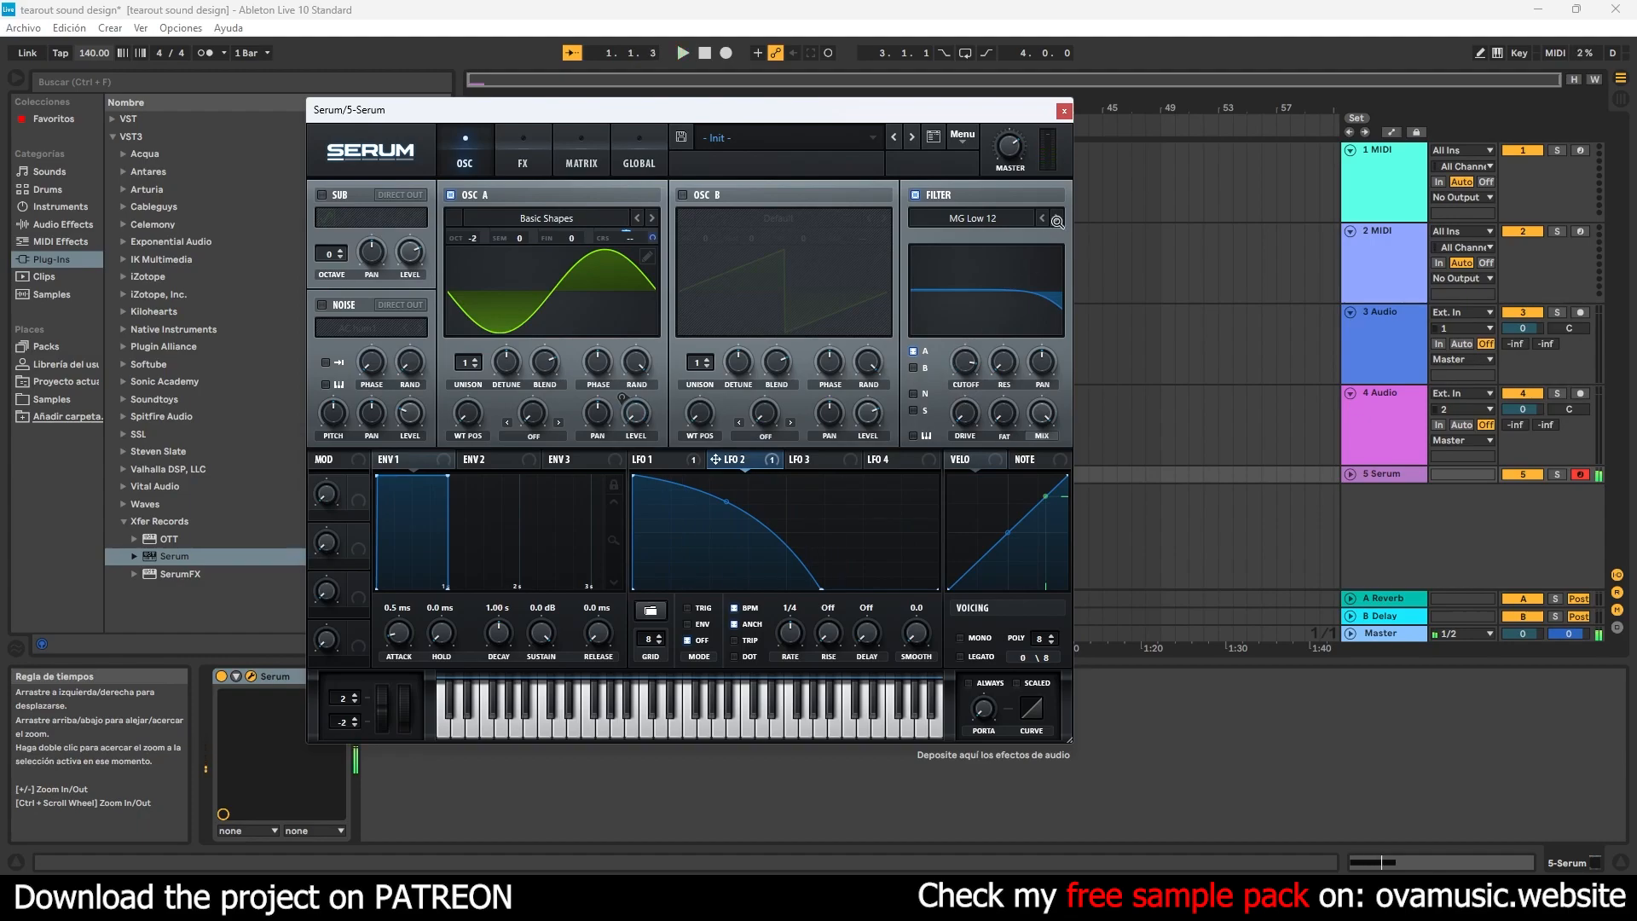
- Load the Waves RBass Mono plug-in after Serum on the track
left_click(1065, 111)
left_click(134, 506)
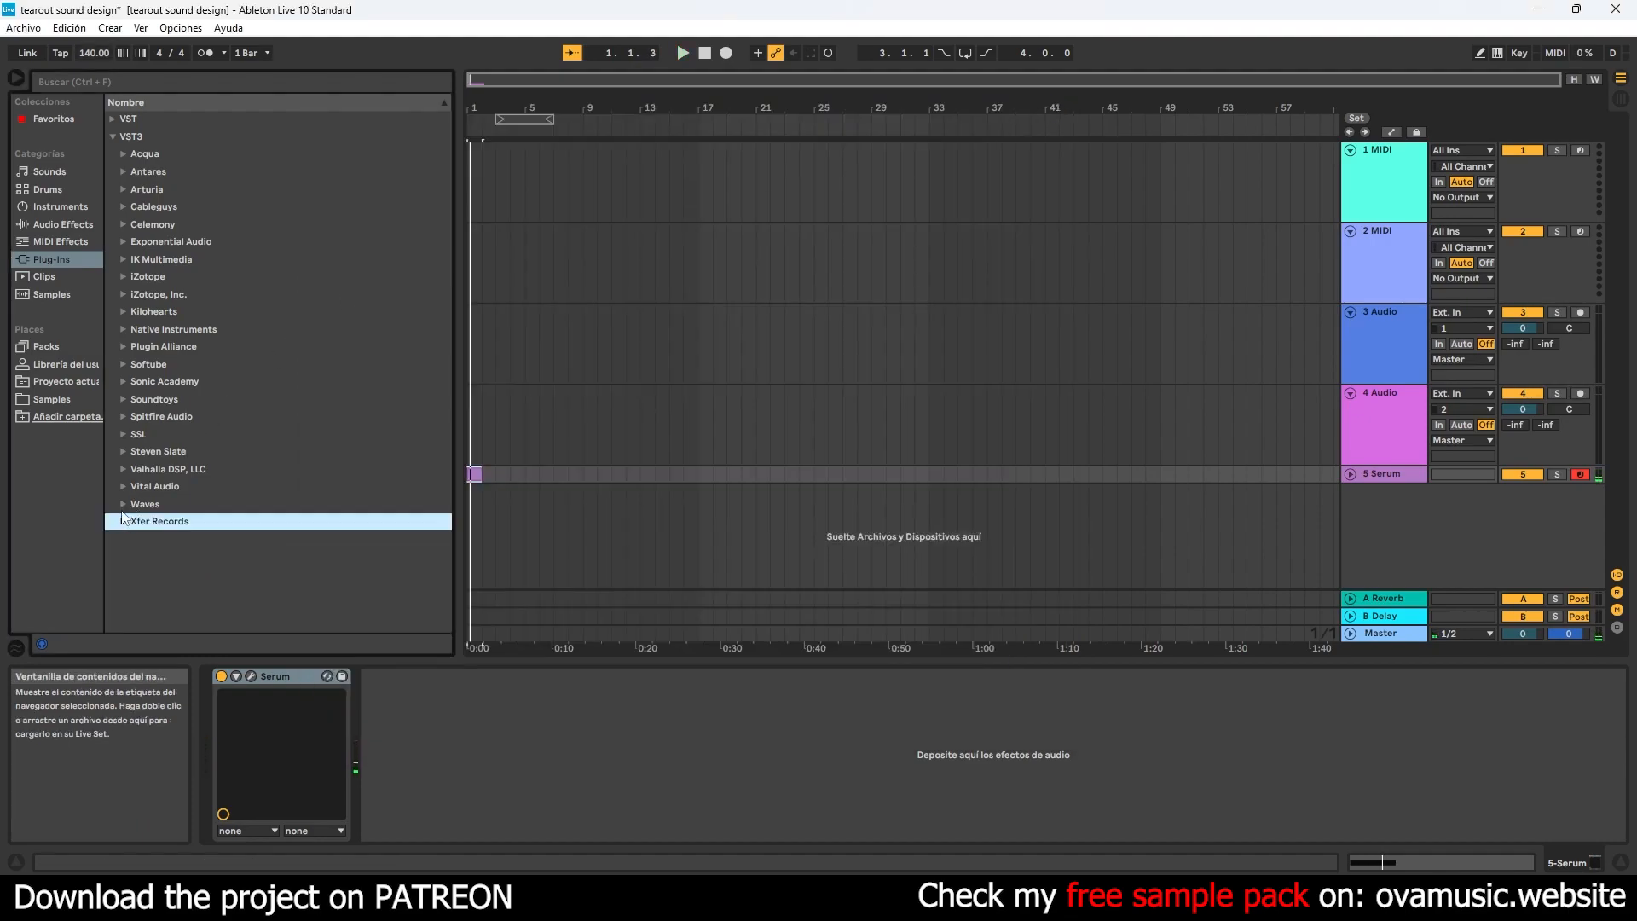
left_click_drag(448, 232, 421, 539)
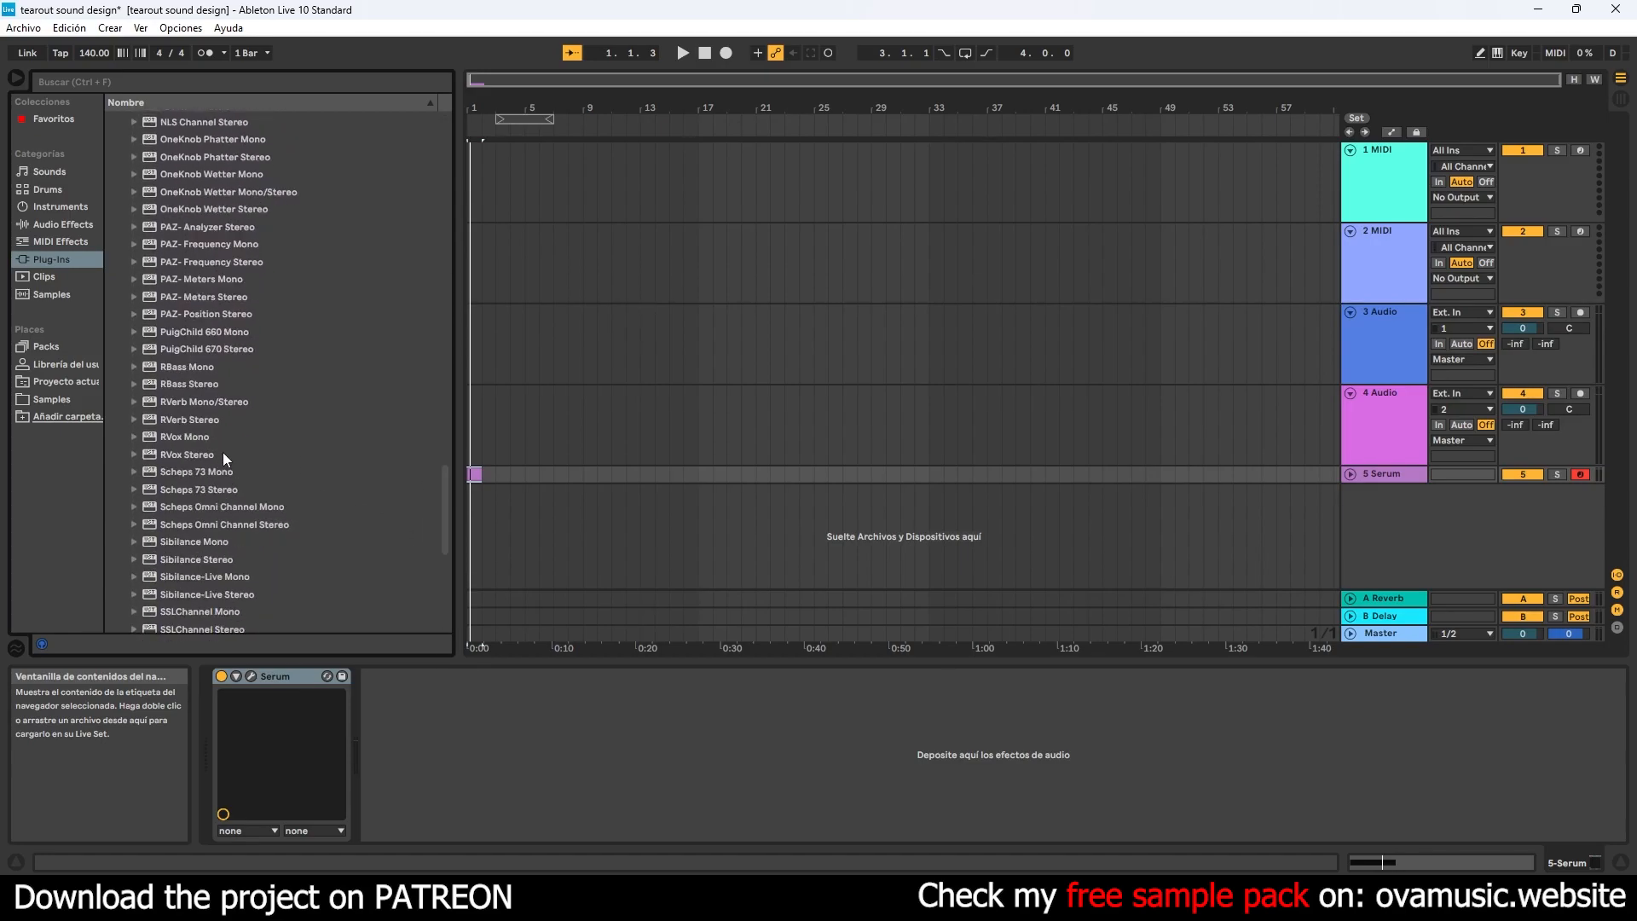
double_click(197, 372)
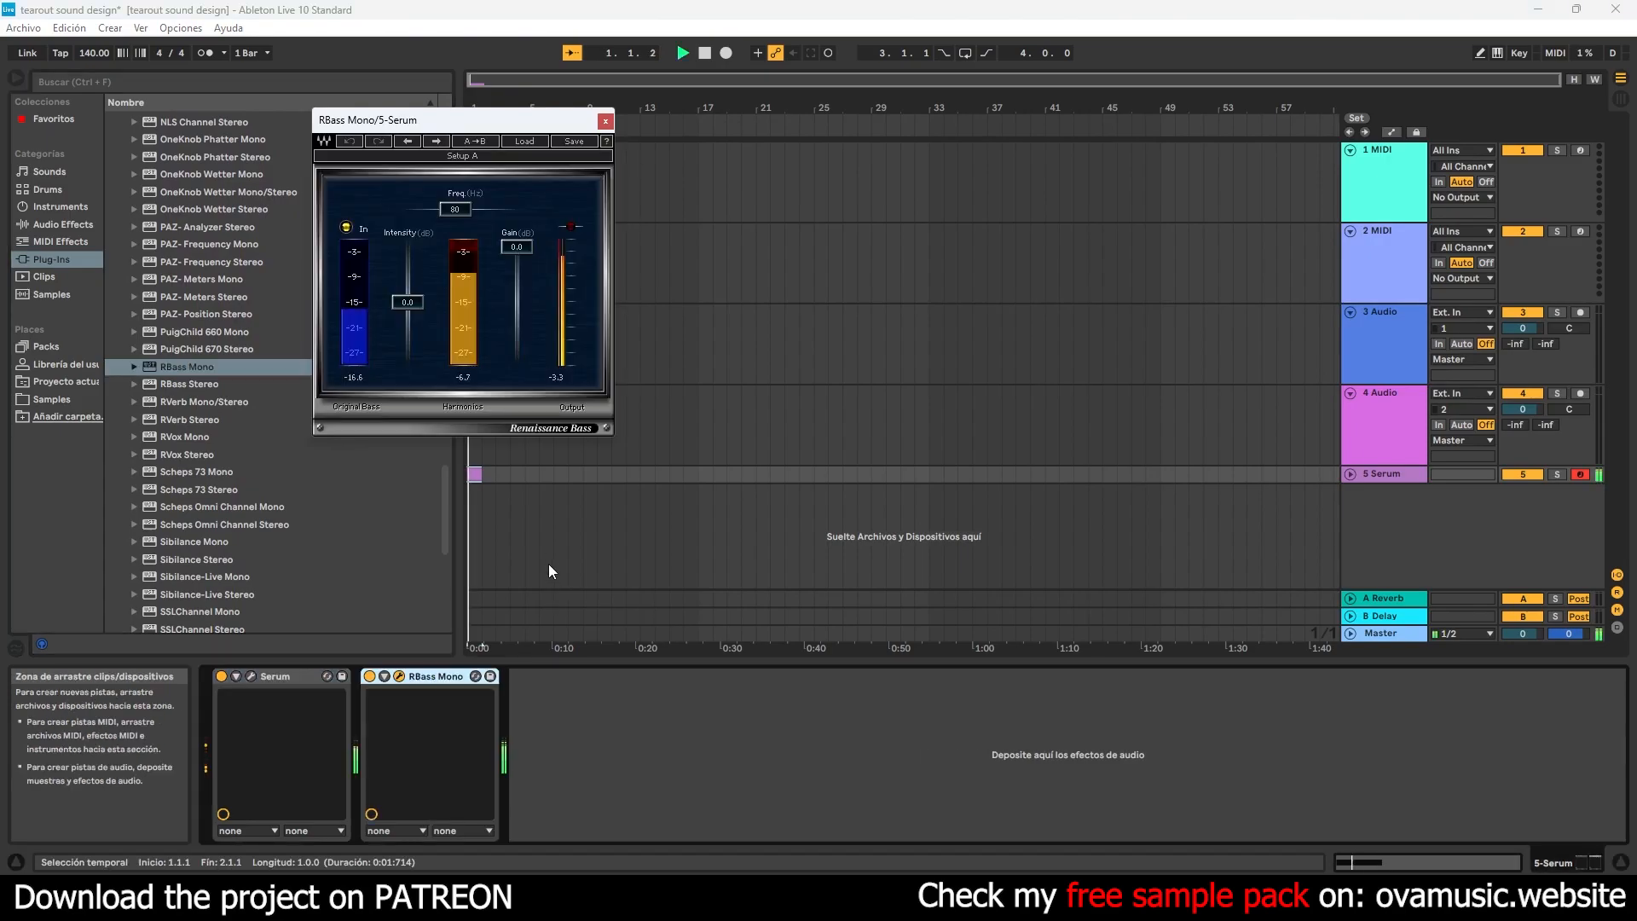
- Set RBass Mono's intensity to -3.3 dB and its frequency to 39 Hz
left_click_drag(408, 303, 416, 313)
left_click_drag(458, 211, 431, 211)
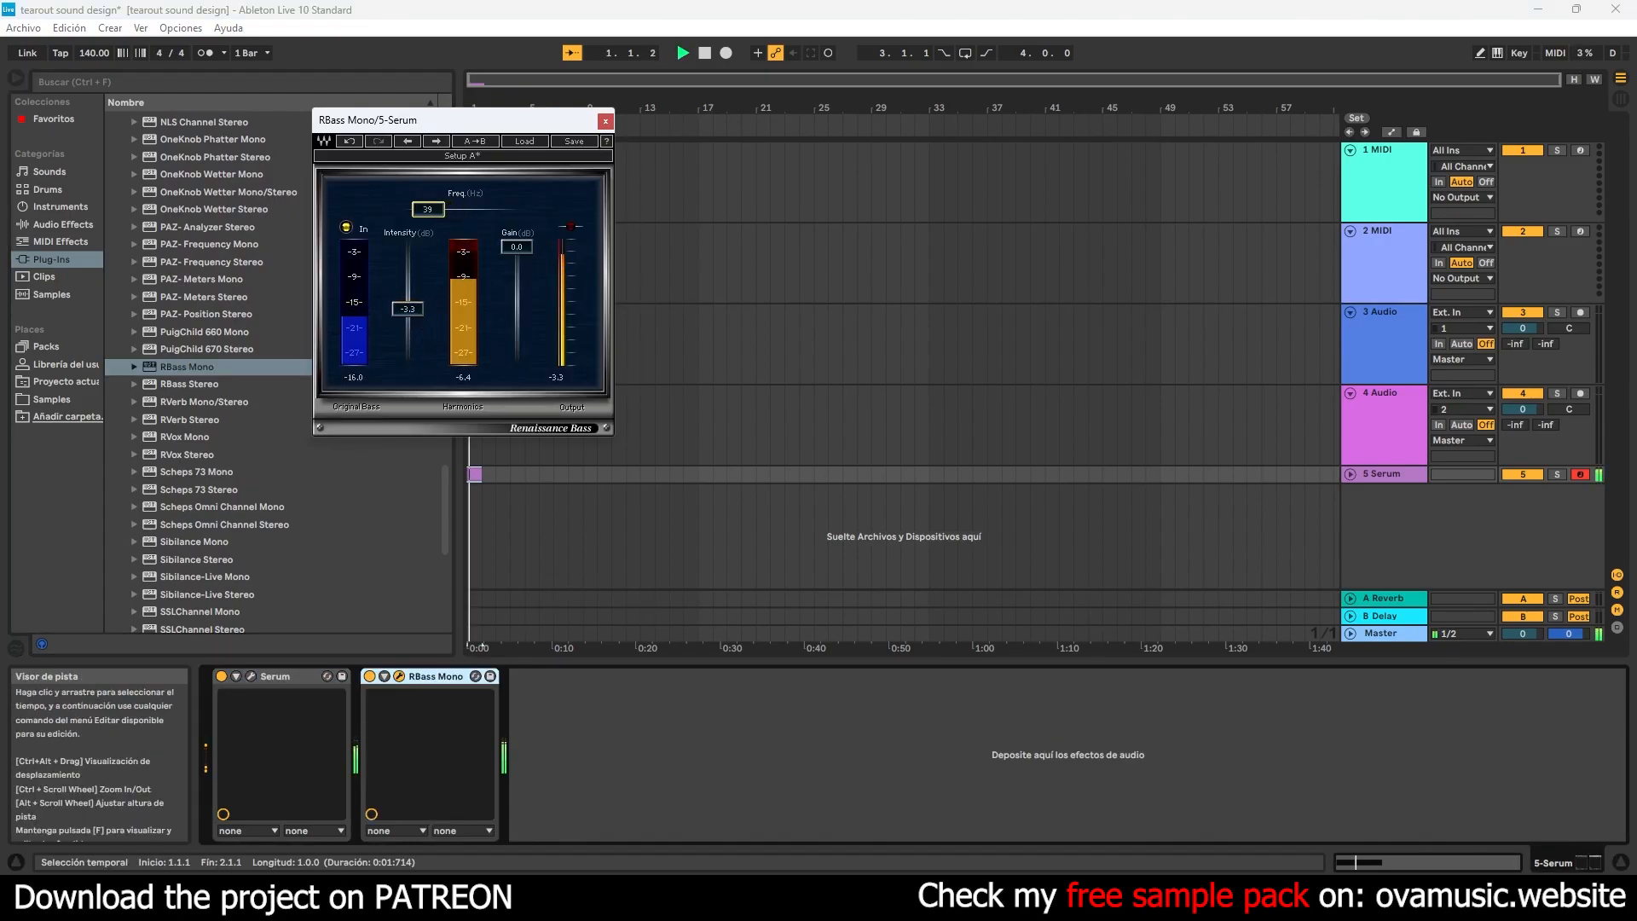
left_click(605, 120)
- Set the arrangement loop to cover bar 1 and turn looping on
left_click_drag(560, 114, 716, 197)
left_click_drag(701, 120, 391, 145)
key("space")
left_click_drag(749, 121, 543, 121)
left_click(965, 53)
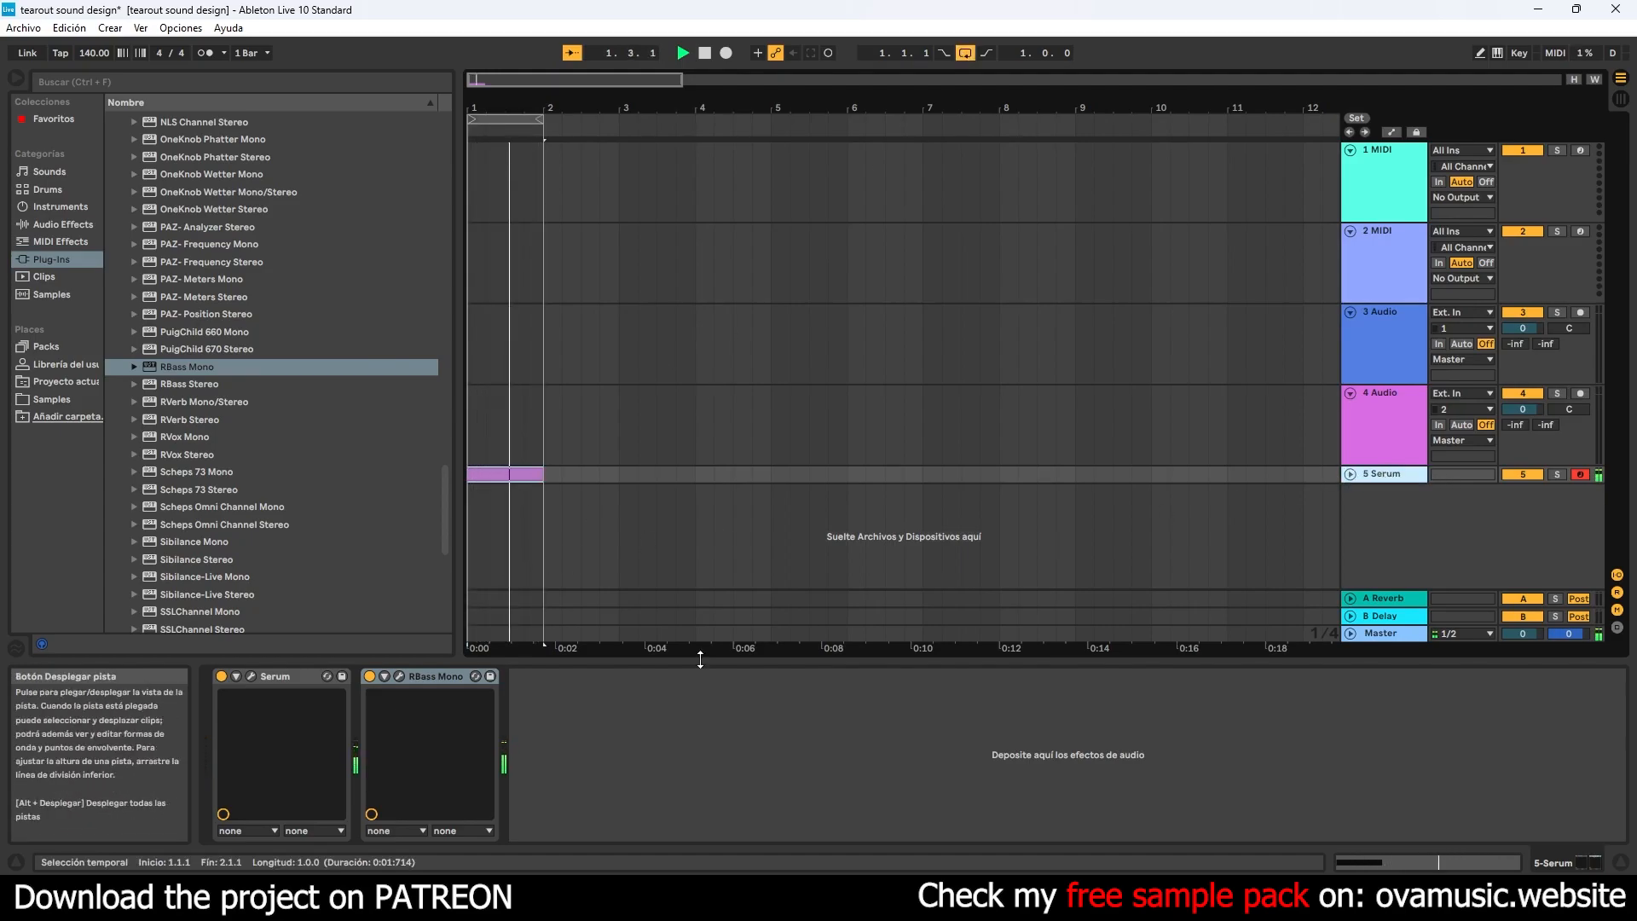
- Reshape Serum's LFO 2 into a concave fall until mid-cycle, followed by a flat section at about half height
left_click(251, 676)
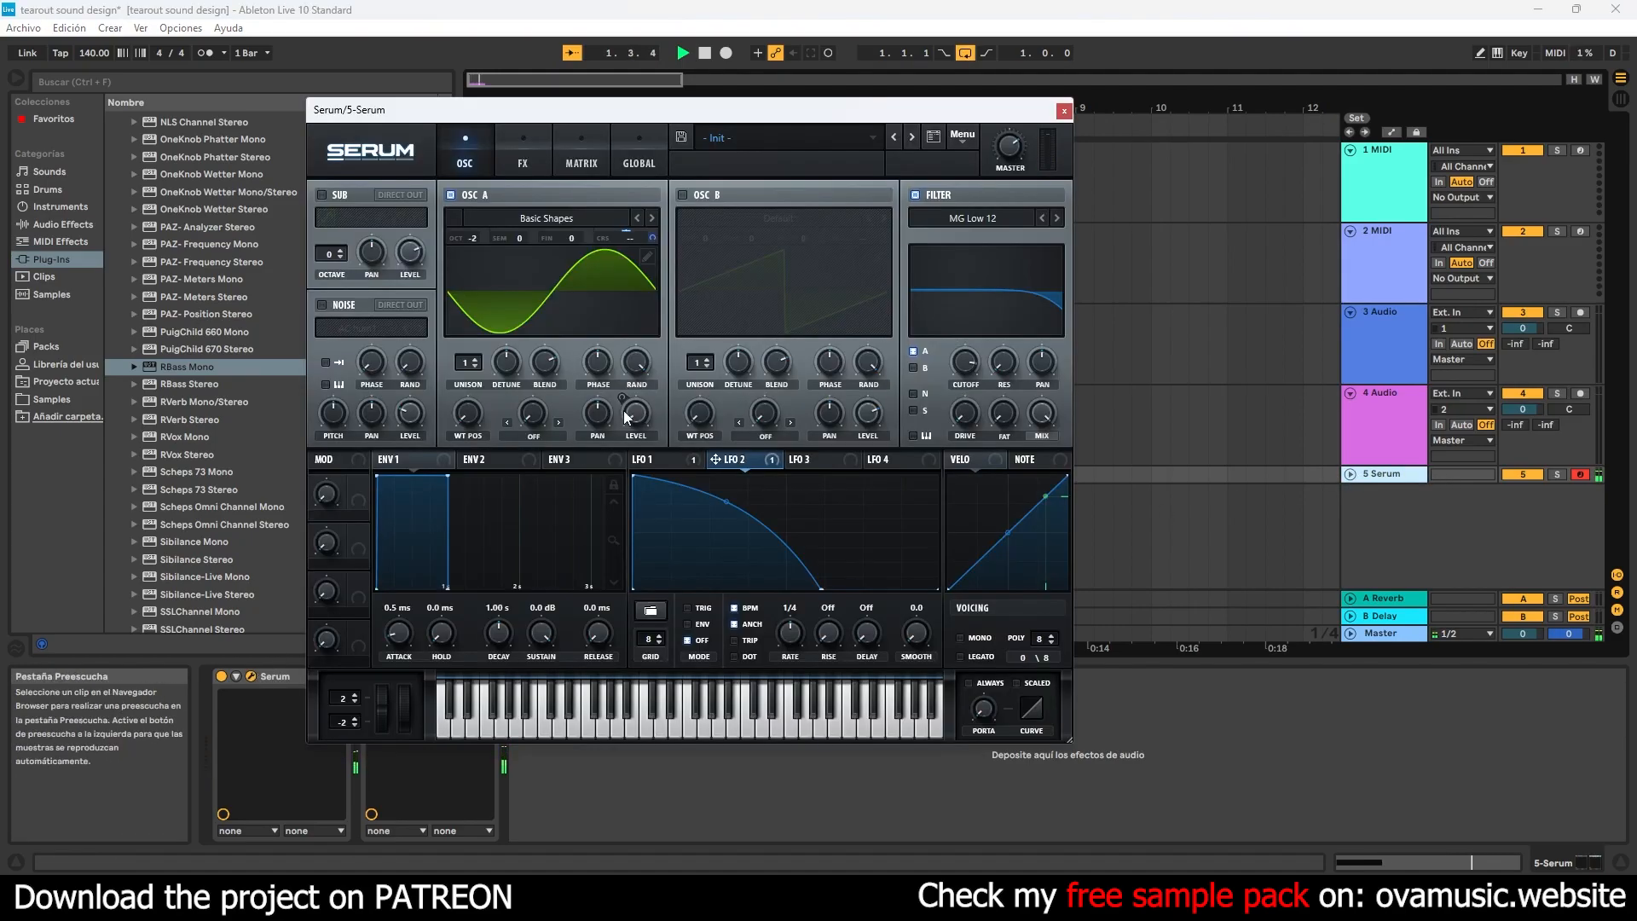
left_click_drag(726, 502, 782, 588)
left_click_drag(706, 545, 709, 540)
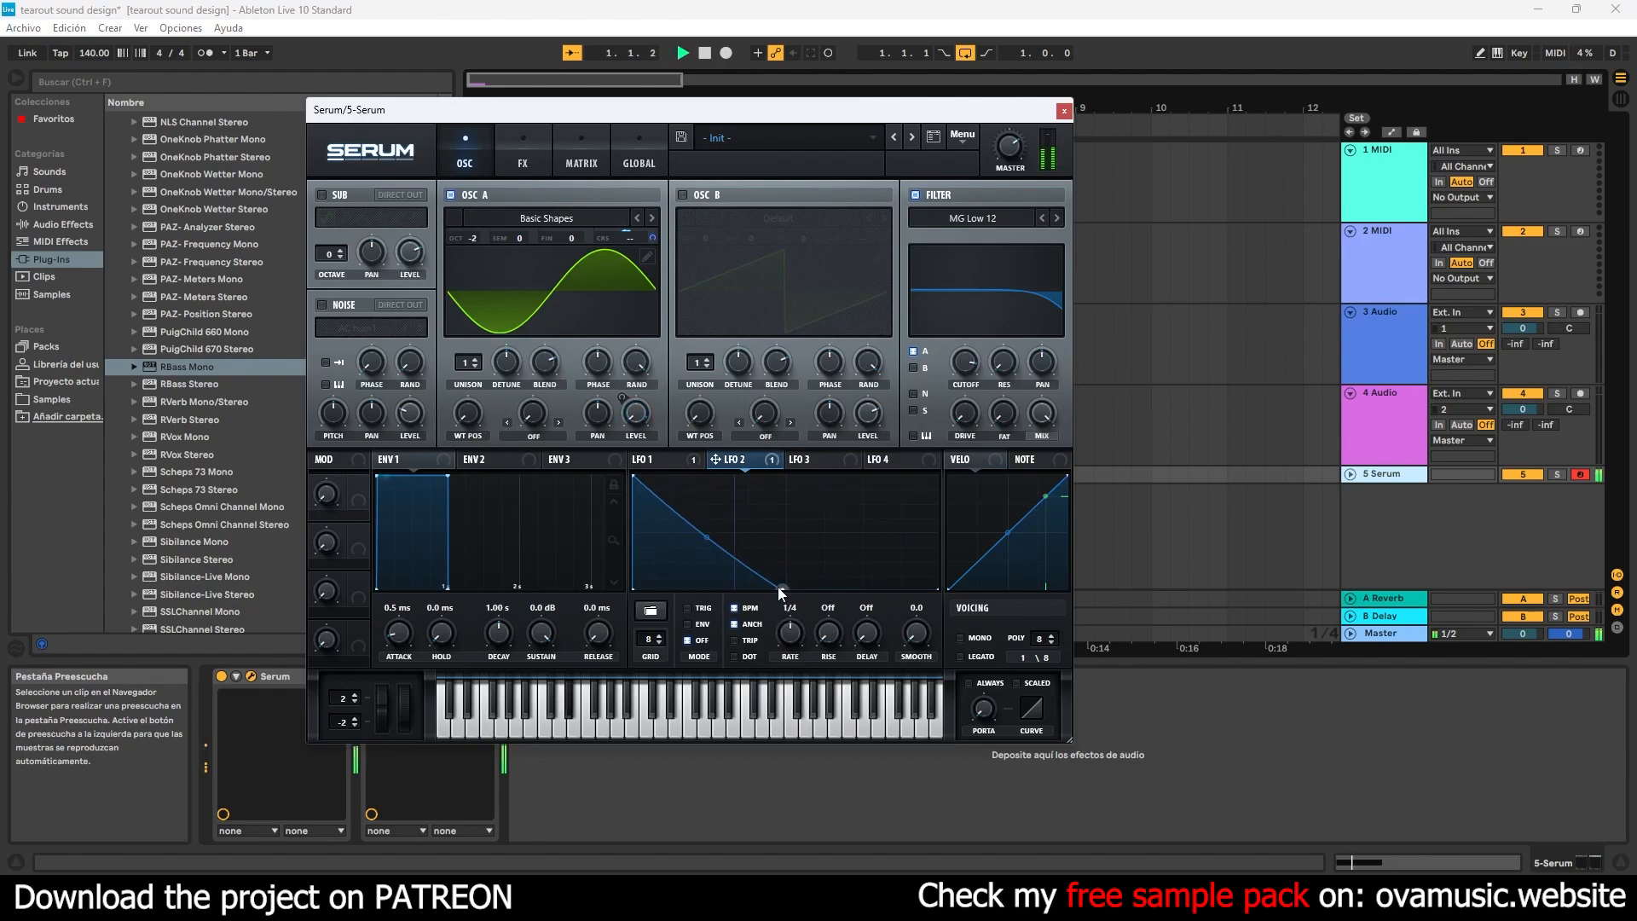
left_click_drag(631, 590, 645, 528)
left_click_drag(783, 588, 793, 533)
key("space")
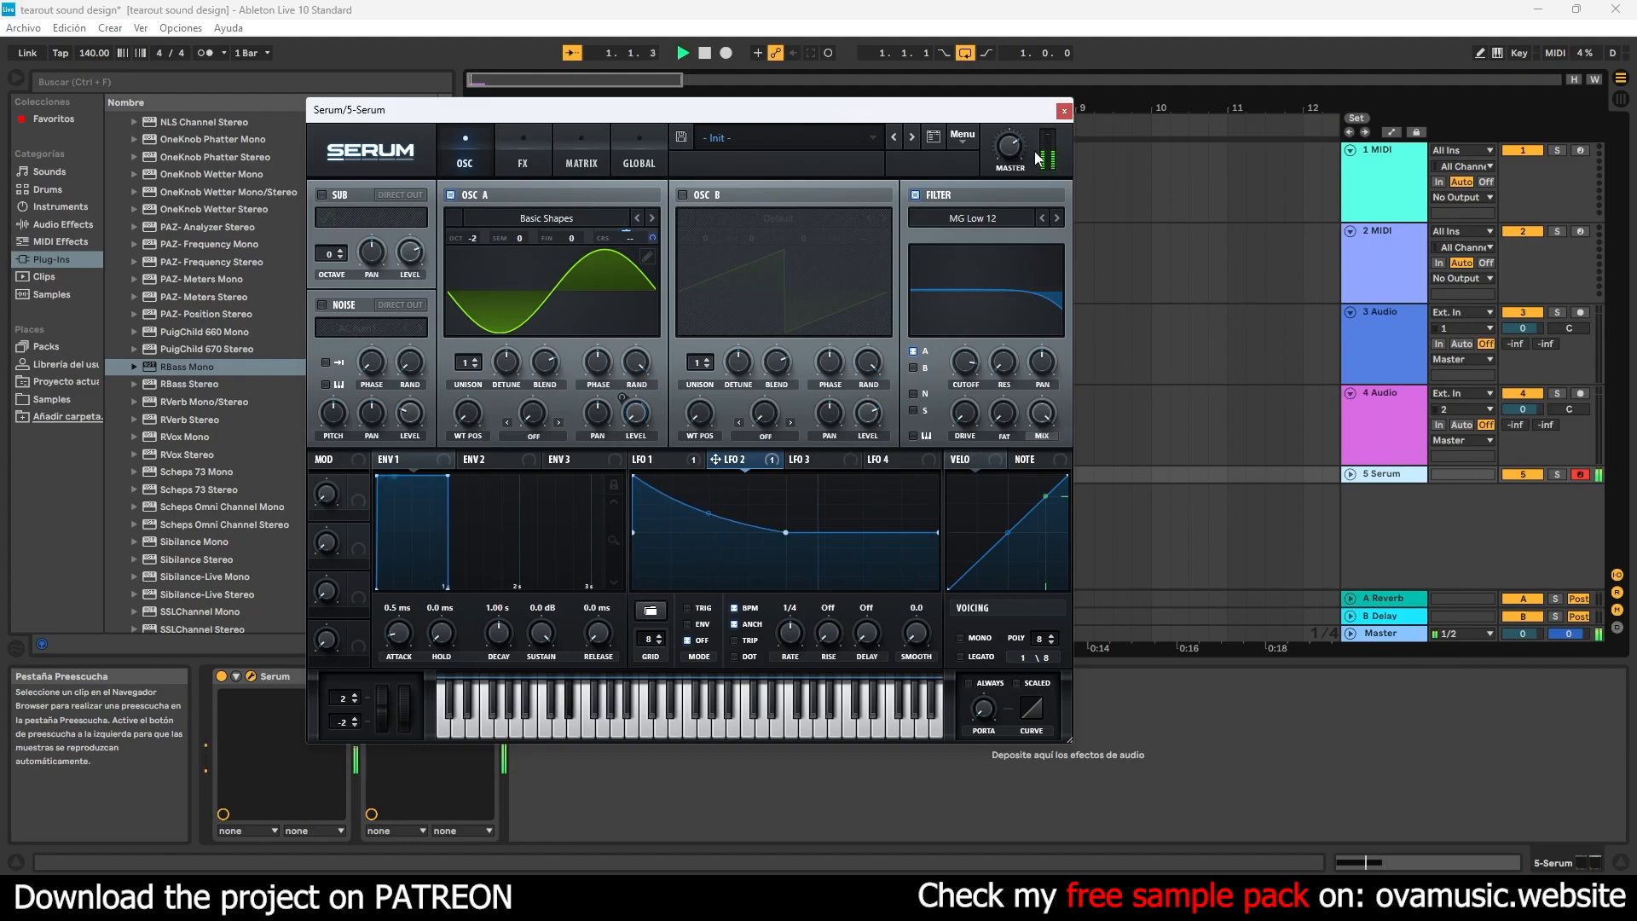
left_click(1064, 110)
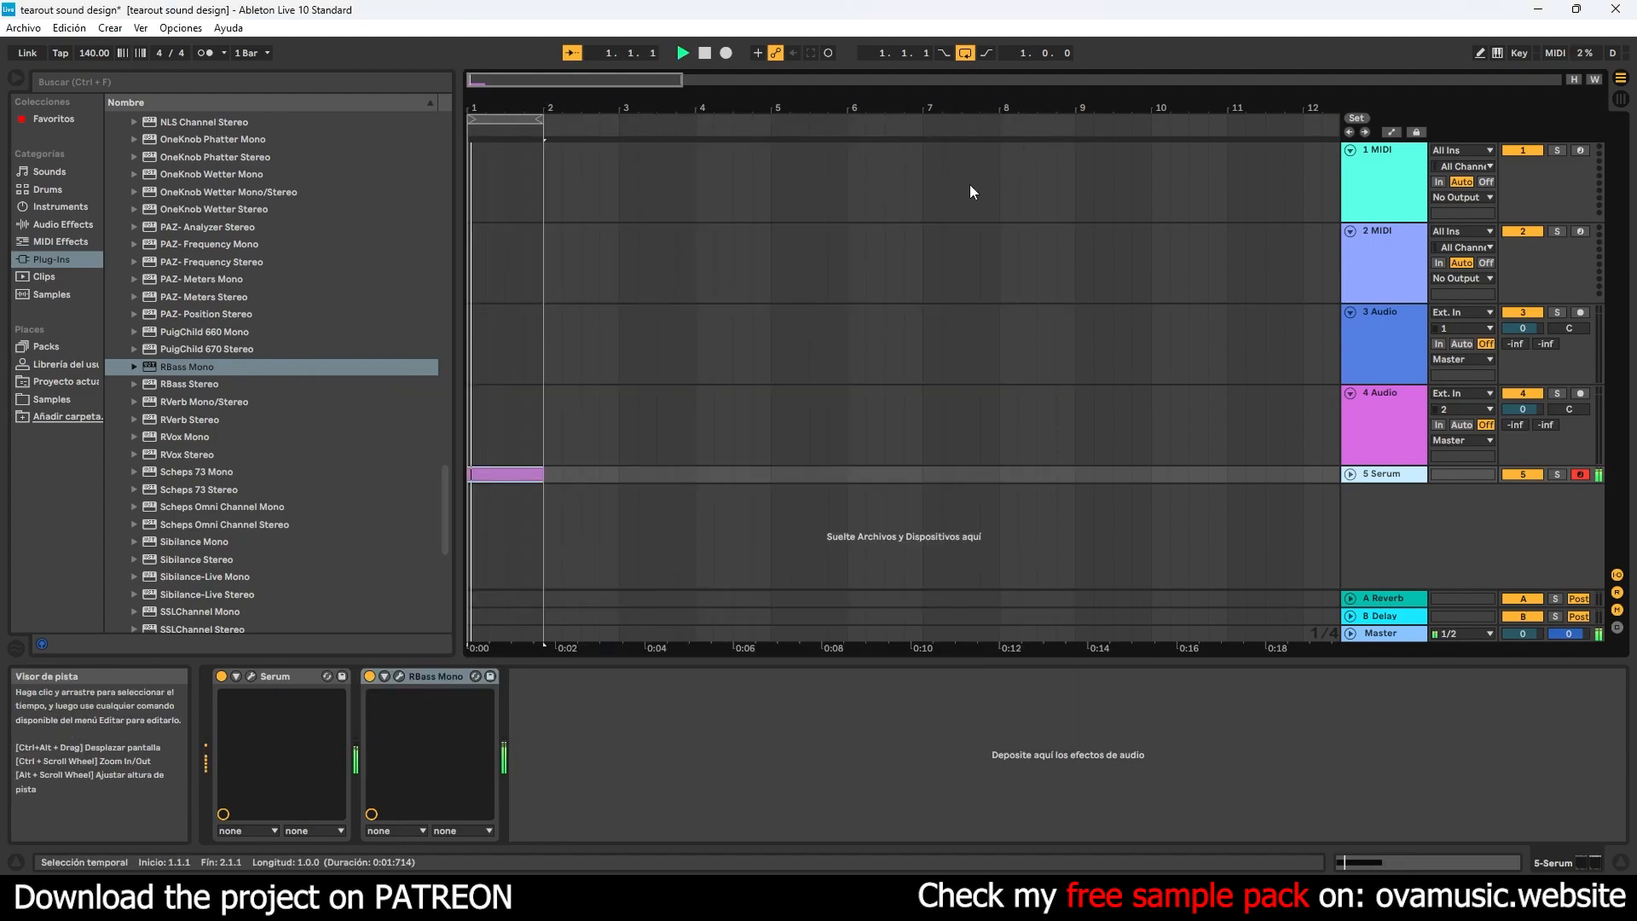
- Insert an audio track below the Serum track and set its input to 5-Serum
right_click(1381, 495)
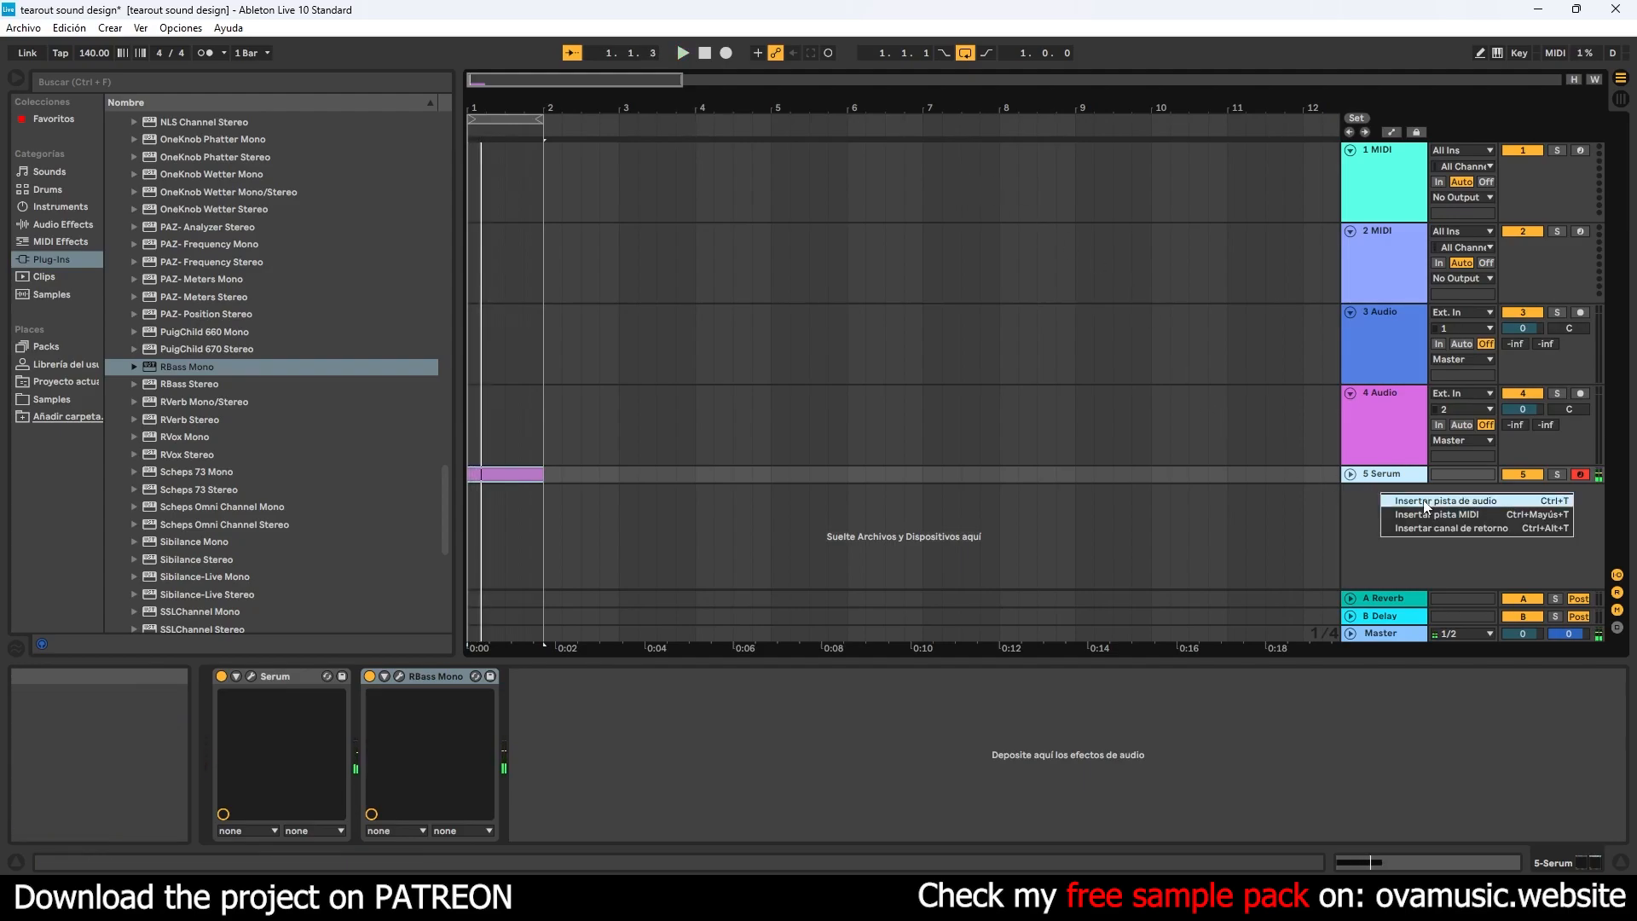
left_click(1445, 501)
left_click(1457, 492)
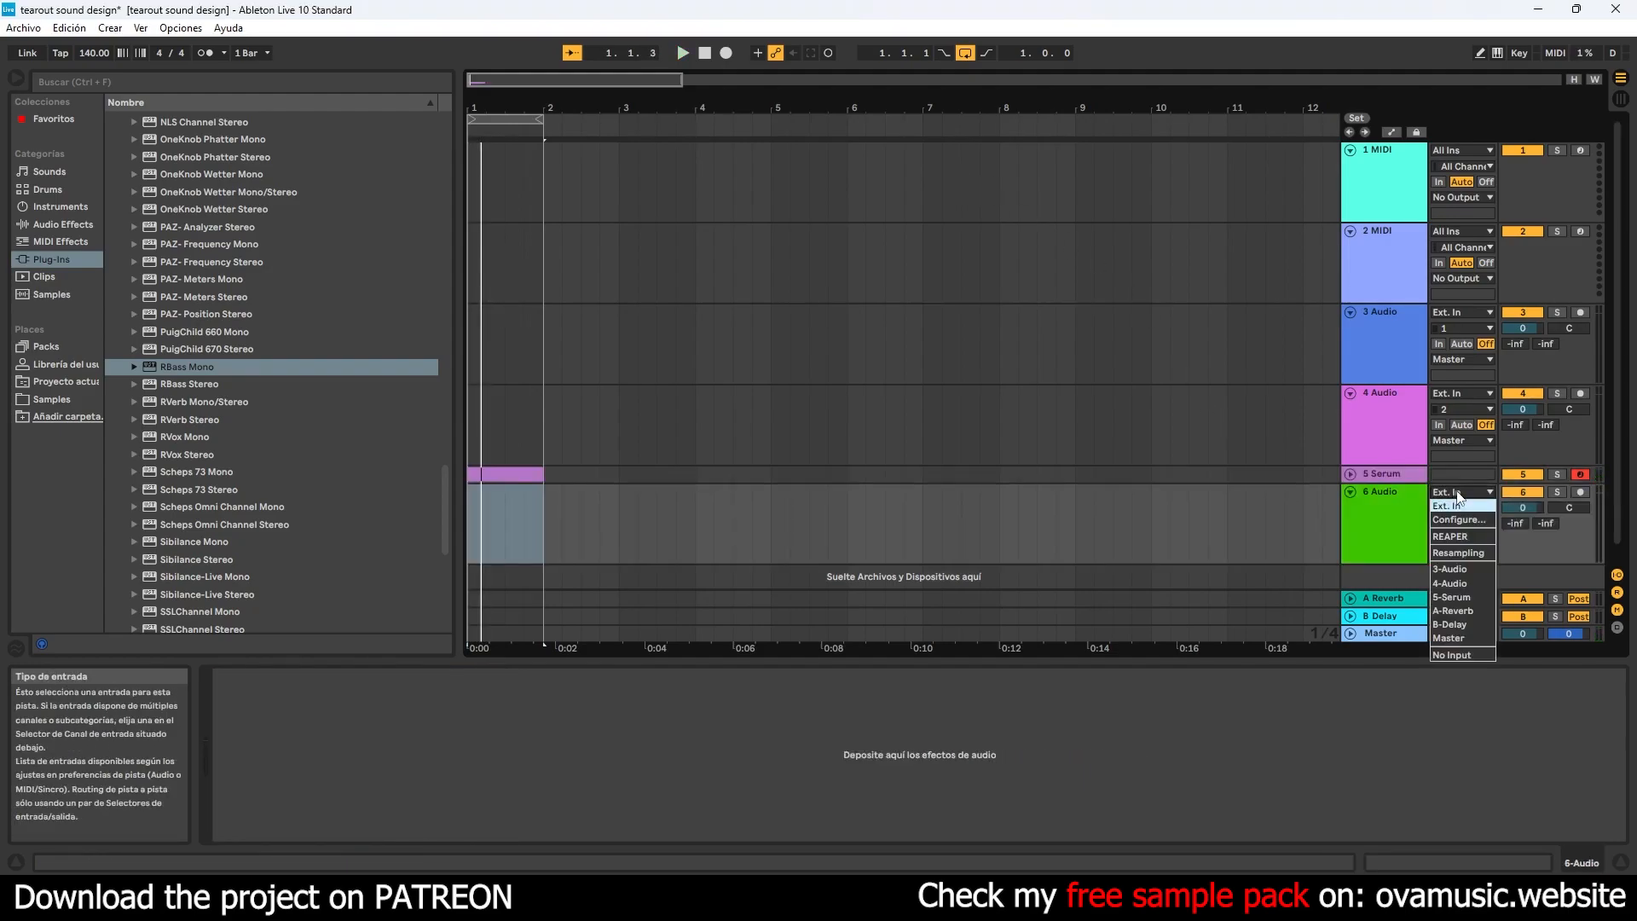
left_click(1469, 600)
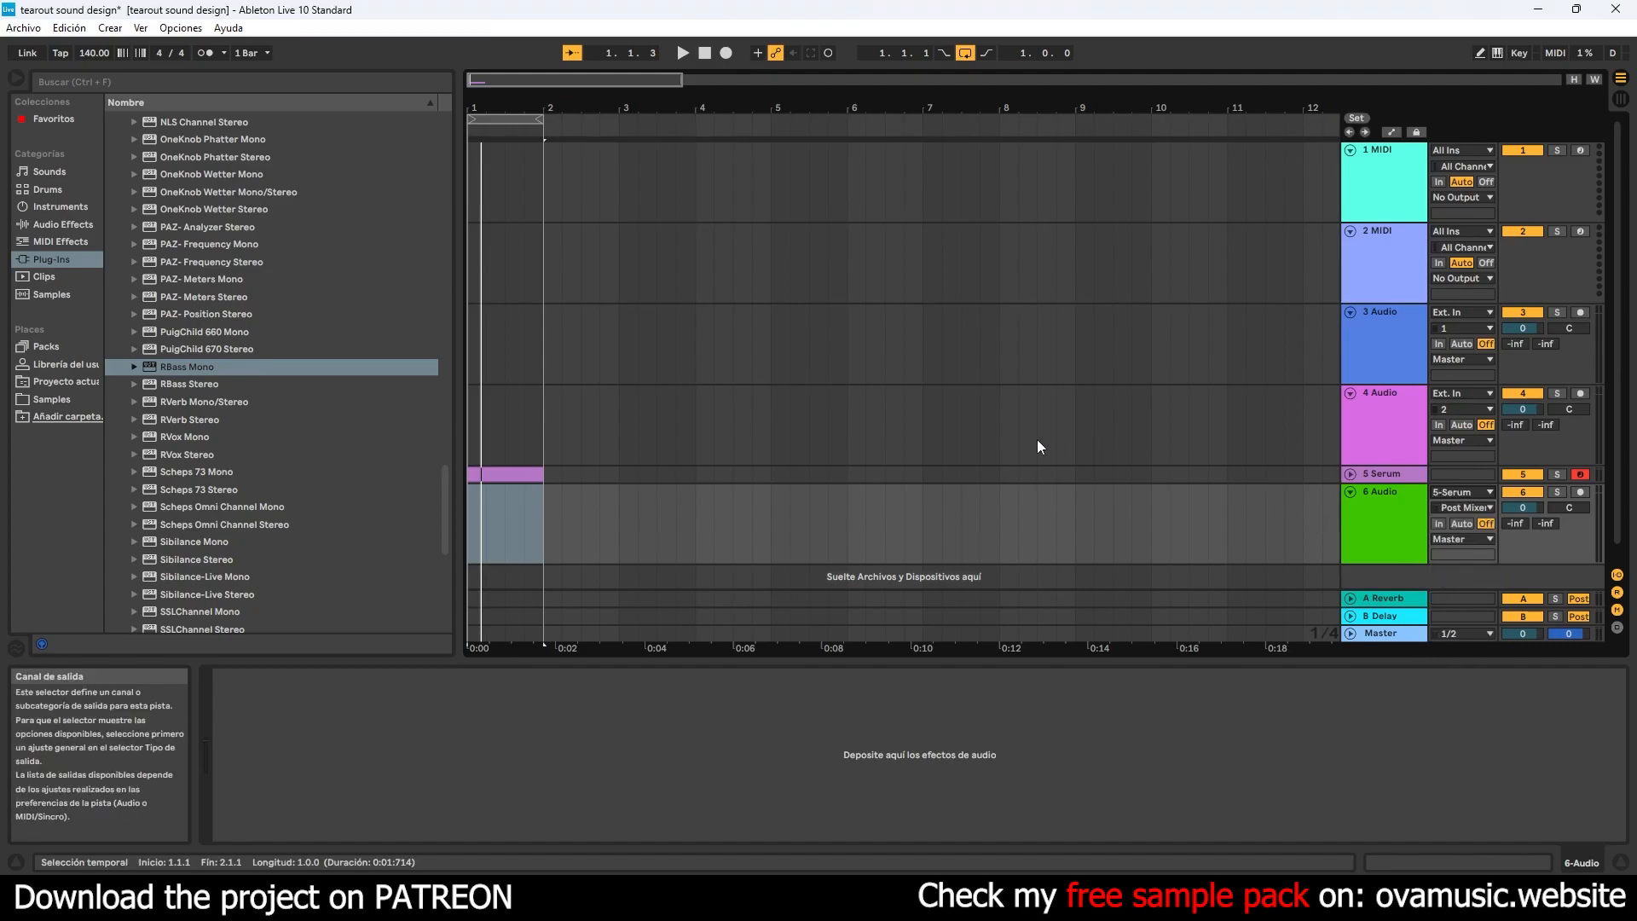
- Arm the new audio track and record Serum's output onto it from the start
scroll(1052, 442, "down", 1)
left_click(1582, 474)
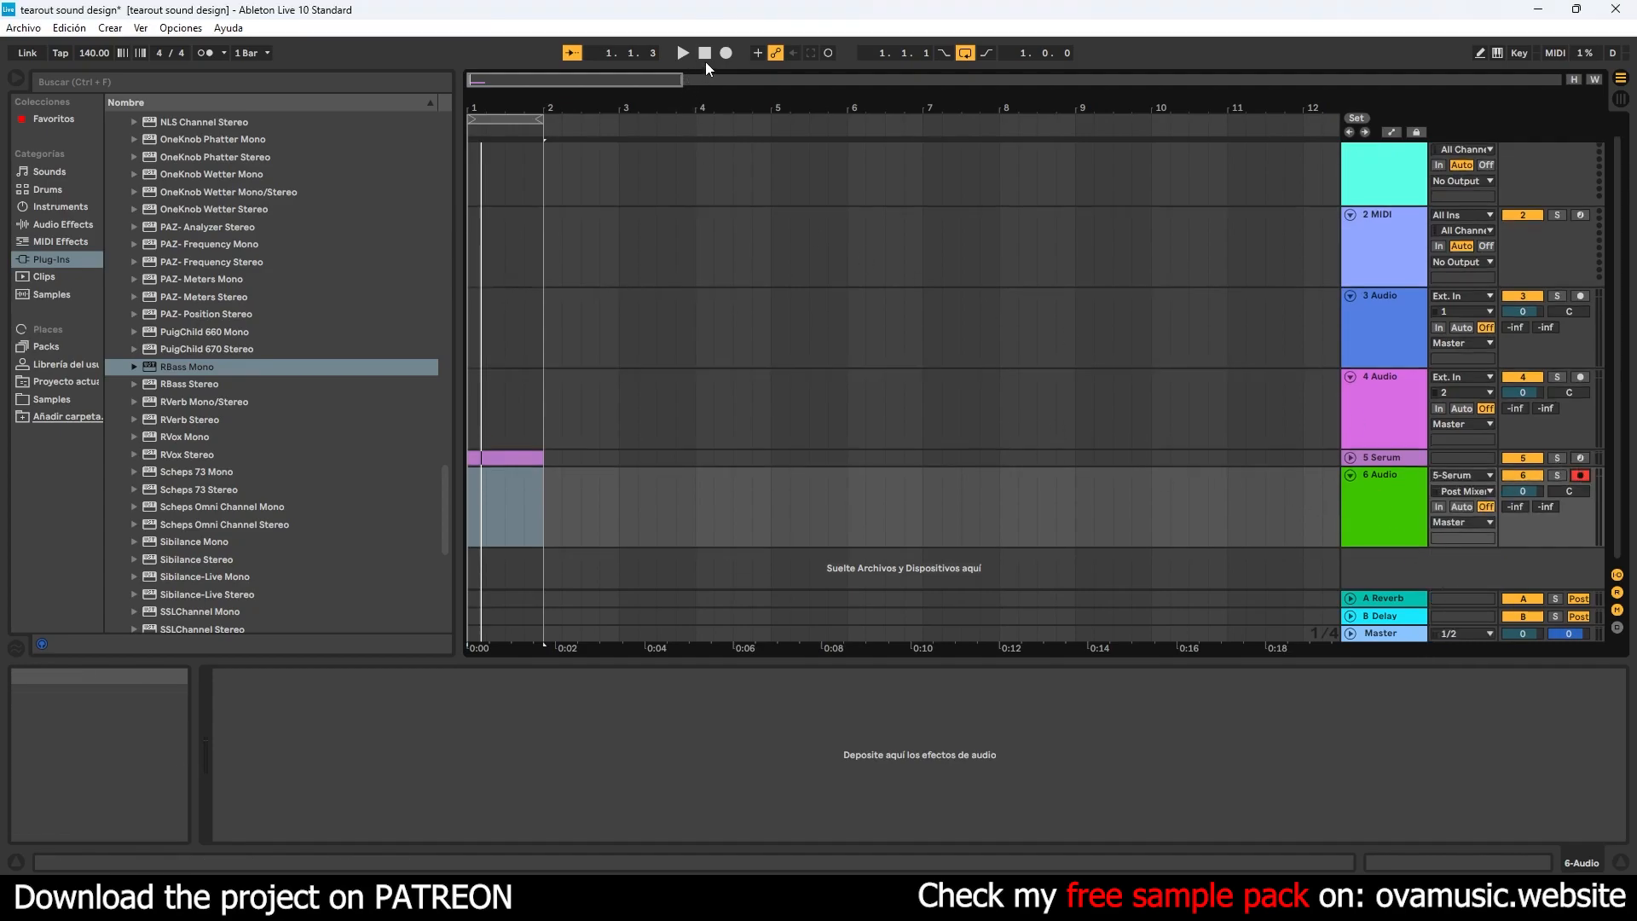
left_click(704, 53)
left_click(726, 53)
key("space")
- Disarm and solo the new audio track, and play back the recording
left_click(1580, 476)
left_click(1557, 476)
key("space")
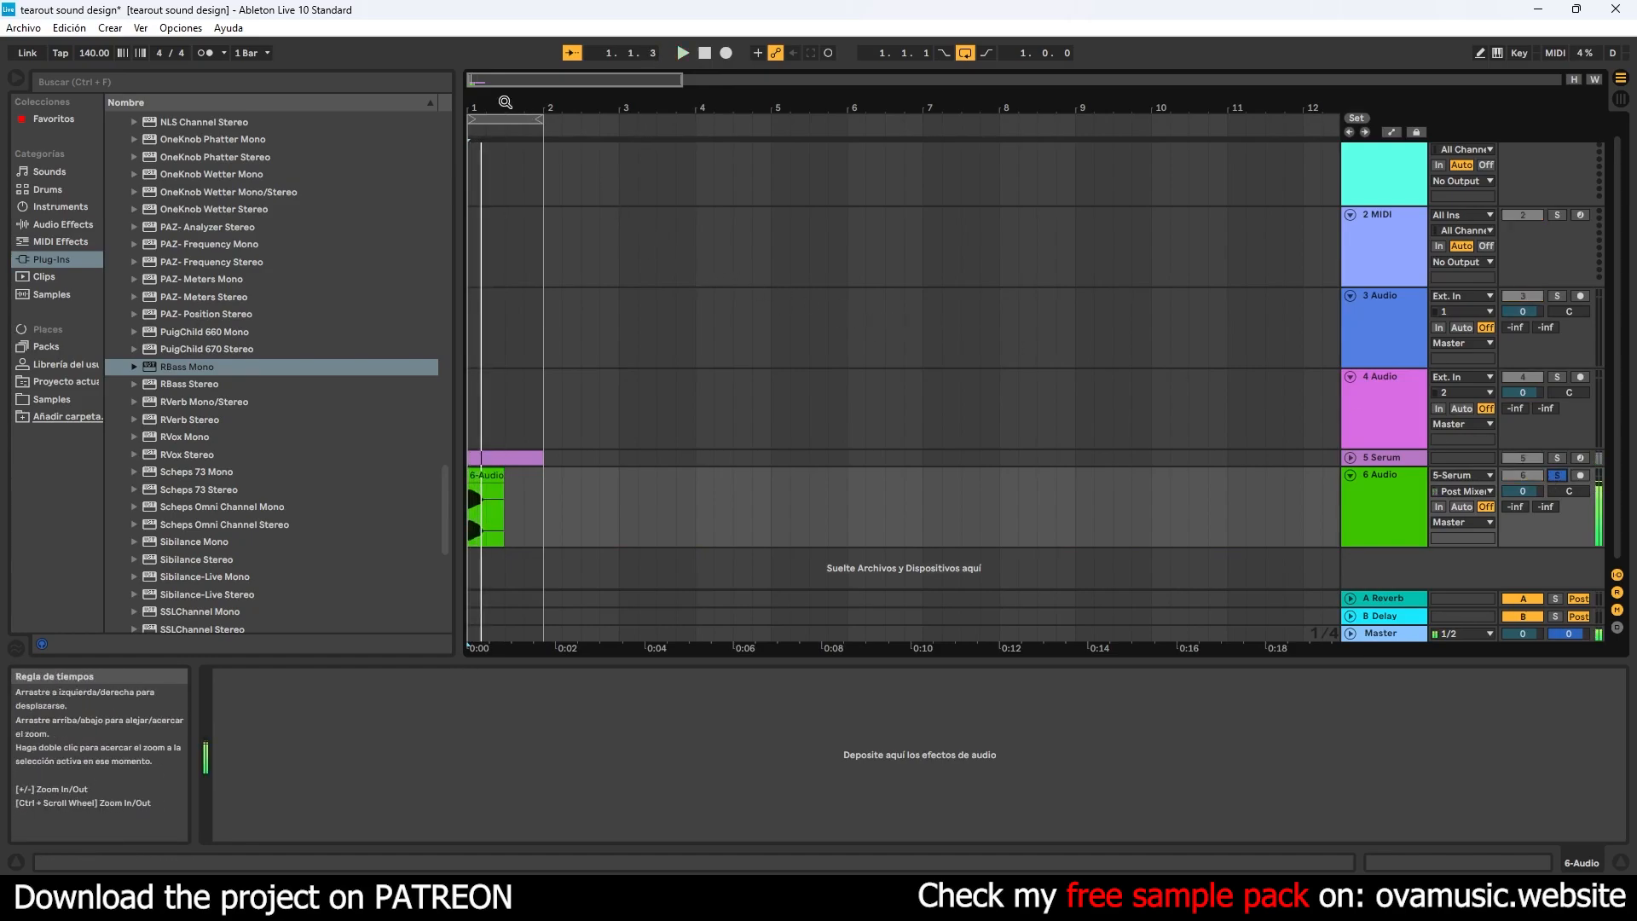
- Trim the recorded clip on the 6 Audio track to end at 1.2.1 and play it back
left_click_drag(585, 108, 586, 131)
left_click_drag(575, 475, 525, 474)
key("space")
key("space")
key("space")
key("space")
key("space")
key("space")
key("space")
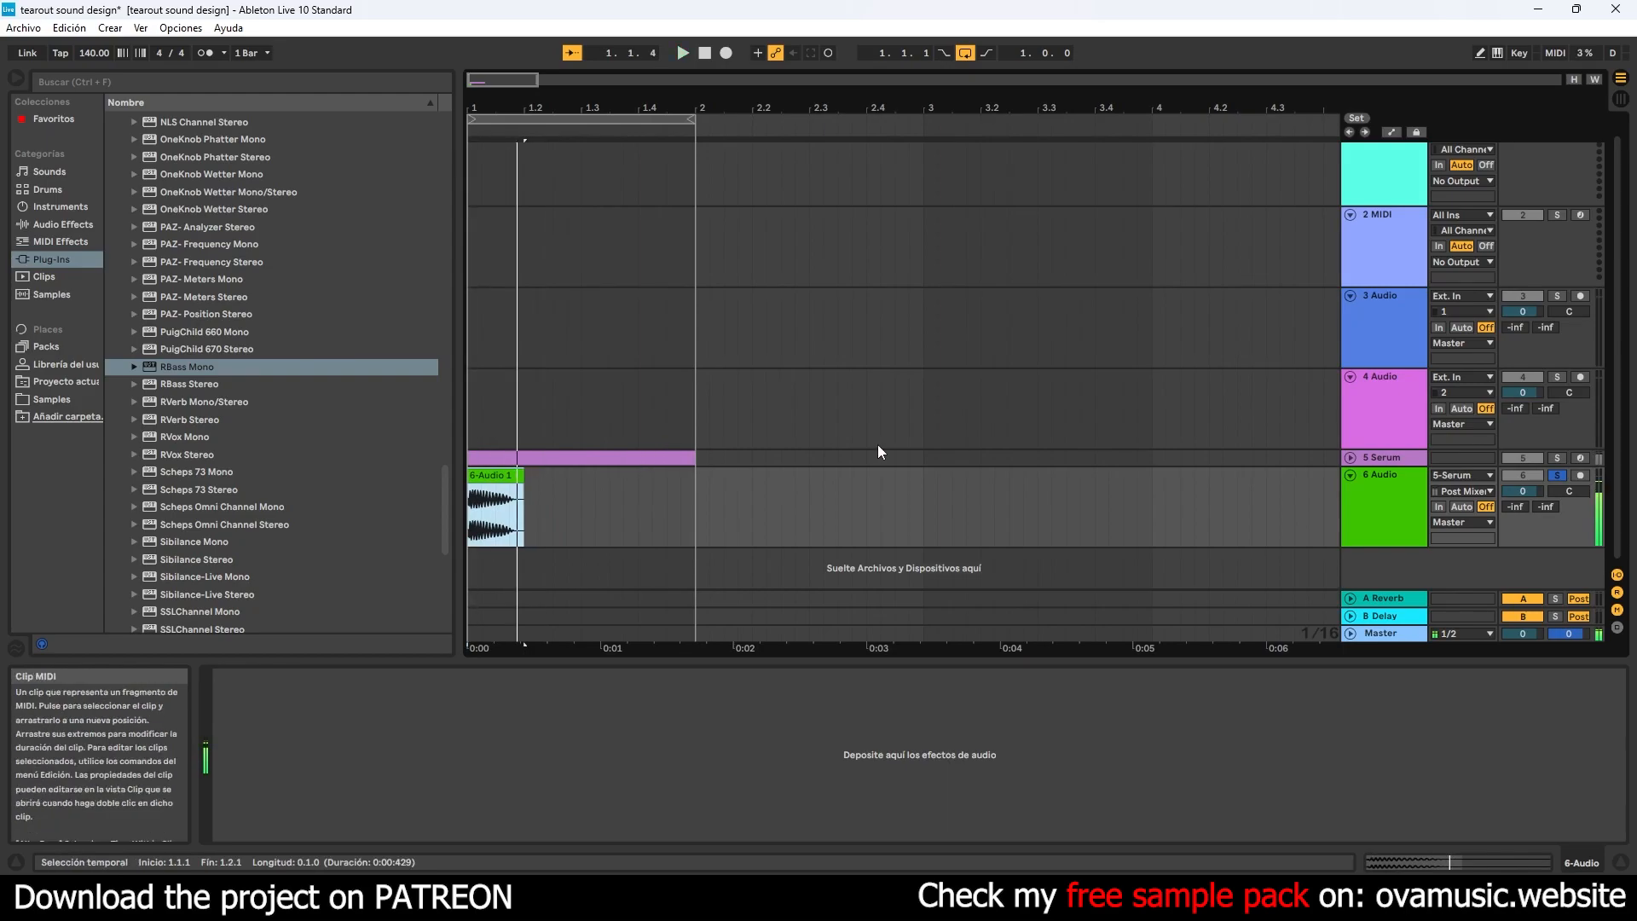
- Fold the 6 Audio track and take it out of solo
left_click(1352, 476)
left_click(1559, 492)
right_click(1428, 527)
left_click(1451, 535)
right_click(1399, 539)
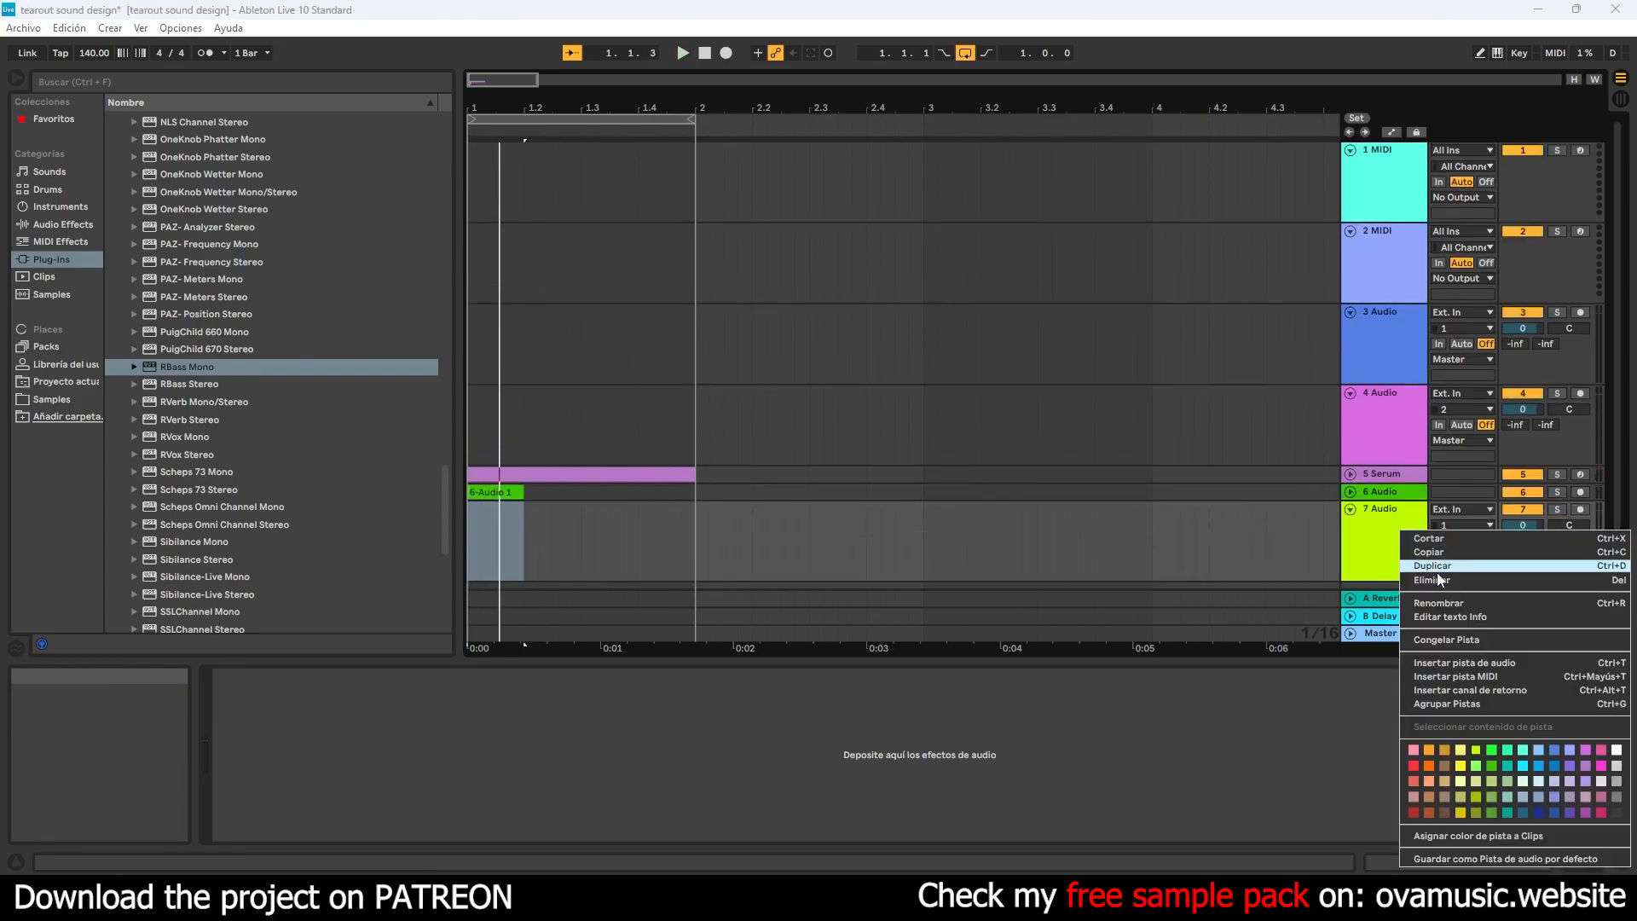
left_click(1436, 579)
- Insert a MIDI track below 6 Audio and load Xfer Records' Serum onto it
right_click(1403, 548)
left_click(1442, 567)
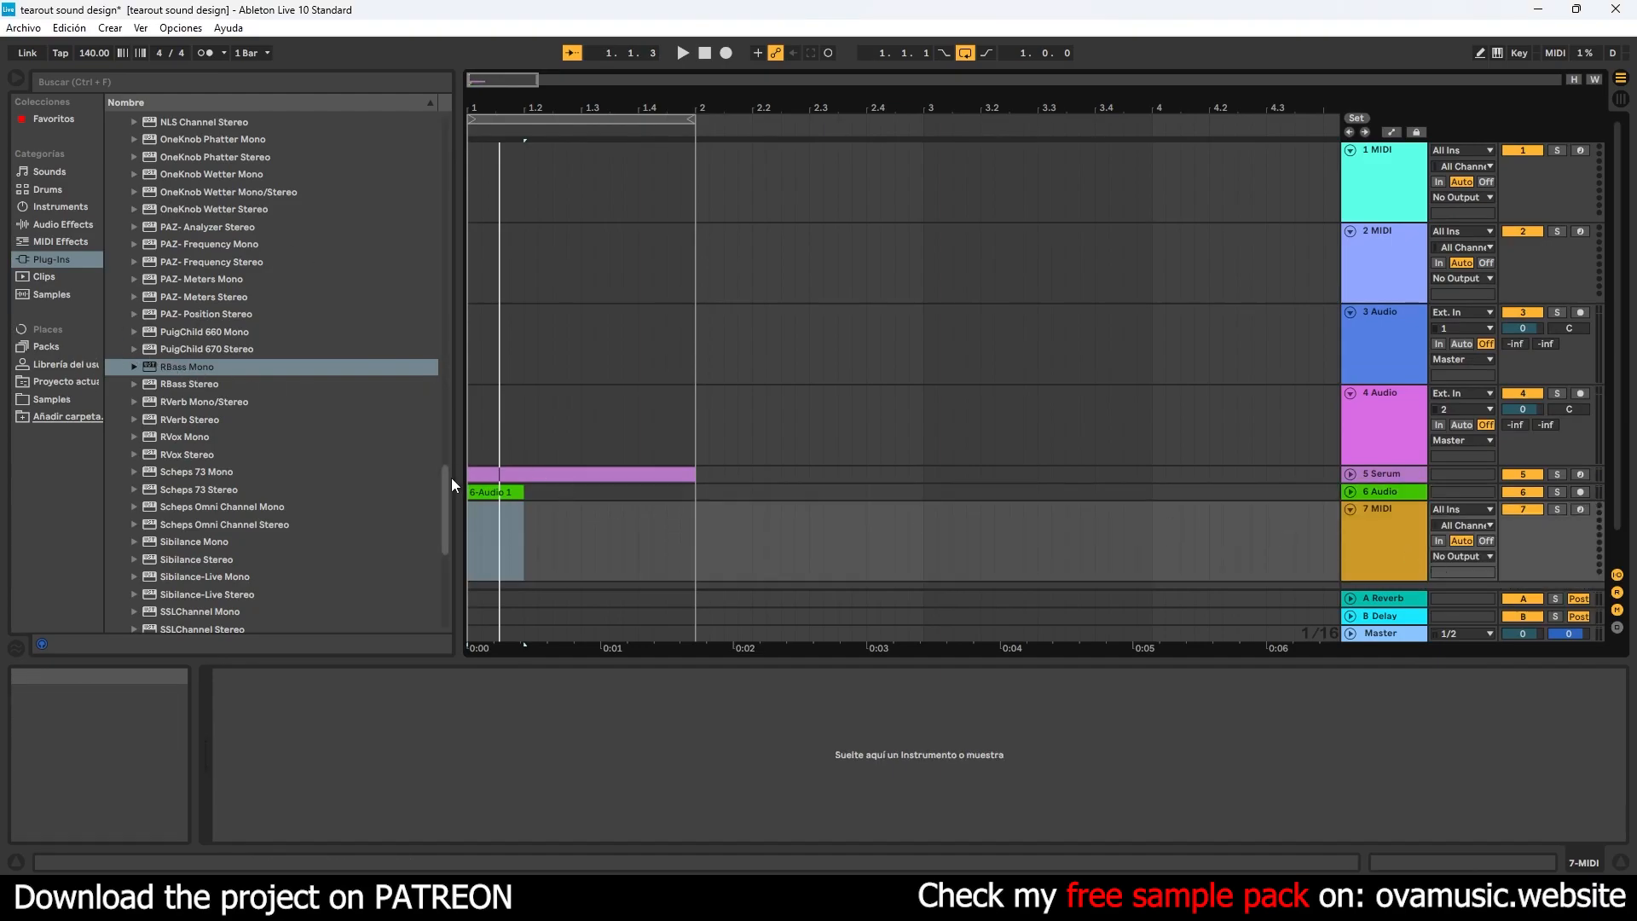
left_click_drag(448, 470, 435, 202)
left_click(126, 379)
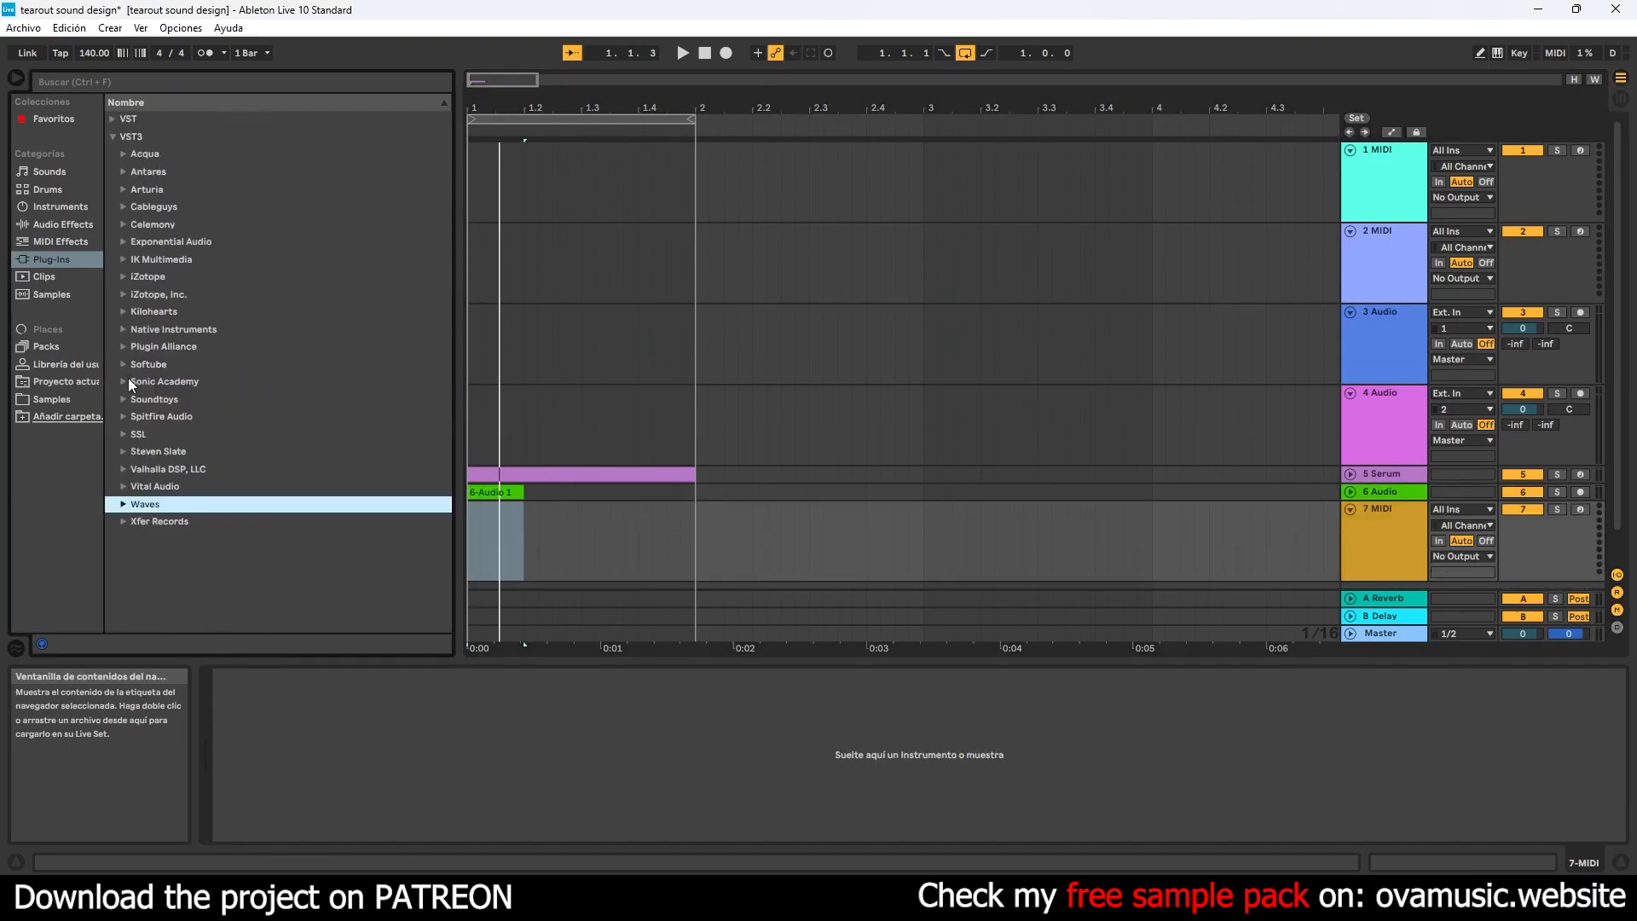
left_click(123, 522)
left_click_drag(150, 561, 525, 543)
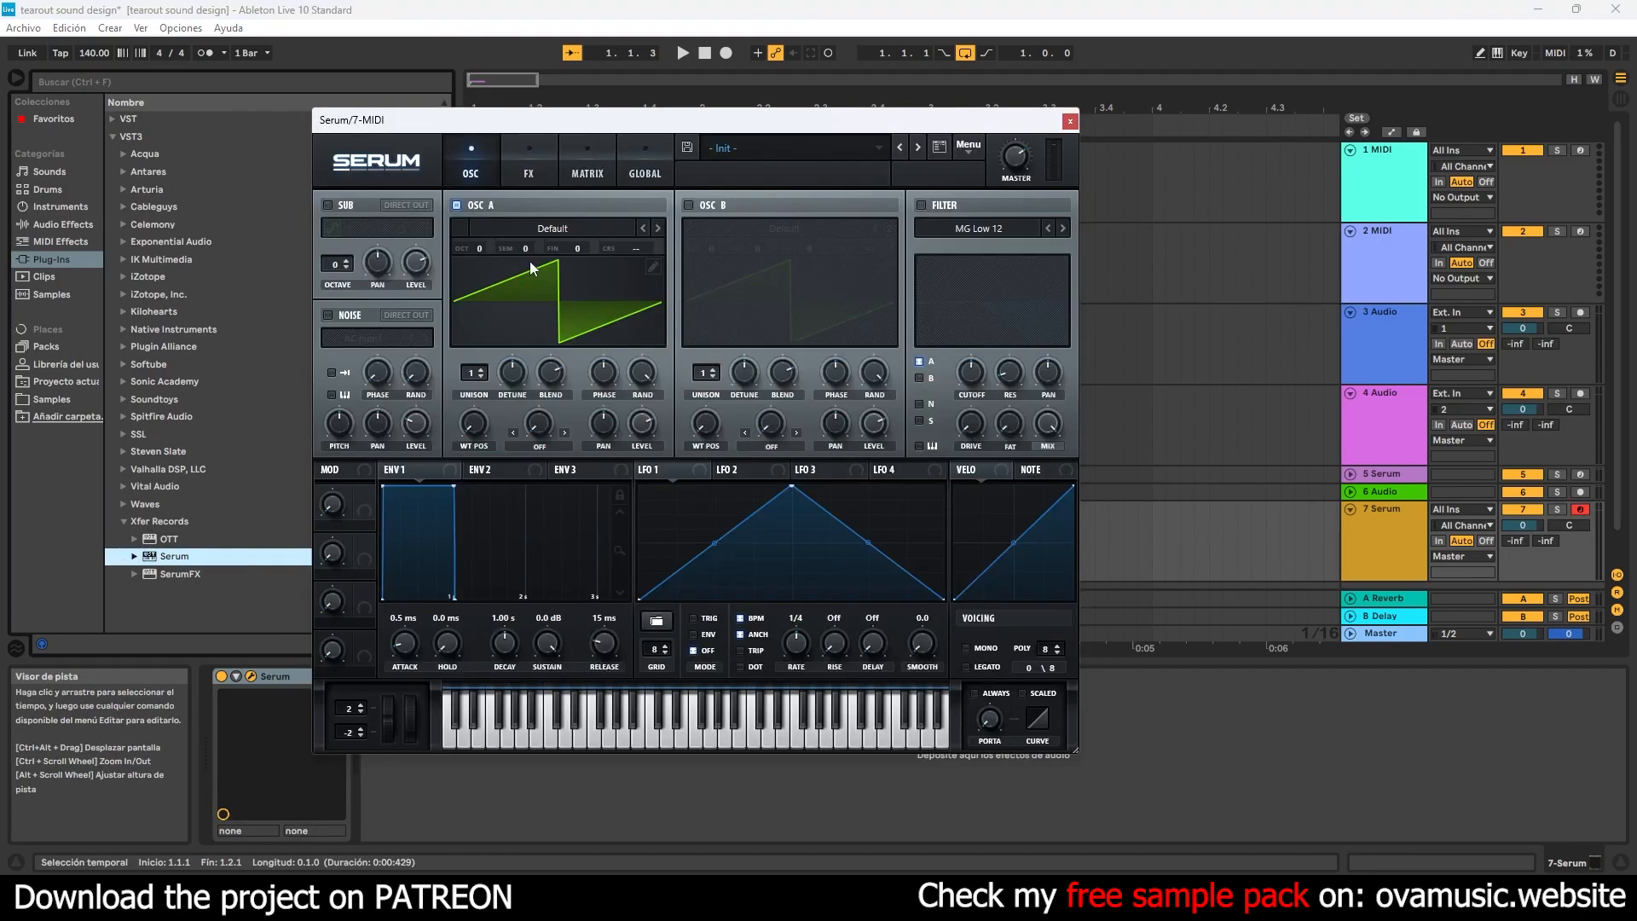
- Set the new Serum's oscillator A to the Basic Shapes wavetable, with octave -2 and level 0%
left_click(530, 261)
mouse_move(512, 255)
left_click(662, 322)
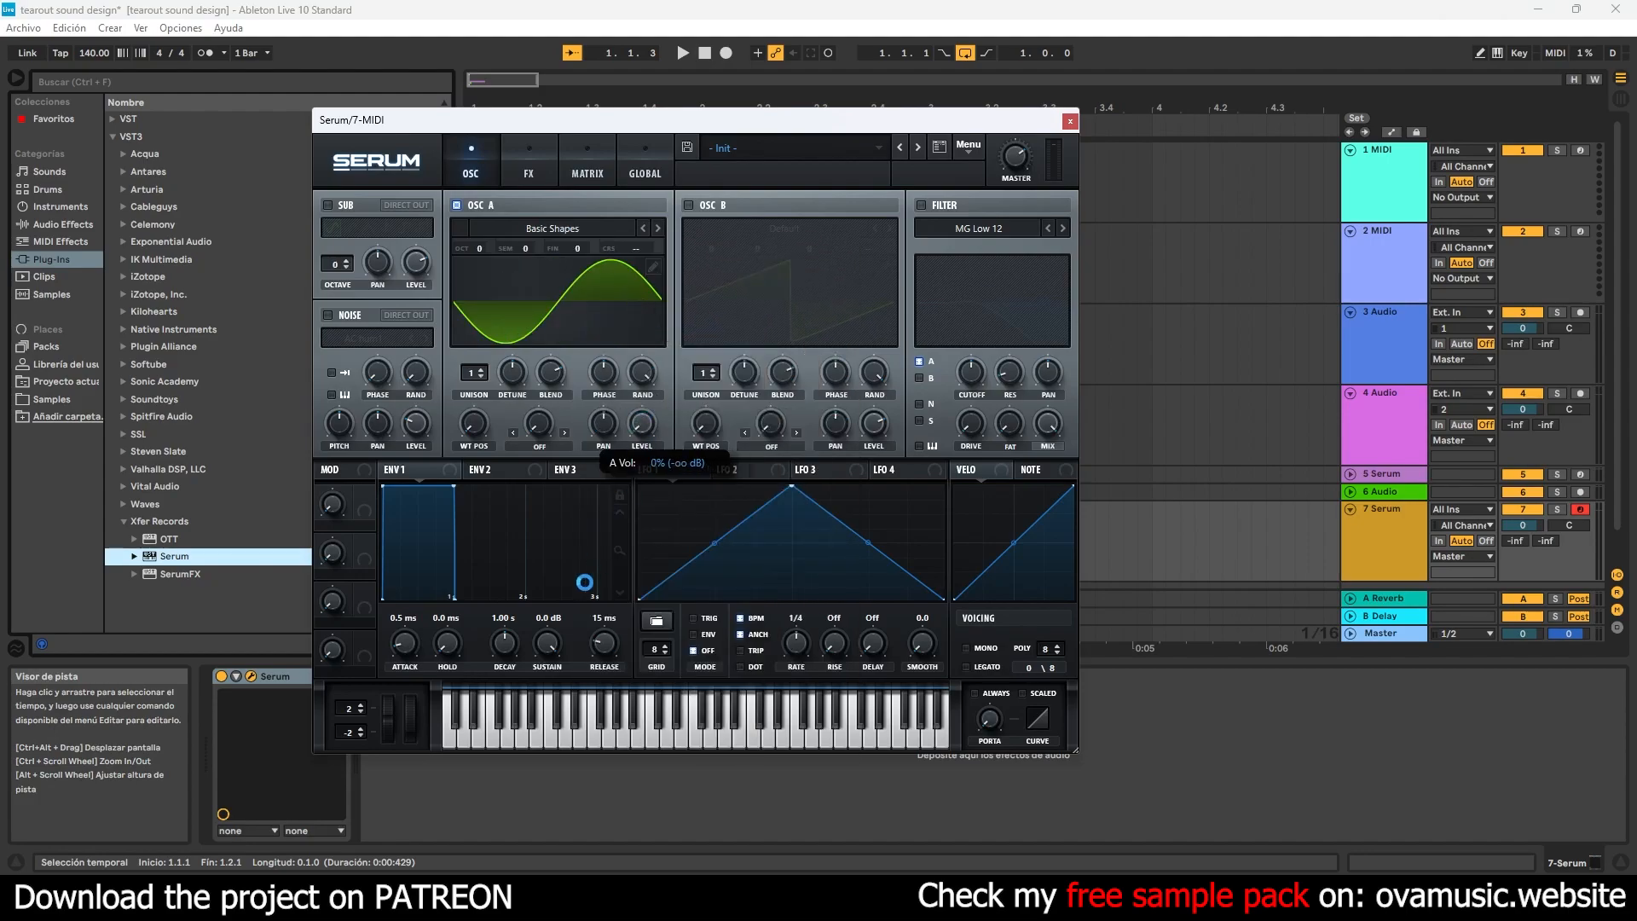
left_click_drag(479, 248, 697, 456)
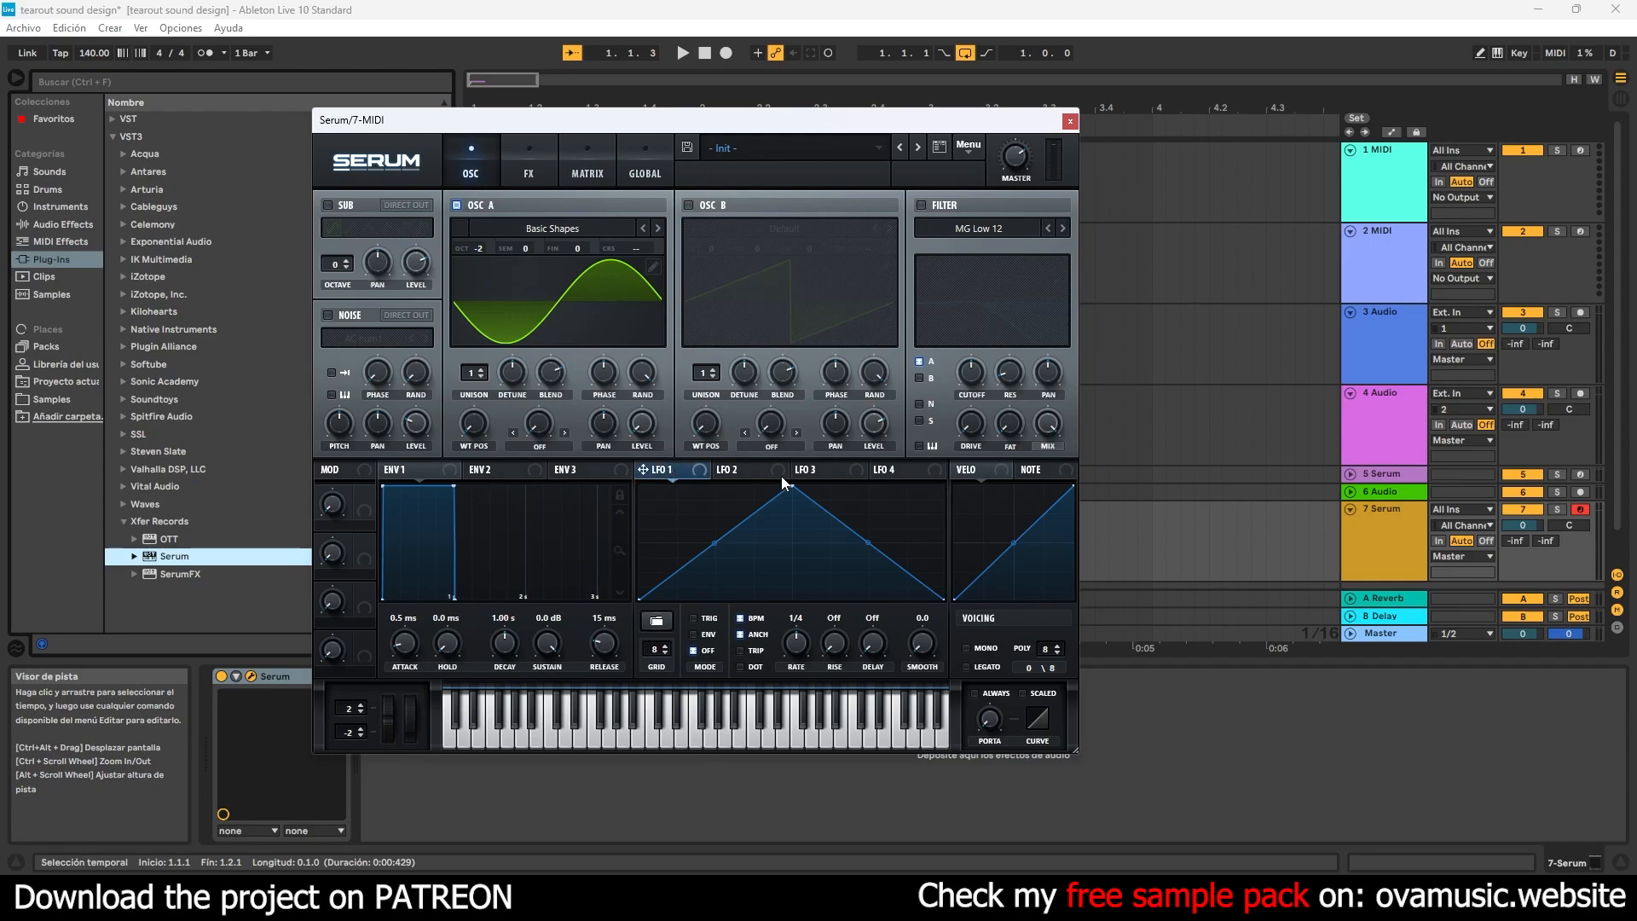
- Reshape LFO 1 into a straight falling ramp, assign it to oscillator A's level, and close Serum
left_click_drag(792, 484, 642, 423)
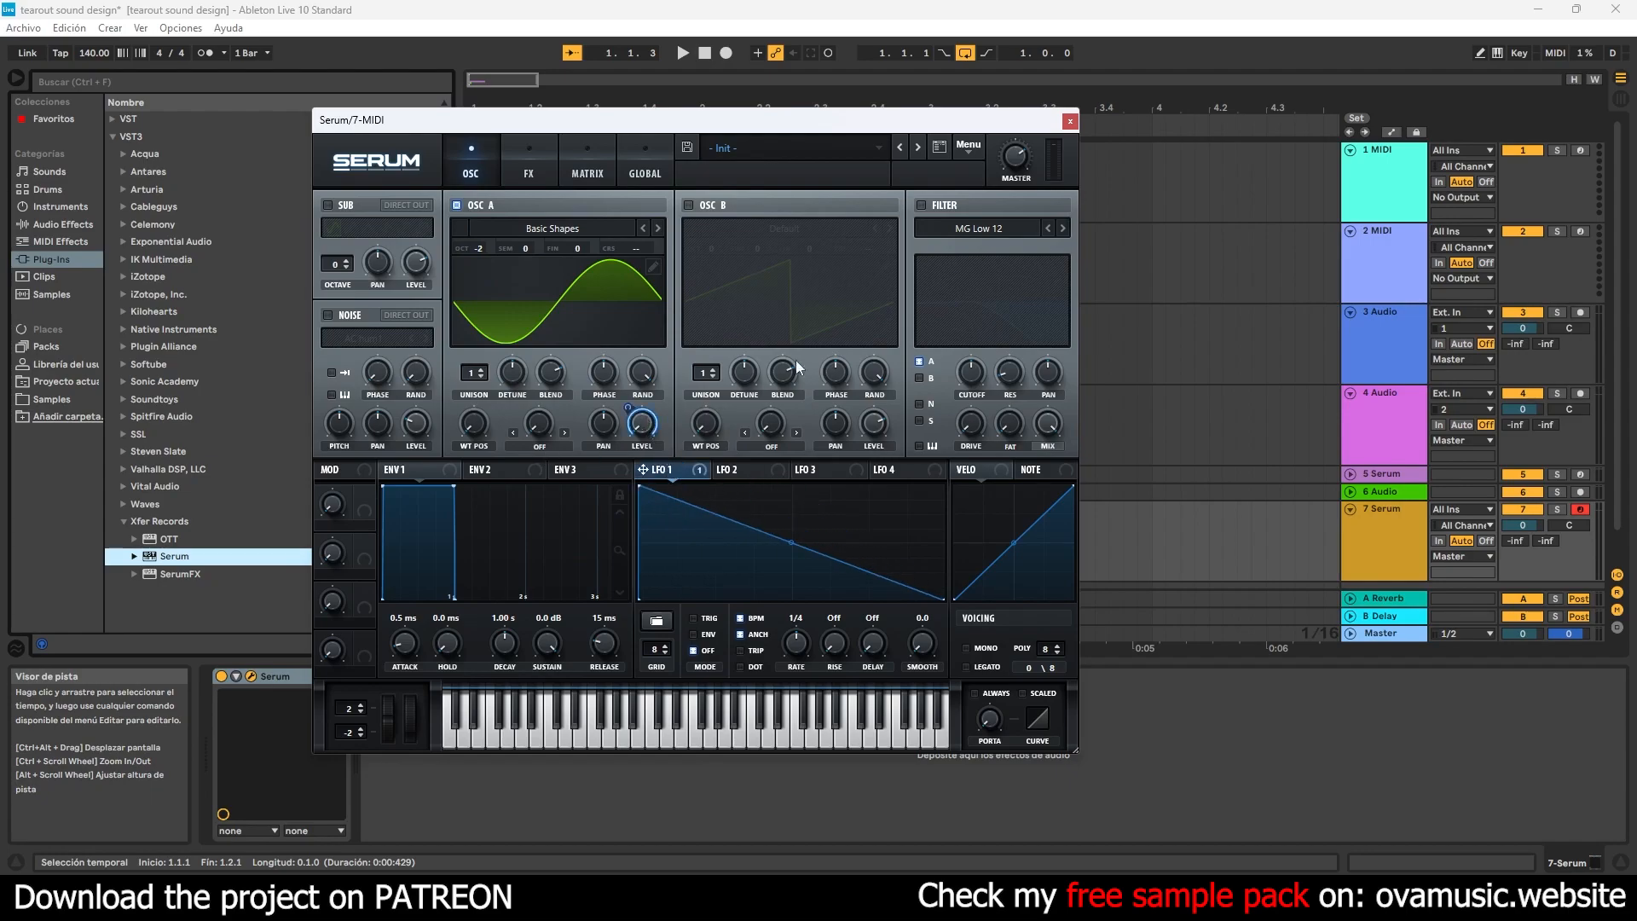
left_click(1069, 121)
- Copy the MIDI clip from the 5 Serum track onto the 7 Serum track, and audition that track soloed
left_click_drag(503, 474, 503, 534)
key("space")
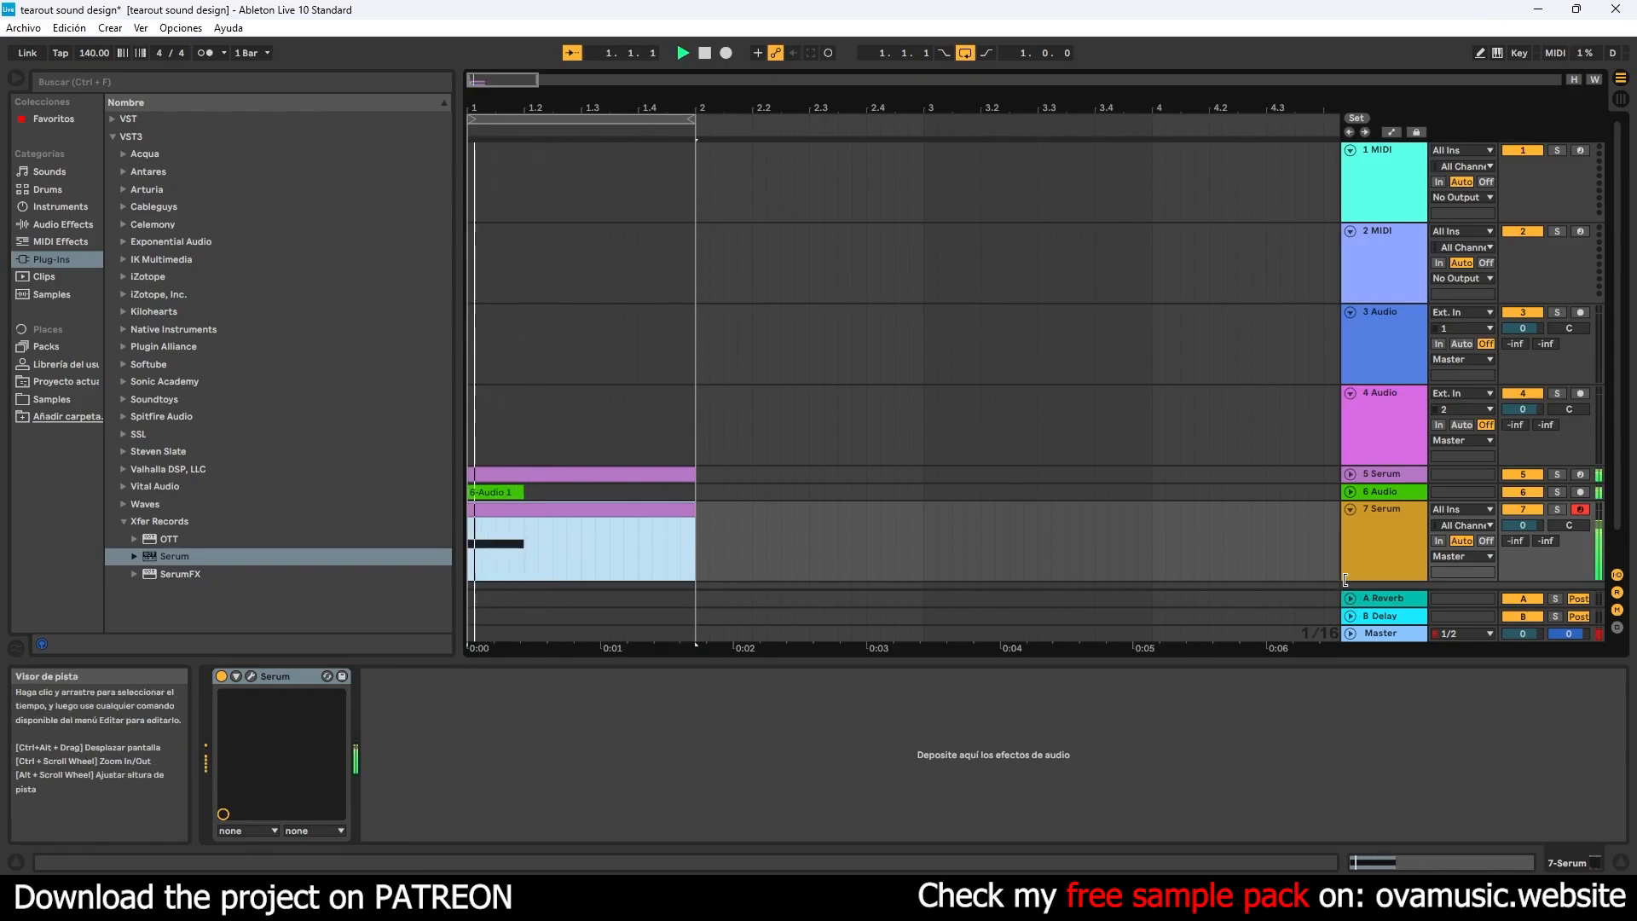
left_click(1557, 509)
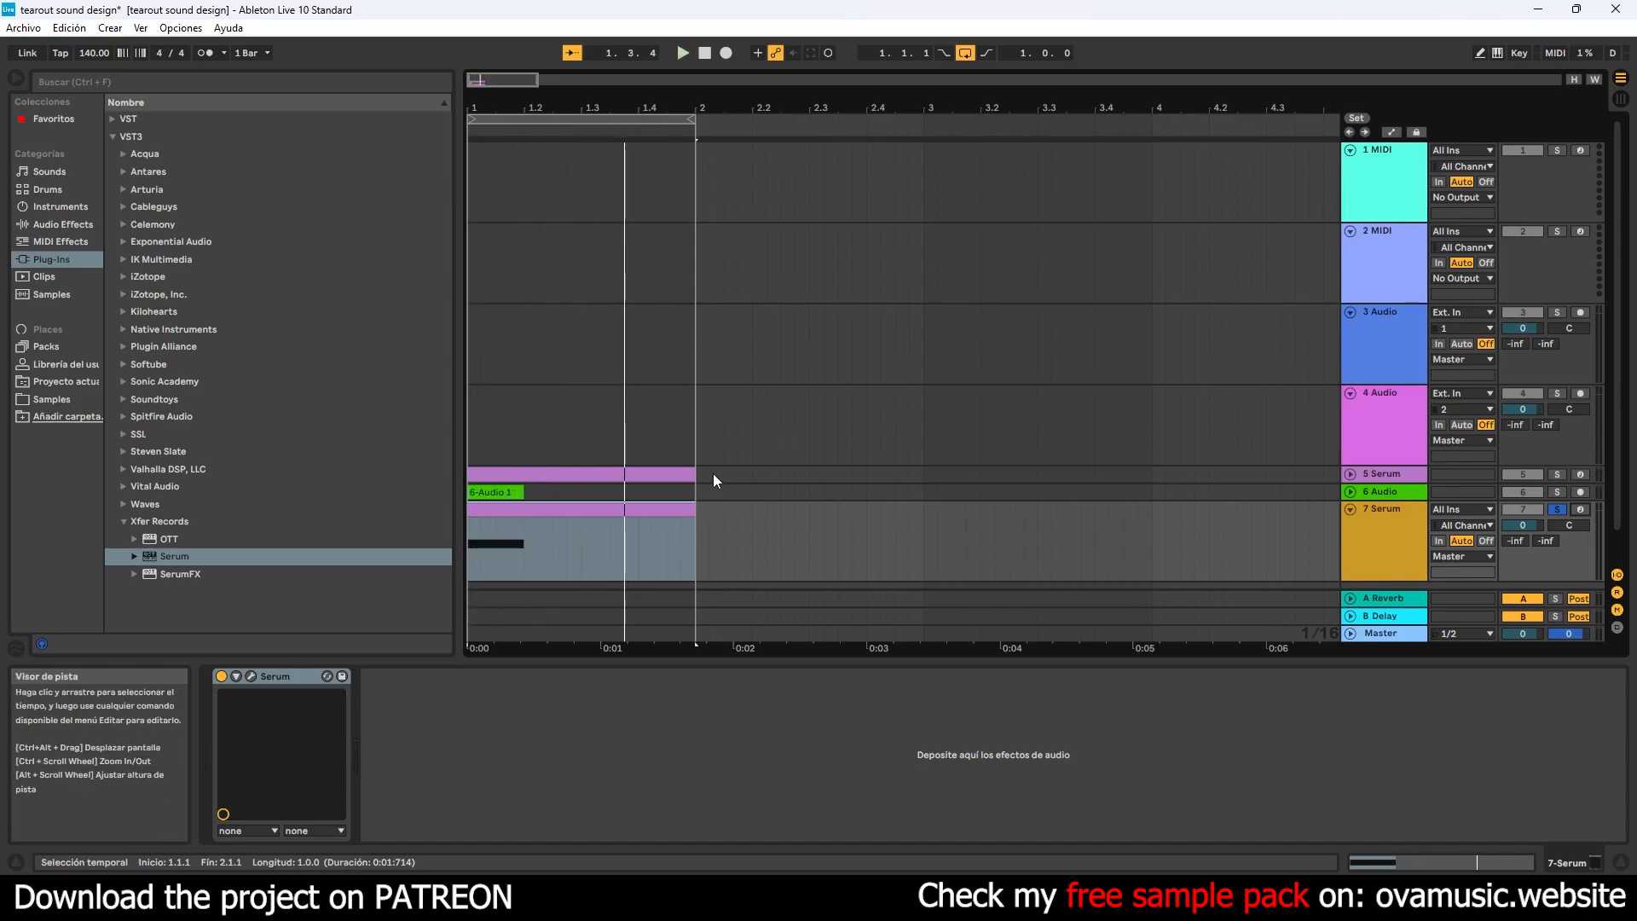
key("space")
key("space")
key("space")
key("space")
key("space")
- Enable the Tube distortion effect in the 7 Serum track's synth
left_click(251, 677)
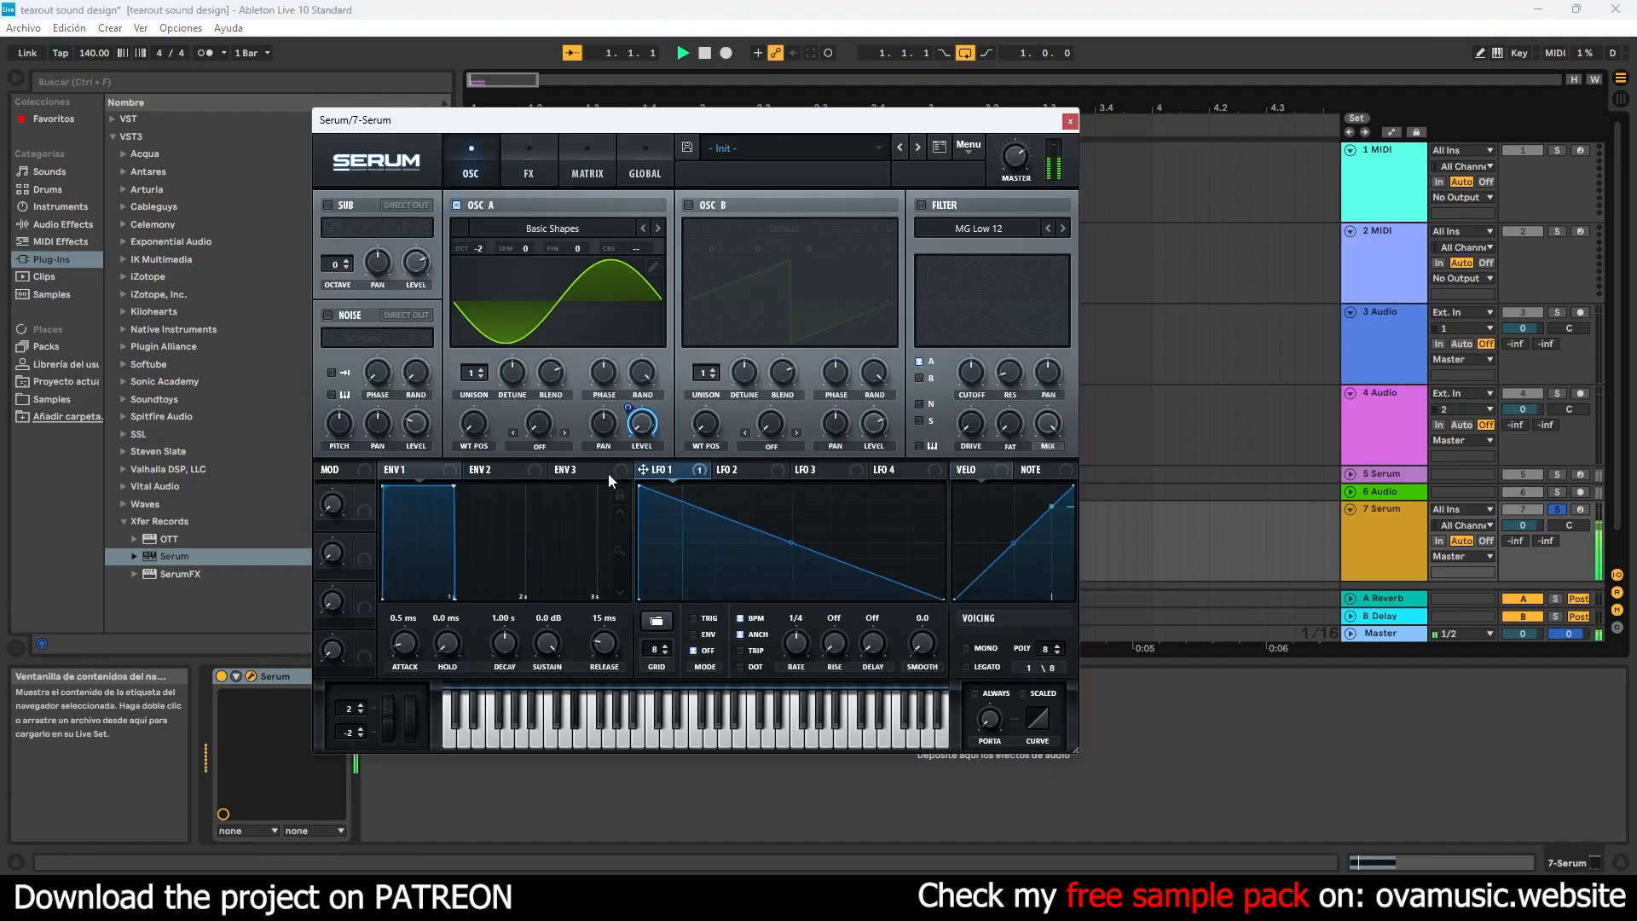
left_click(531, 175)
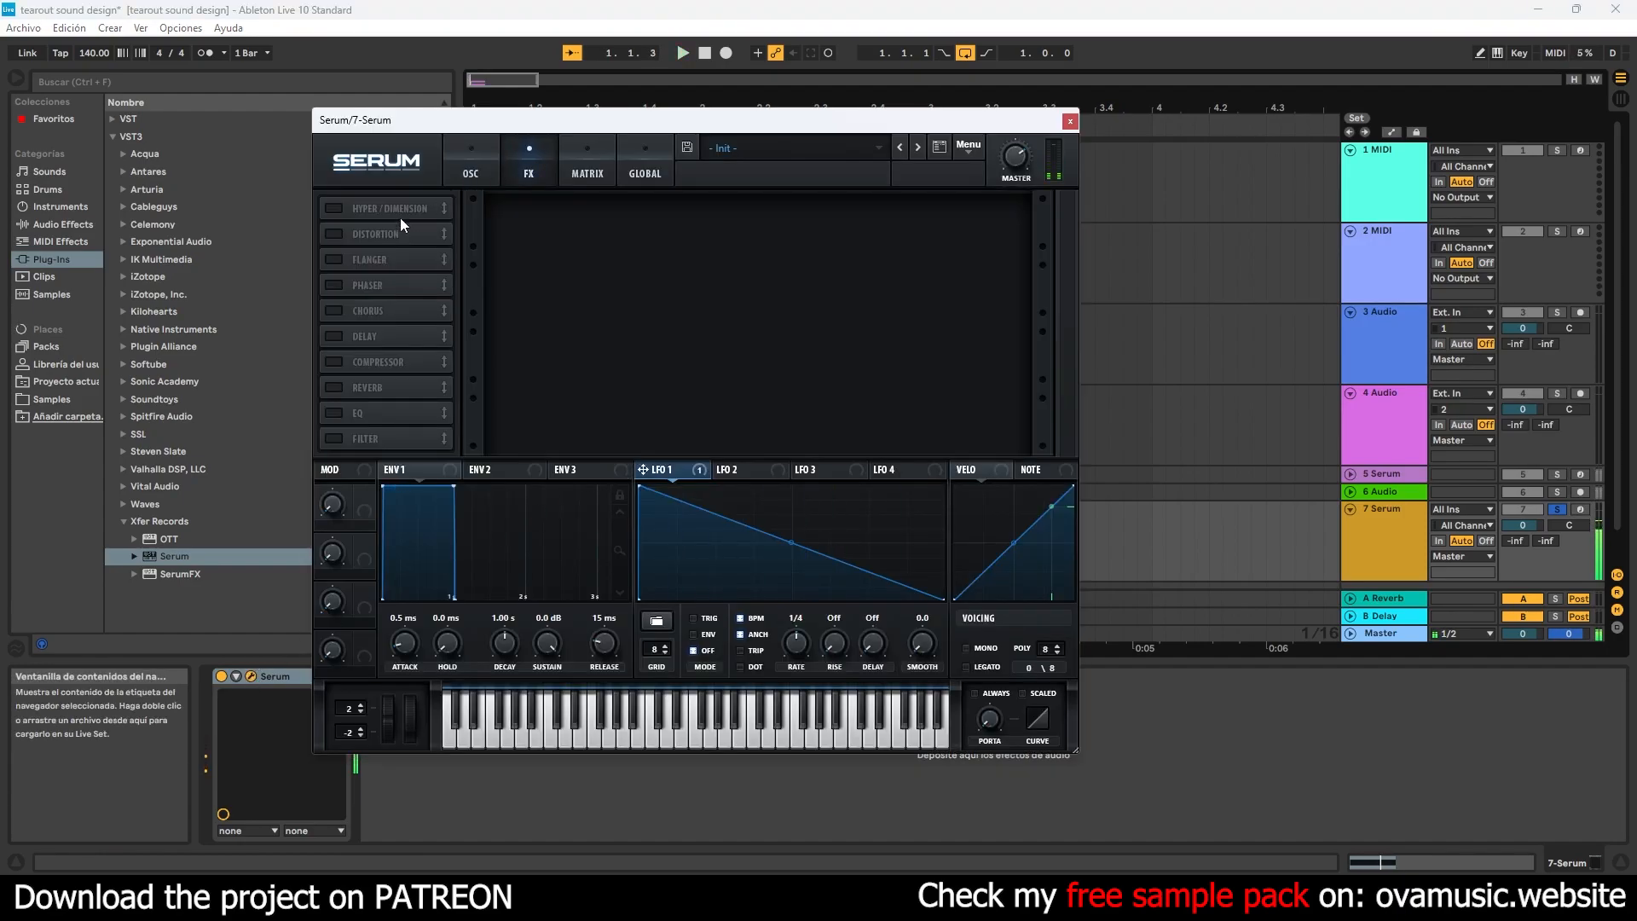
left_click(334, 234)
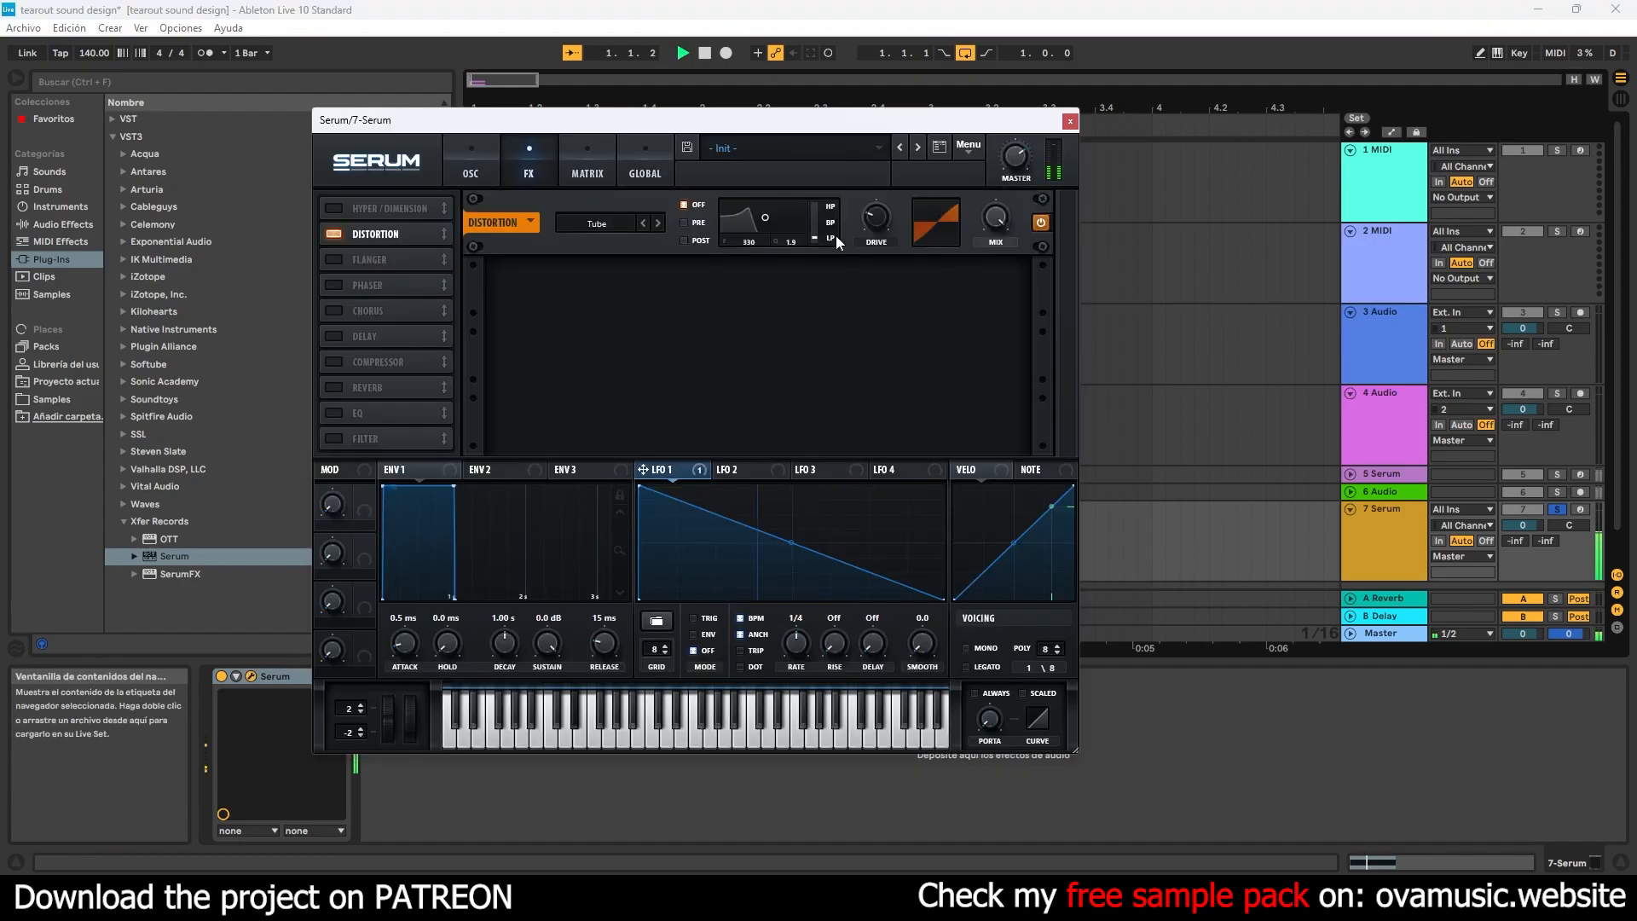
- Shorten LFO 1's fall to reach zero at about five-sixths of the cycle, and set Env 1's release to 0.0 ms
left_click(486, 158)
double_click(811, 565)
left_click_drag(811, 565, 883, 662)
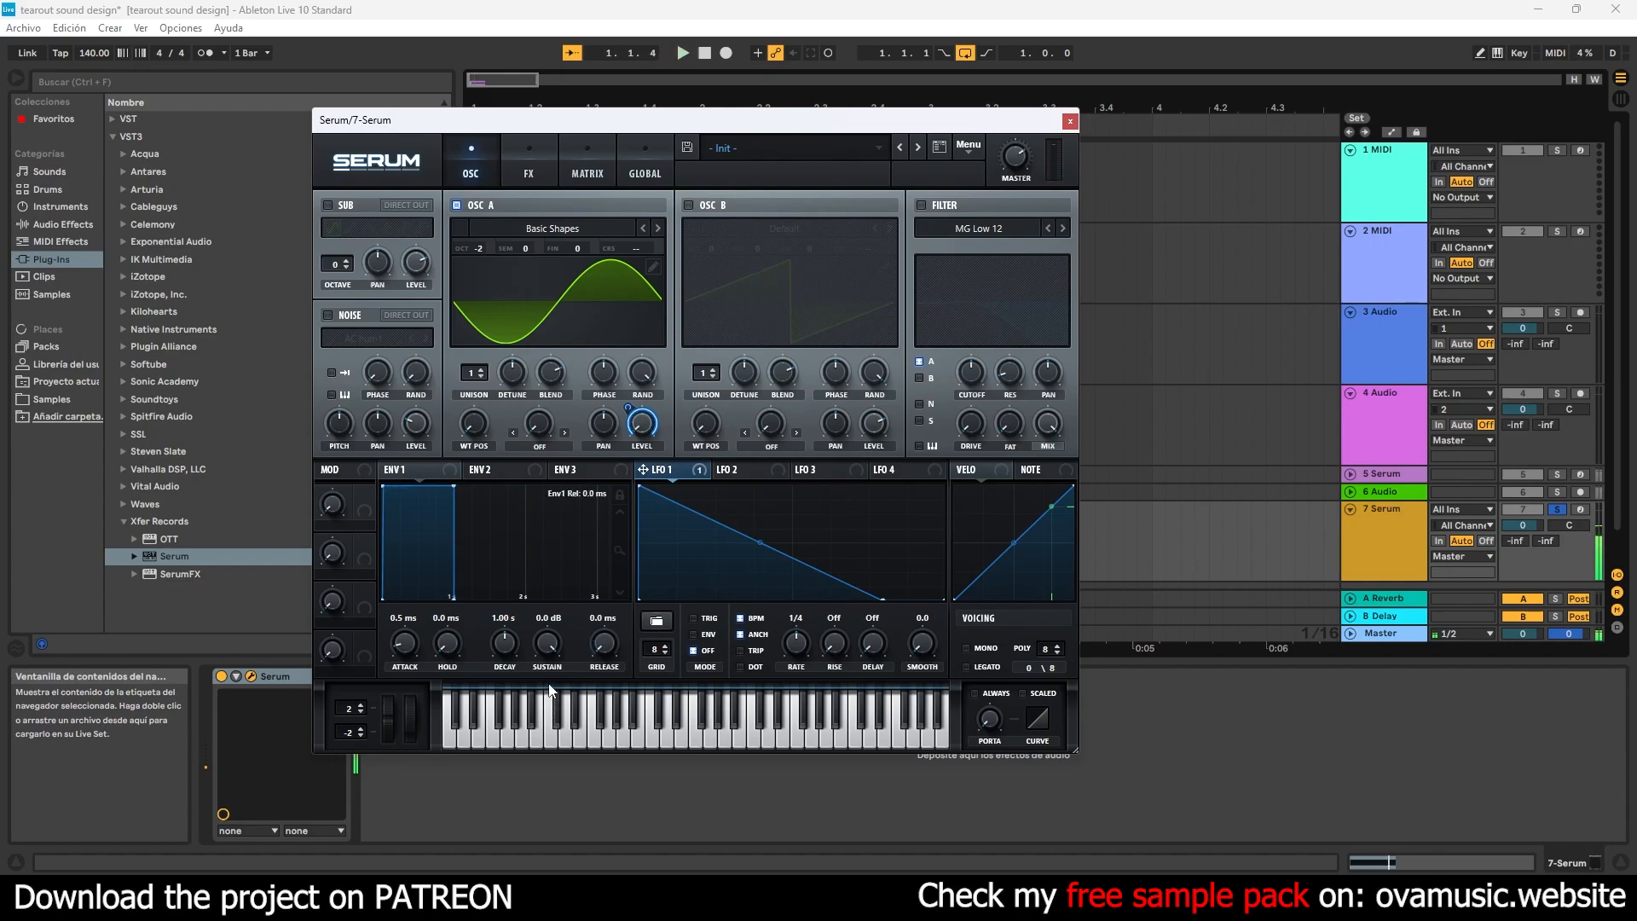
key("space")
left_click_drag(883, 600, 896, 601)
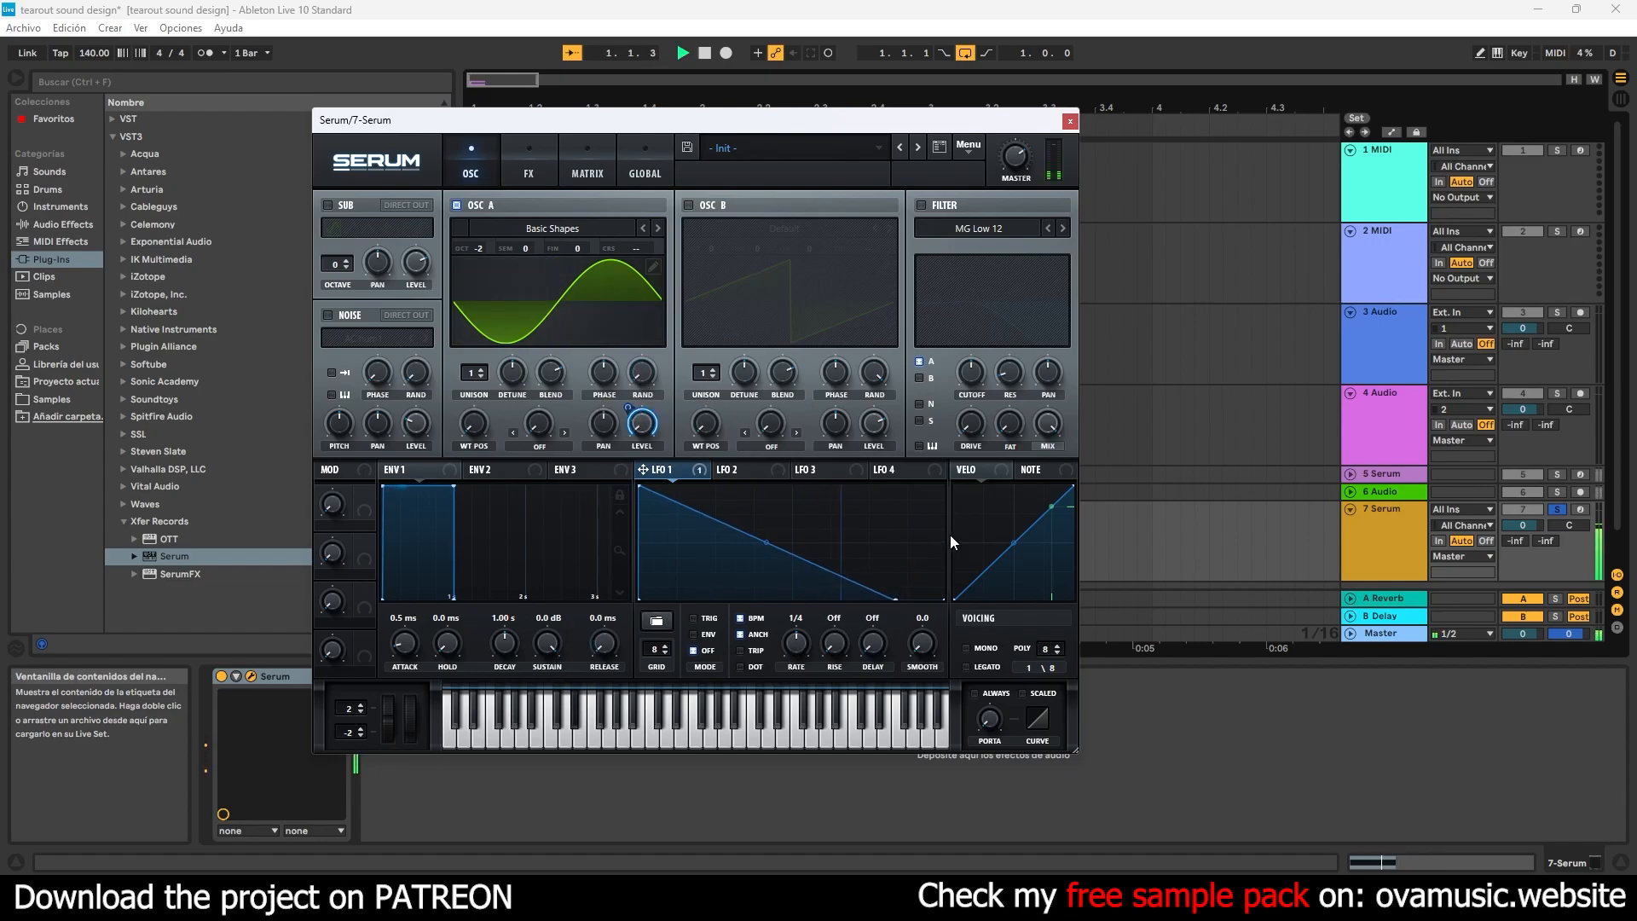
- Enable Serum's MG Low 12 filter and close the synth
left_click(921, 205)
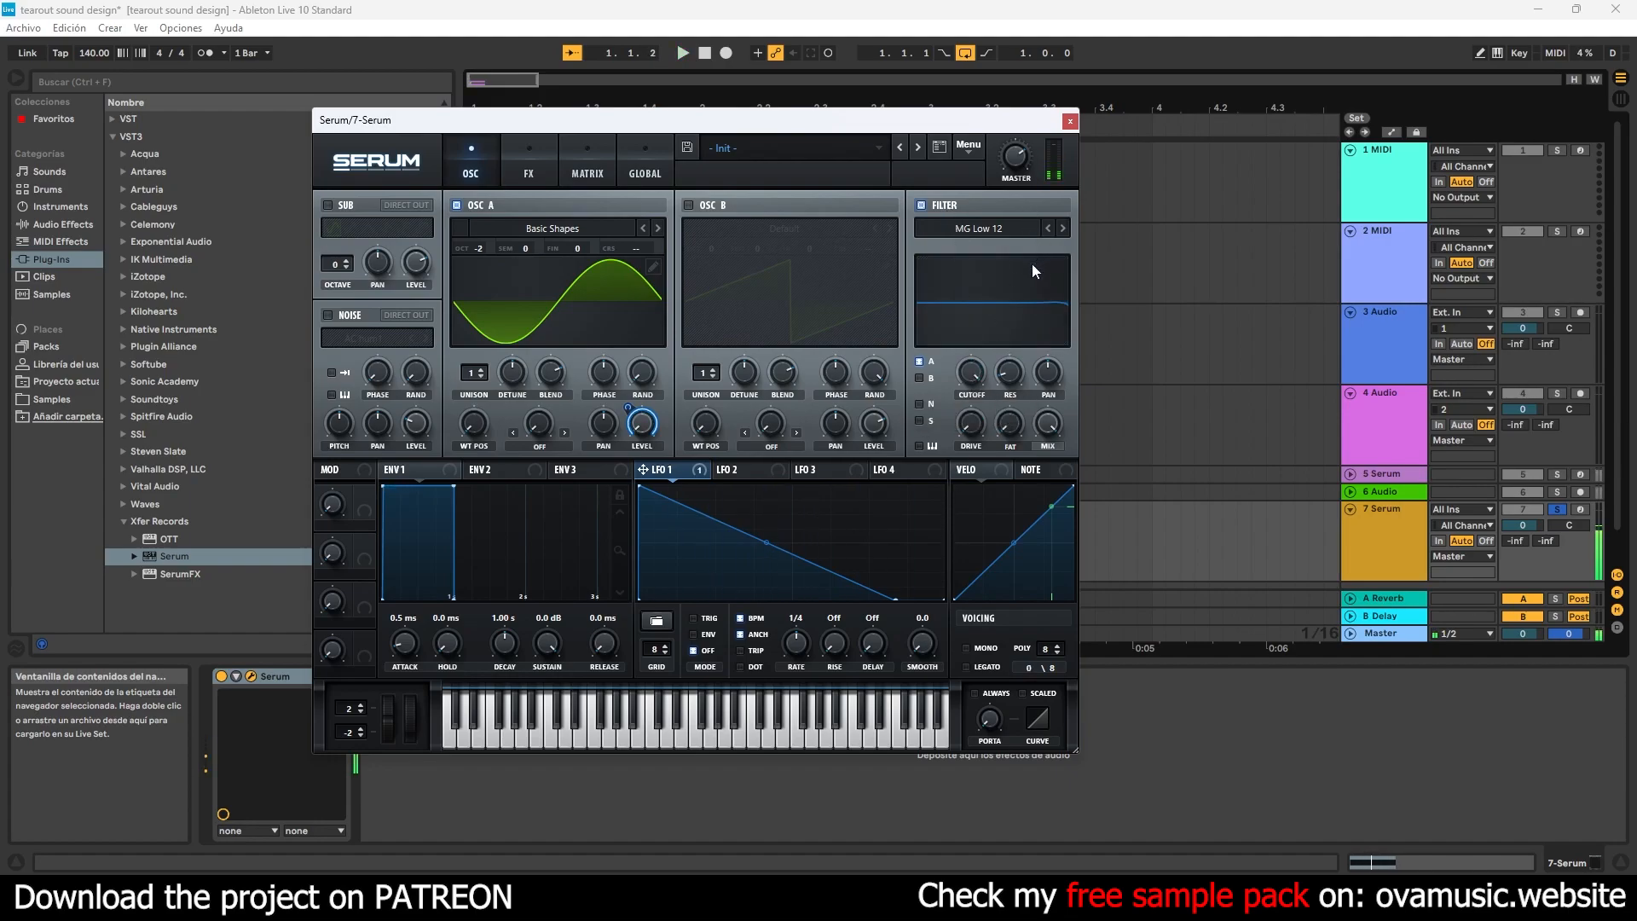
left_click(1070, 121)
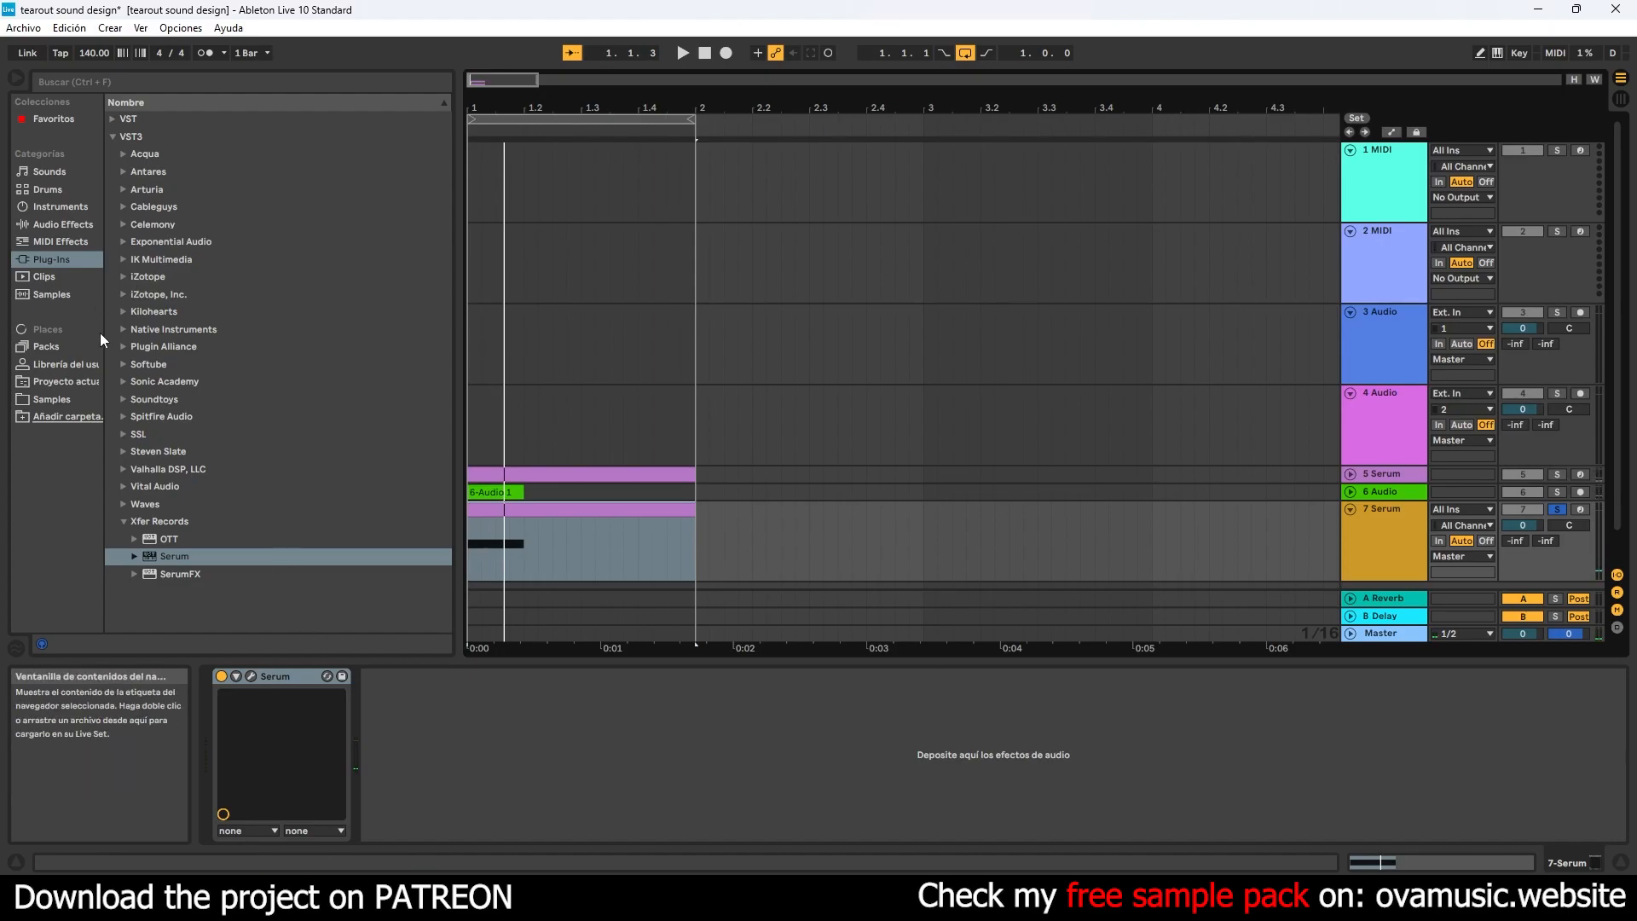
- Add Kilohearts Disperser after Serum and adjust its pinch and low-range frequency while playing the sound
left_click_drag(170, 330, 390, 632)
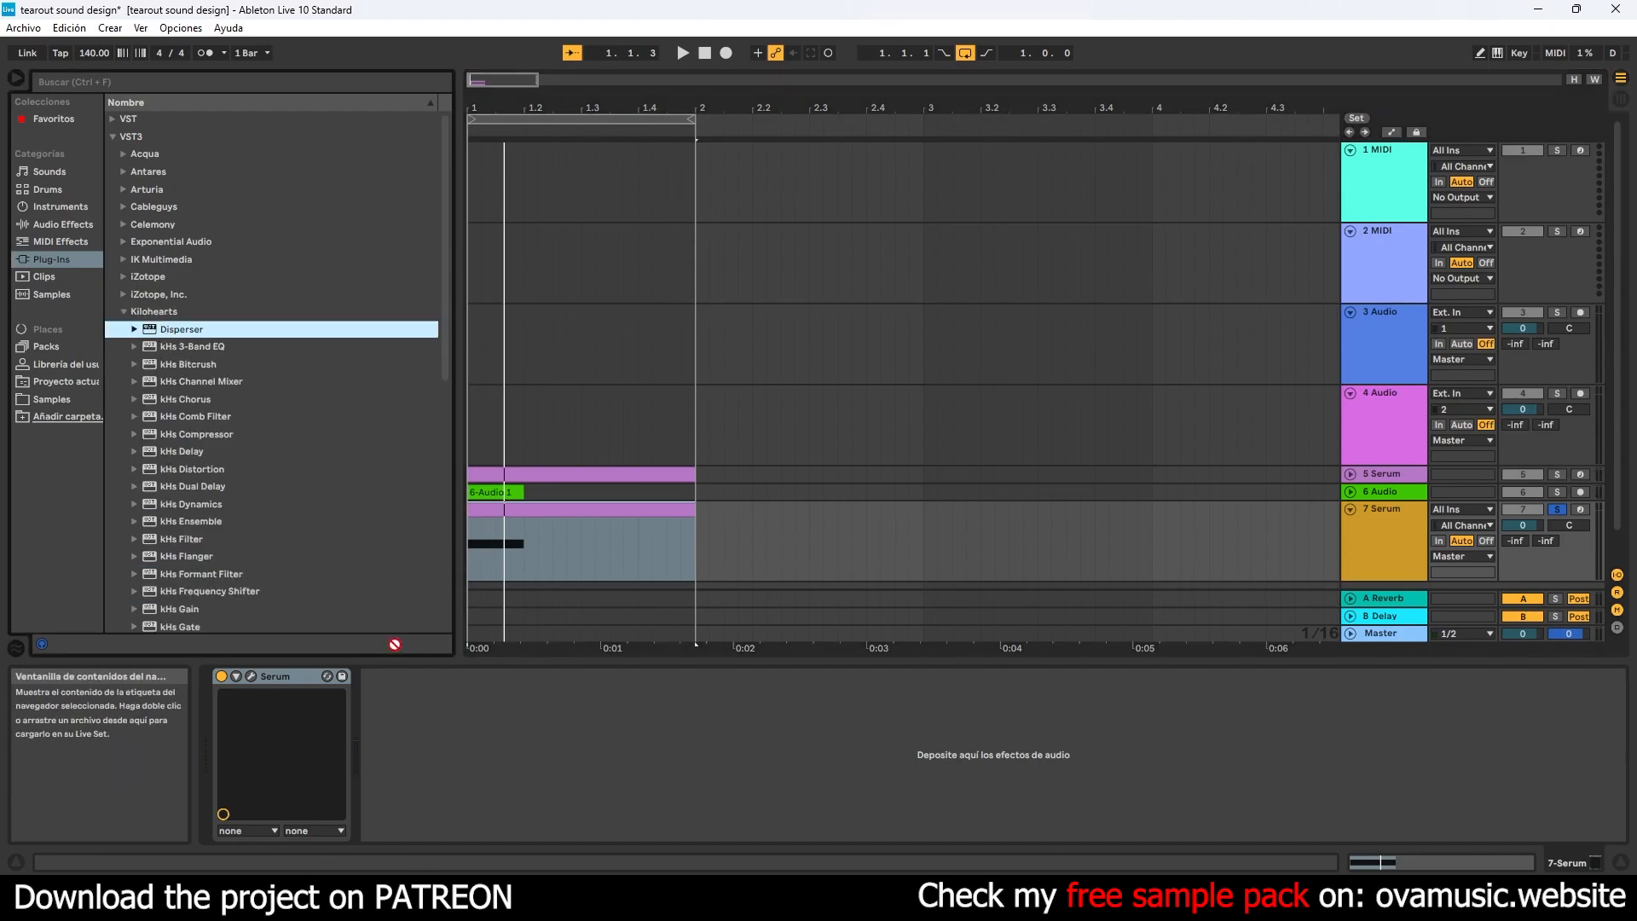
key("space")
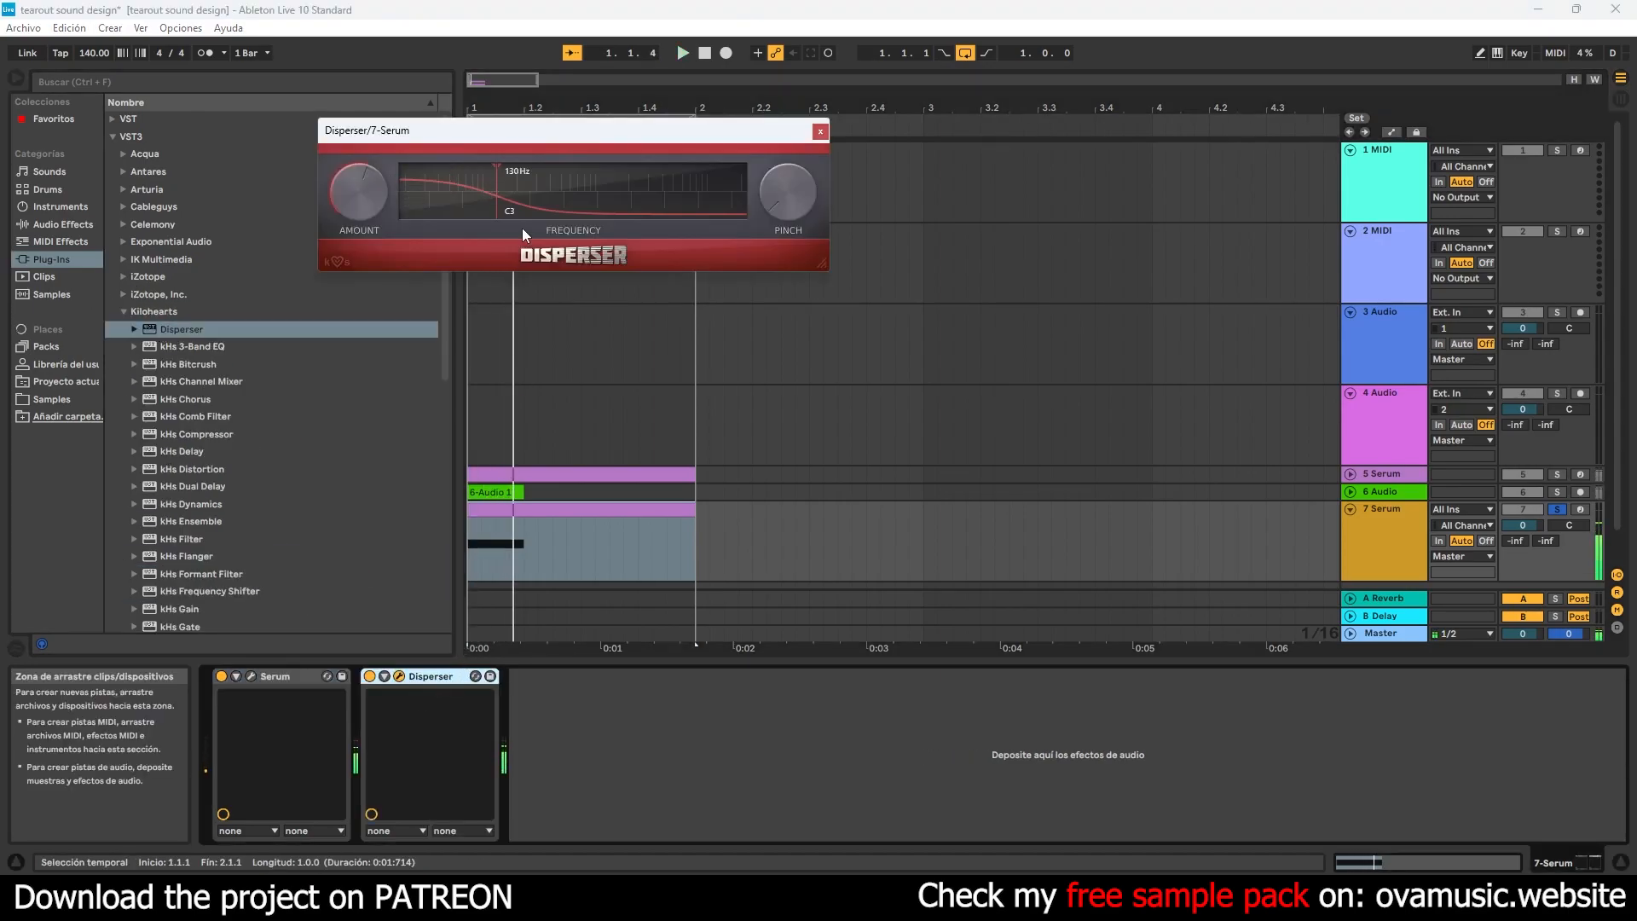
left_click_drag(558, 203, 570, 203)
left_click_drag(777, 207, 778, 132)
mouse_move(571, 198)
left_mouse_down()
mouse_move(579, 179)
mouse_move(578, 196)
mouse_move(488, 182)
mouse_move(504, 179)
left_mouse_up()
left_click(820, 132)
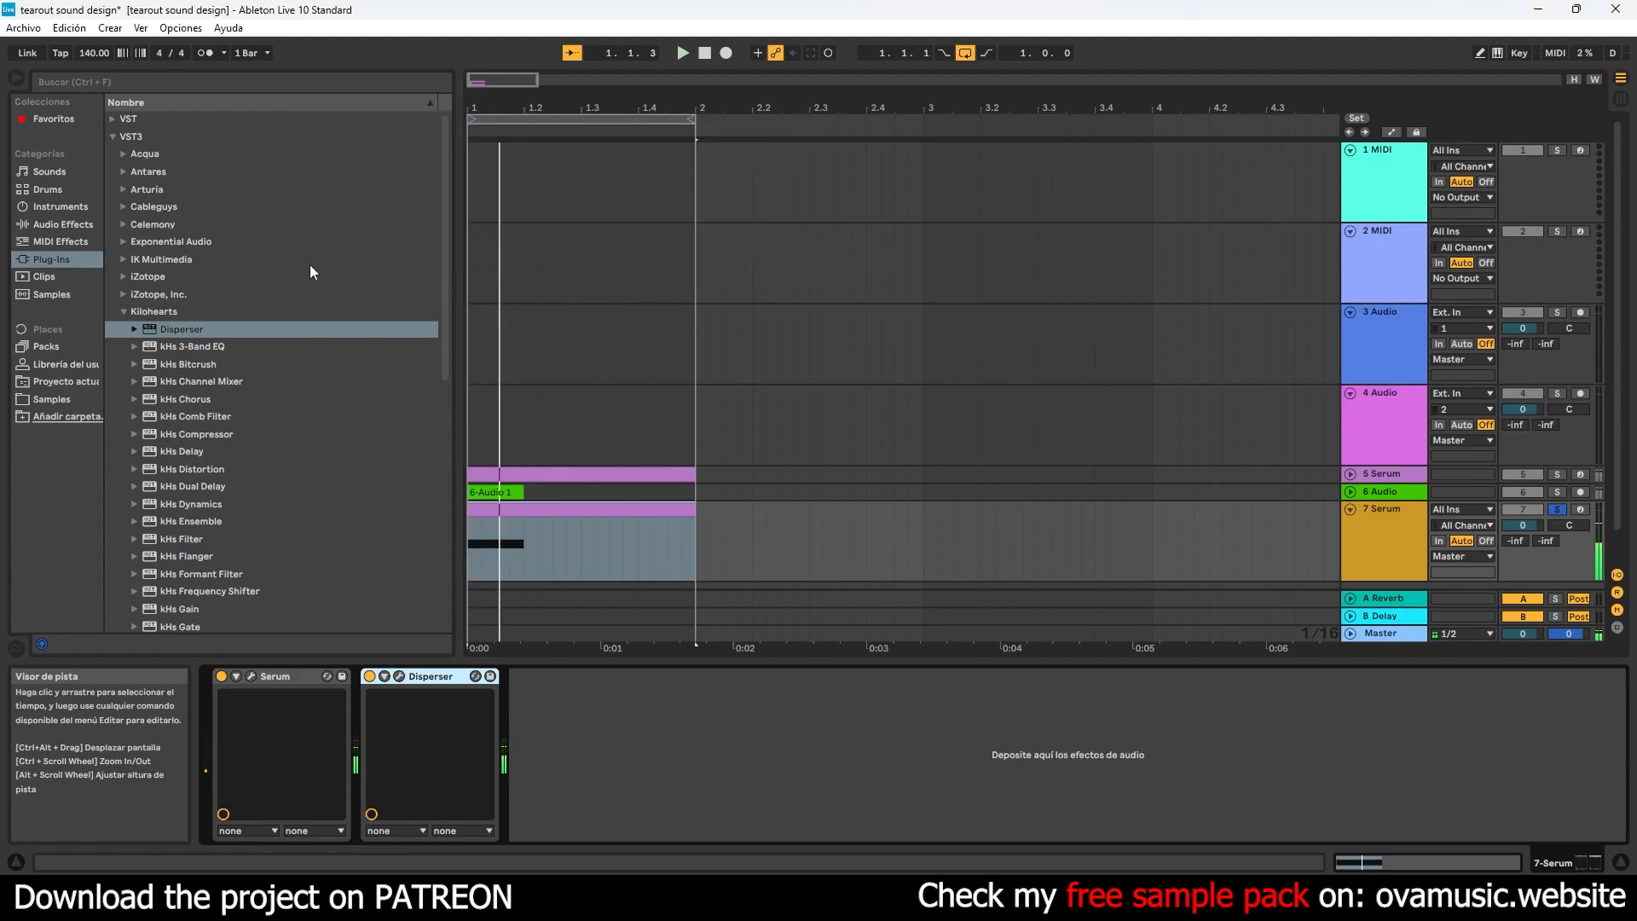
- Add Waves' H-Reverb Stereo after Disperser on the 7 Serum track
left_click(123, 312)
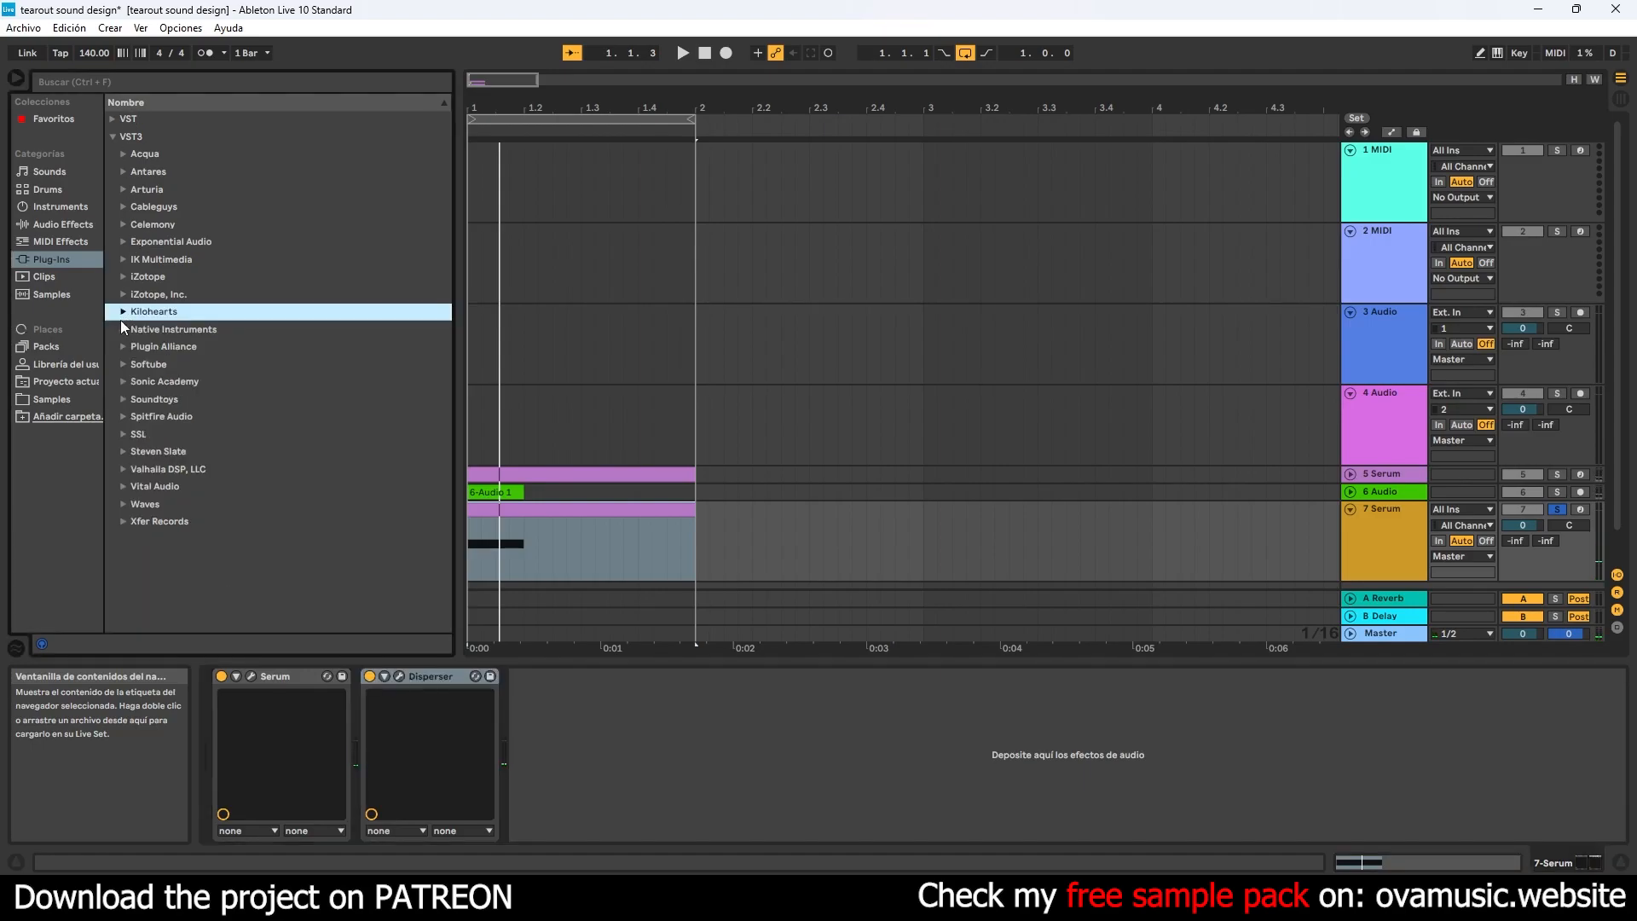
left_click(125, 503)
scroll(446, 267, "down", 10)
left_click_drag(443, 282, 440, 355)
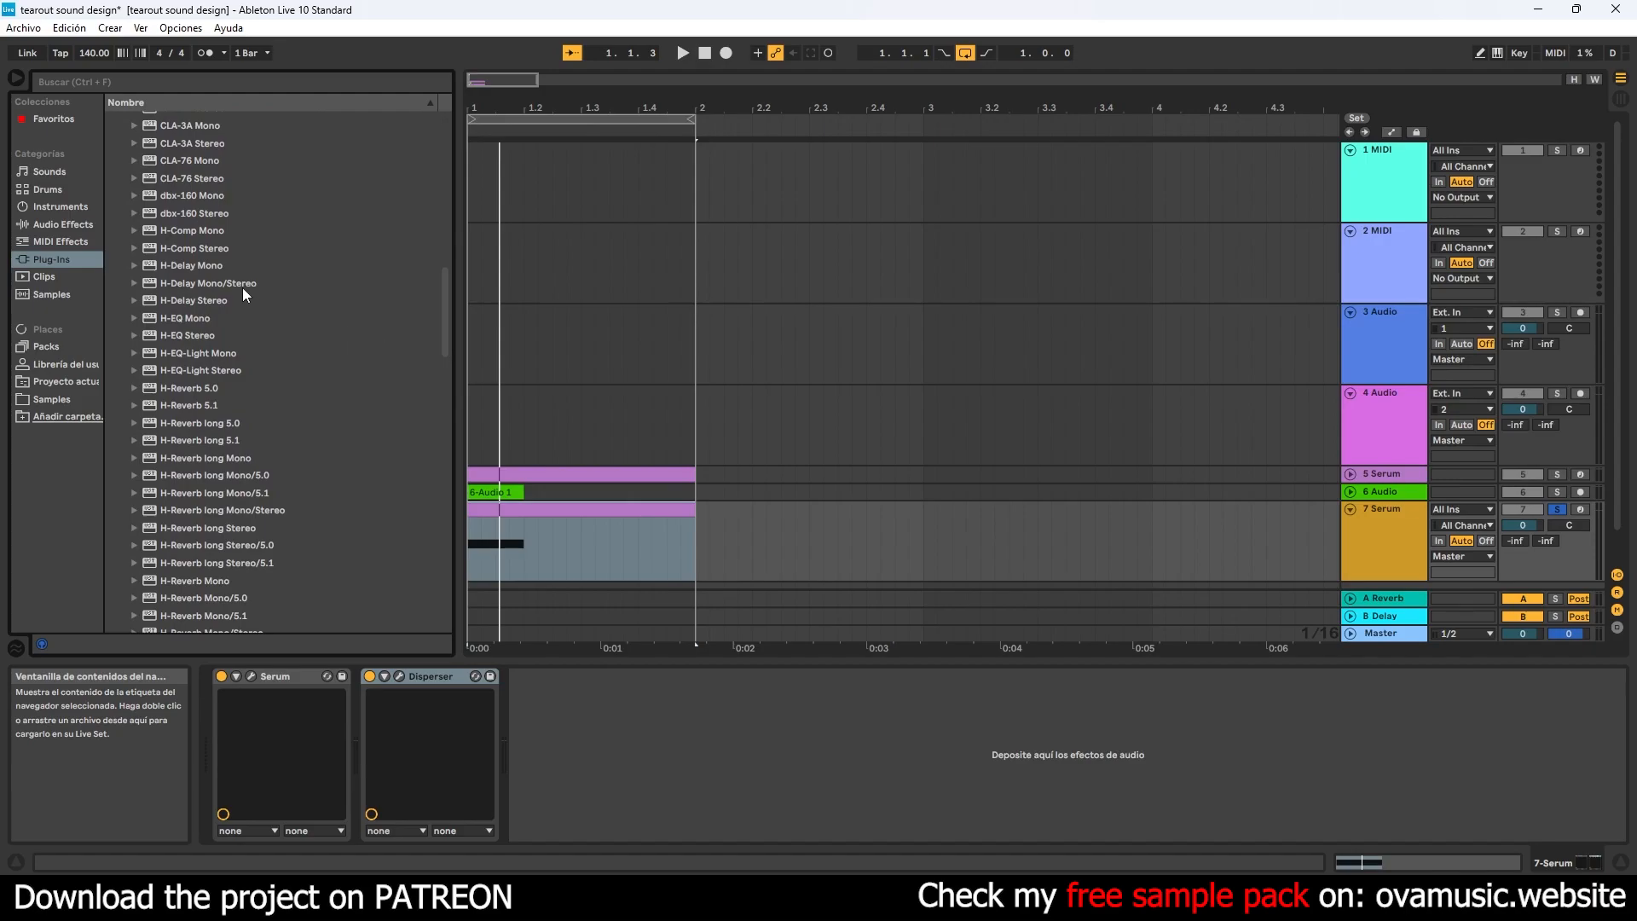
scroll(212, 294, "down", 4)
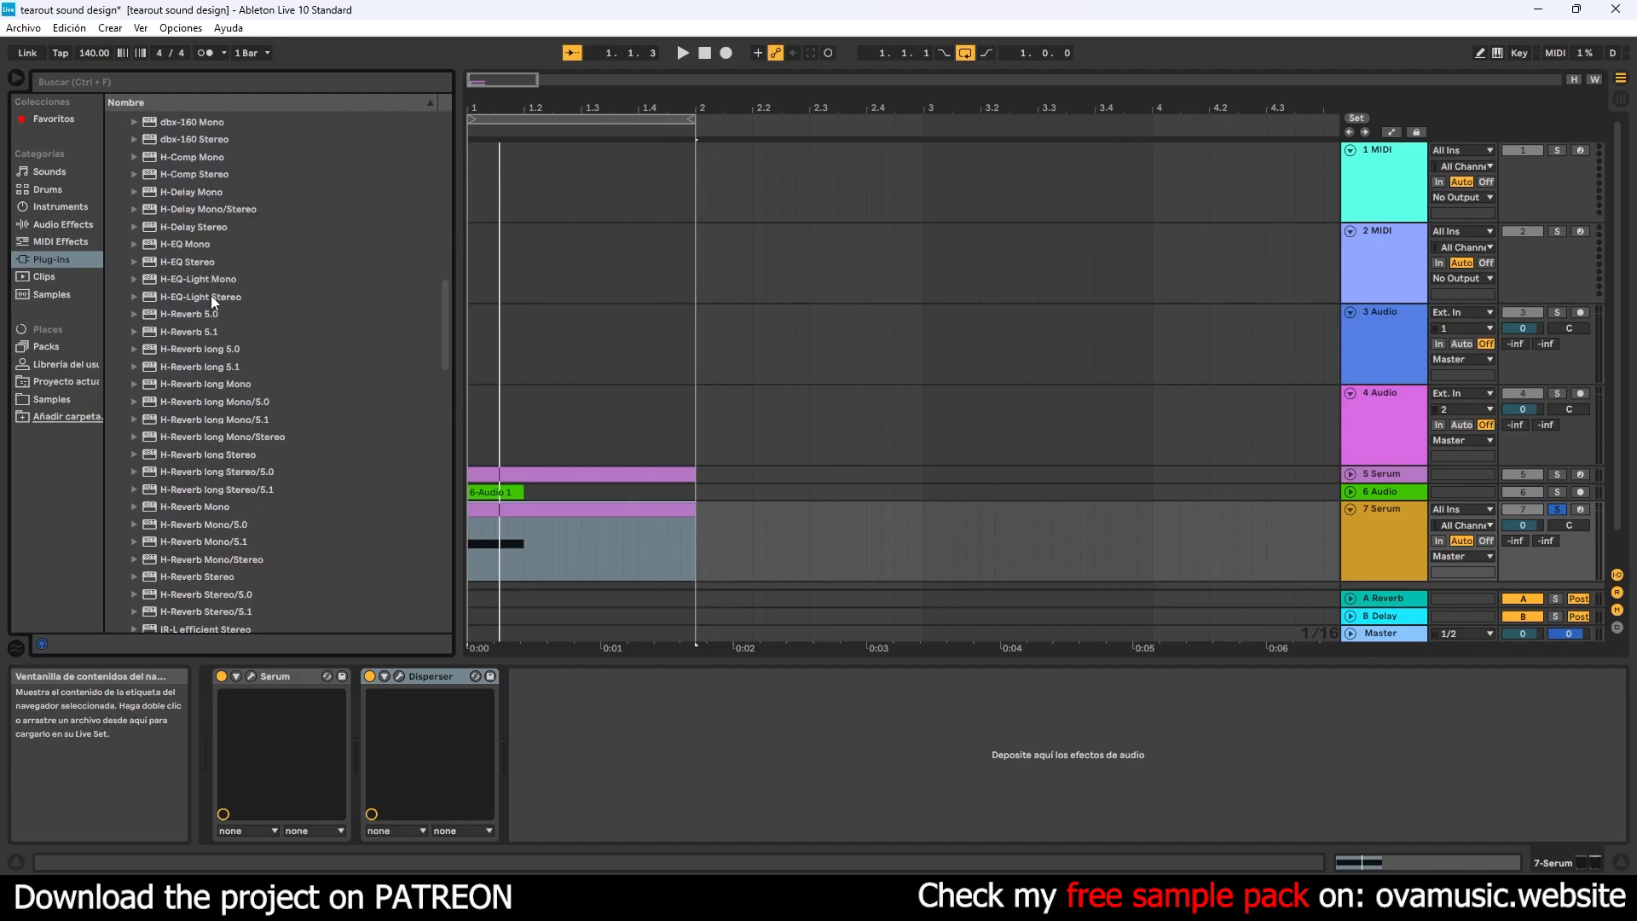
left_click_drag(208, 504, 587, 744)
- Adjust H-Reverb's settings while auditioning the sound, and close its window
key("space")
left_click_drag(731, 338, 732, 678)
left_click_drag(653, 343, 590, 504)
left_click(871, 389)
key("space")
left_click(875, 141)
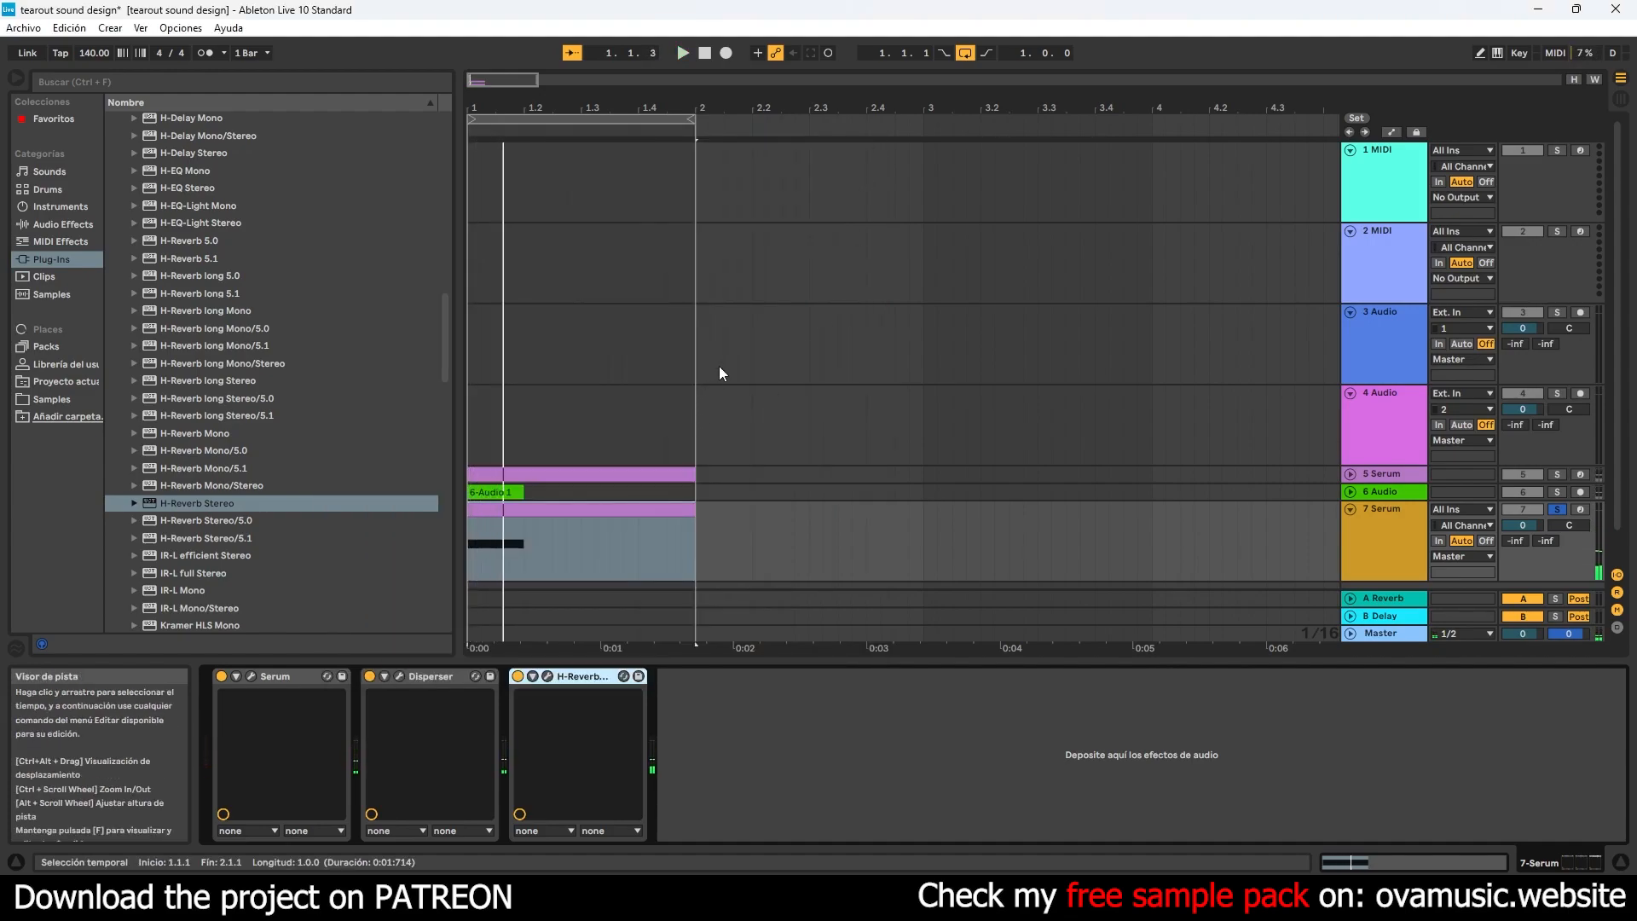
- Add the OTT preset of Multiband Dynamics after H-Reverb on the 7 Serum track
left_click(59, 243)
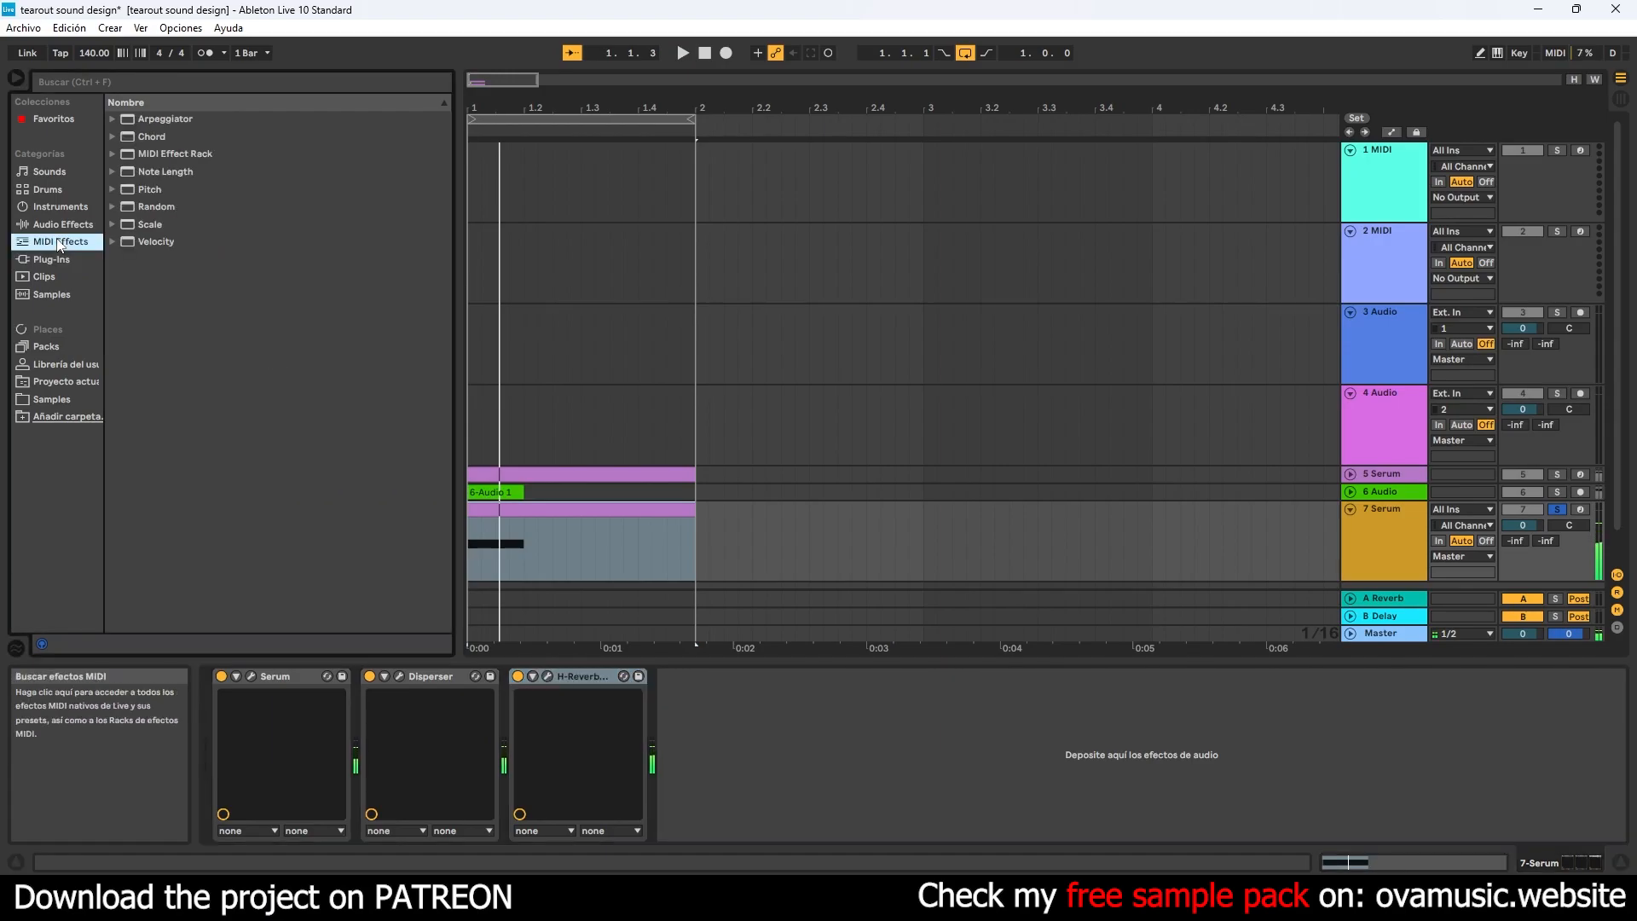
left_click(62, 226)
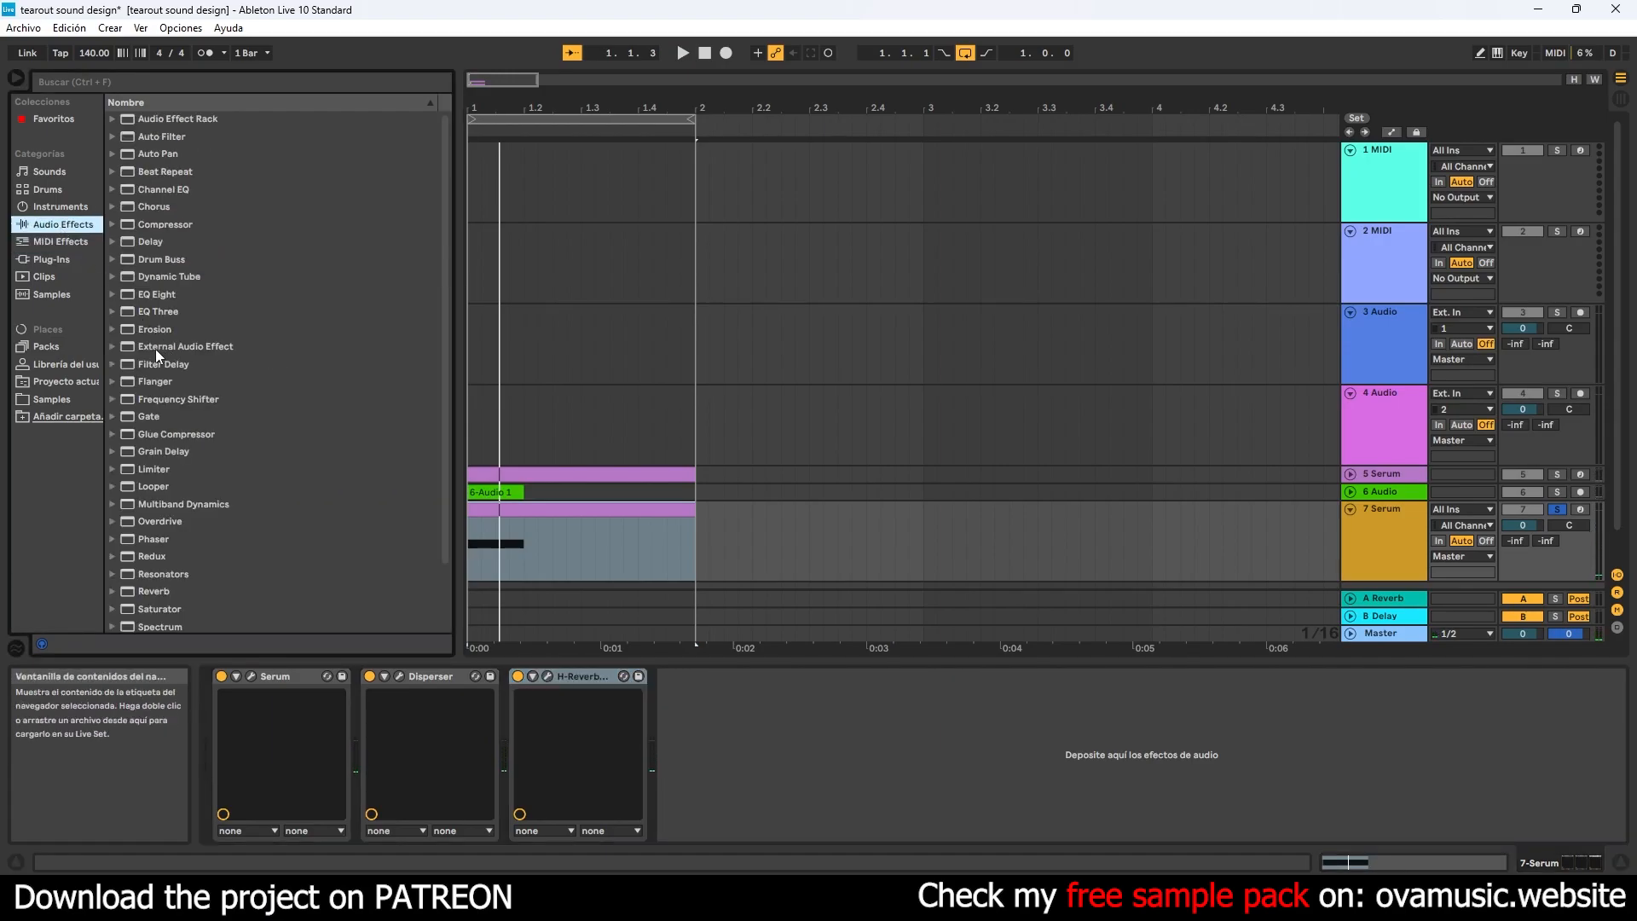
scroll(130, 351, "down", 4)
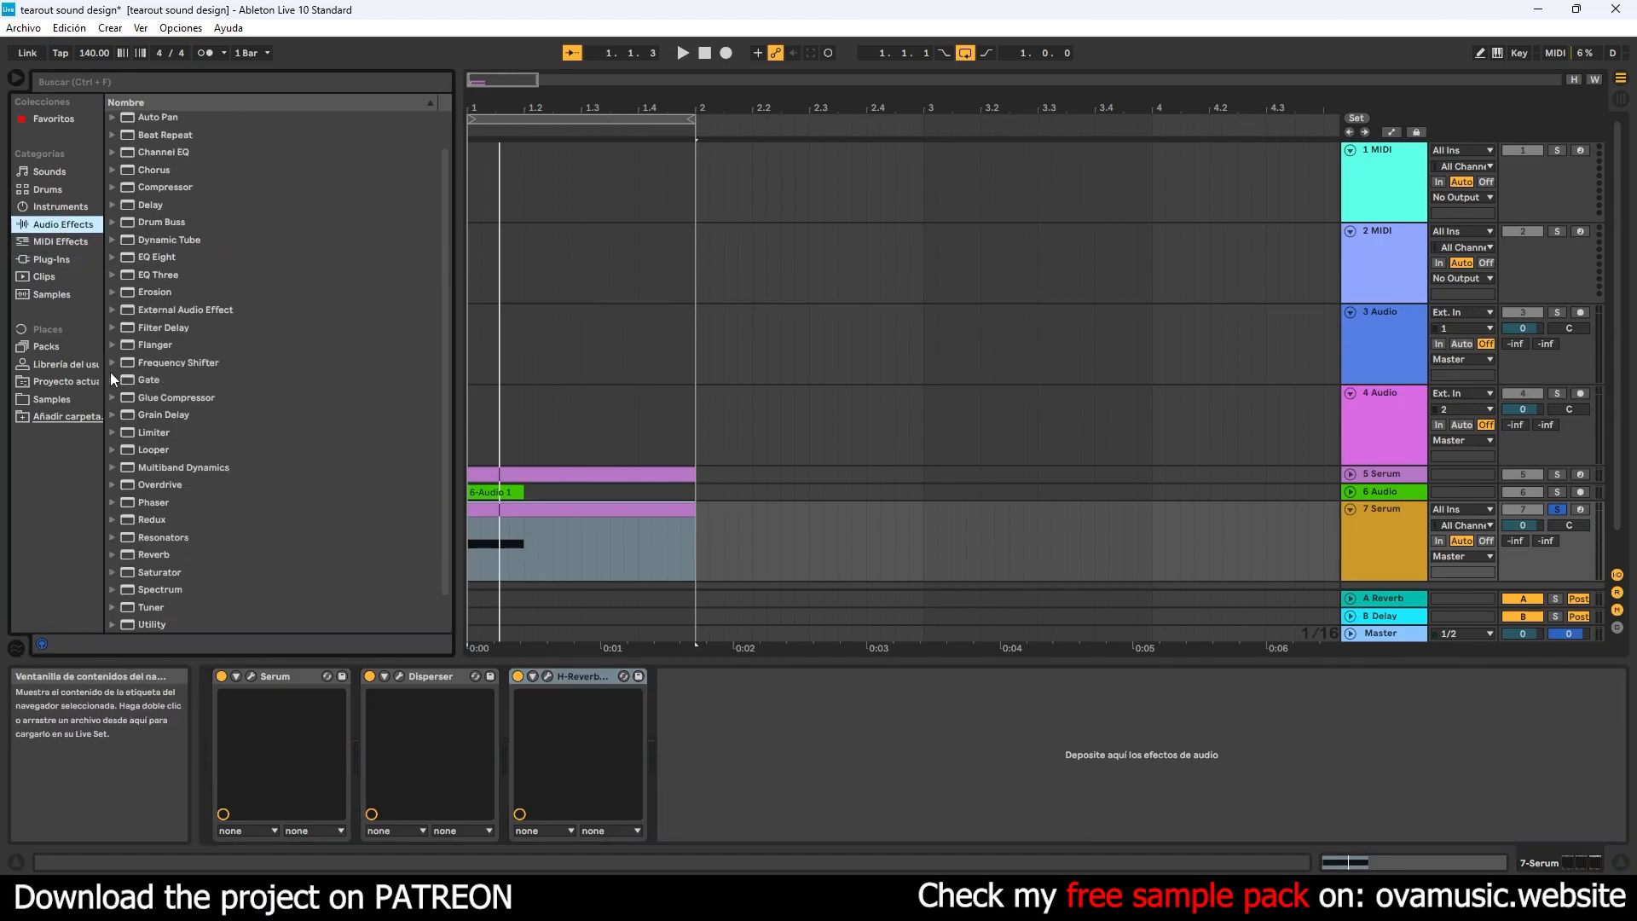
left_click(113, 431)
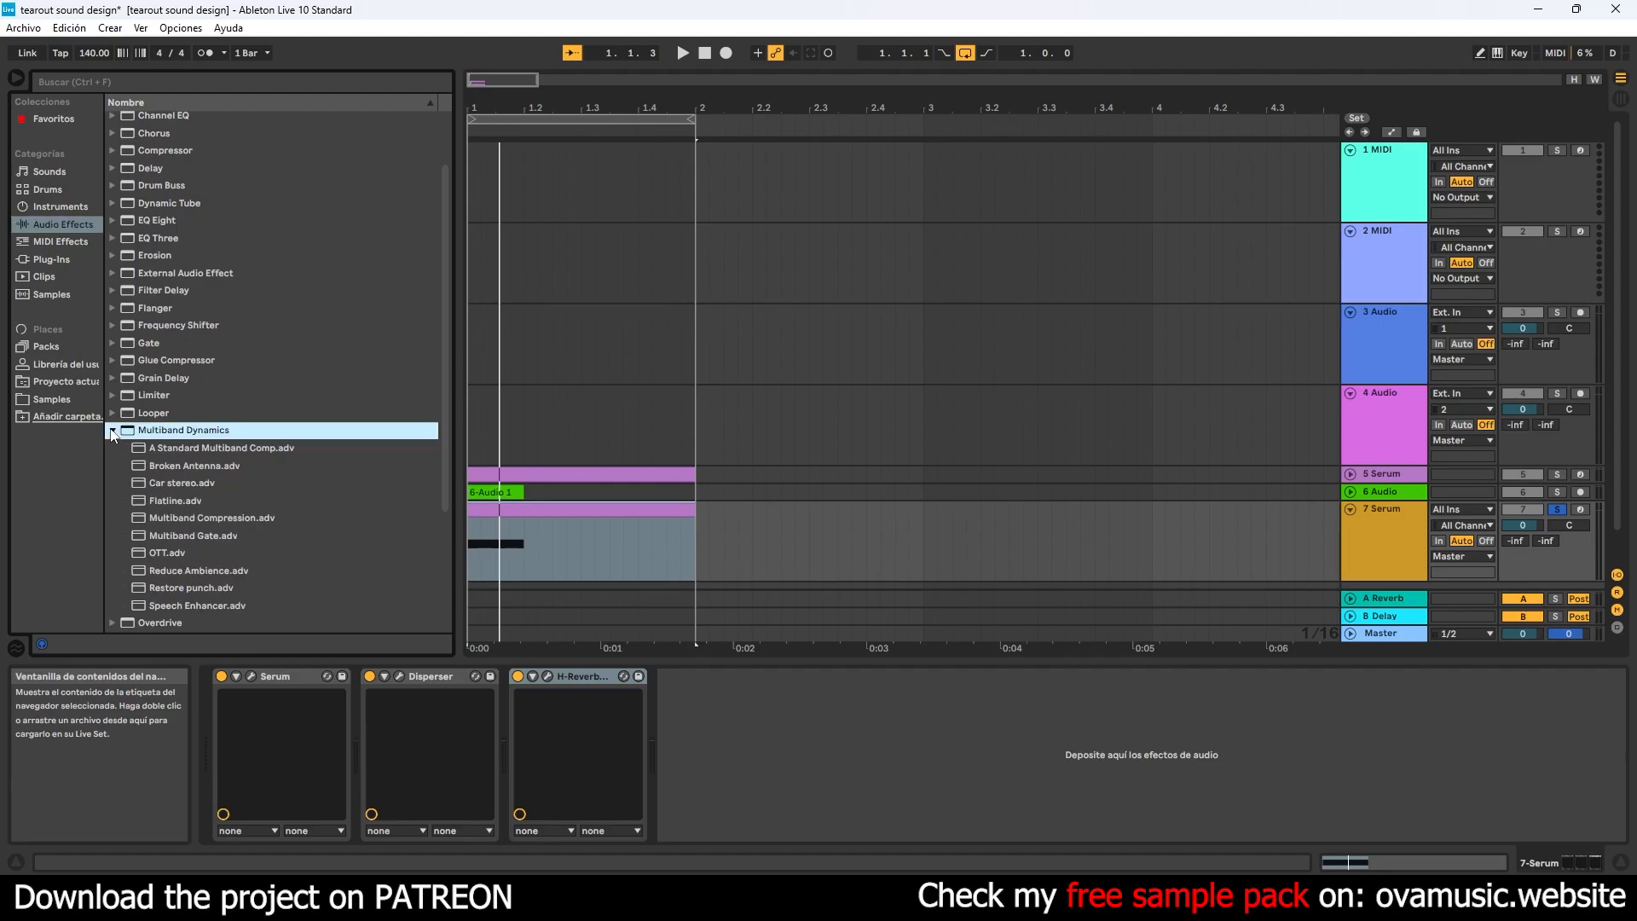
left_click_drag(166, 553, 680, 673)
- Play the 7 Serum track several times to hear the effect of OTT on the sound
key("space")
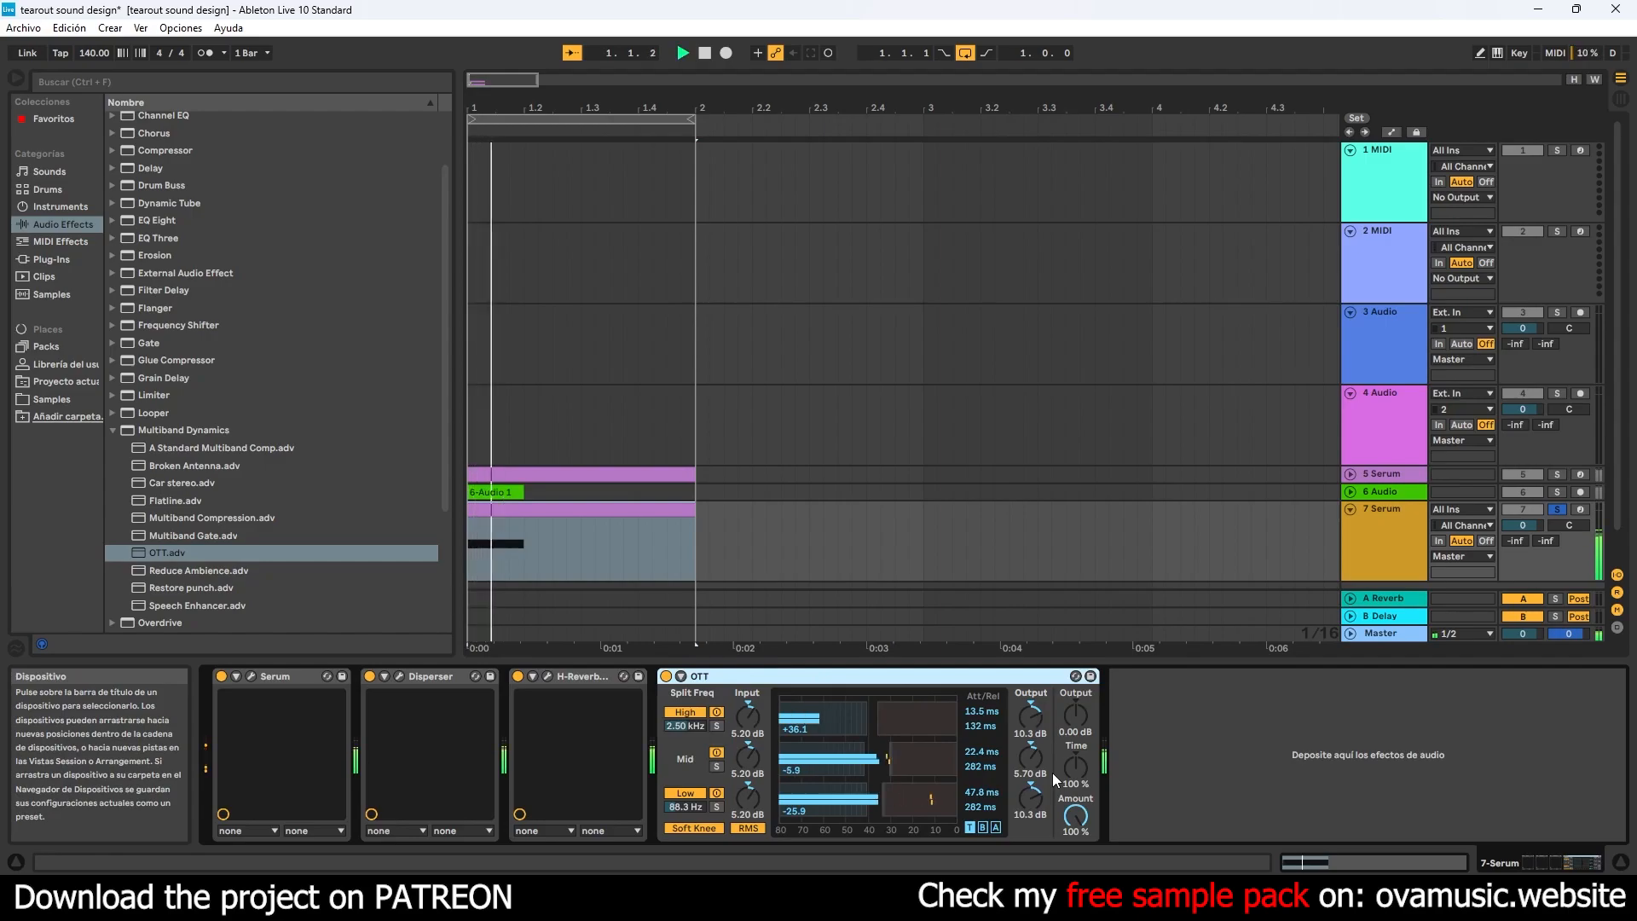
key("space")
key("space")
key("space")
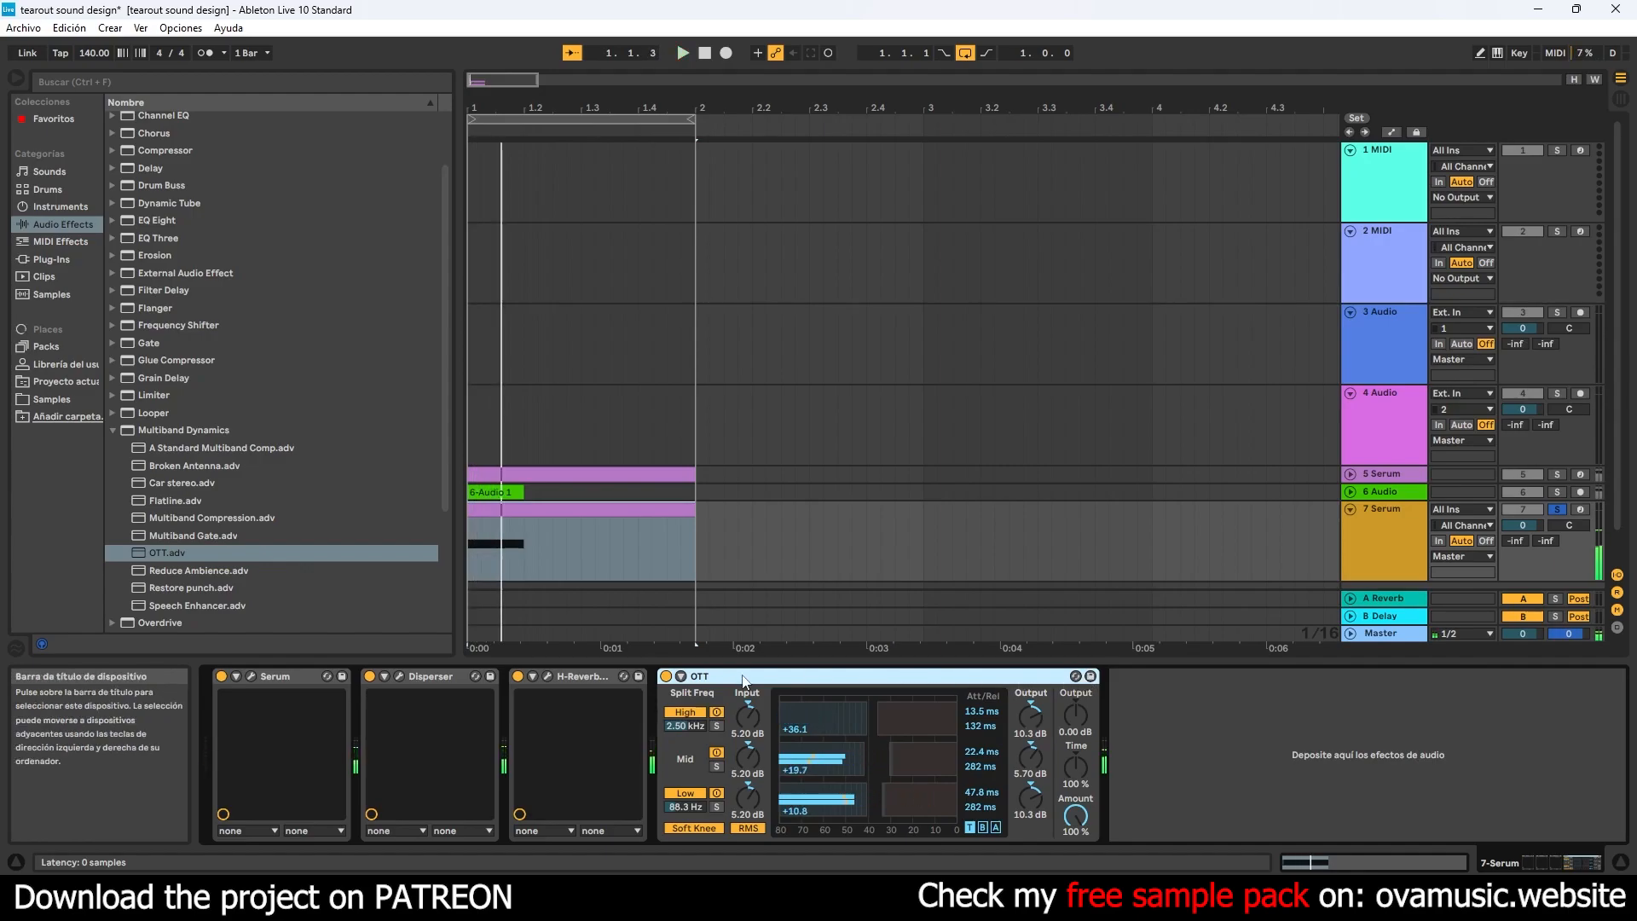
key("space")
key("space")
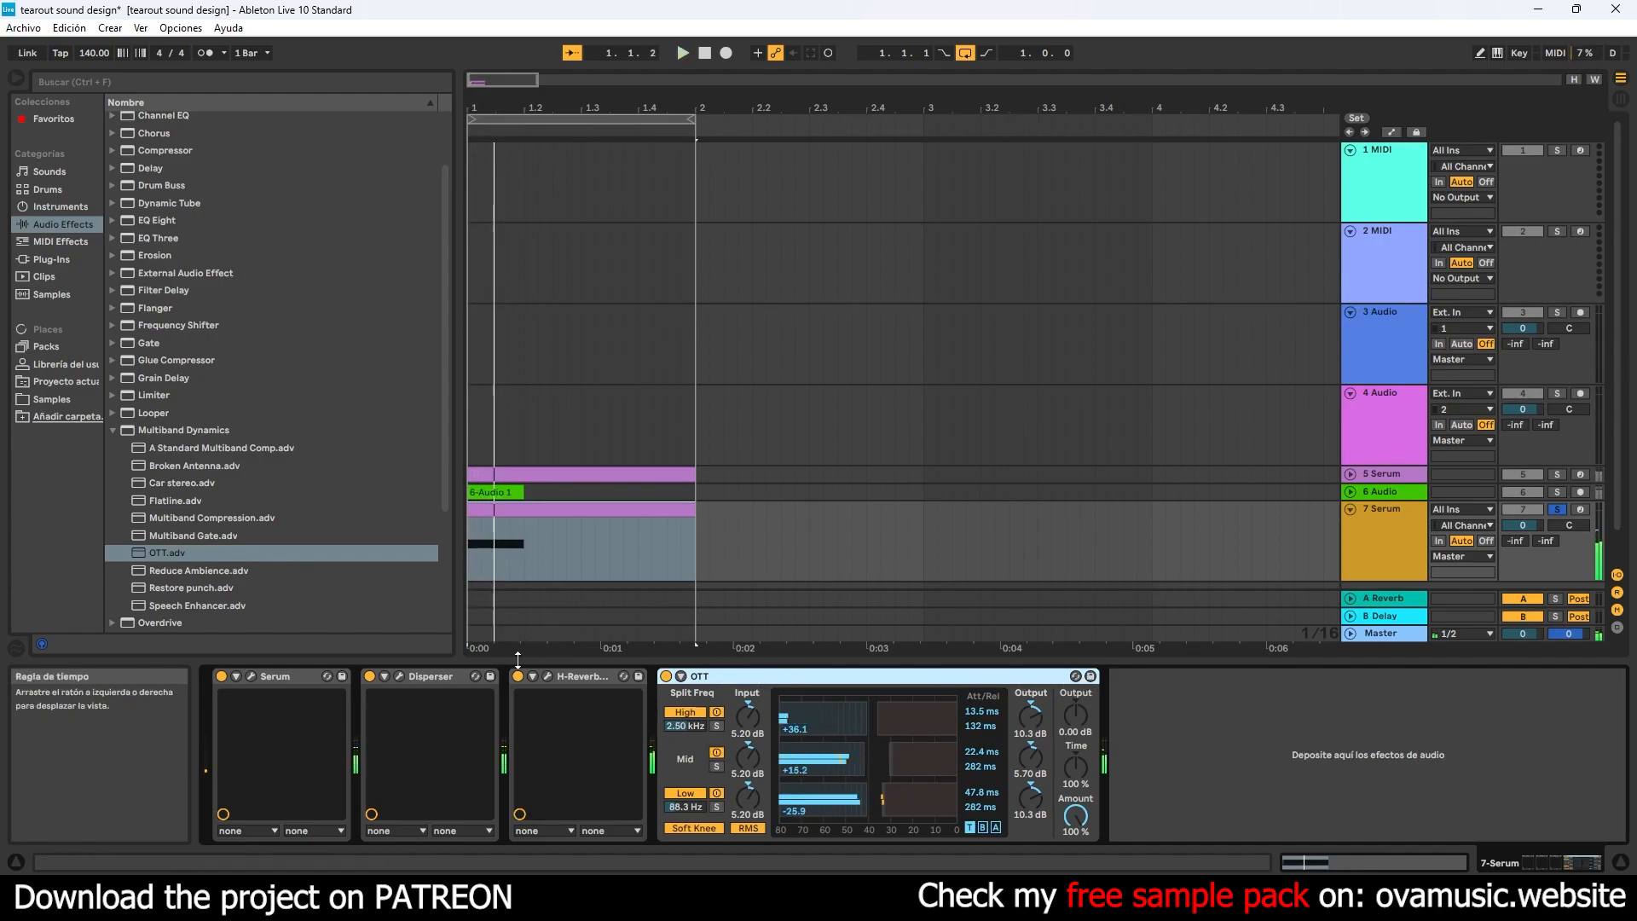
- Copy Disperser to the end of the device chain after OTT and set the copy's frequency to 980 Hz
left_click(461, 678)
left_click_drag(414, 676, 1262, 741)
left_click(1148, 676)
left_click_drag(509, 191, 594, 192)
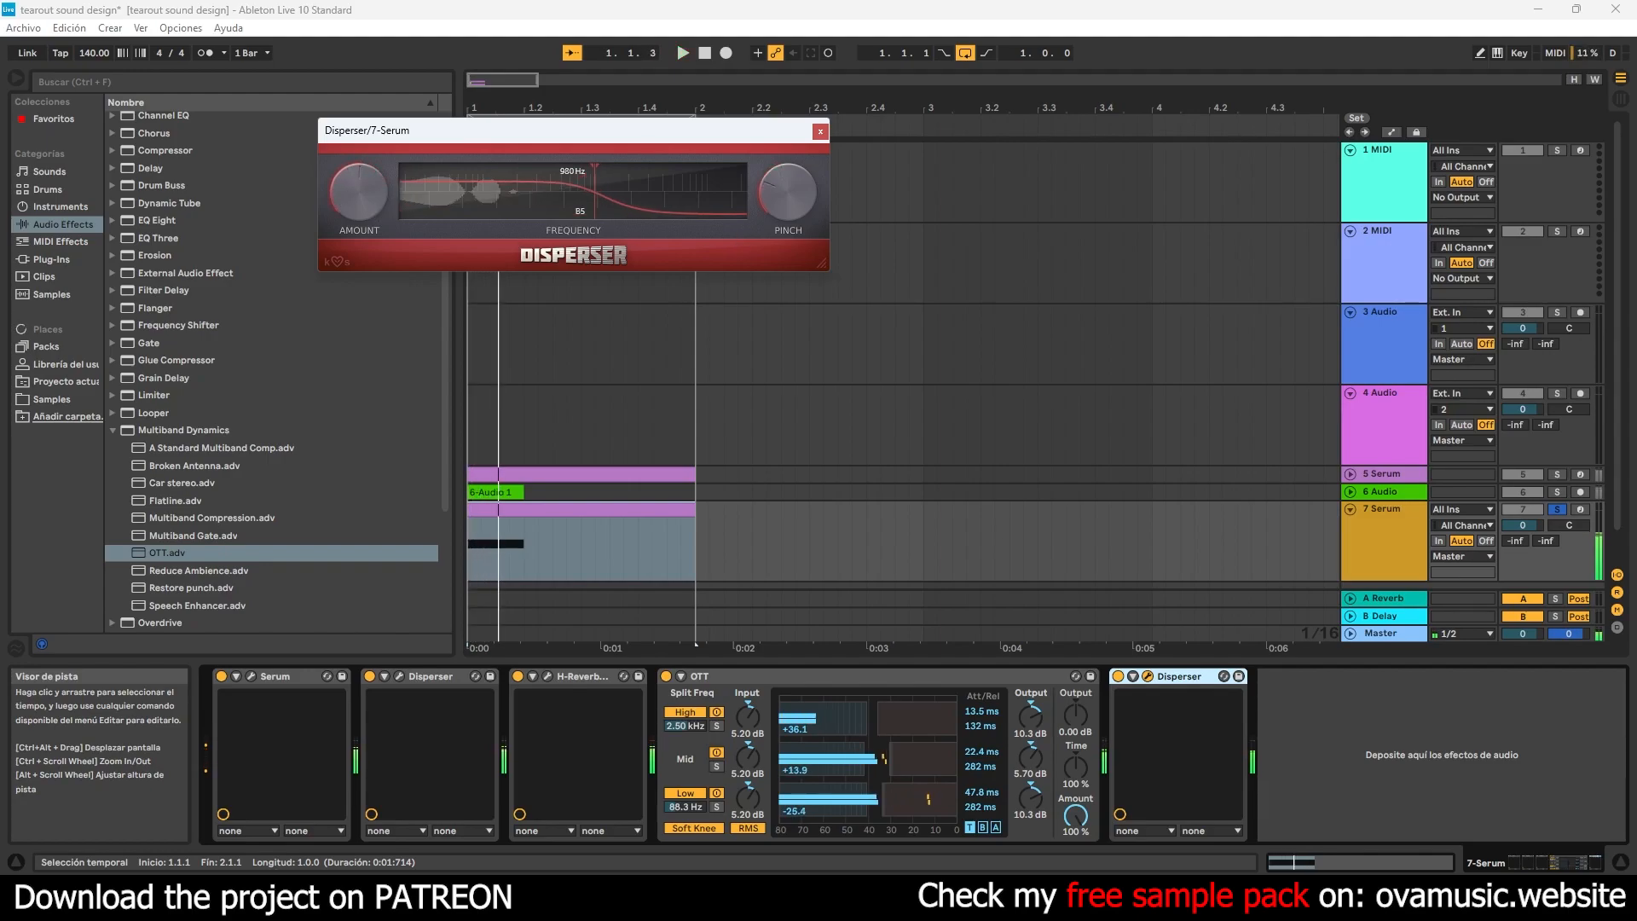
left_click(820, 132)
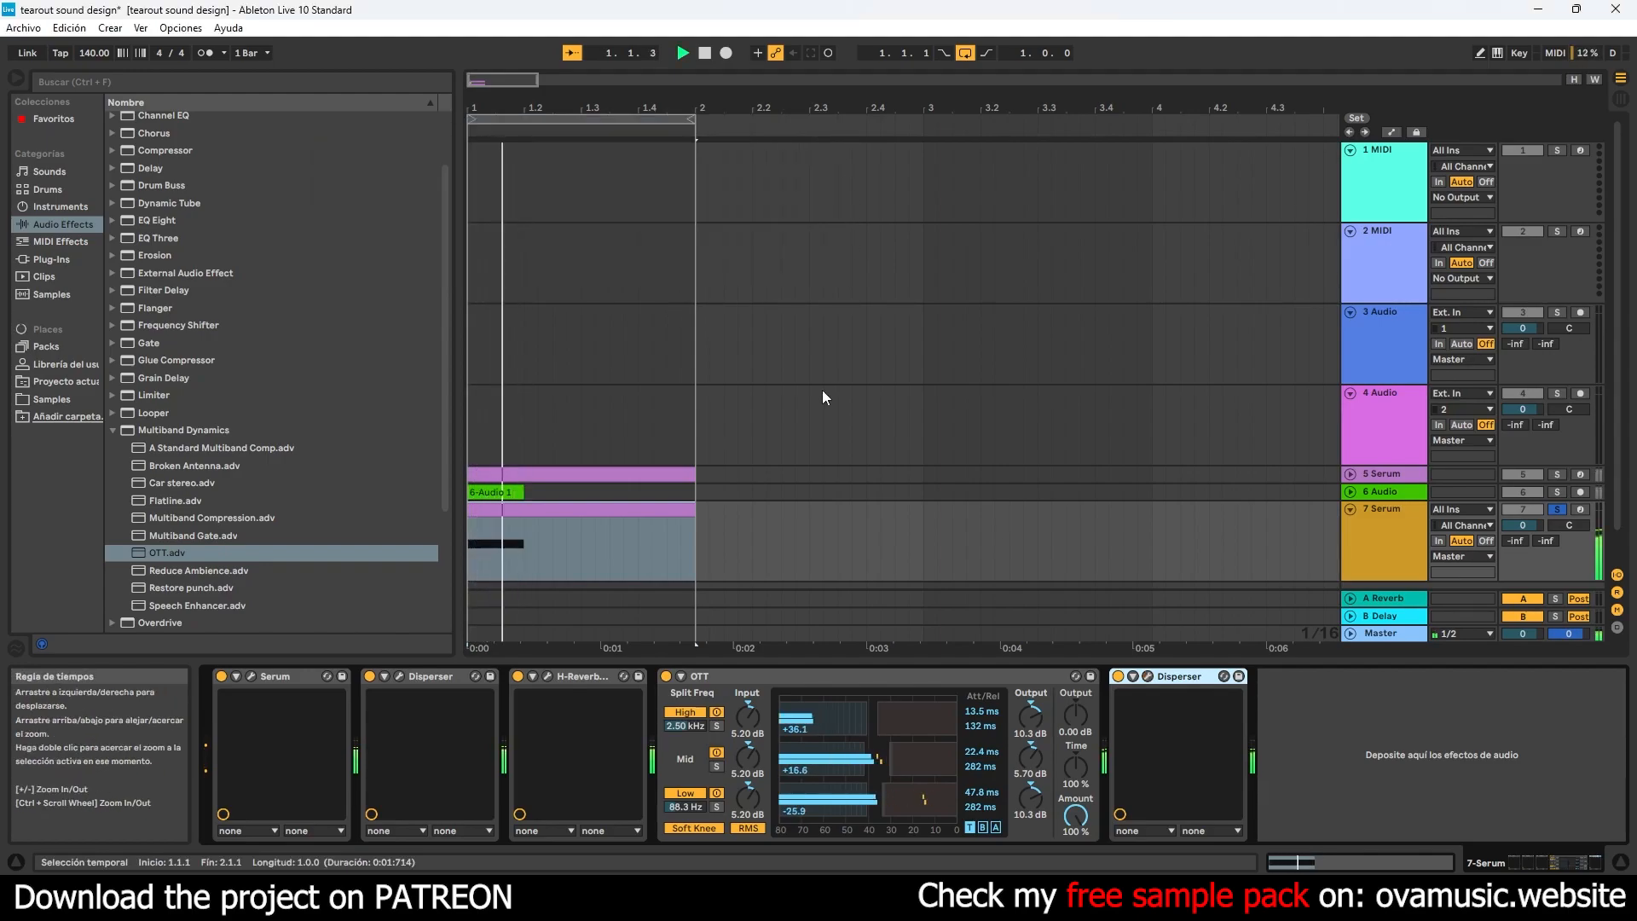
left_click(516, 505)
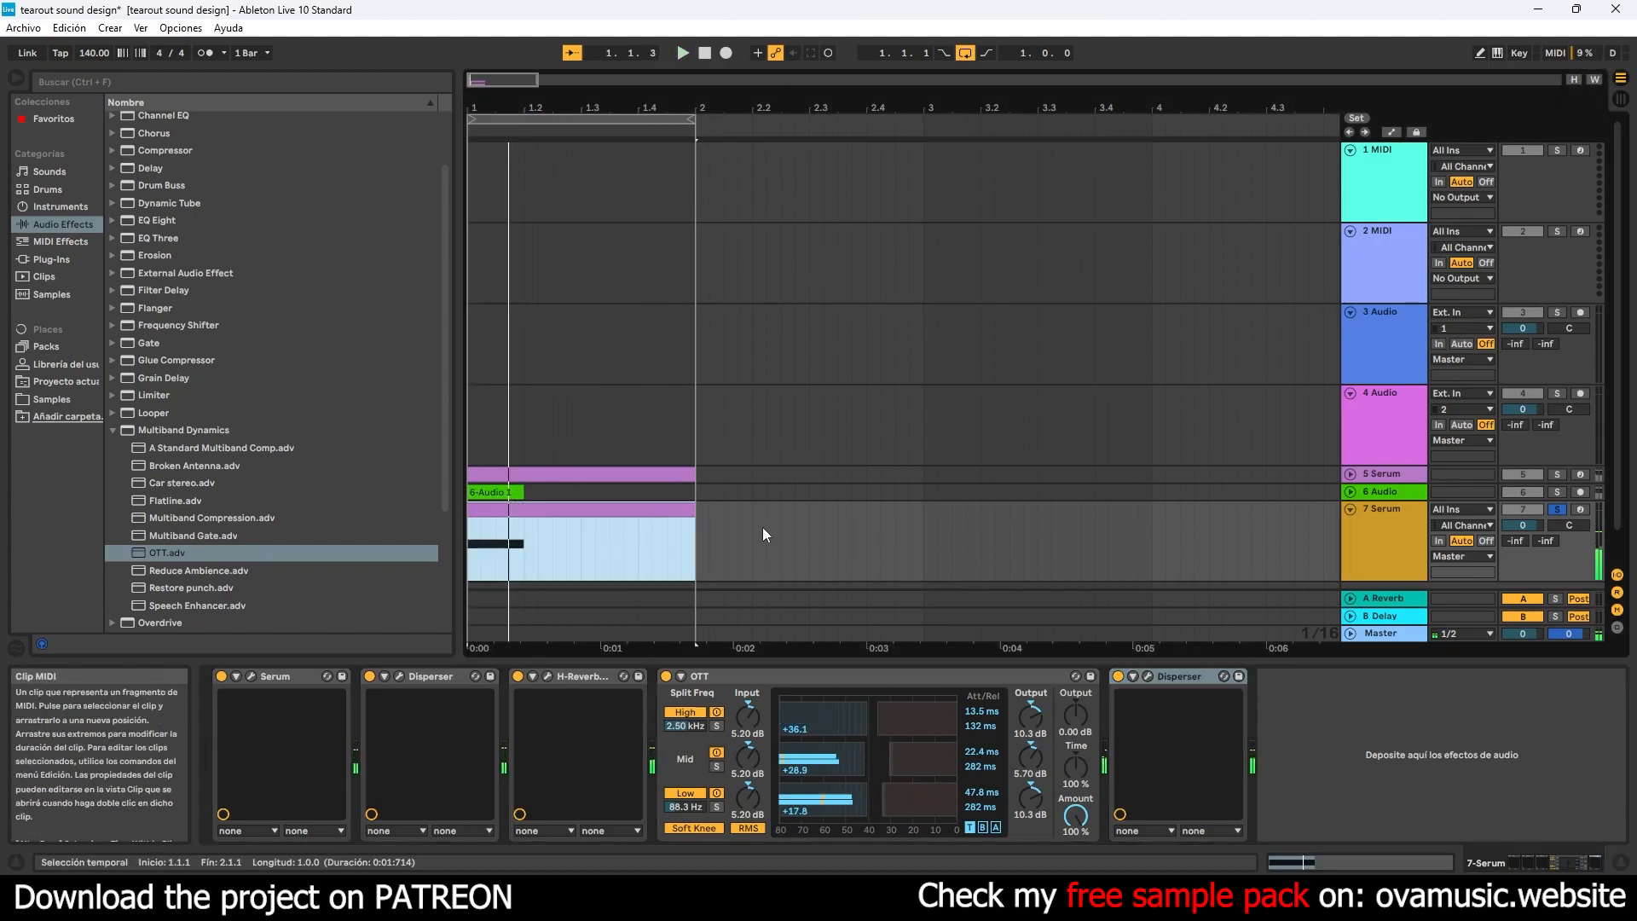
left_click(1404, 544)
scroll(1392, 542, "down", 1)
left_click(536, 518)
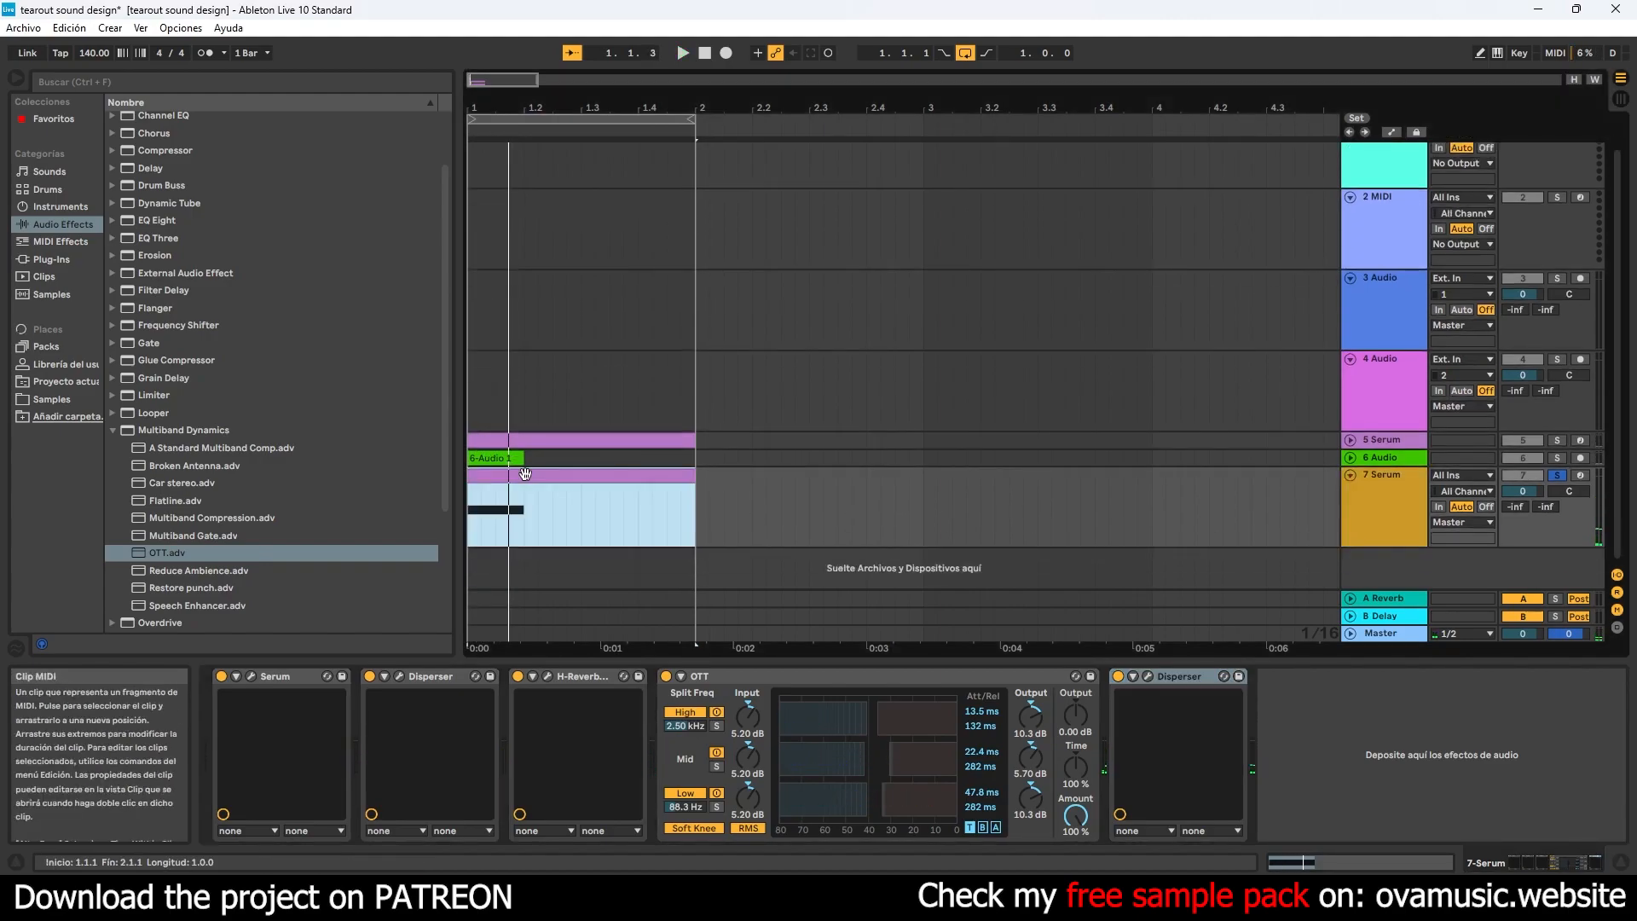
- In Serum on the 7 Serum track, enable the AC hum1 noise oscillator, lower its level and remove LFO 1's modulation from it
left_click(251, 676)
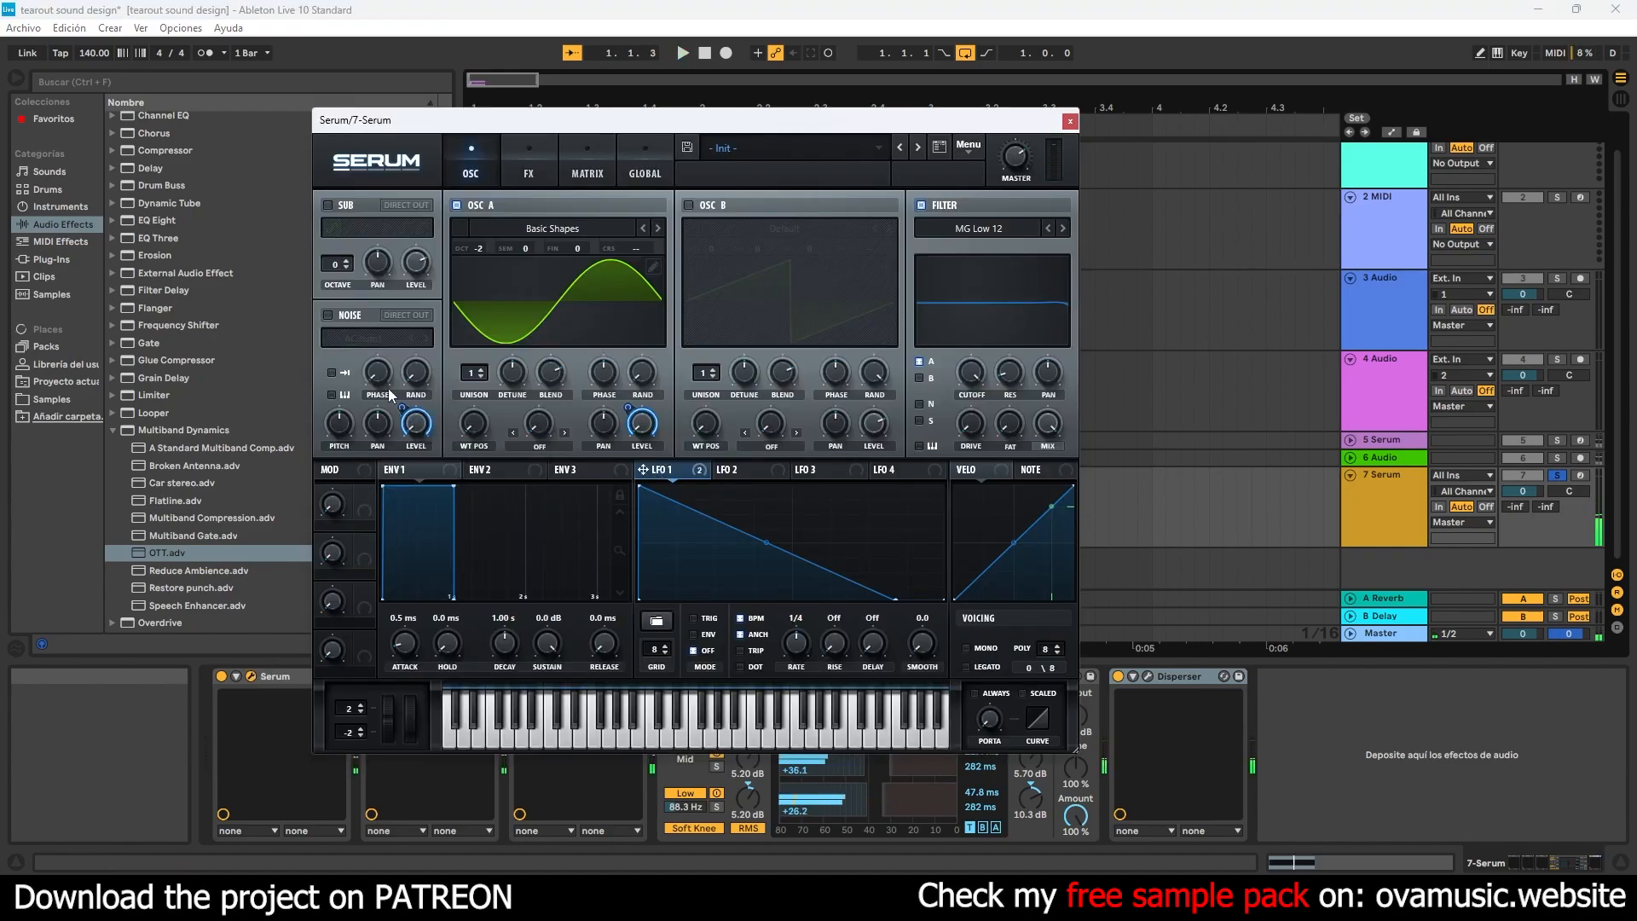
left_click(340, 319)
left_click_drag(402, 408, 398, 467)
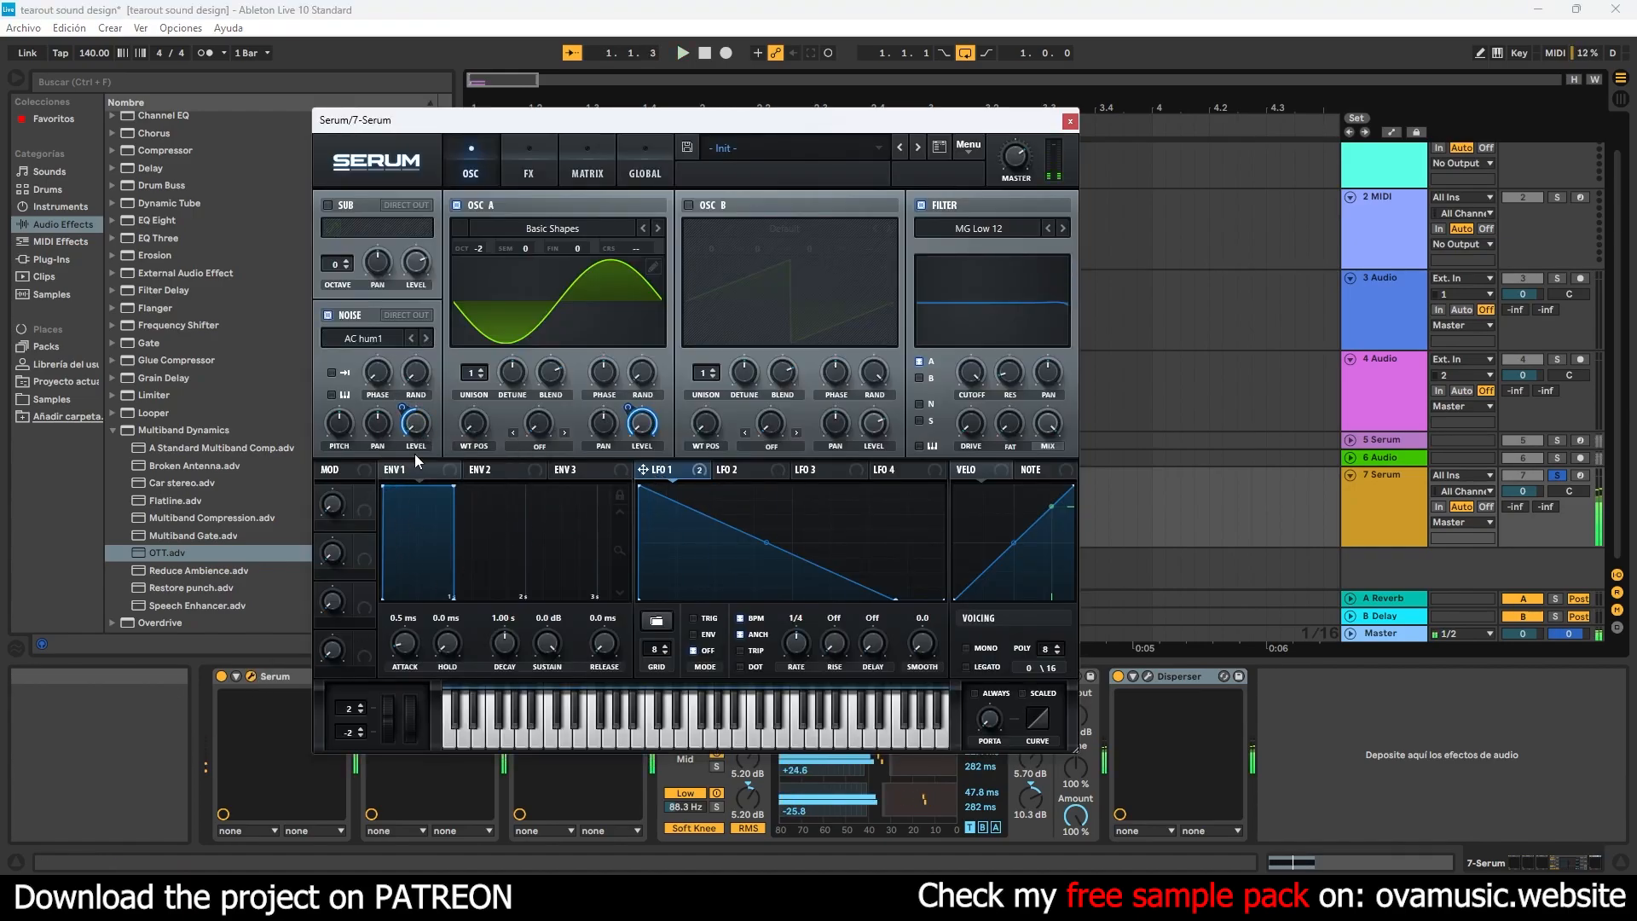
right_click(418, 433)
left_click(511, 453)
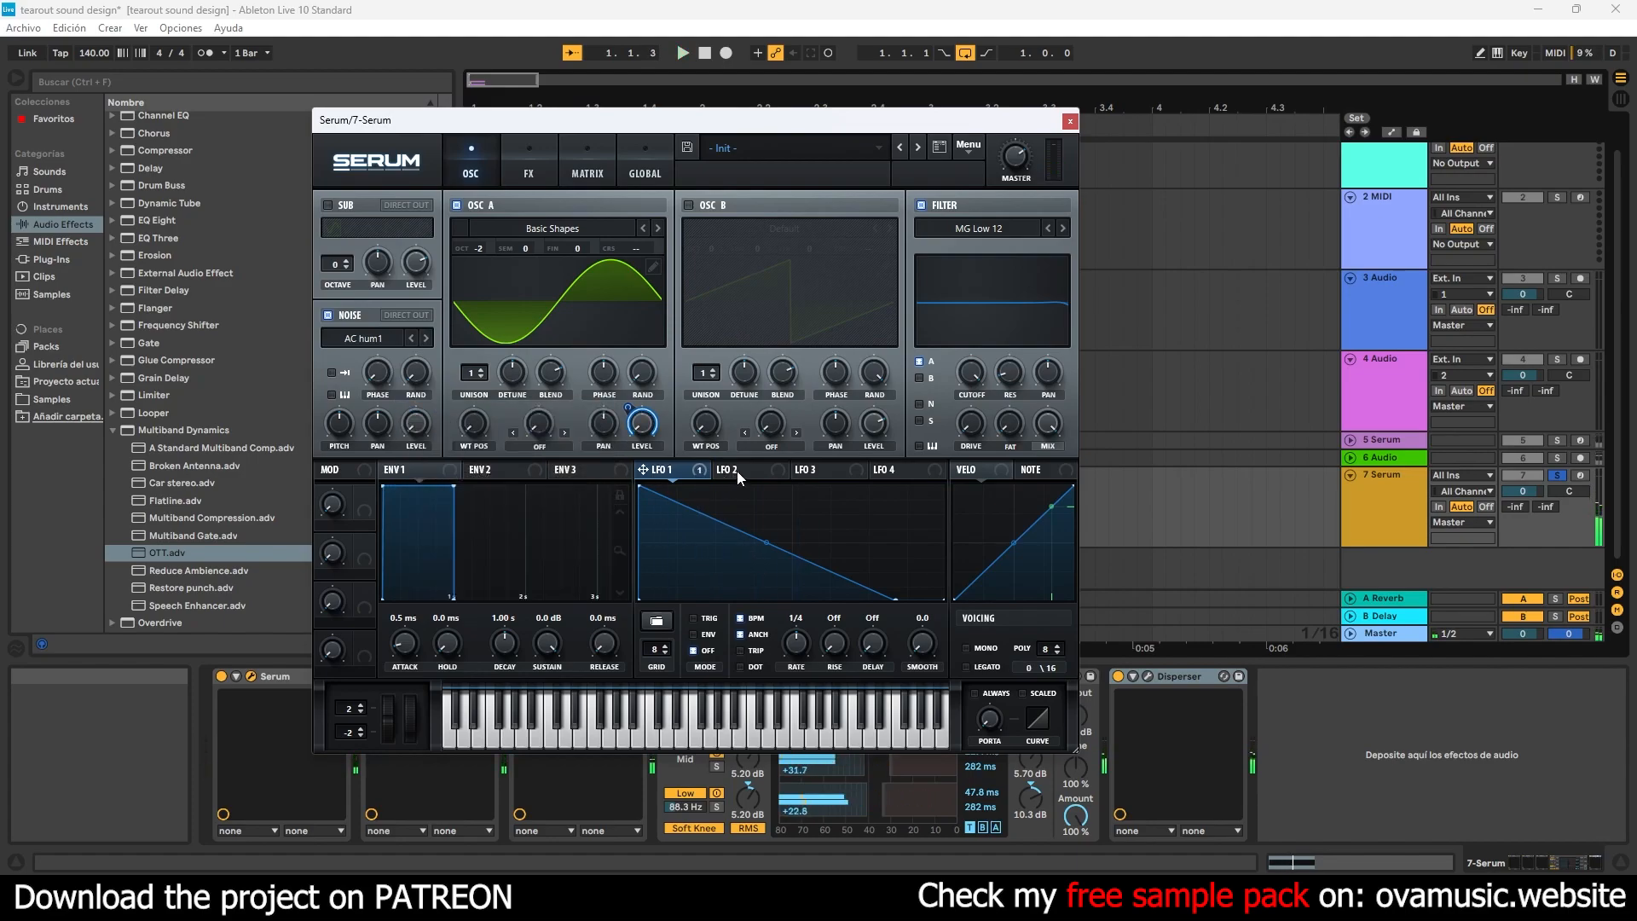
- Assign LFO 2 to the noise level, shape it as a steep curve falling from the start to zero before mid-cycle, and close Serum
left_click_drag(721, 469, 411, 417)
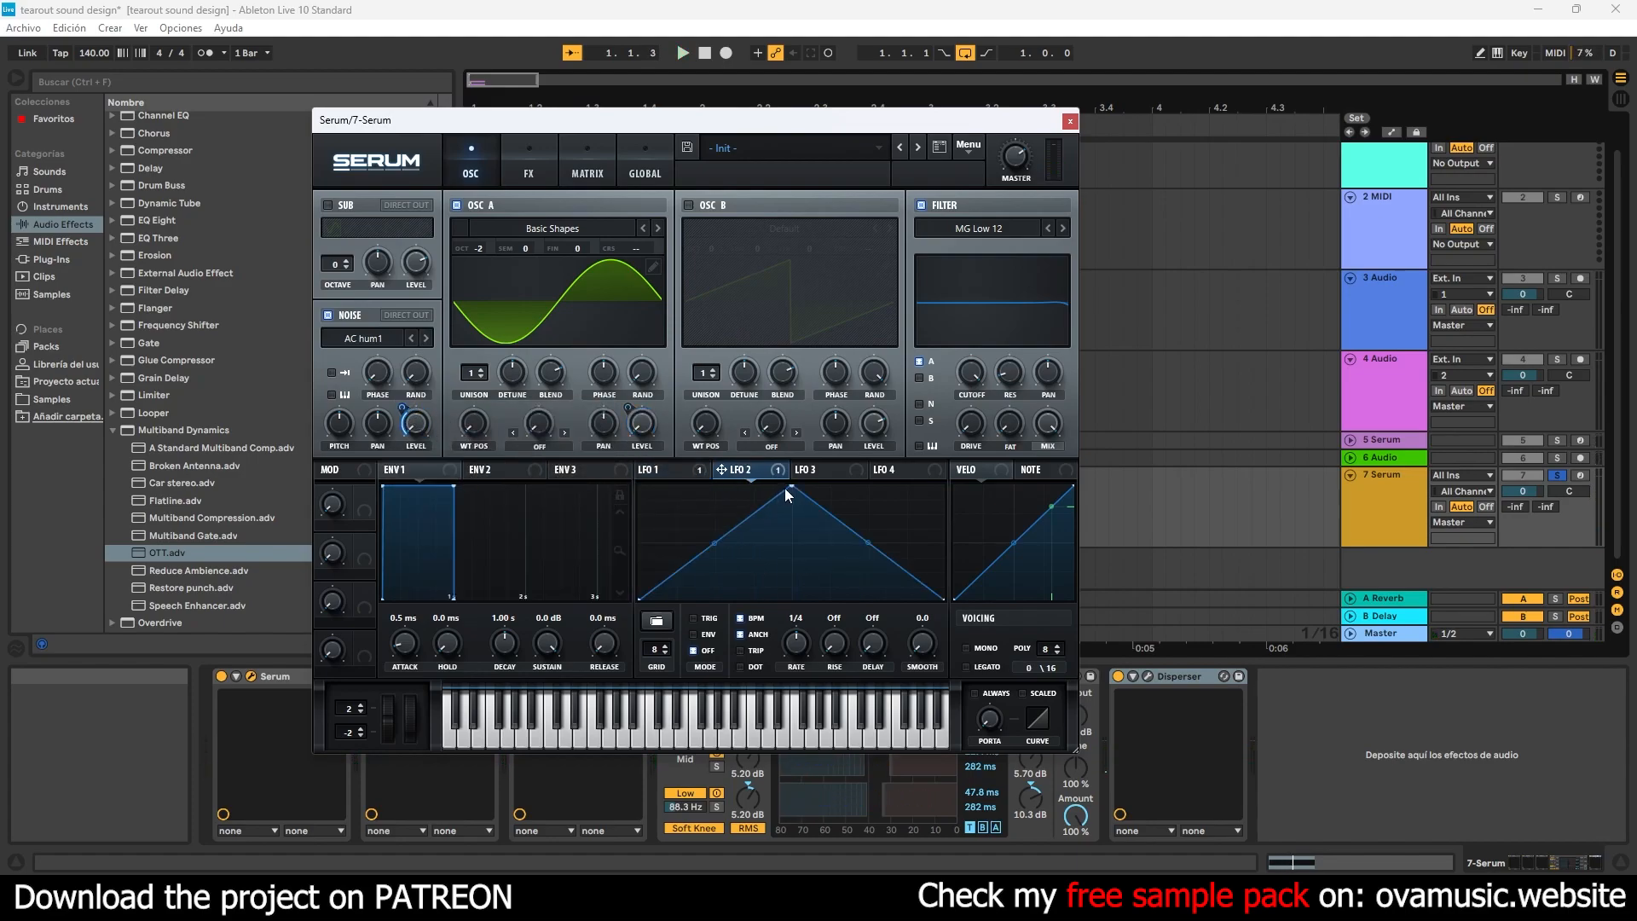
left_click_drag(791, 487, 638, 485)
left_click_drag(944, 601, 840, 608)
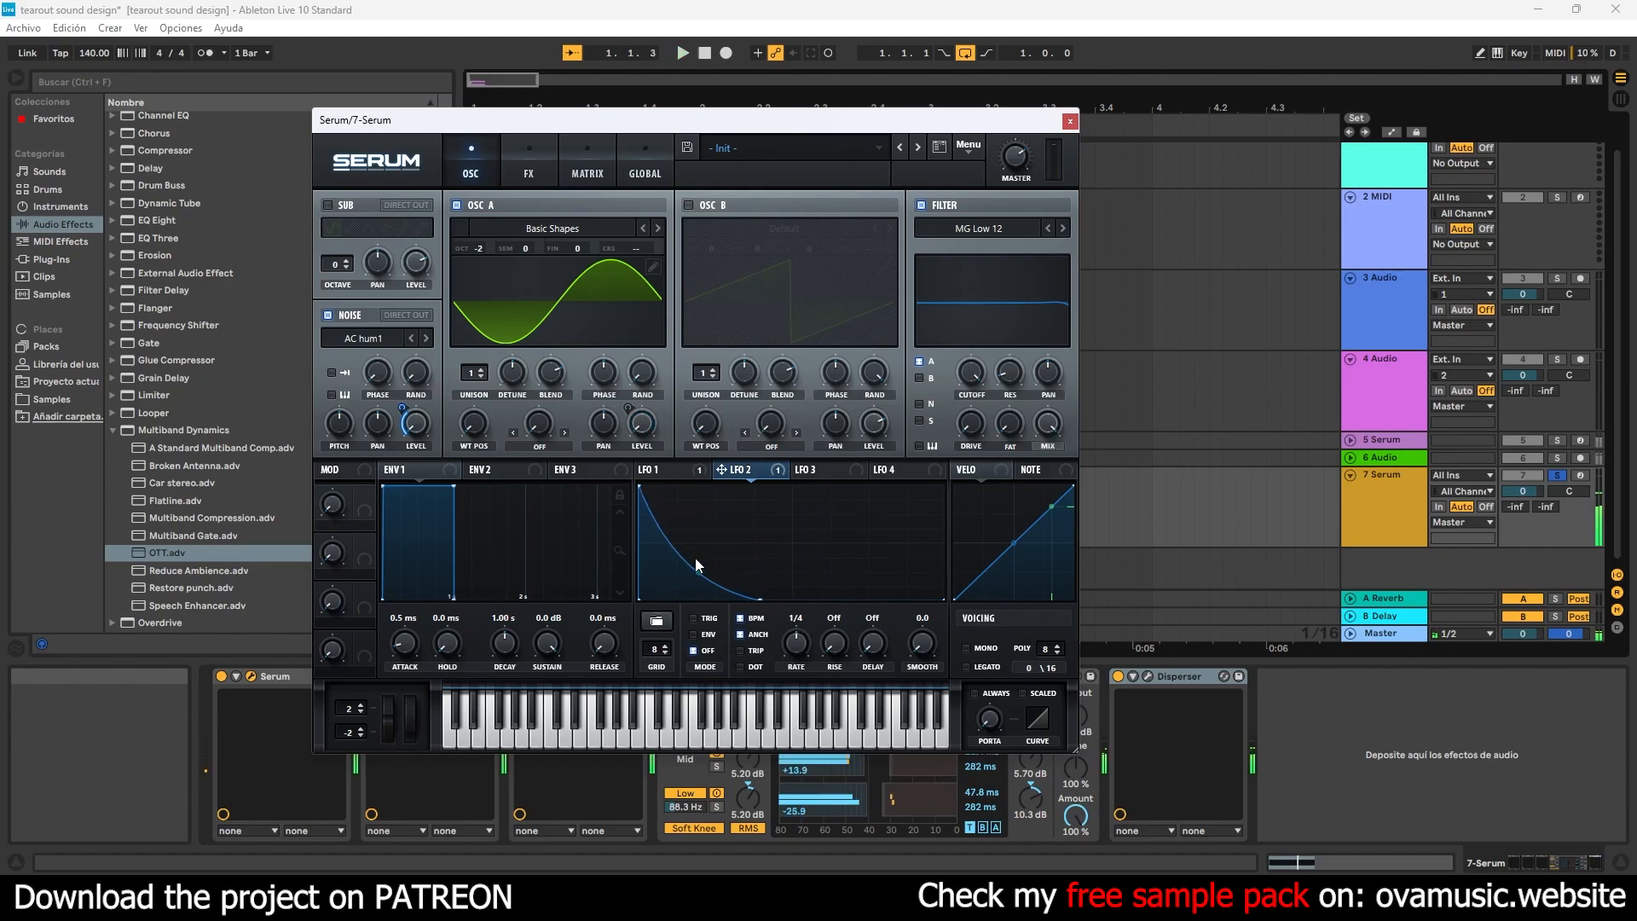
left_click(1070, 120)
- Switch off Input Echoes and Output Echoes in H-Reverb, close its window and play the sound to check it
left_click(547, 677)
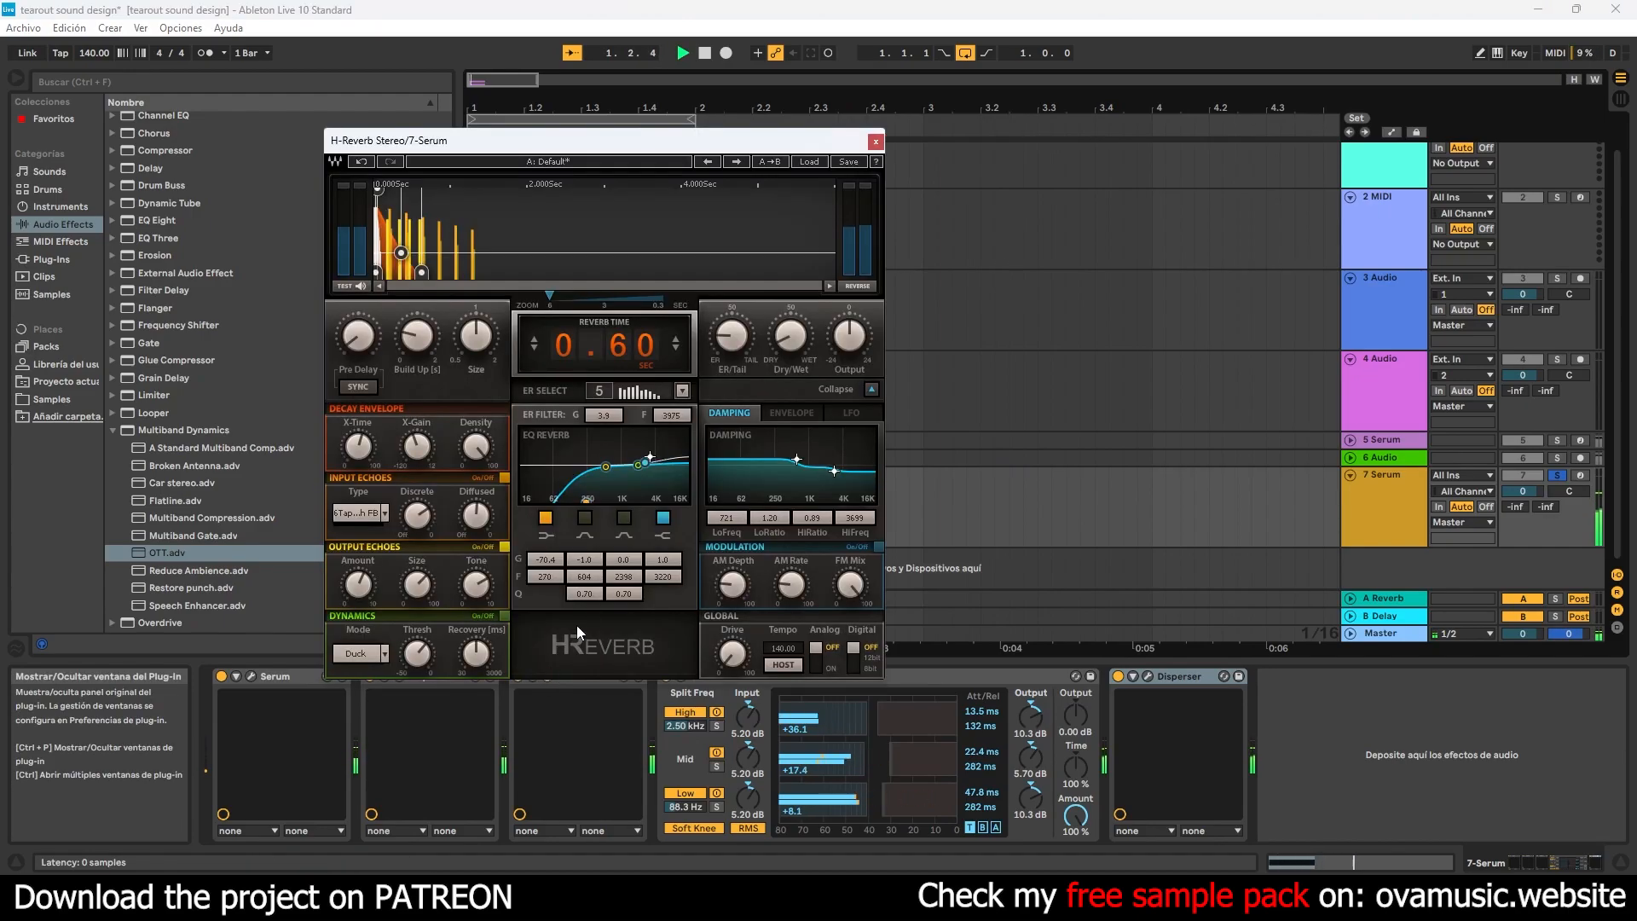
left_click(504, 480)
left_click(504, 547)
key("space")
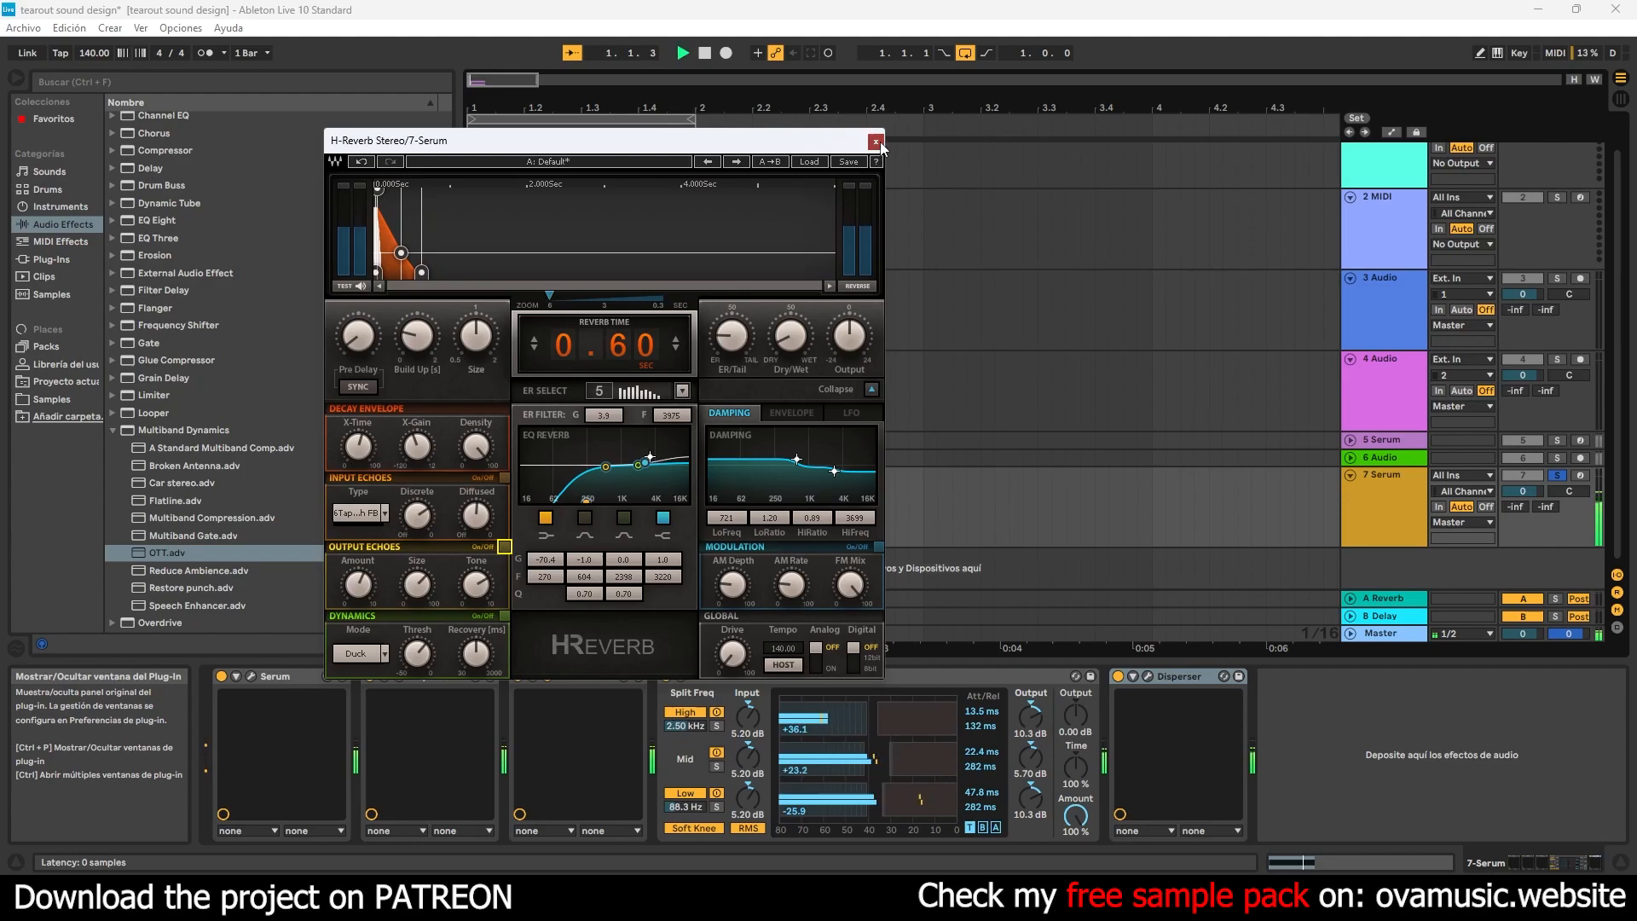
left_click(877, 141)
key("space")
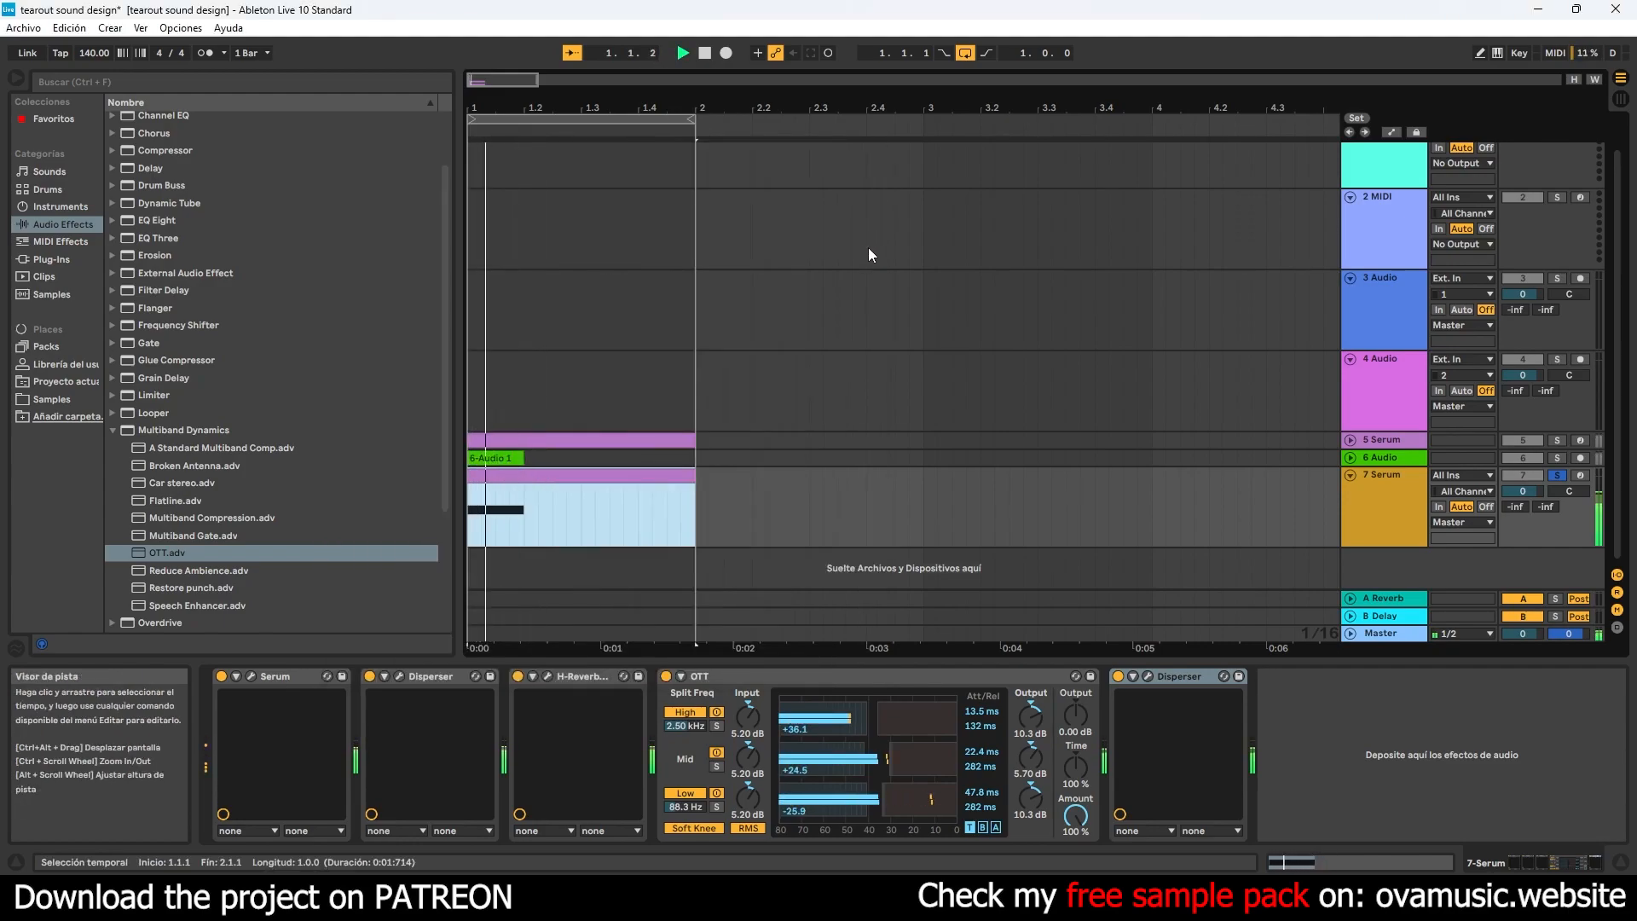
key("space")
key("space")
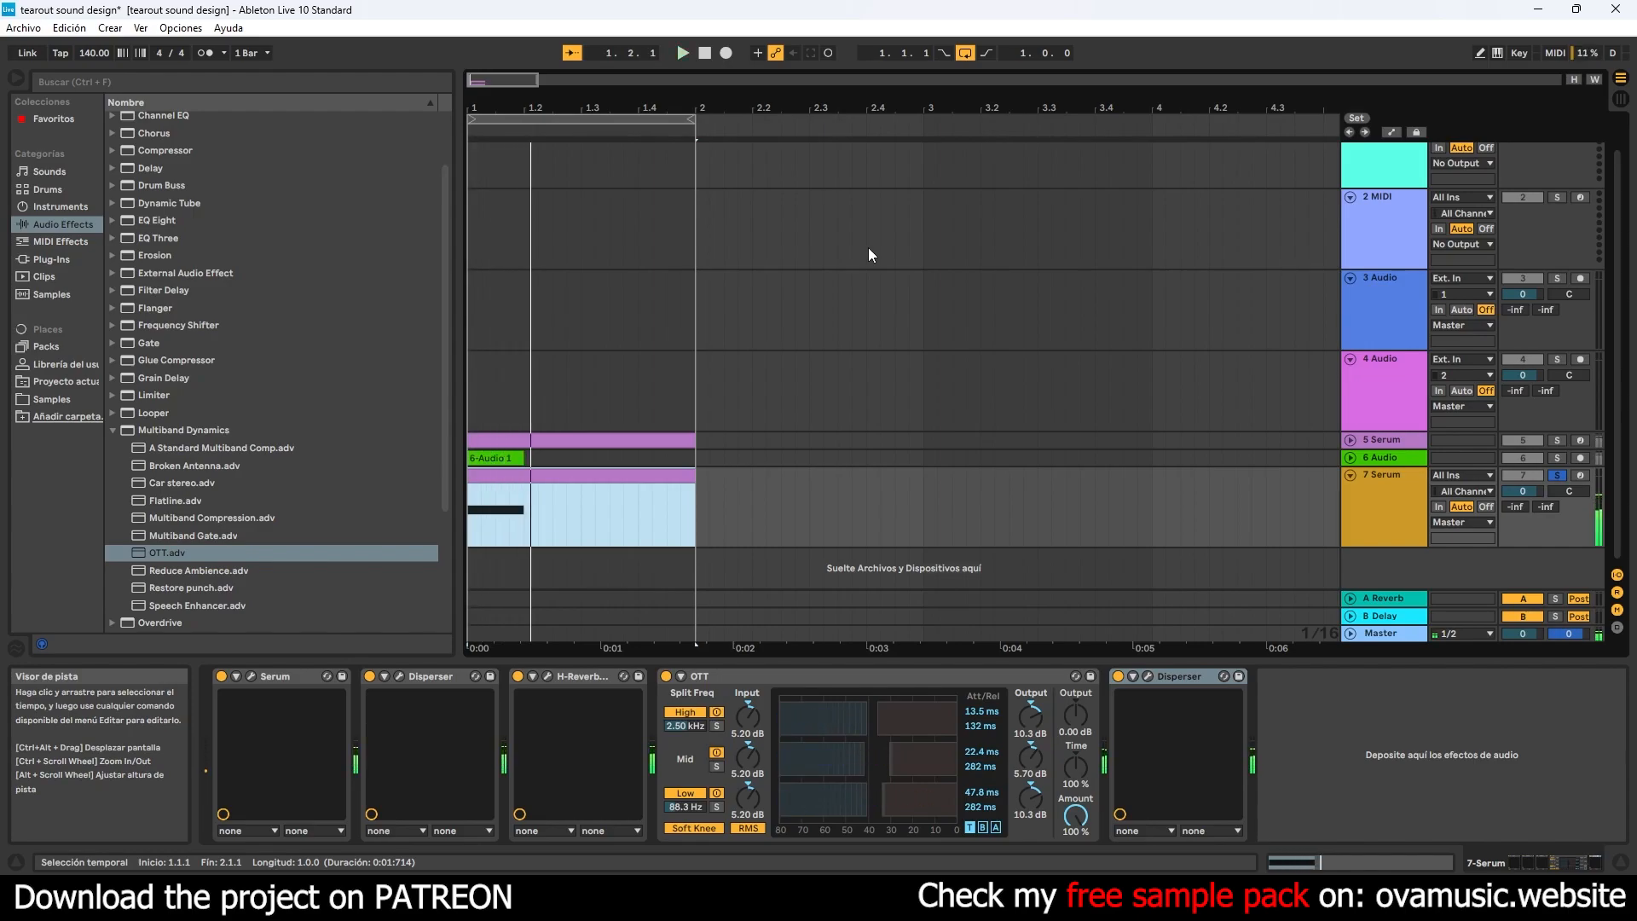
- Add EQ Eight to the end of the 7 Serum track's device chain, after the second Disperser
left_click(113, 430)
scroll(430, 305, "up", 2)
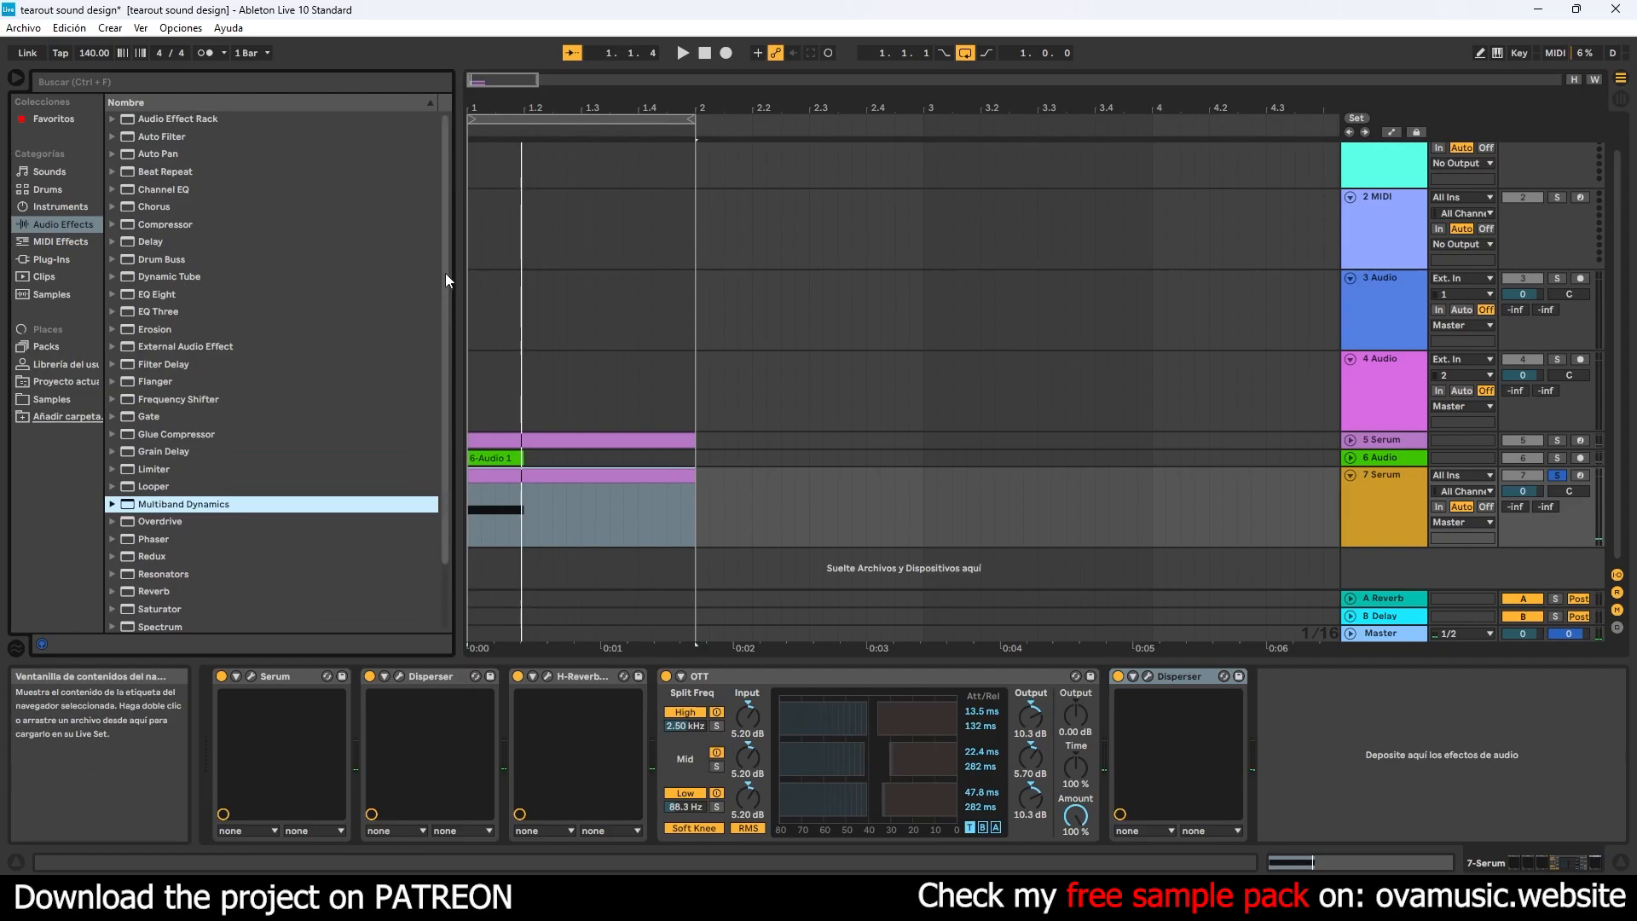
left_click(56, 259)
left_click(60, 243)
left_click(59, 226)
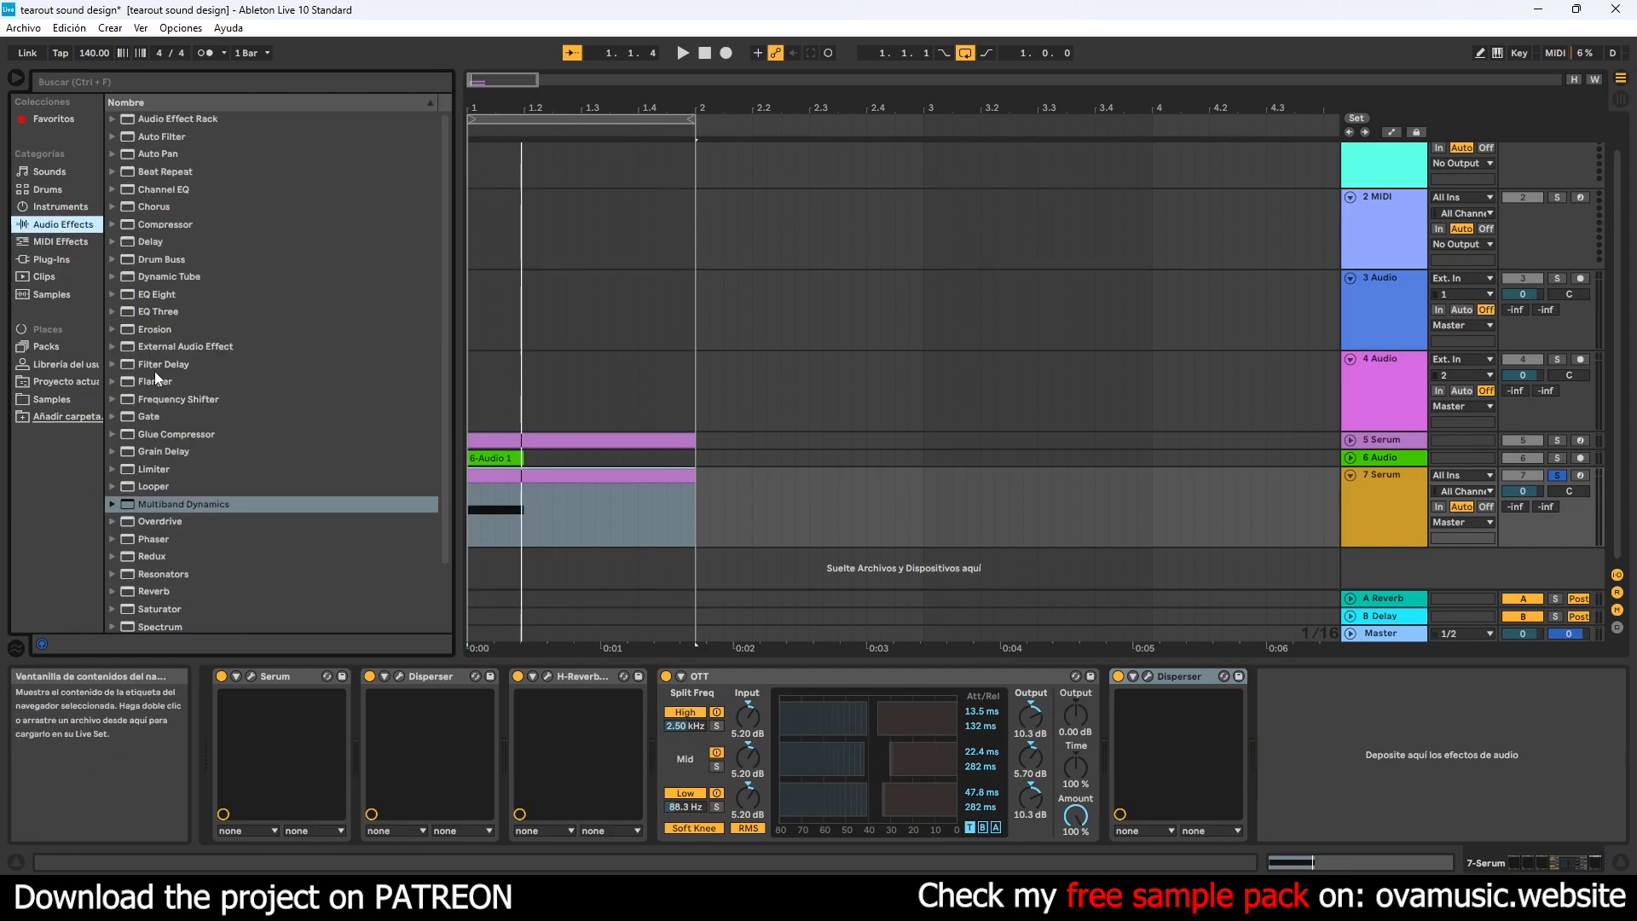
left_click_drag(158, 294, 1312, 734)
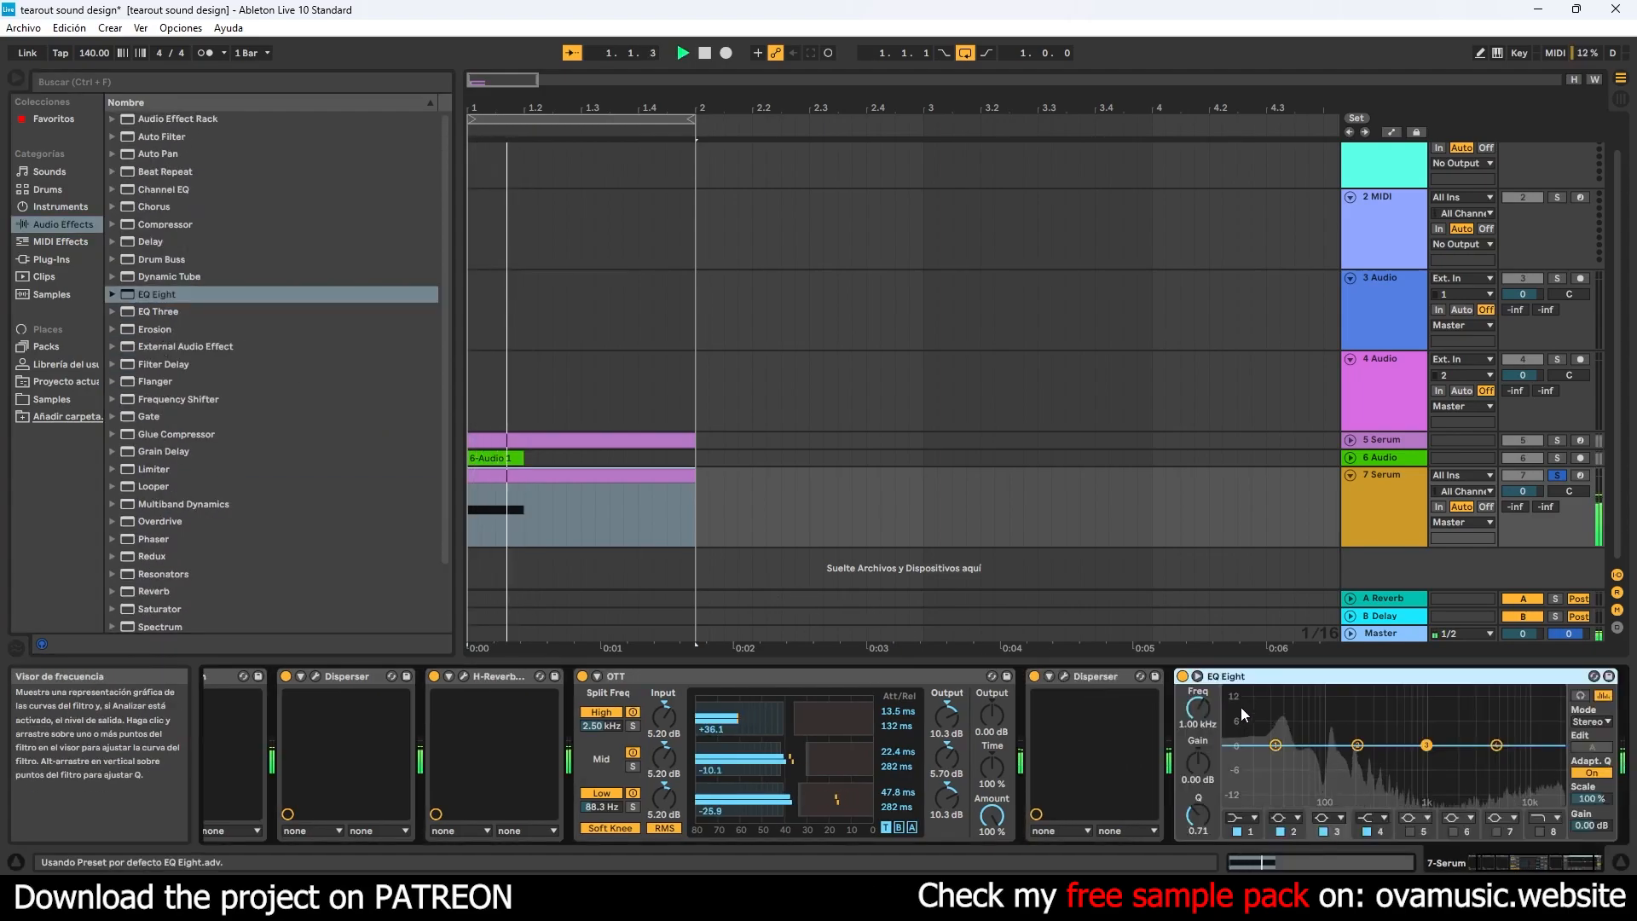
- Change EQ Eight's first band to a low cut and set its frequency to 104 Hz
left_click(1252, 818)
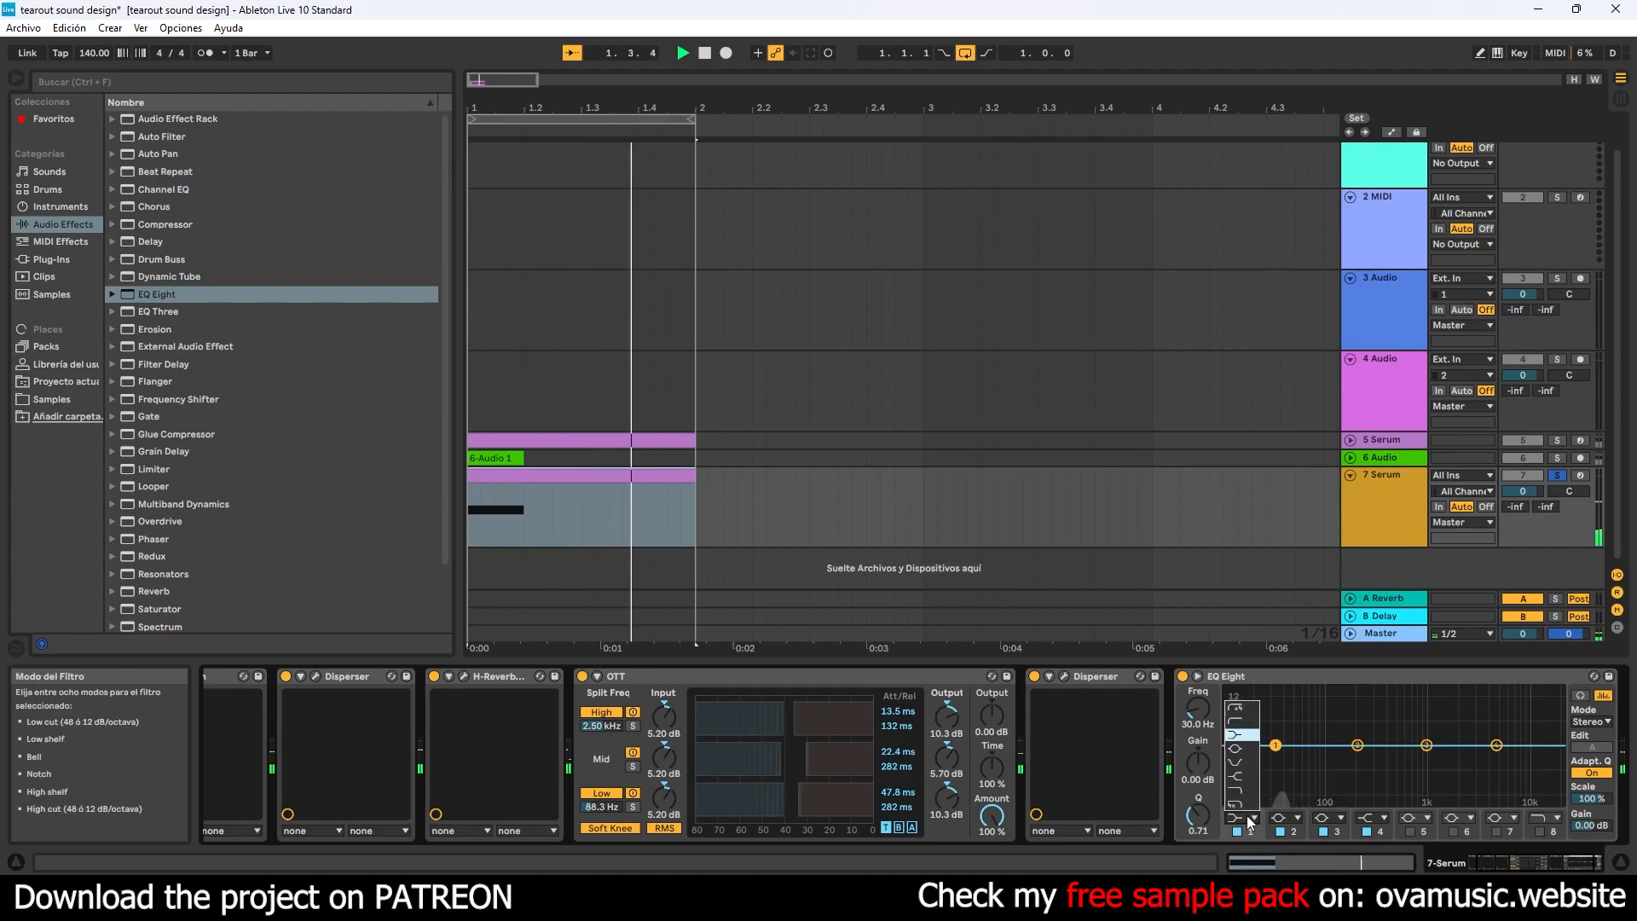
left_click(1240, 721)
left_click_drag(1276, 758, 1329, 758)
left_click(1581, 858)
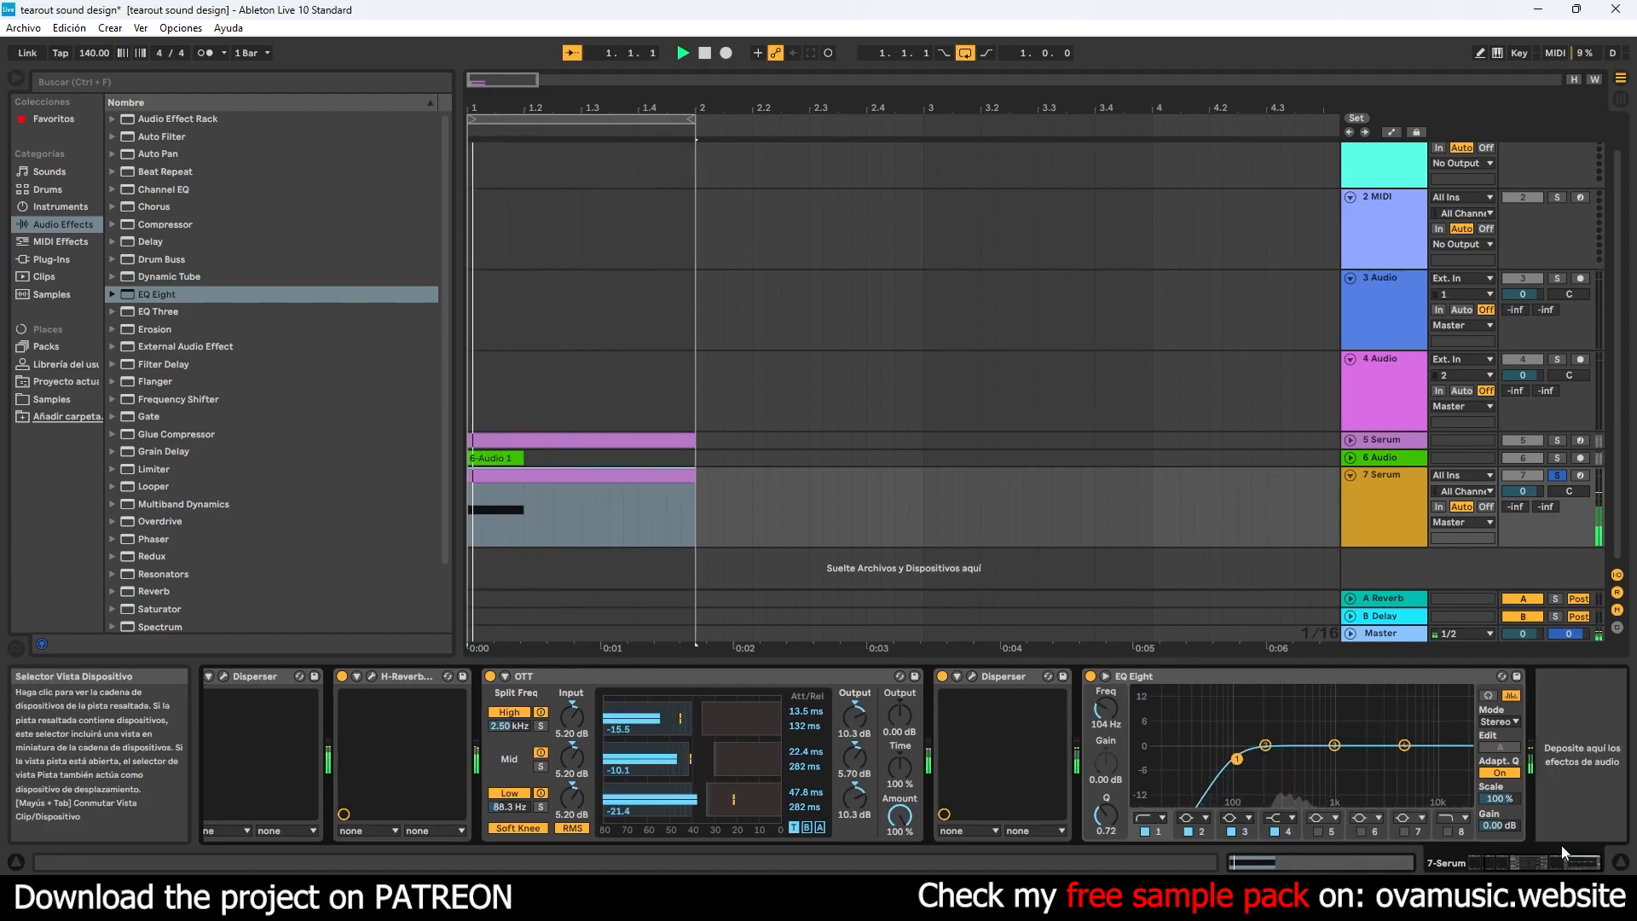
- Add kHs Formant Filter after EQ Eight, move its vowel point to the far right at mid-height, and close its window
left_click(59, 259)
key("space")
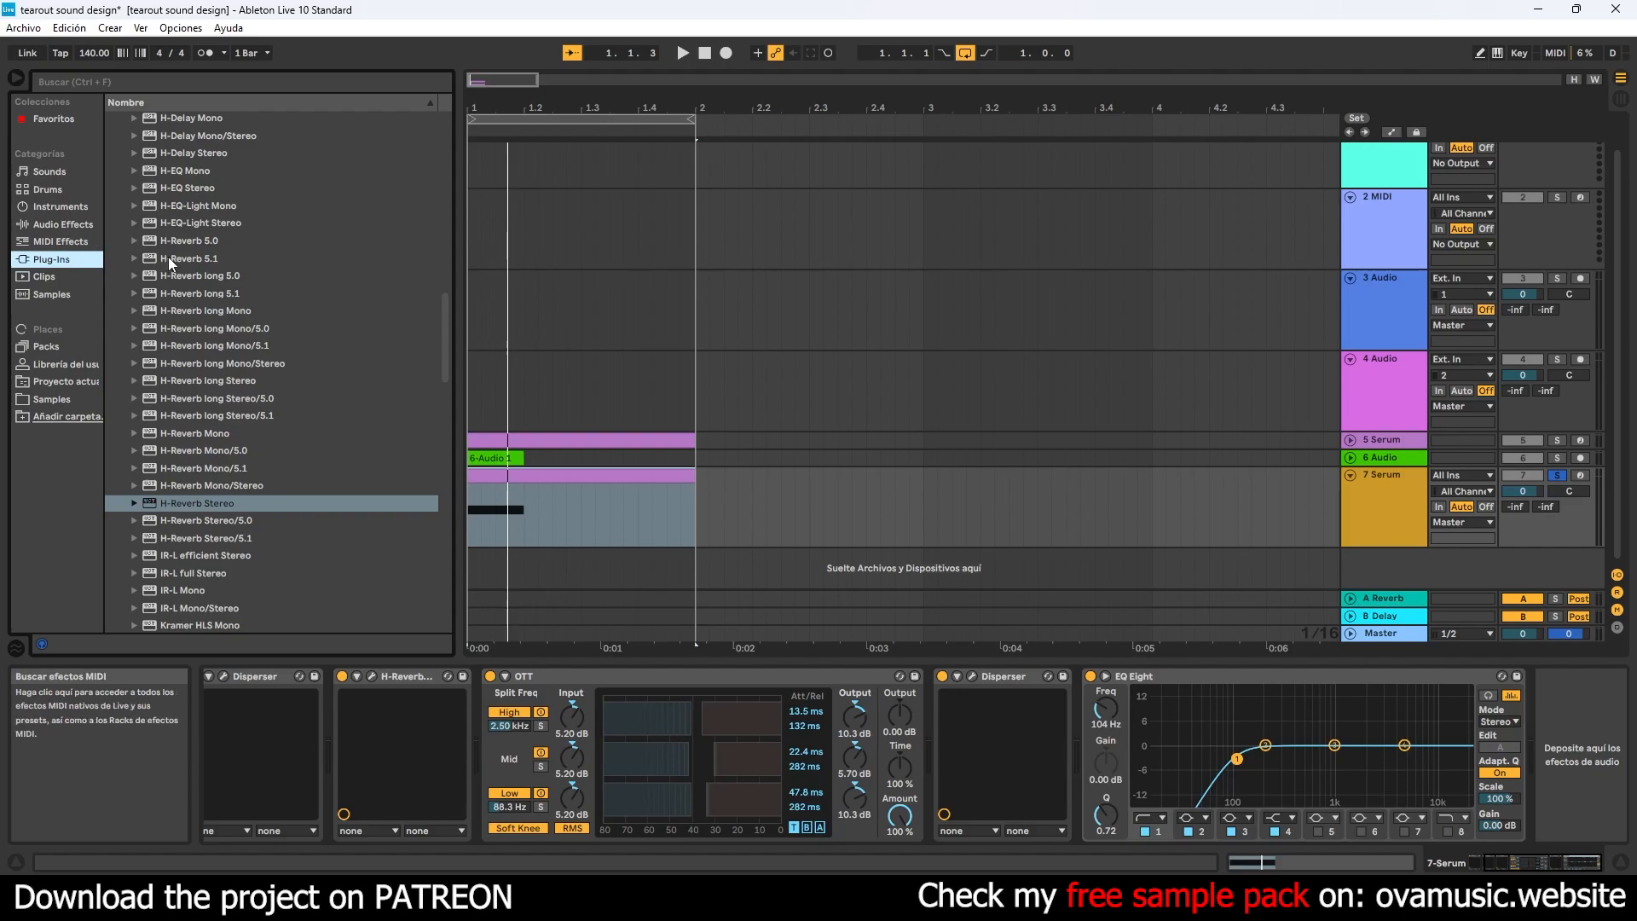
left_click_drag(442, 340, 434, 152)
left_click(117, 501)
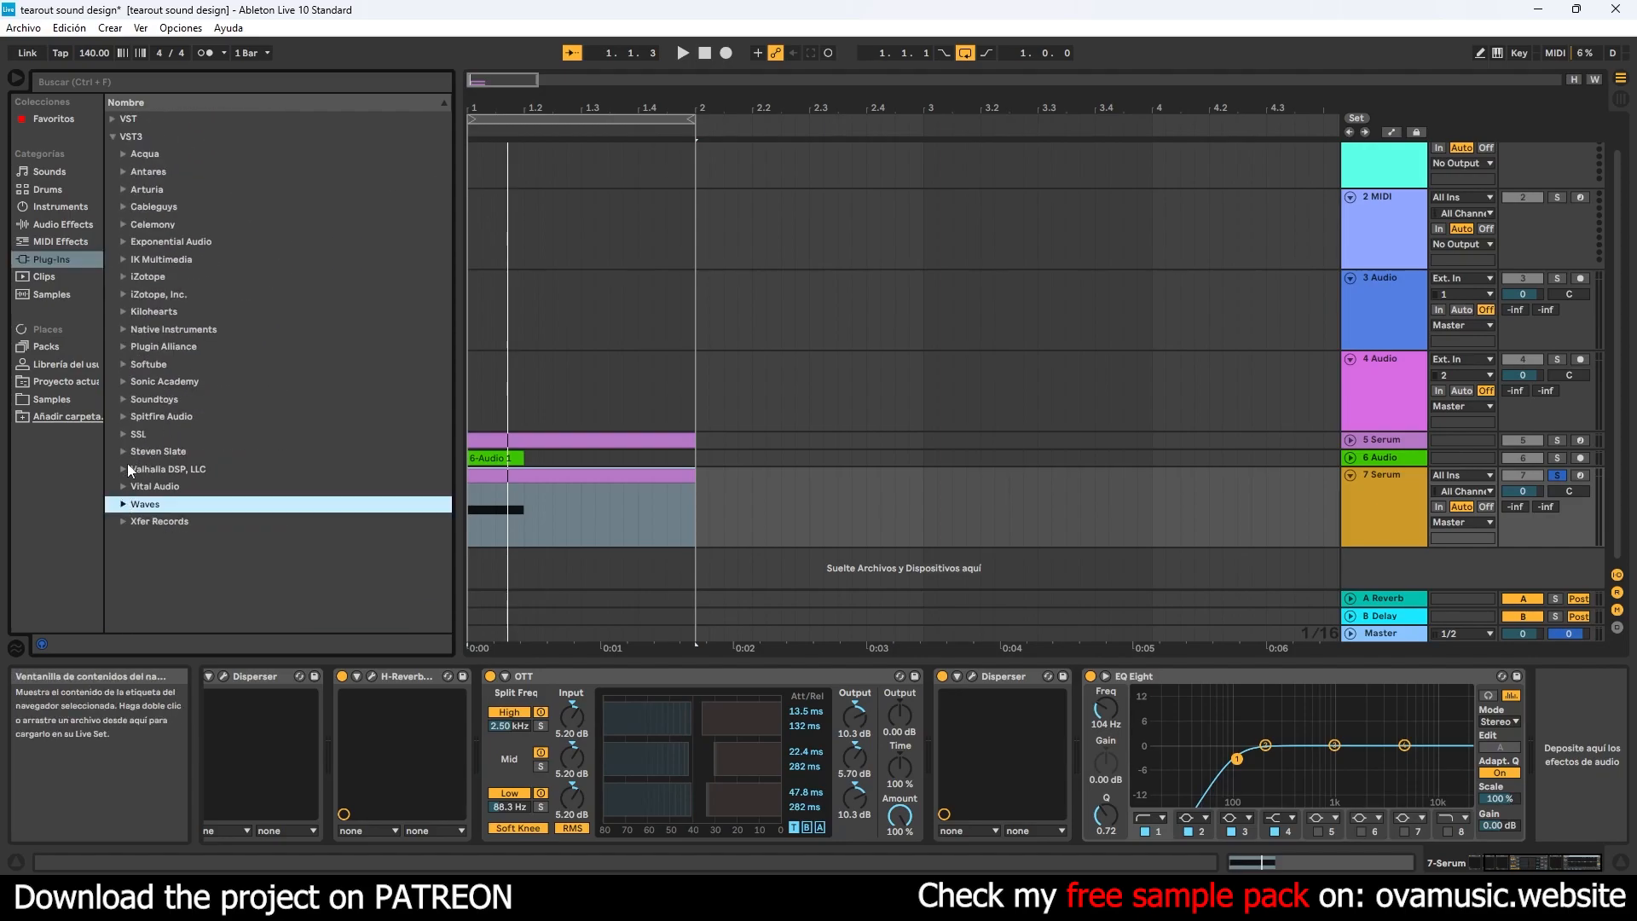
left_click(123, 312)
scroll(233, 391, "down", 4)
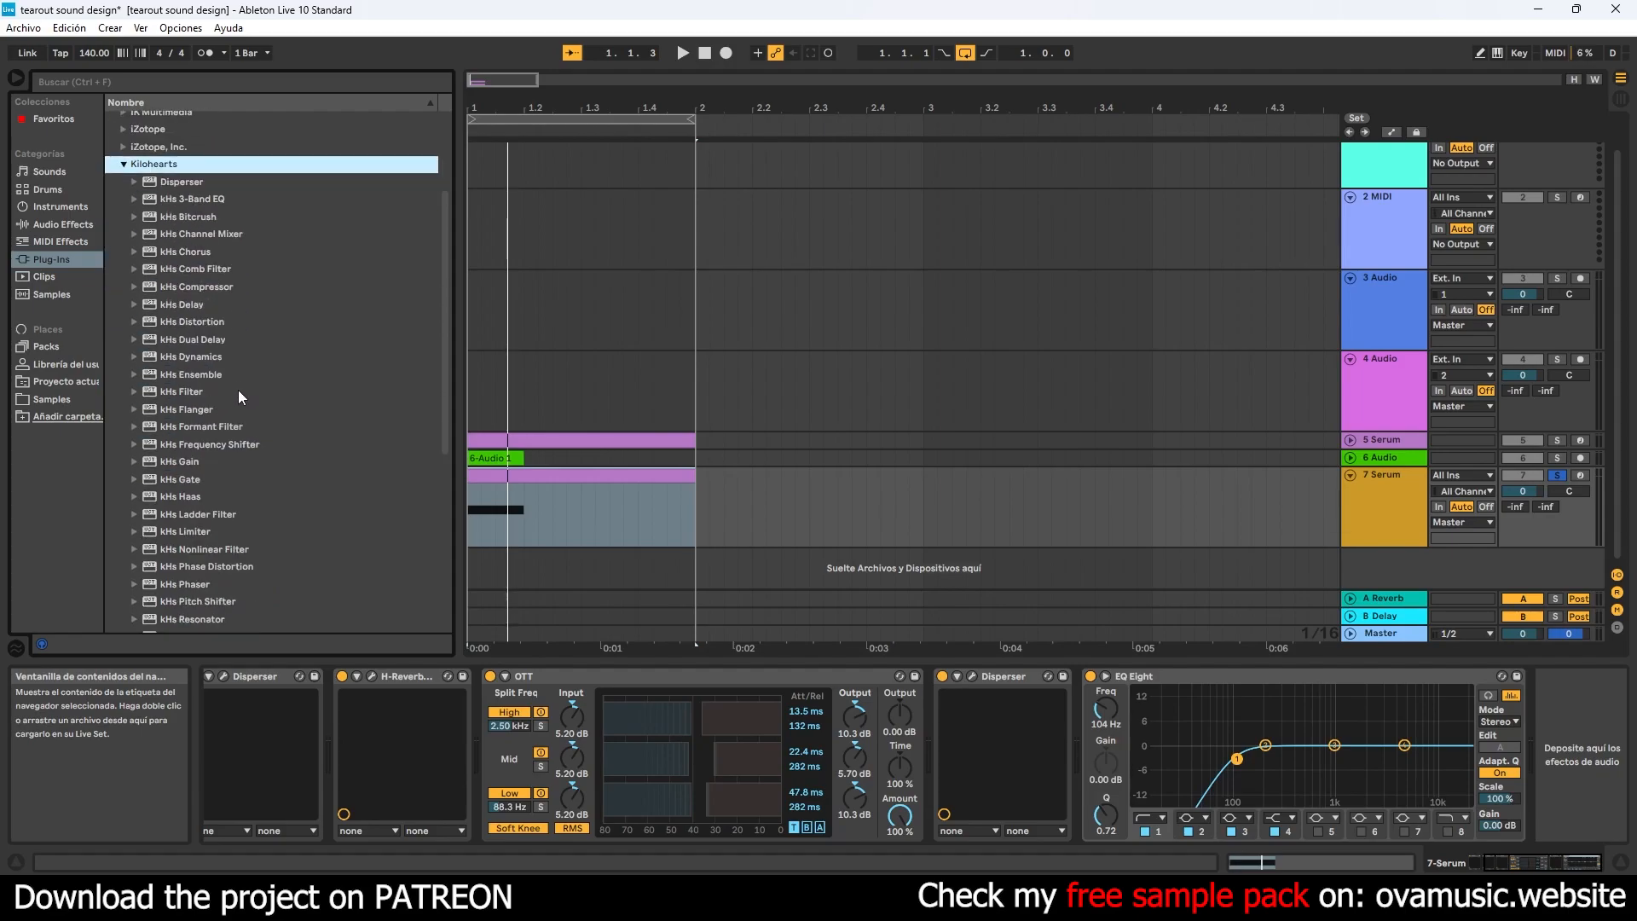
left_click(214, 429)
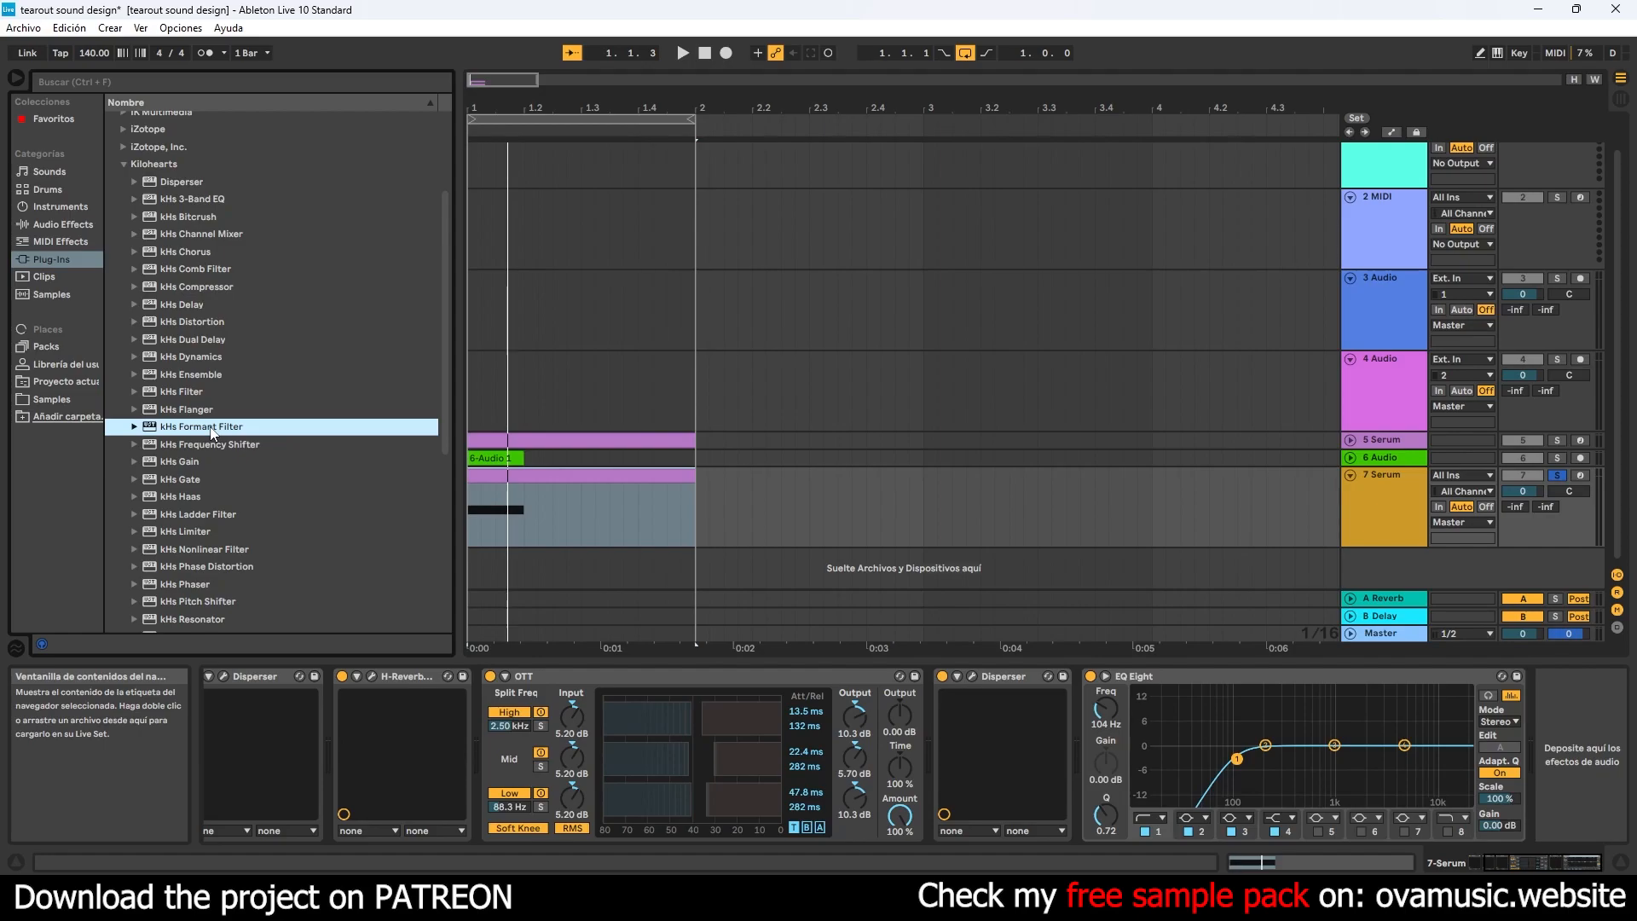
double_click(209, 427)
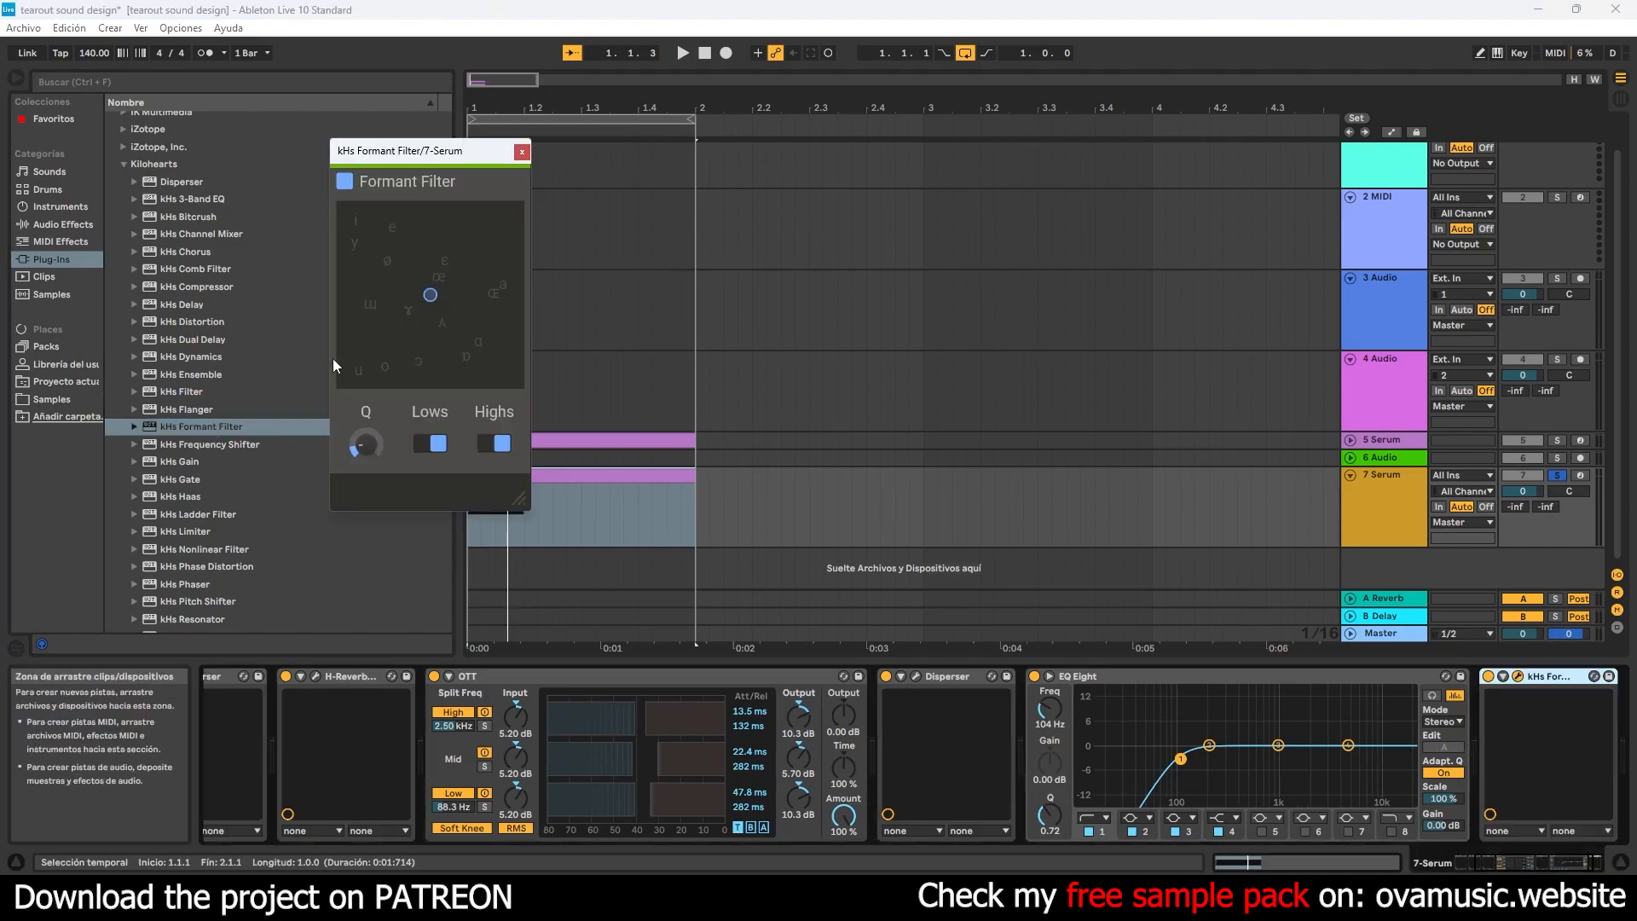
left_click_drag(431, 300, 560, 295)
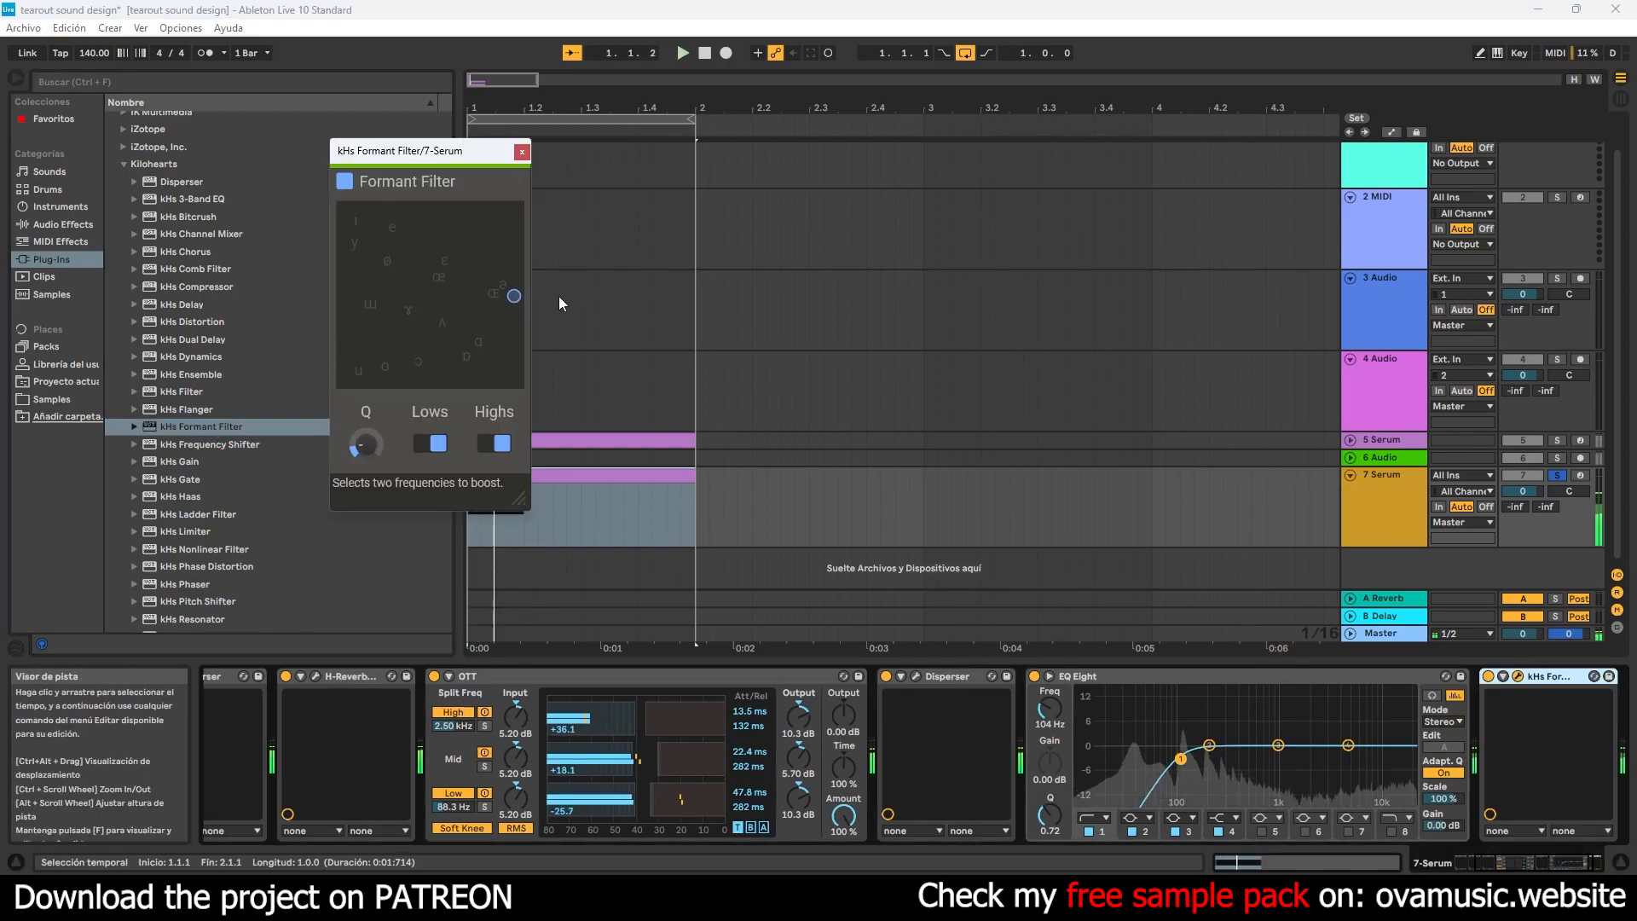
left_click(522, 152)
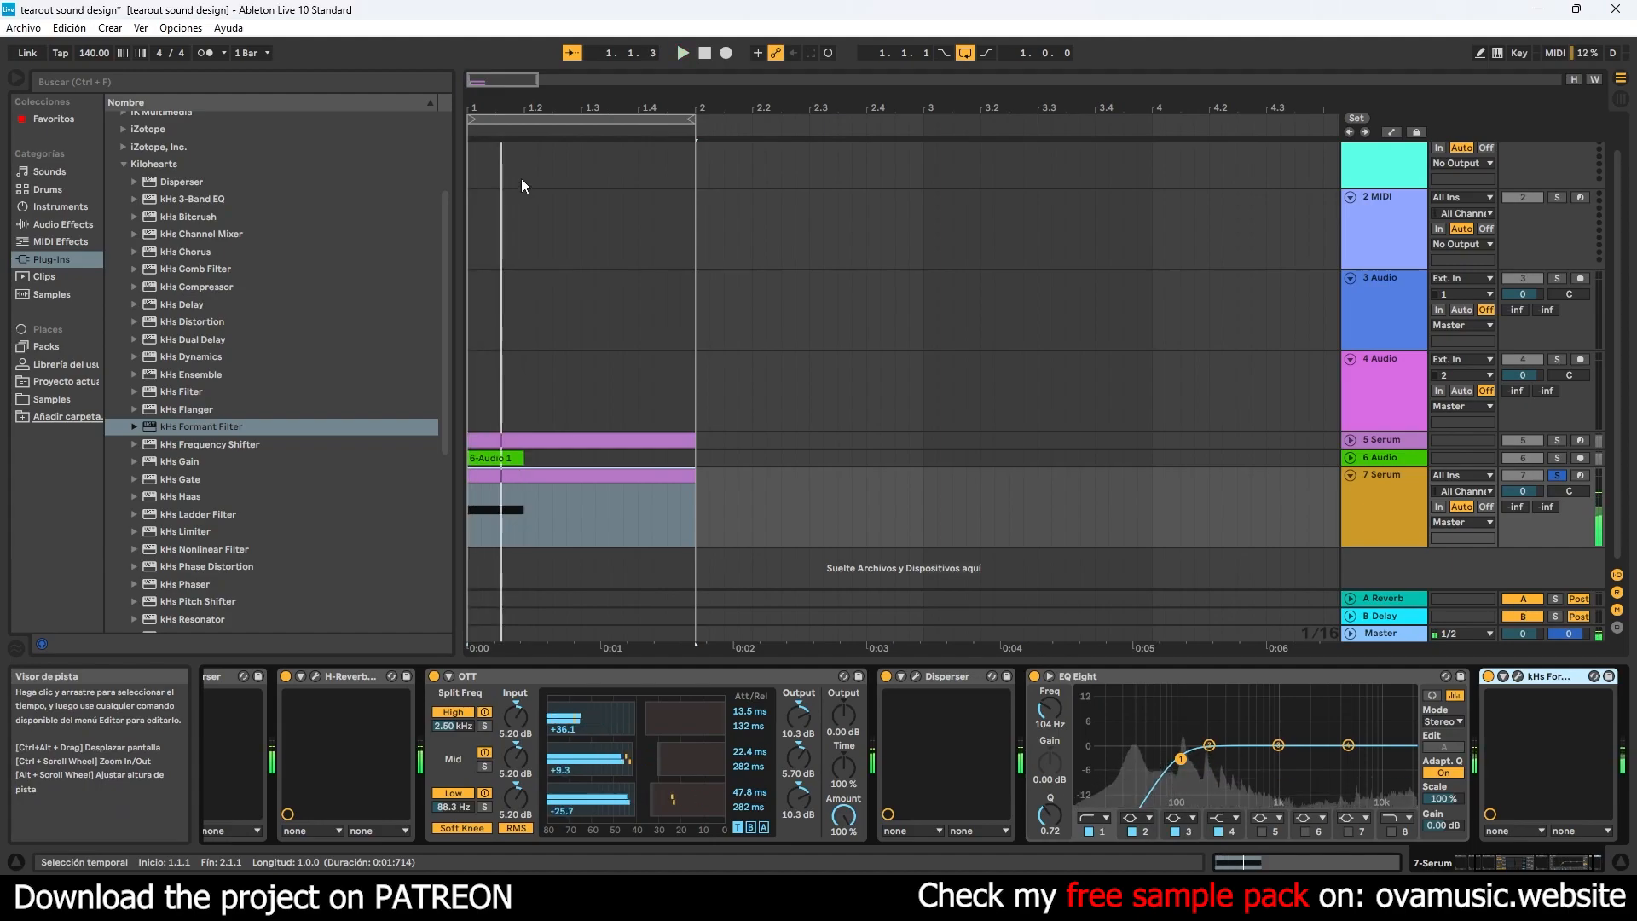
- Add Acqua's LIFT3-MAST after the Formant Filter, adjust its input and high shelf while the sound plays, and close its window
left_click(124, 163)
left_click(121, 161)
scroll(226, 420, "down", 15)
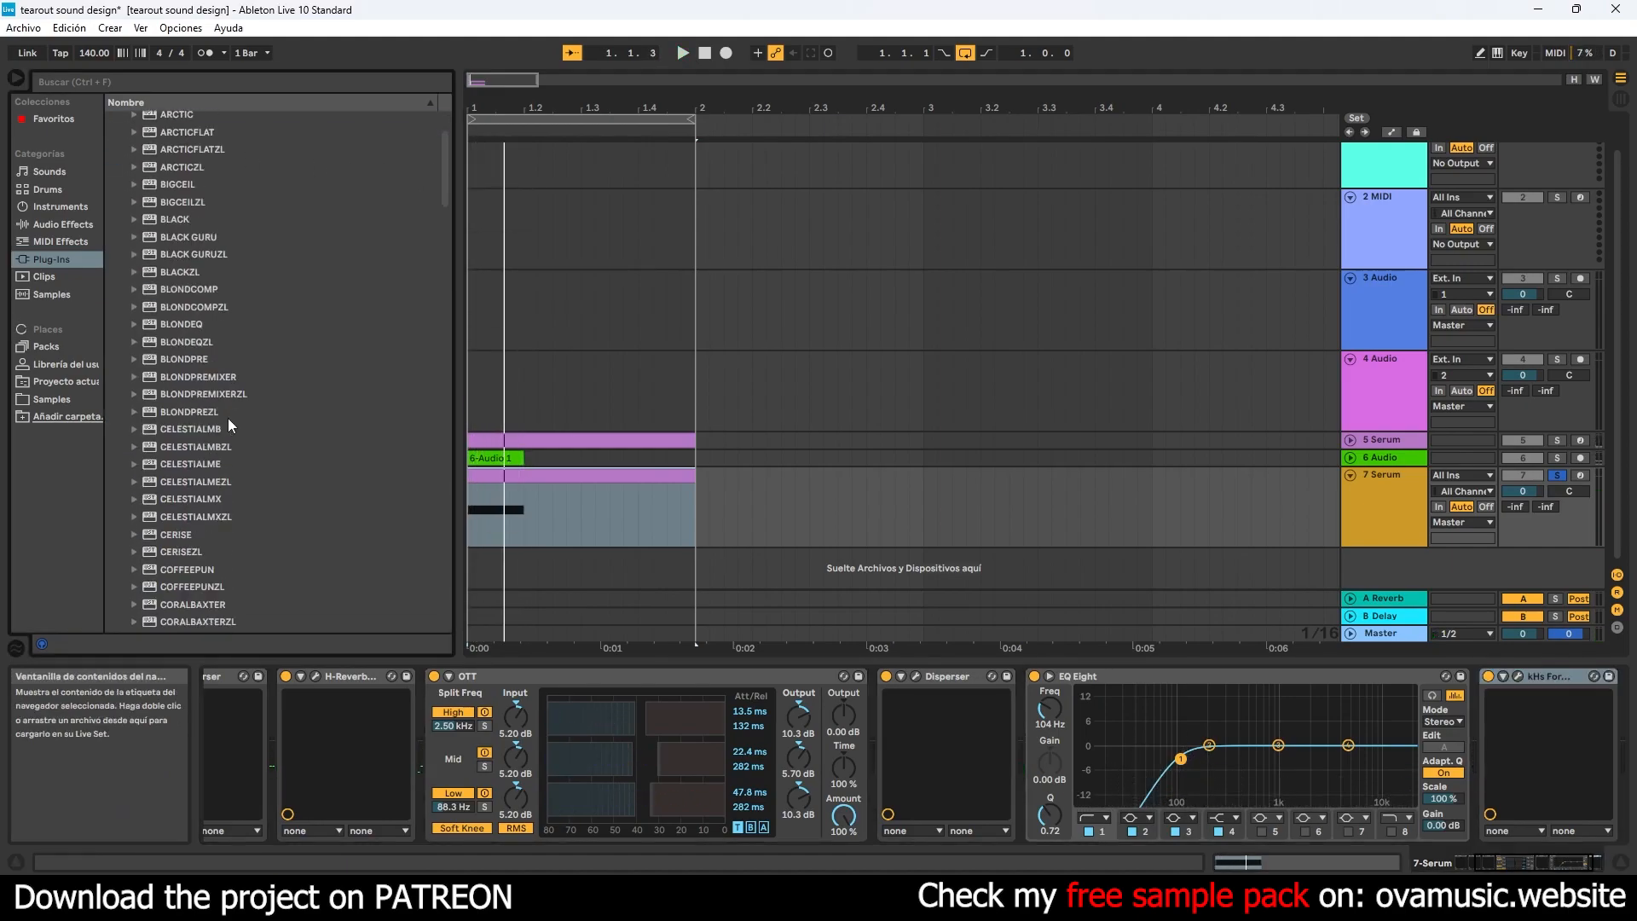
scroll(223, 421, "down", 5)
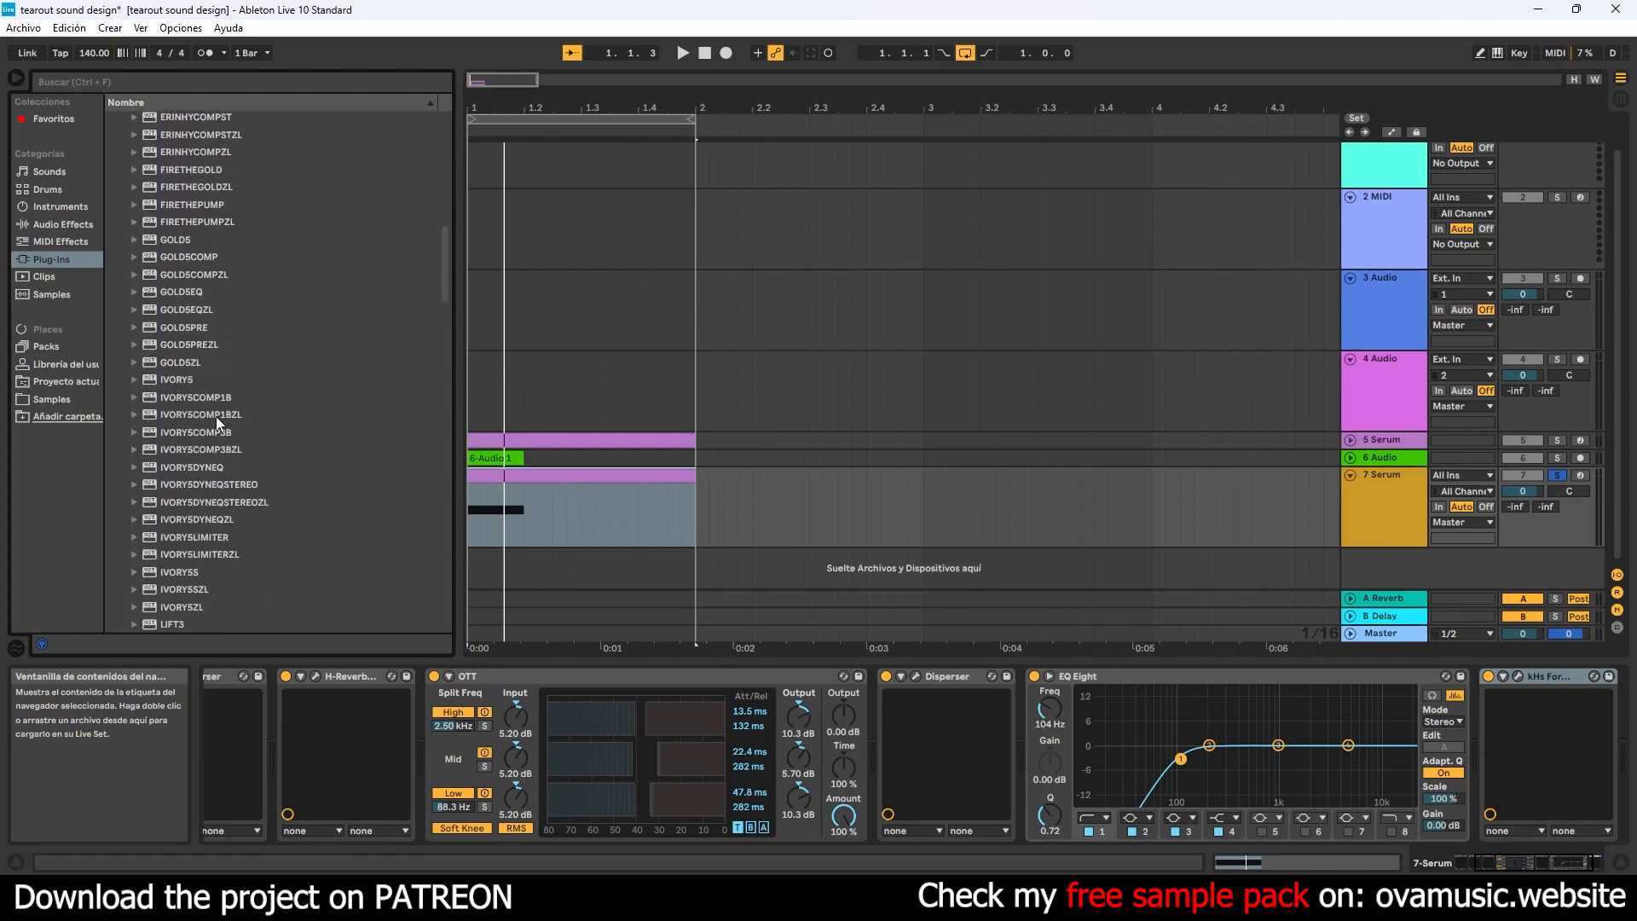
left_click_drag(174, 495, 1615, 742)
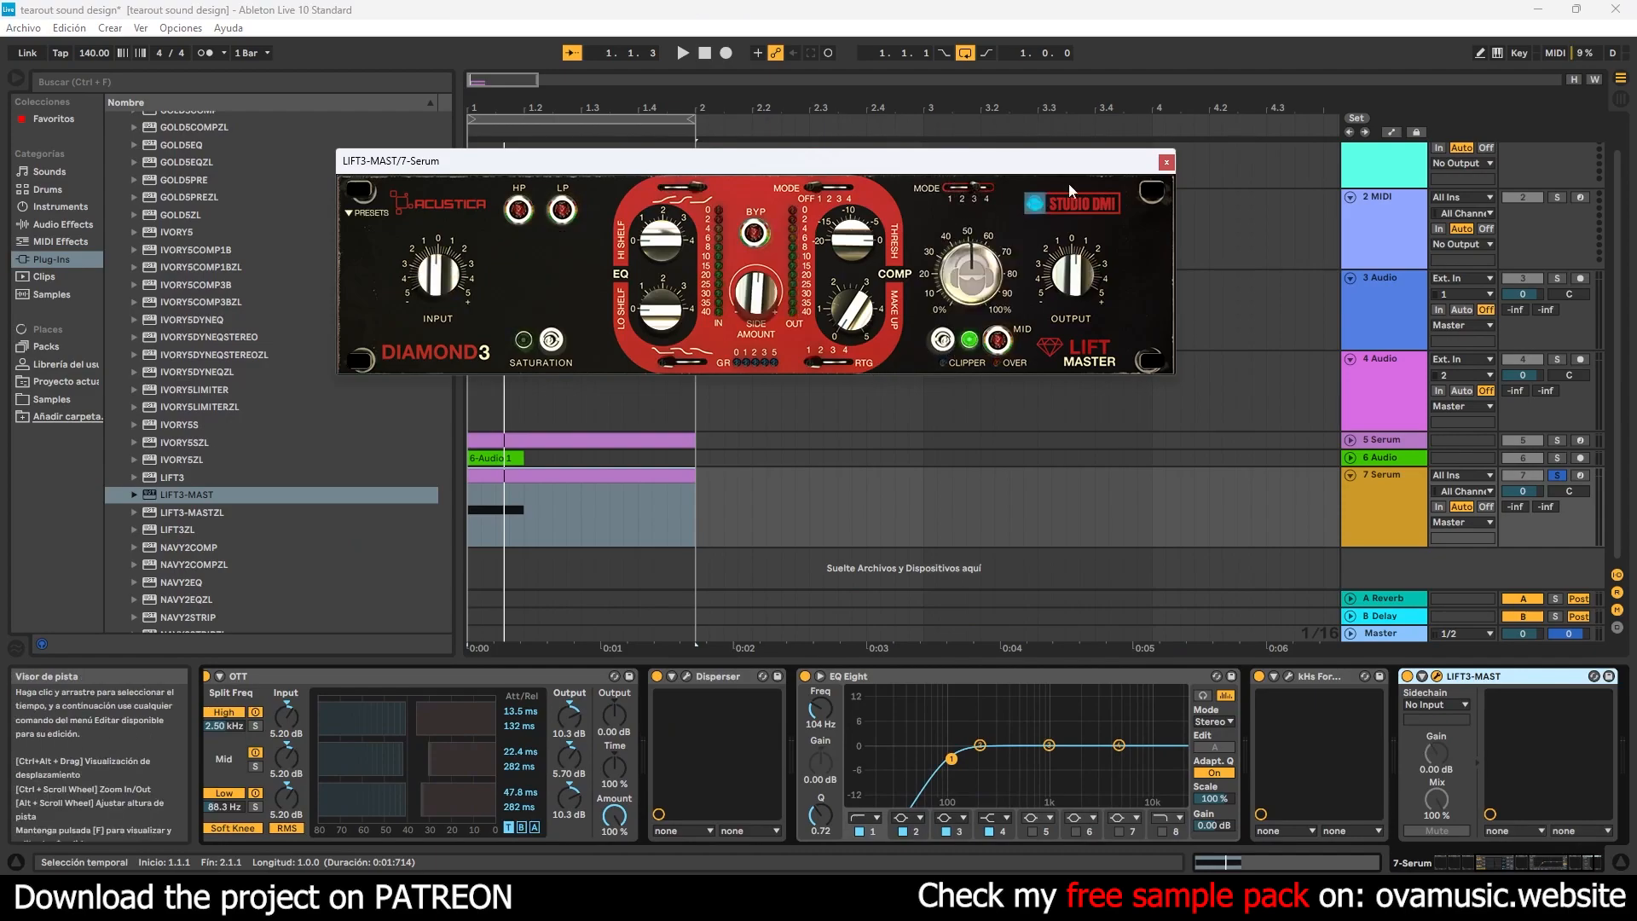
key("space")
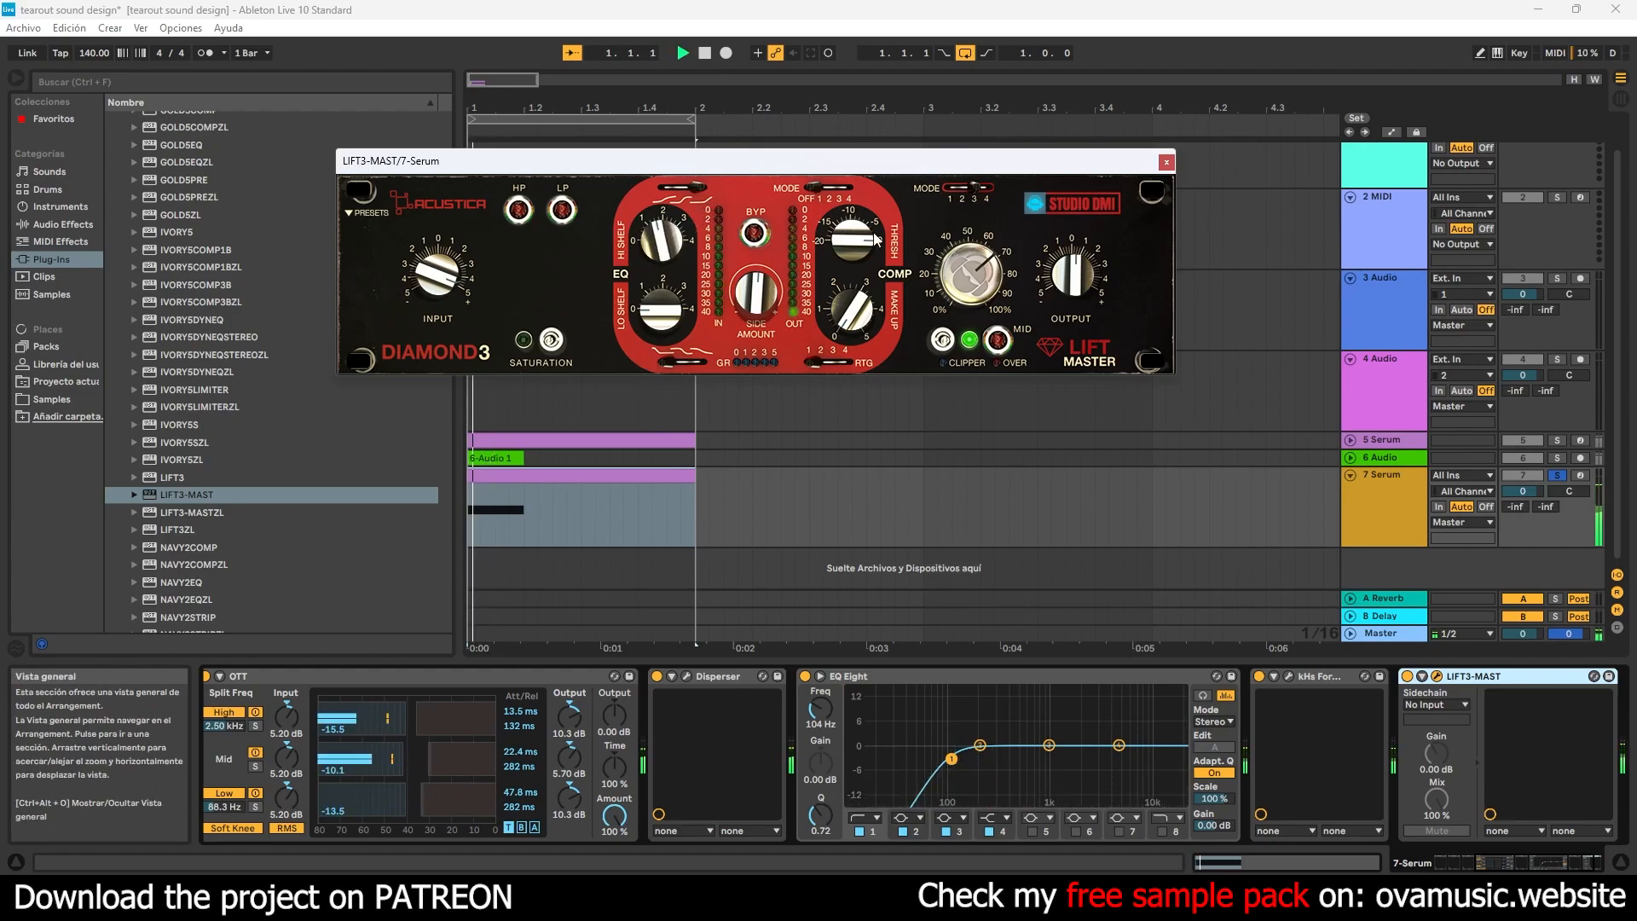
left_click(1166, 163)
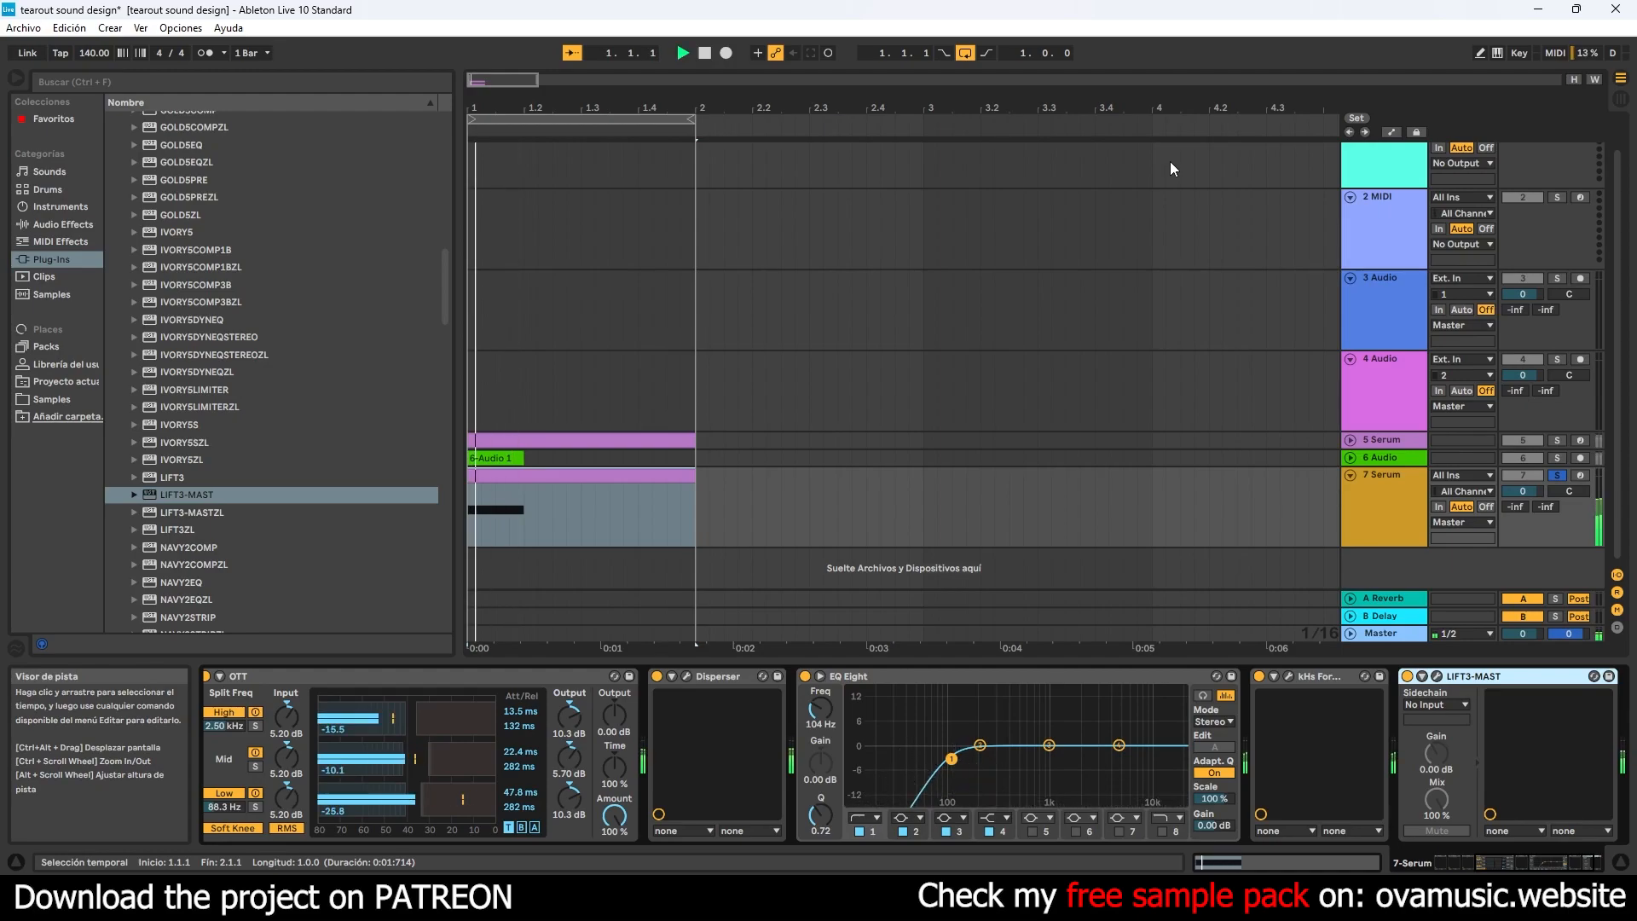
- Add kHs Frequency Shifter from the Kilohearts plug-ins after LIFT3-MAST on the 7 Serum track
left_click(59, 226)
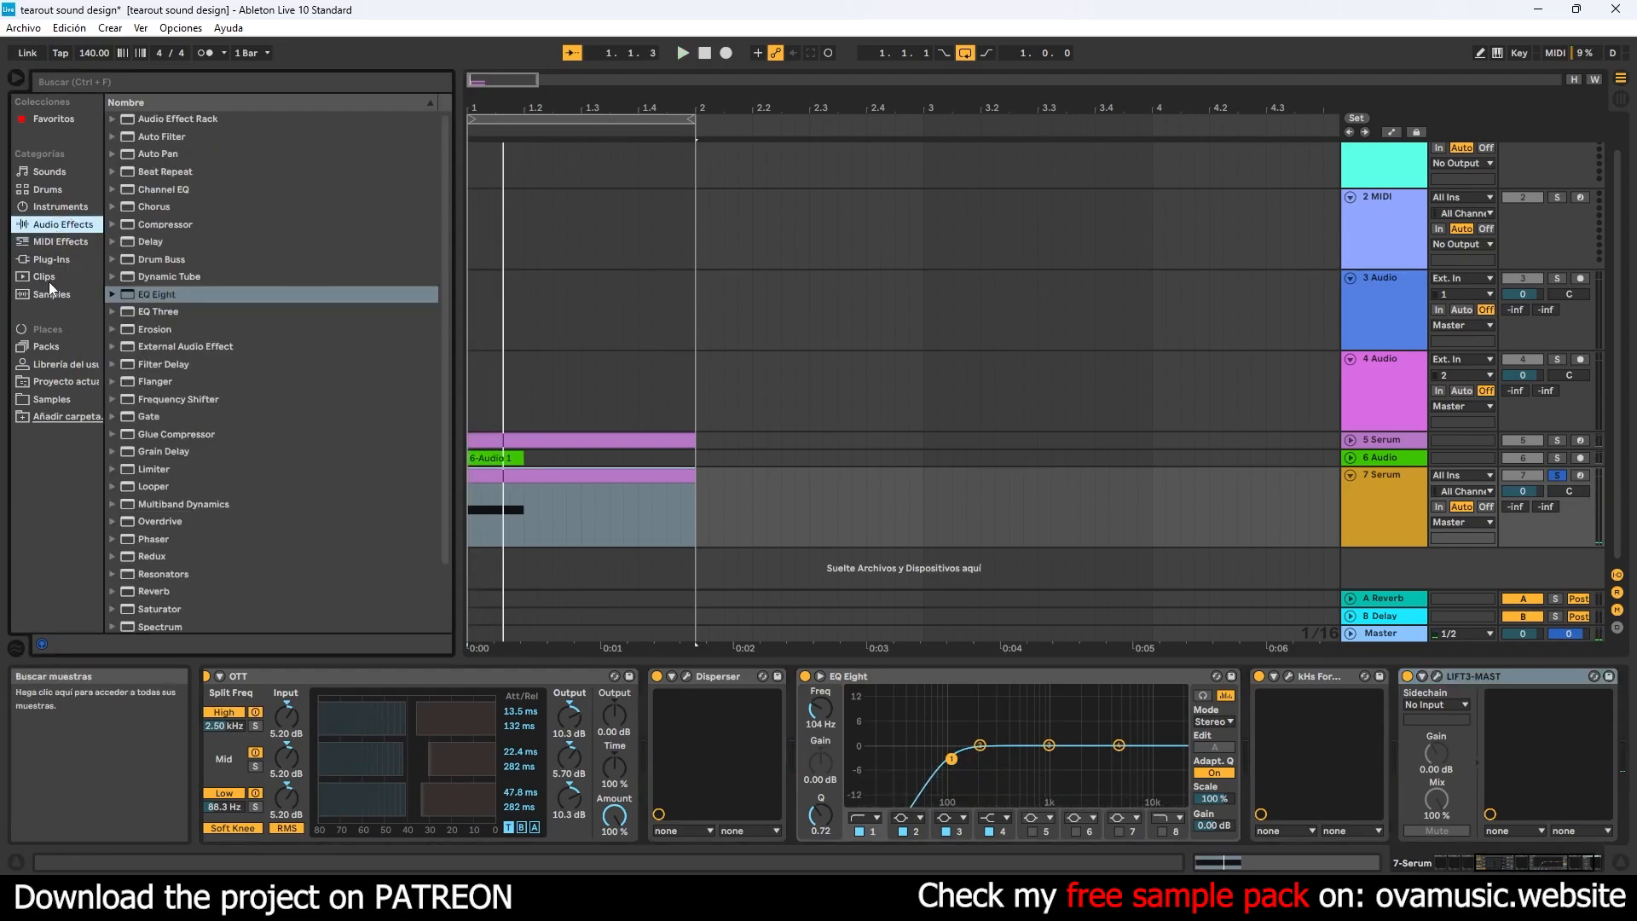
left_click(51, 259)
left_click_drag(455, 306, 459, 112)
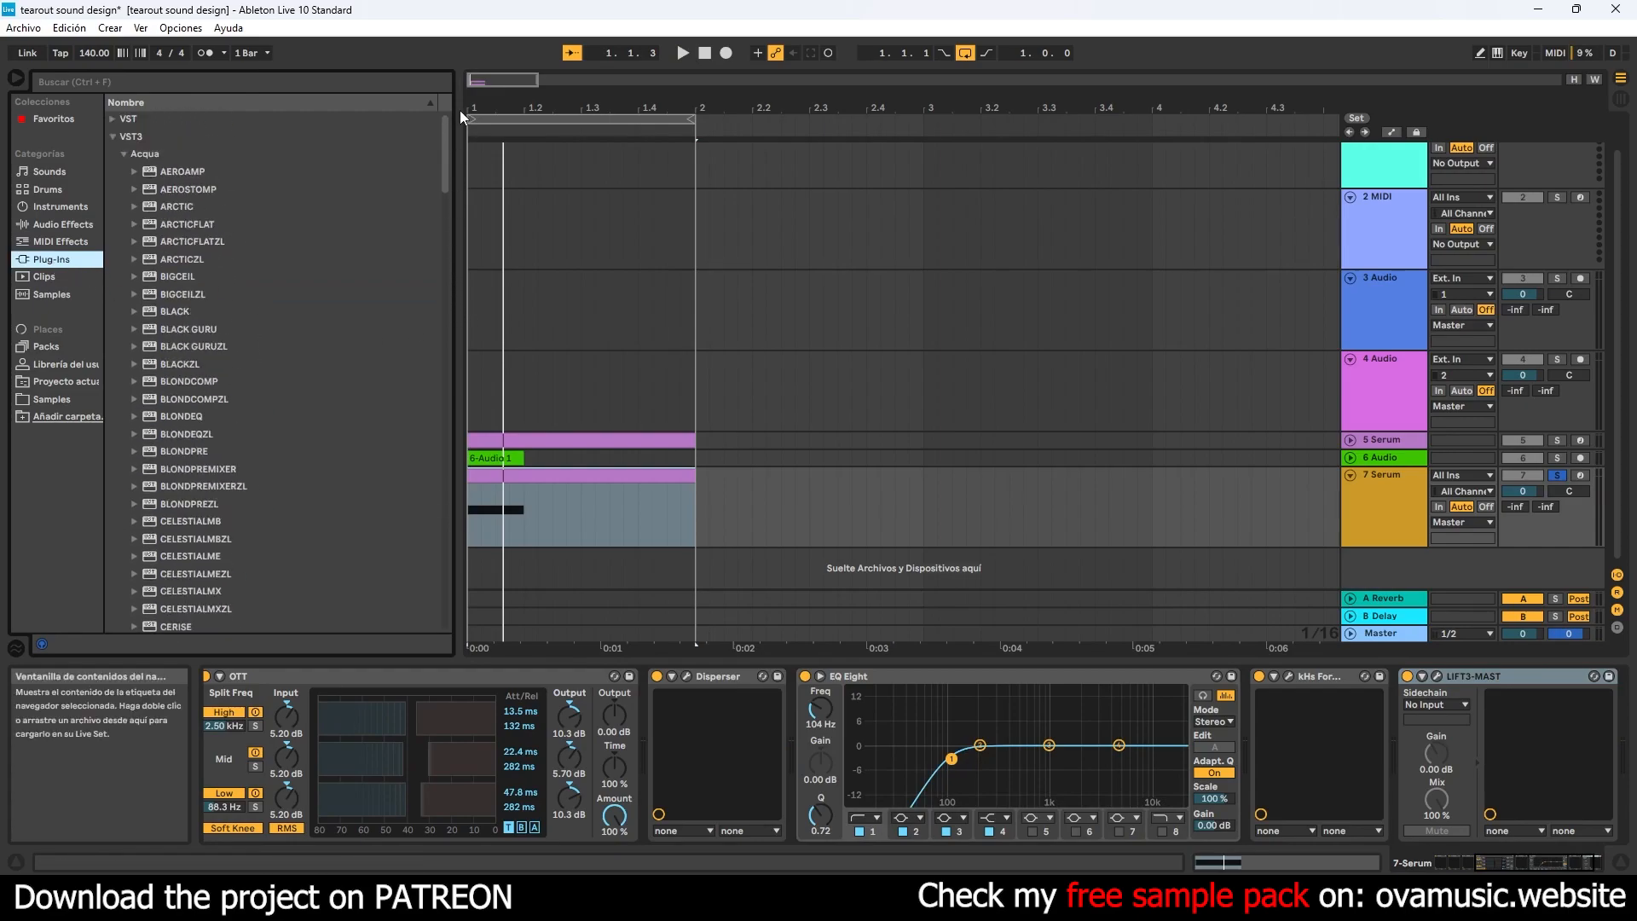
left_click(125, 154)
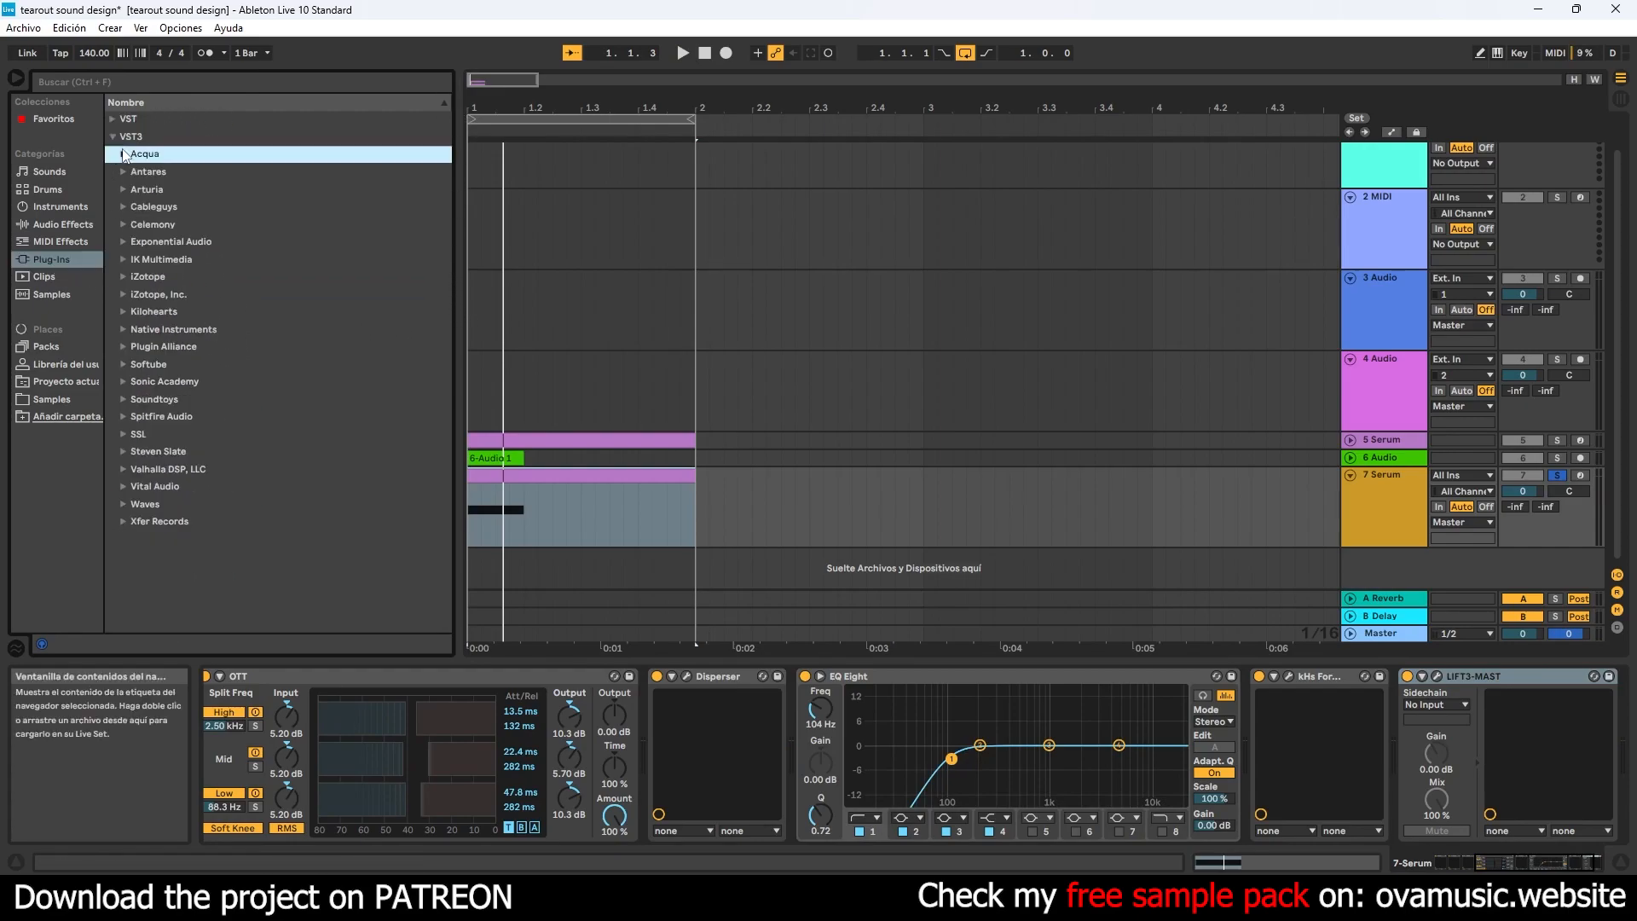
left_click(123, 312)
scroll(300, 418, "down", 3)
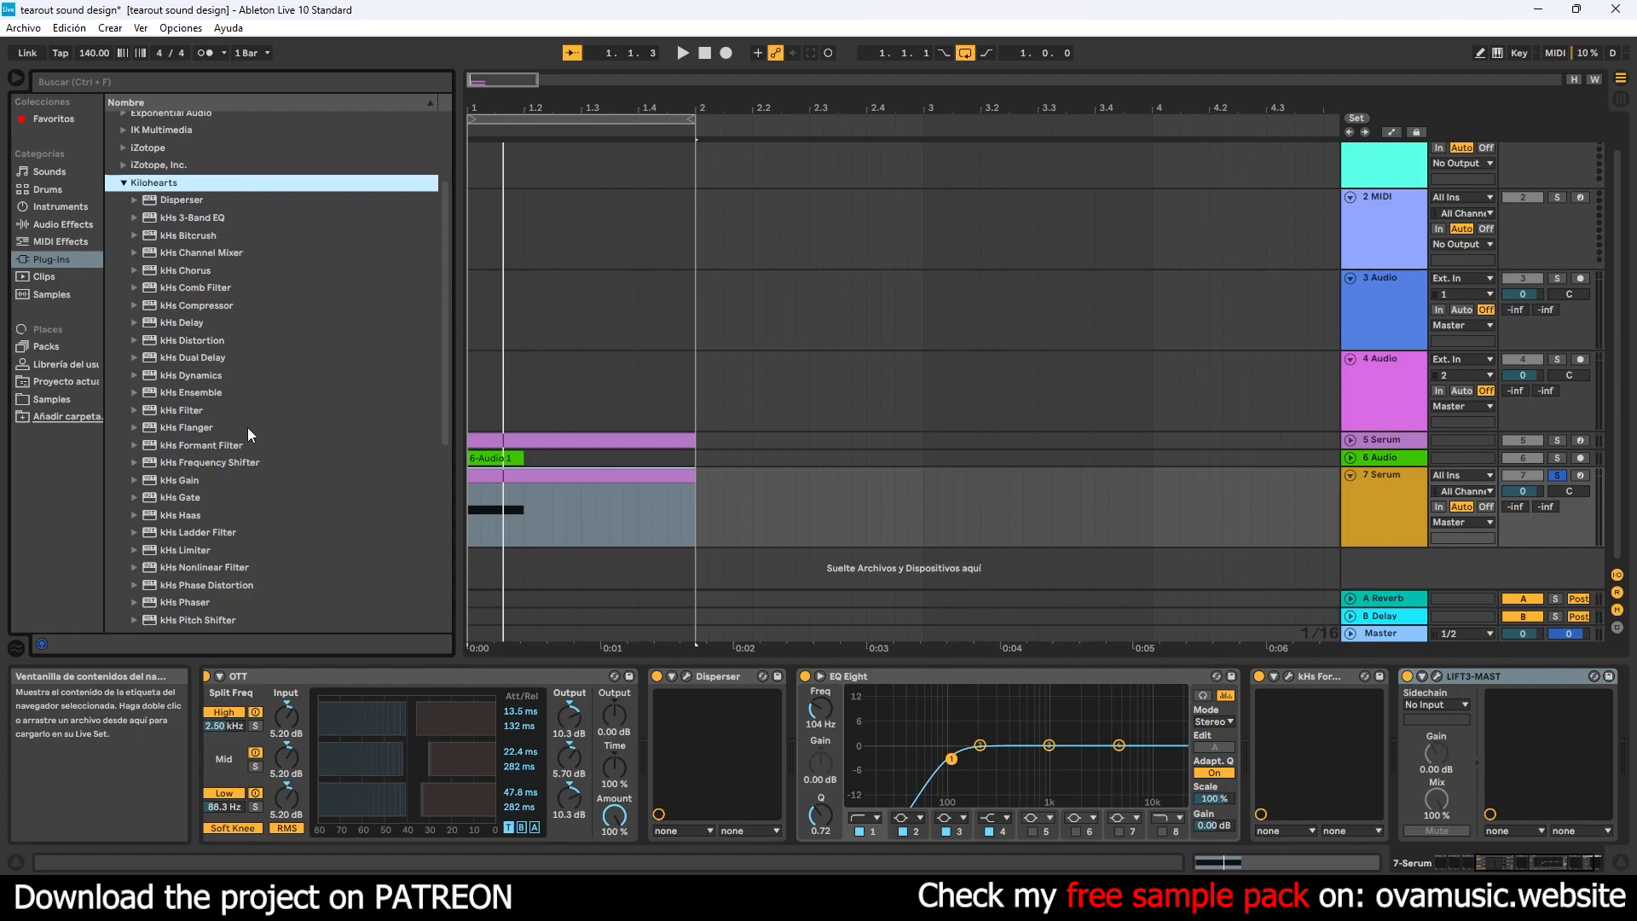
double_click(210, 463)
- Sweep the Frequency Shifter's amount while auditioning the sound and set it to −36.7 Hz
key("space")
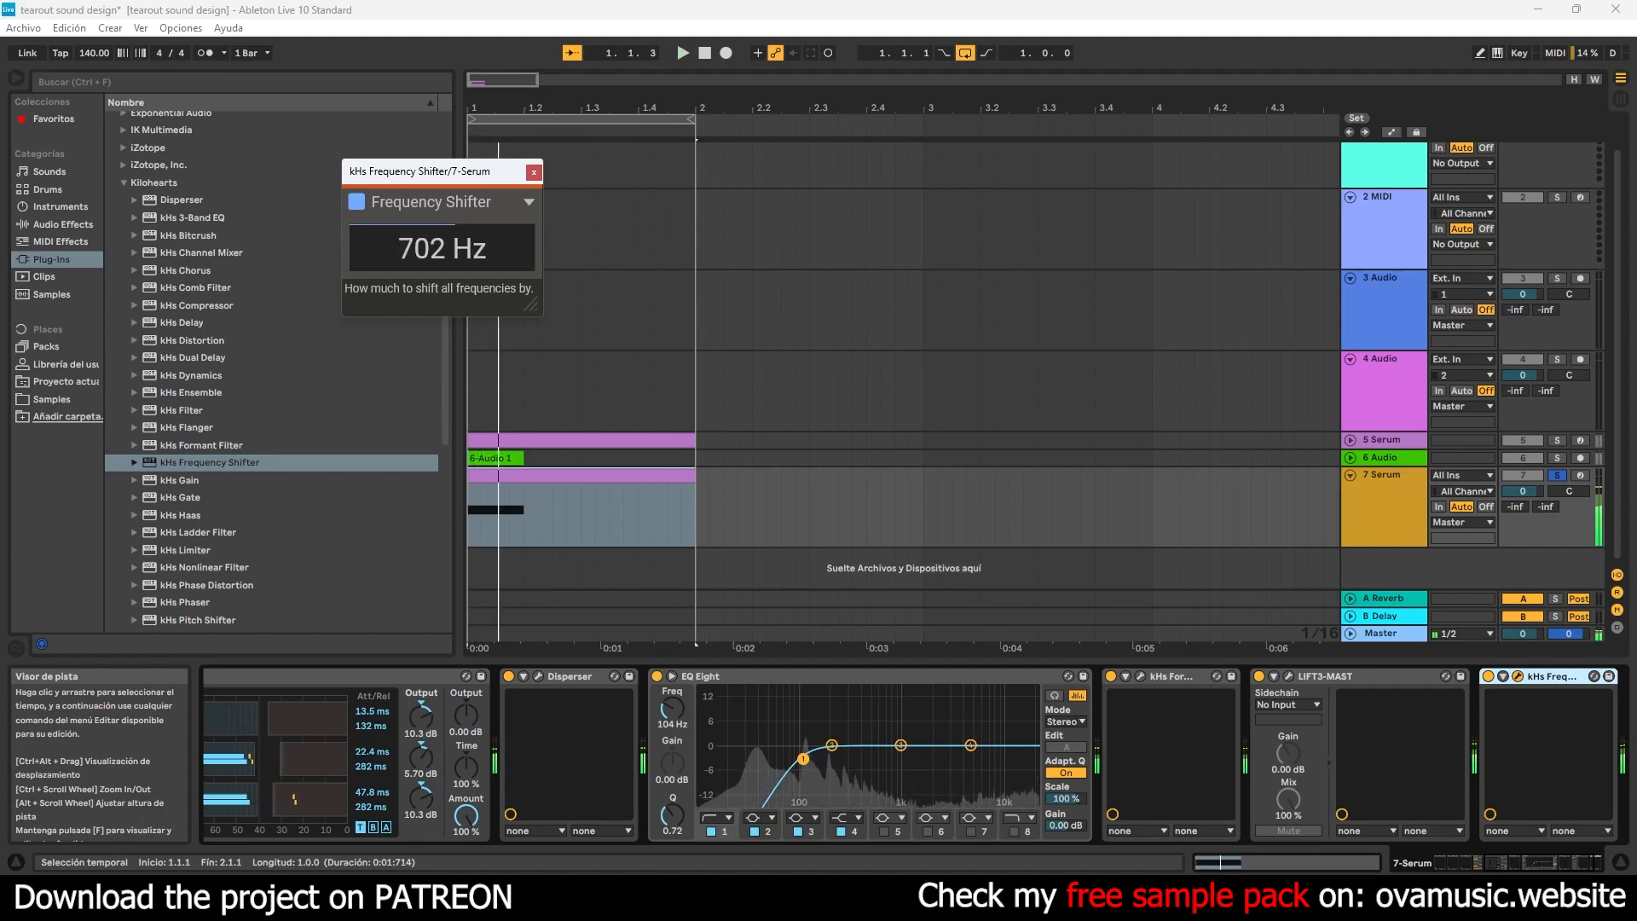
left_click_drag(441, 248, 442, 220)
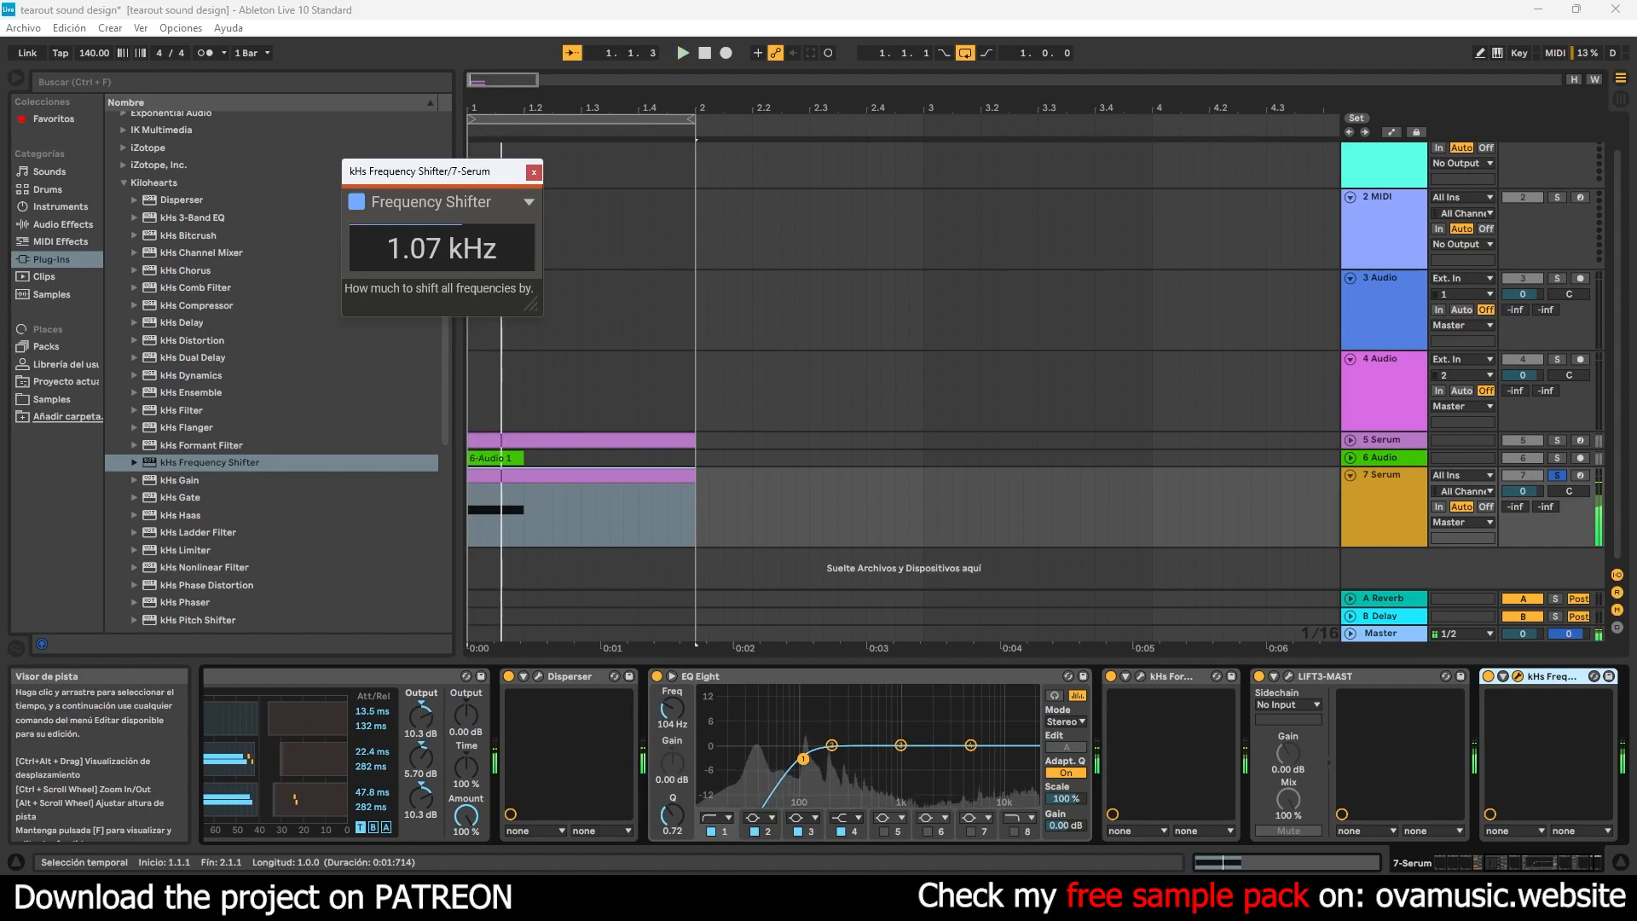
left_click_drag(442, 220, 442, 253)
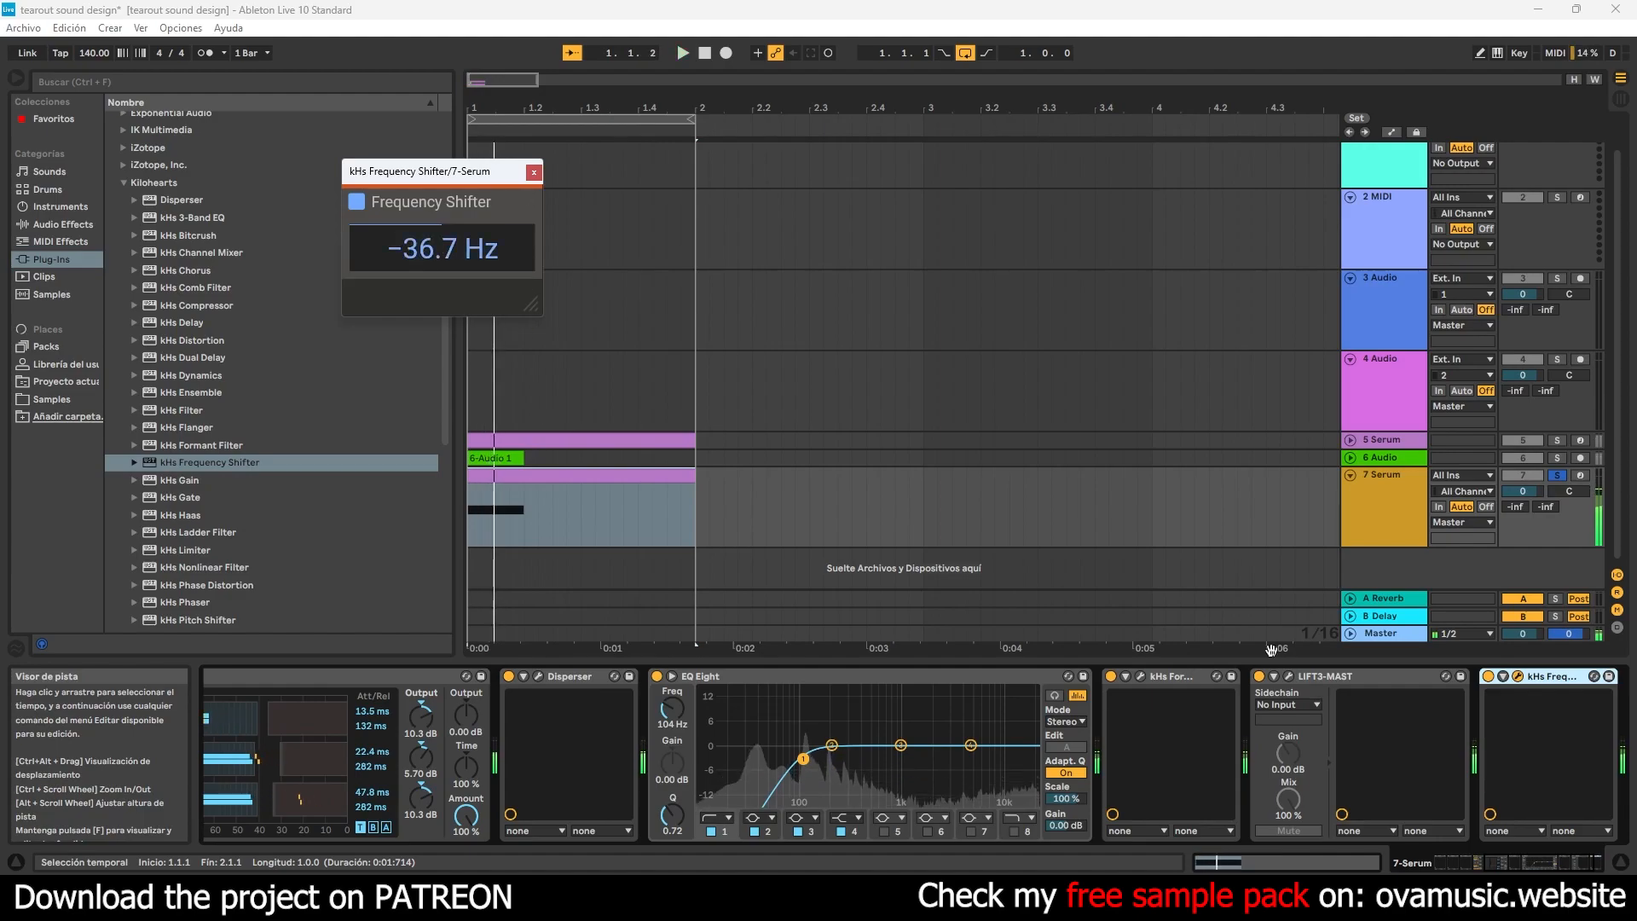
- Delete the Frequency Shifter from the 7 Serum track and audition the layer together with 6 Audio before soloing 7 Serum alone
right_click(1570, 681)
left_click(1422, 775)
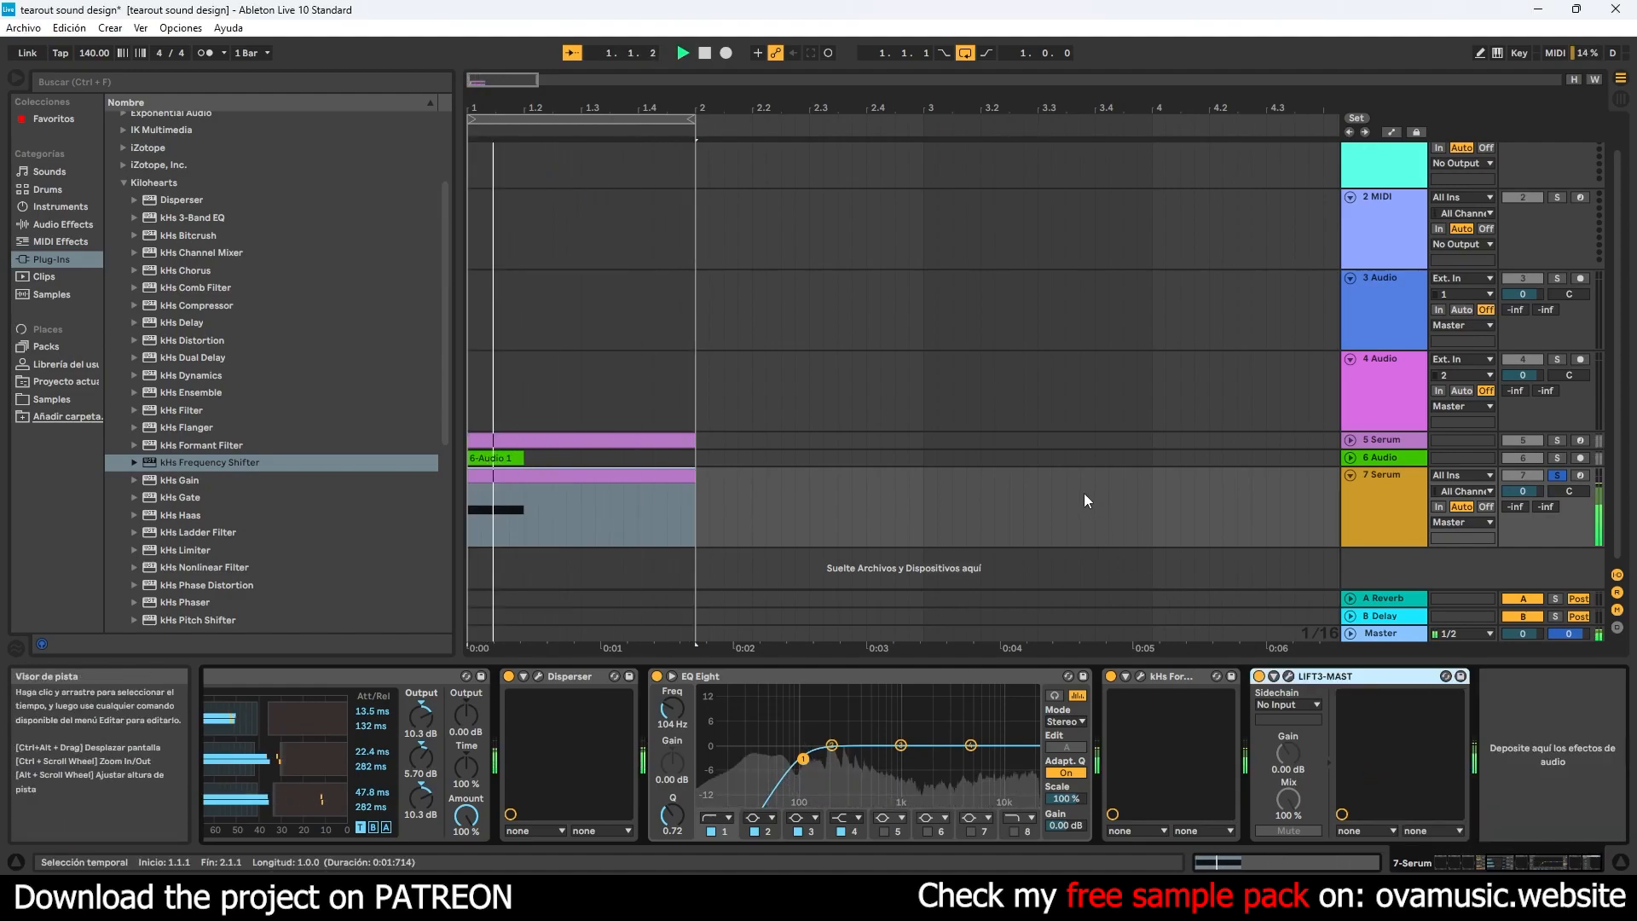
left_click(1513, 867)
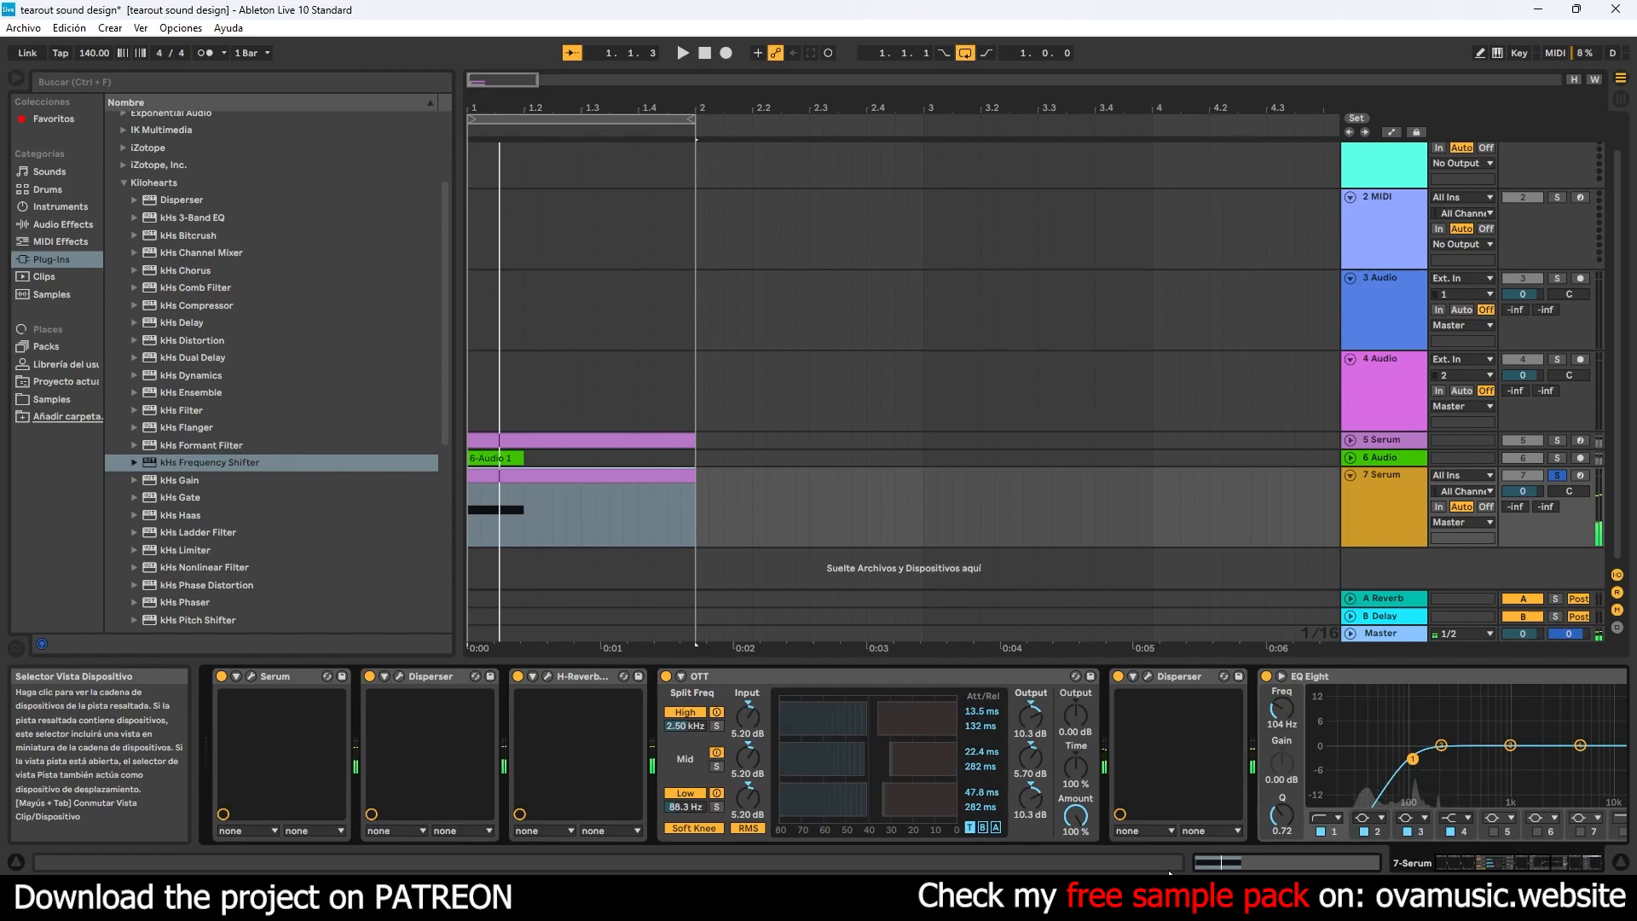
left_click(1558, 459)
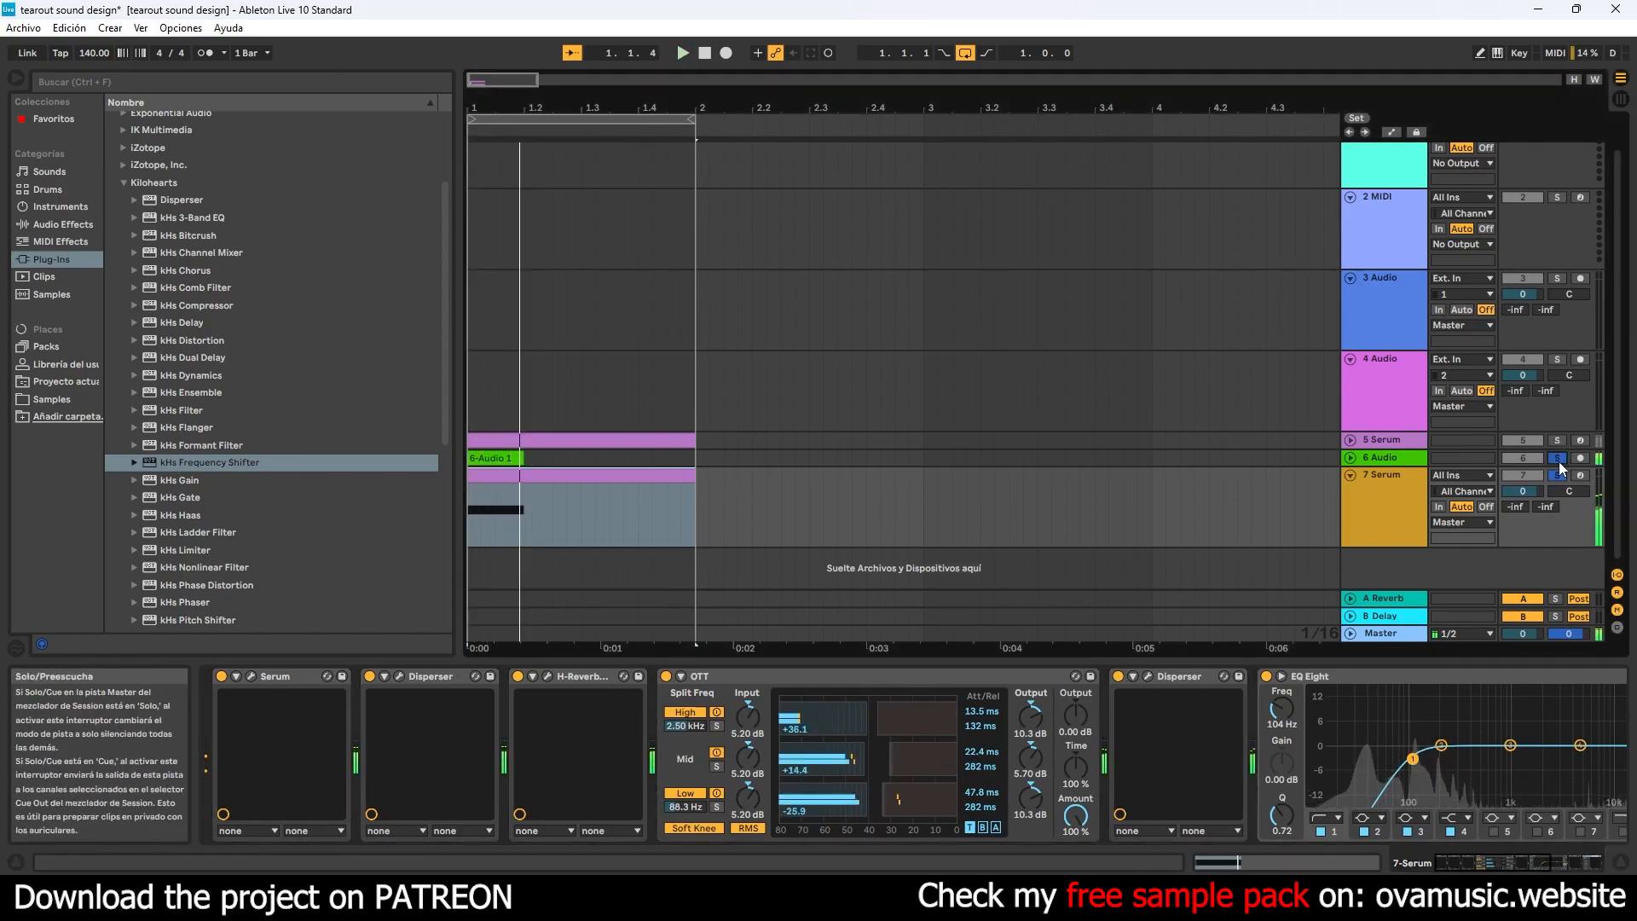
left_click(1558, 475)
- Open Serum on the 7 Serum track, reshape LFO 1's falling curve, and adjust the Distortion effect's drive
left_click(251, 676)
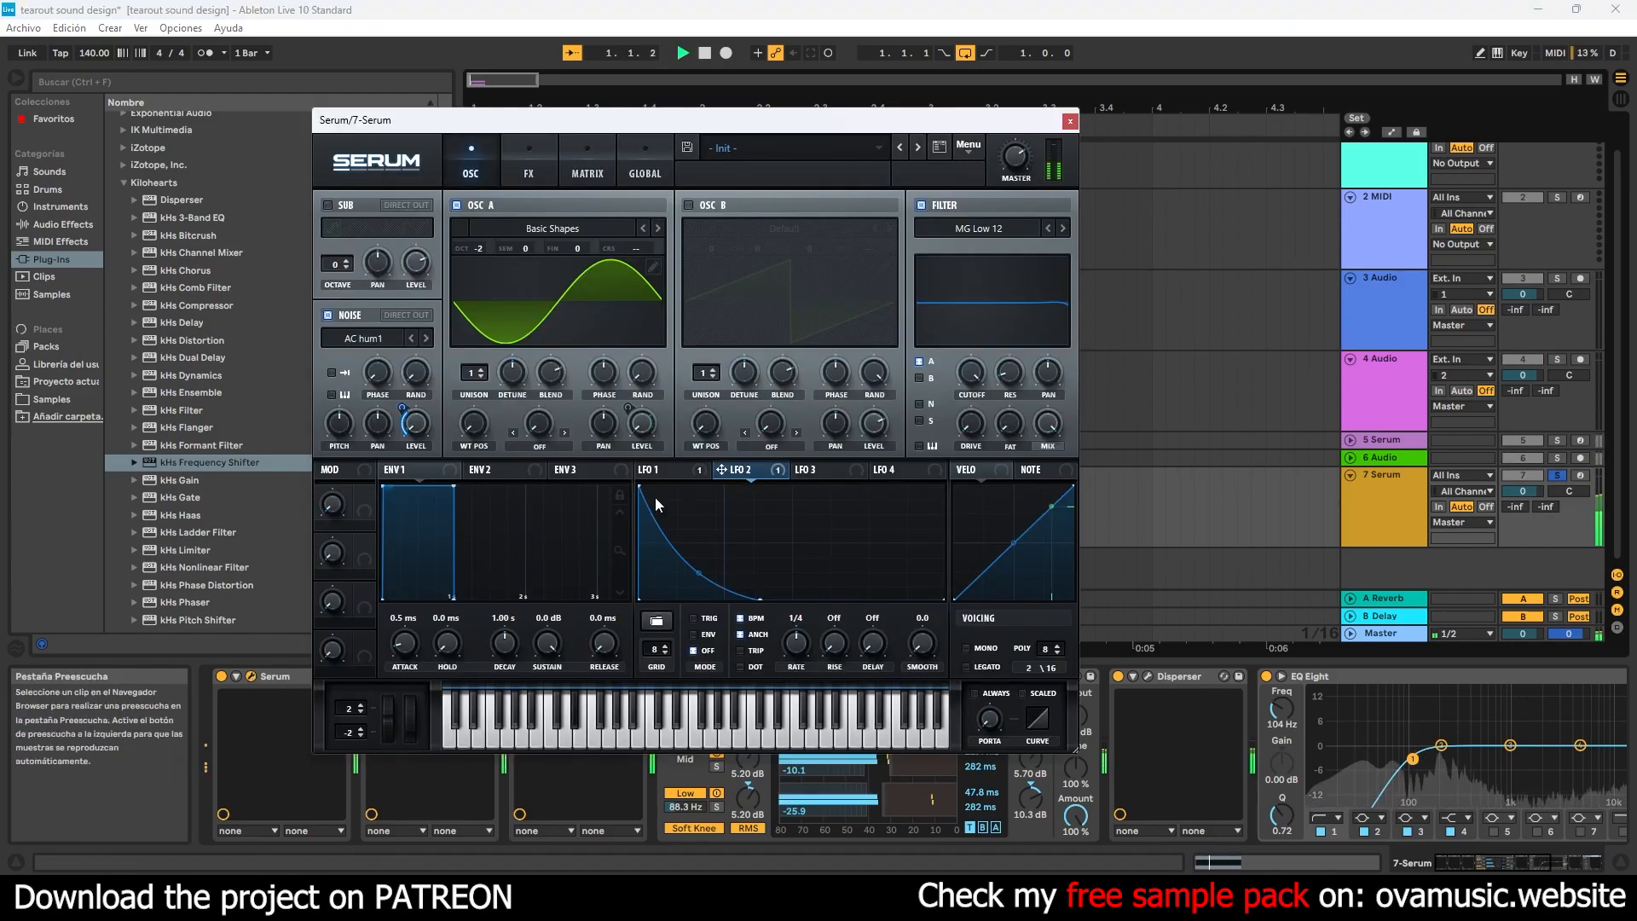
left_click_drag(765, 522, 765, 580)
left_click(529, 167)
mouse_move(877, 224)
left_mouse_down()
mouse_move(880, 205)
mouse_move(878, 229)
mouse_move(884, 205)
mouse_move(887, 219)
left_mouse_up()
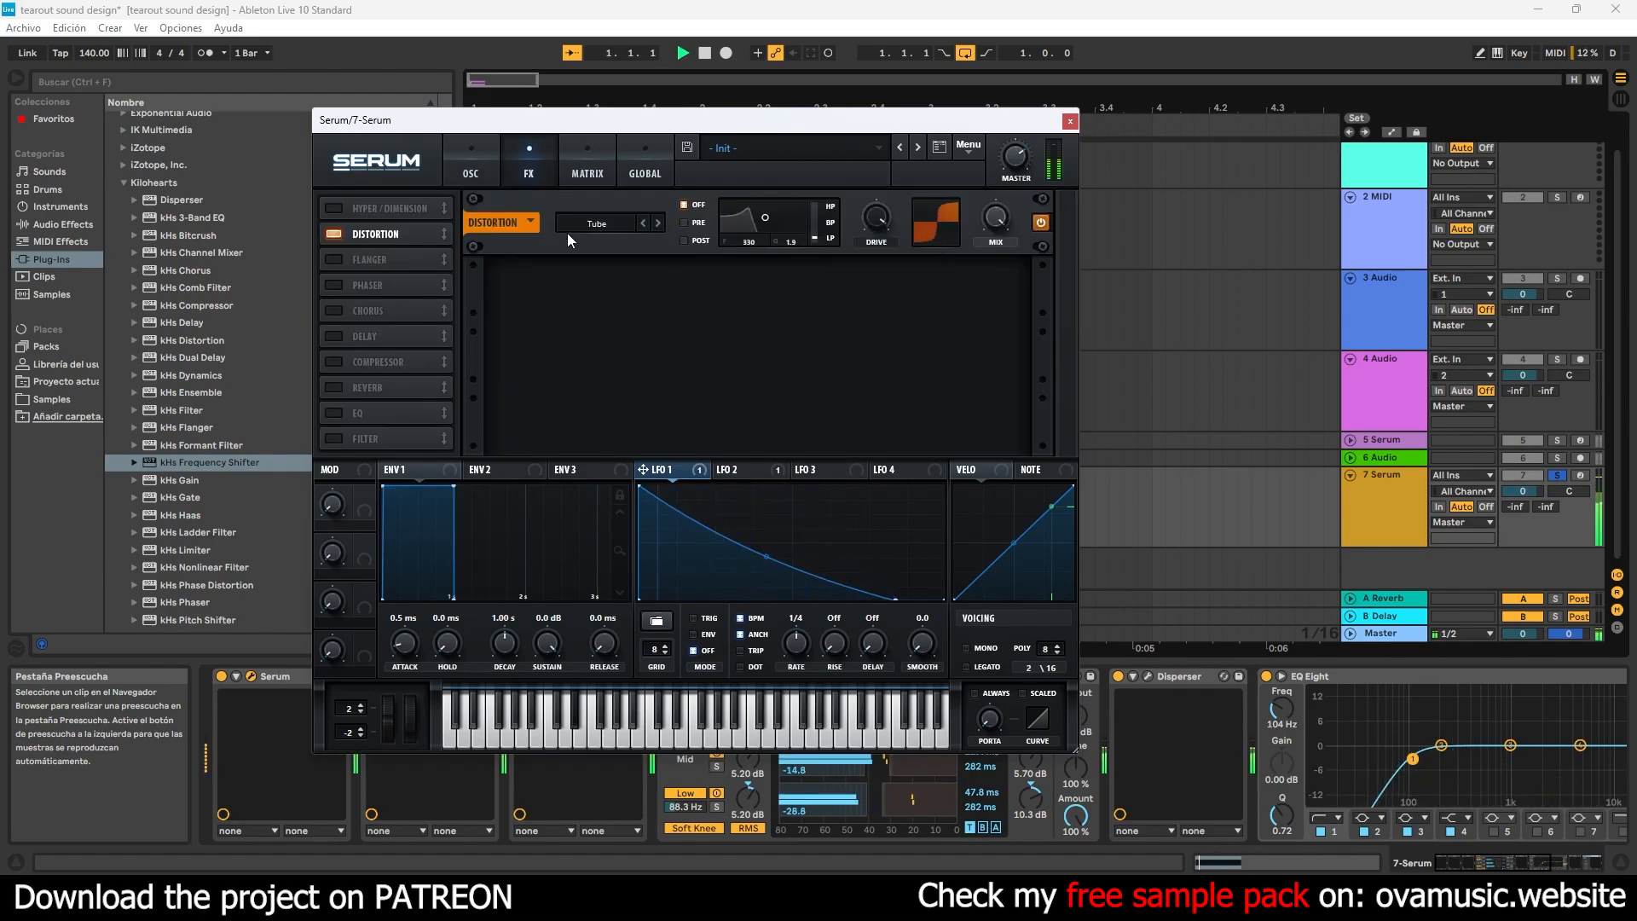
- Enable Serum's Phaser, adjust its knobs, and sync its rate to the tempo while auditioning
left_click(341, 284)
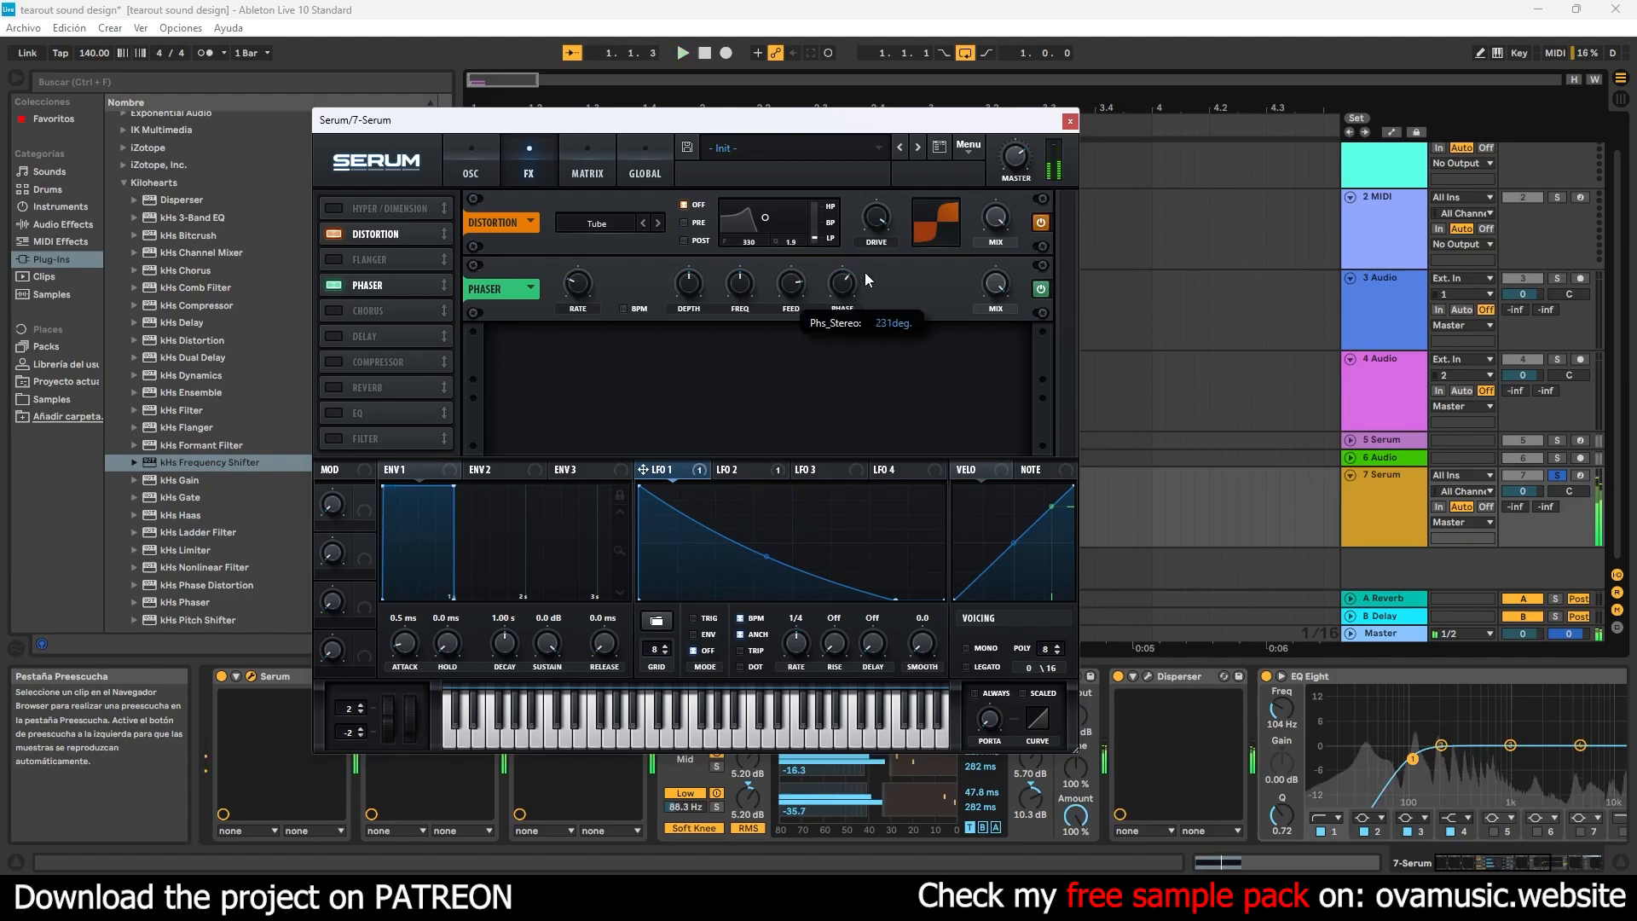
left_click_drag(697, 289, 771, 246)
left_click(621, 307)
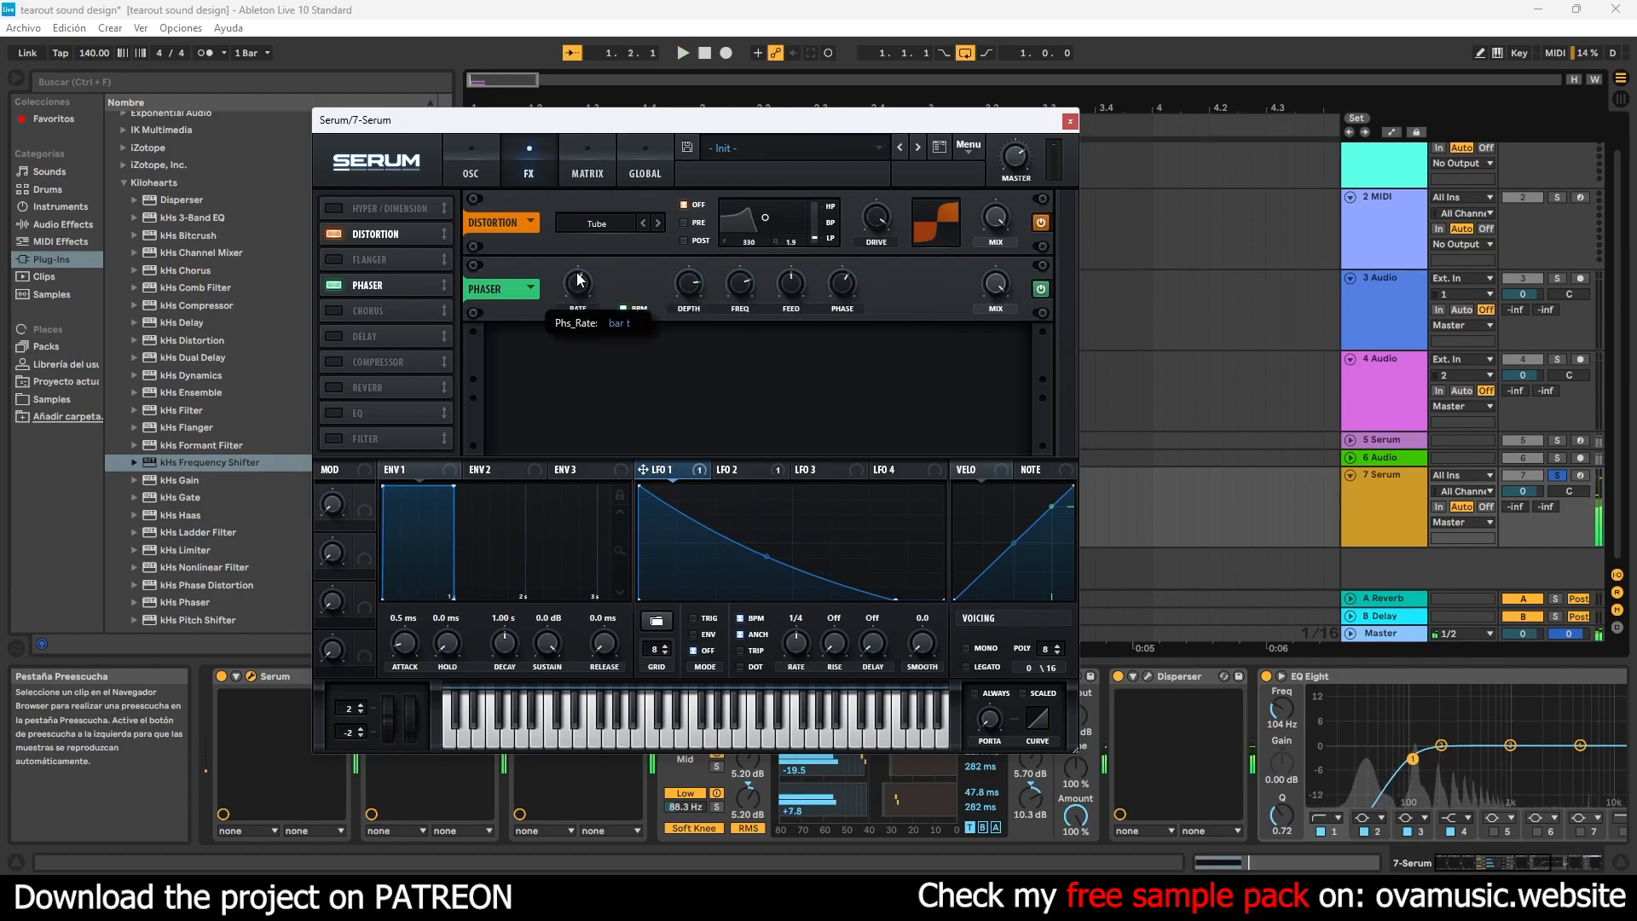
key("space")
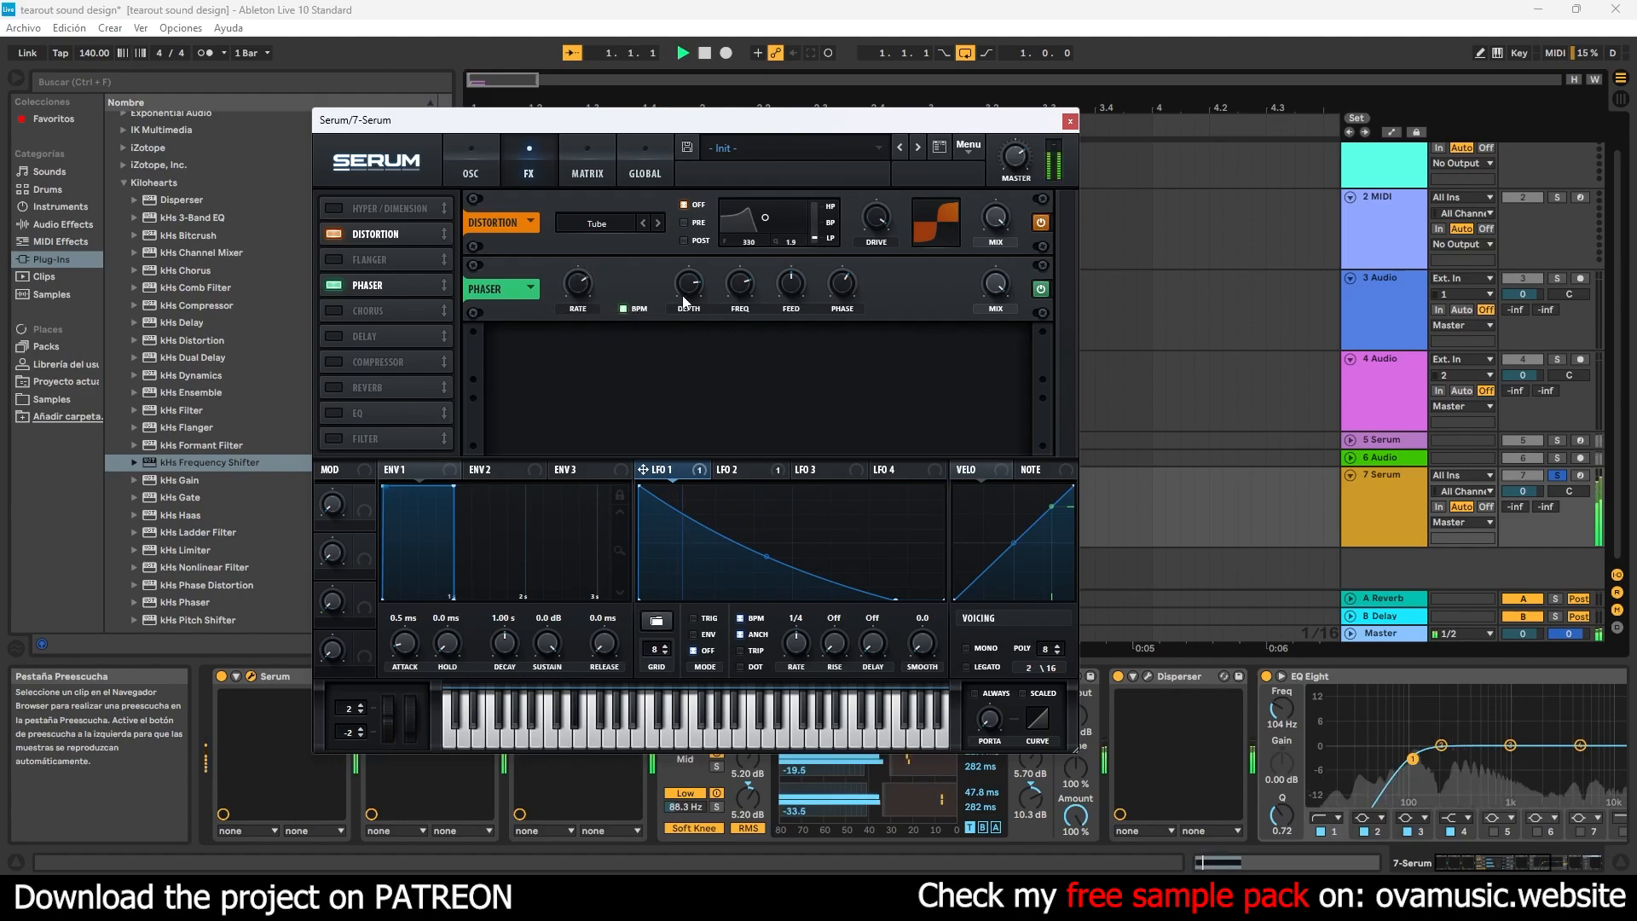
- Set the Phaser's feedback to about 62%, move it ahead of Distortion, and set its mix to about 65%
key("space")
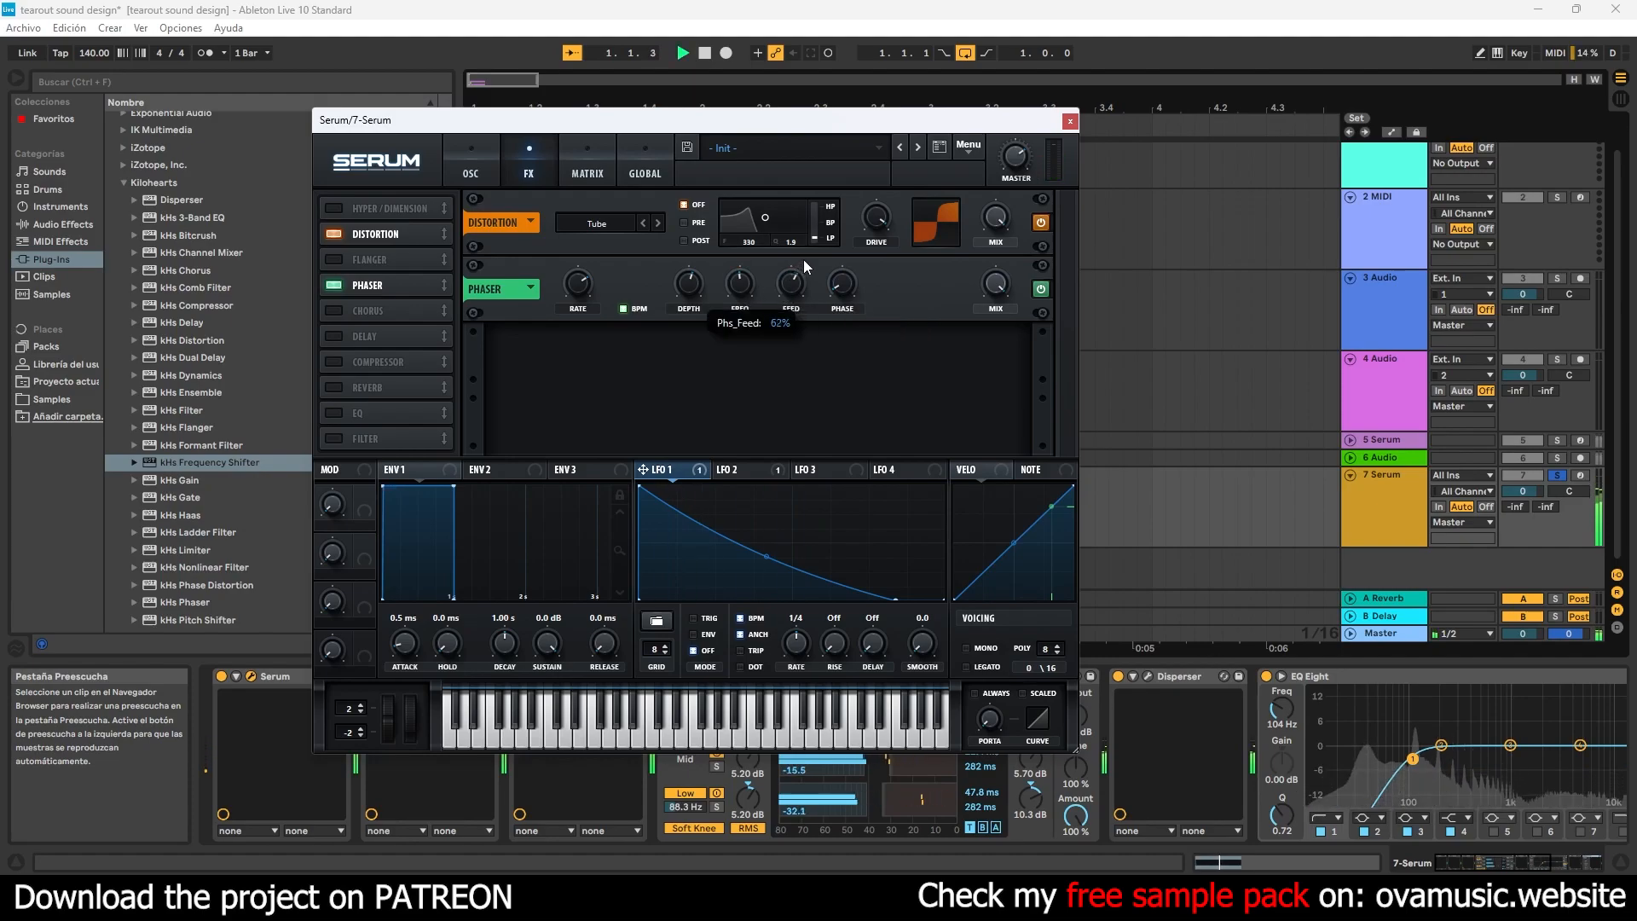
left_click_drag(401, 285, 381, 239)
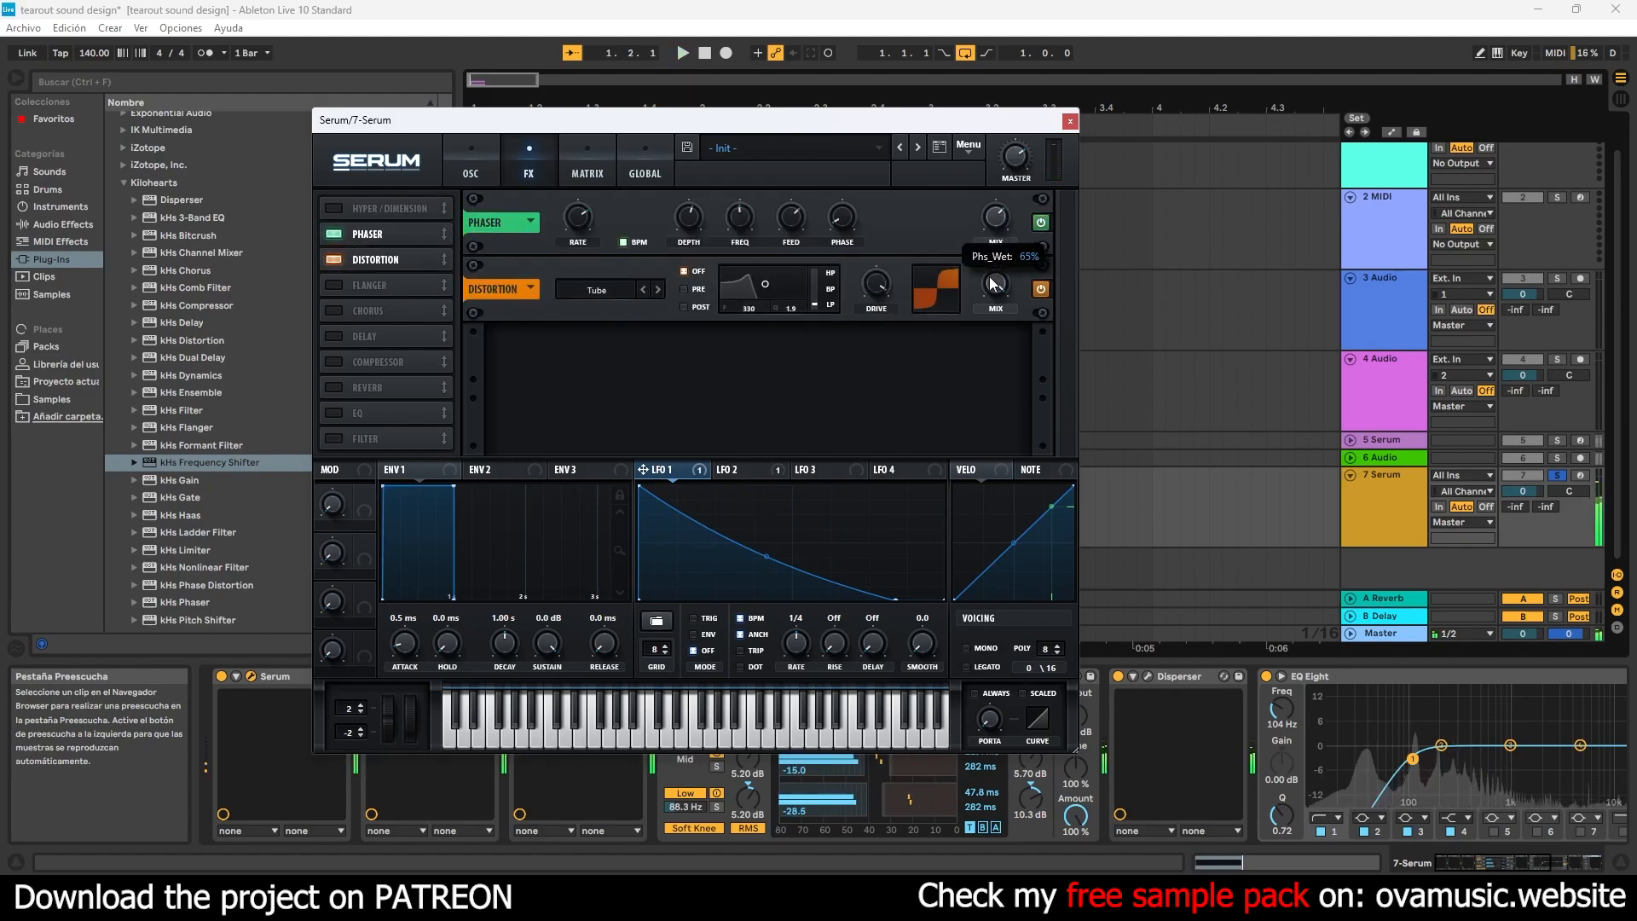
key("space")
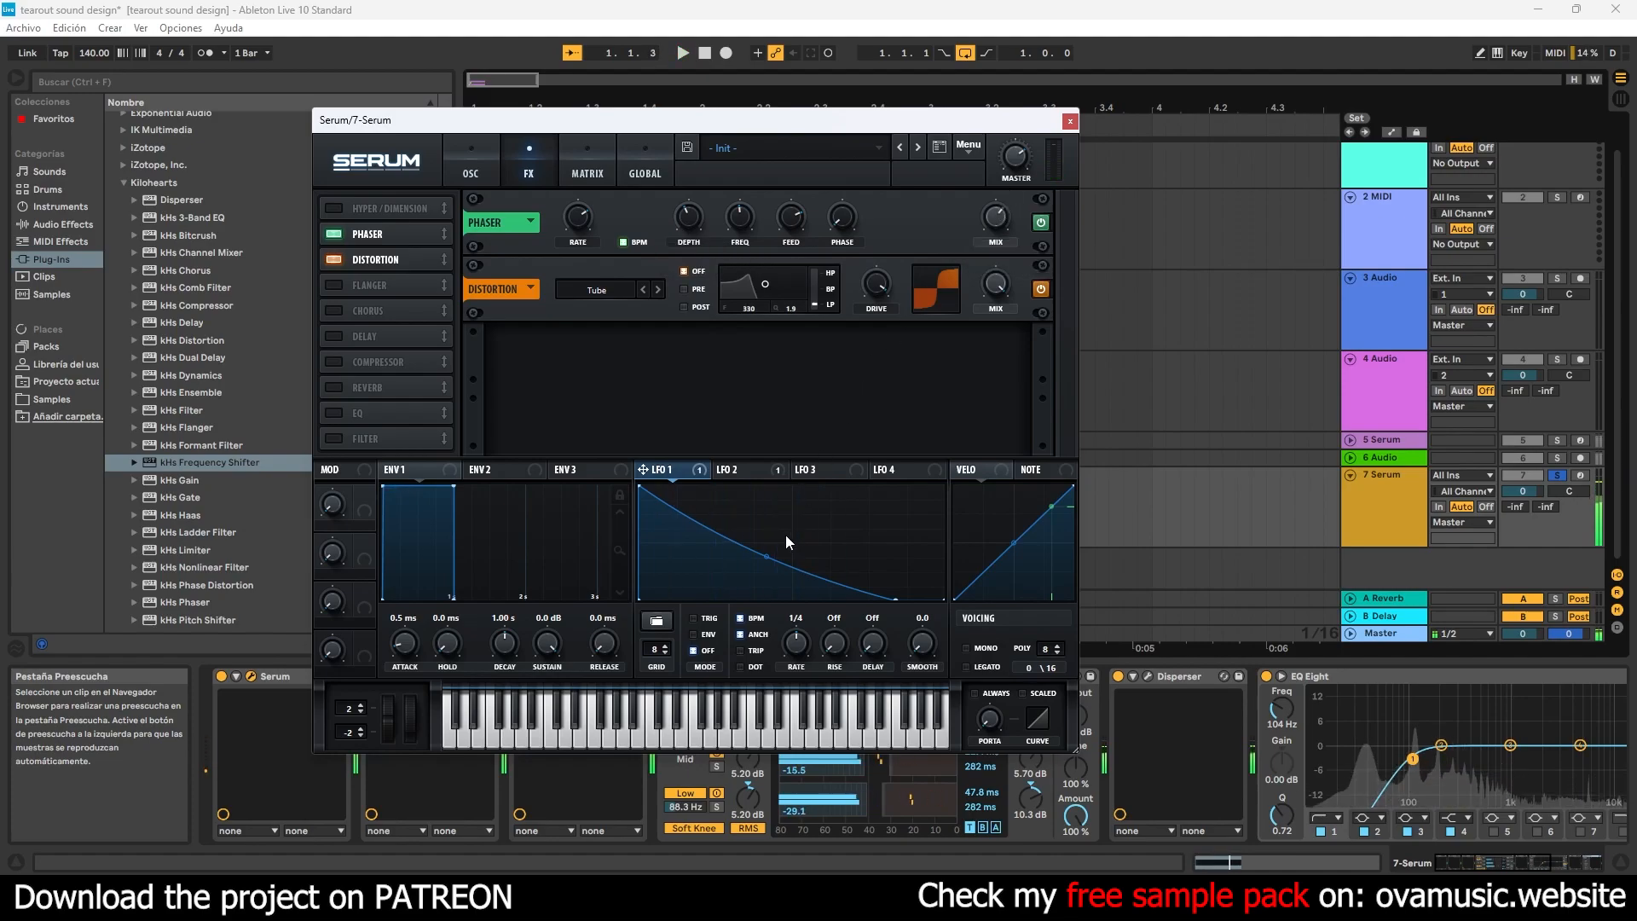
- Fine-tune LFO 1's curve, set LFO 2's modulation of the noise level to about 70, and close Serum
left_click_drag(762, 555, 760, 551)
left_click(471, 168)
left_click_drag(641, 485, 572, 376)
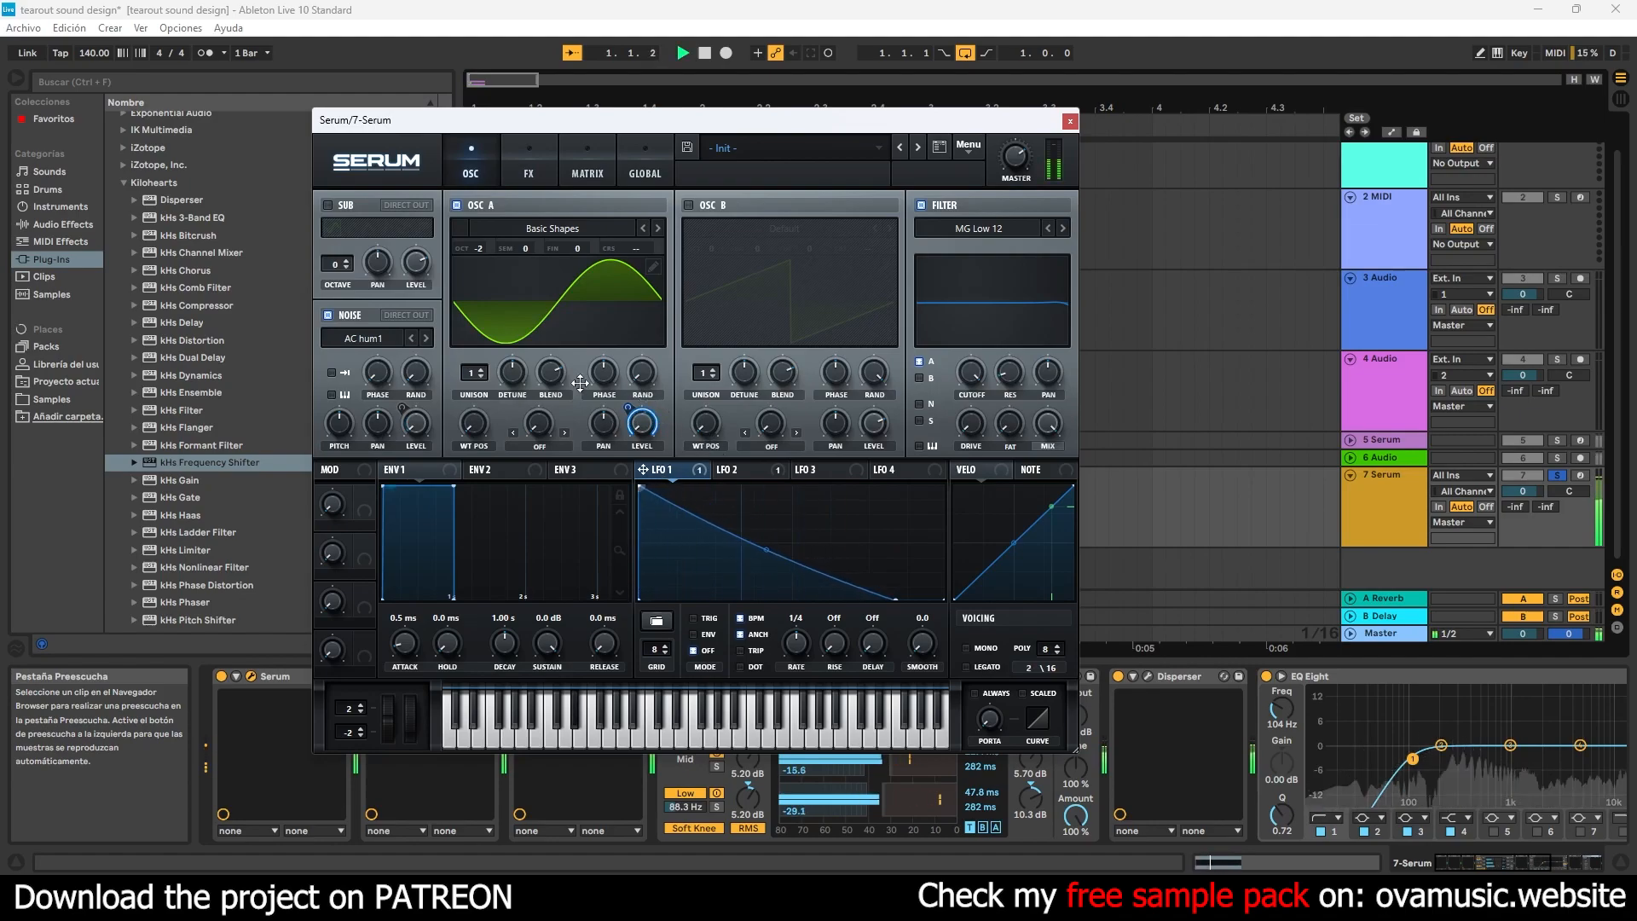
left_click(730, 469)
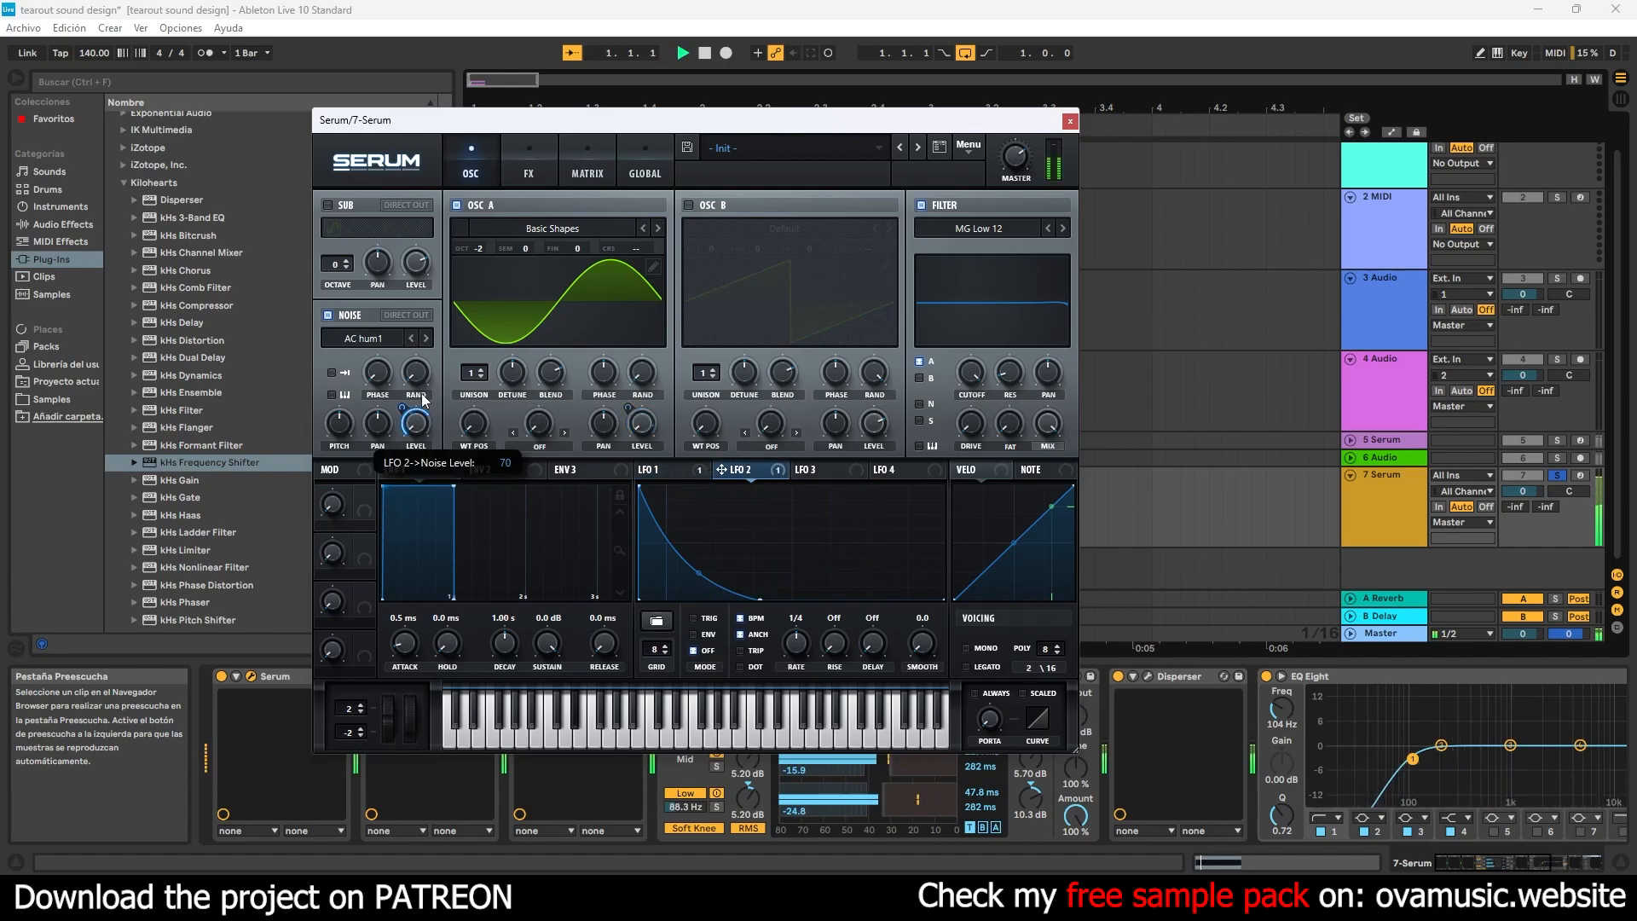
left_click(1070, 121)
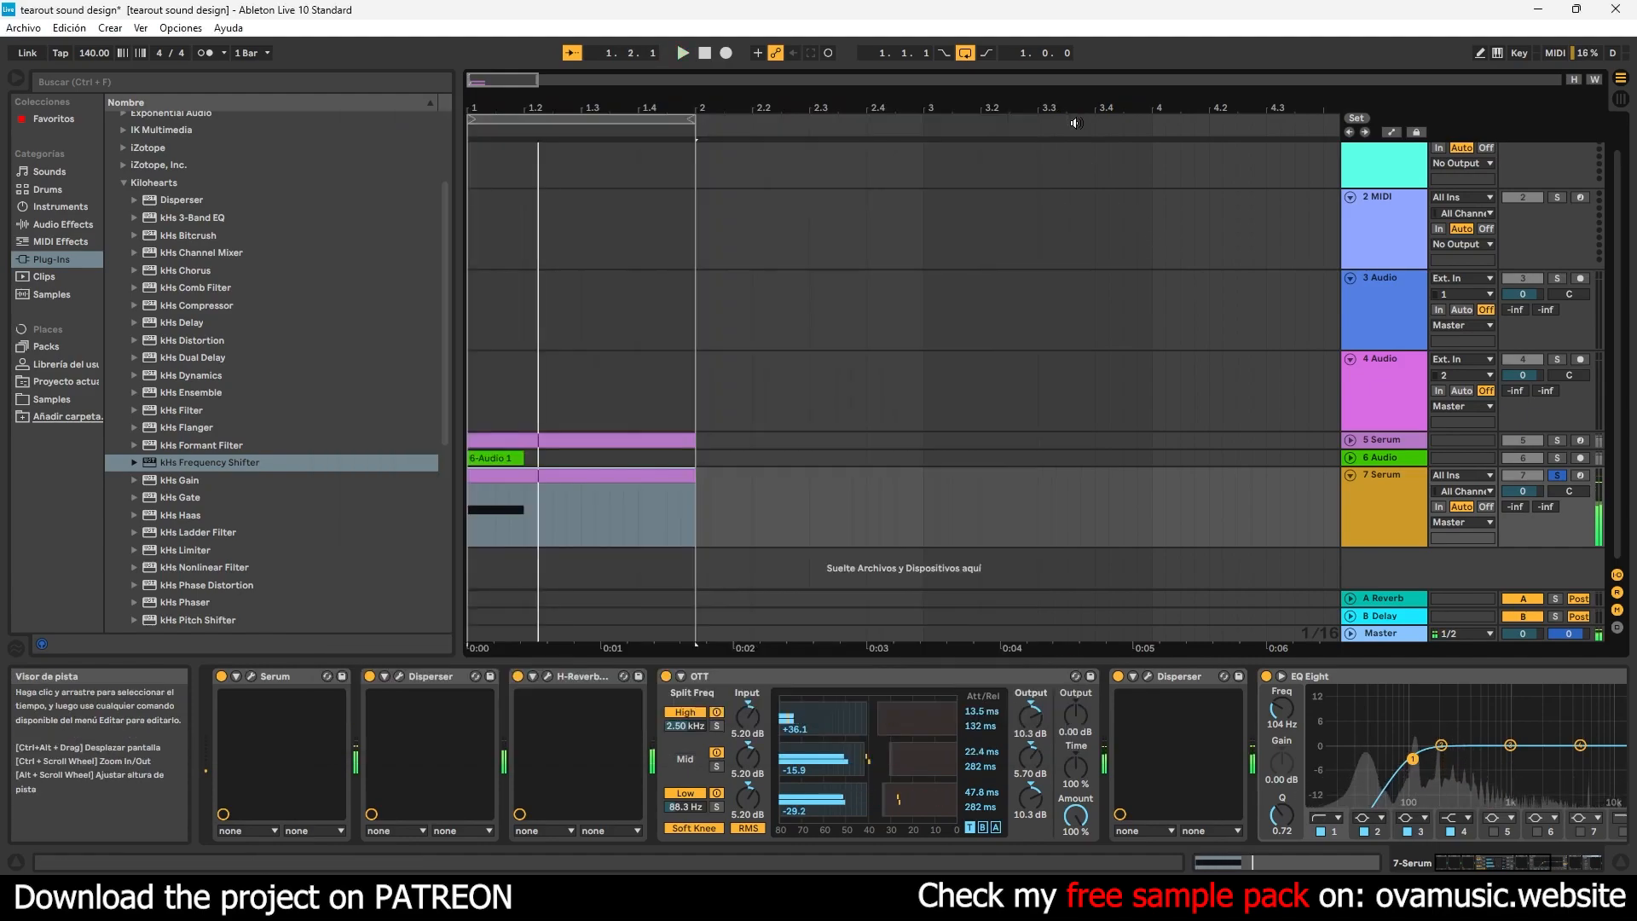
- Fold the 7 Serum track, insert a new audio track below it, and arm the new track for recording
left_click(1352, 477)
right_click(1441, 541)
left_click(1450, 542)
left_click(1580, 516)
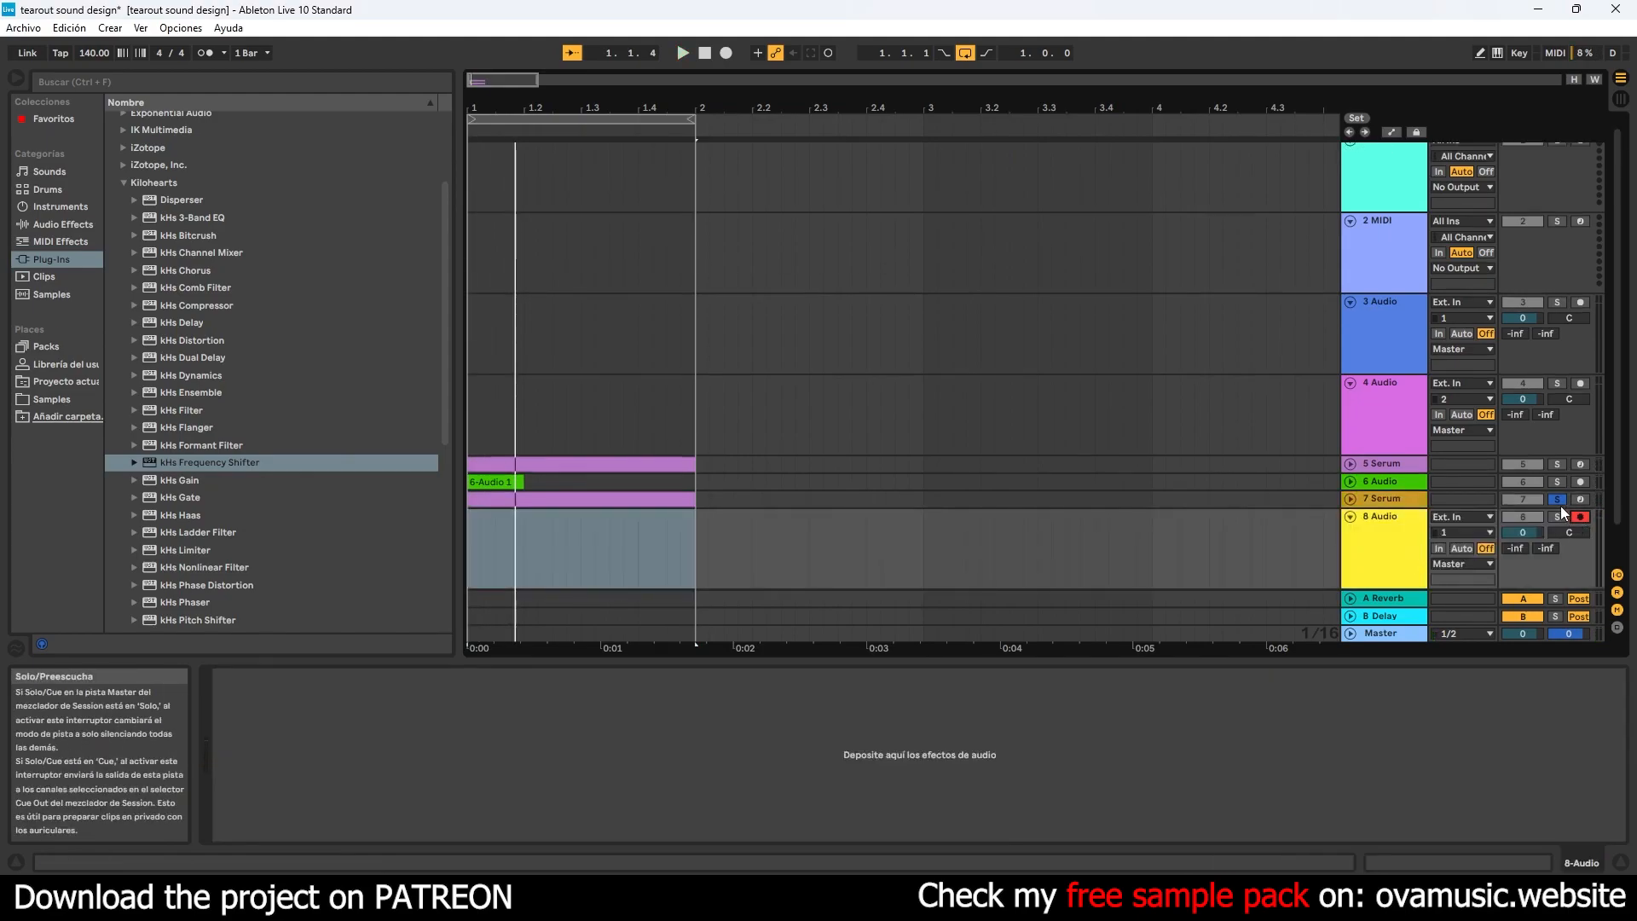
left_click(728, 58)
left_click(728, 58)
left_click_drag(639, 545, 469, 546)
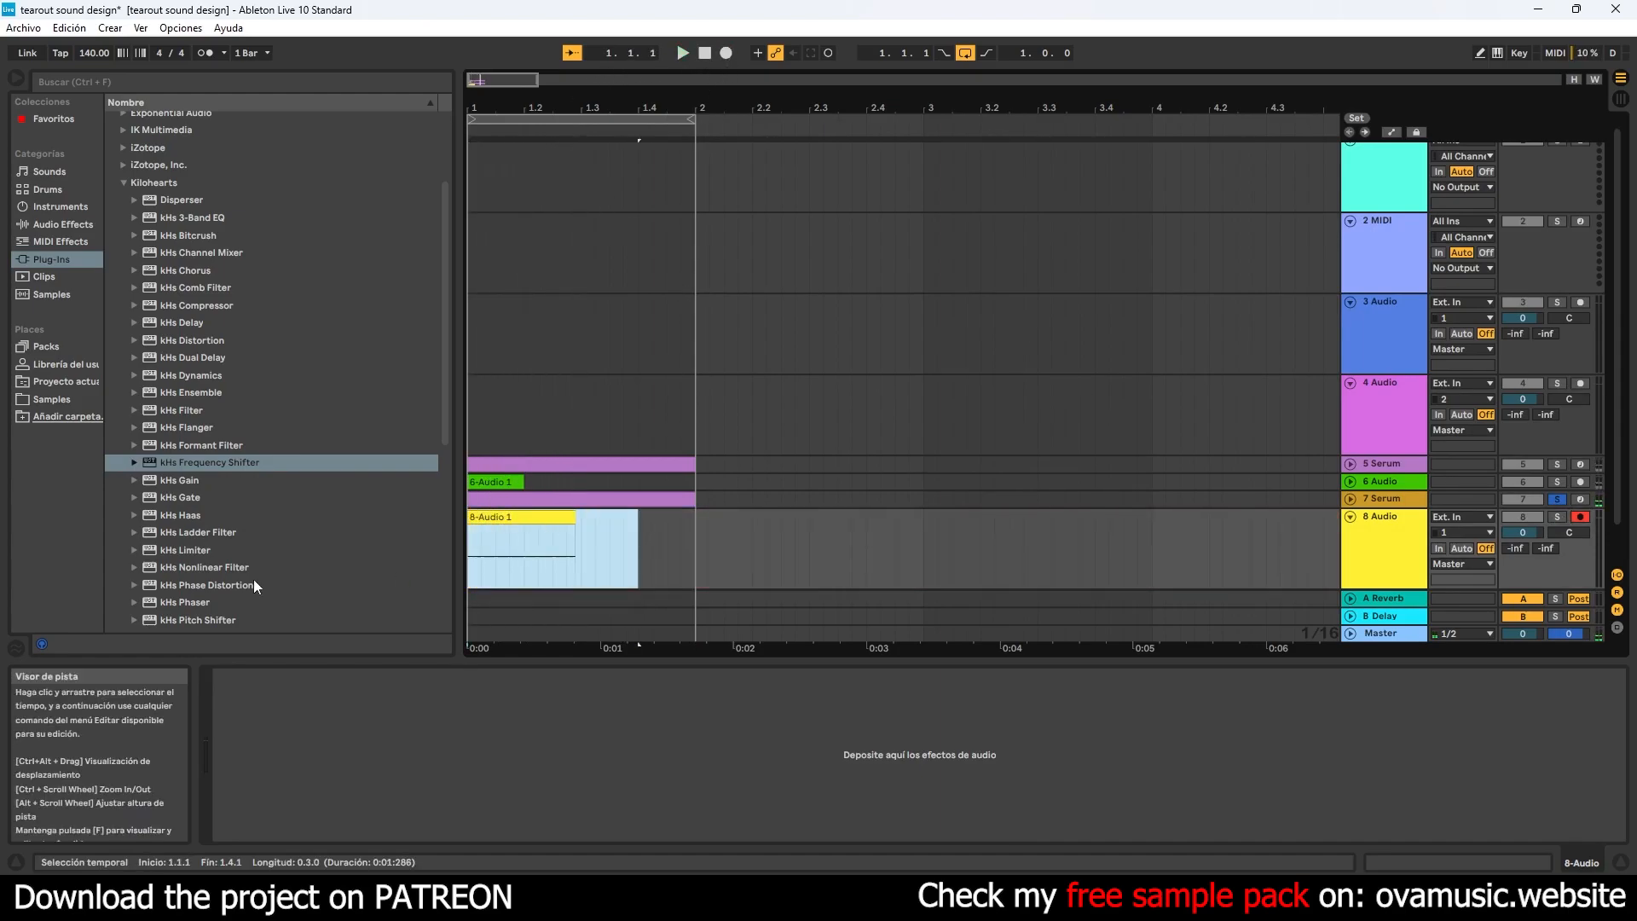
key("Delete")
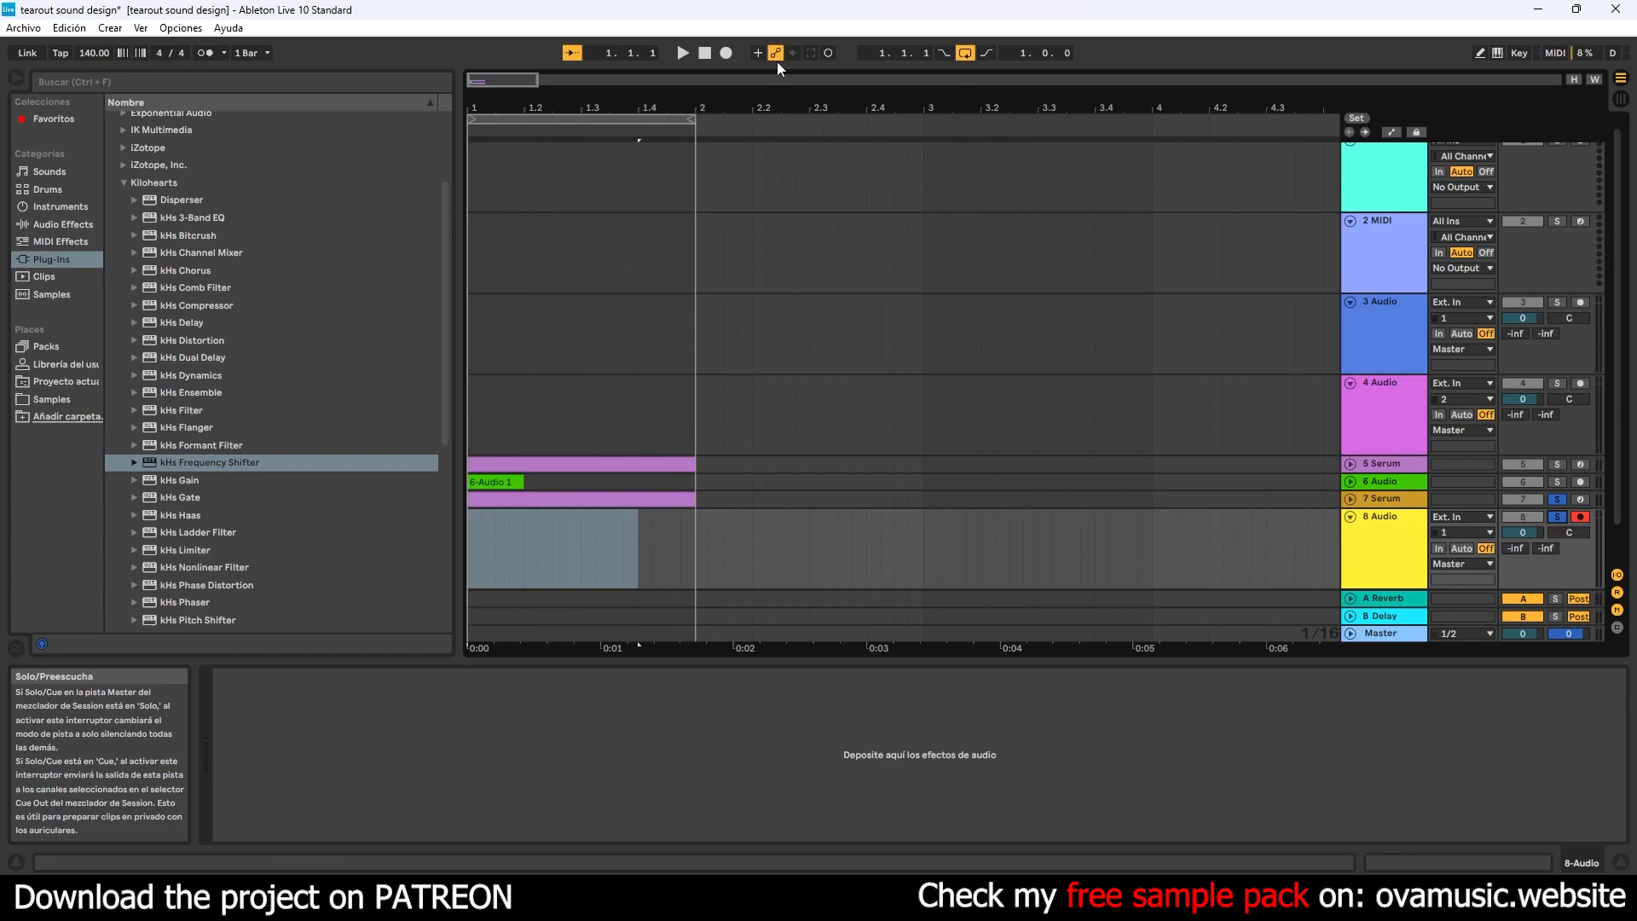
left_click(724, 54)
left_click(724, 54)
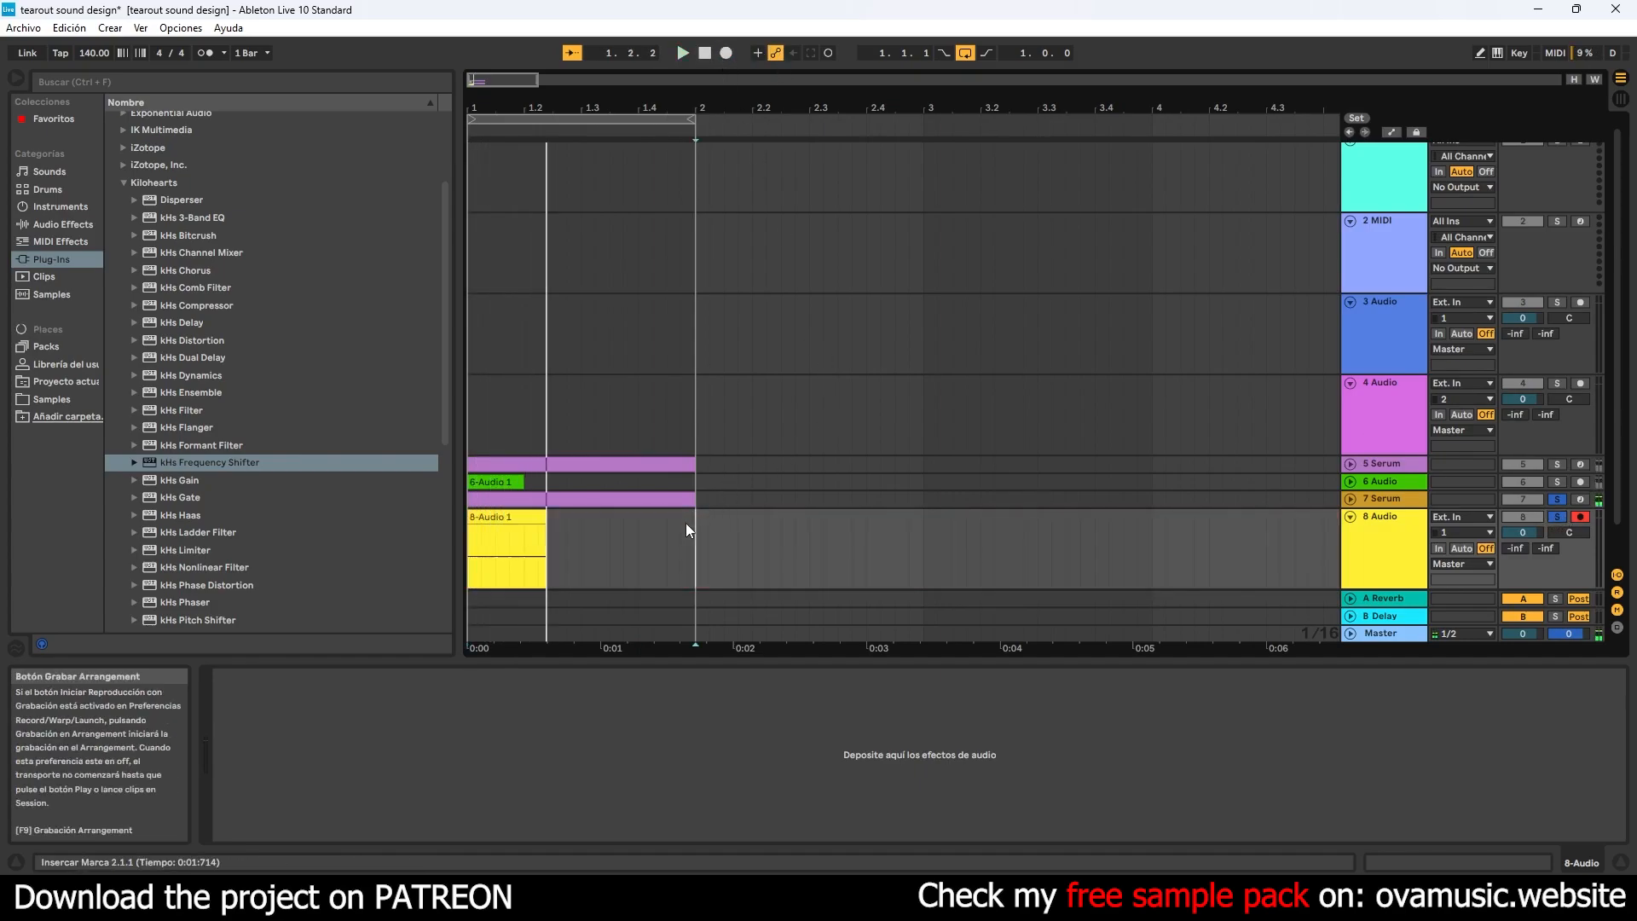
left_click_drag(697, 524, 469, 524)
key("Delete")
- Set the 8 Audio track's input to 7-Serum, record a take of the bass layer, and disarm the track
left_click(1475, 517)
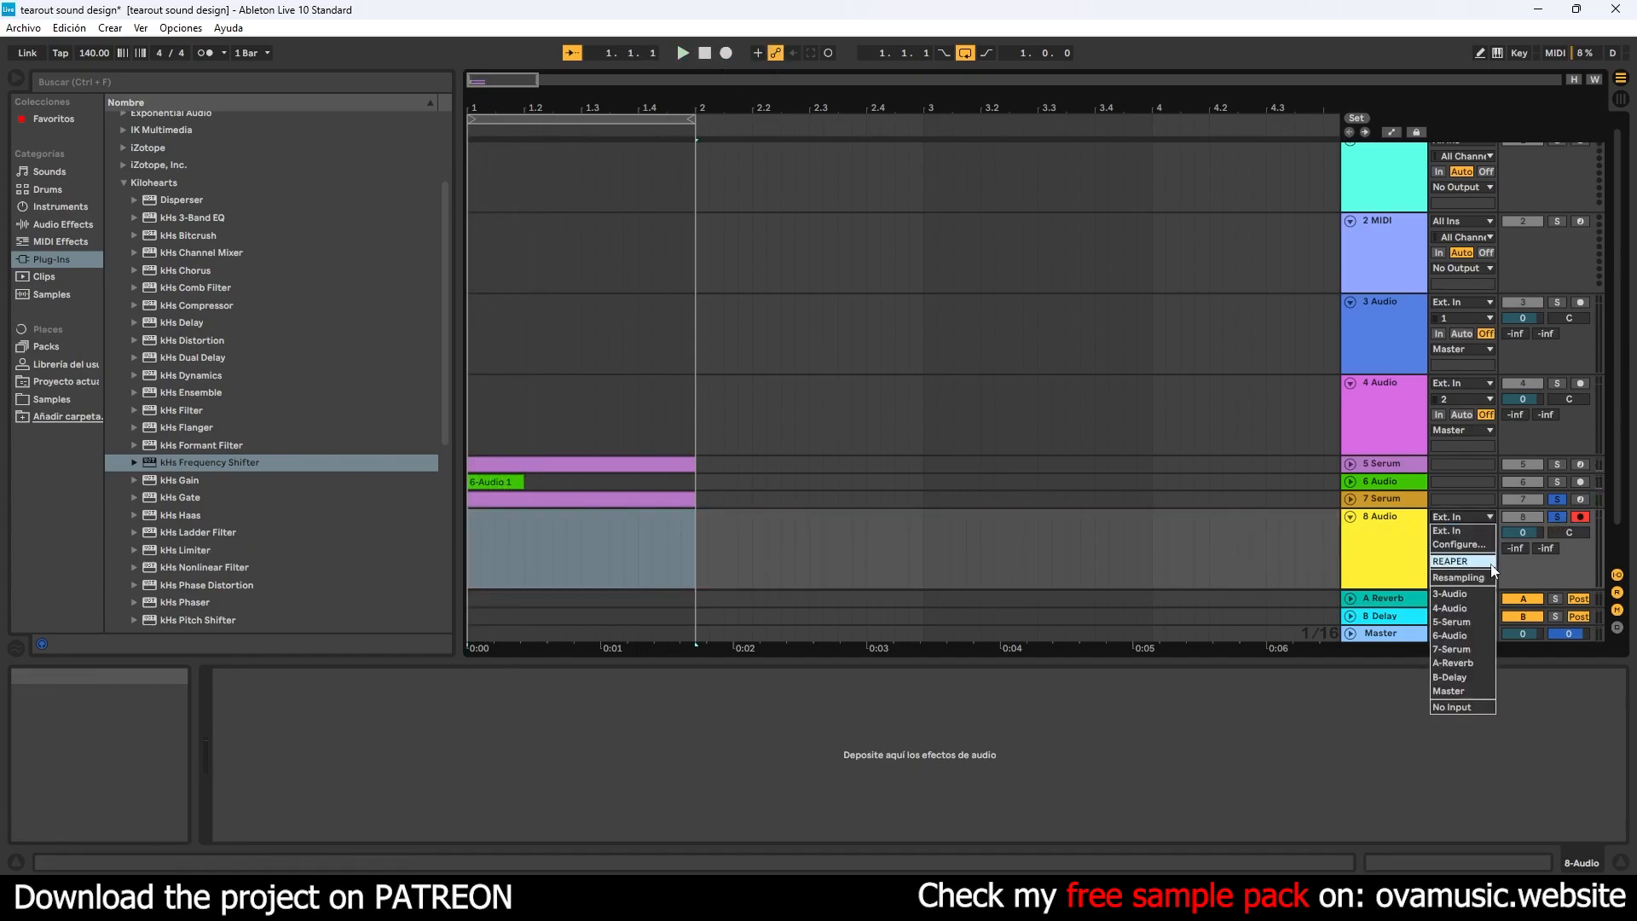
left_click(1462, 649)
left_click(703, 54)
left_click(725, 55)
key("space")
left_click(1579, 517)
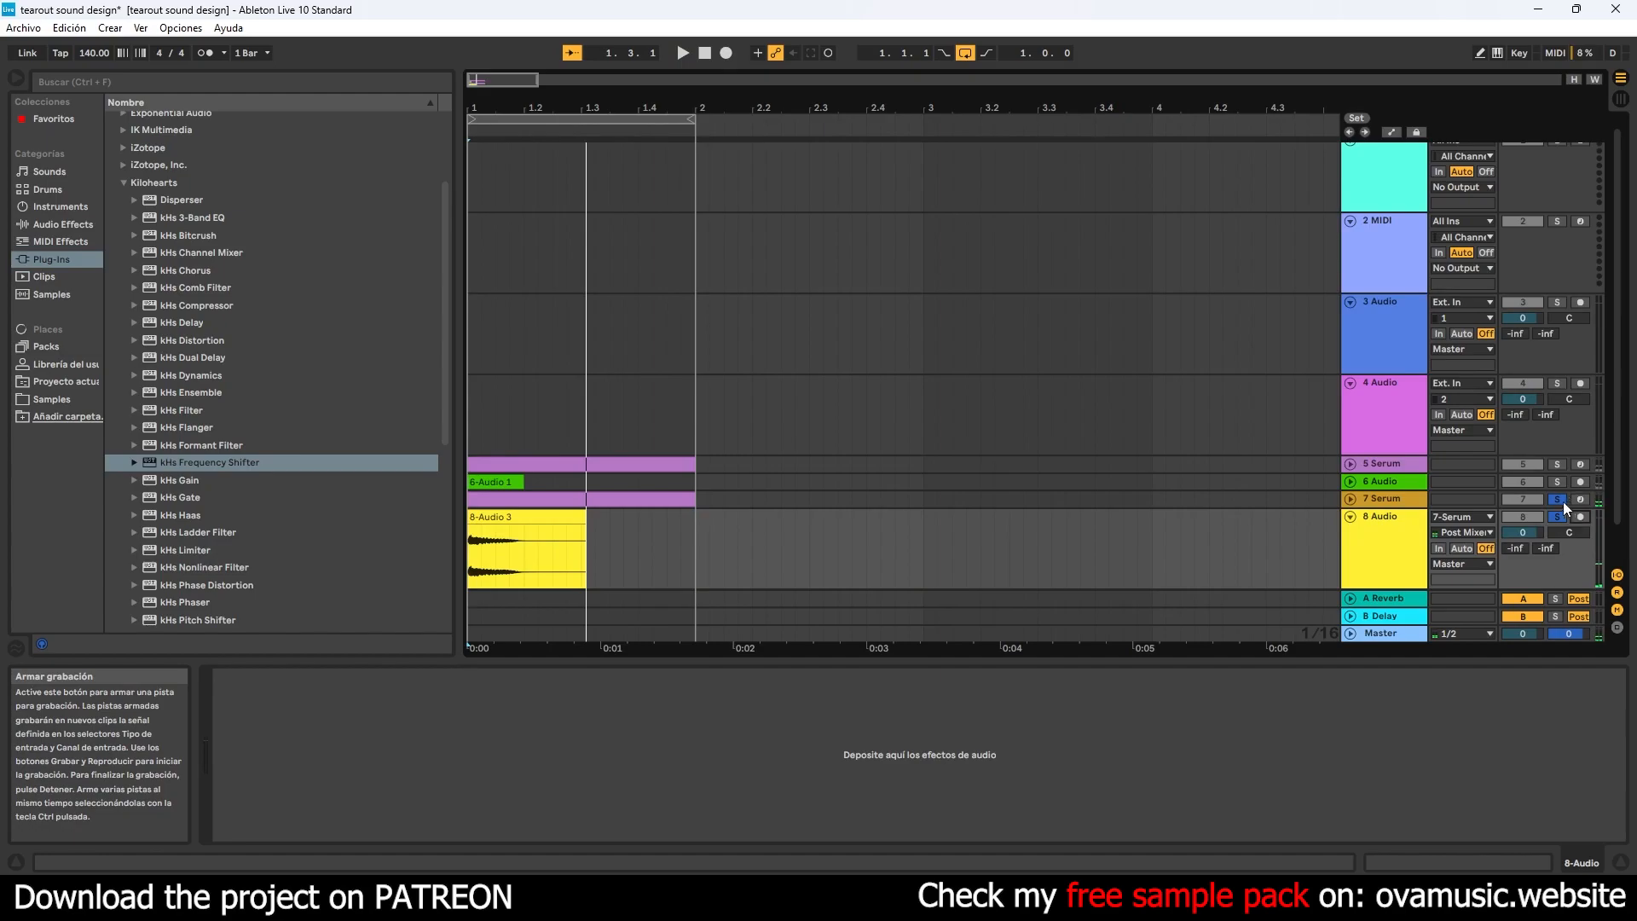
- Unfold both recorded audio tracks and move 6 Audio below the second Serum track, directly above 8 Audio
left_click(1352, 517)
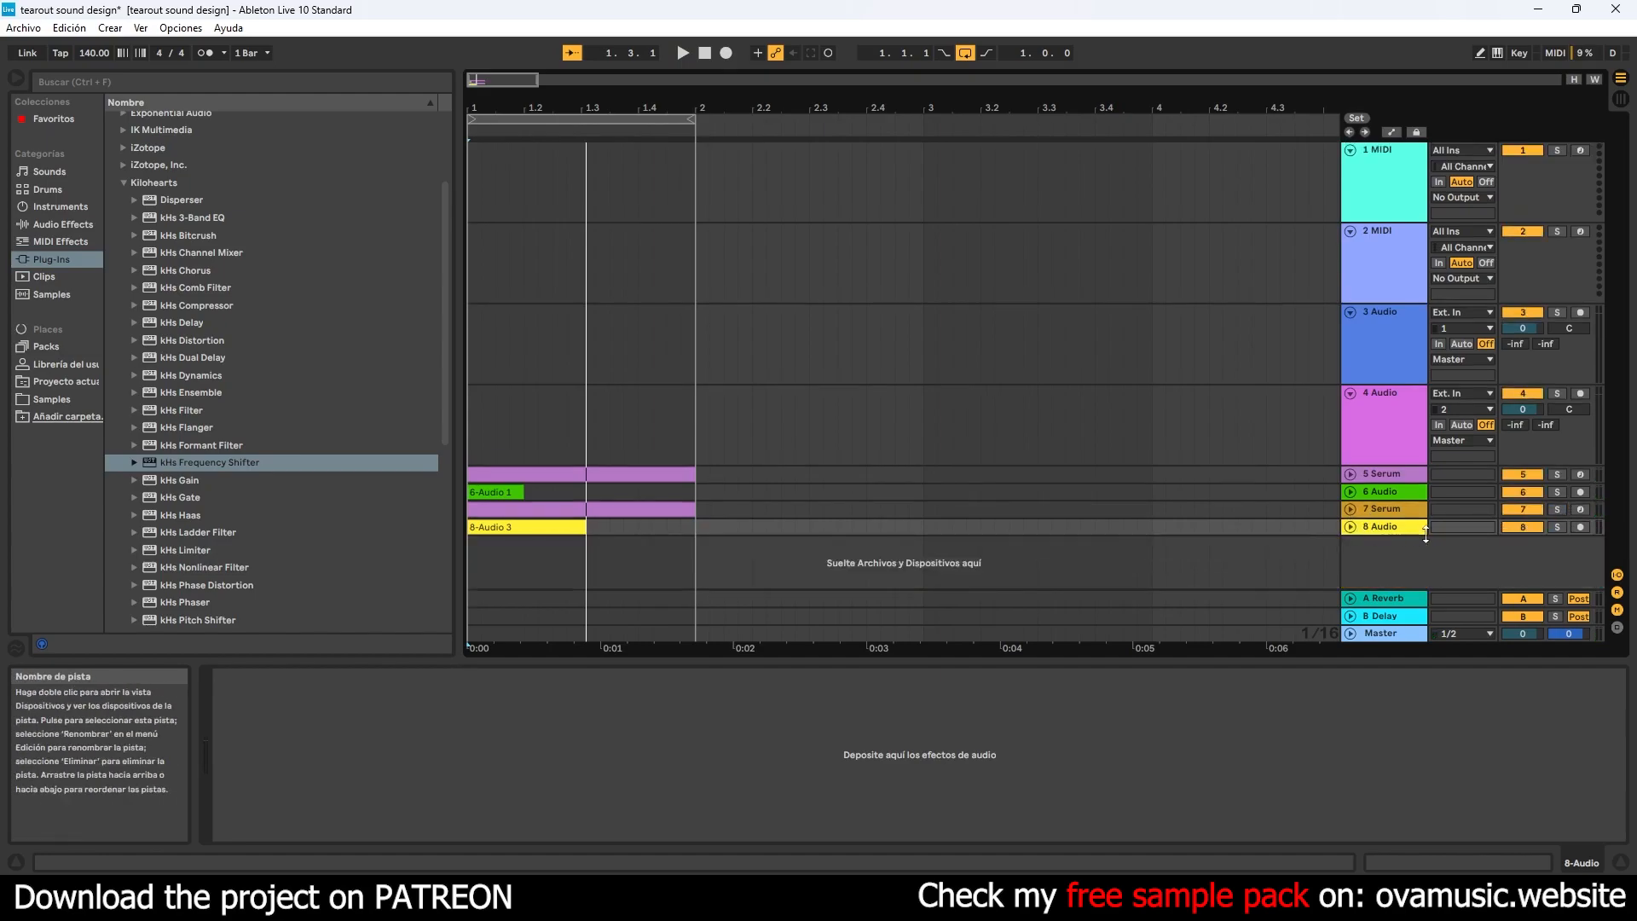
left_click(1352, 527)
left_click(1351, 482)
left_click_drag(1379, 485, 1373, 542)
- Solo both recorded audio tracks, play them, and shorten the 8-Audio 3 clip to end at 1.2 with a short fade-out
left_click(1557, 394)
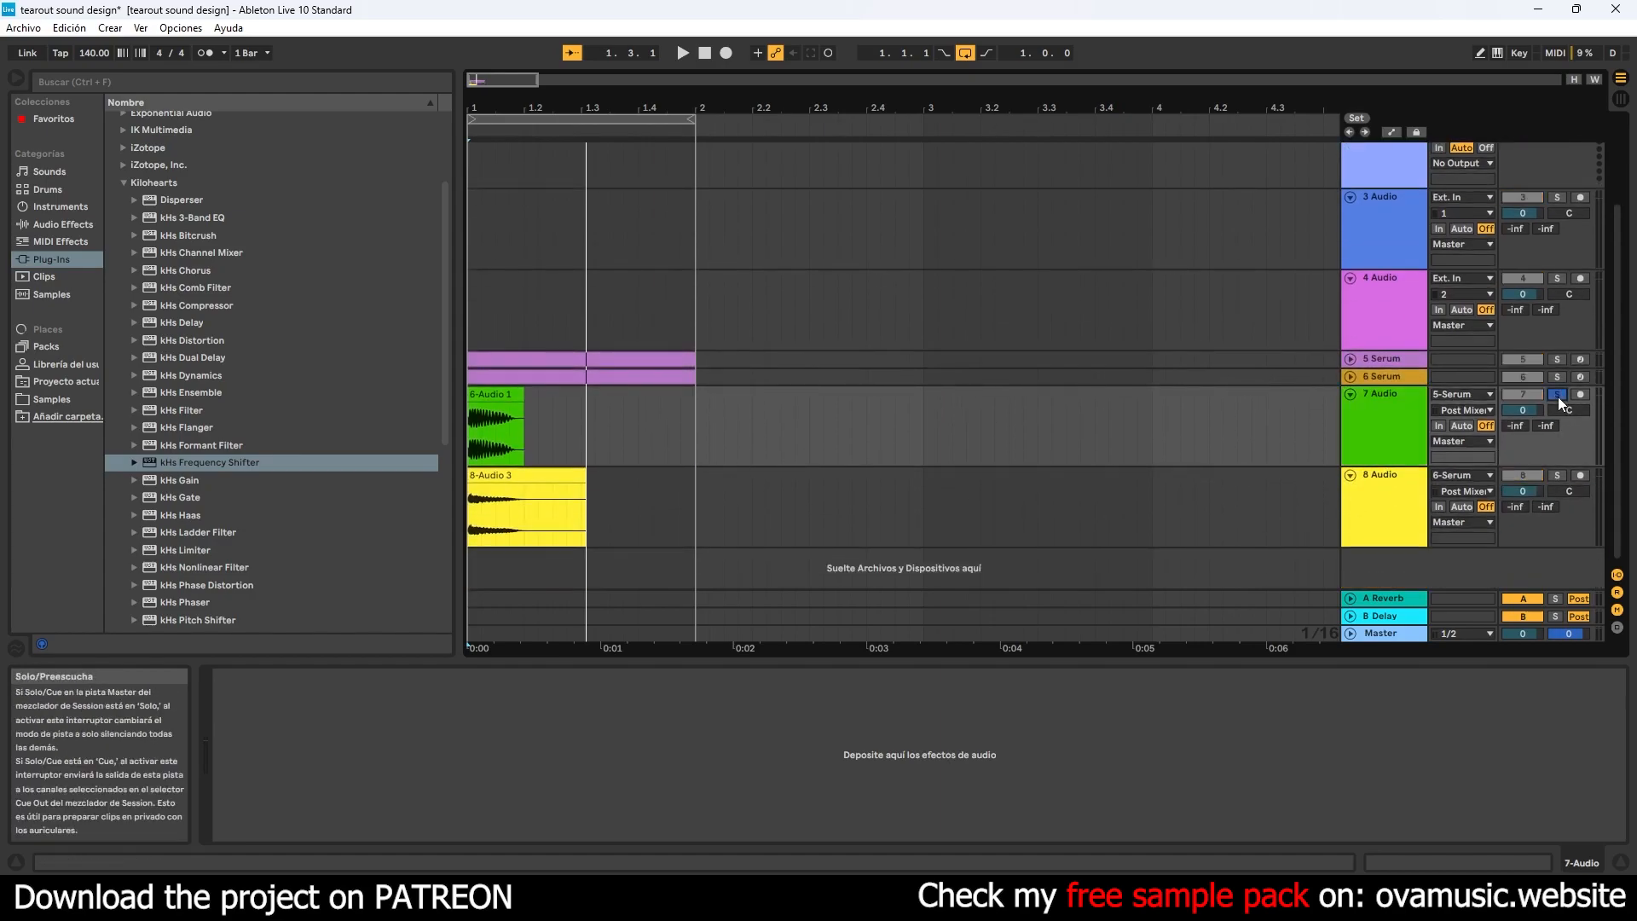
key("space")
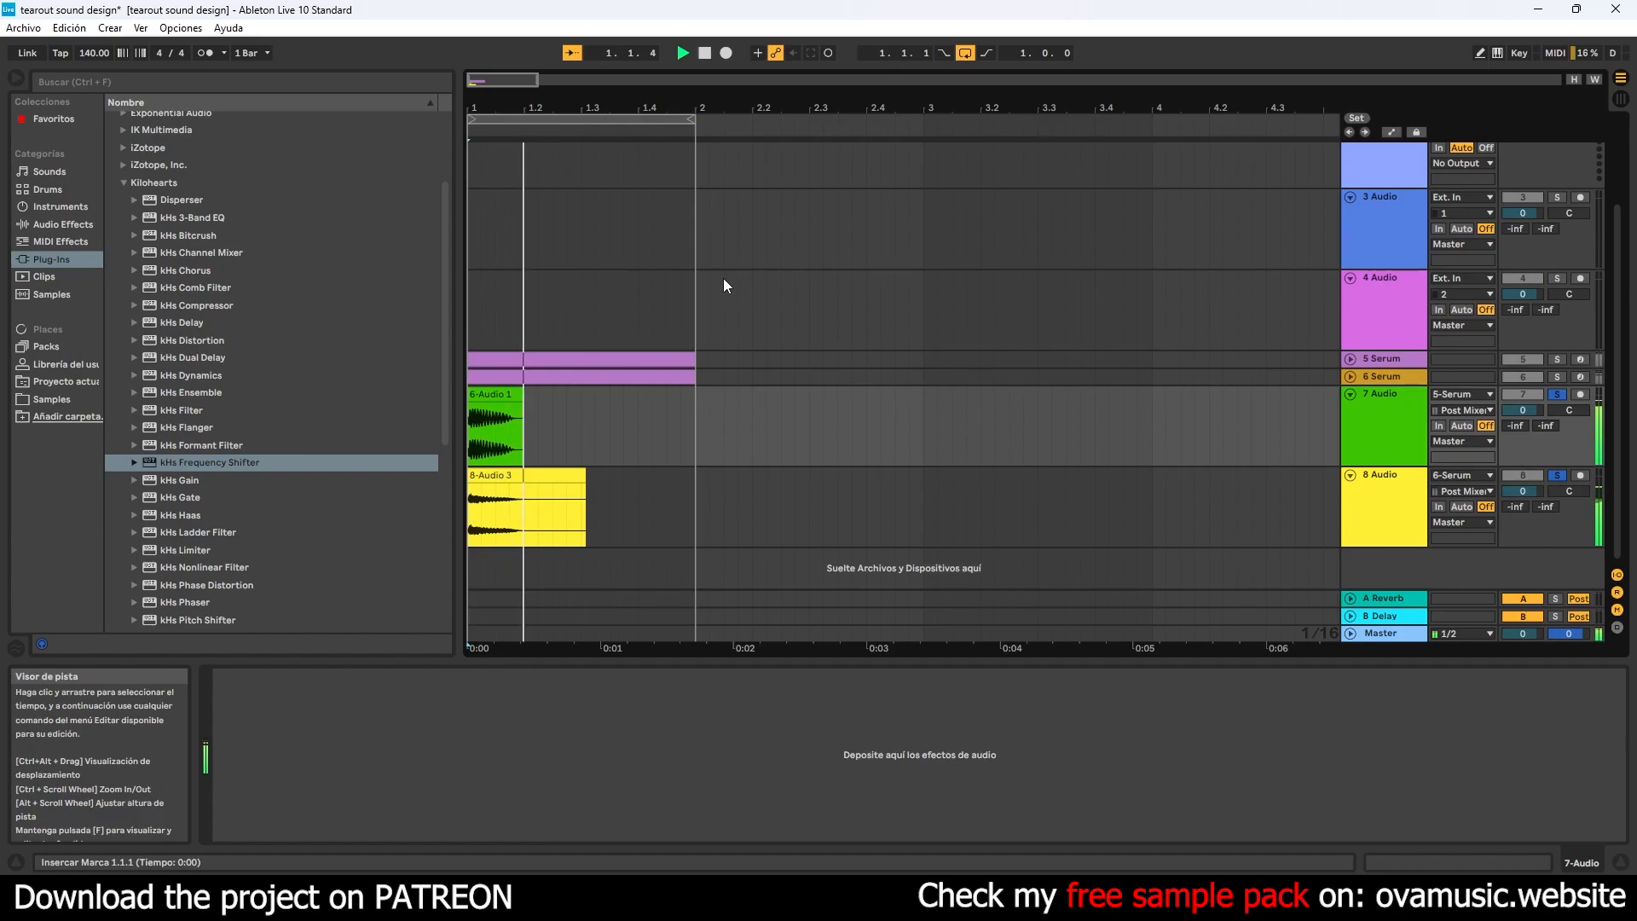
left_click_drag(522, 107, 521, 153)
left_click_drag(740, 474, 586, 487)
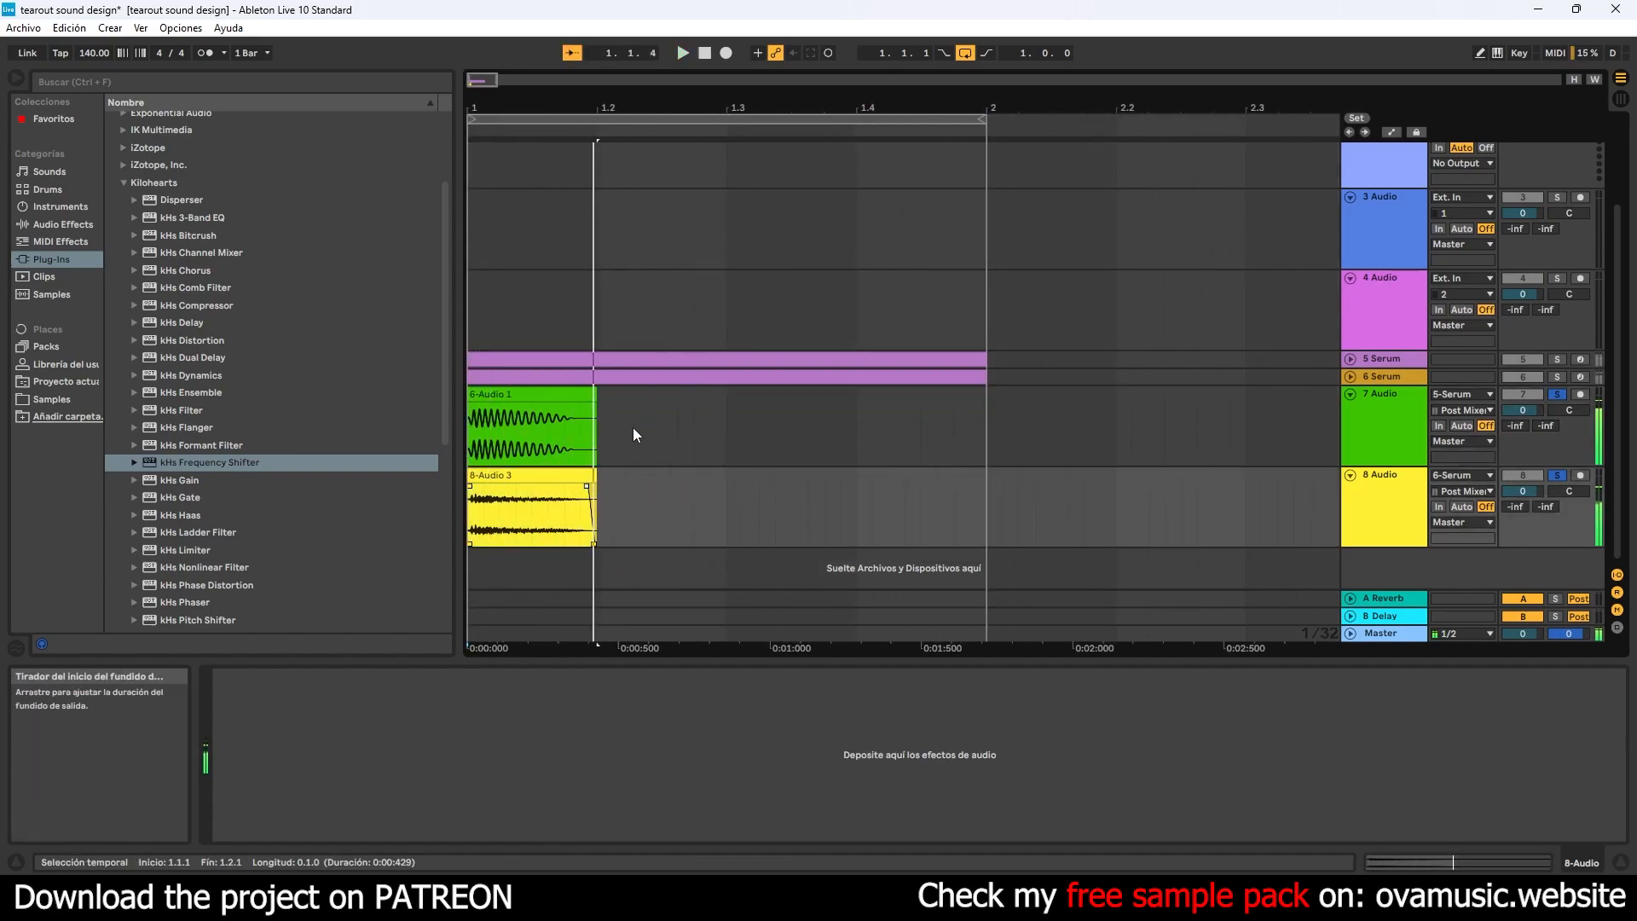
- Solo only 7 Audio, loop playback over its clip, and extend the loop's end to 1.3
left_click(553, 400)
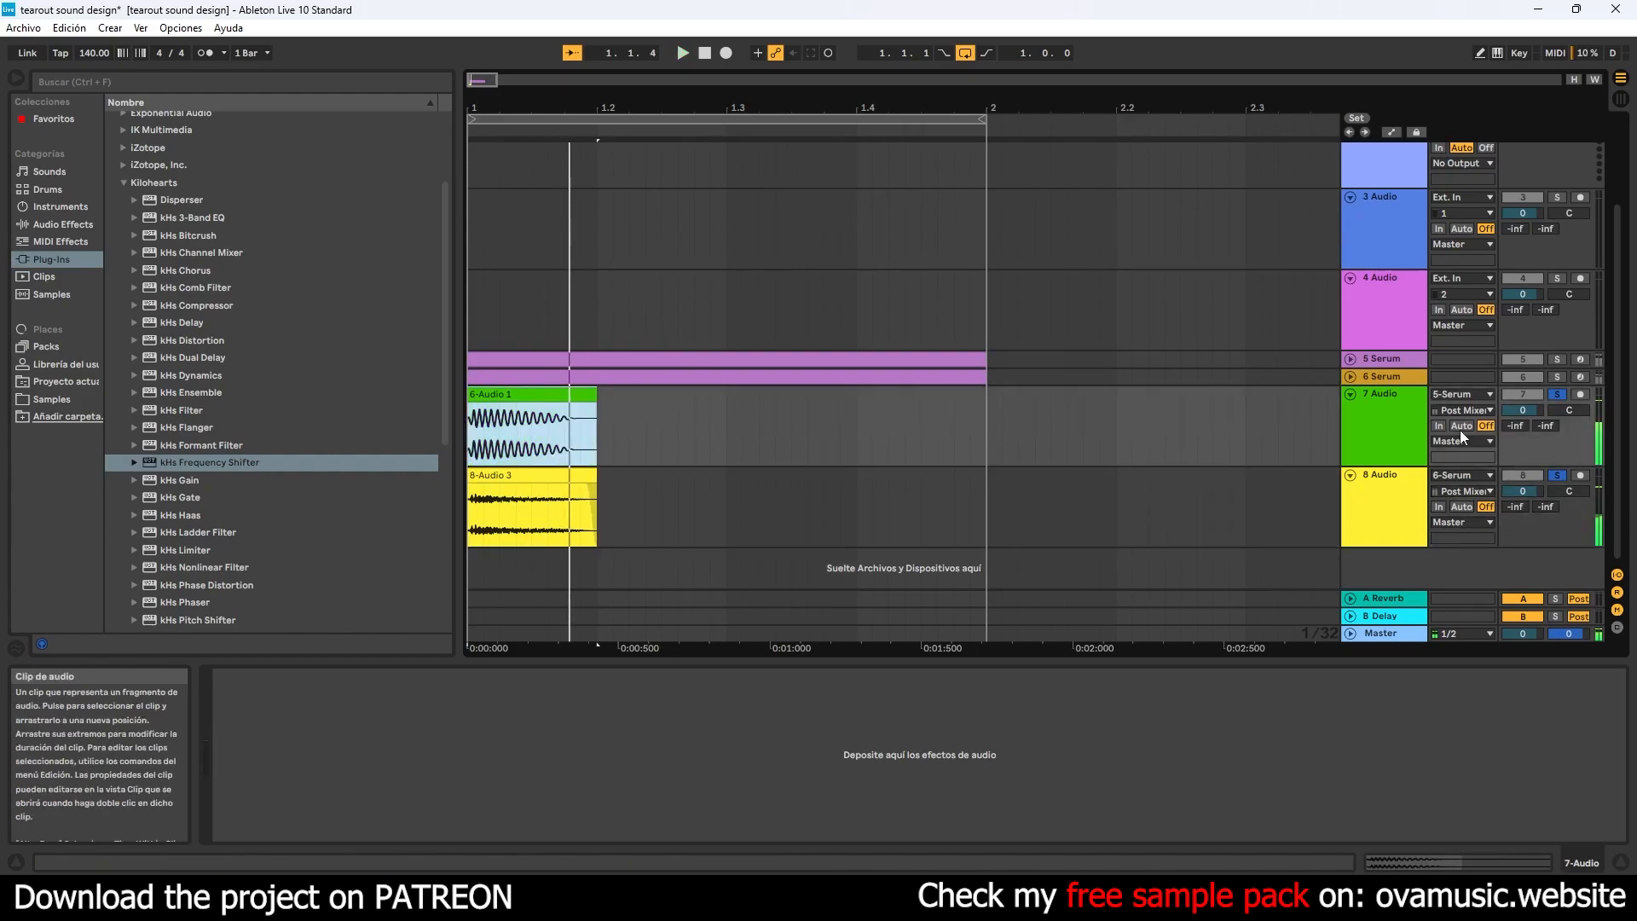
left_click(1557, 394)
key("space")
key("ctrl+l")
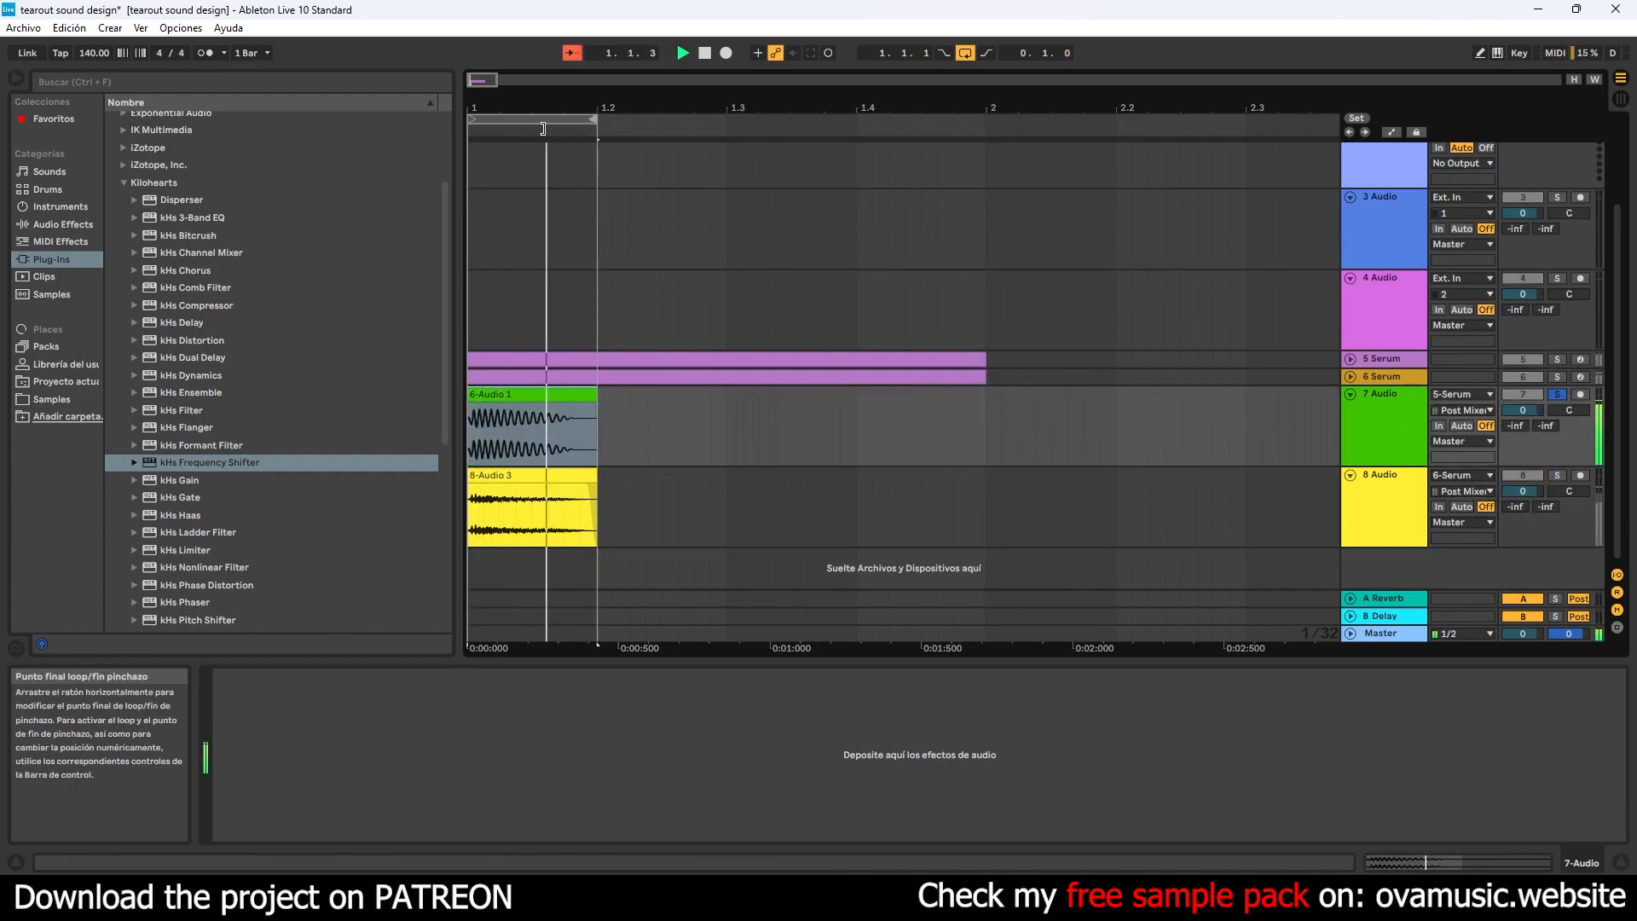
left_click_drag(594, 119, 725, 108)
- Add iZotope's Neutron 3 Transient Shaper to the 7 Audio track
scroll(433, 210, "up", 3)
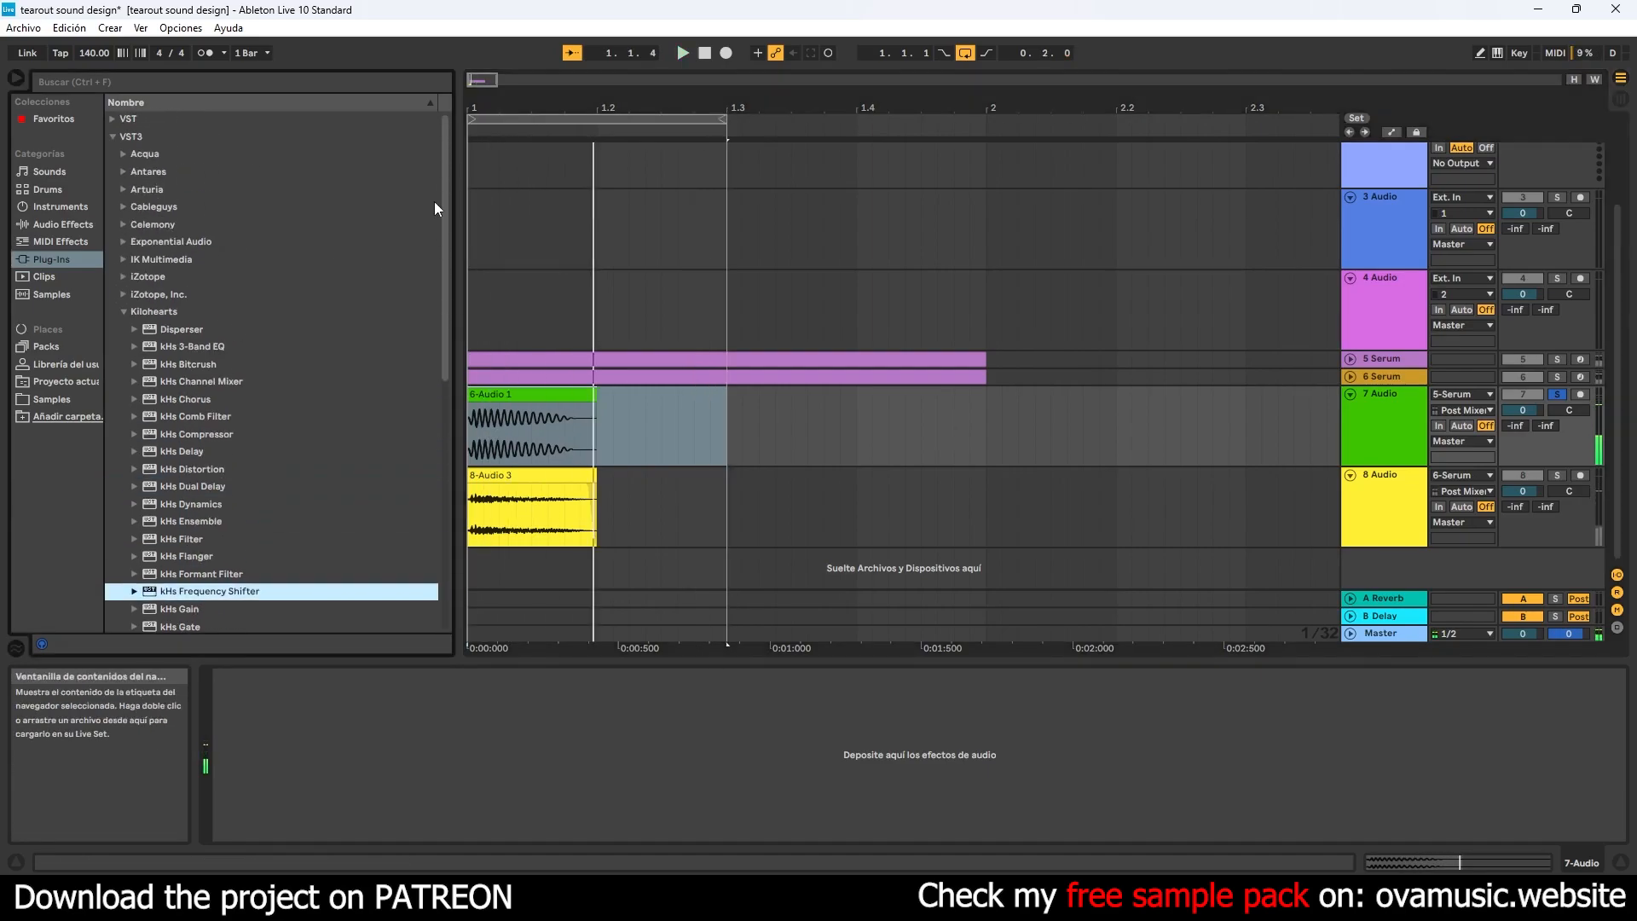
left_click(123, 310)
left_click(124, 277)
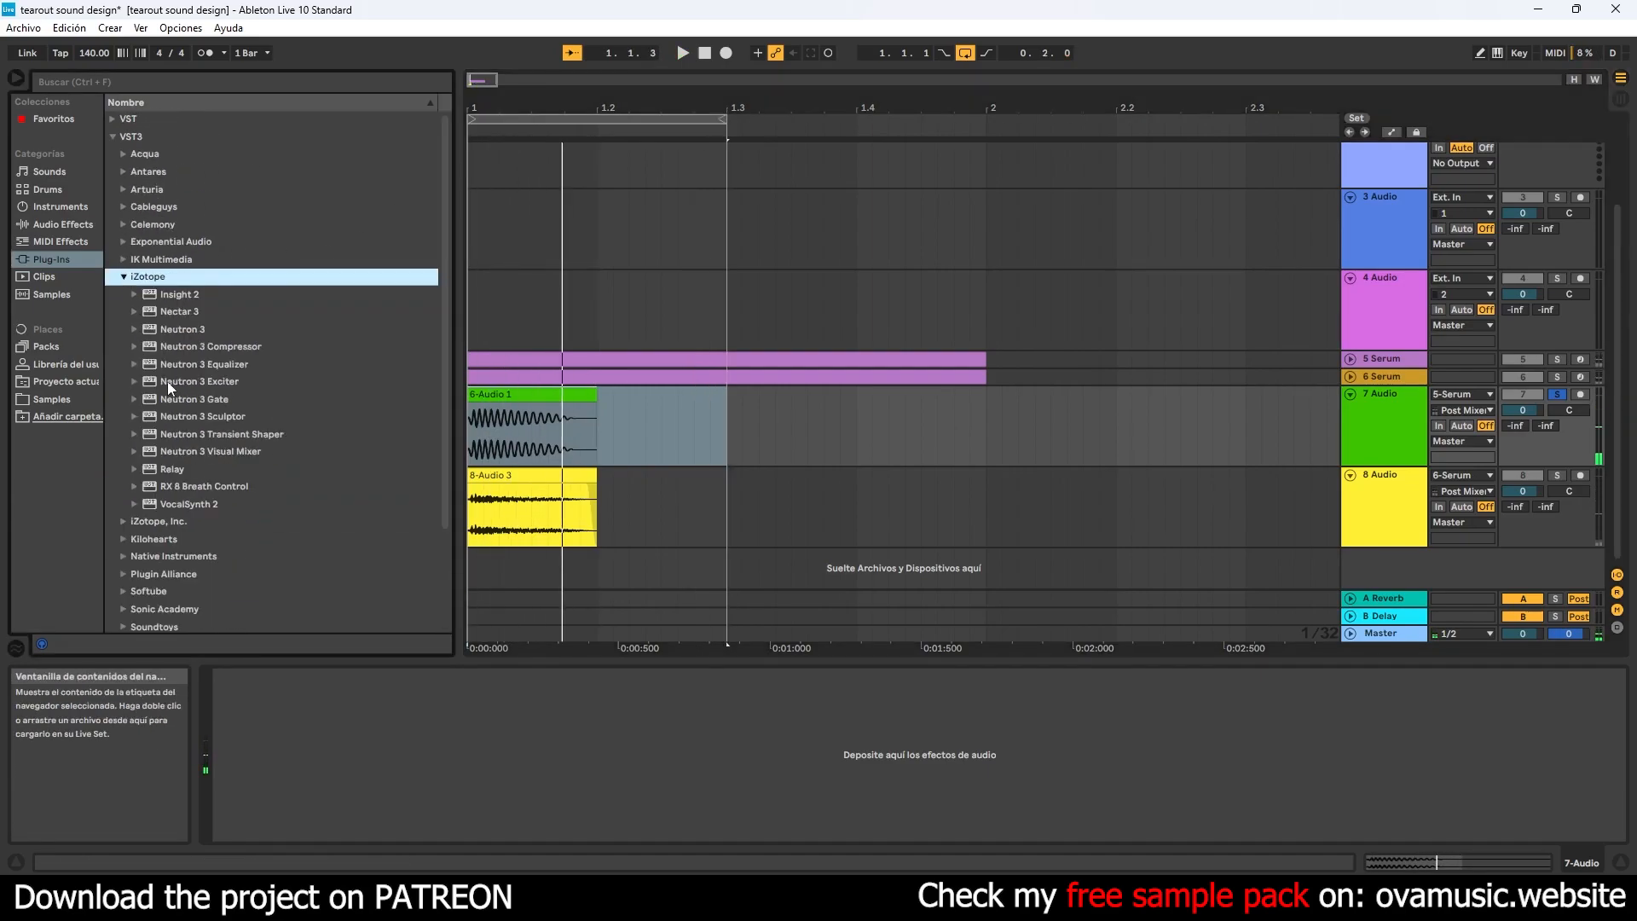
left_click_drag(243, 434, 578, 435)
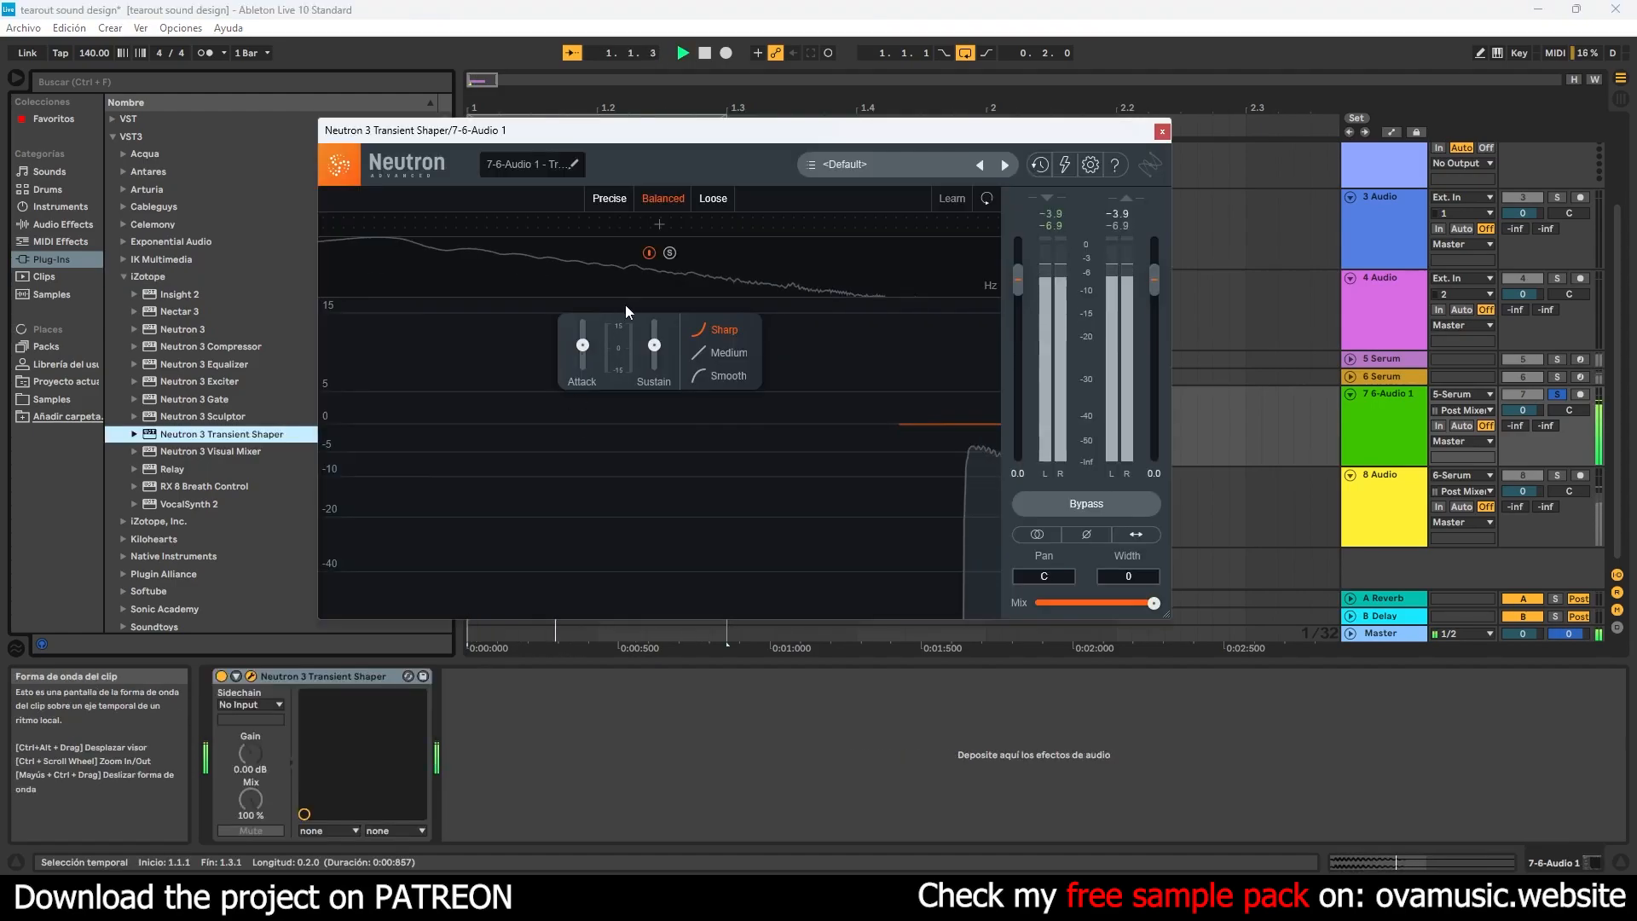
- Split the Transient Shaper into three bands, shape the middle band, set the high band's sustain to −5.0, and close its window
left_click(632, 225)
left_click(568, 270)
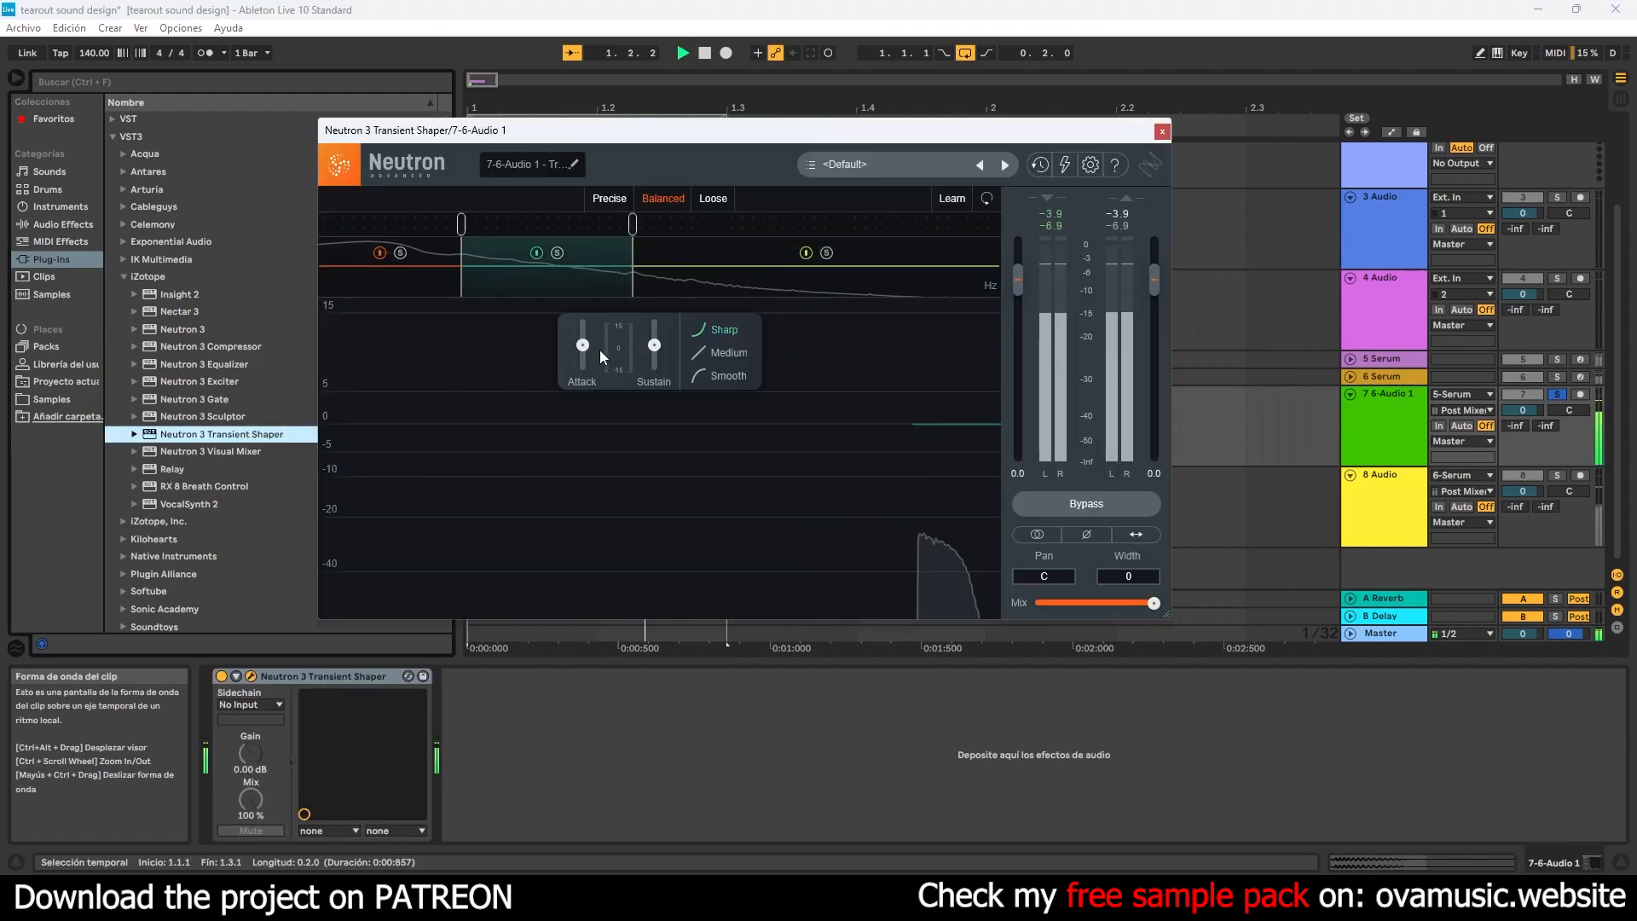
left_click_drag(581, 346, 636, 438)
left_click(680, 275)
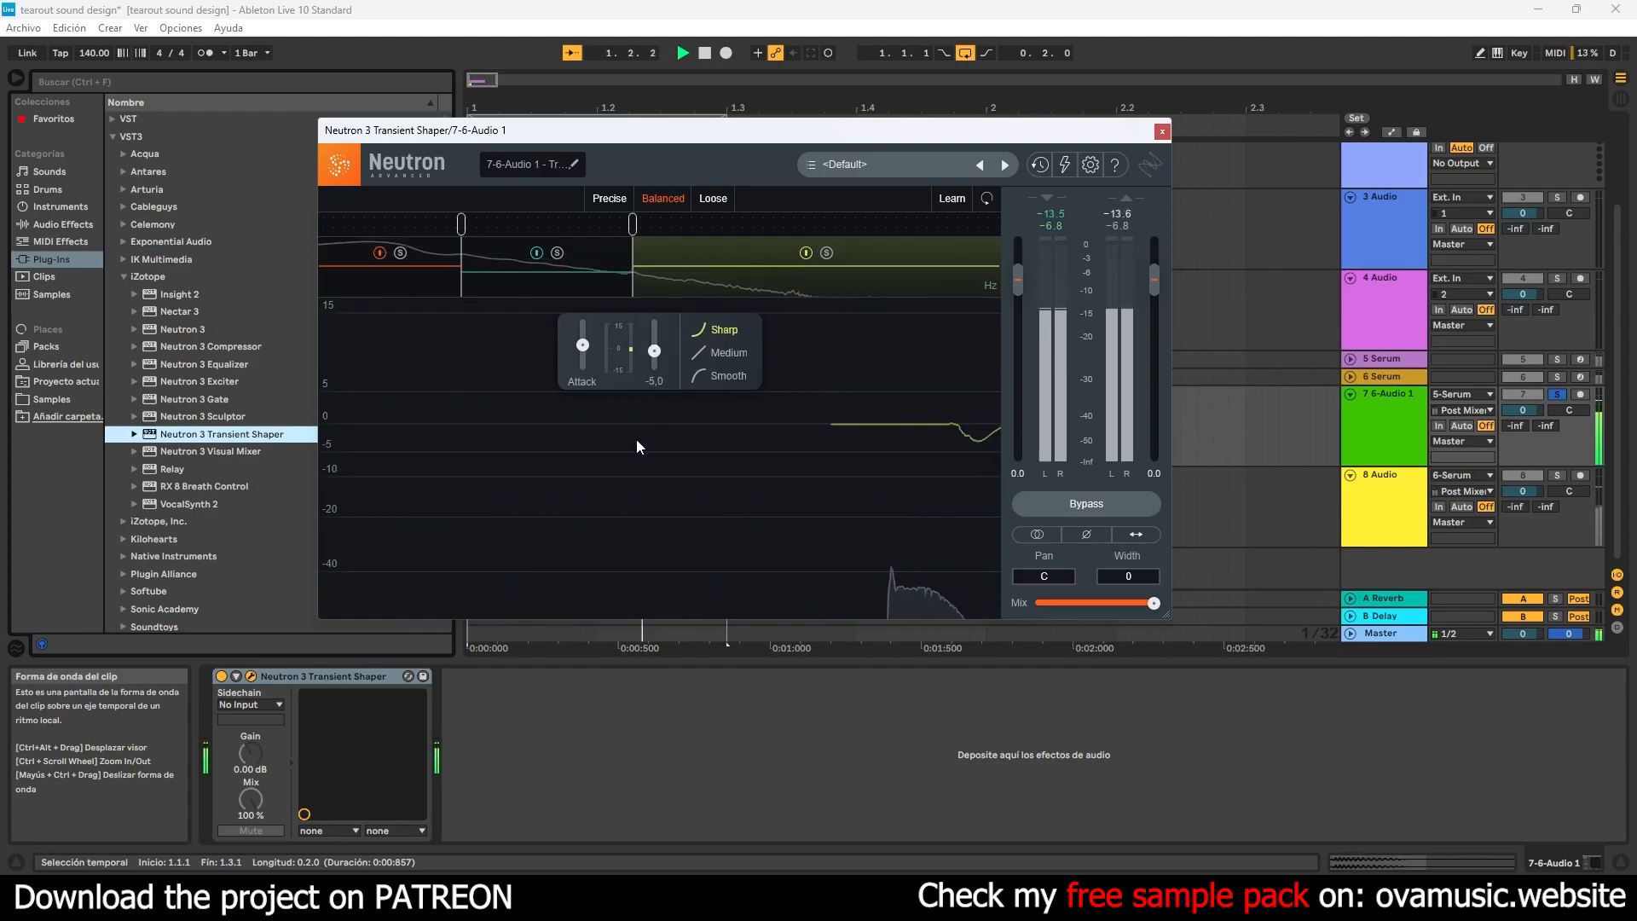
left_click(1161, 131)
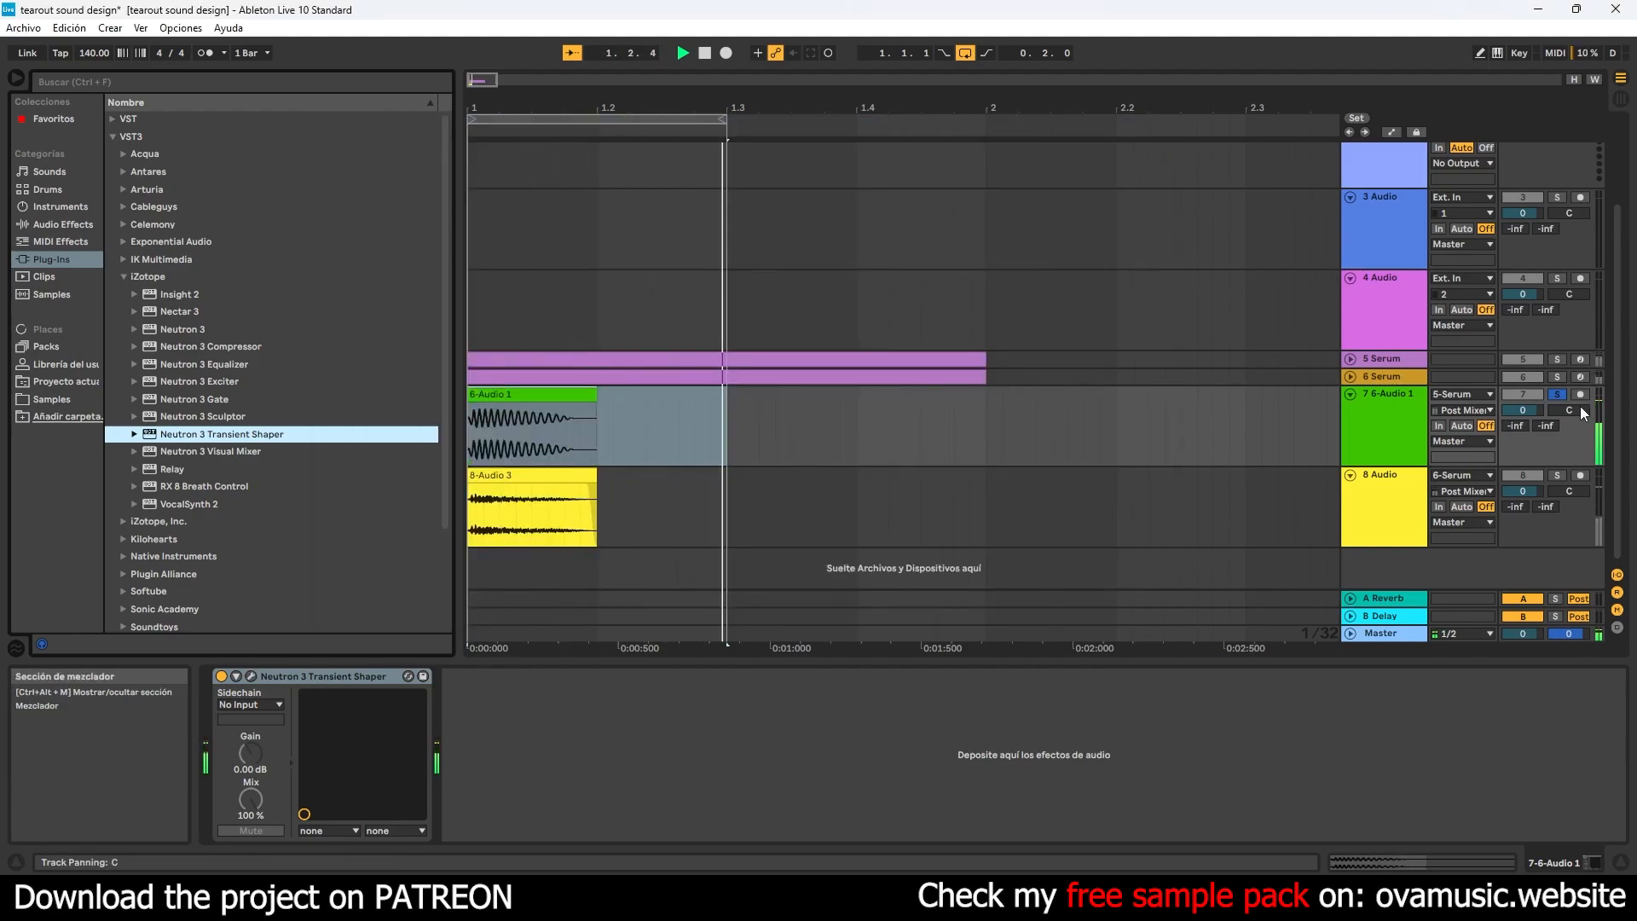
- Turn off solo on the 7 Audio track so both recorded layers play together
left_click(1557, 394)
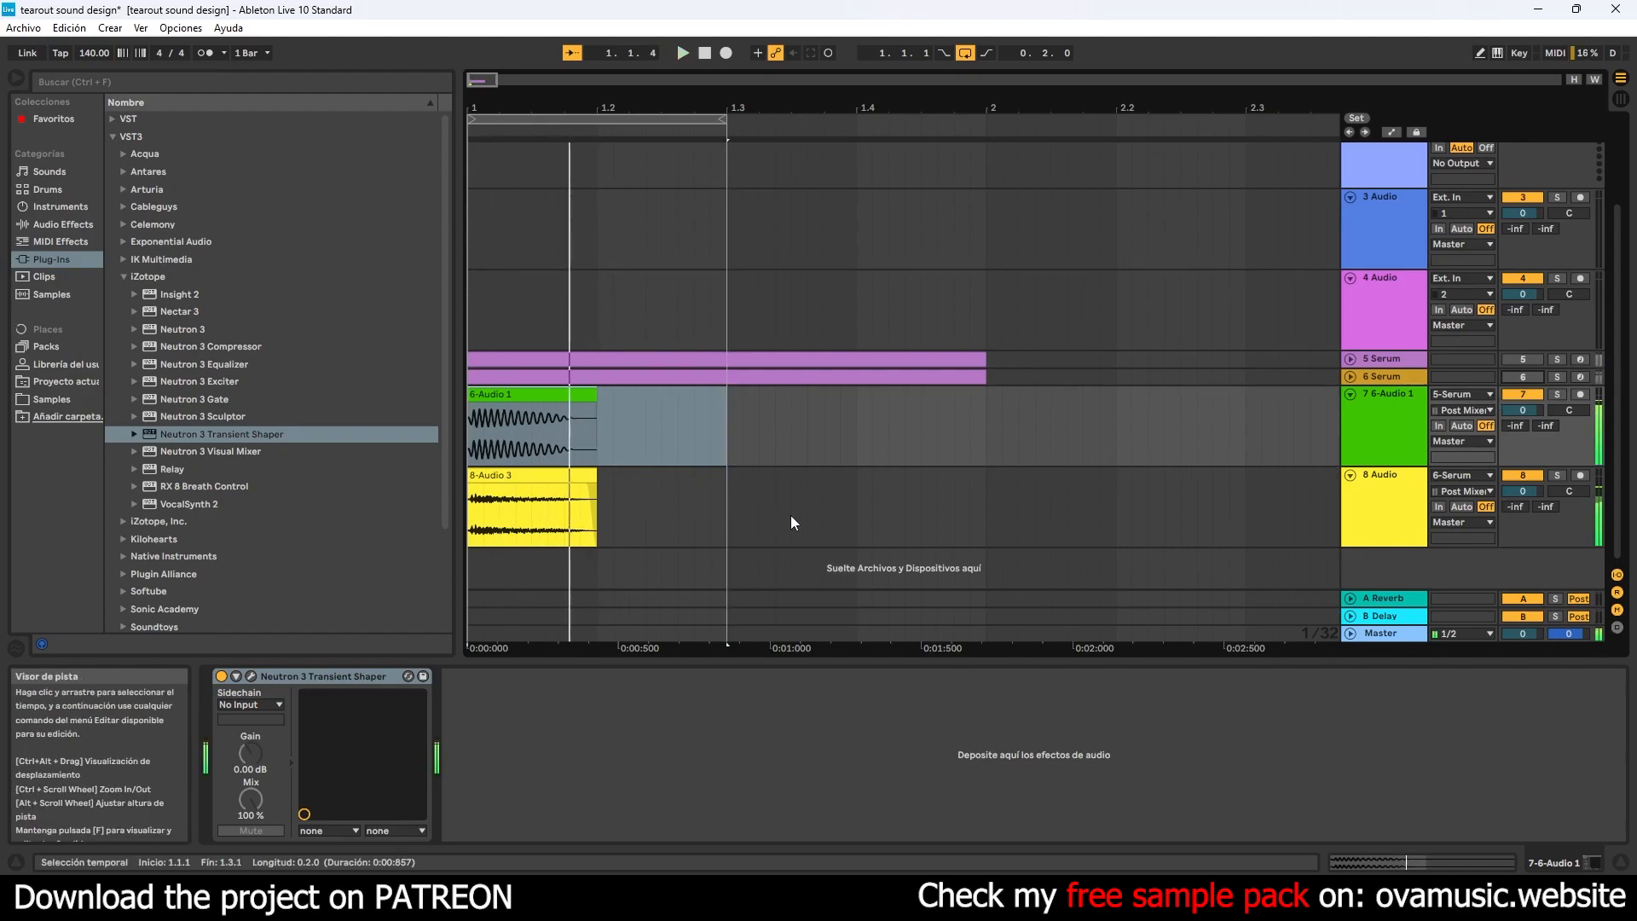
right_click(1390, 571)
left_click(1438, 593)
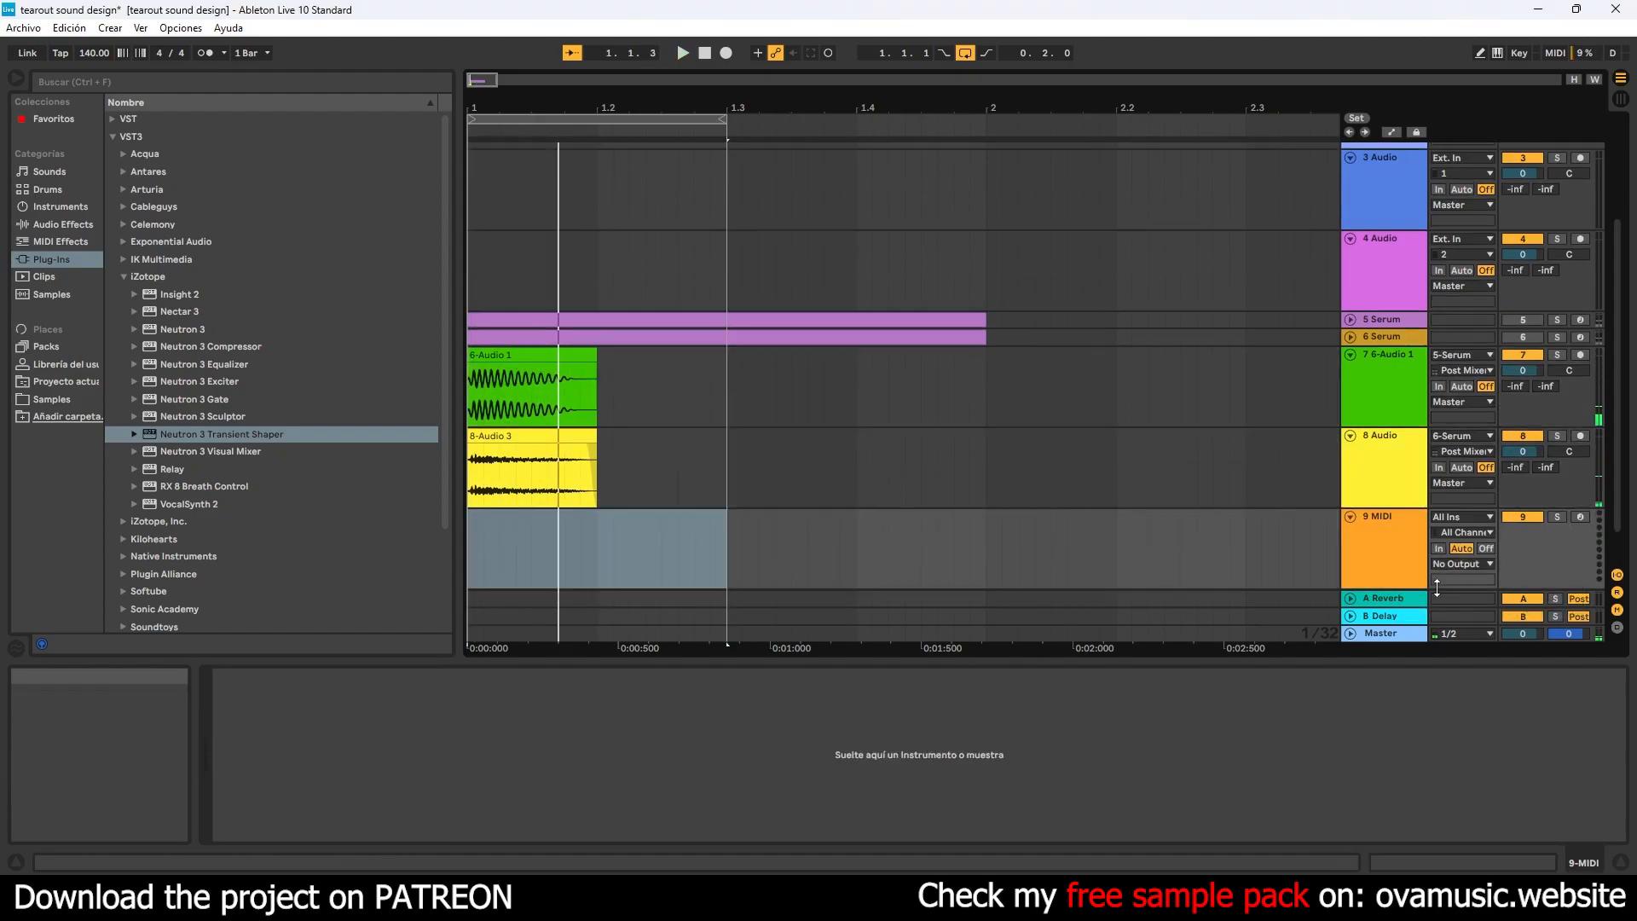
right_click(1408, 555)
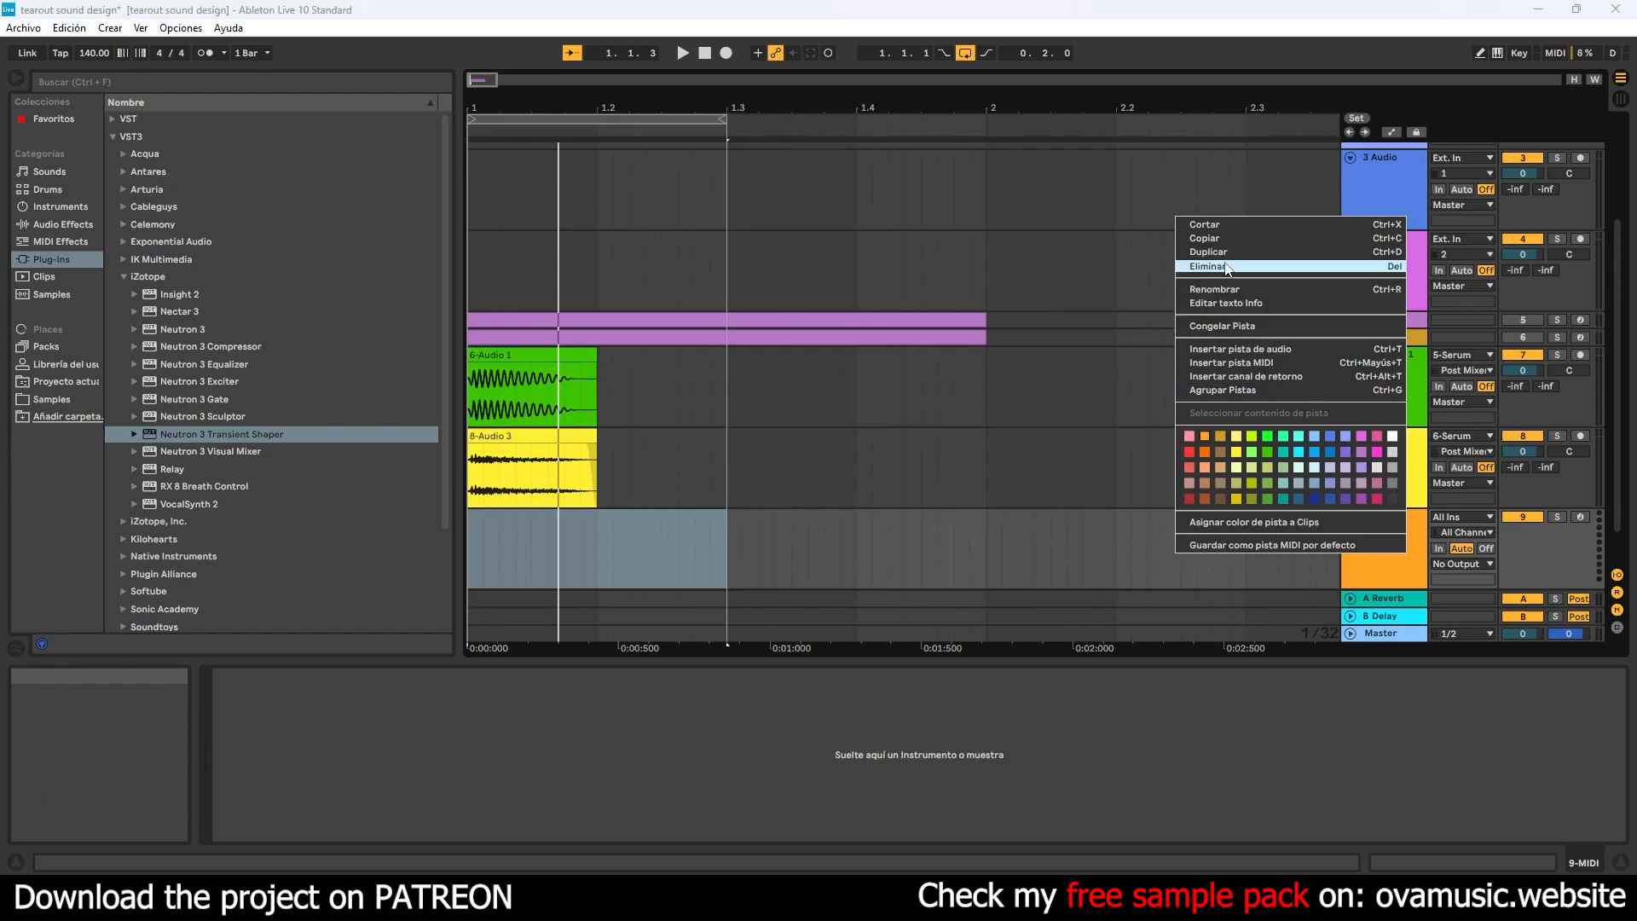
left_click(1313, 266)
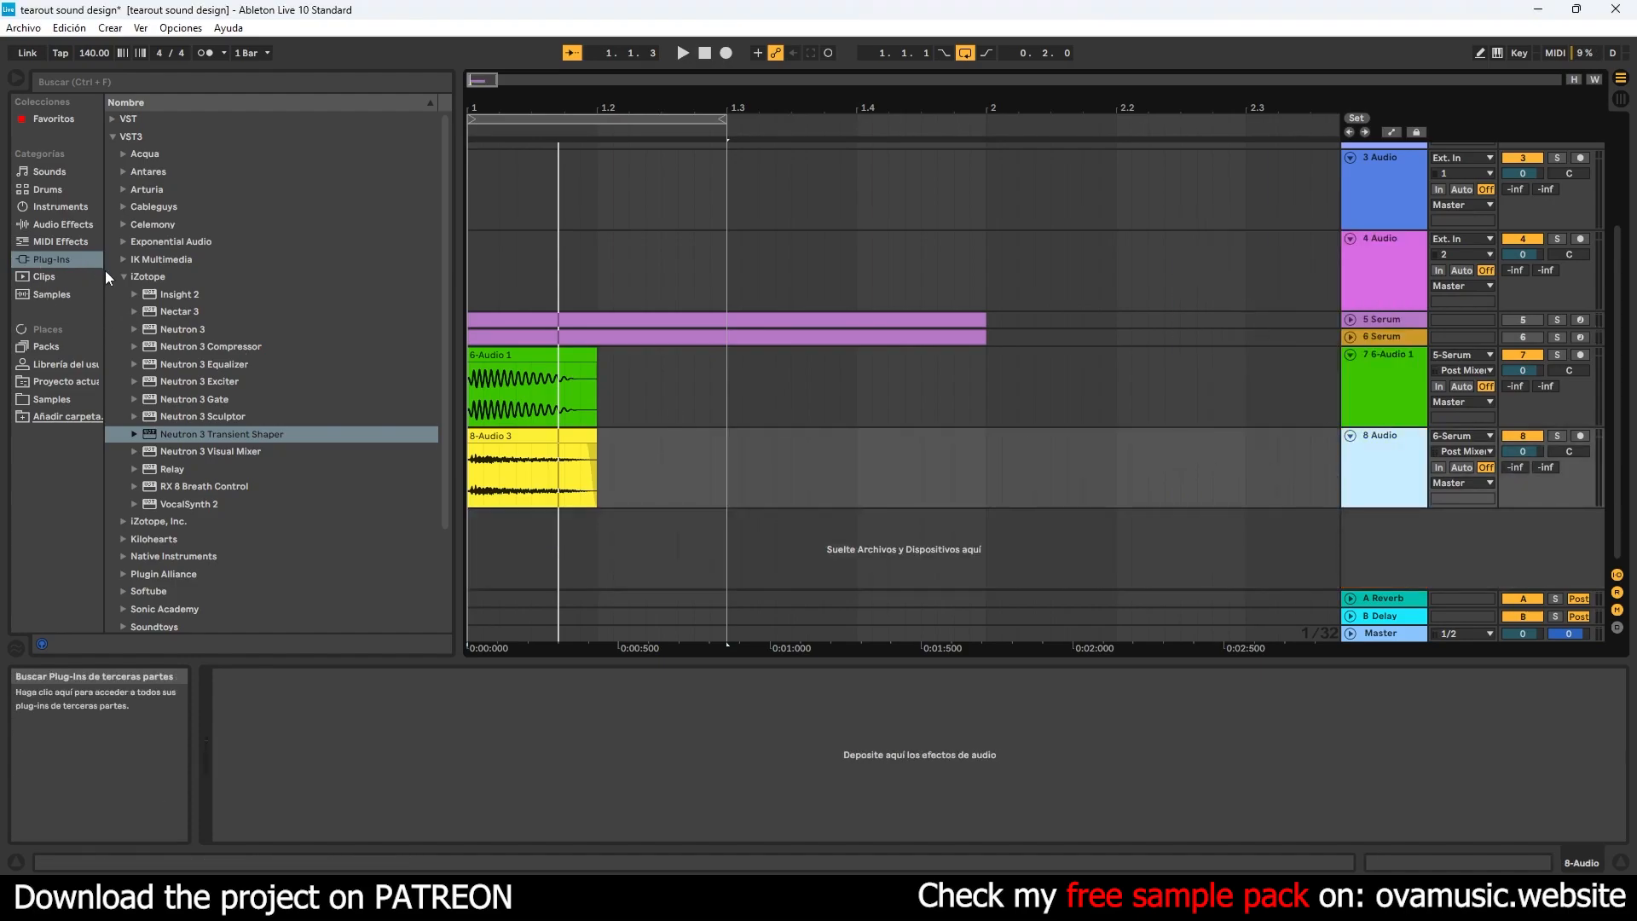
- Save the project and open the drum Claps folder of the Atomic Sounds Ultimate Dubstep Sample Pack
key("ctrl+s")
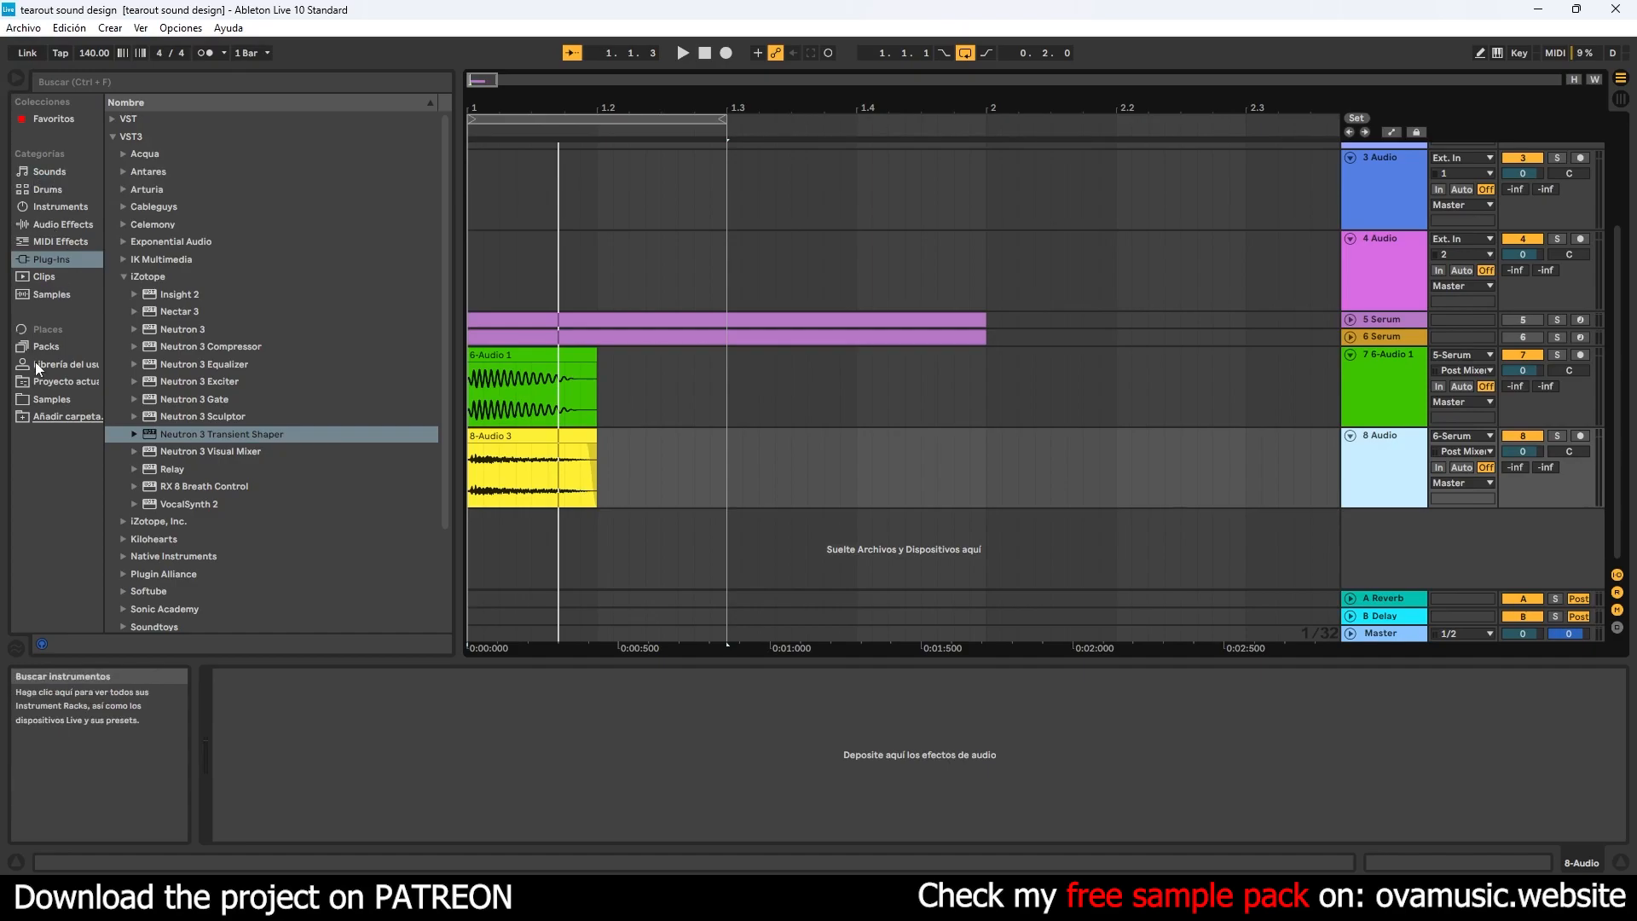
left_click(44, 398)
left_click(113, 121)
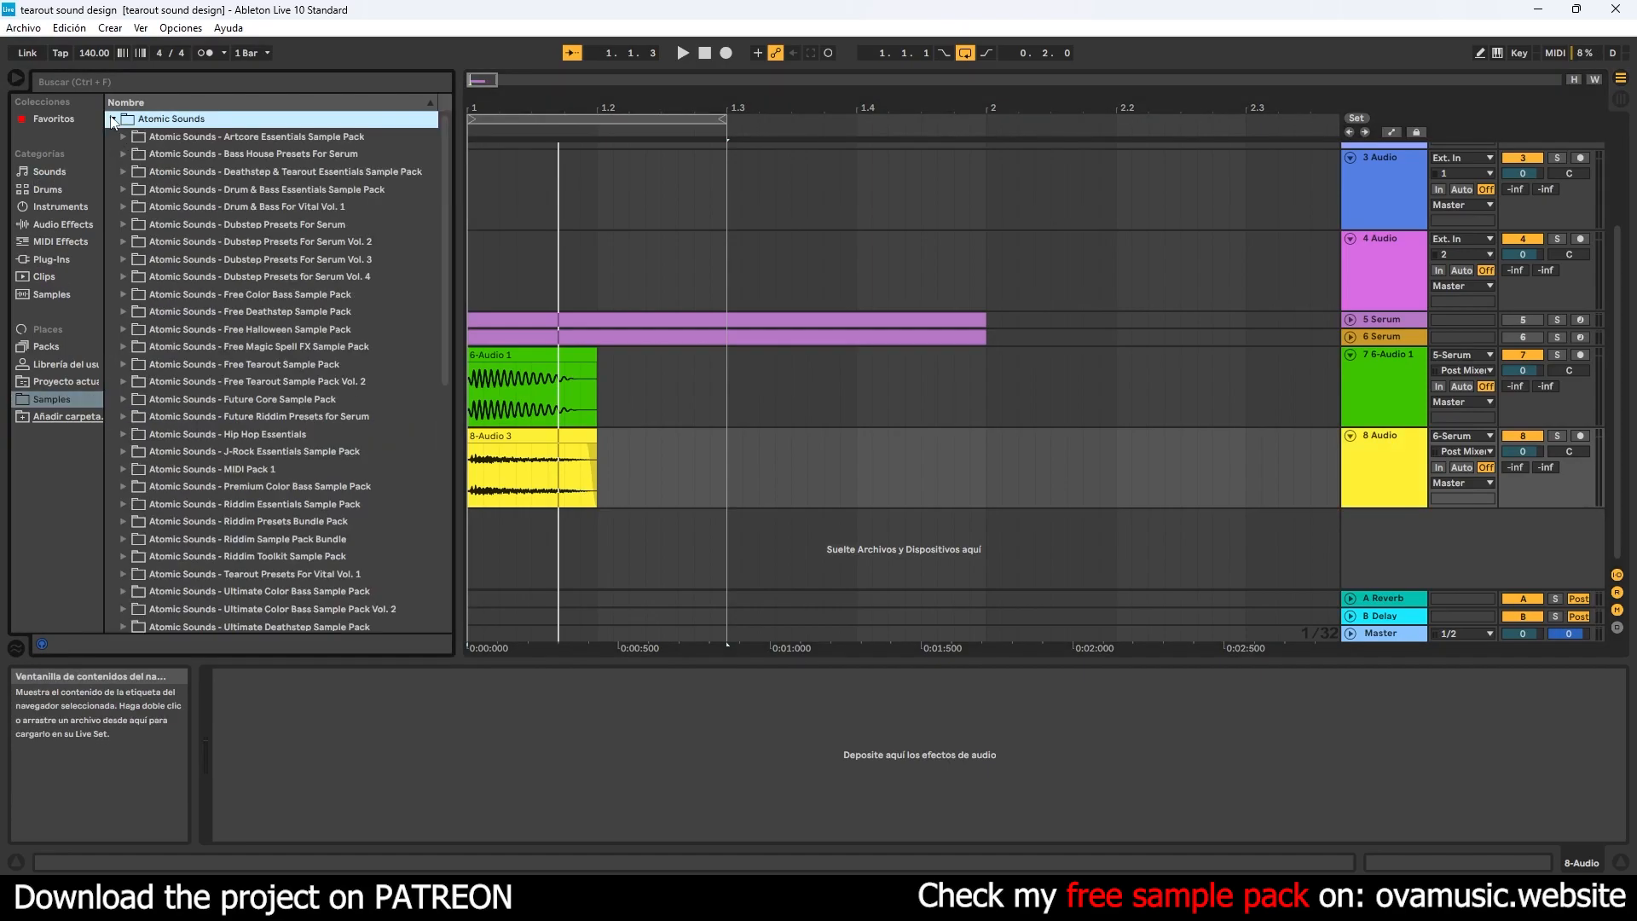
scroll(325, 452, "down", 5)
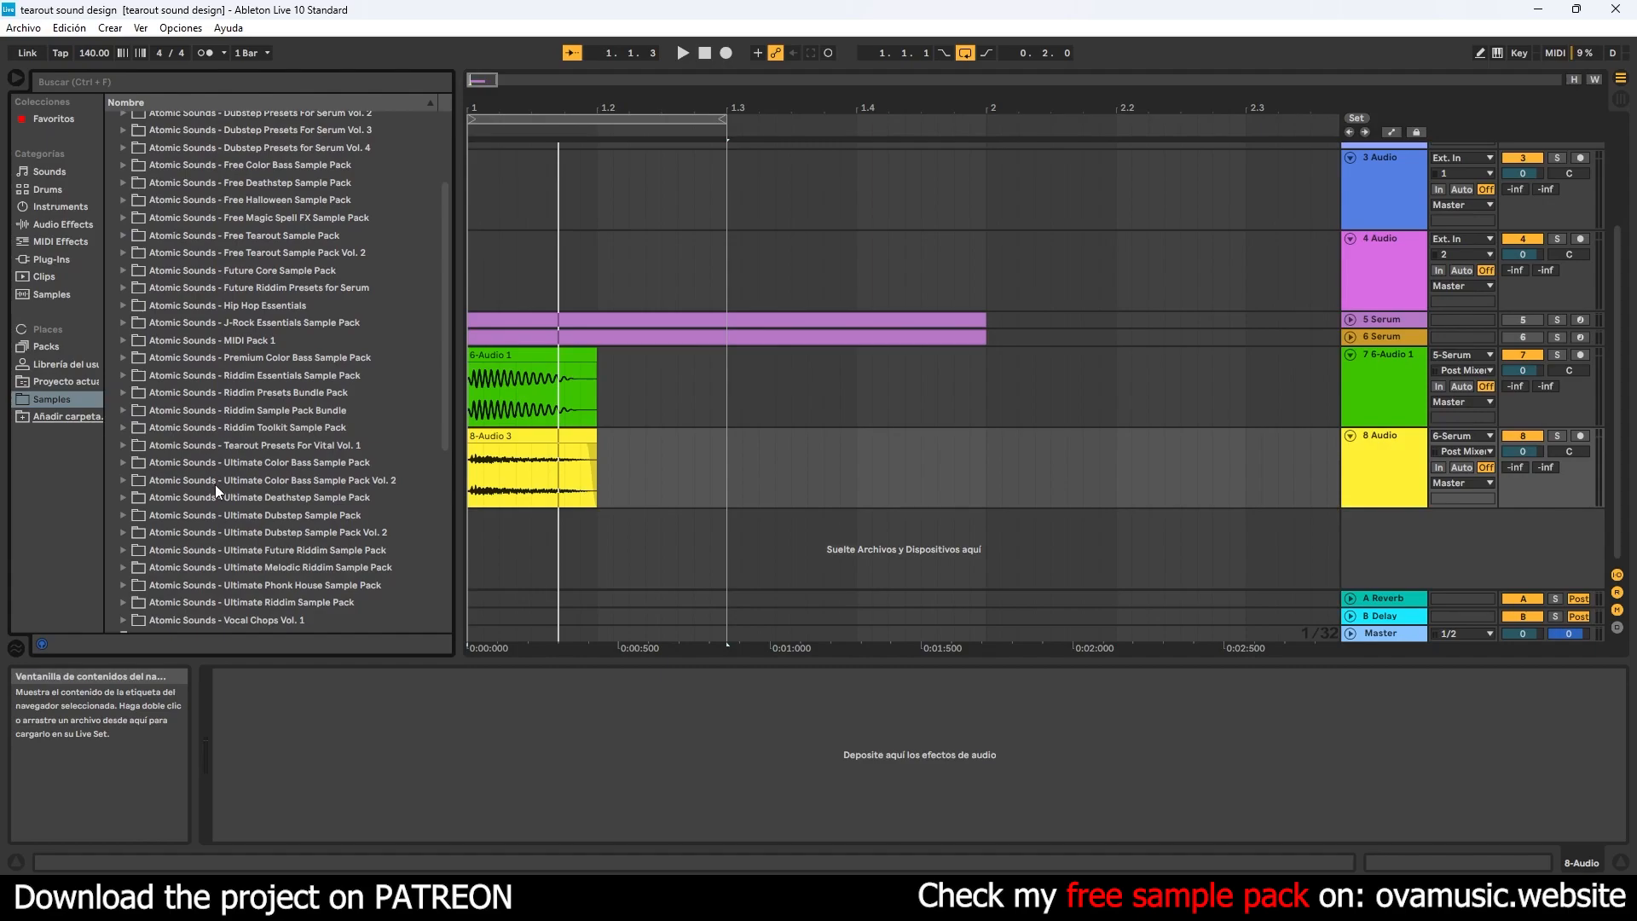
left_click(124, 497)
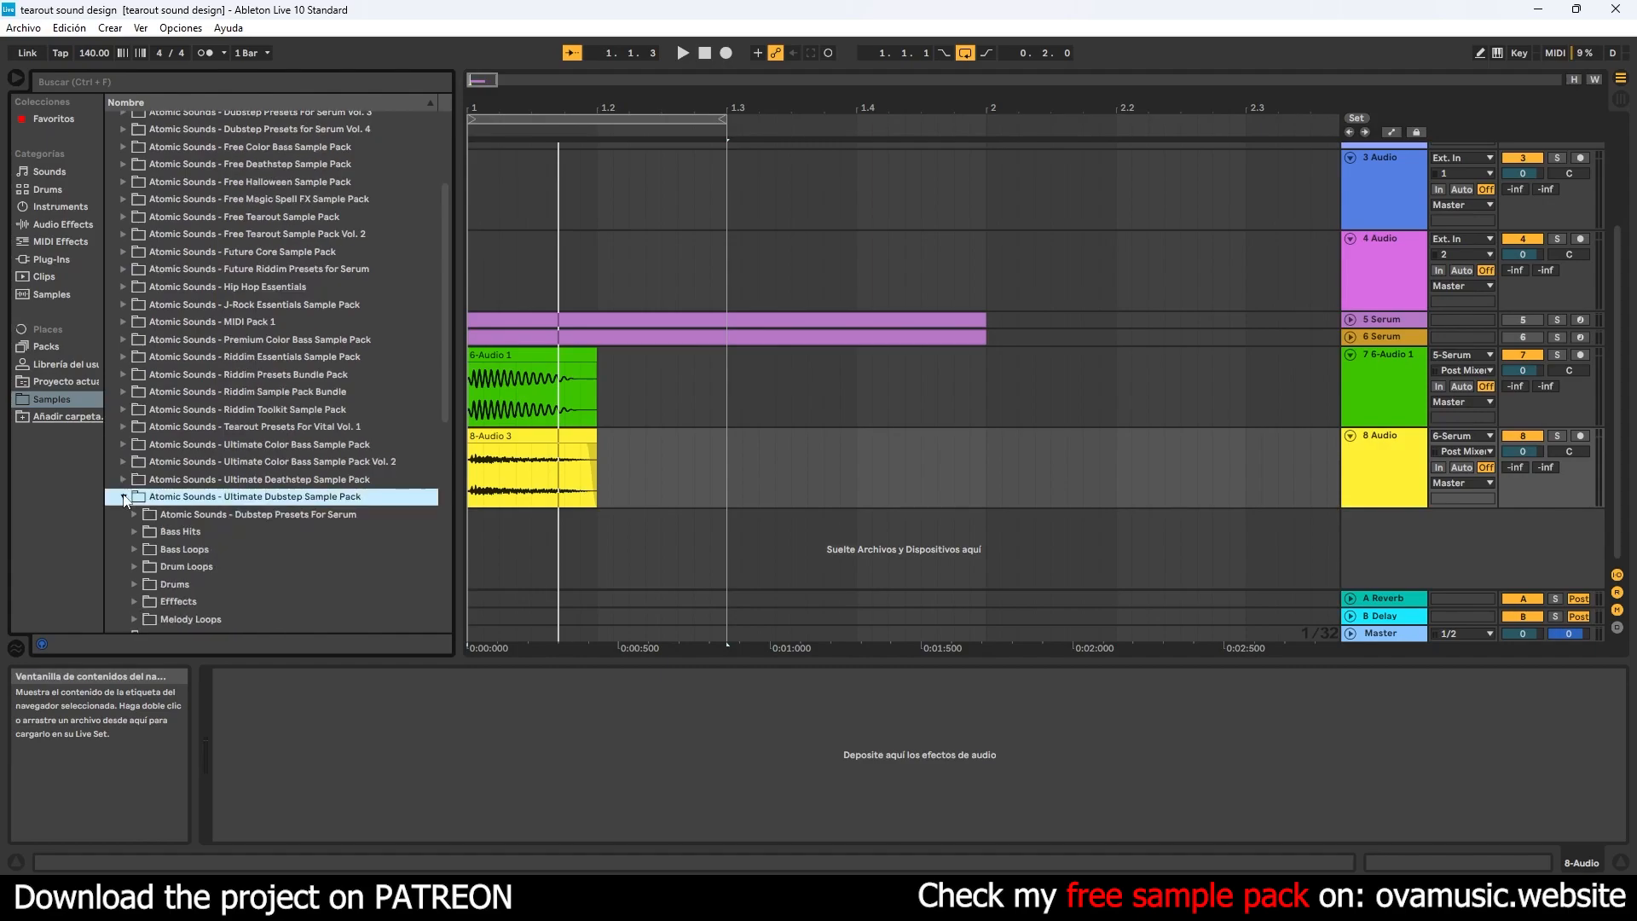
left_click(136, 583)
left_click(145, 602)
- Audition the clap samples and place AS_Ultimate_Dubstep_Clap_07.wav on a new audio track at the start of bar 1
scroll(226, 604, "down", 2)
left_click(237, 533)
left_click(238, 537)
left_click(236, 561)
left_click(240, 579)
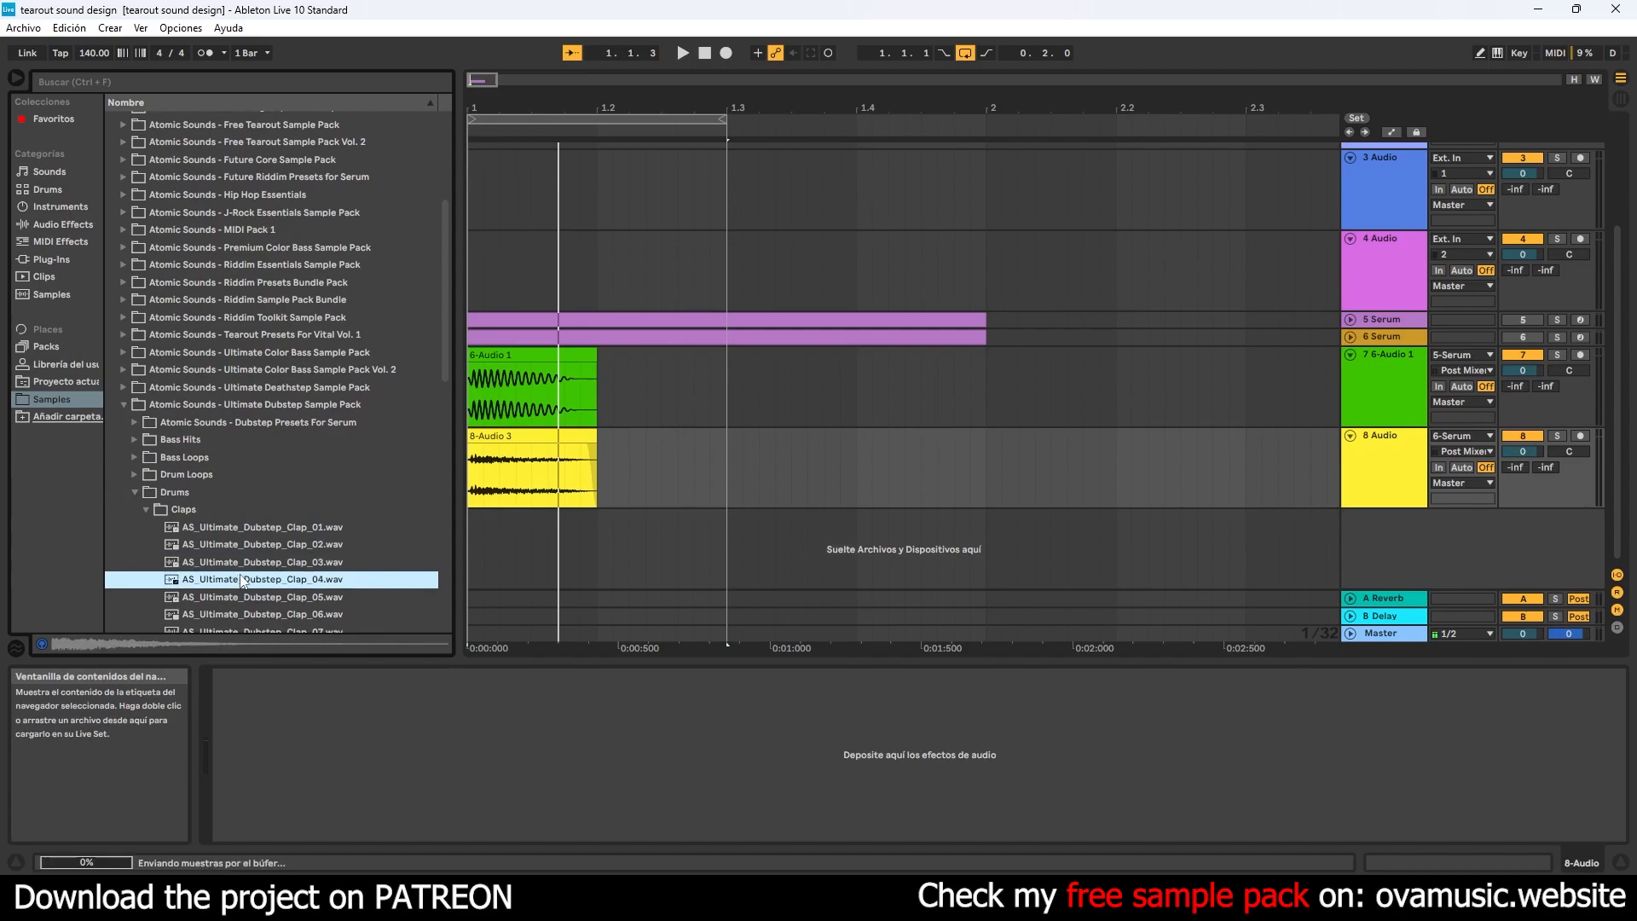
scroll(256, 550, "down", 3)
left_click(281, 506)
left_click(285, 523)
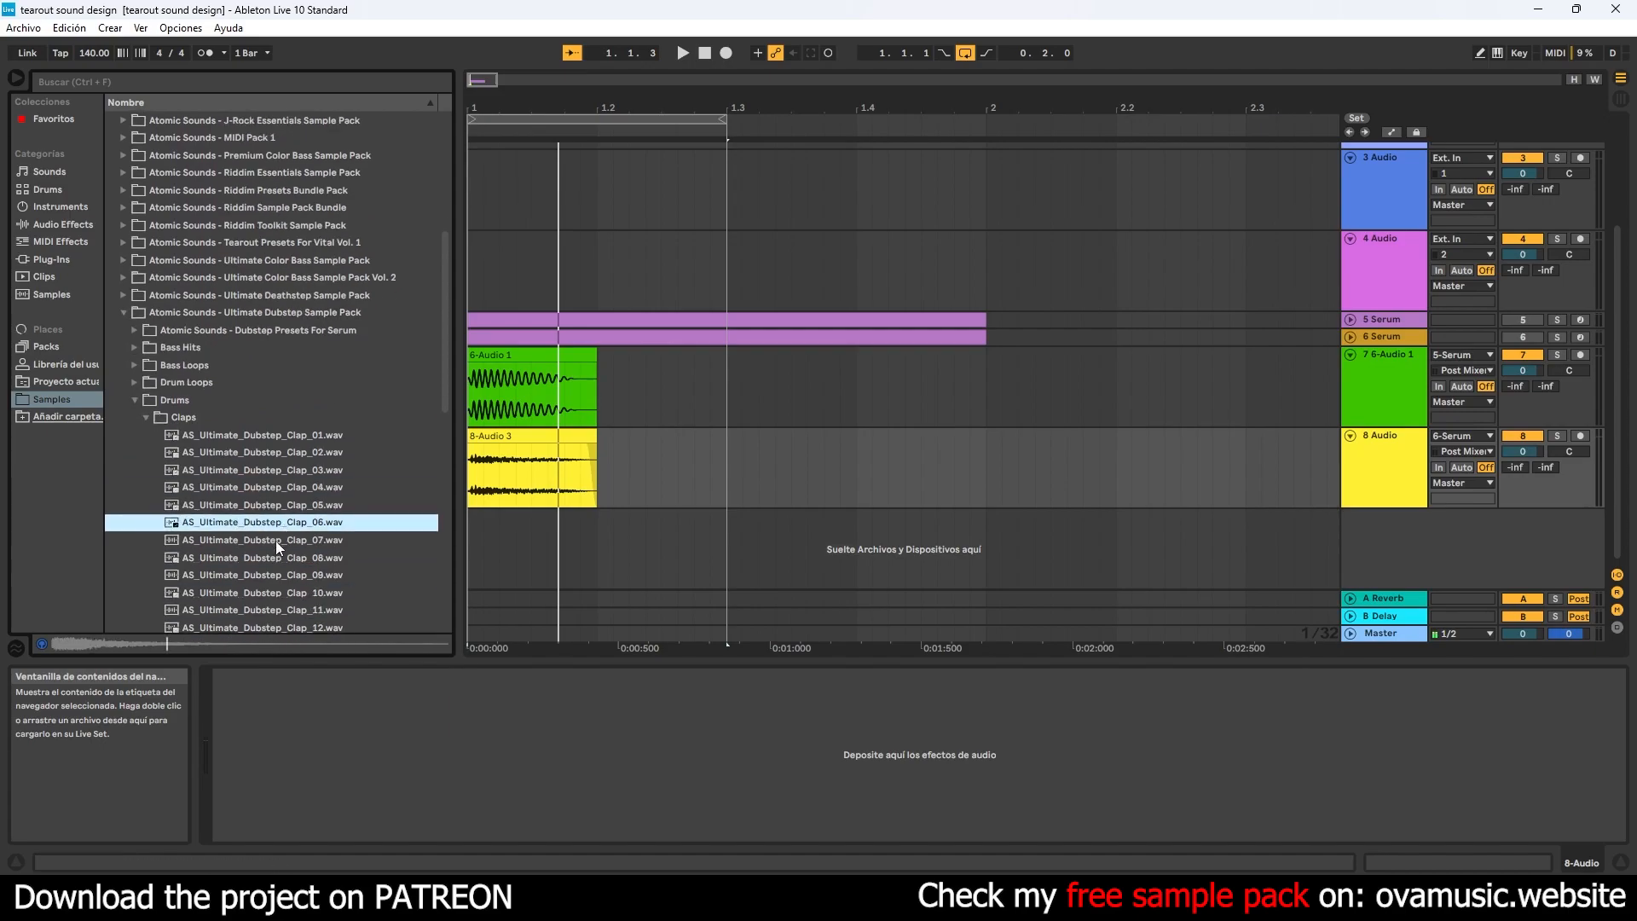
left_click(276, 539)
left_click_drag(278, 548, 473, 545)
- Add a long fade-out over roughly the last half of the clap clip, then solo its track and play it
left_click_drag(589, 530, 519, 529)
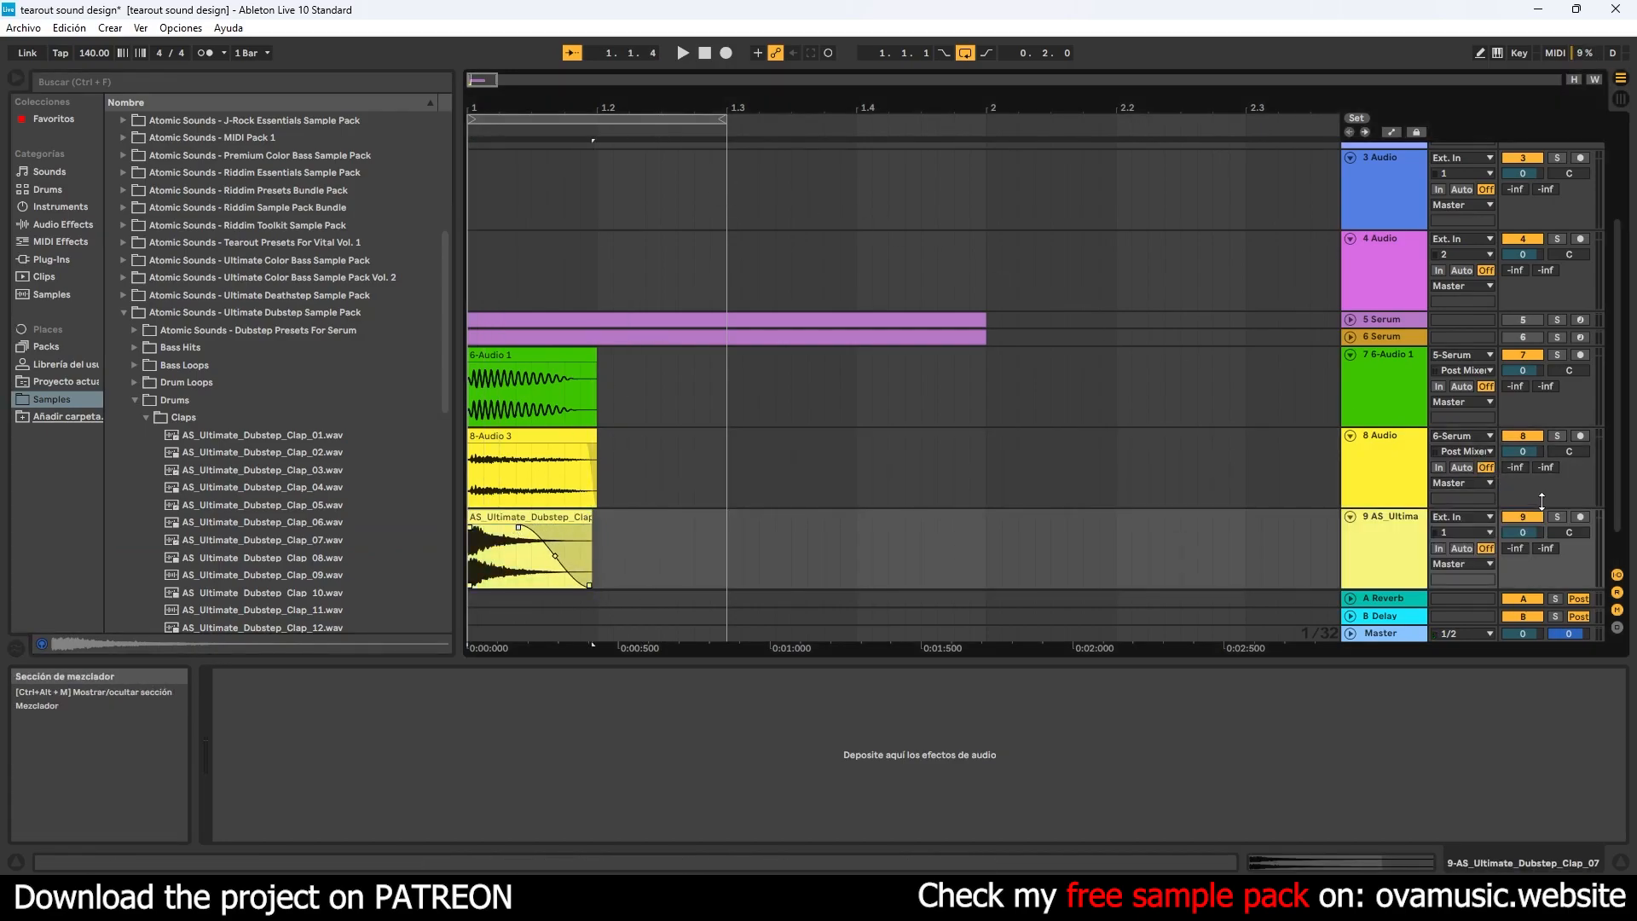
left_click(1557, 517)
key("space")
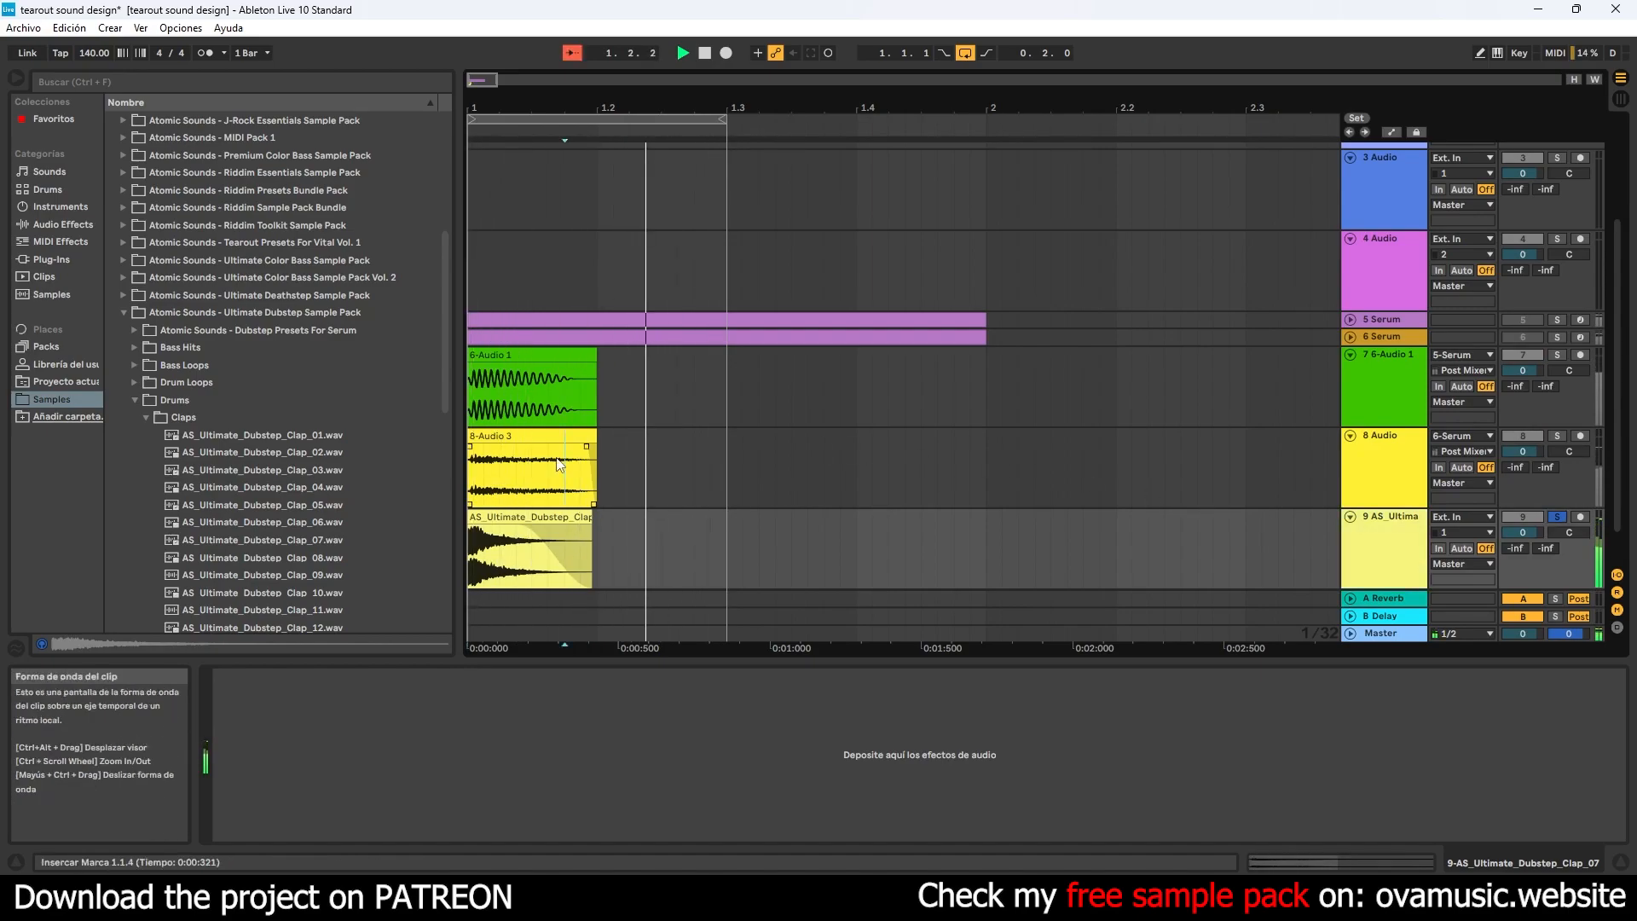
- Copy every effect after Serum on the 6 Serum track, from the first Disperser through LIFT3-MAST, onto the clap track
left_click(565, 387)
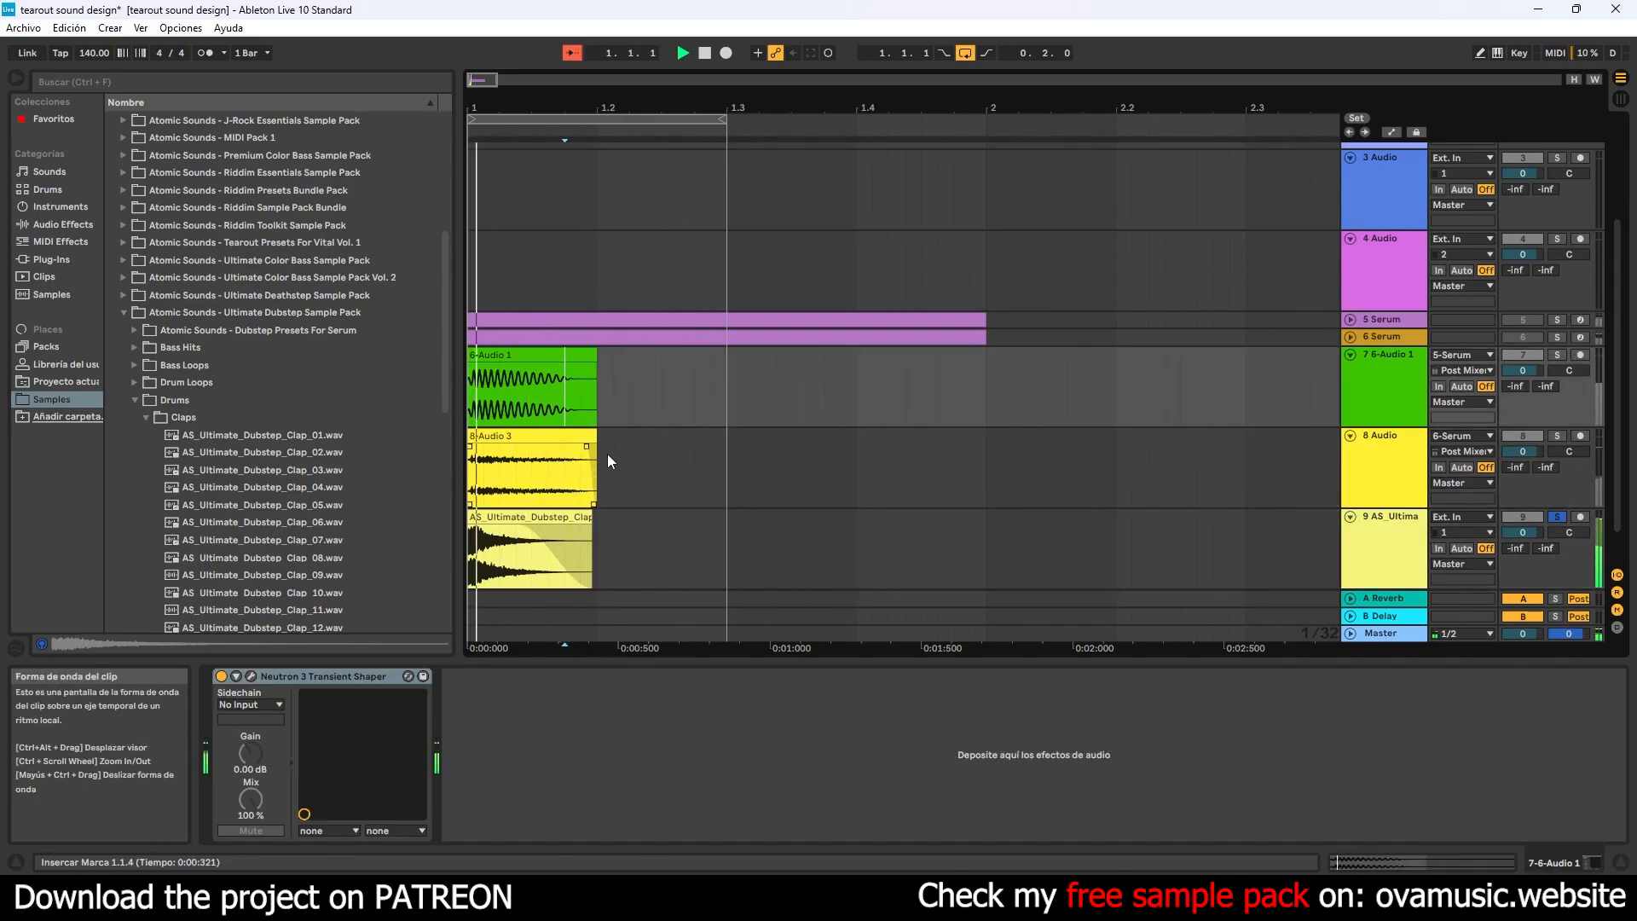
left_click(653, 337)
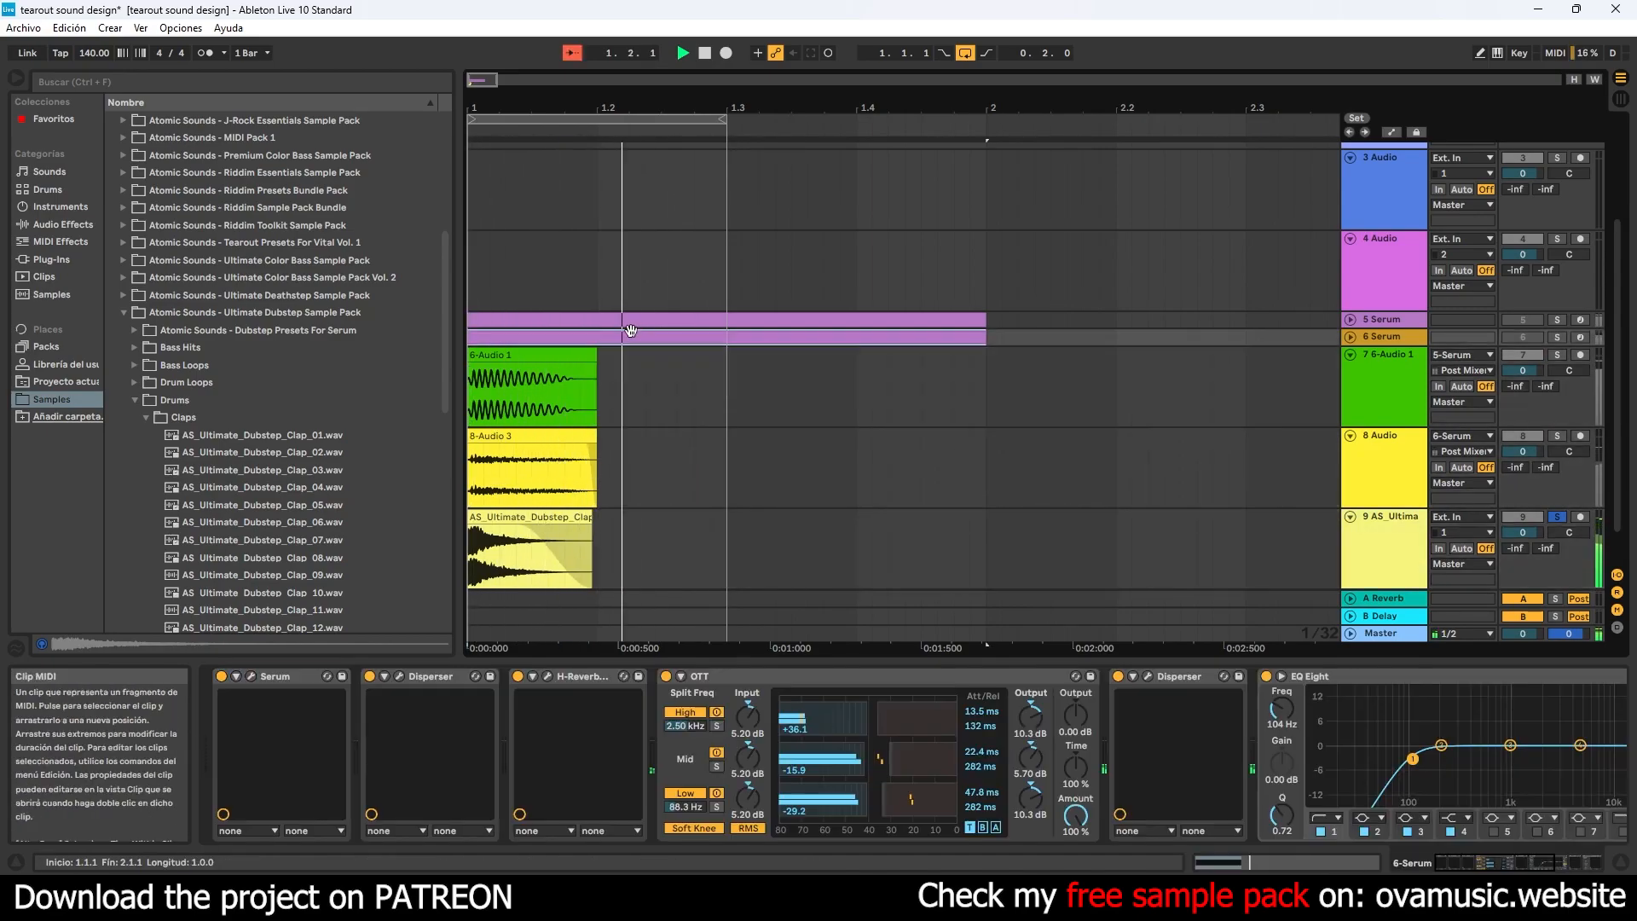
left_click(573, 679)
left_click(461, 674, "ctrl")
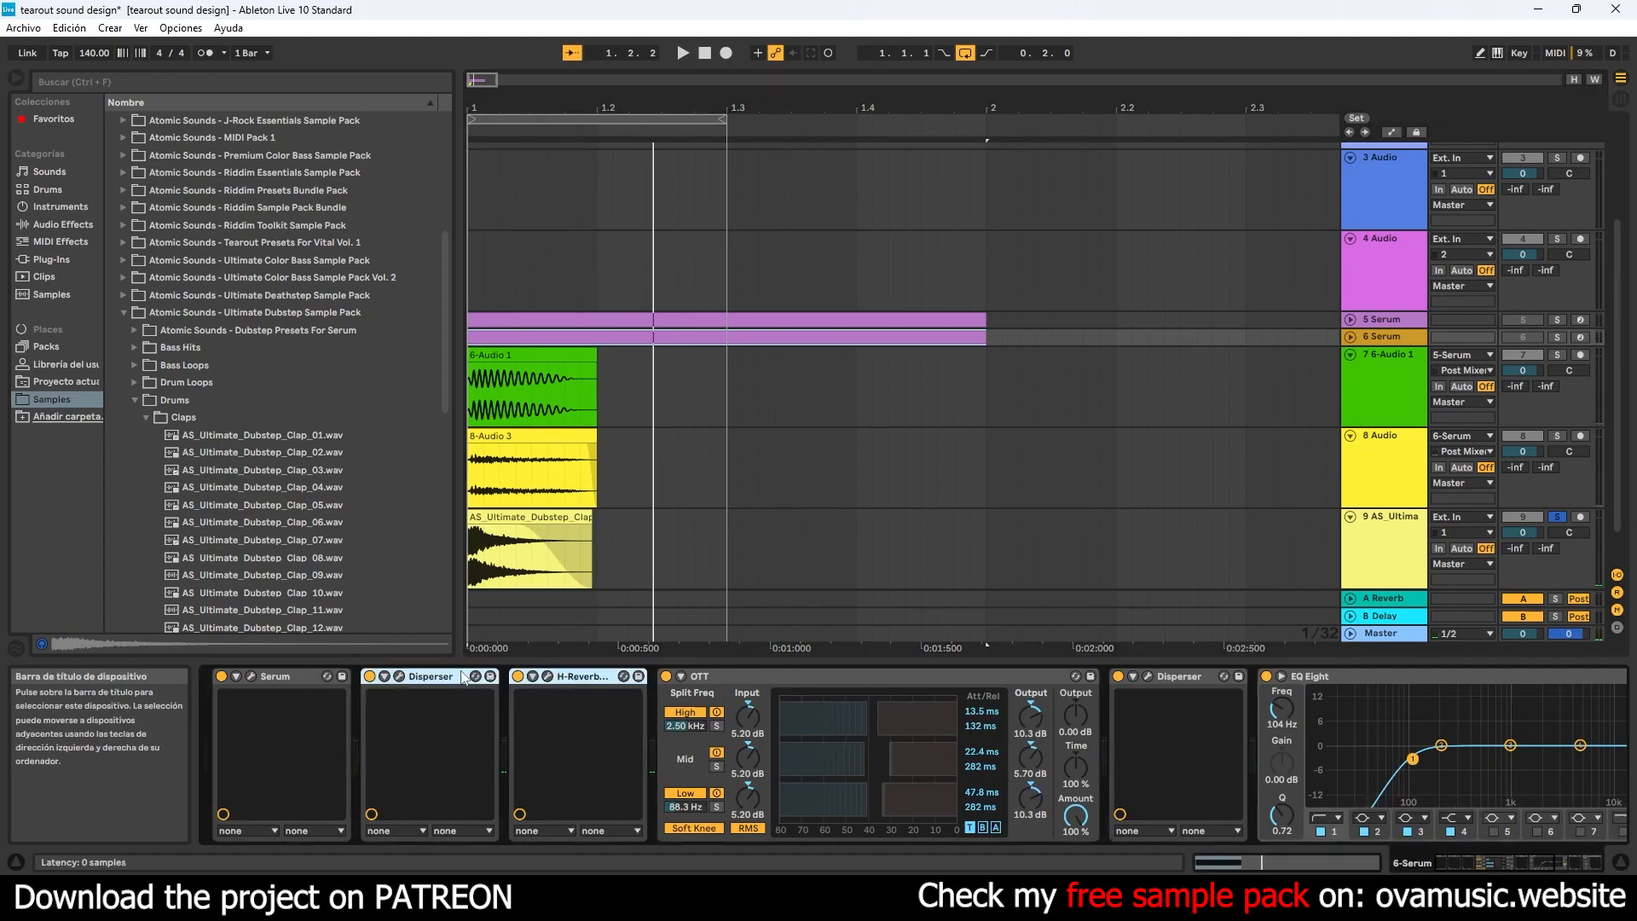
left_click(805, 679, "ctrl")
left_click(1184, 679, "ctrl")
left_click(1380, 679, "ctrl")
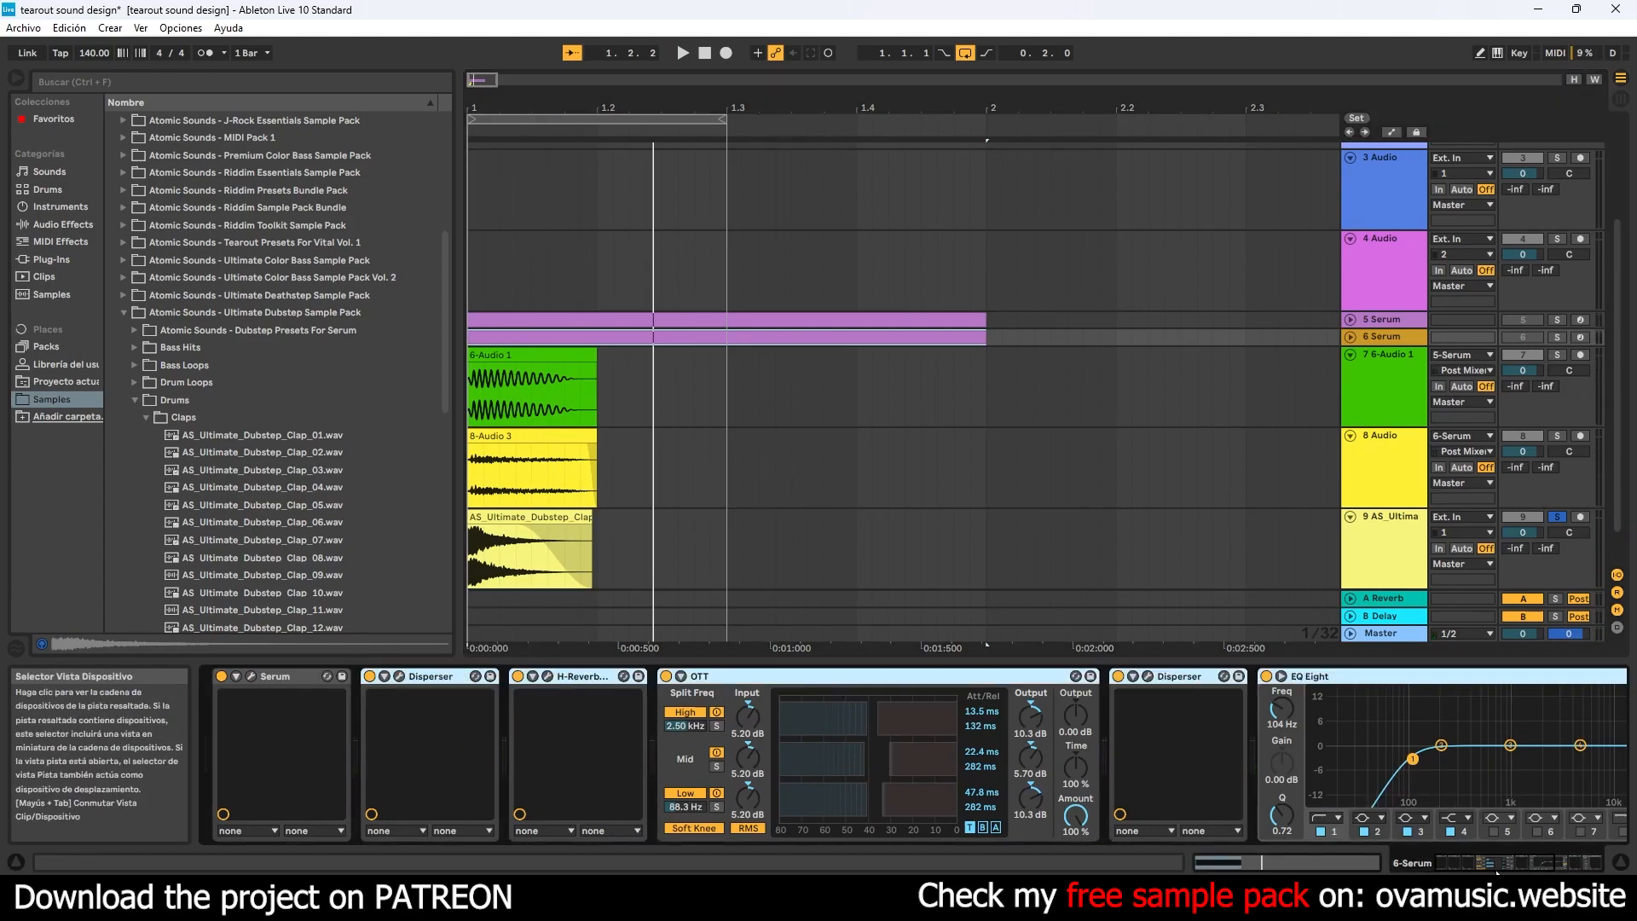
left_click(1500, 868)
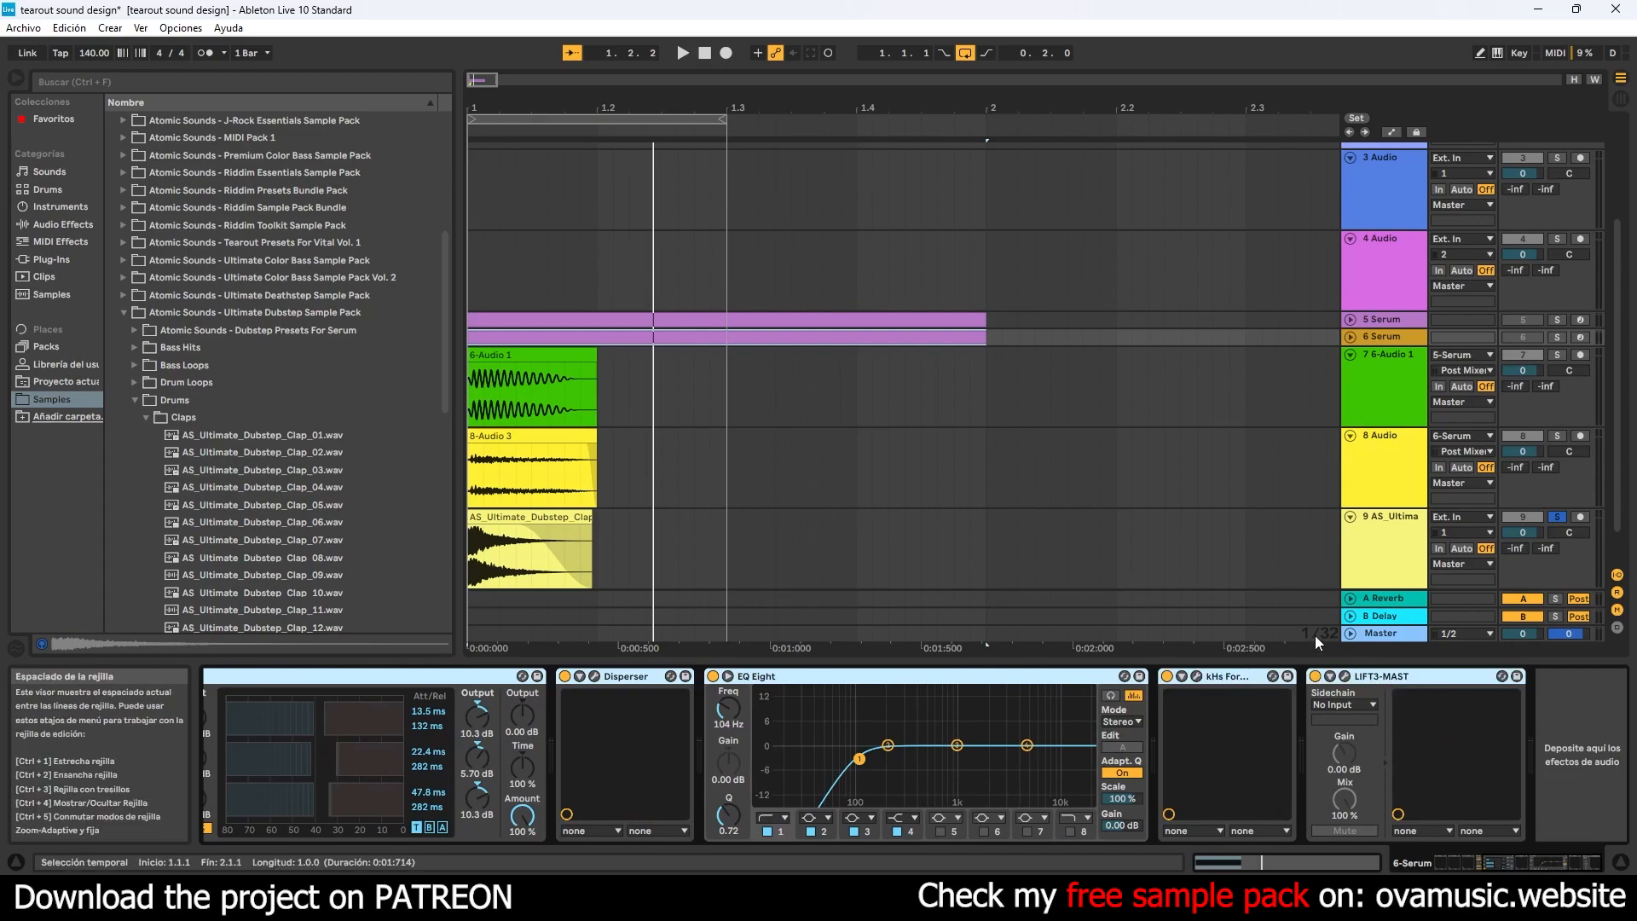
left_click(1333, 574)
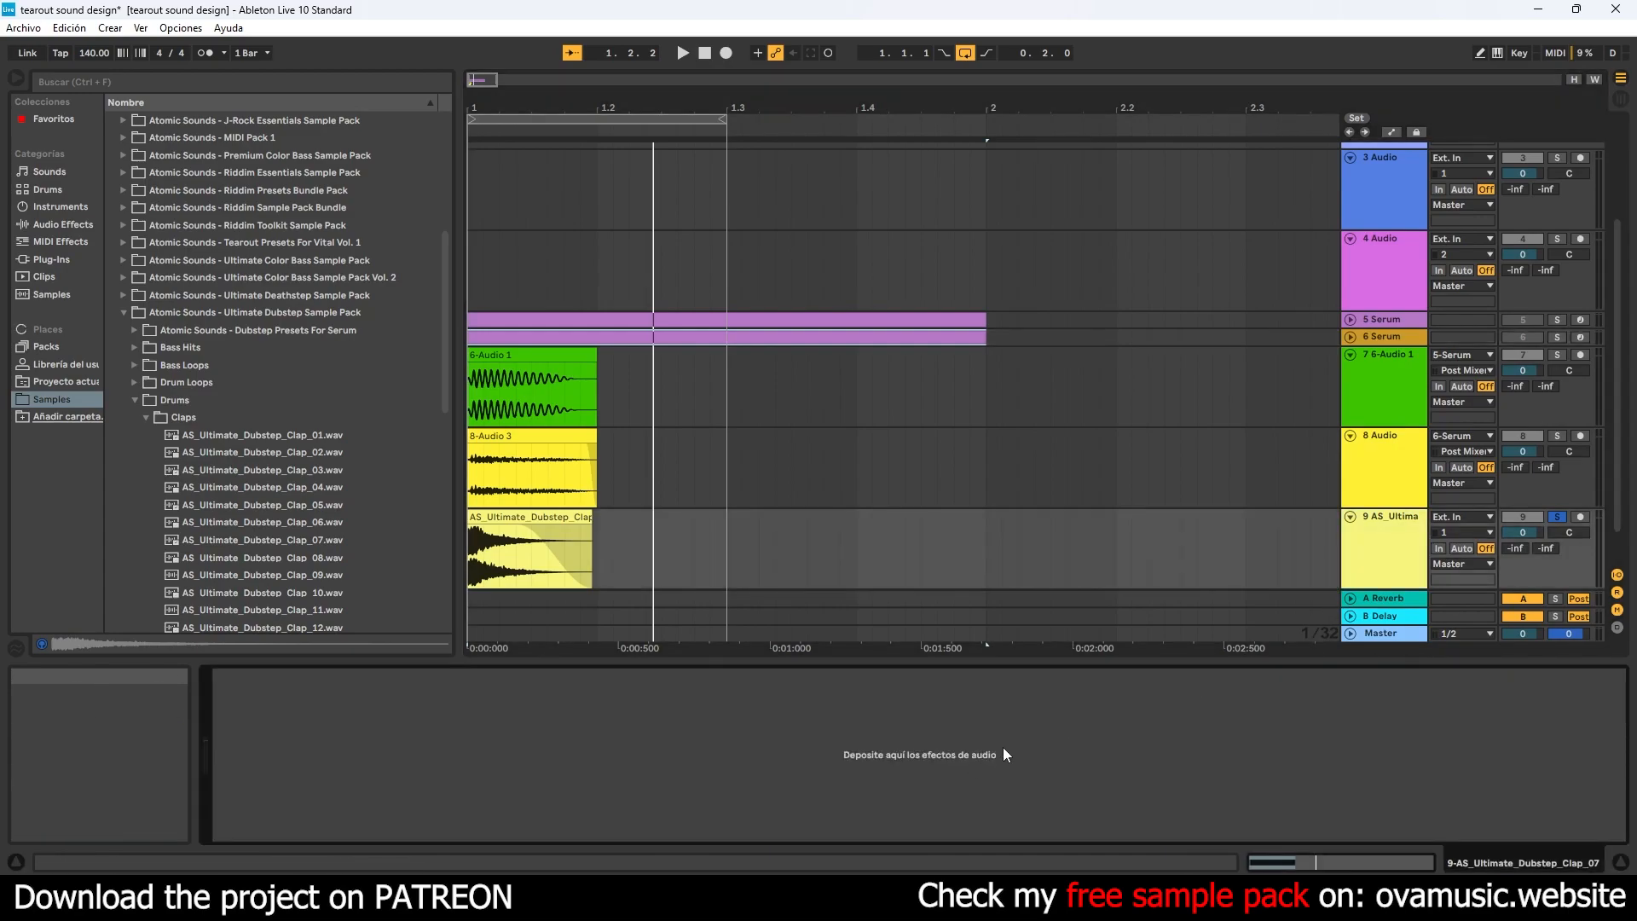
key("ctrl+v")
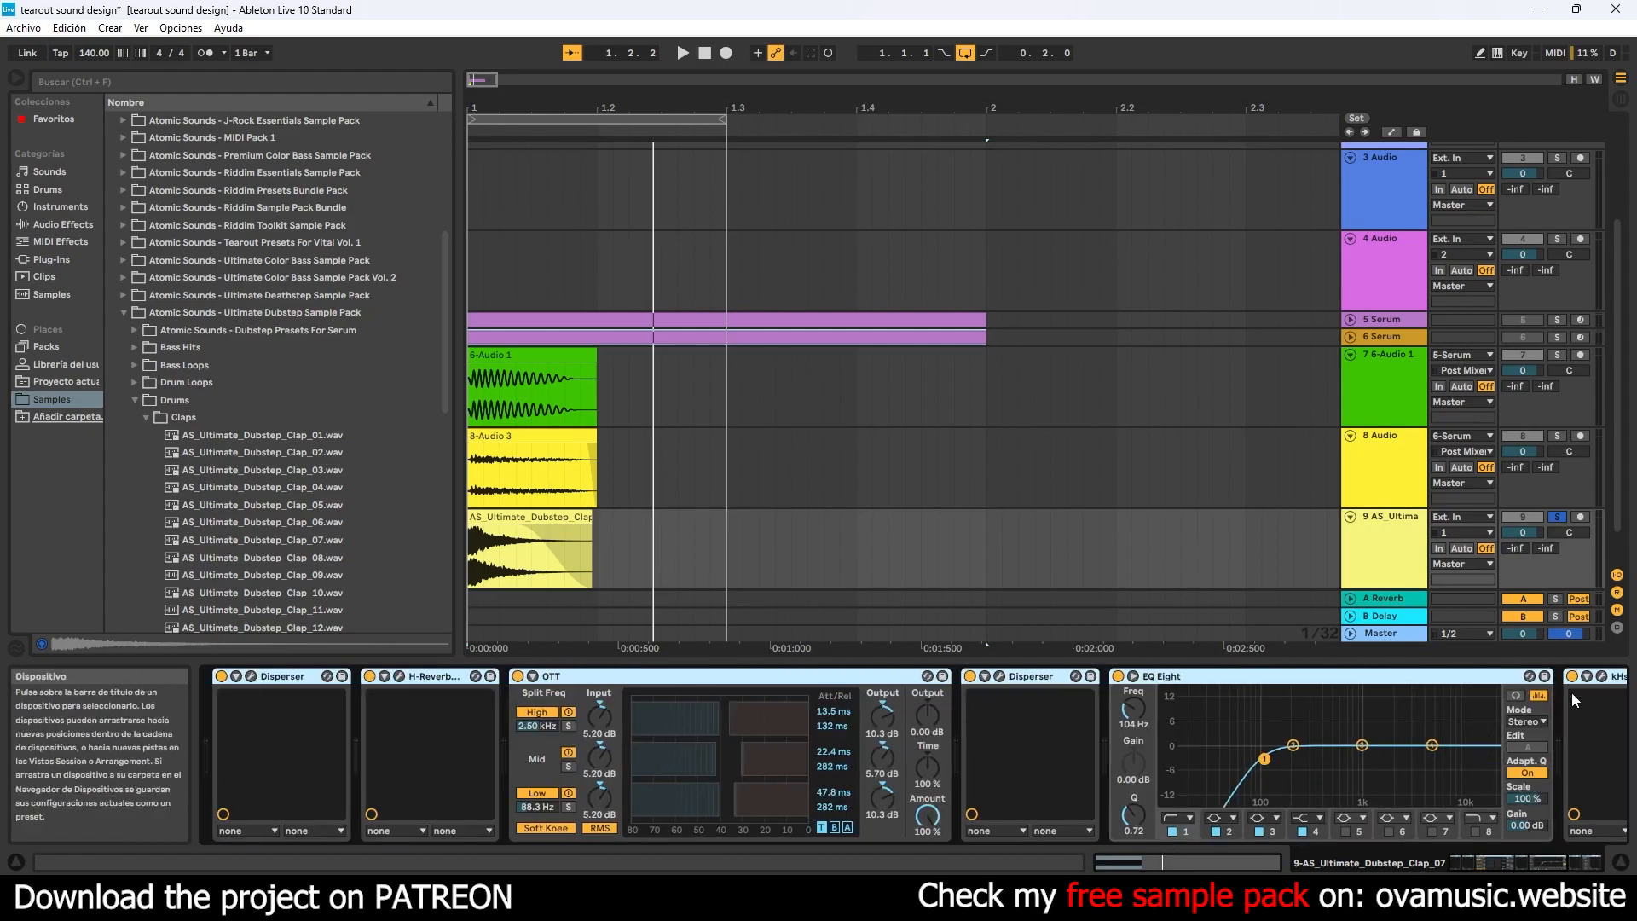
- Deactivate all the clap track's pasted effects except the first Disperser
left_click(1602, 861)
left_click(1315, 677)
left_click(1168, 676)
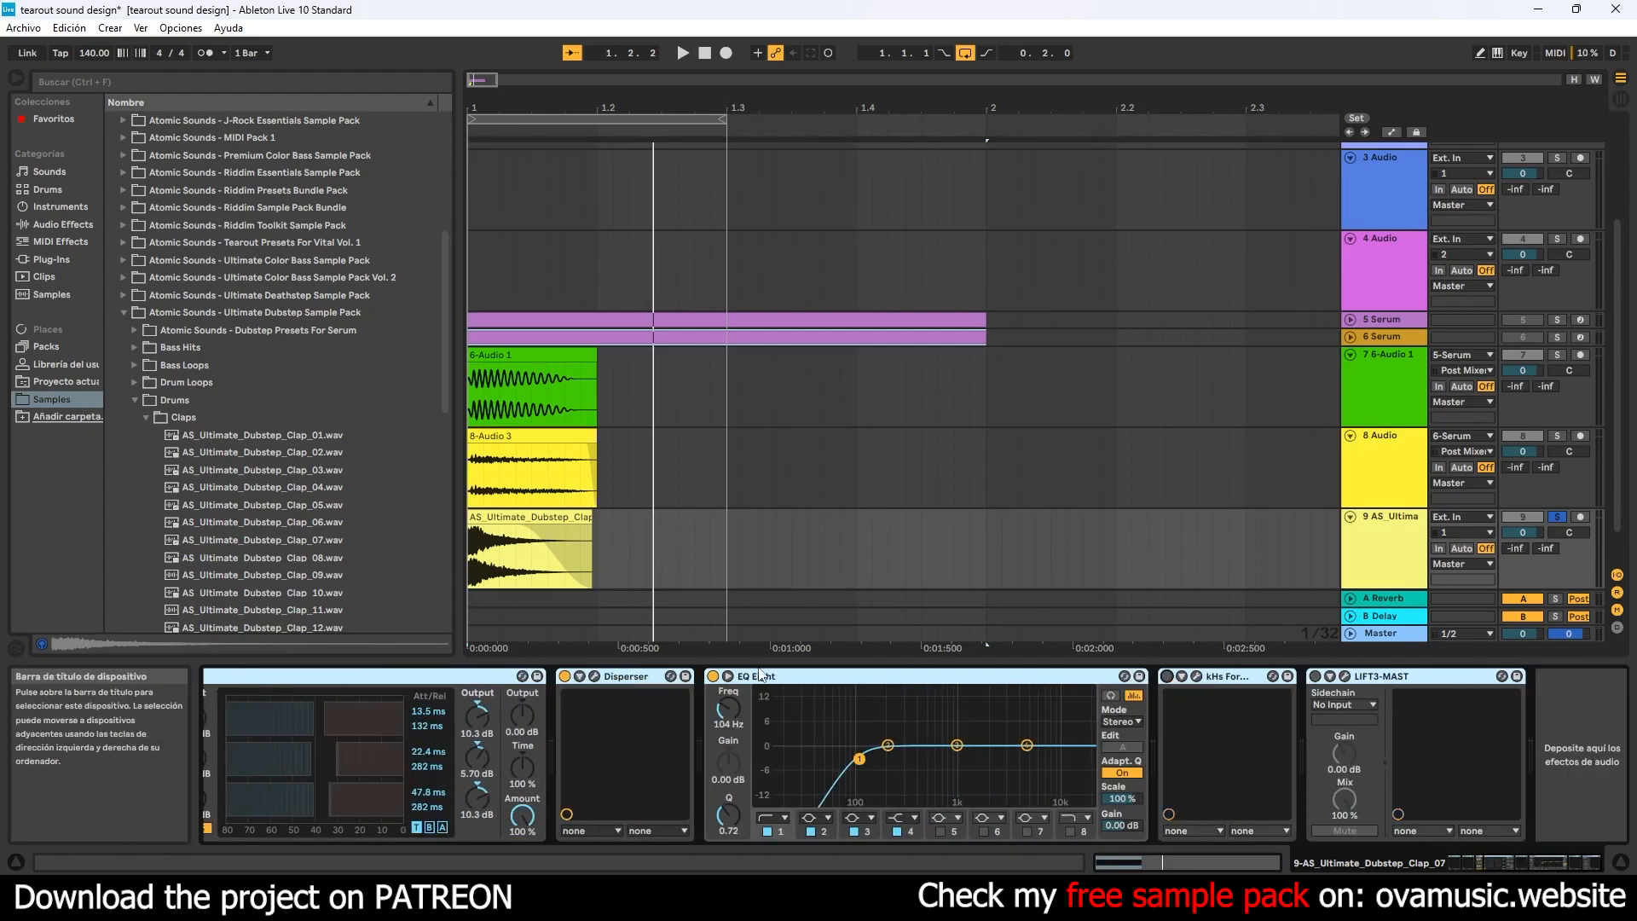
left_click(713, 676)
left_click(566, 677)
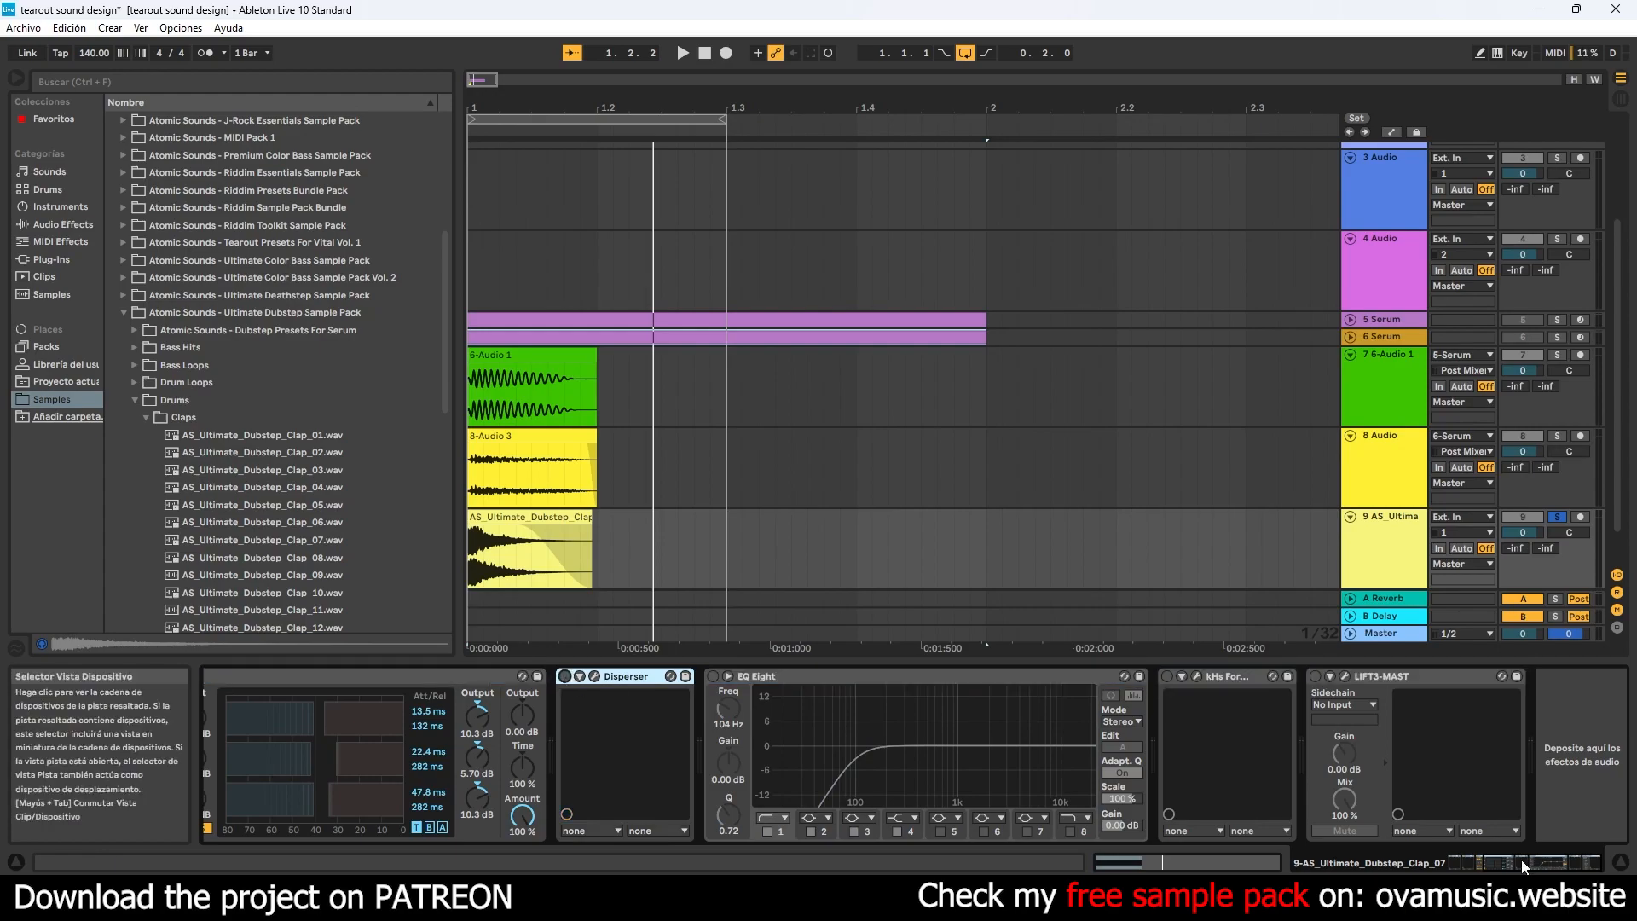
scroll(566, 699, "left", 5)
left_click(516, 677)
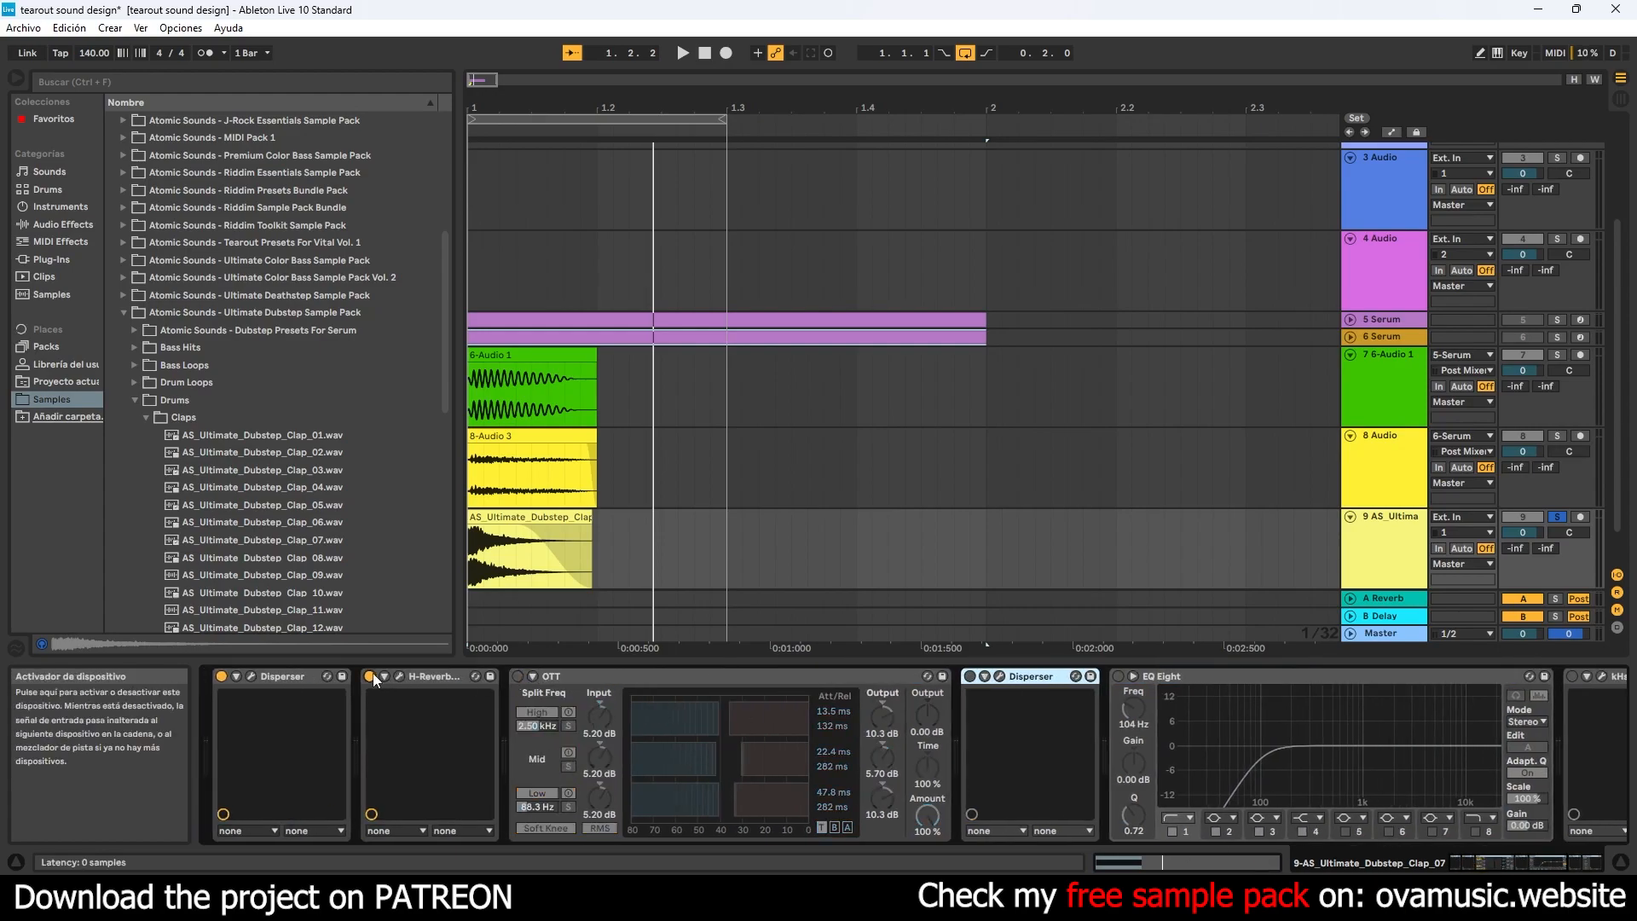
left_click(370, 676)
- Play the clap, raise the frequency of the first Disperser, and close its window
key("space")
left_click(251, 676)
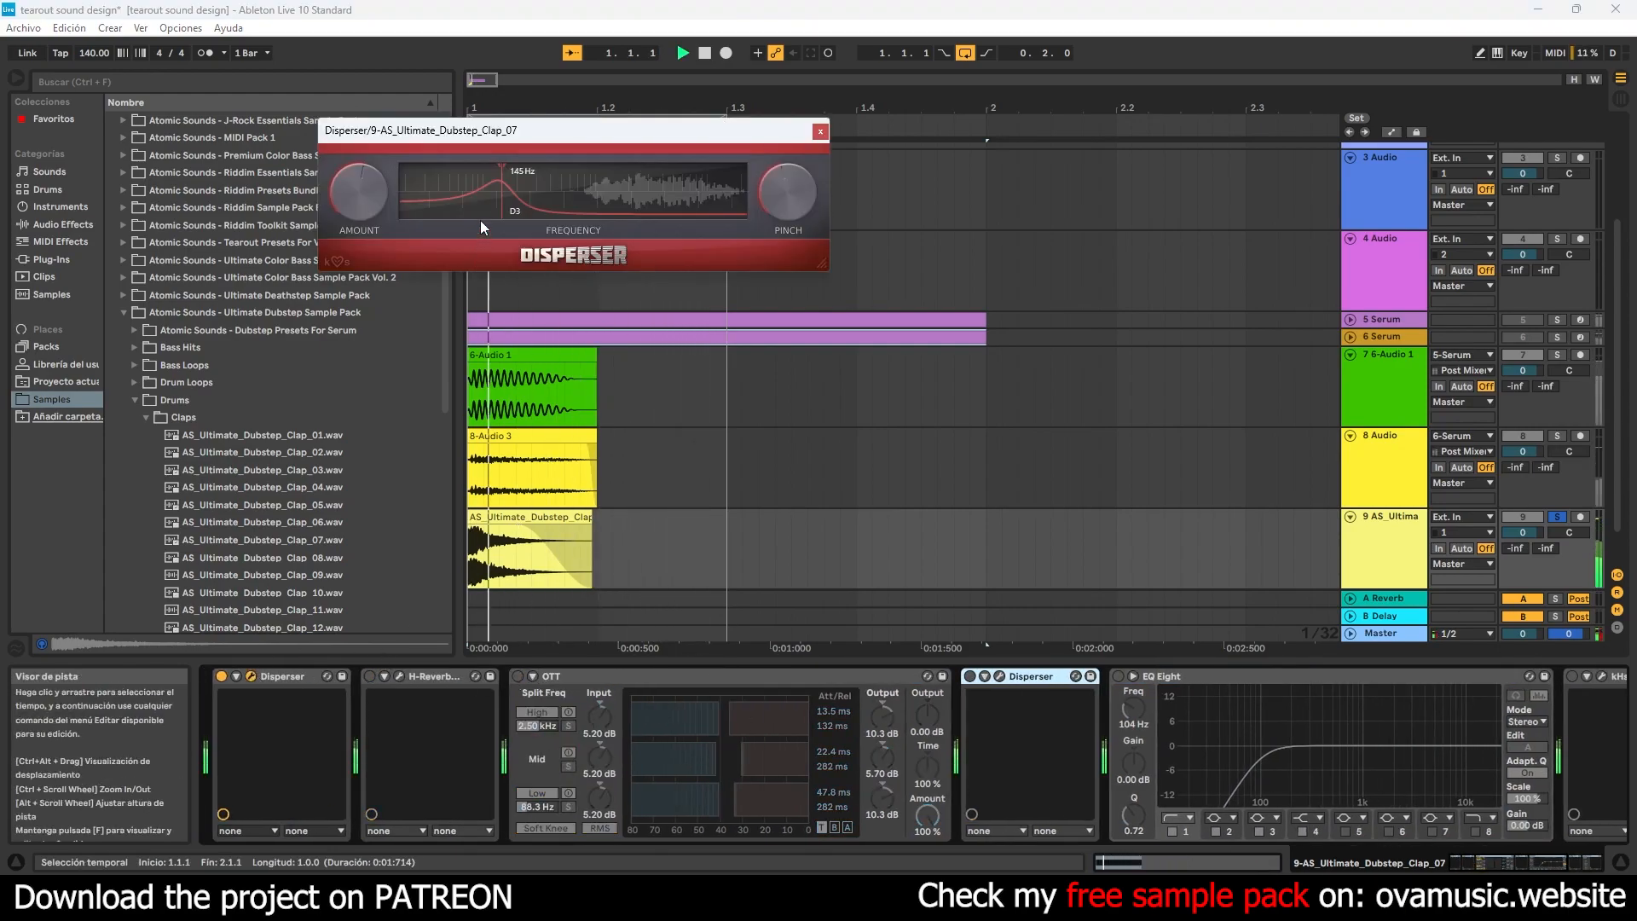
left_click_drag(612, 182, 621, 178)
left_click(819, 132)
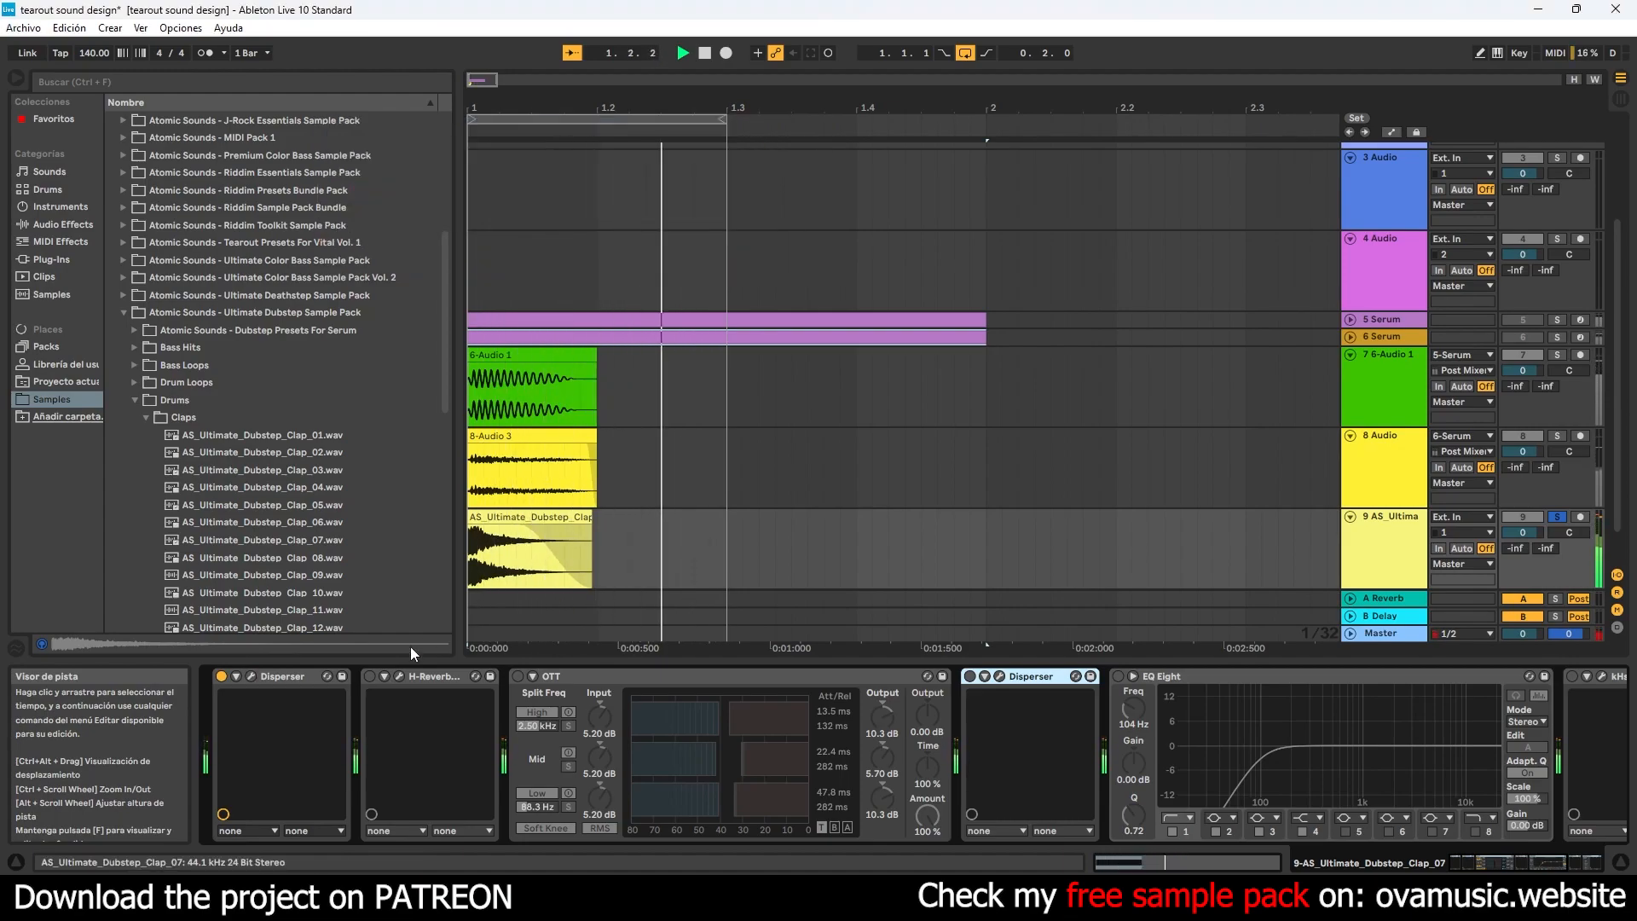
- Reactivate H-Reverb and OTT on the clap track, setting OTT's high input to 7.40 dB and mid input to −6.20 dB
left_click(371, 676)
left_click(517, 677)
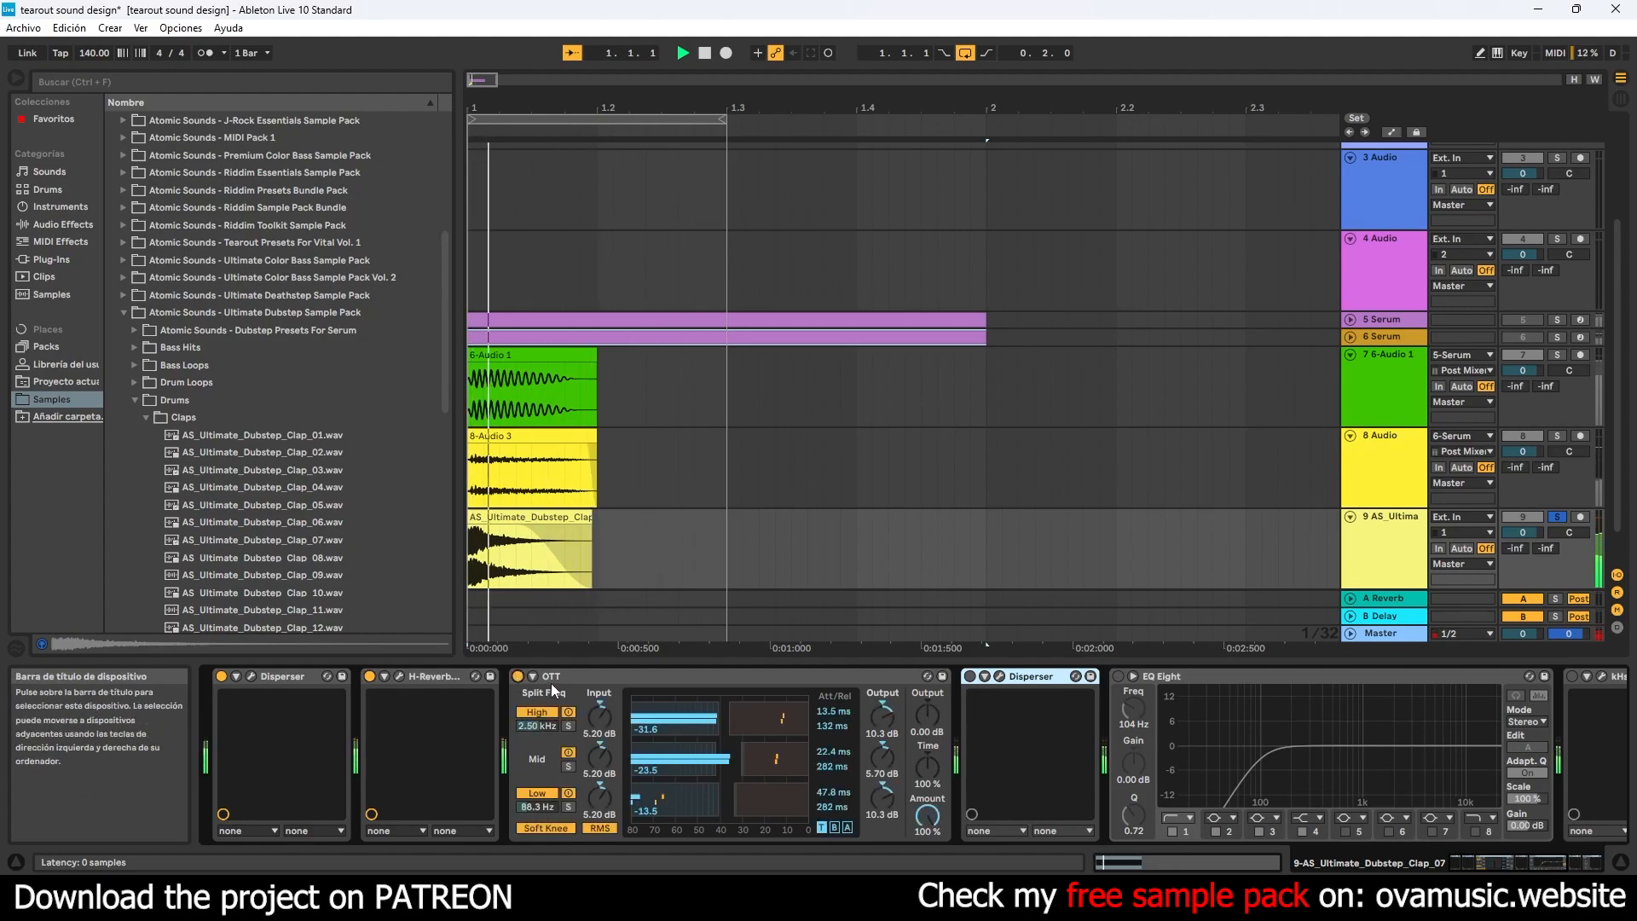
left_click_drag(605, 724, 601, 808)
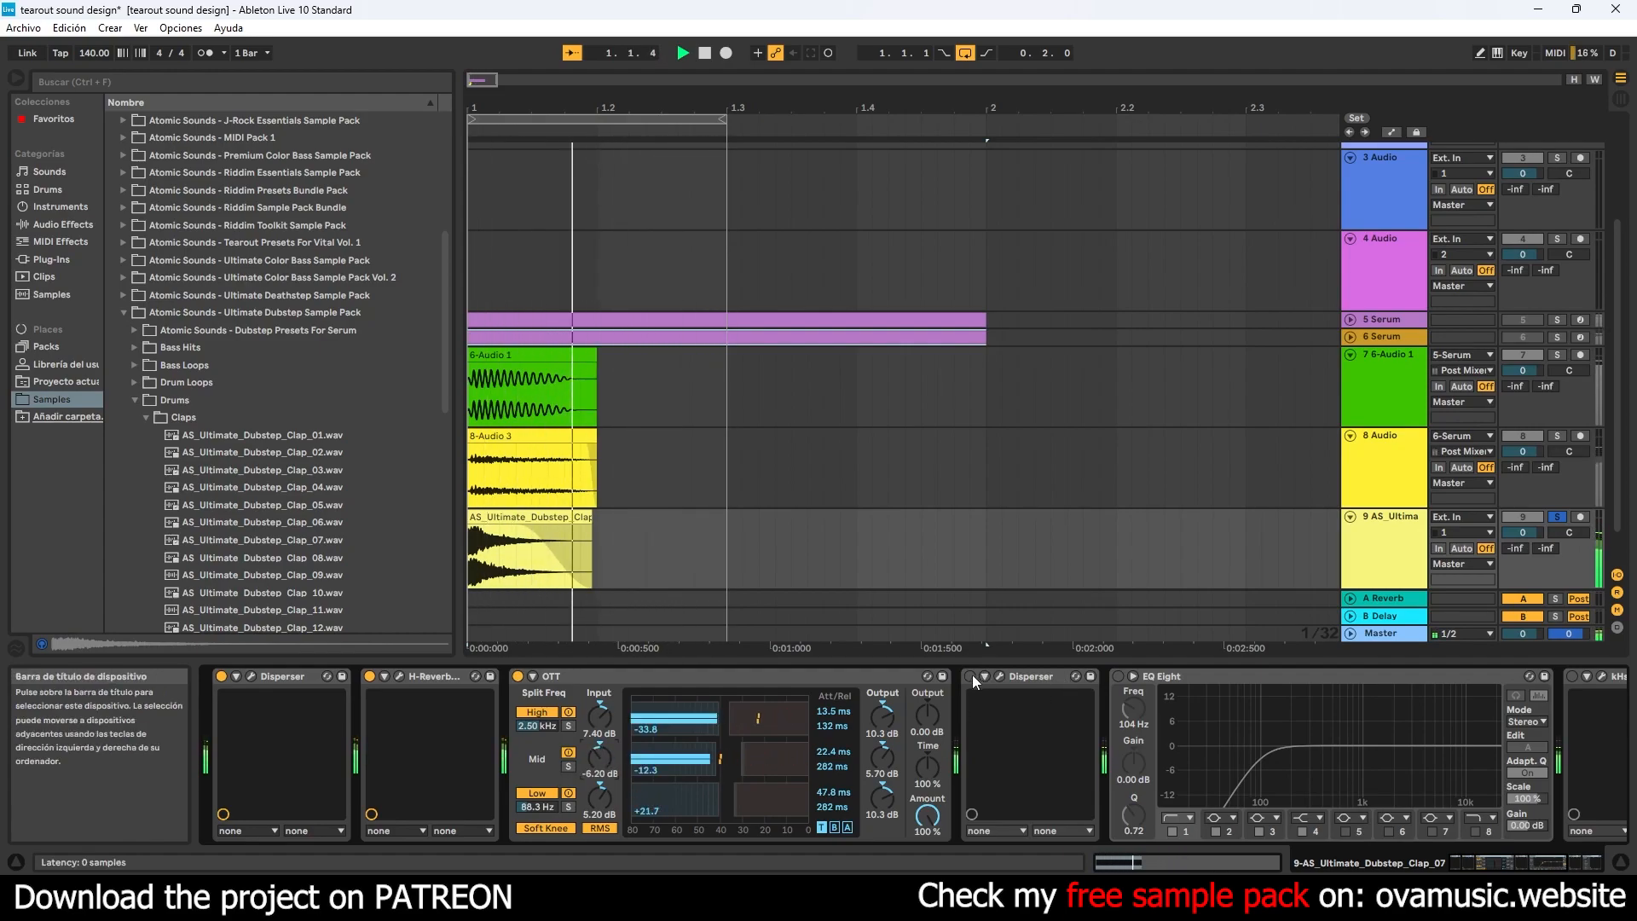
- Reactivate the second Disperser on the clap track, set its frequency to about 1.39 kHz, and close its window
left_click(1001, 676)
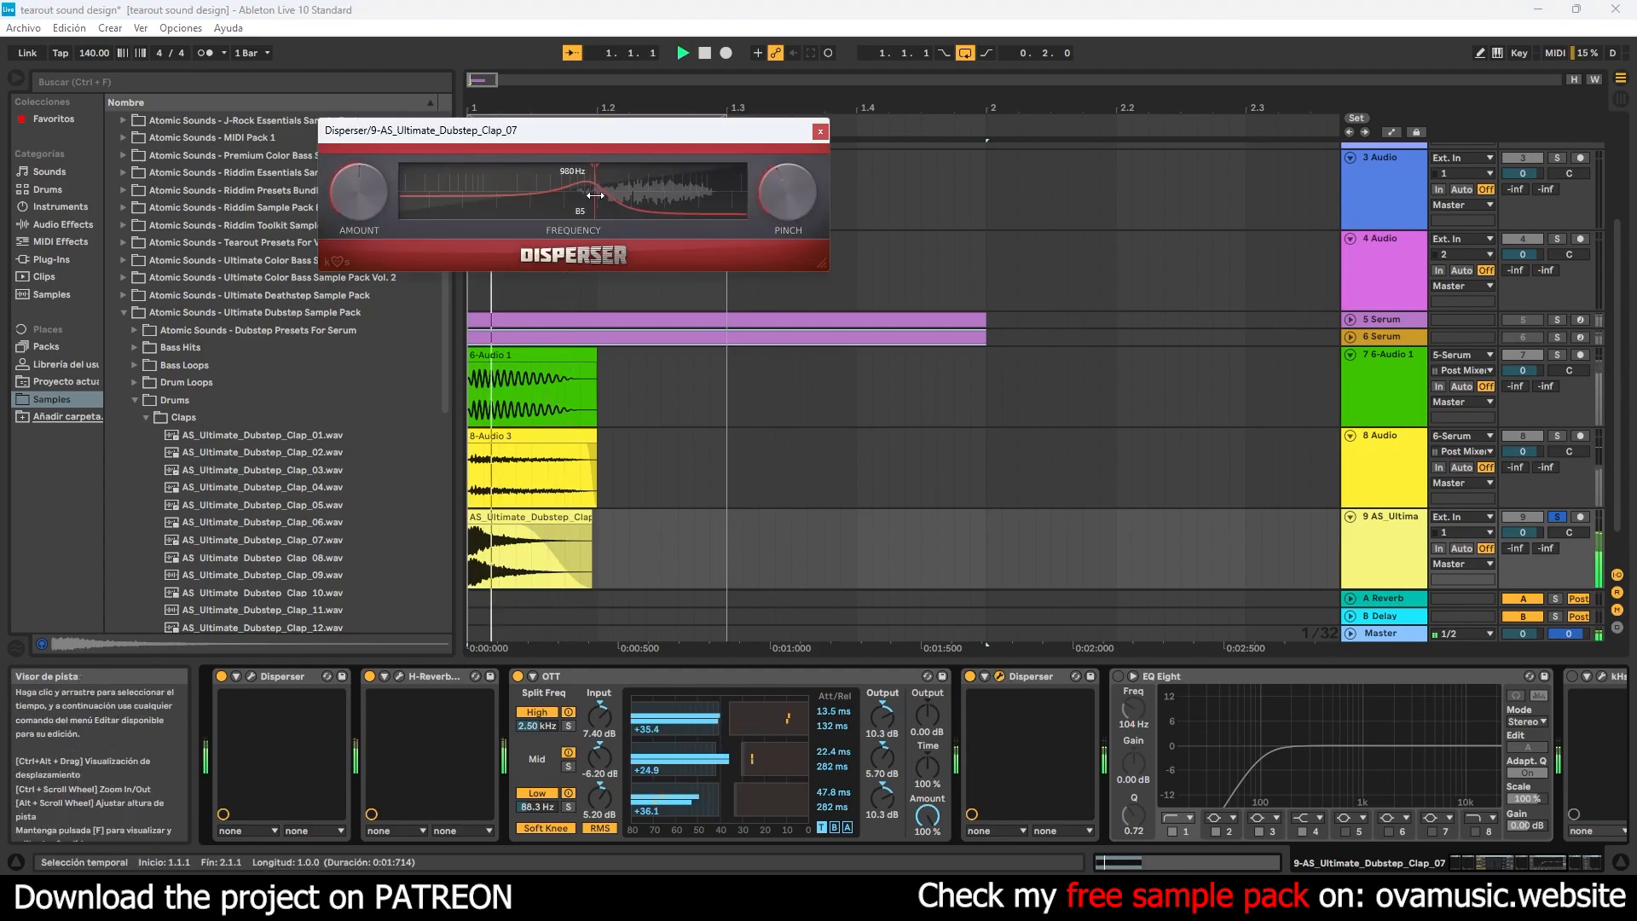
mouse_move(693, 179)
left_mouse_down()
mouse_move(580, 186)
mouse_move(612, 177)
left_mouse_up()
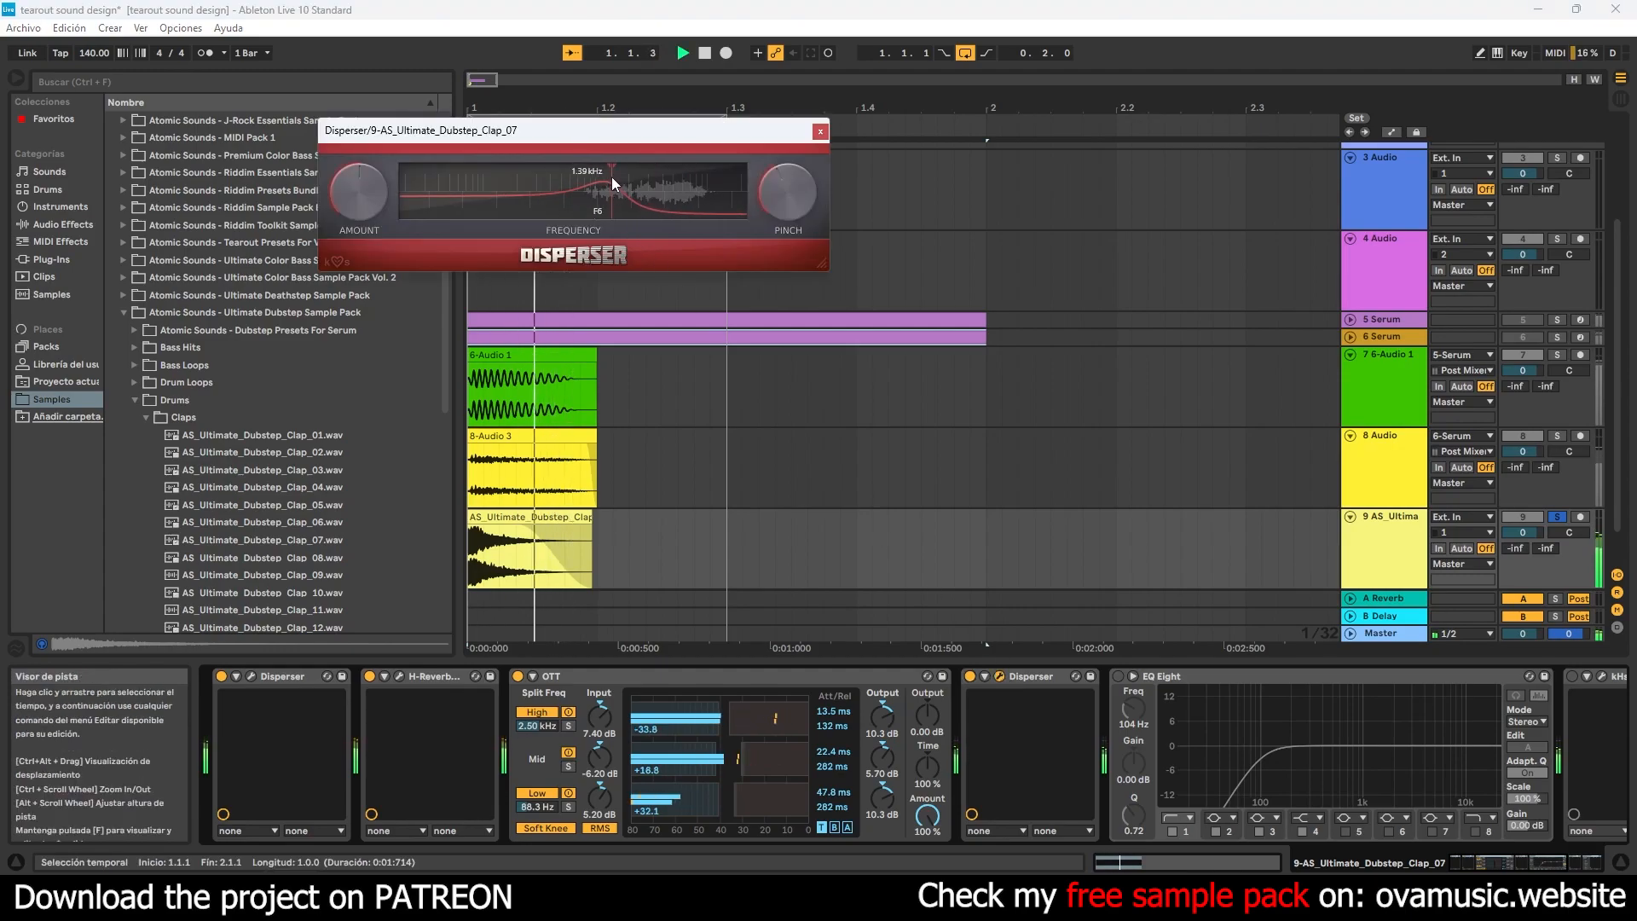
left_click(820, 131)
- Insert Plugin Alliance's Shadow Hills Mastering Compressor between the second Disperser and EQ Eight on the clap track
left_click(146, 417)
left_click(135, 400)
left_click(123, 313)
left_click(58, 261)
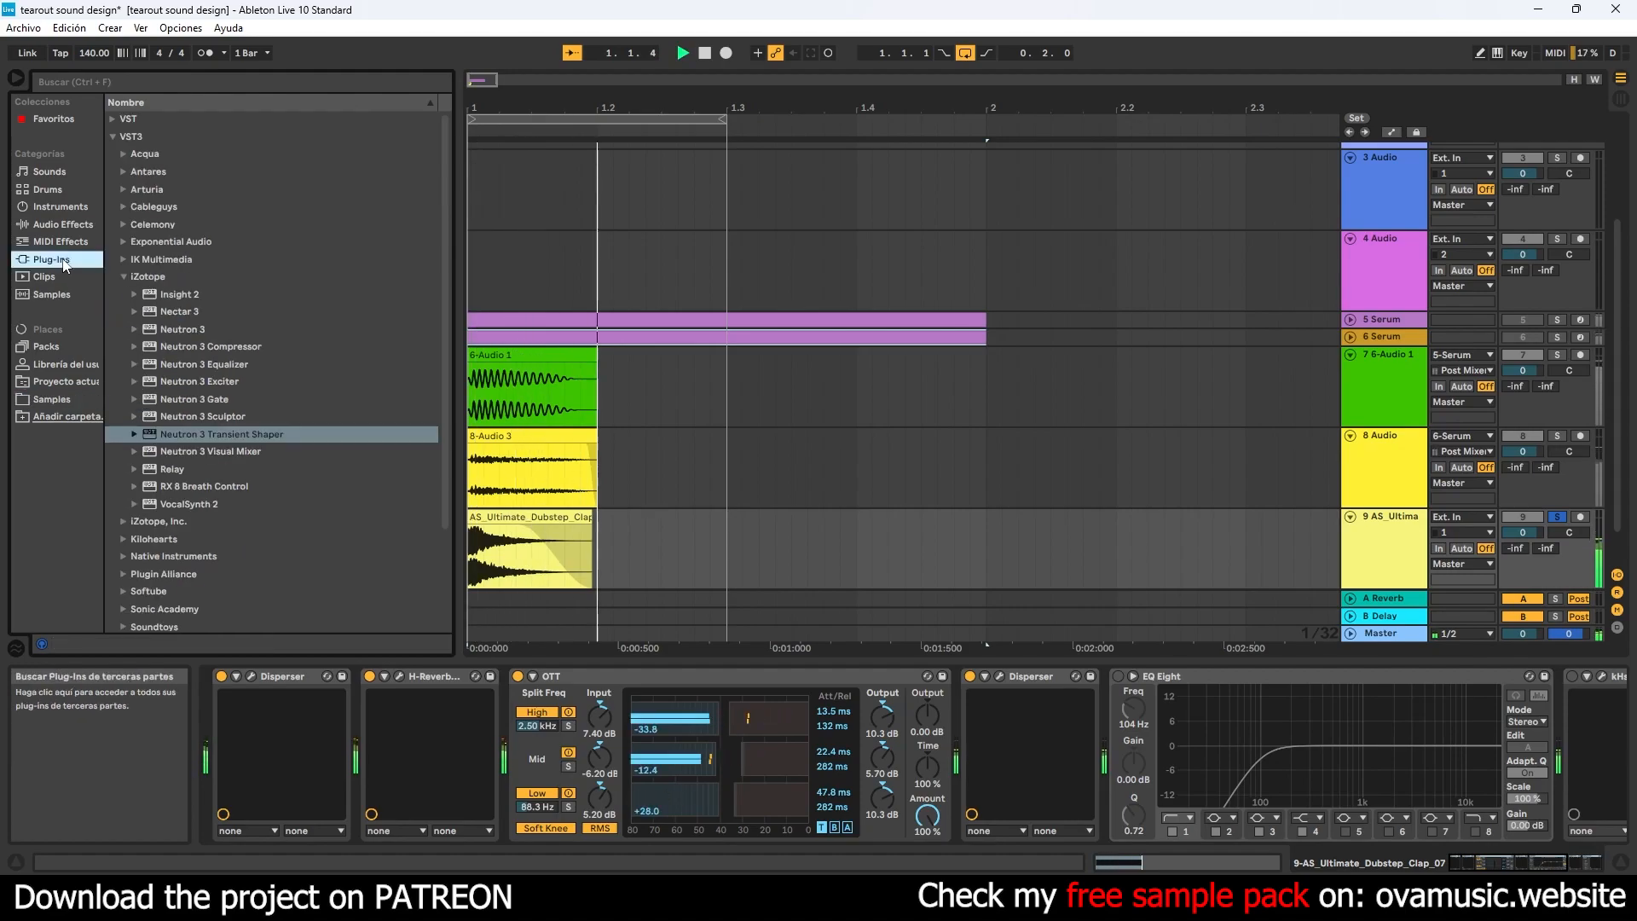
left_click(123, 277)
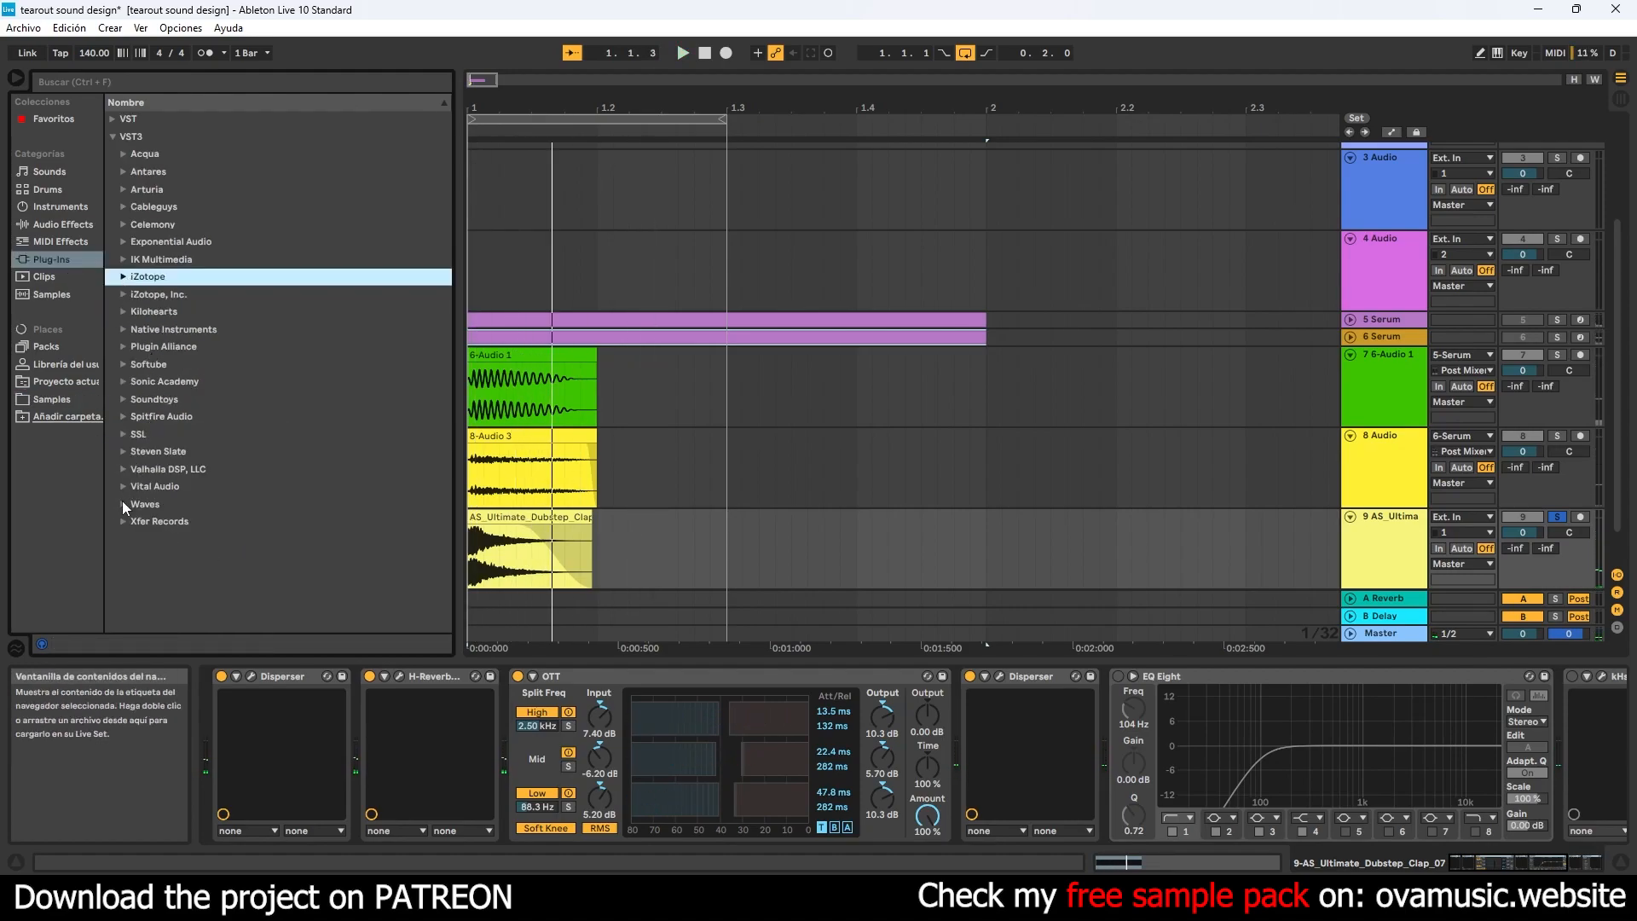
left_click(125, 350)
left_click_drag(445, 358, 445, 338)
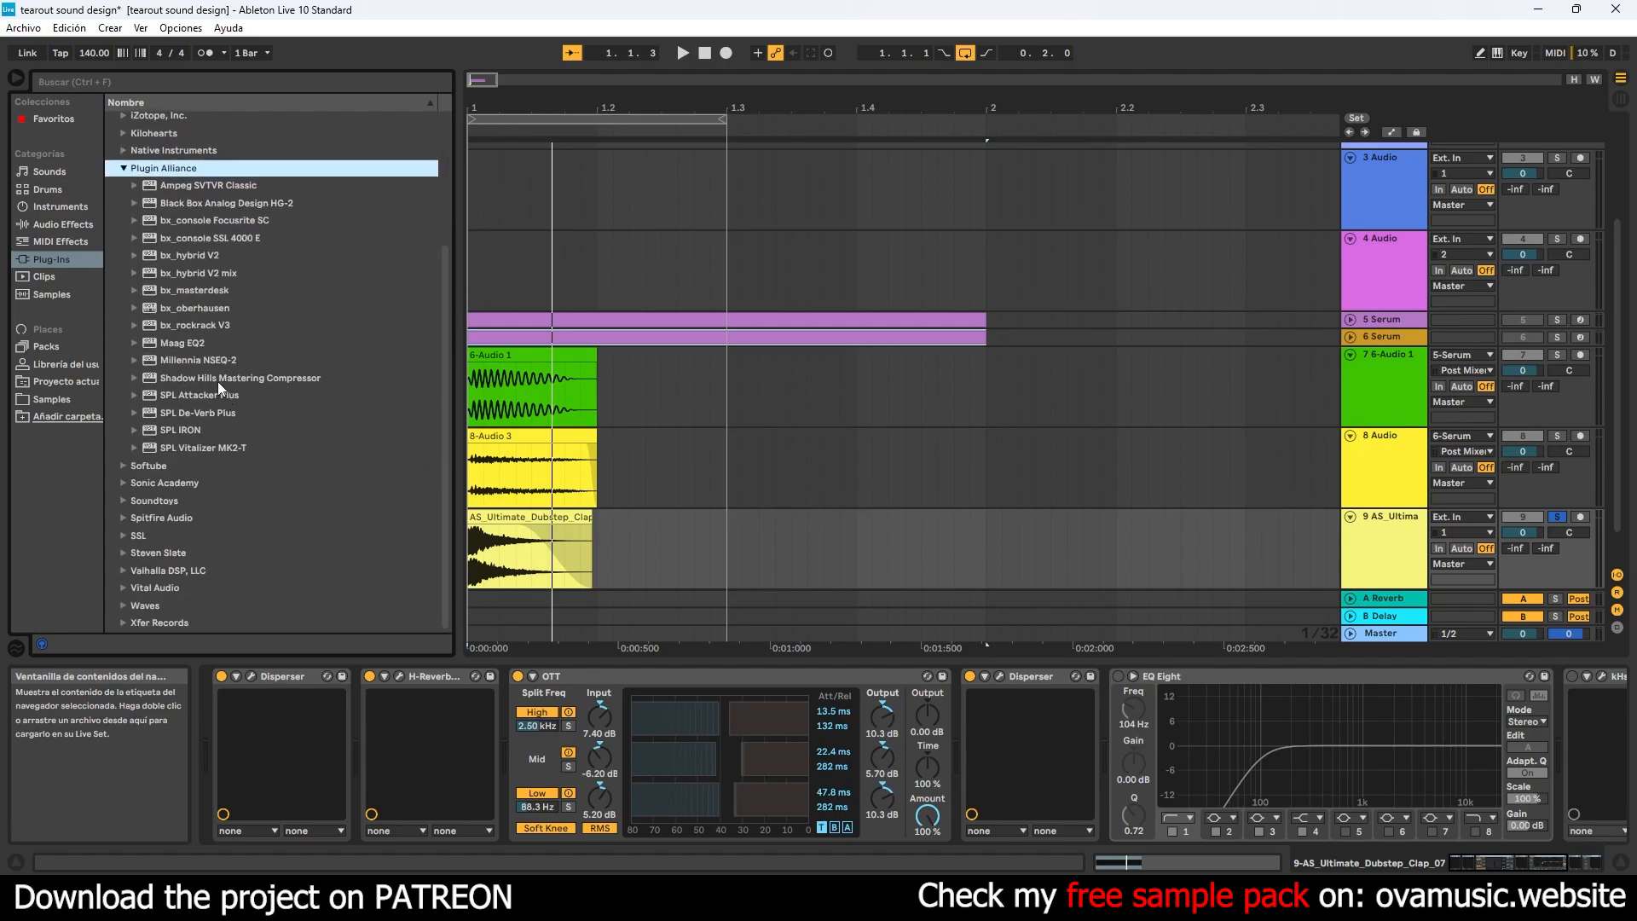
left_click_drag(211, 381, 1009, 723)
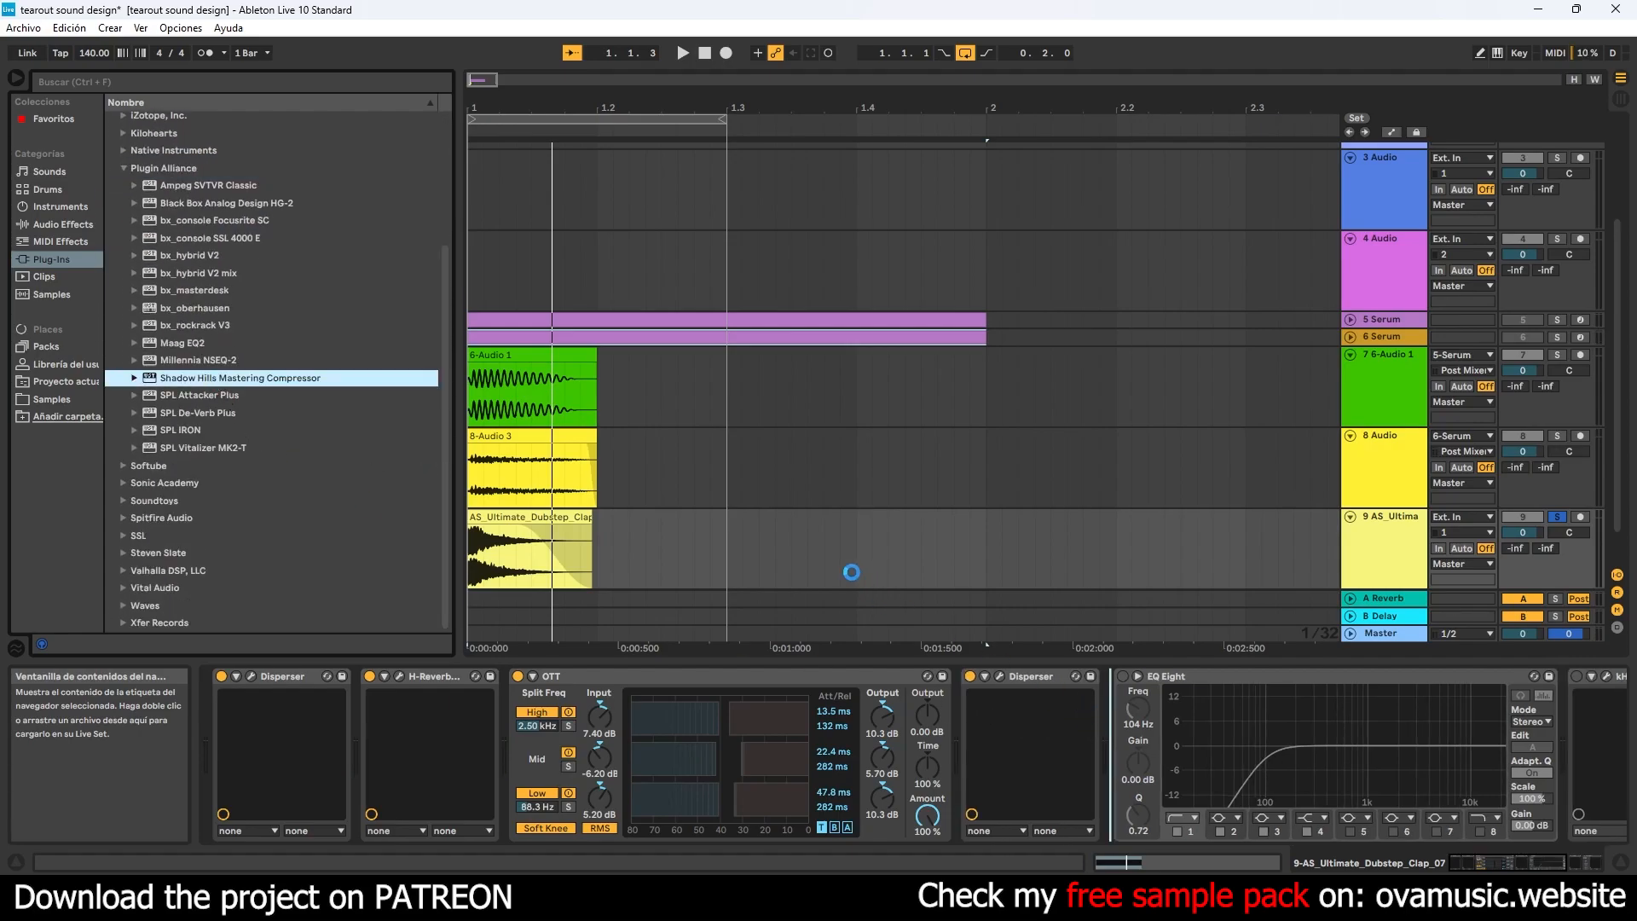
- Turn up the Shadow Hills Mastering Compressor's optical threshold and discrete gain, set its transformer to Steel, and close its window
key("space")
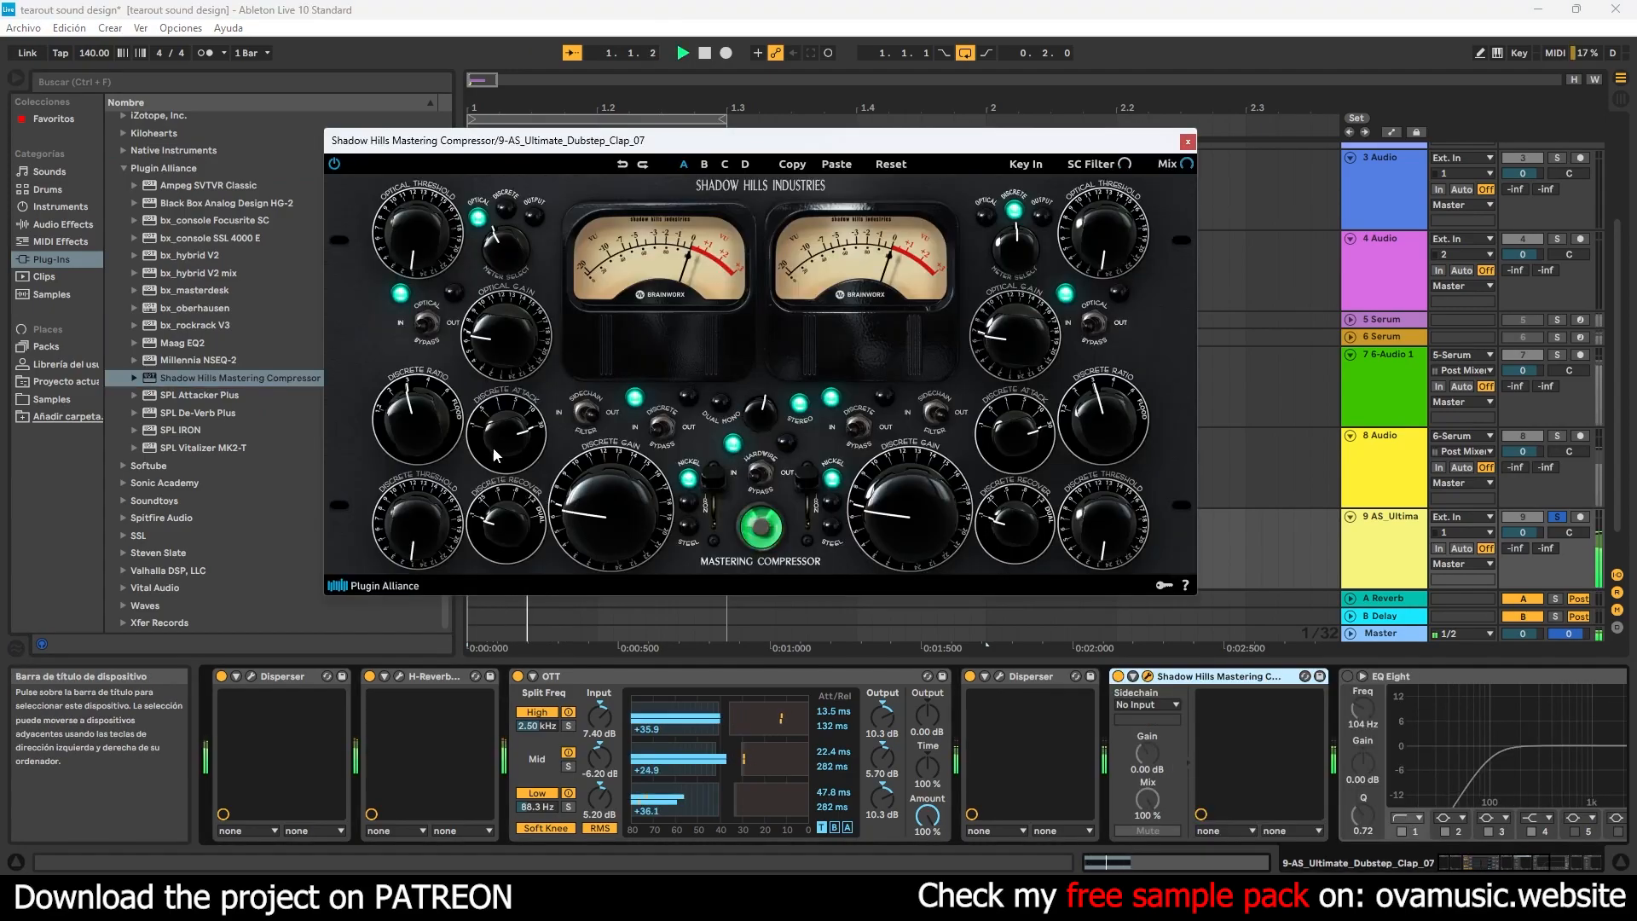
left_click_drag(449, 164, 456, 95)
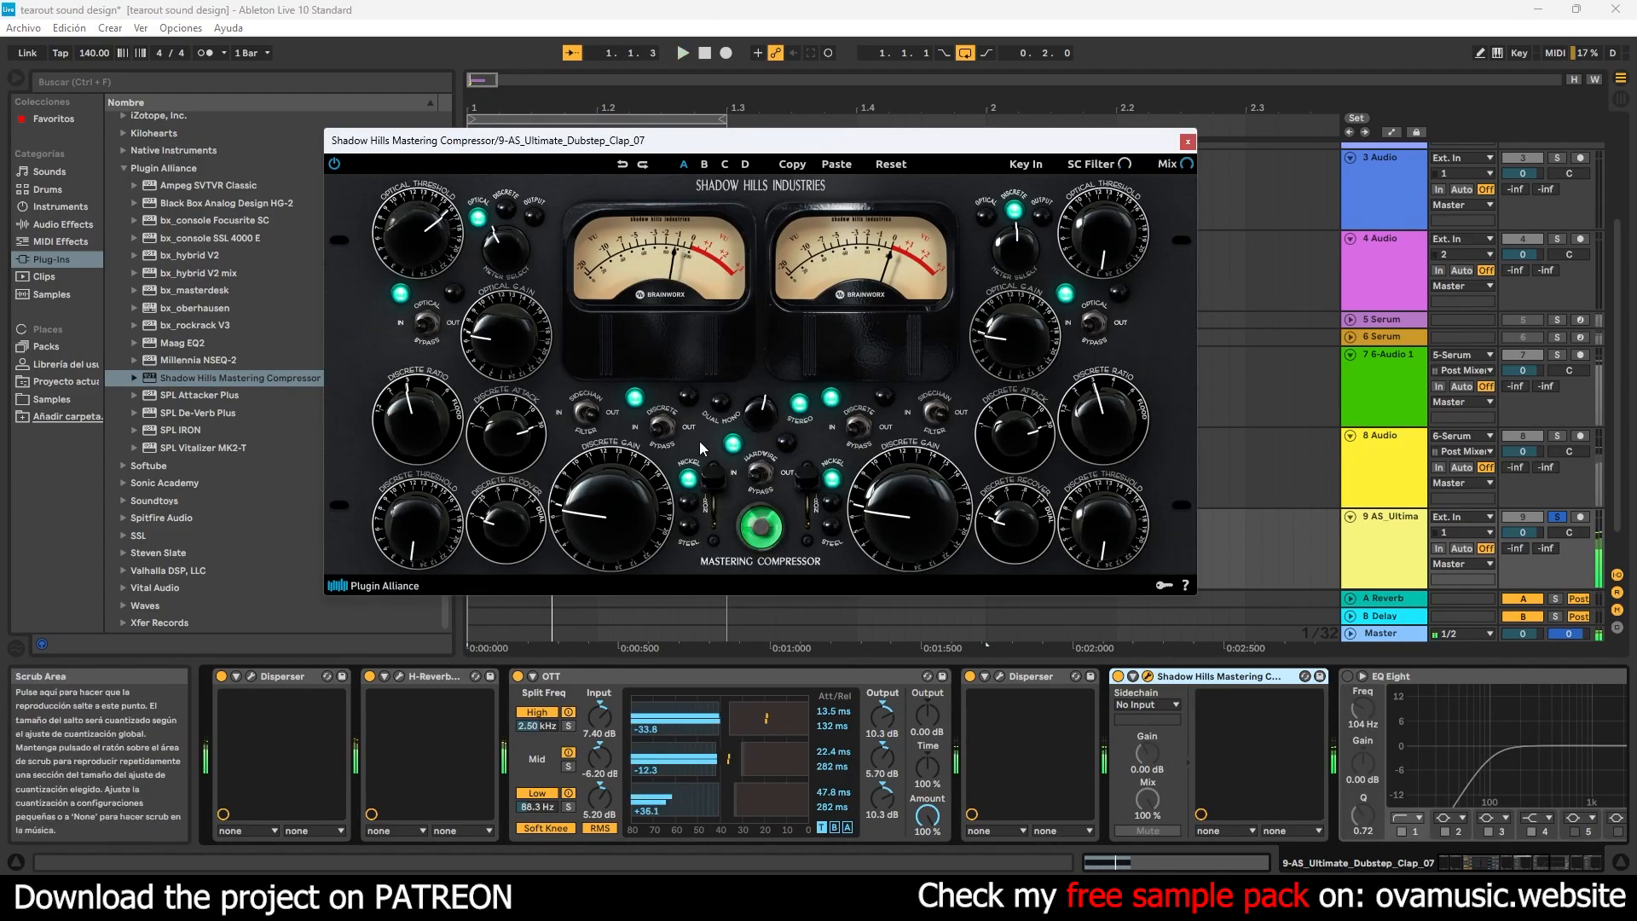
left_click_drag(709, 476, 699, 561)
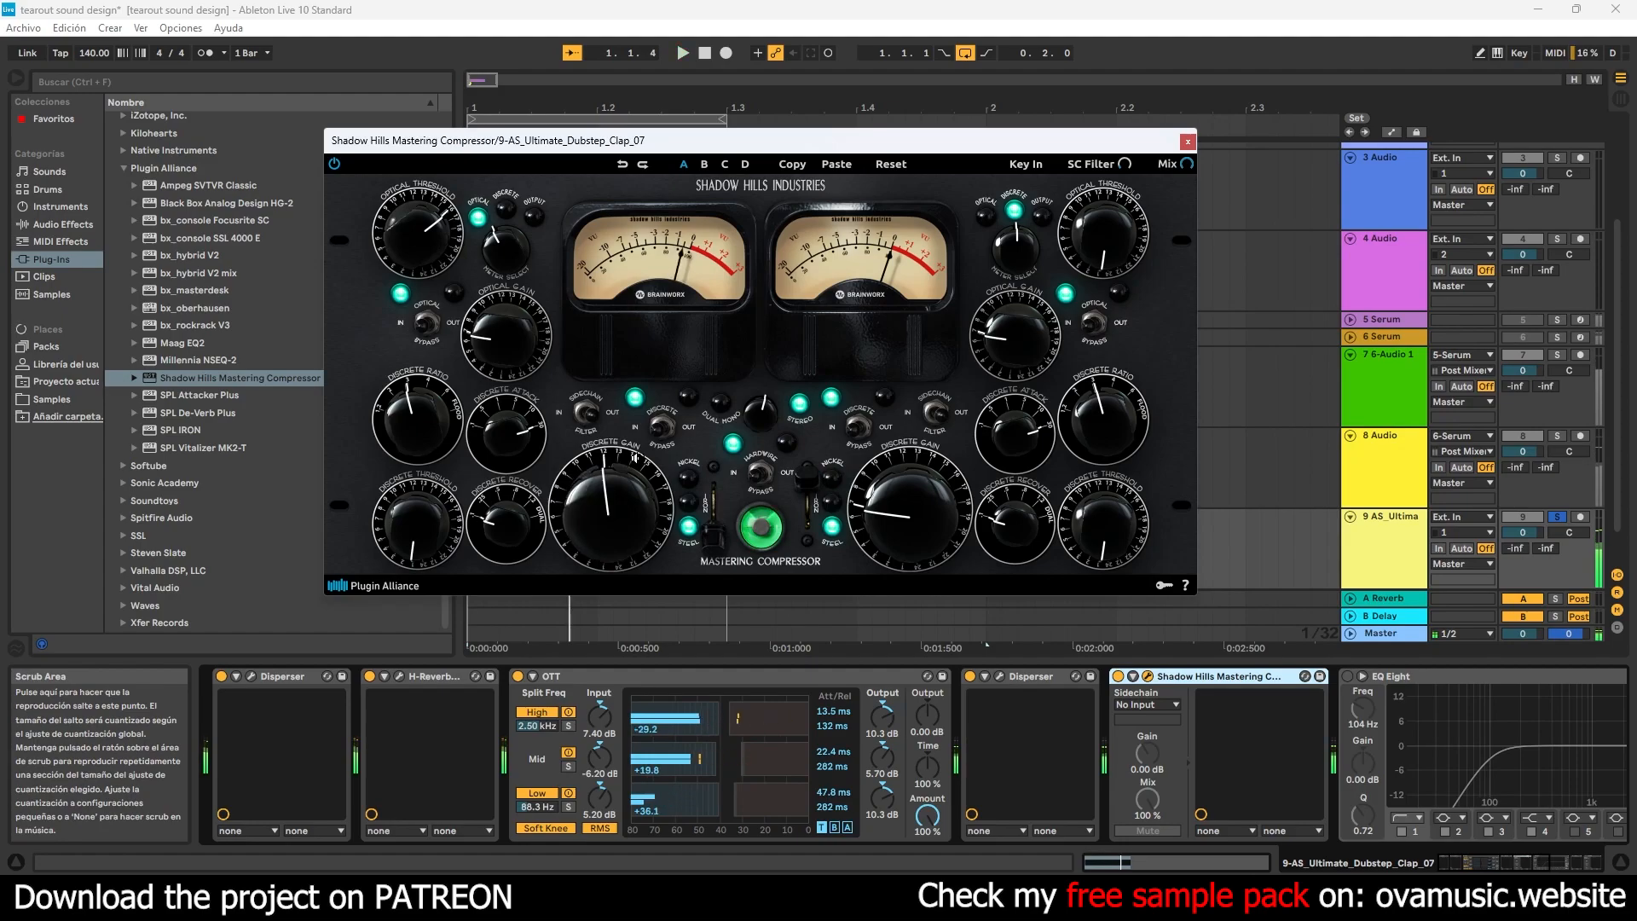
left_click(1188, 141)
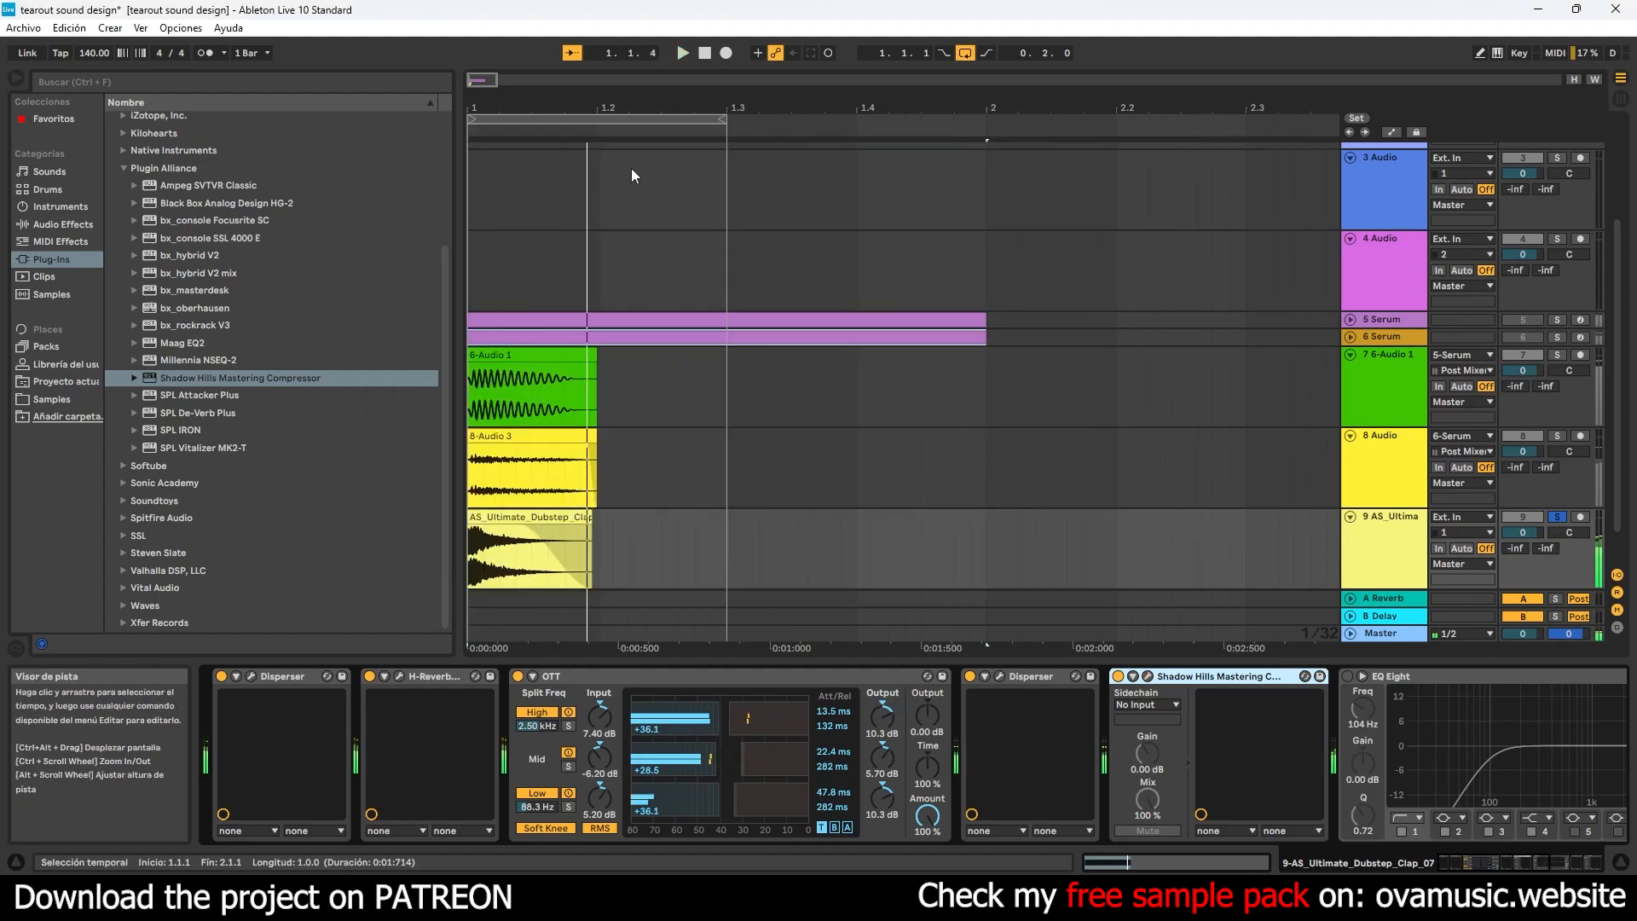
- Insert iZotope's Neutron 3 Transient Shaper between the Shadow Hills Mastering Compressor and EQ Eight on the clap track
left_click(75, 241)
left_click(56, 260)
left_click(124, 169)
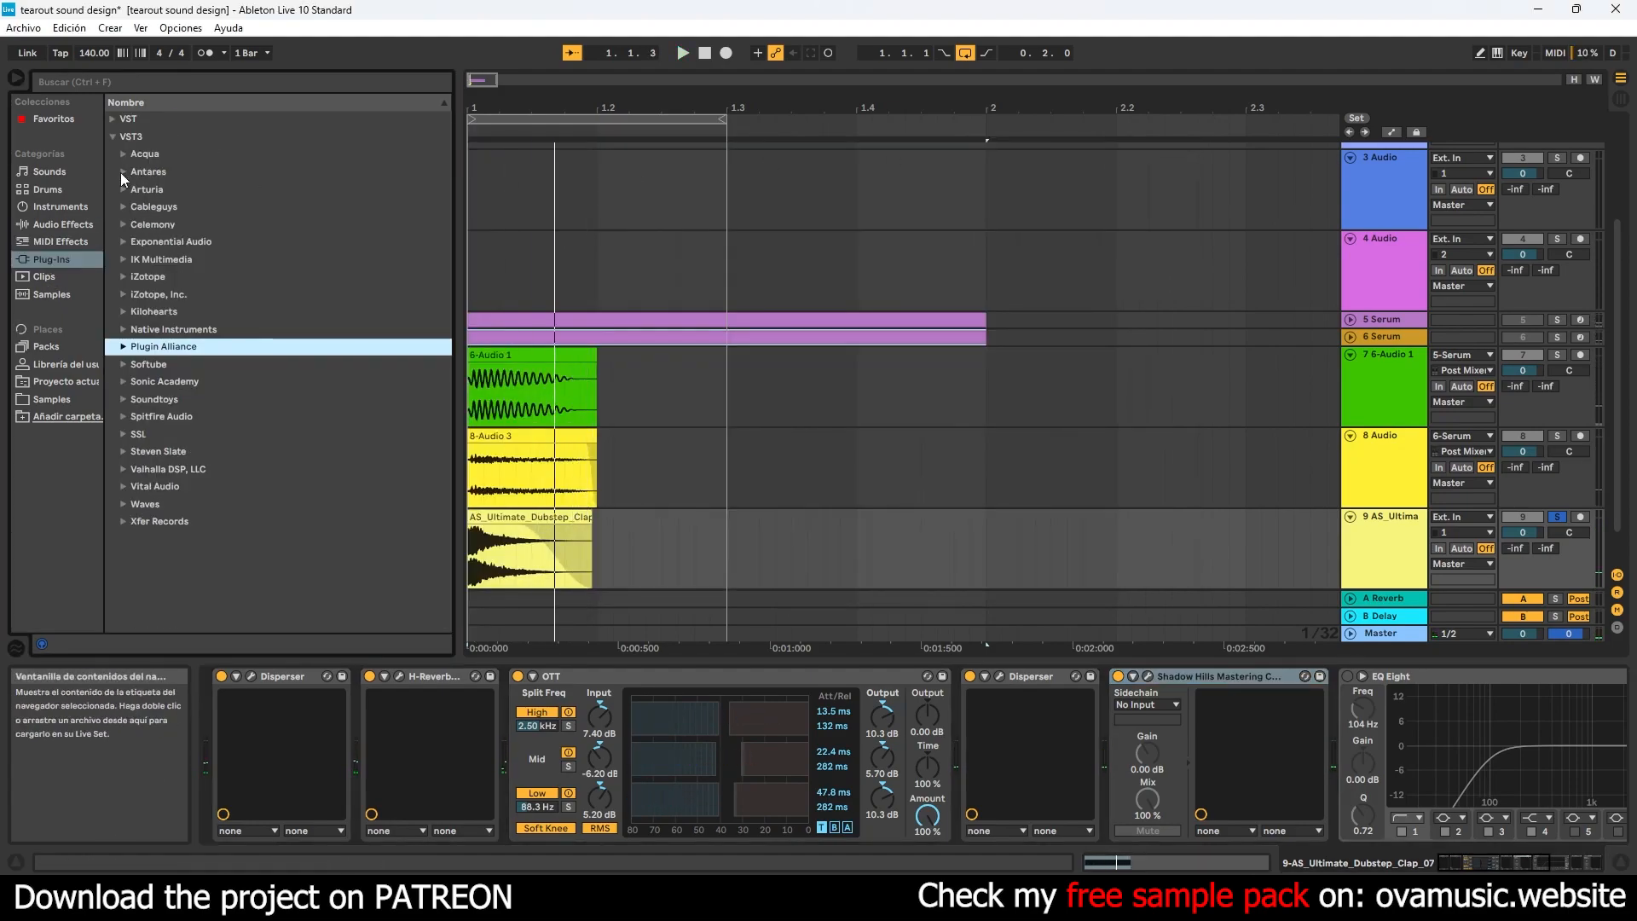
left_click(124, 277)
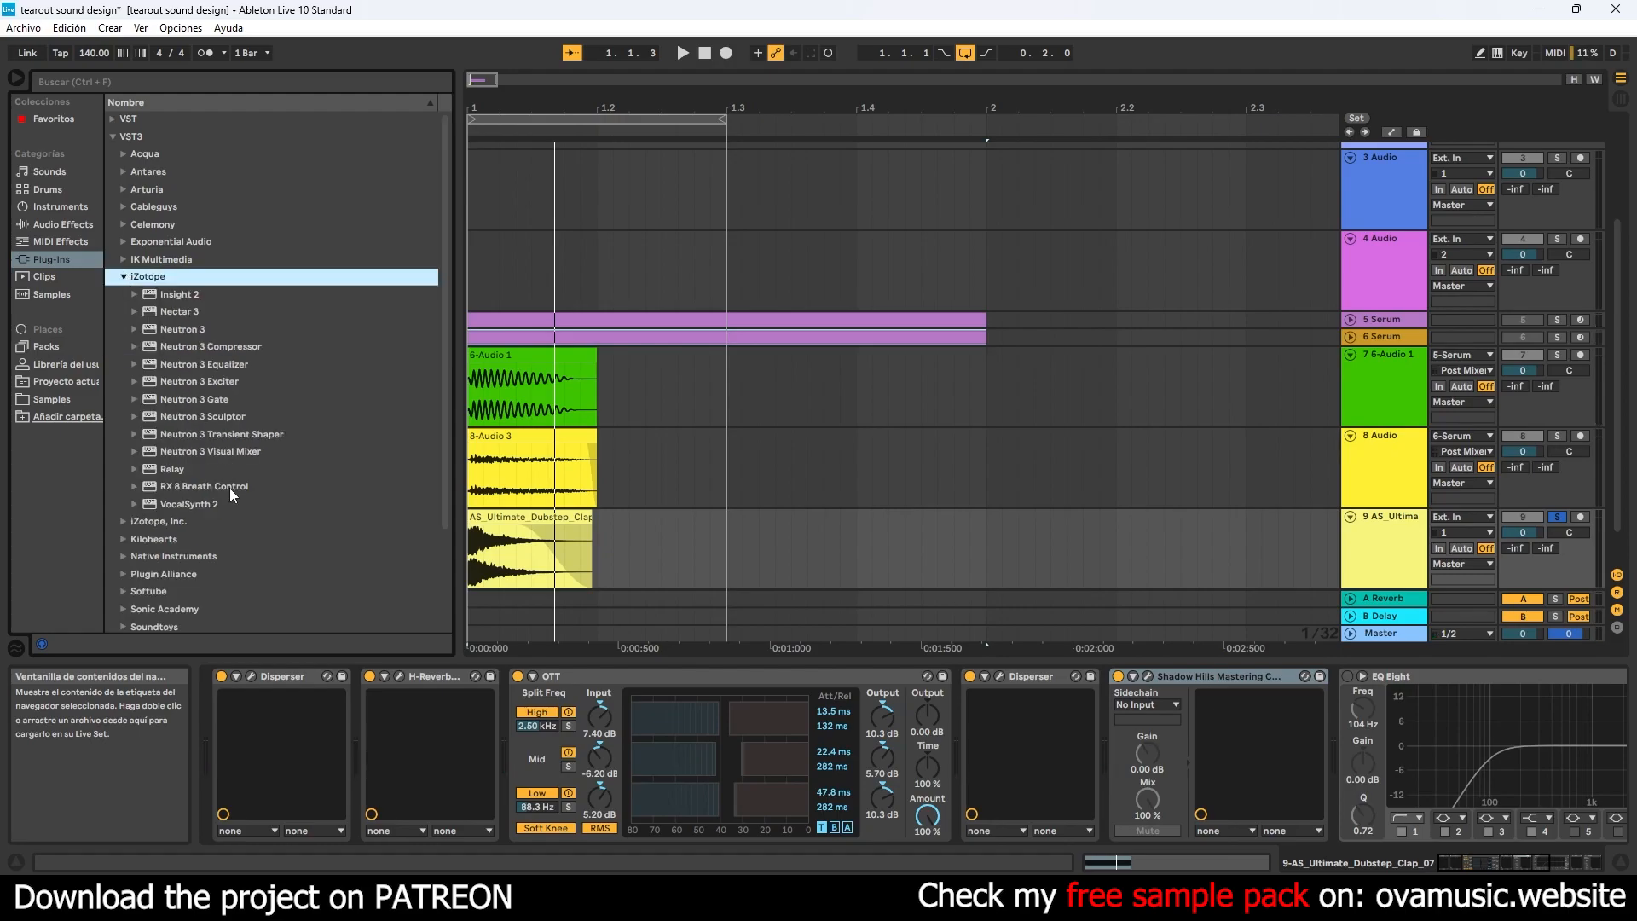
double_click(224, 433)
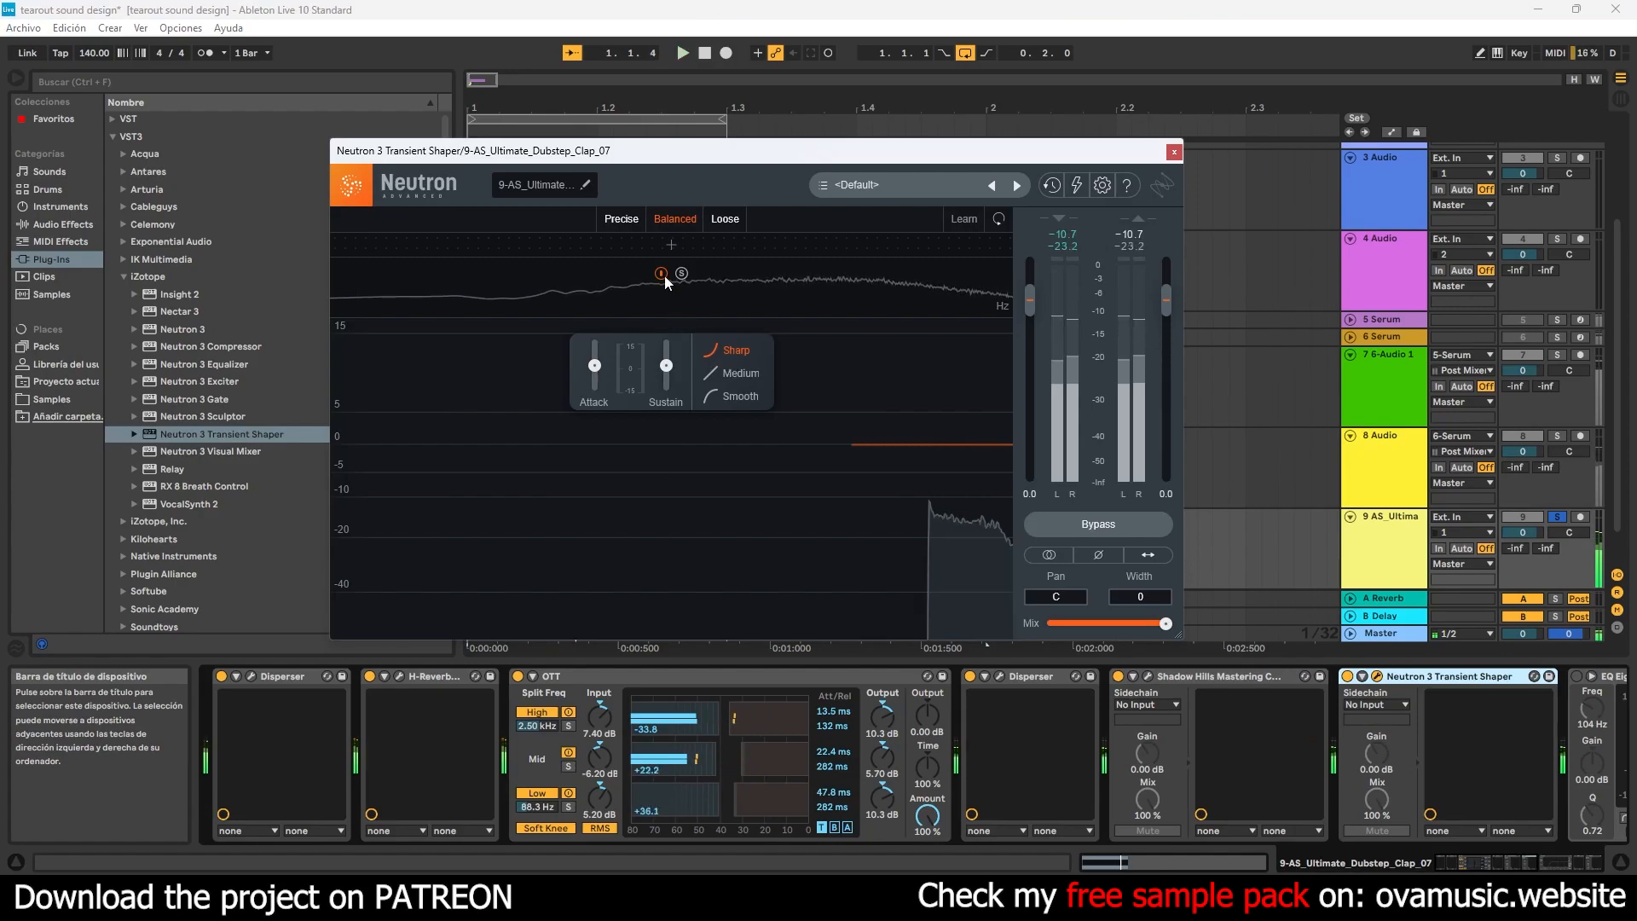
- Split Neutron 3 Transient Shaper into two frequency bands and set the high band's sustain to −15.0
left_click(672, 245)
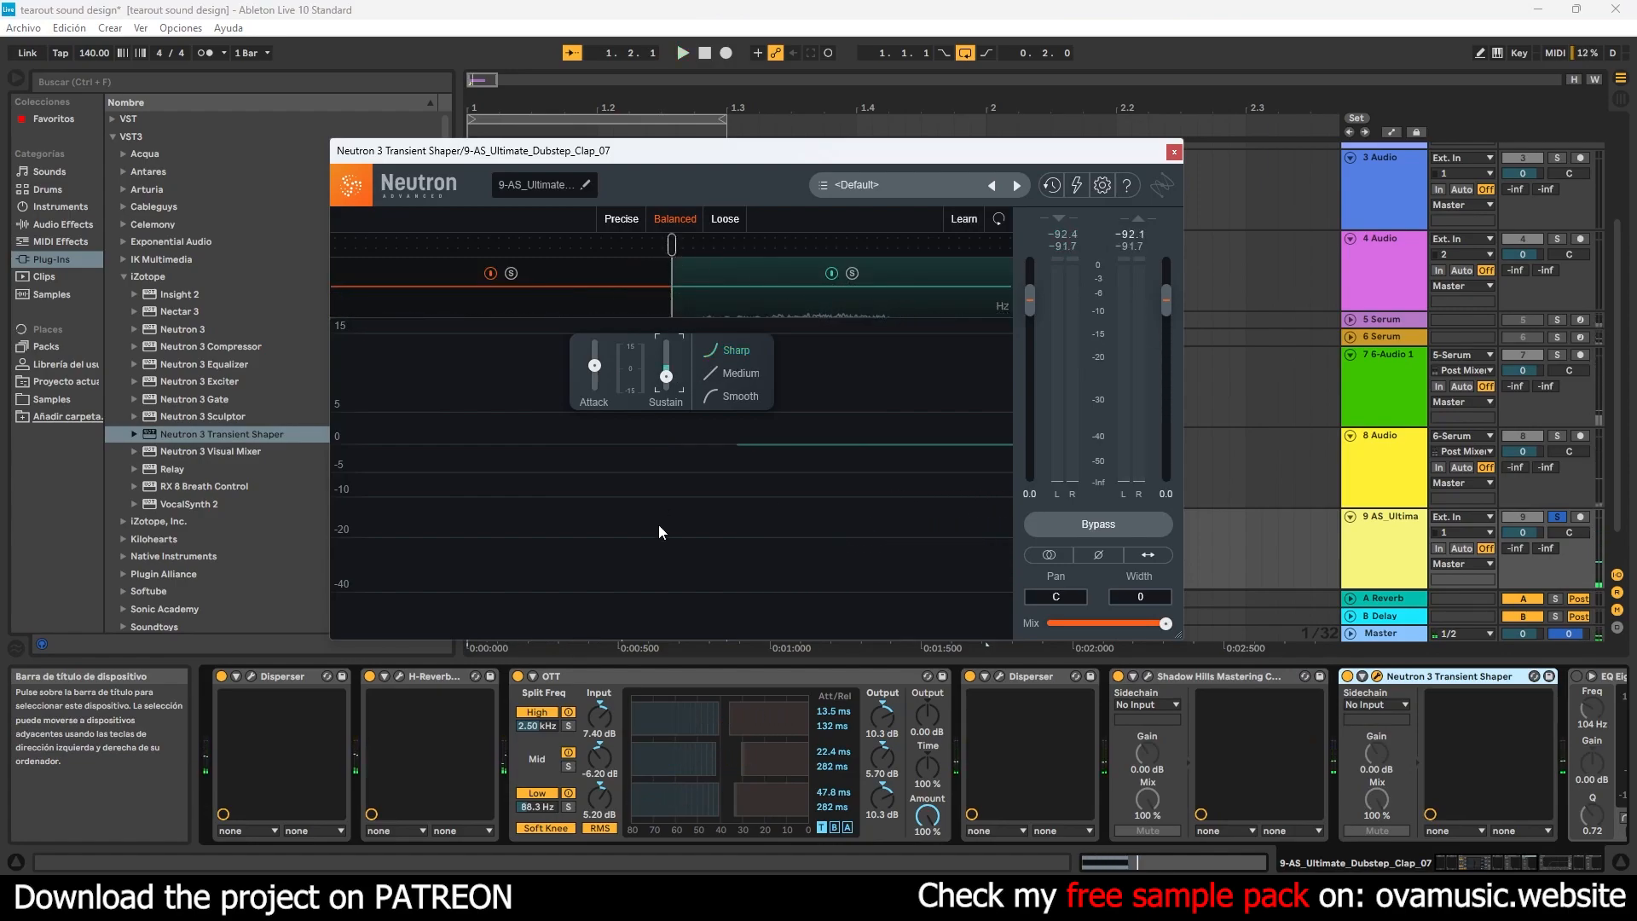
left_click(1173, 154)
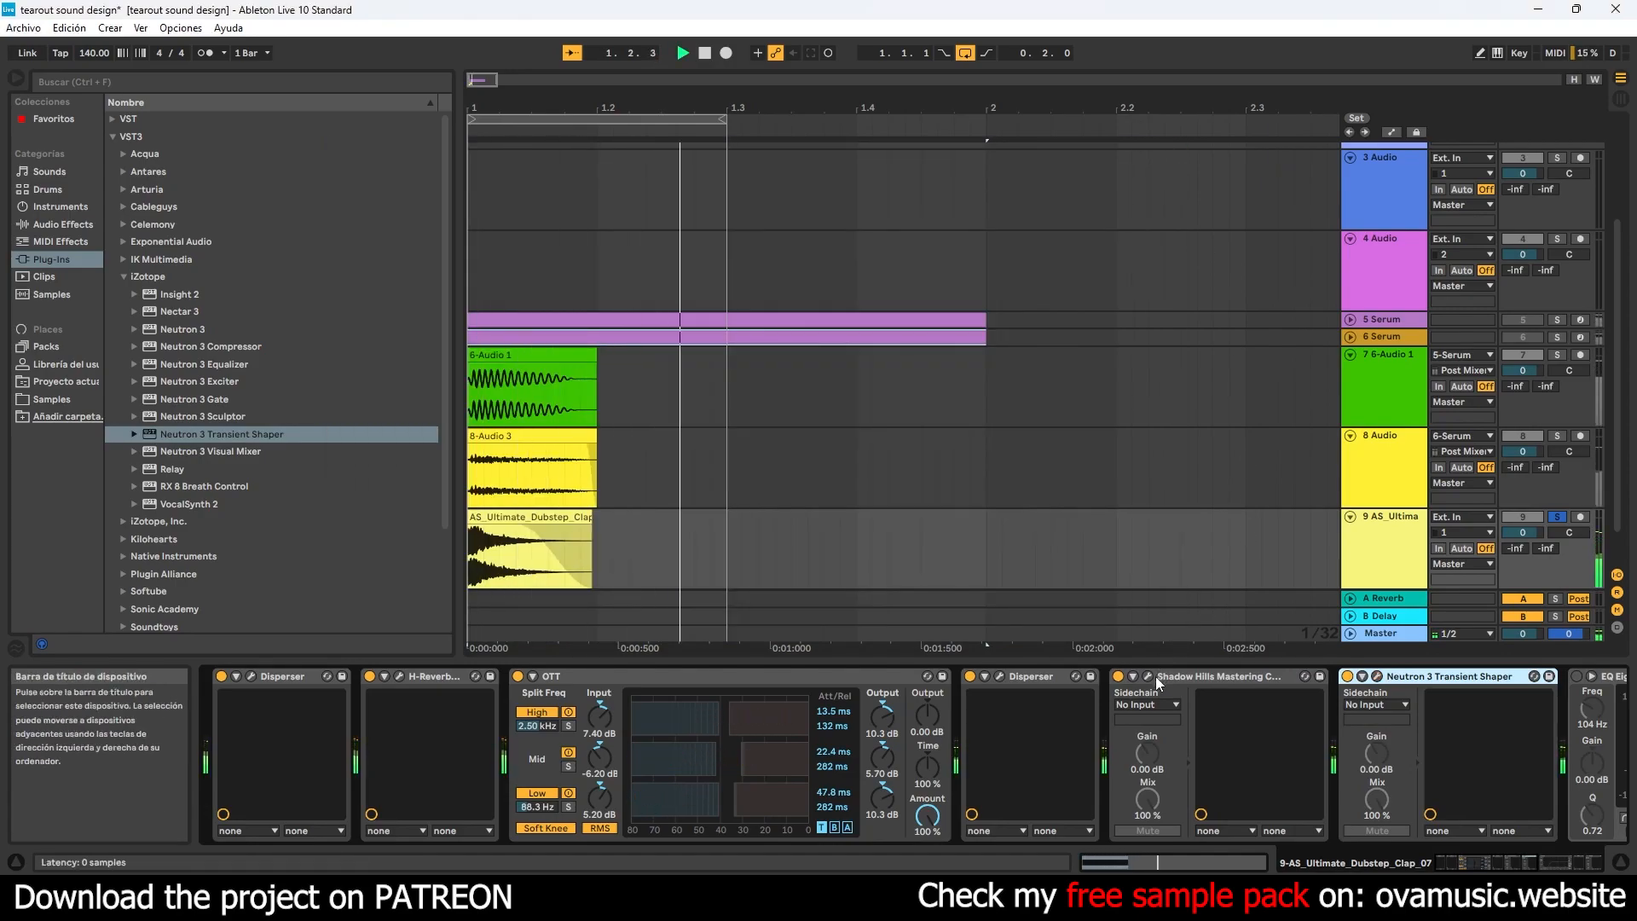
left_click(1377, 677)
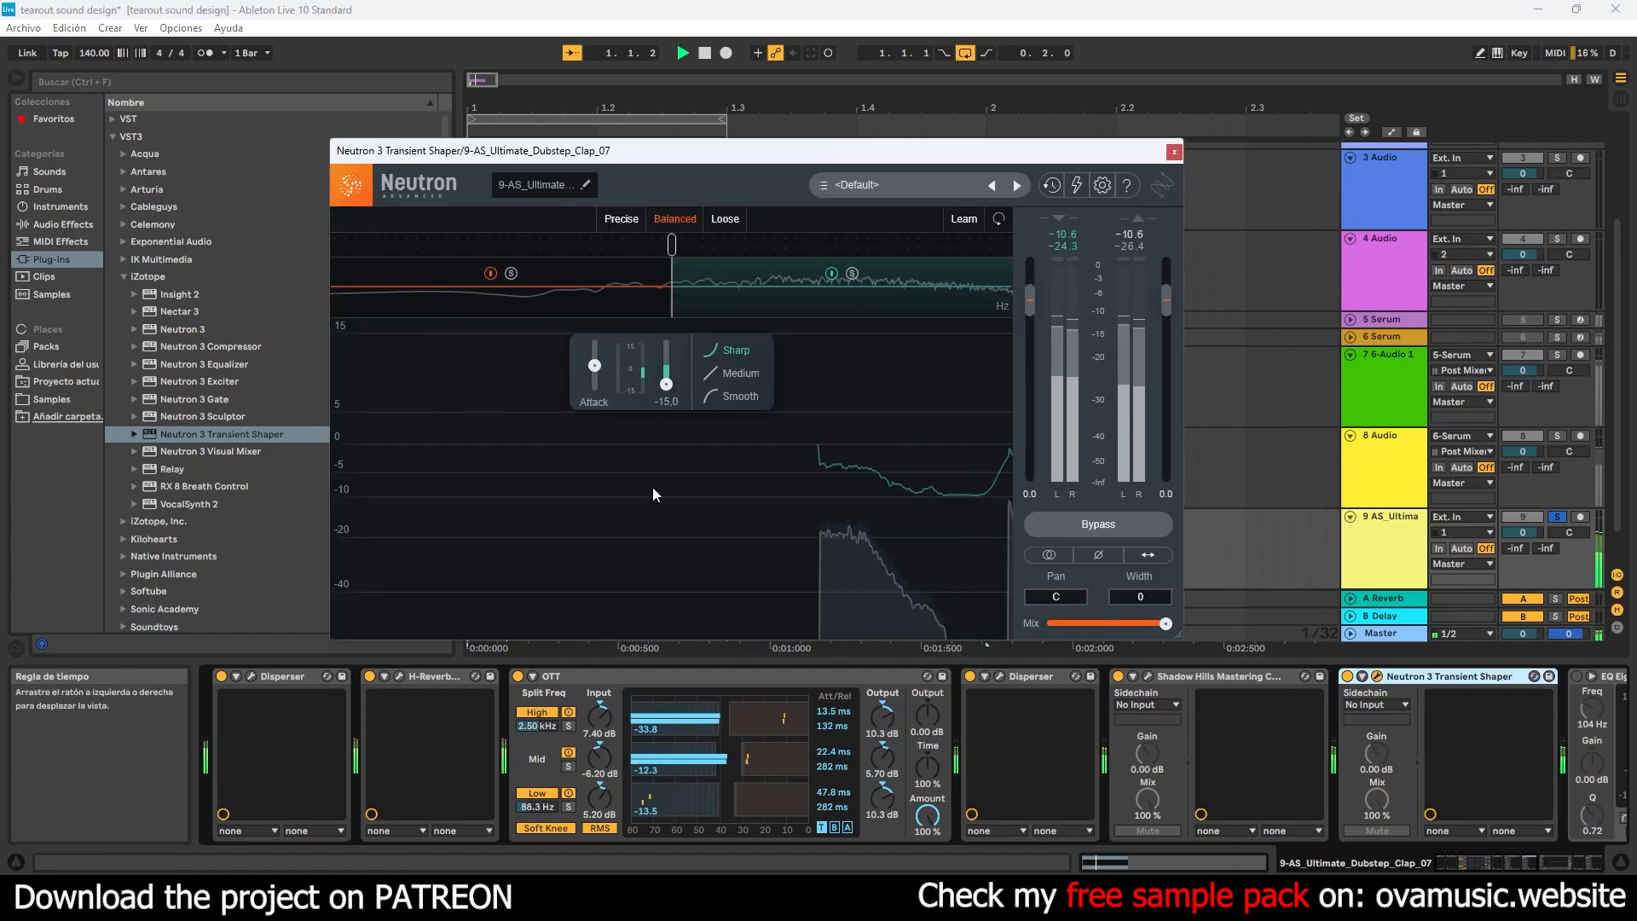
- Raise Transient Shaper's crossover slightly, set the low band's attack to about 2.6, lower its sustain slightly, and close the window
mouse_move(673, 247)
left_mouse_down()
mouse_move(735, 245)
mouse_move(682, 245)
left_mouse_up()
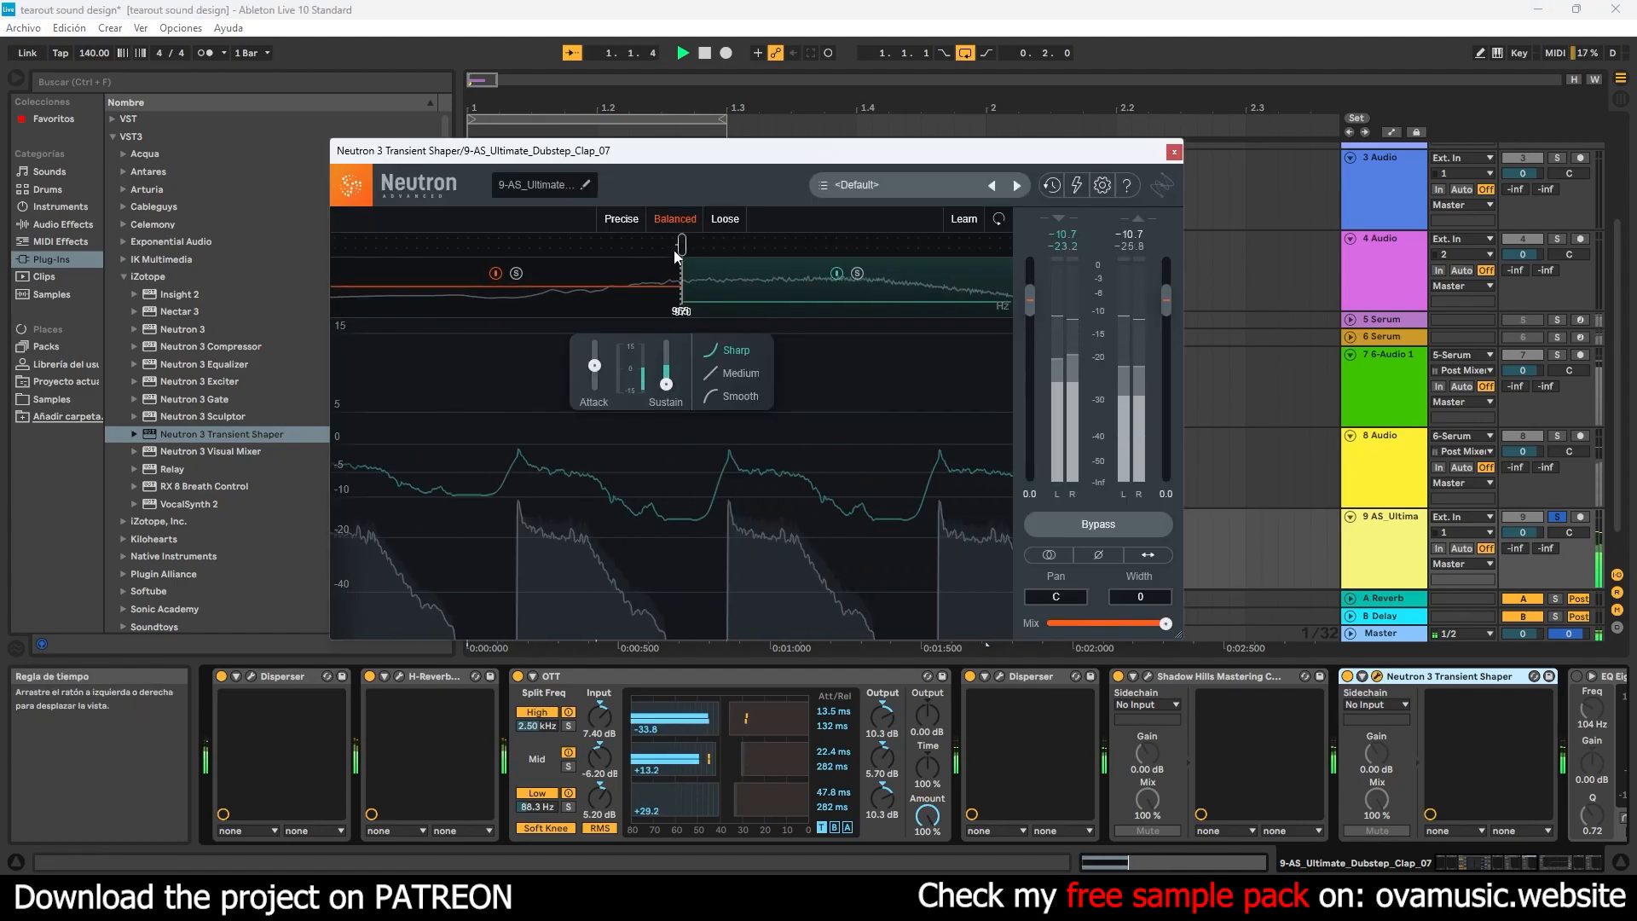
left_click(636, 288)
left_click_drag(666, 367, 658, 399)
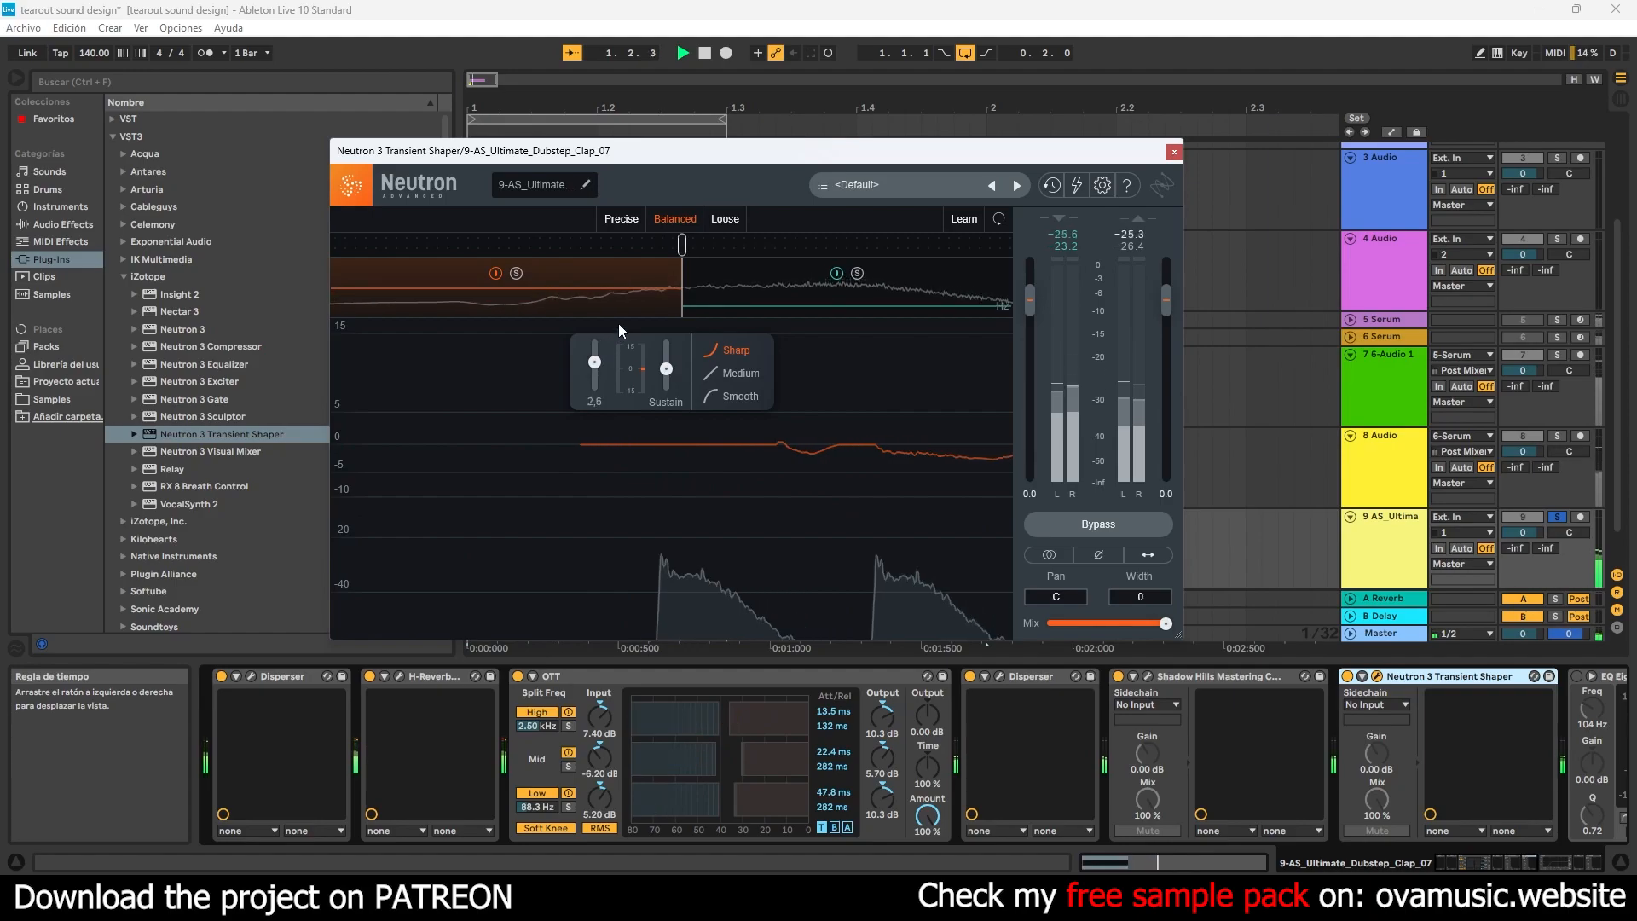
left_click(1173, 153)
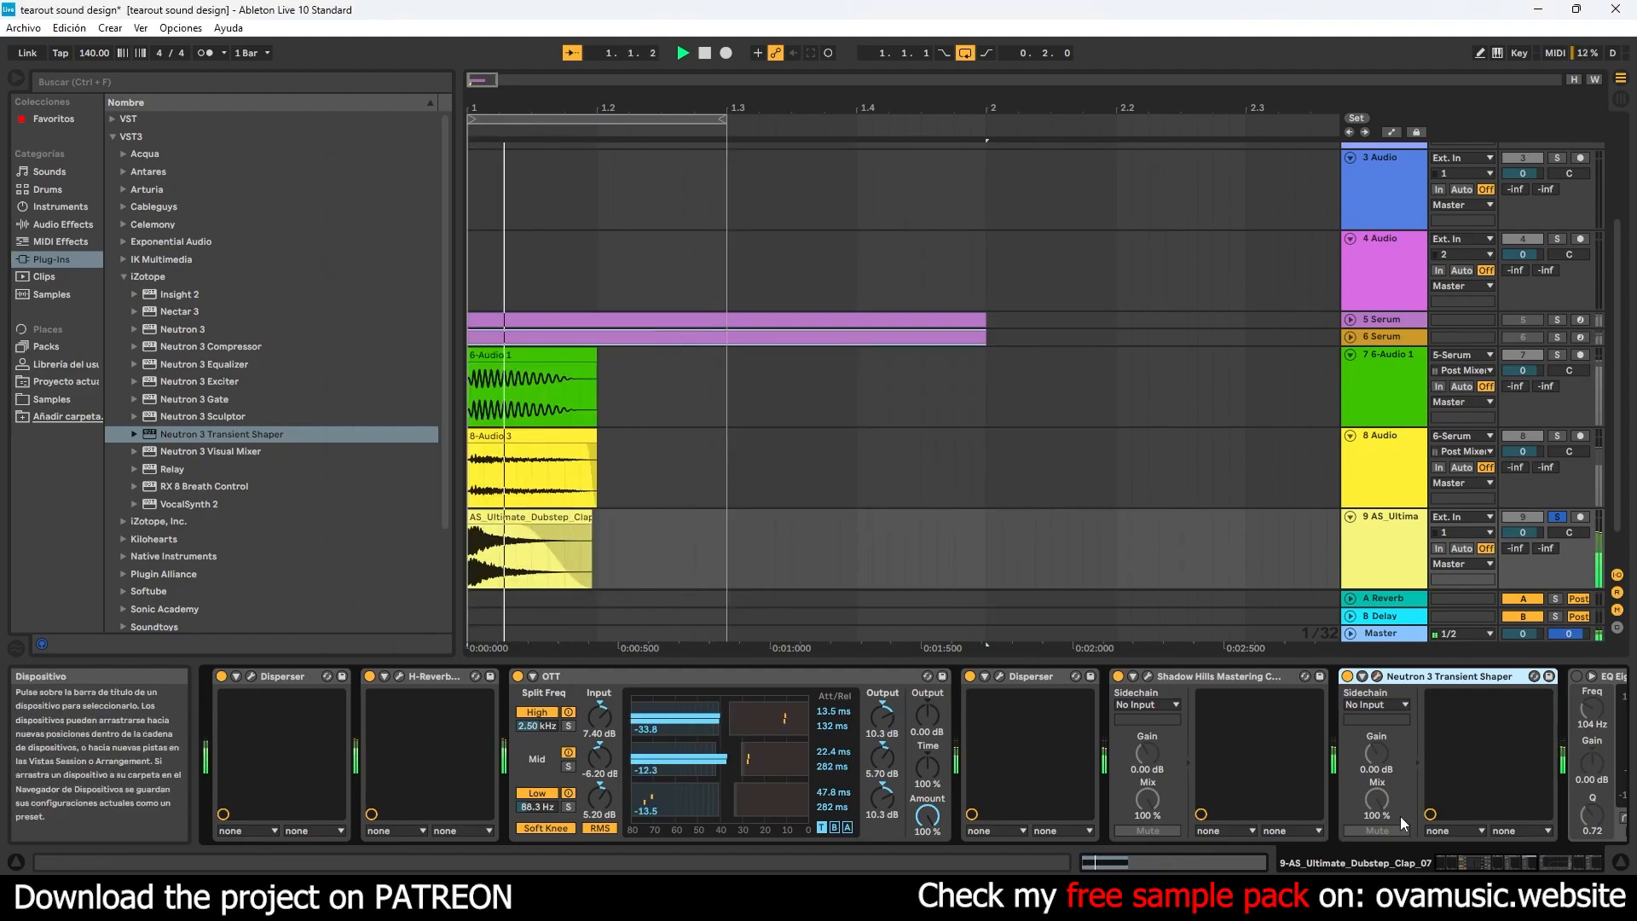
- Reactivate EQ Eight on the clap track and set its low-cut band 1 frequency to 211 Hz
scroll(1185, 767, "down", 5)
left_click(1028, 678)
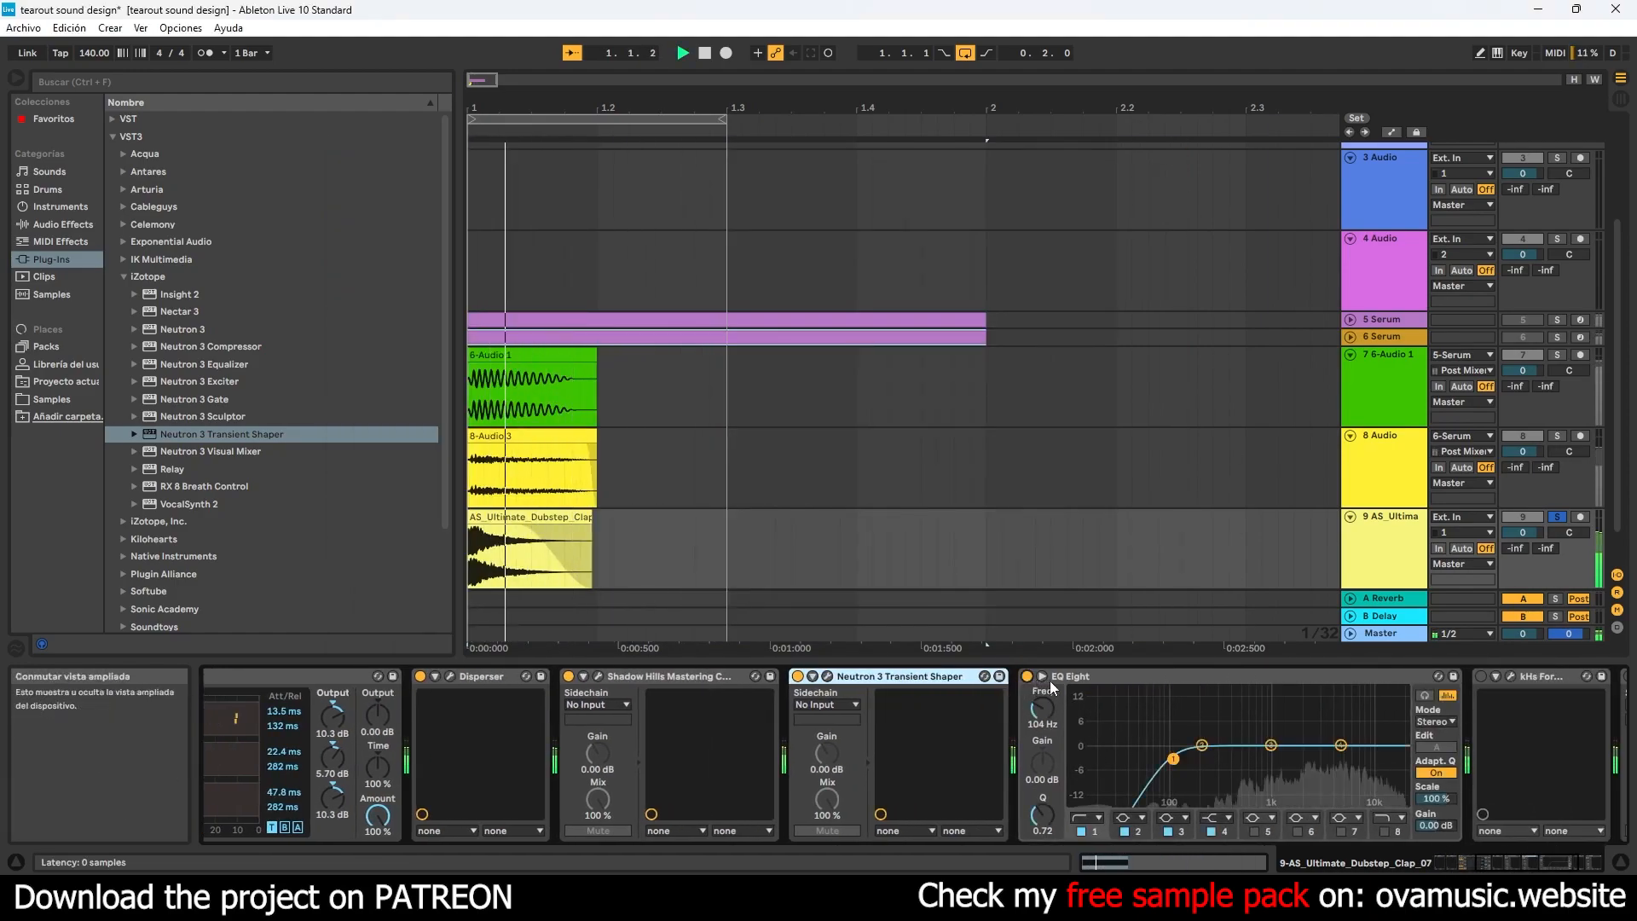
left_click_drag(1175, 759, 1205, 759)
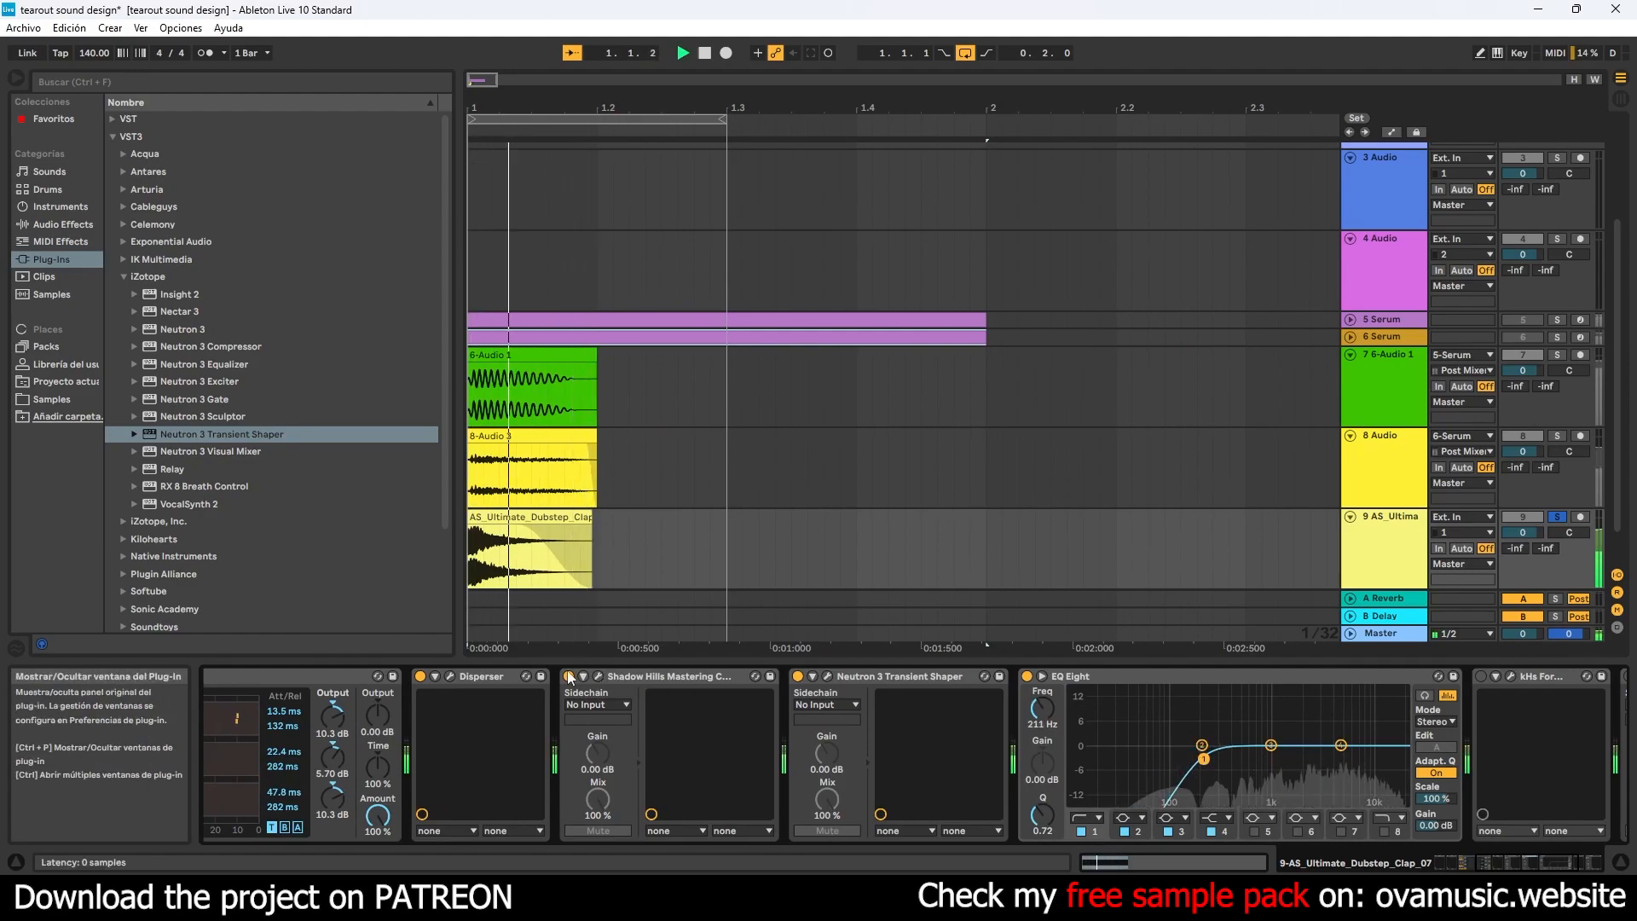
- Paste a third Disperser between Neutron 3 Transient Shaper and EQ Eight, and open its window
left_click(1364, 680)
key("ctrl+v")
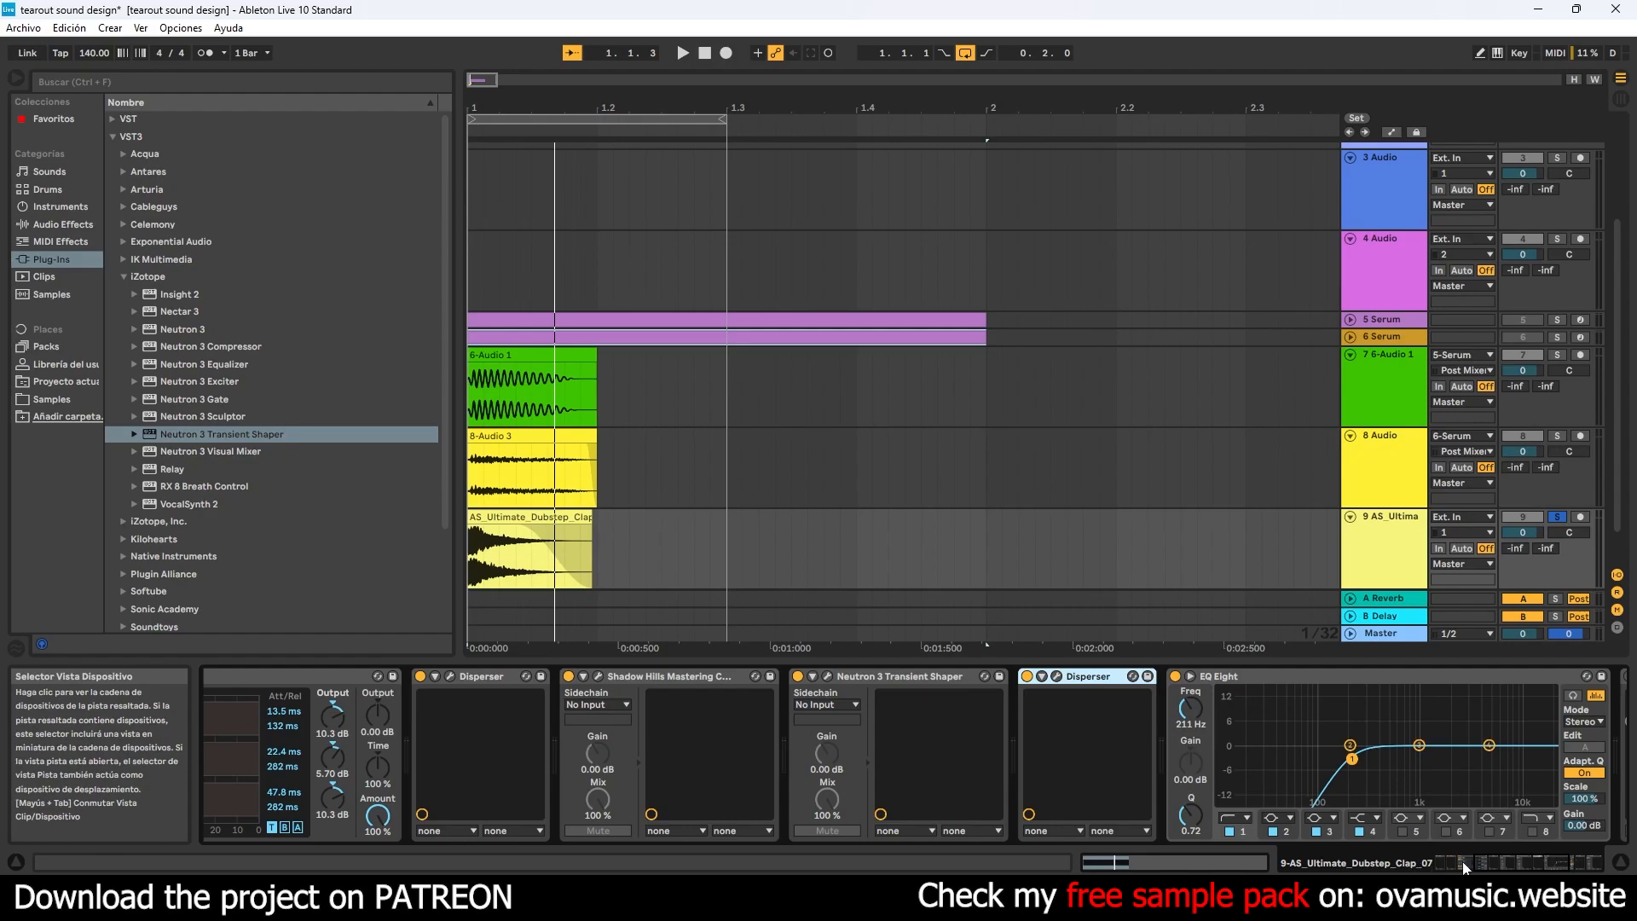
left_click(1489, 859)
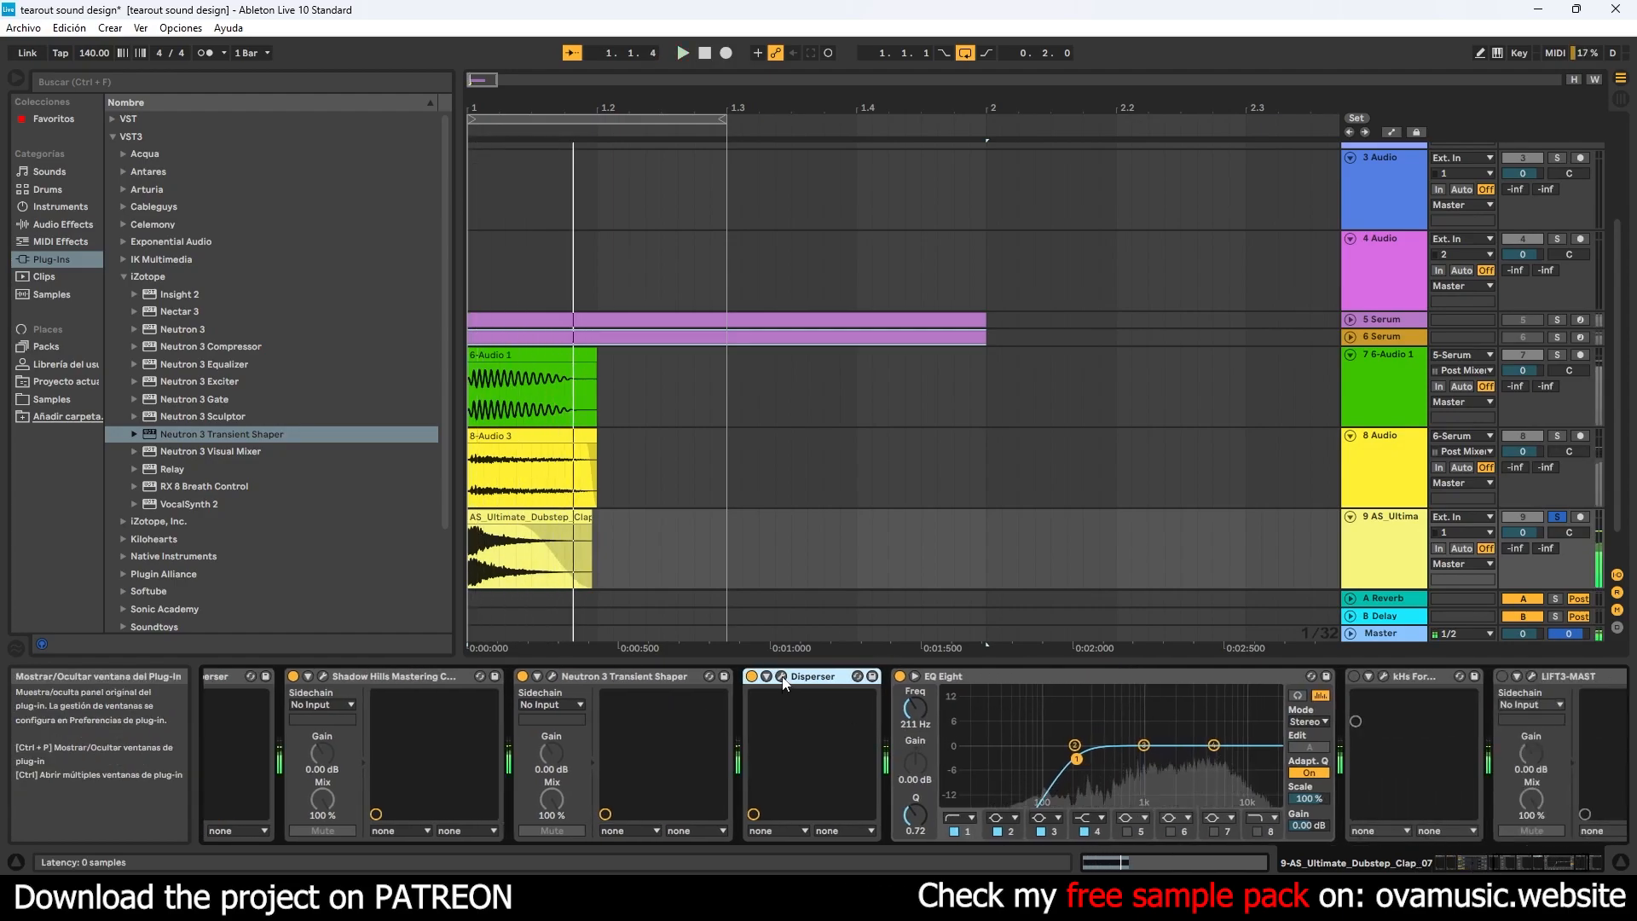
left_click(782, 677)
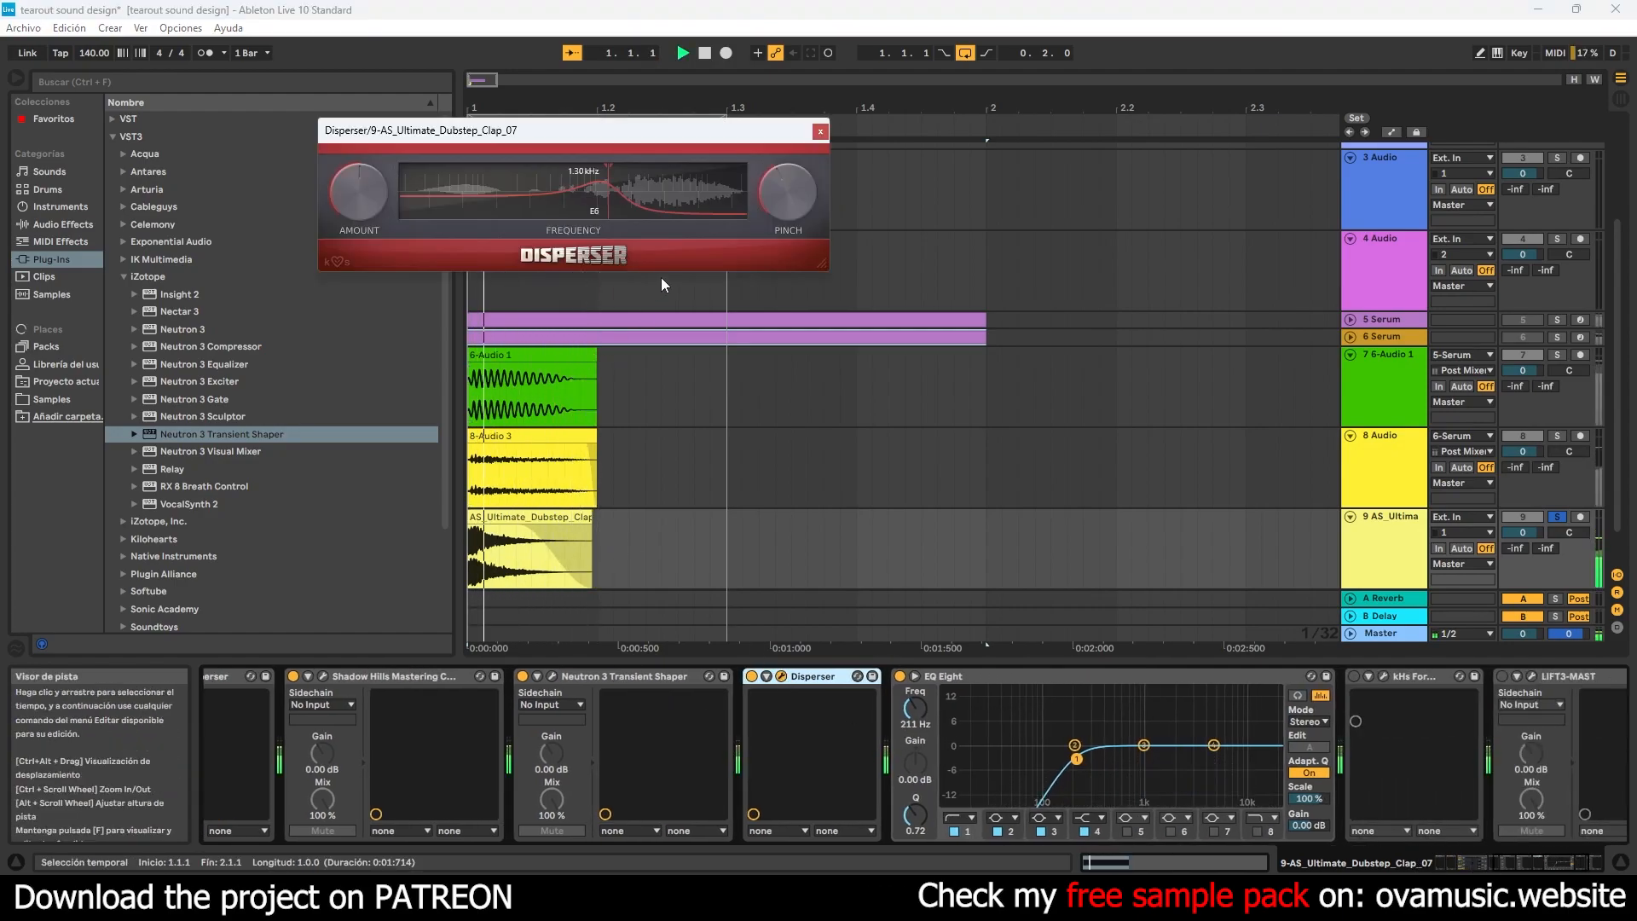
- Play the clap and set the third Disperser's frequency to about 2.31 kHz
left_click(1479, 863)
left_click_drag(1617, 678, 991, 725)
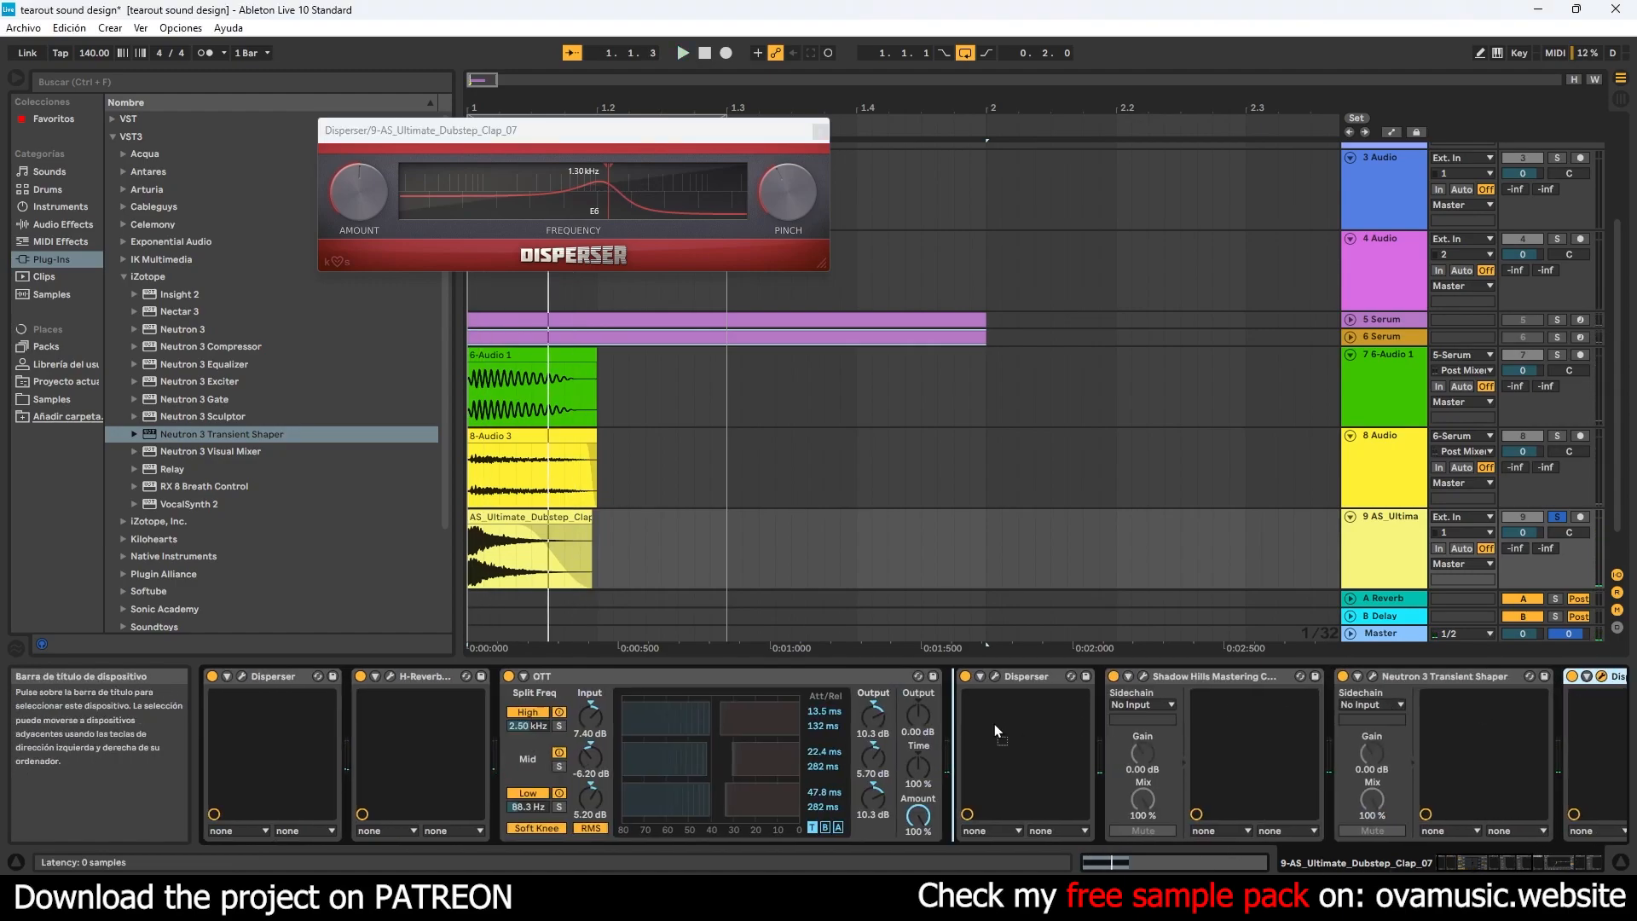
left_click_drag(1446, 719, 1493, 715)
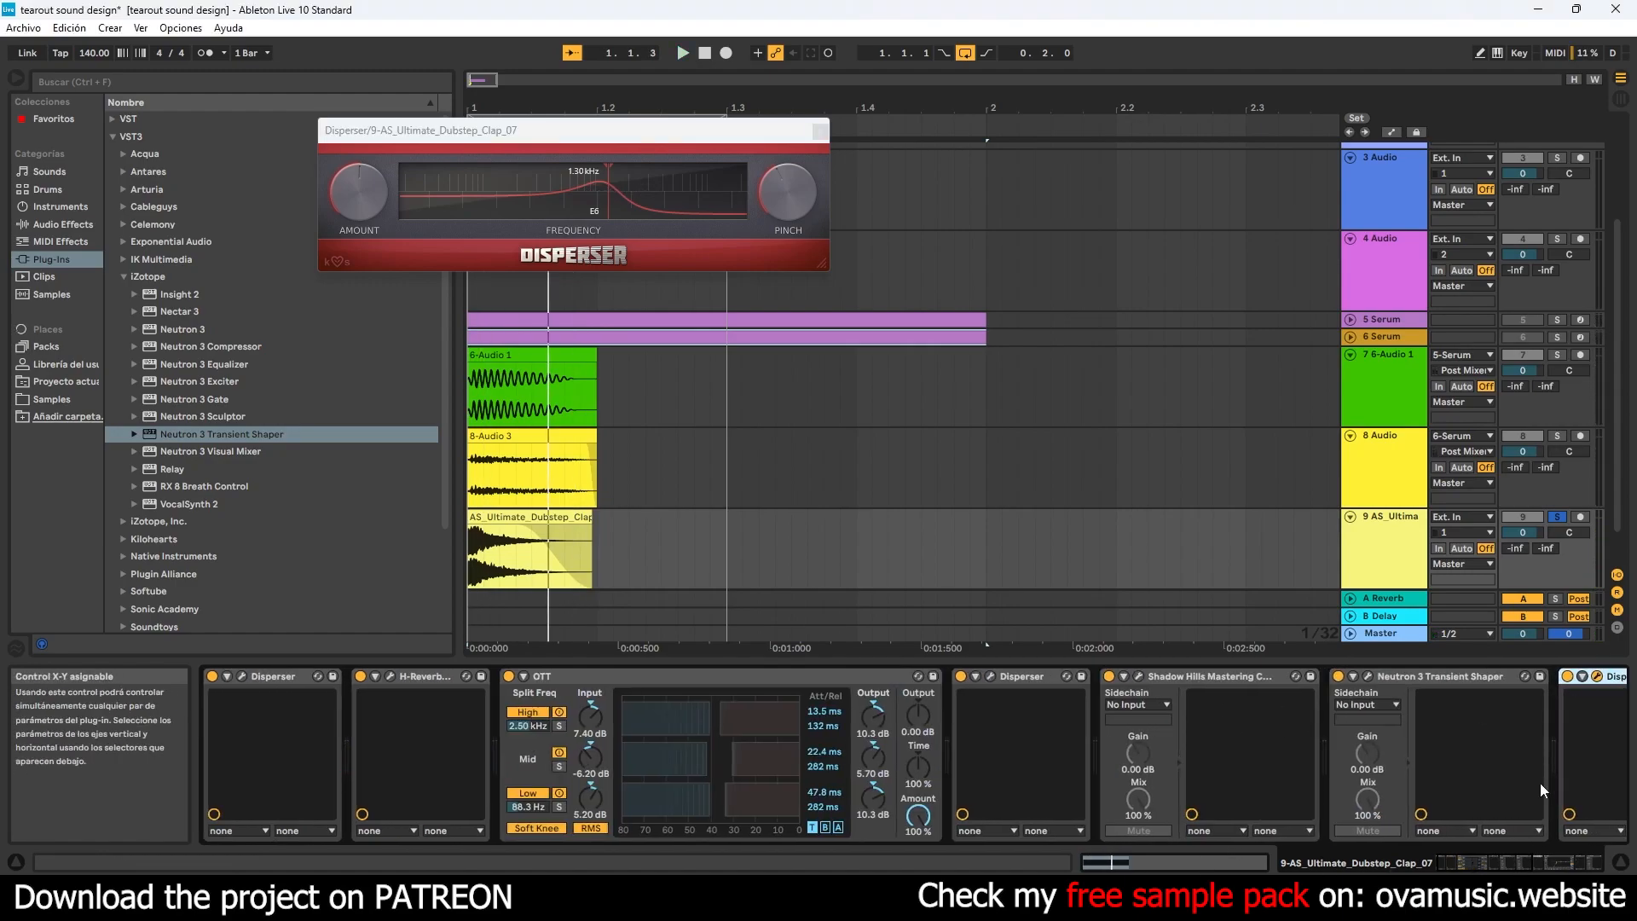
left_click_drag(1498, 863, 1544, 863)
key("space")
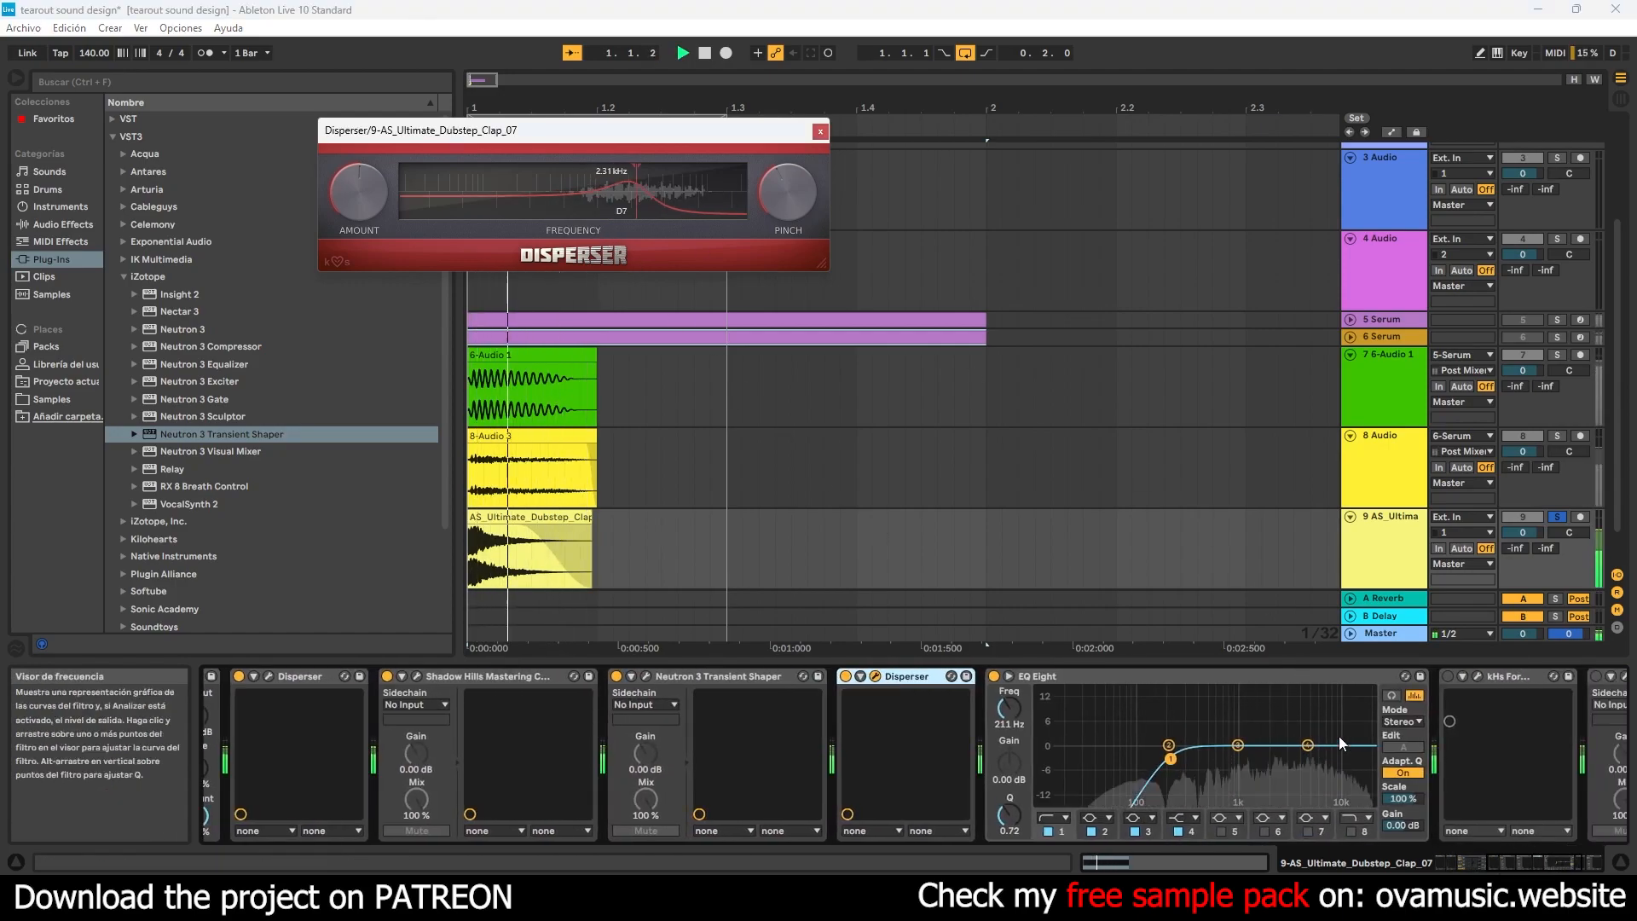
- Reactivate kHs Formant Filter, place its vowel point just below and beside the centre of the field, and close its window
left_click(1448, 676)
left_click_drag(1488, 783, 1491, 739)
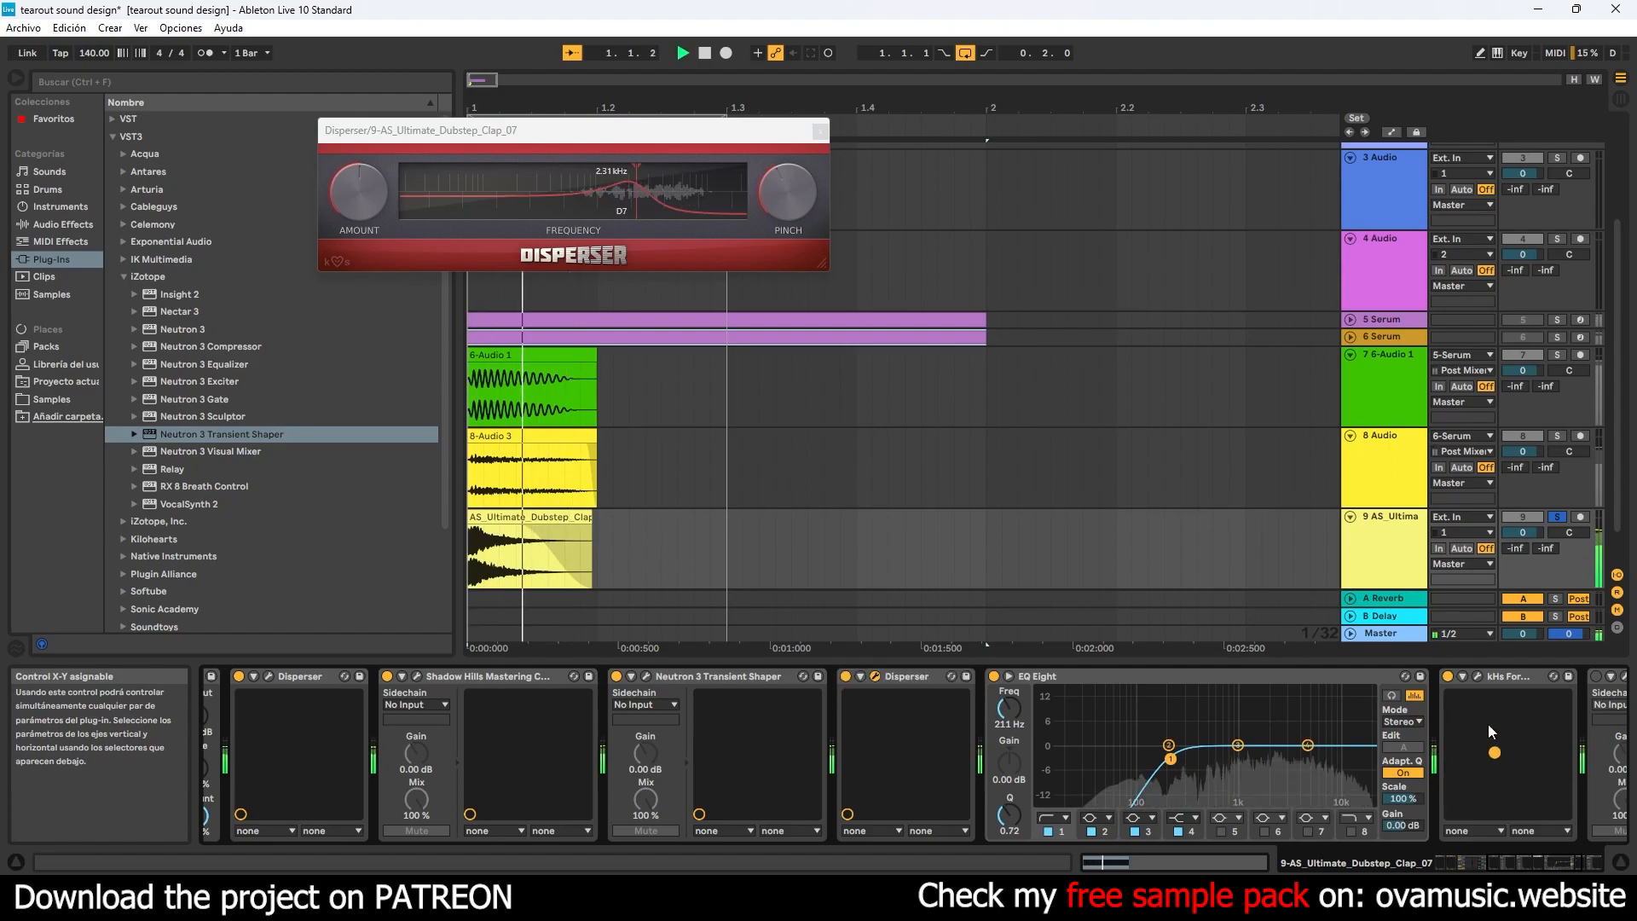
left_click(1478, 677)
left_click_drag(394, 243, 448, 311)
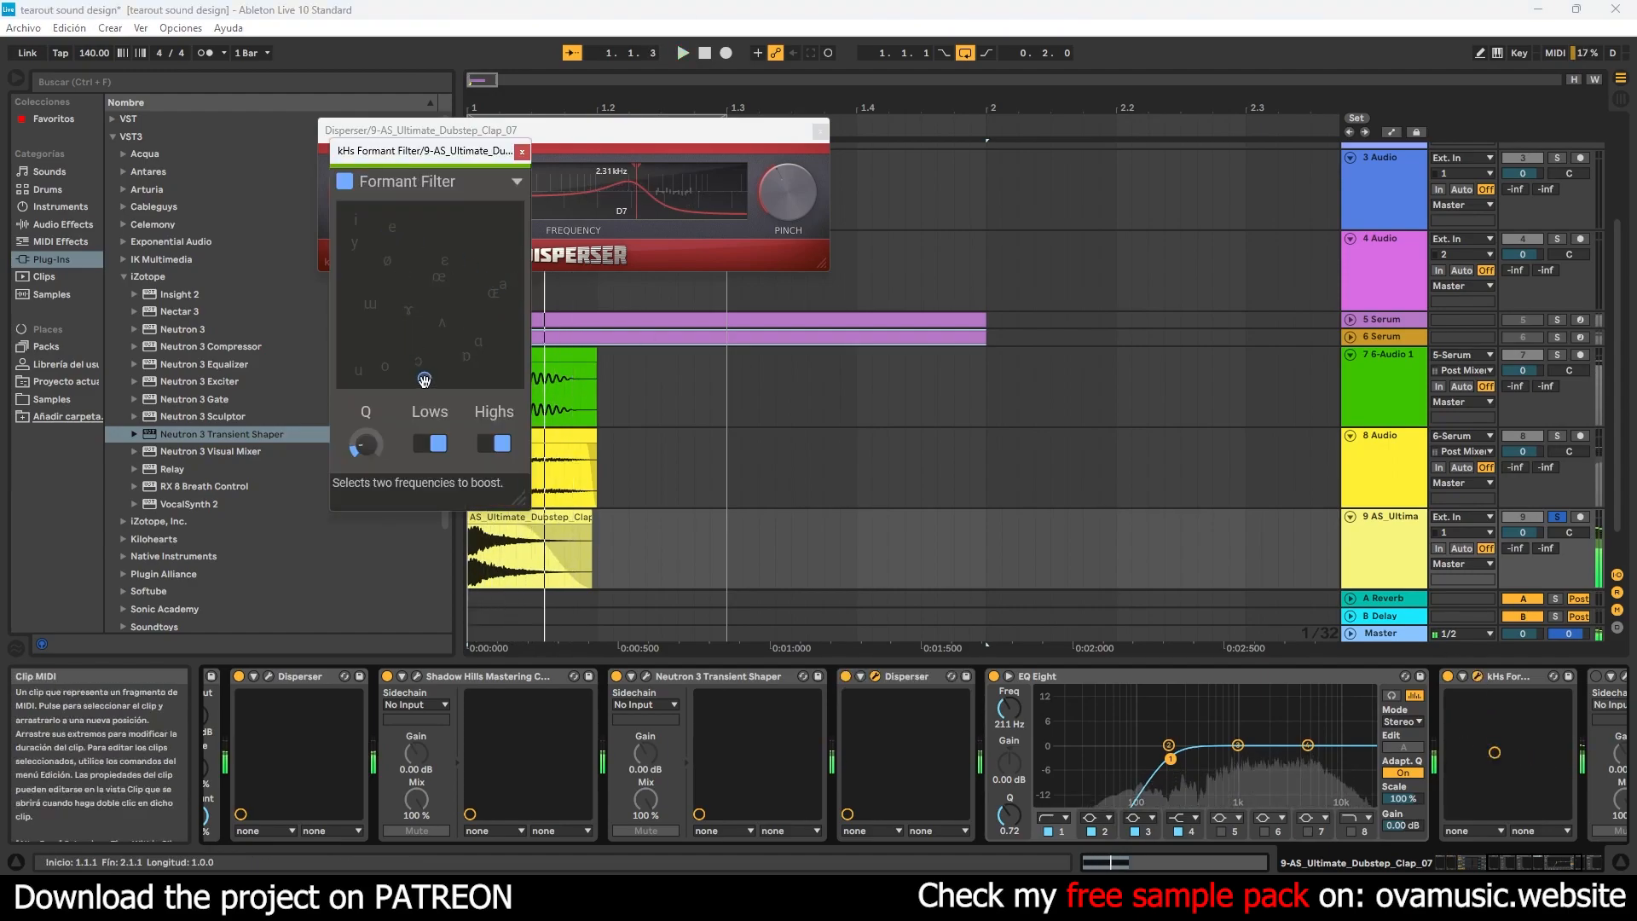
left_click(522, 152)
- Reactivate LIFT3-MAST and move kHs Formant Filter's vowel point to the right edge of its field, closing the filter window
scroll(1356, 683, "down", 3)
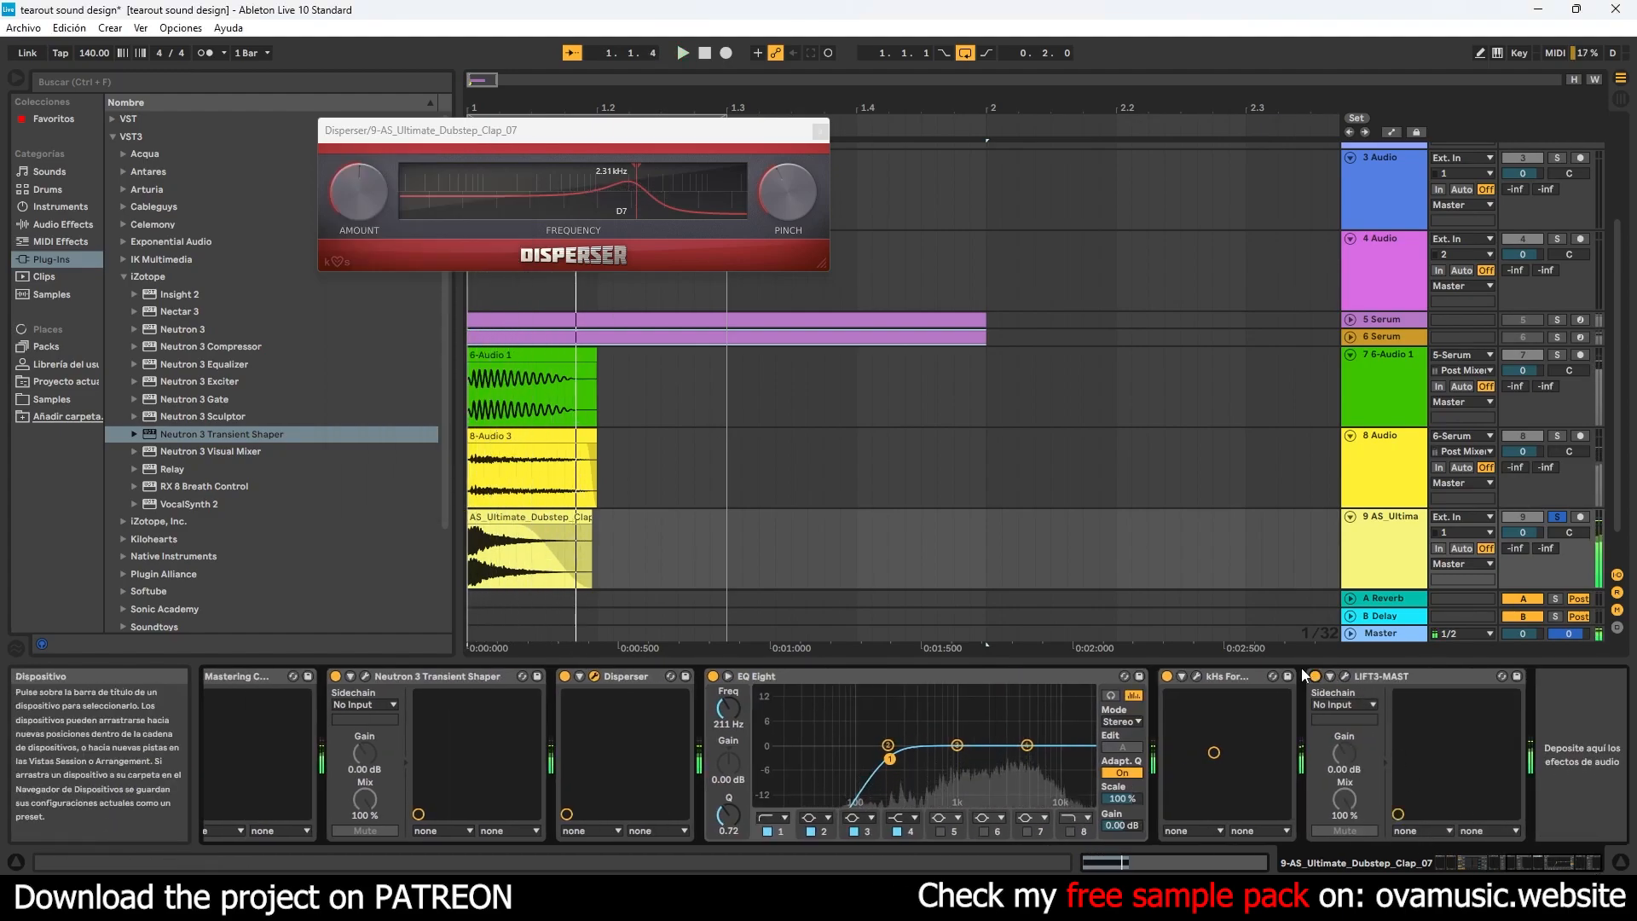
left_click(1196, 677)
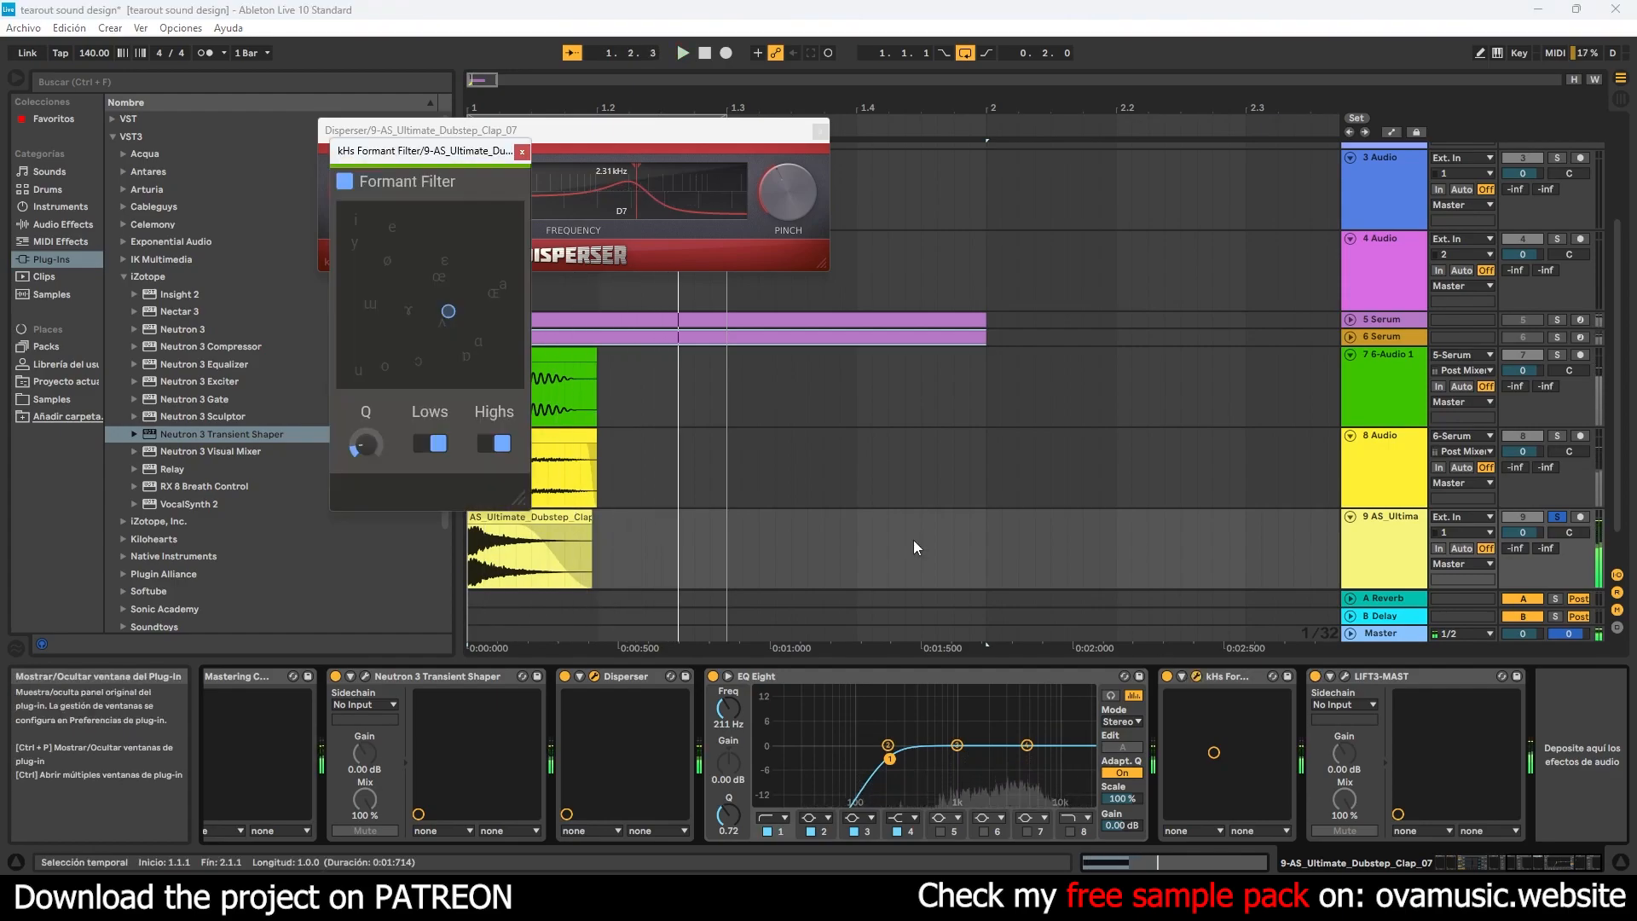
left_click_drag(394, 278, 682, 162)
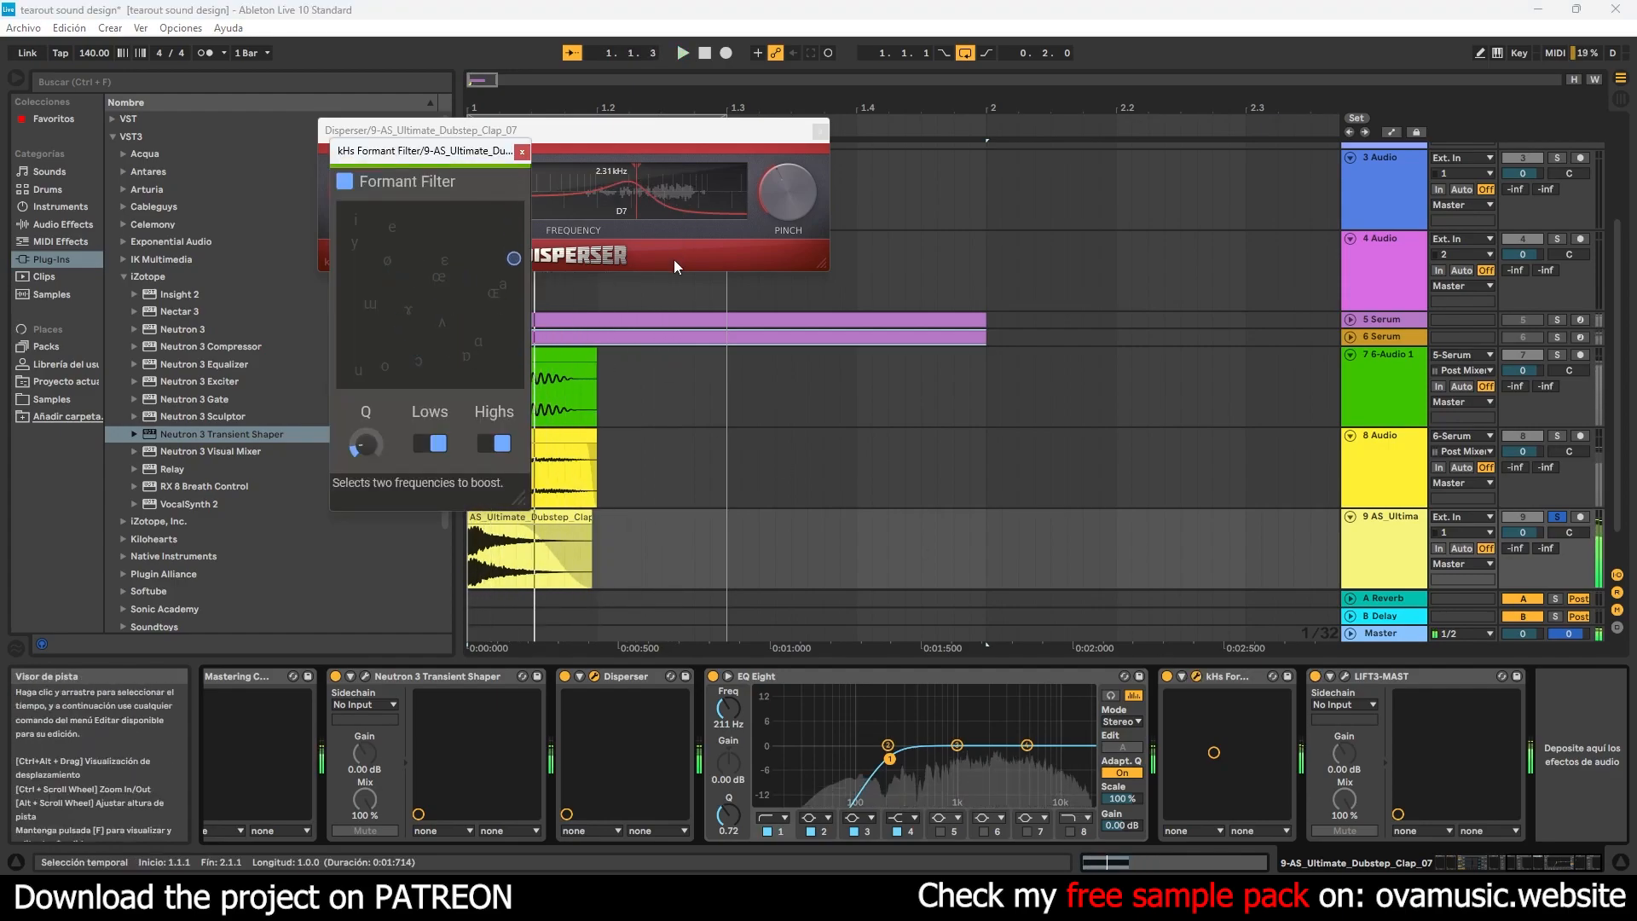
left_click(521, 150)
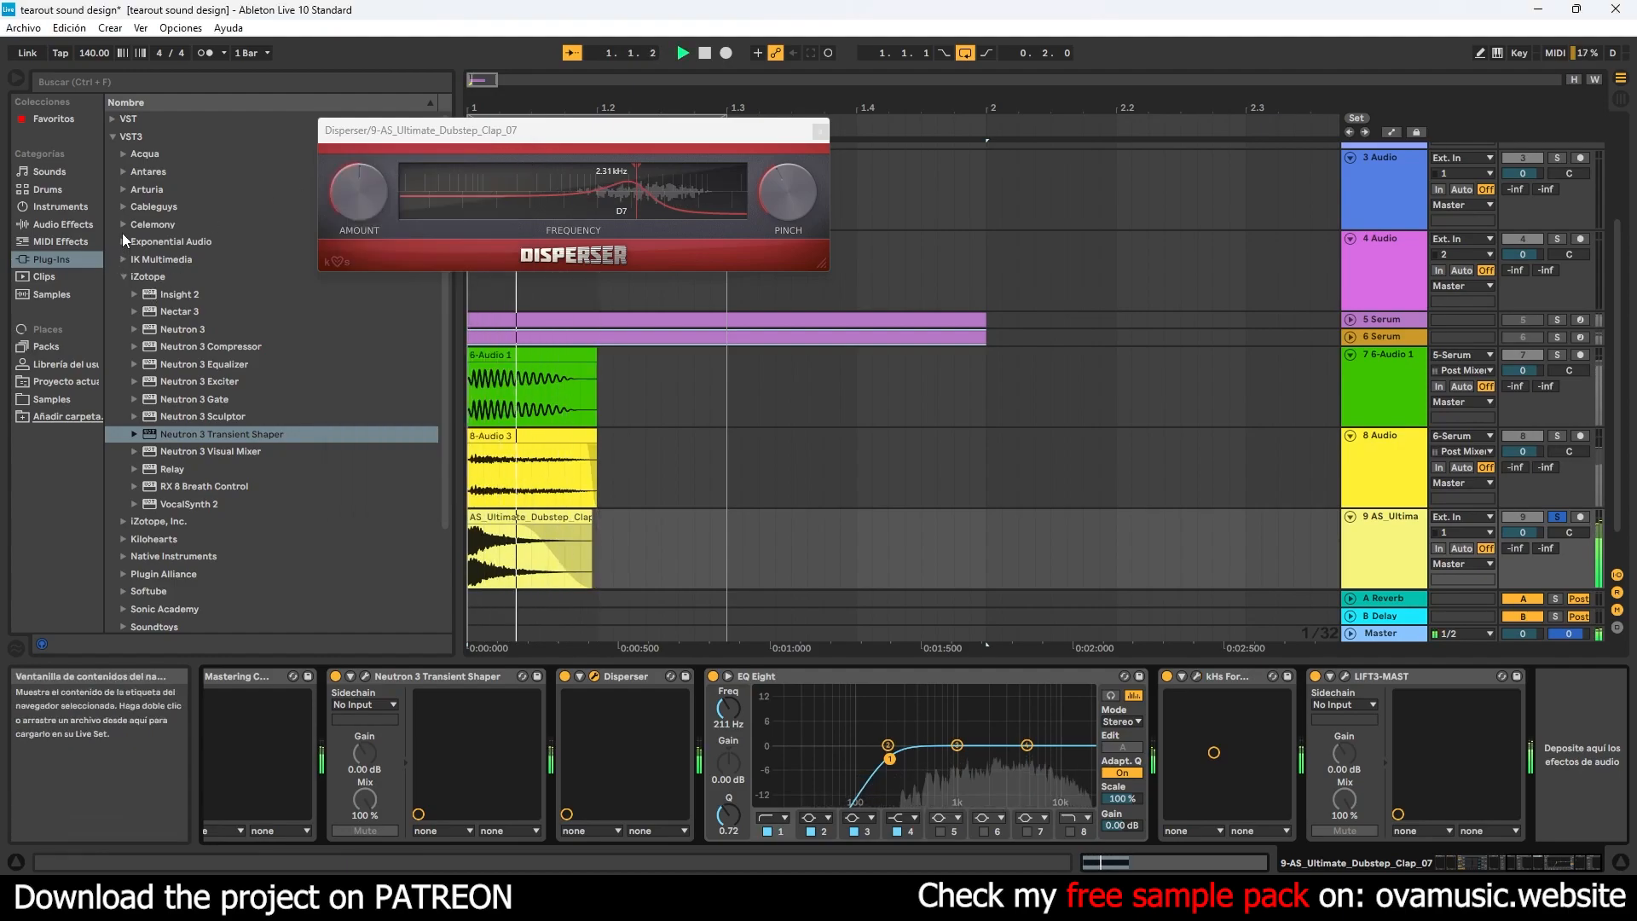
- Insert Kilohearts' kHs Frequency Shifter between kHs Formant Filter and LIFT3-MAST, and set its shift to 758 Hz
left_click(124, 276)
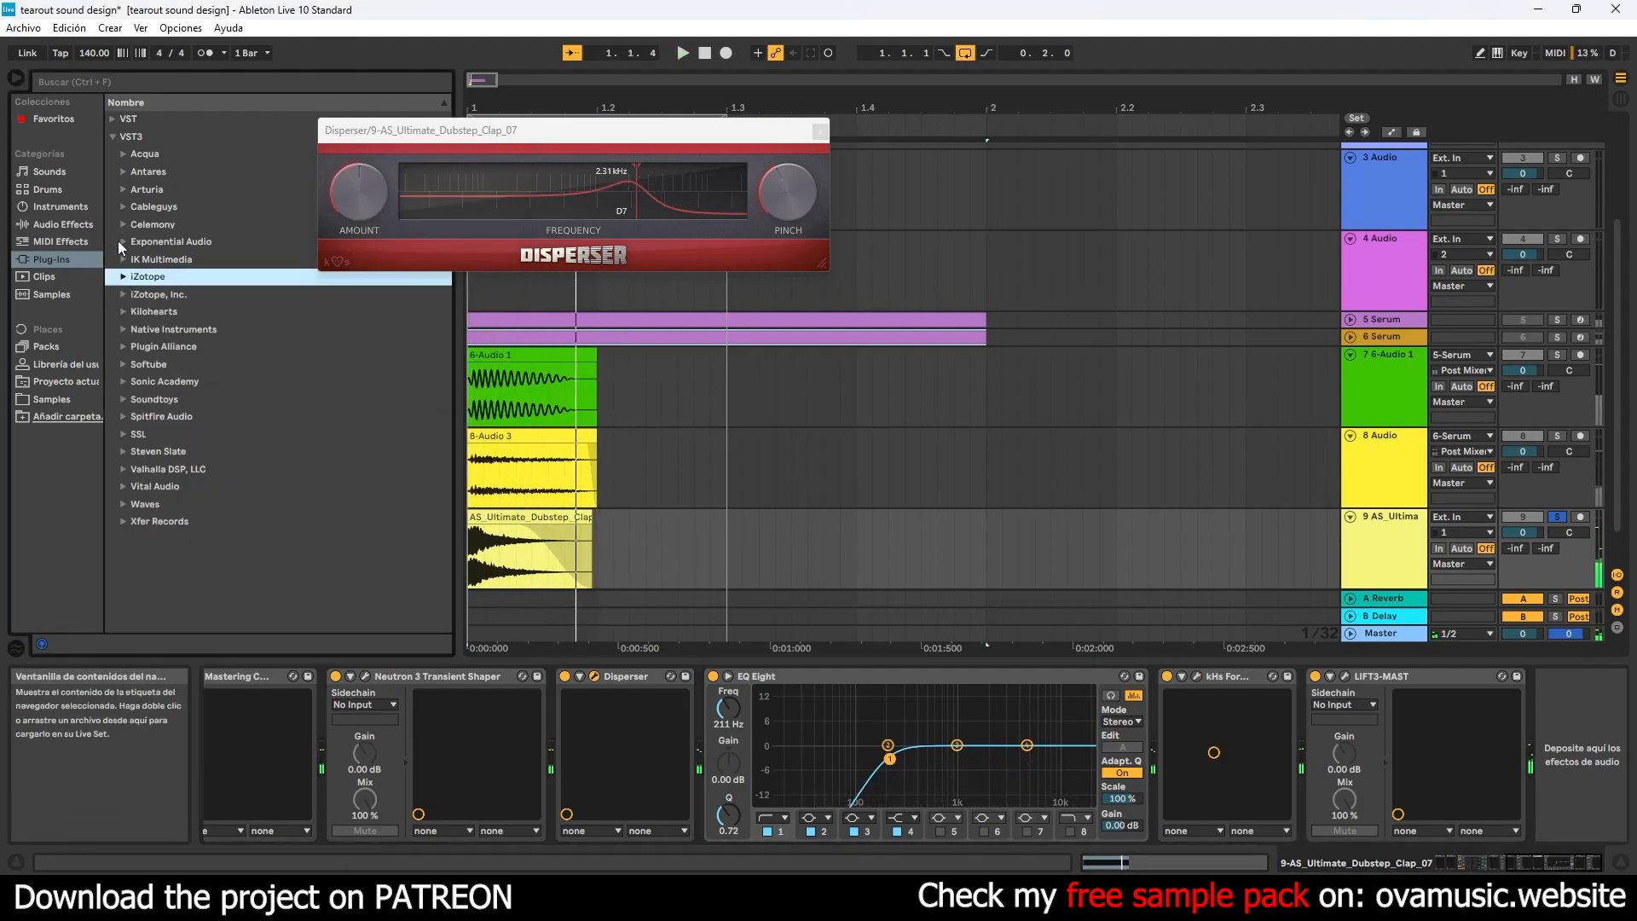
left_click(124, 311)
scroll(239, 478, "down", 3)
left_click_drag(222, 518, 1298, 749)
key("space")
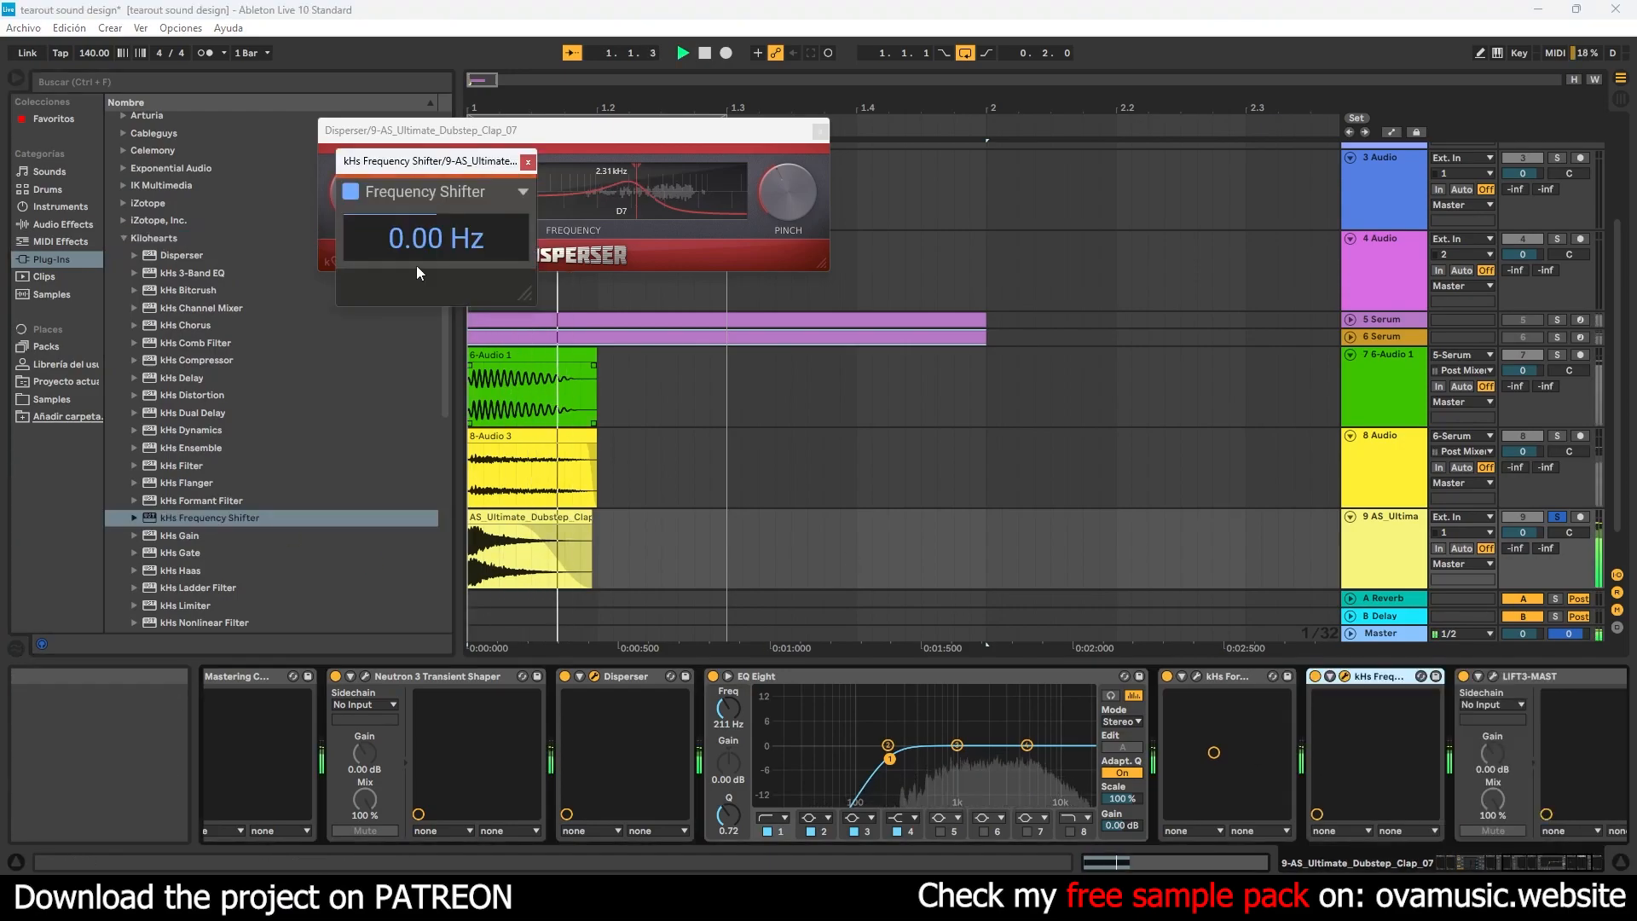
mouse_move(438, 216)
left_mouse_down()
mouse_move(420, 244)
mouse_move(413, 198)
mouse_move(424, 241)
left_mouse_up()
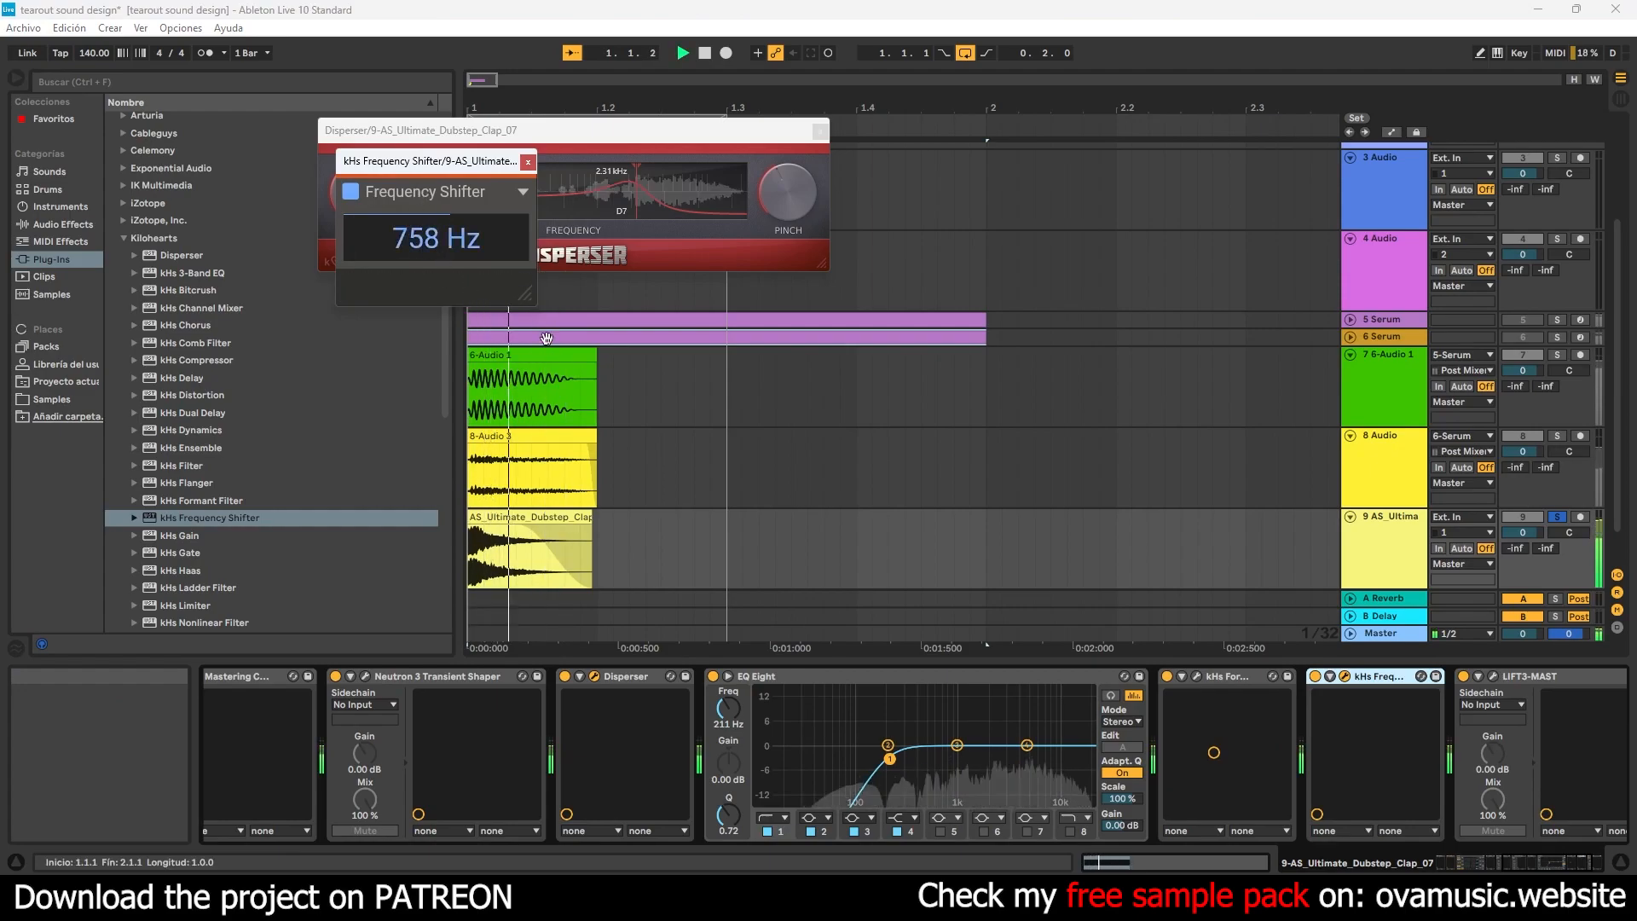
- Enable EQ Eight's band 8 as an 18.0 kHz high cut, and try the EQ after kHs Frequency Shifter before returning it ahead of kHs Formant Filter
left_click(1071, 831)
left_click_drag(851, 682, 1431, 724)
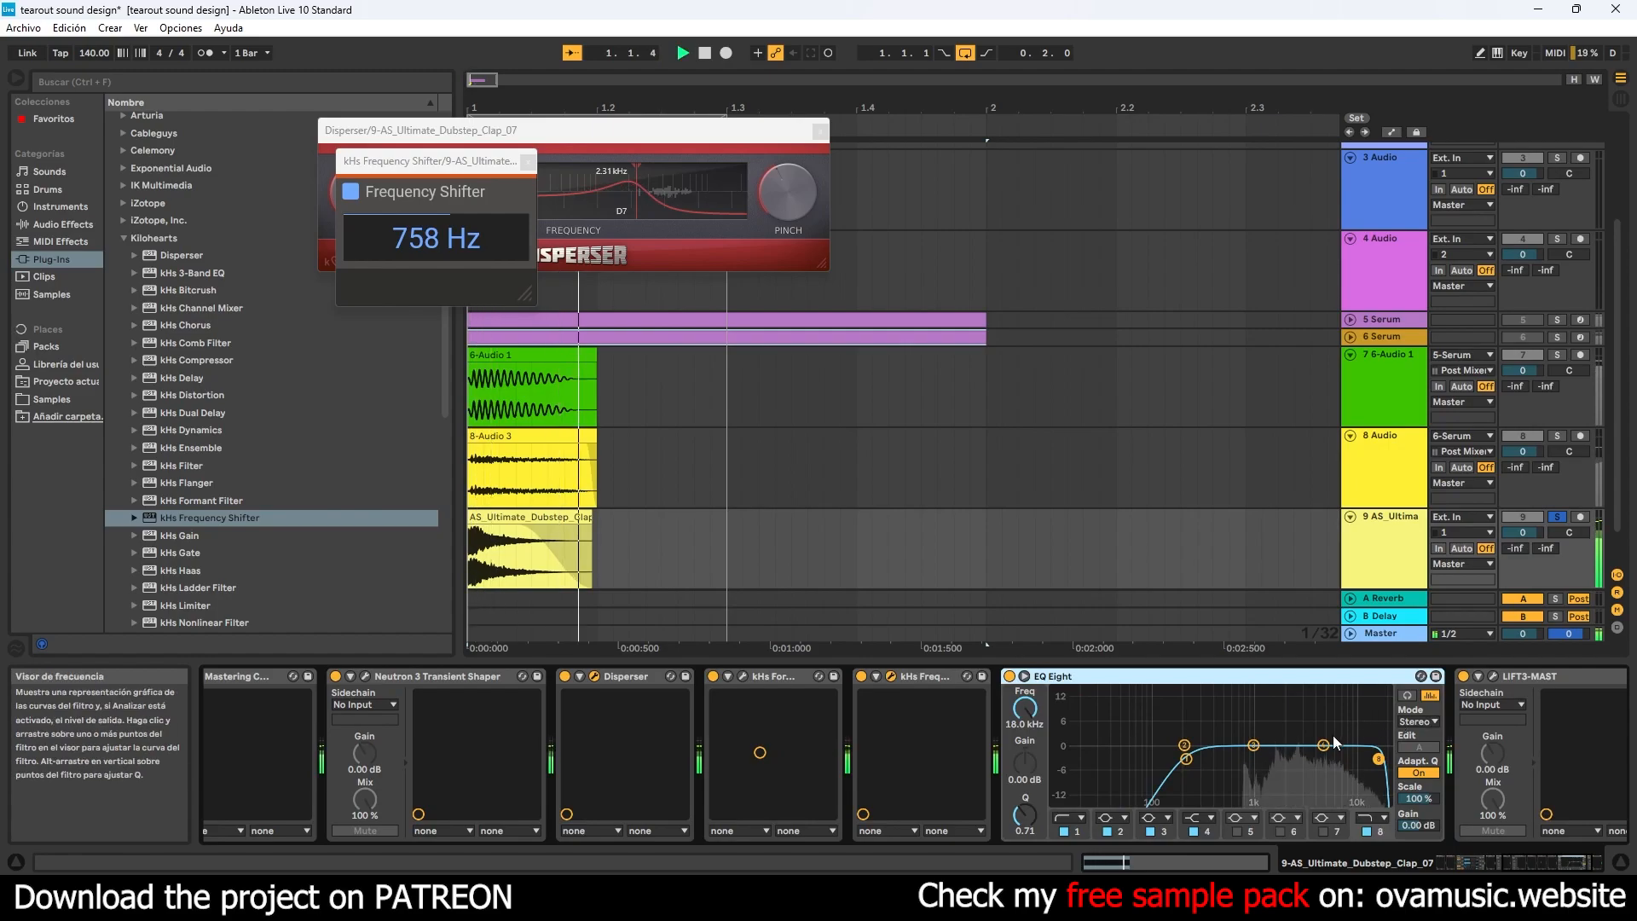
left_click_drag(1052, 677, 807, 684)
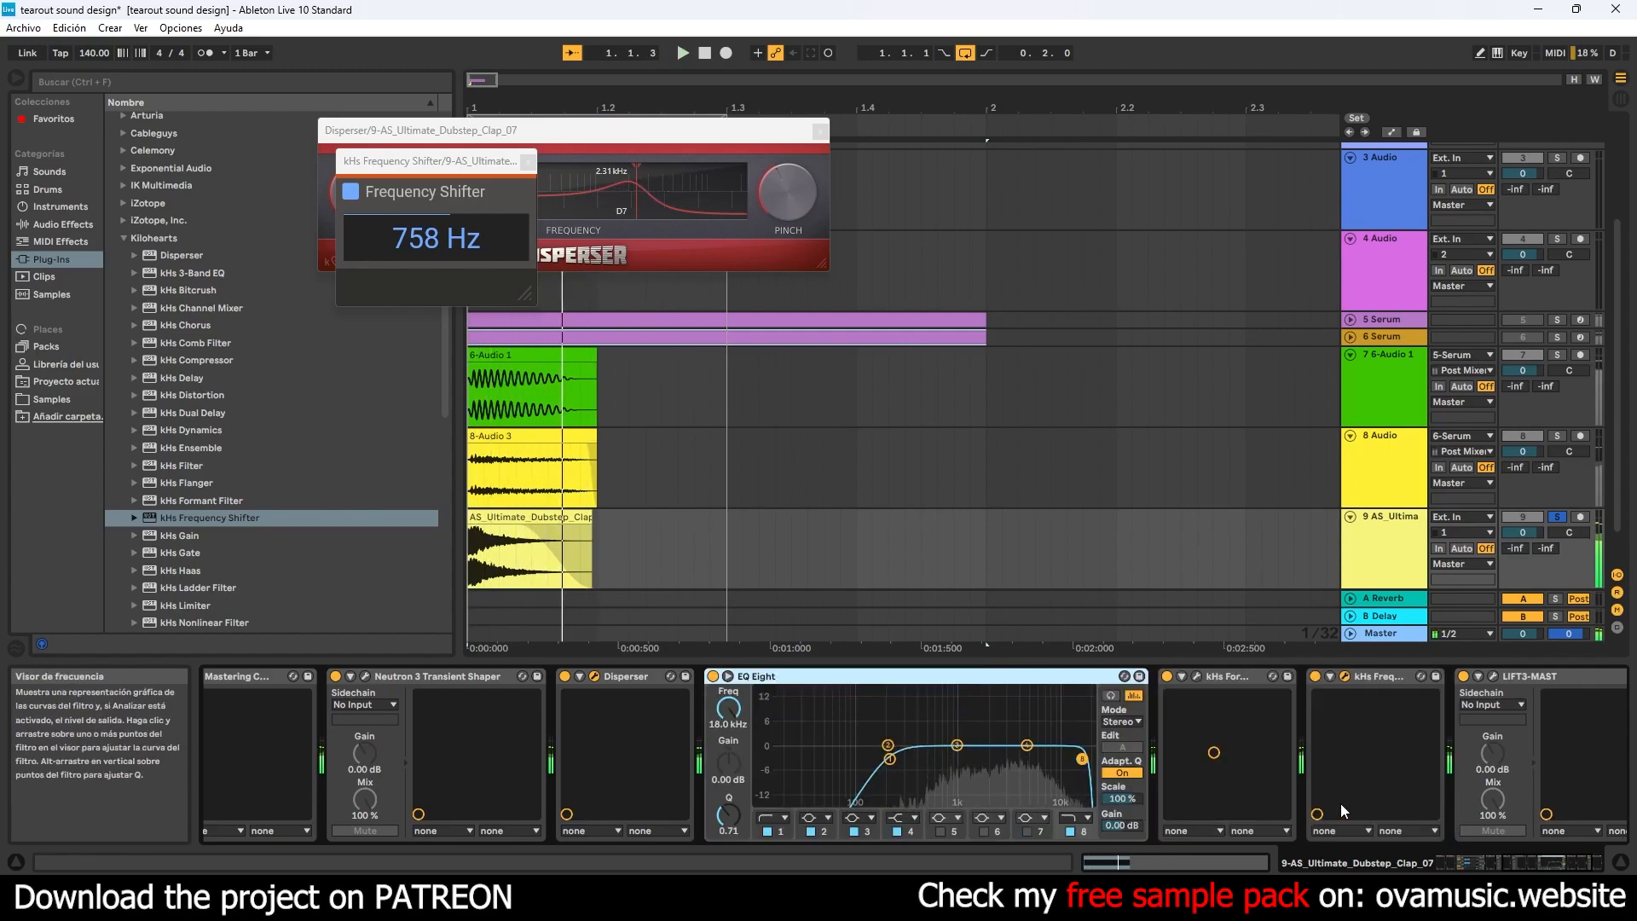
- Set kHs Frequency Shifter to 292 Hz and insert a second EQ Eight between it and LIFT3-MAST
left_click_drag(436, 239, 437, 252)
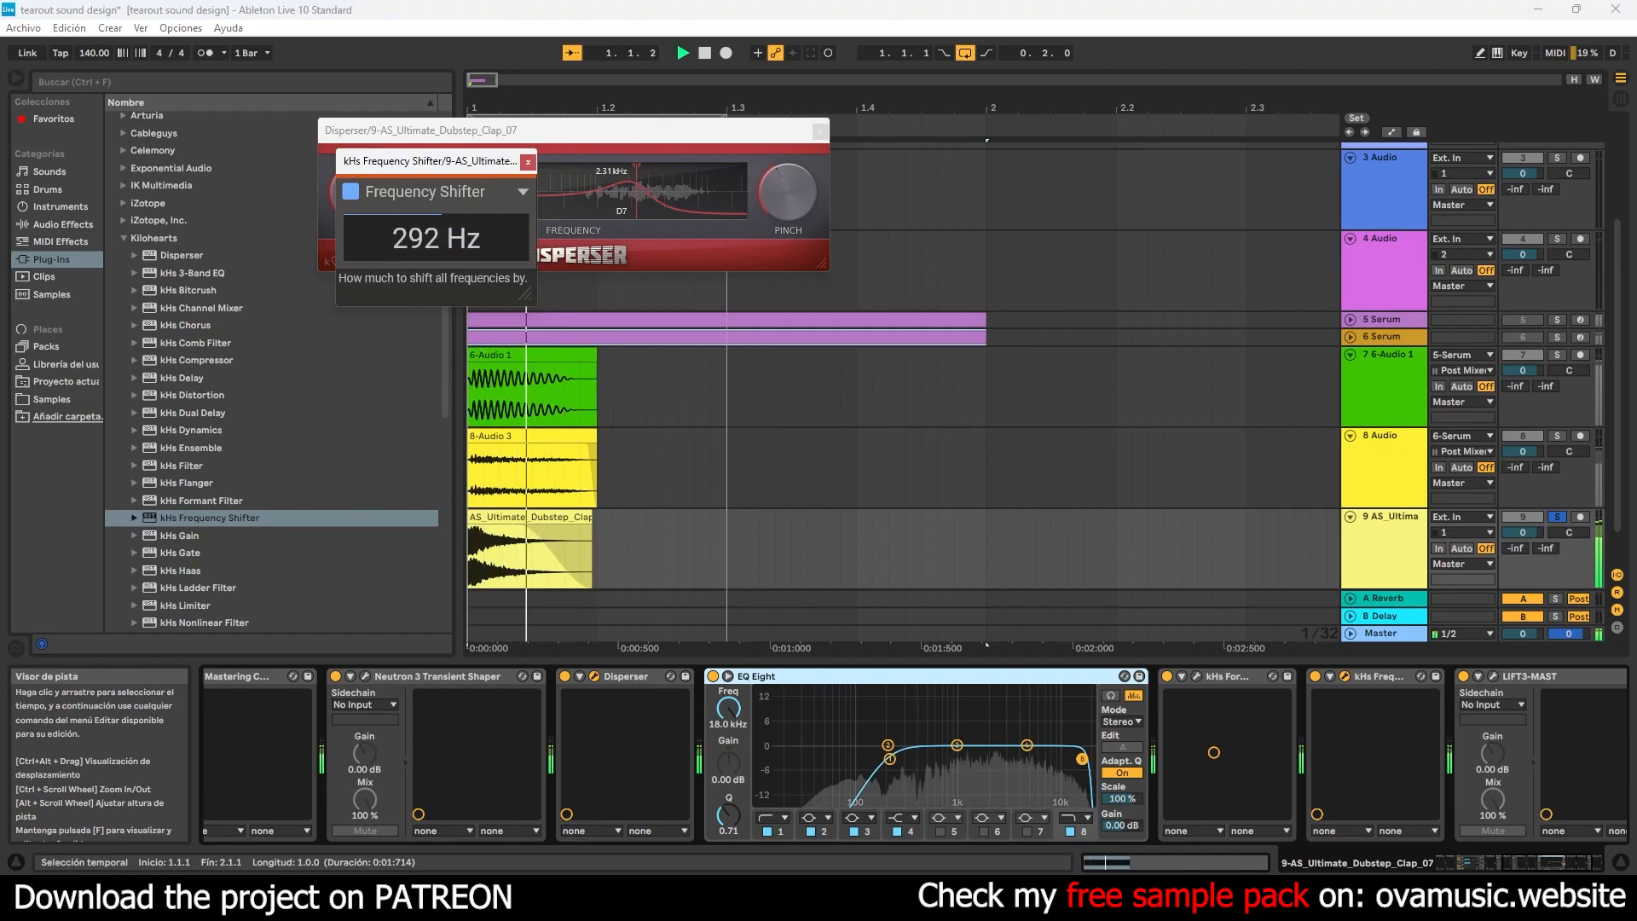
left_click(122, 237)
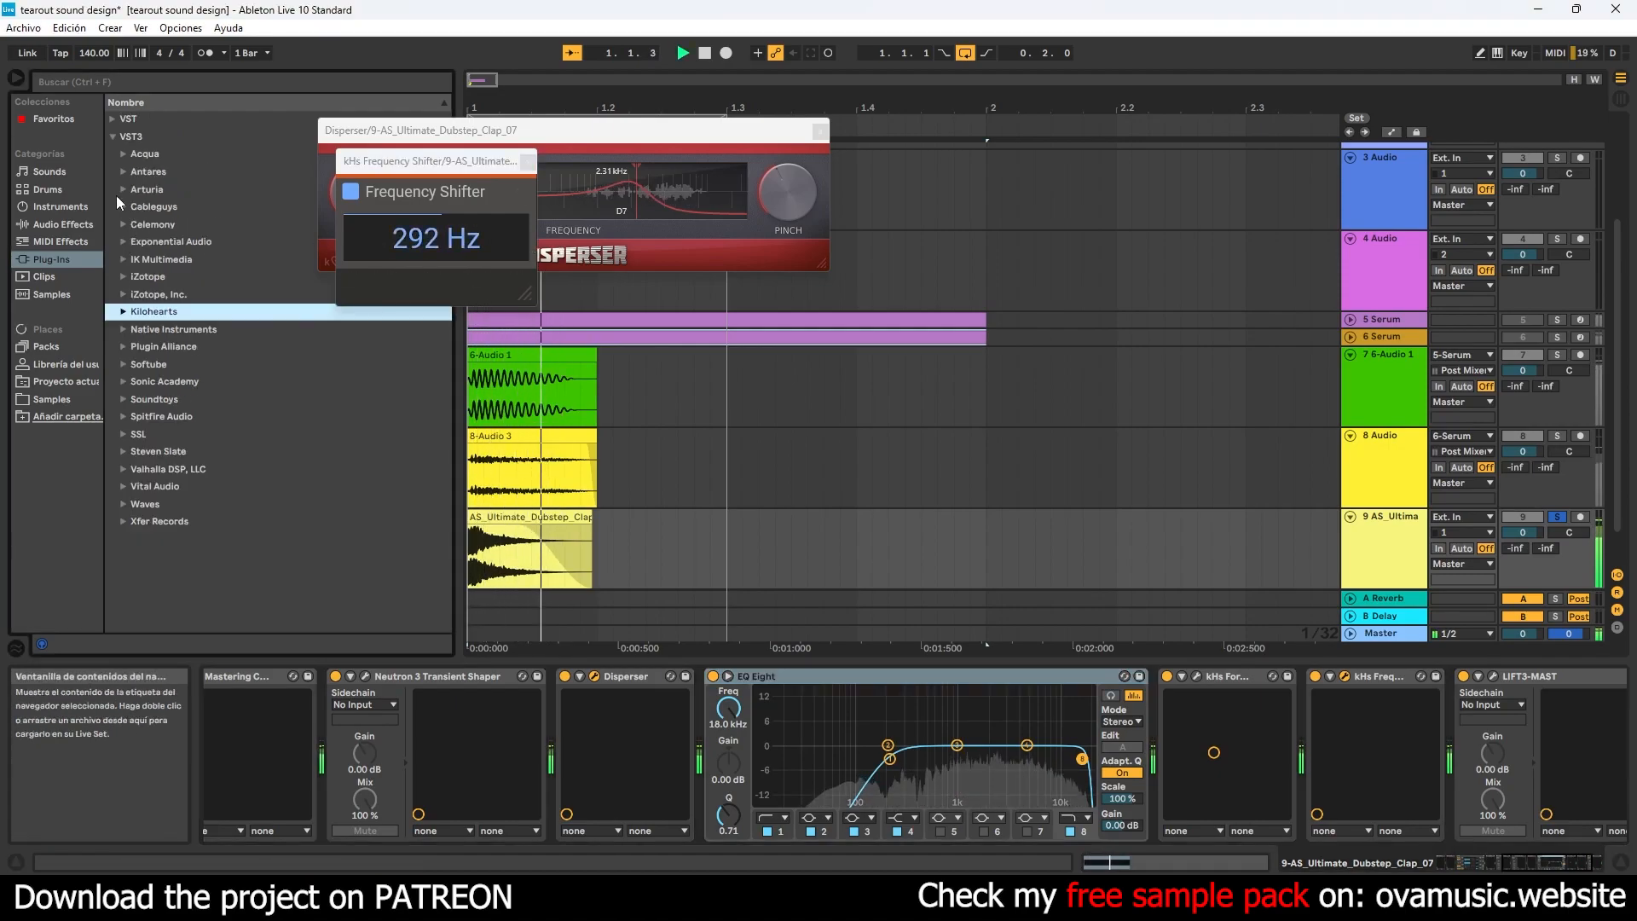
left_click(61, 225)
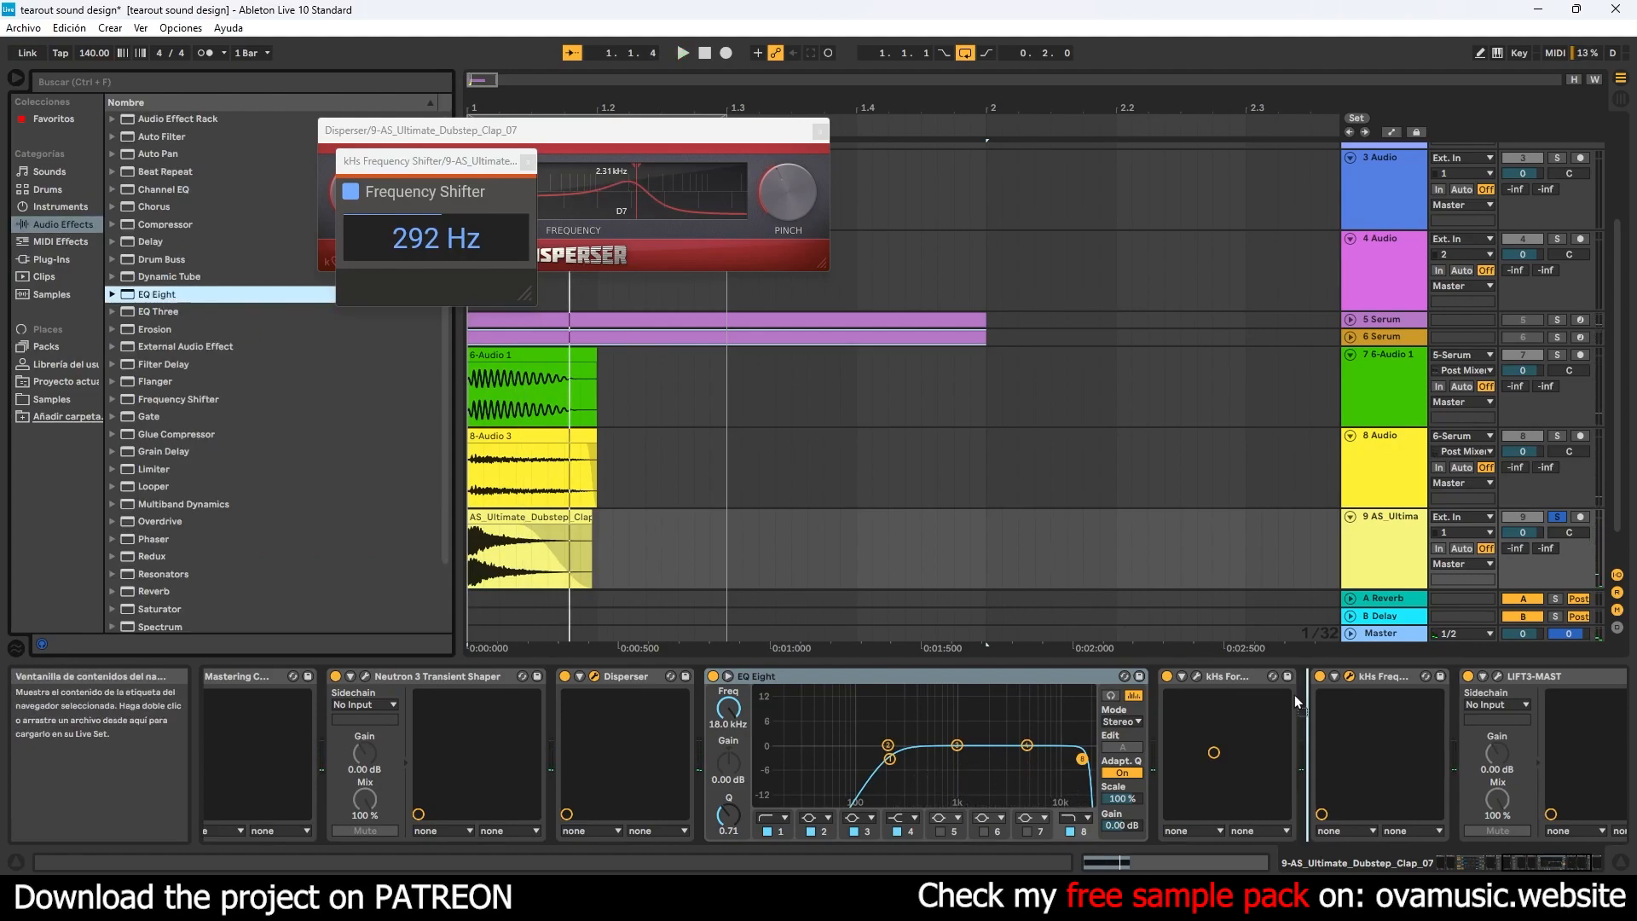
double_click(158, 295)
key("space")
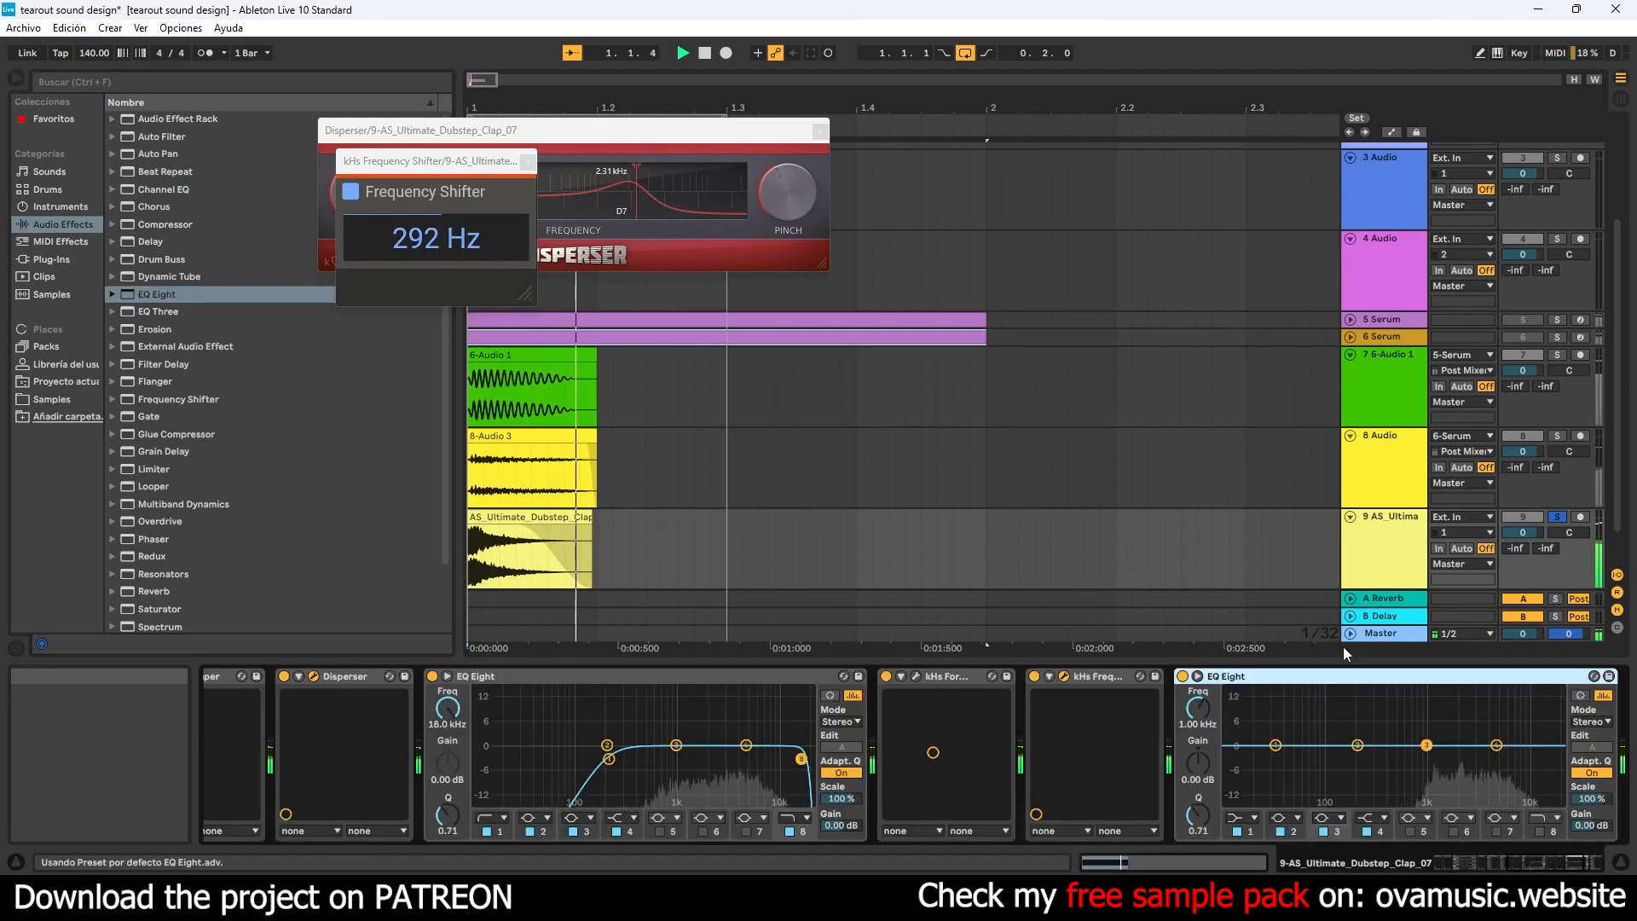
- Enable band 8 of the new EQ Eight as a gentle high cut at 18.2 kHz with a Q of 0.35
left_click(1539, 831)
left_click_drag(1550, 764, 1553, 781)
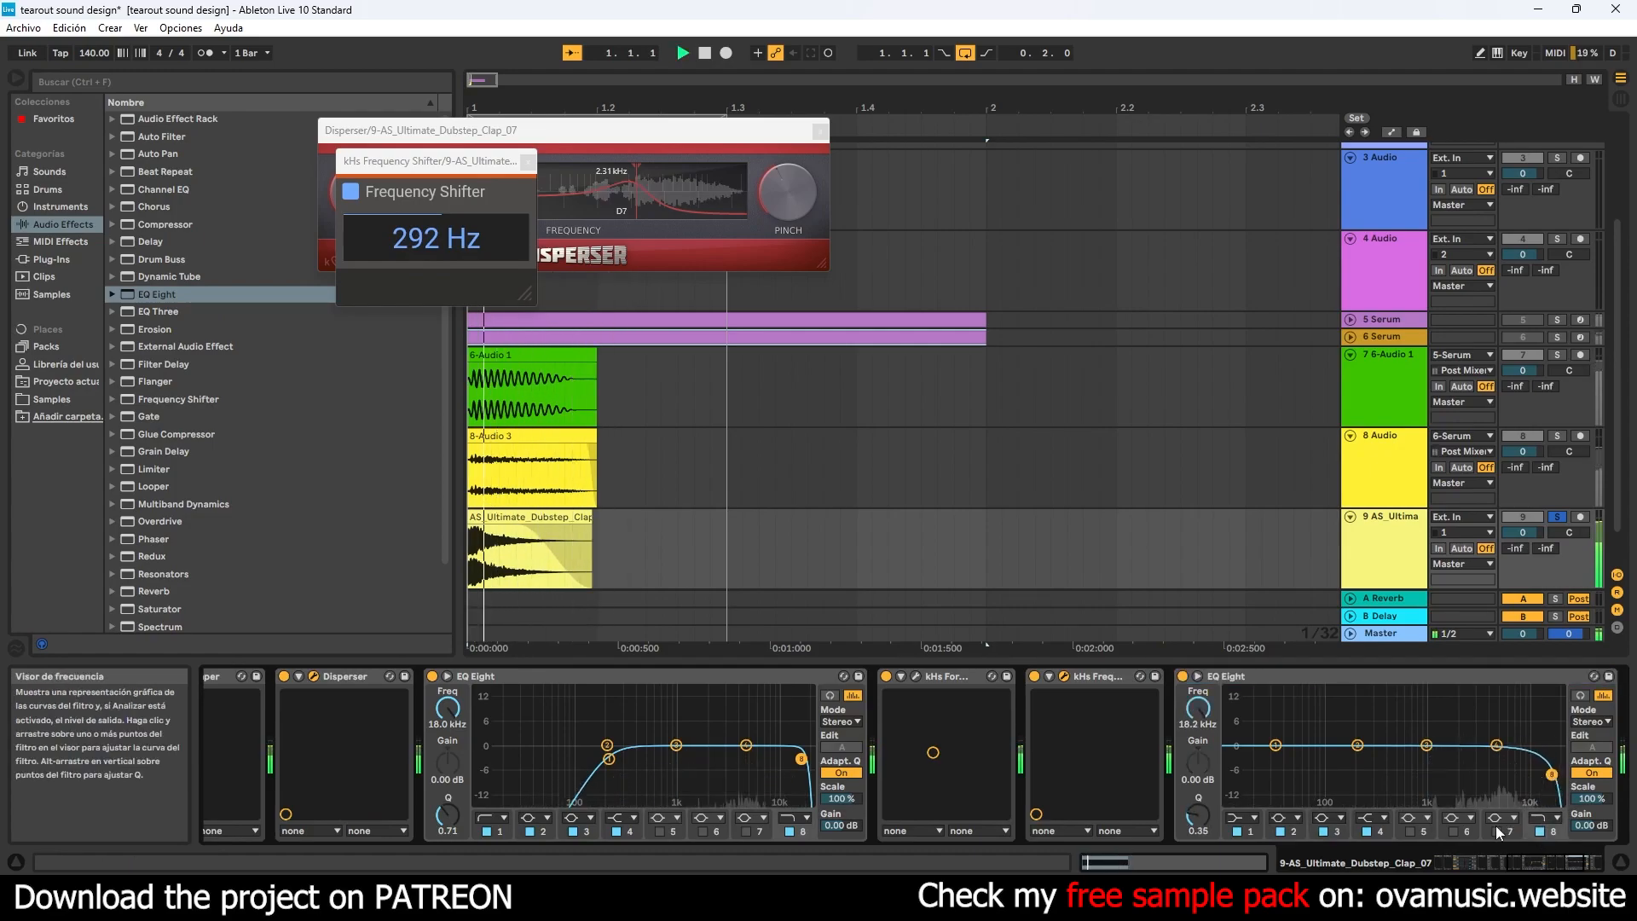
left_click_drag(1550, 863, 1576, 863)
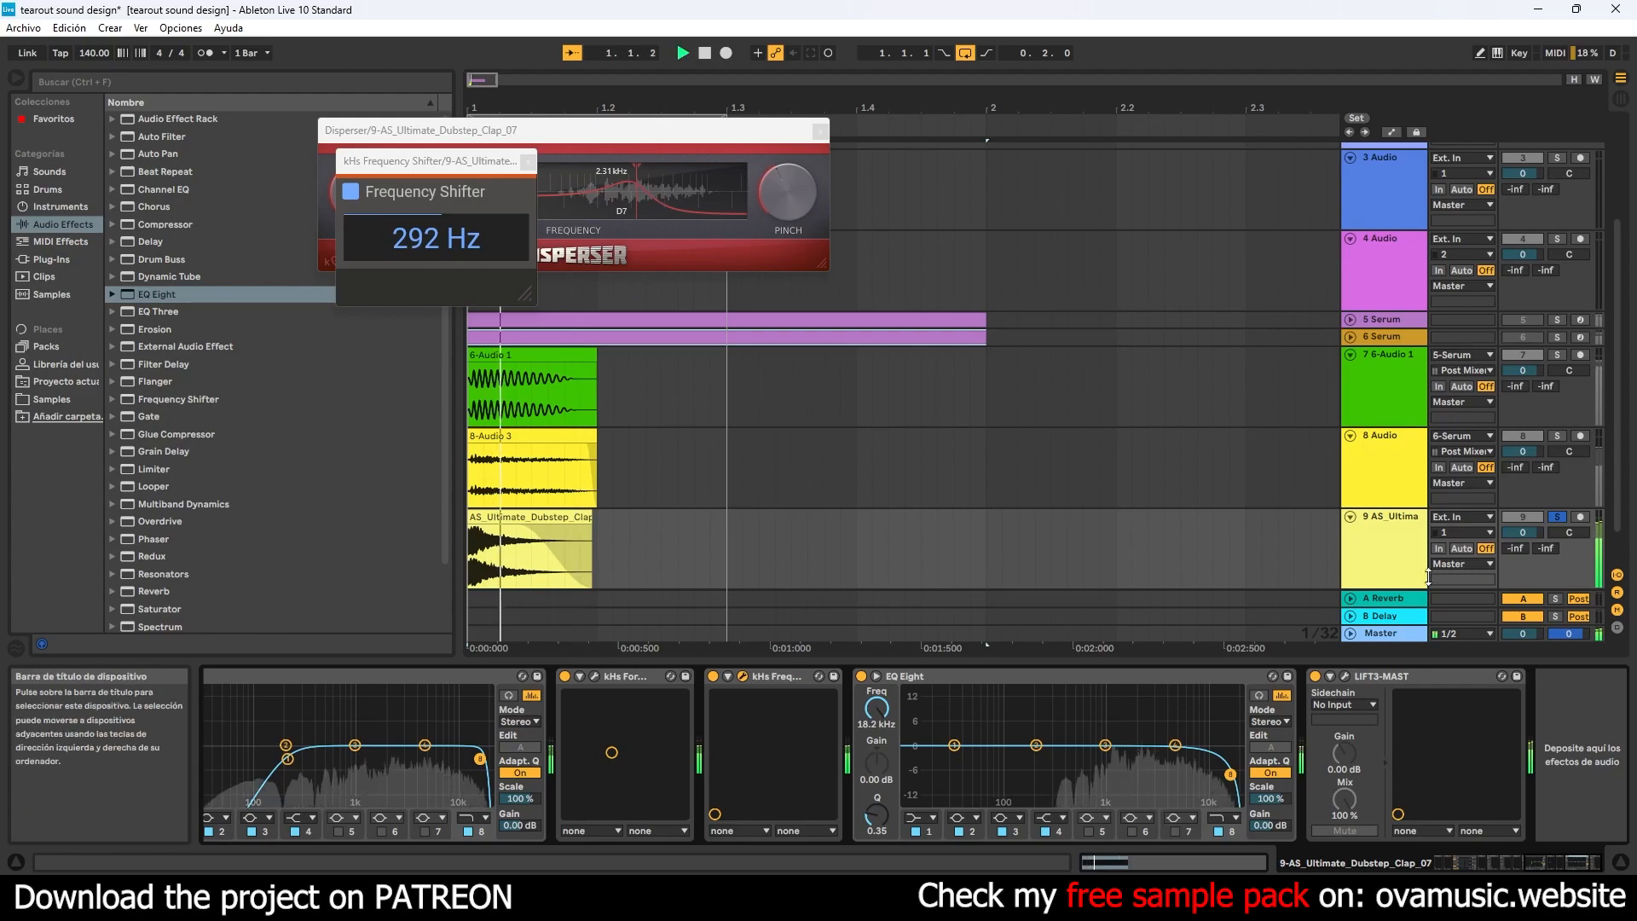
- Solo the two resampled bass tracks together with the clap track, and set the clap track's volume to -3.1 dB
left_click(1555, 517)
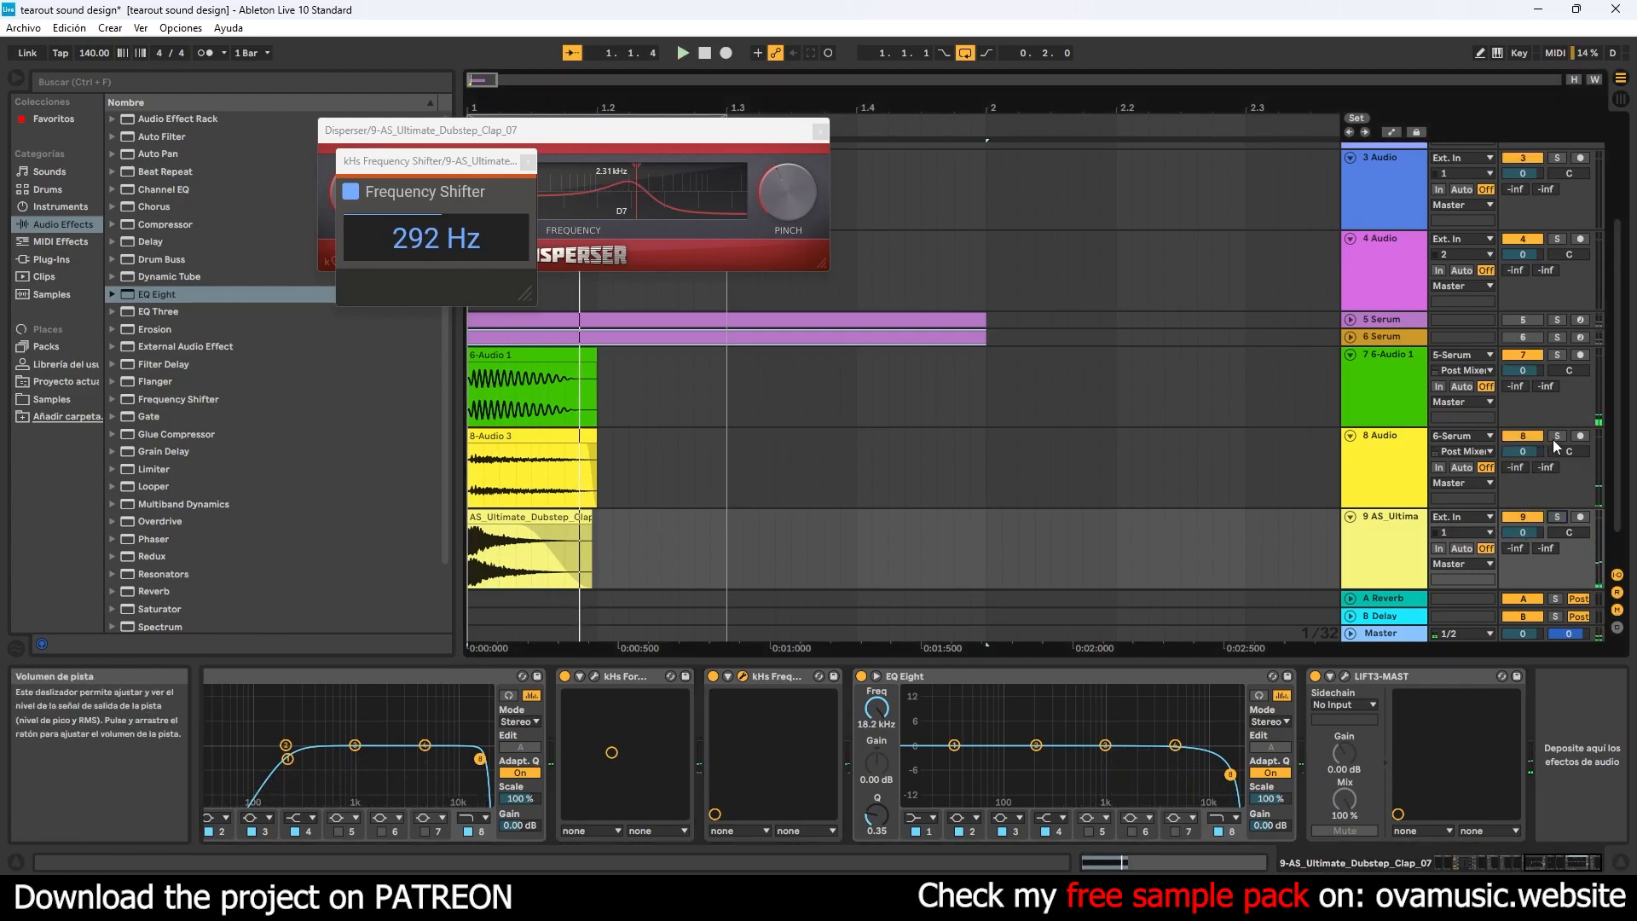
left_click(1557, 355)
left_click(1557, 436, "ctrl")
left_click(1561, 515, "ctrl")
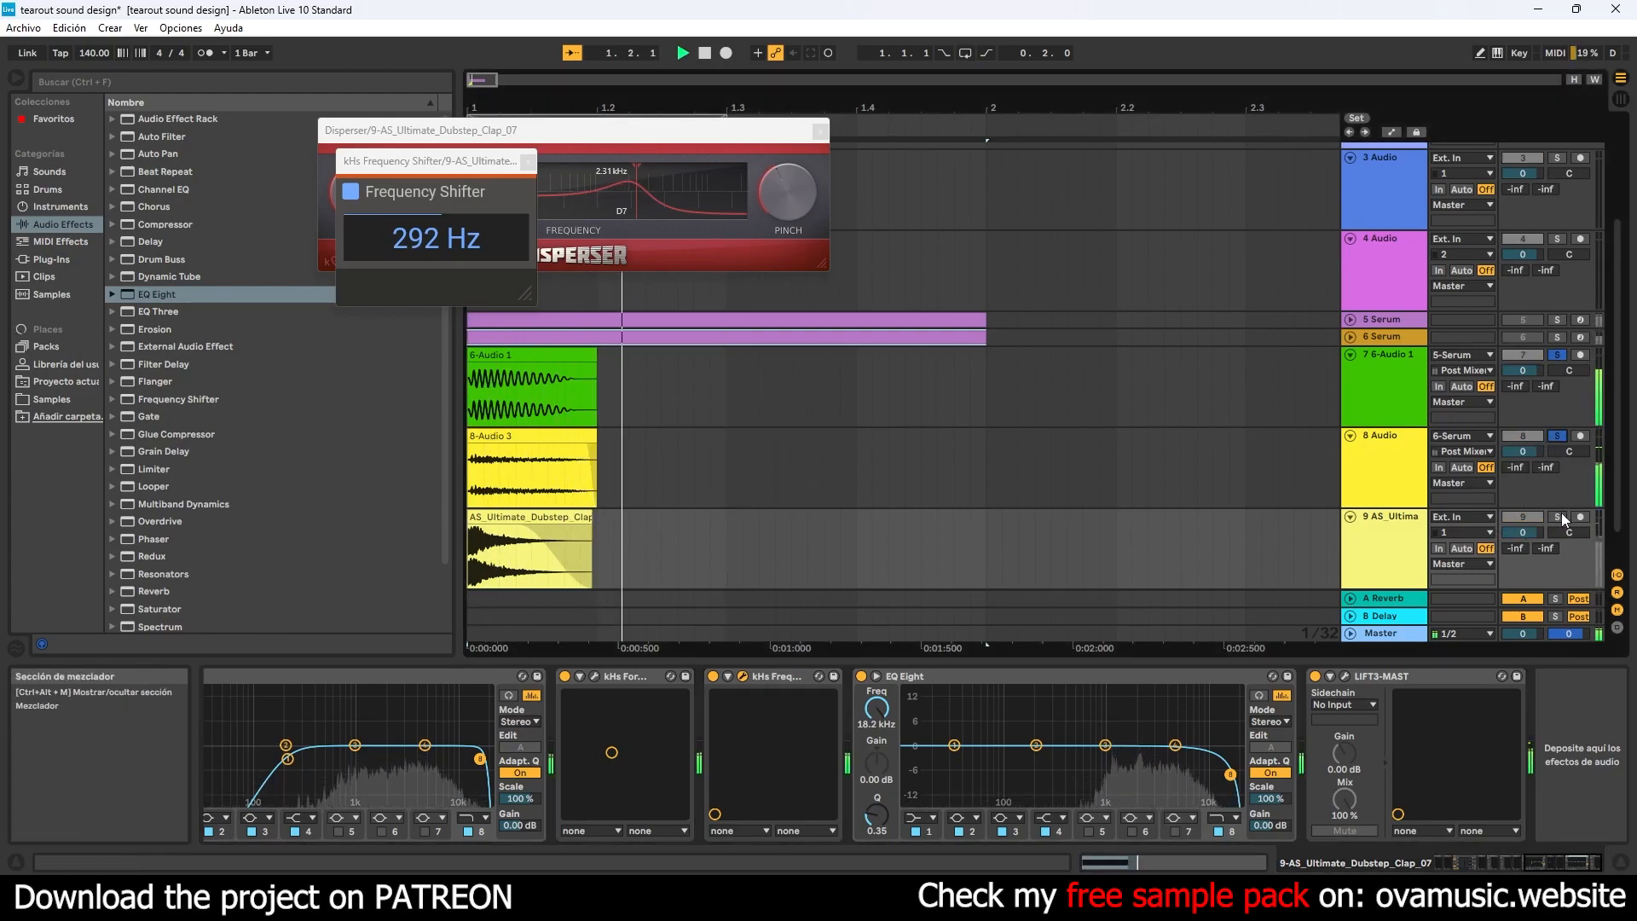
left_click(1416, 546)
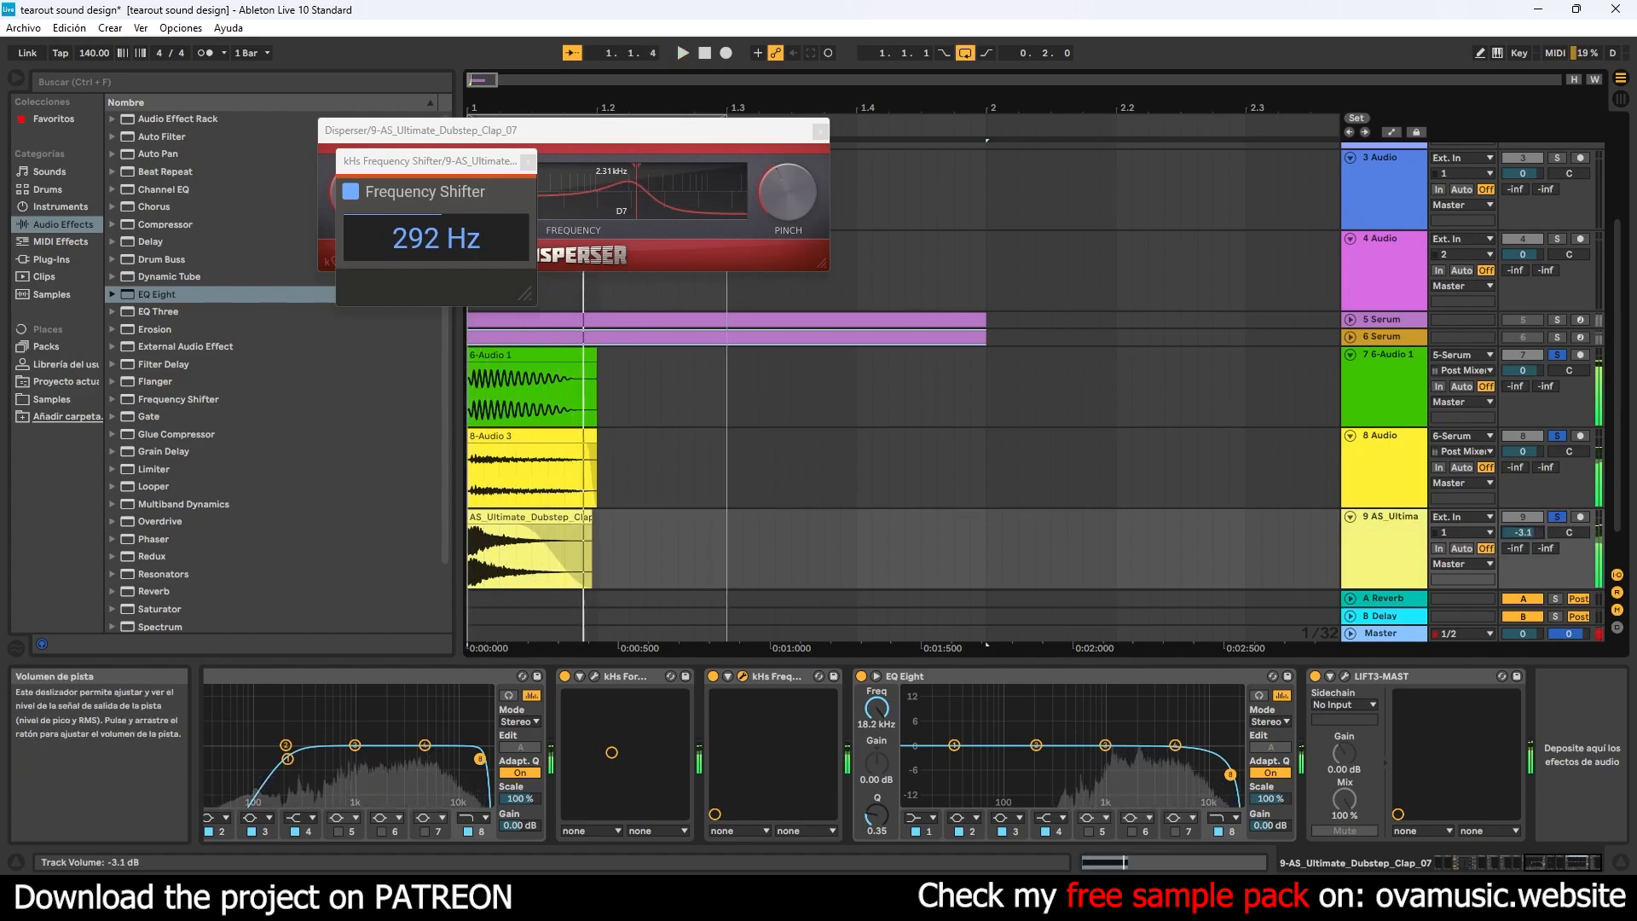
key("space")
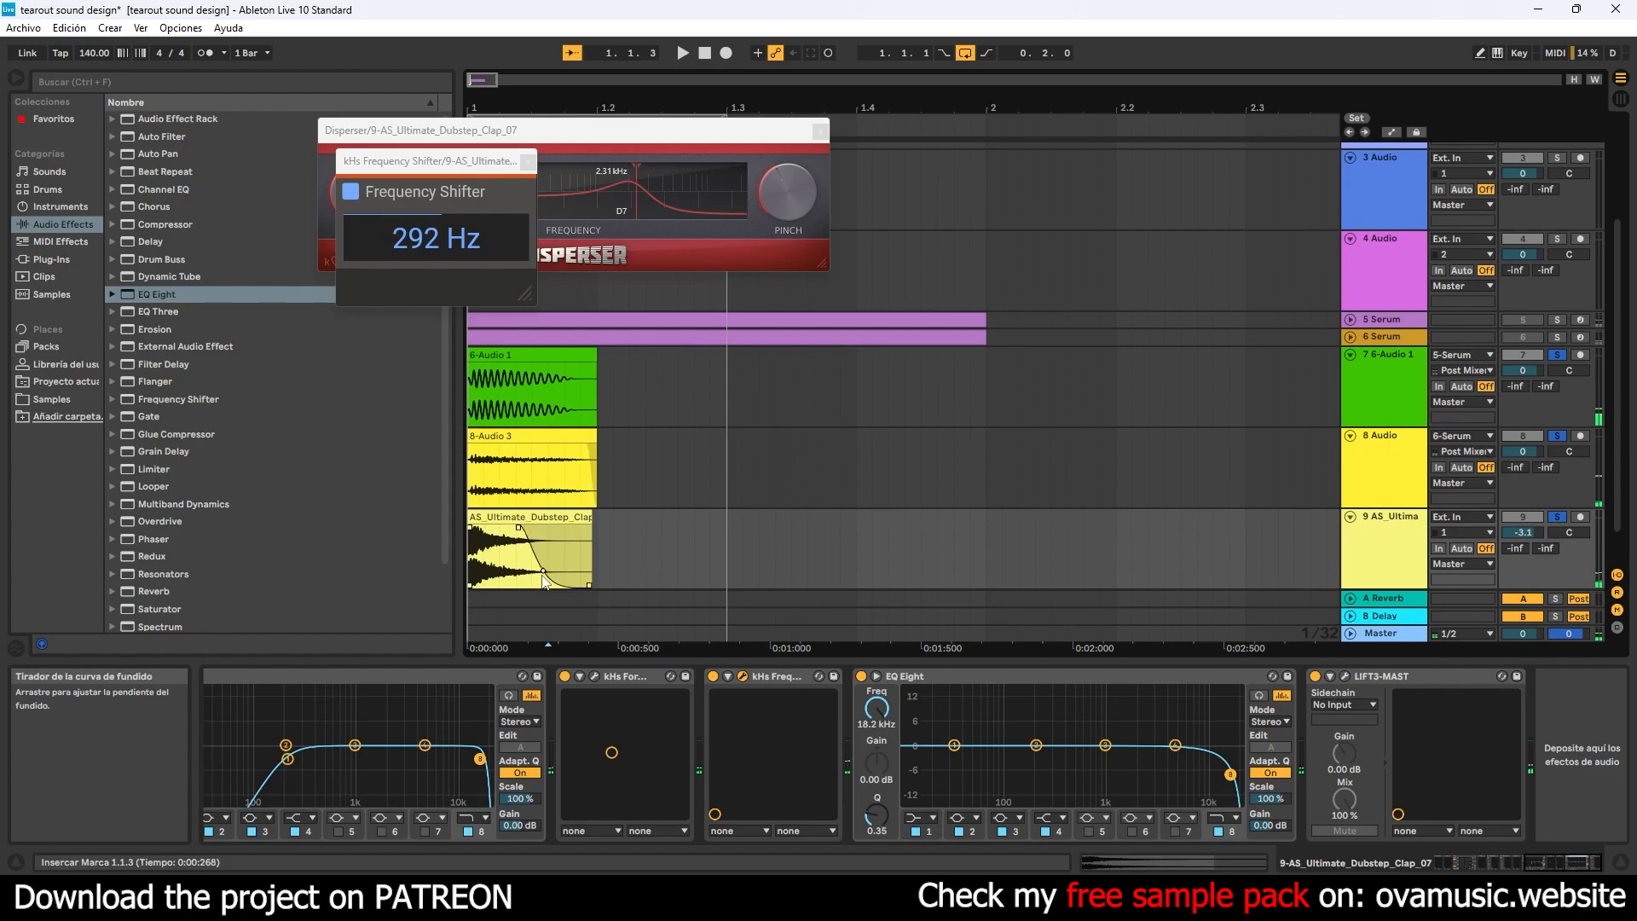
- Close the Disperser window and set kHs Frequency Shifter to −332 Hz during playback
left_click_drag(698, 132, 805, 175)
key("space")
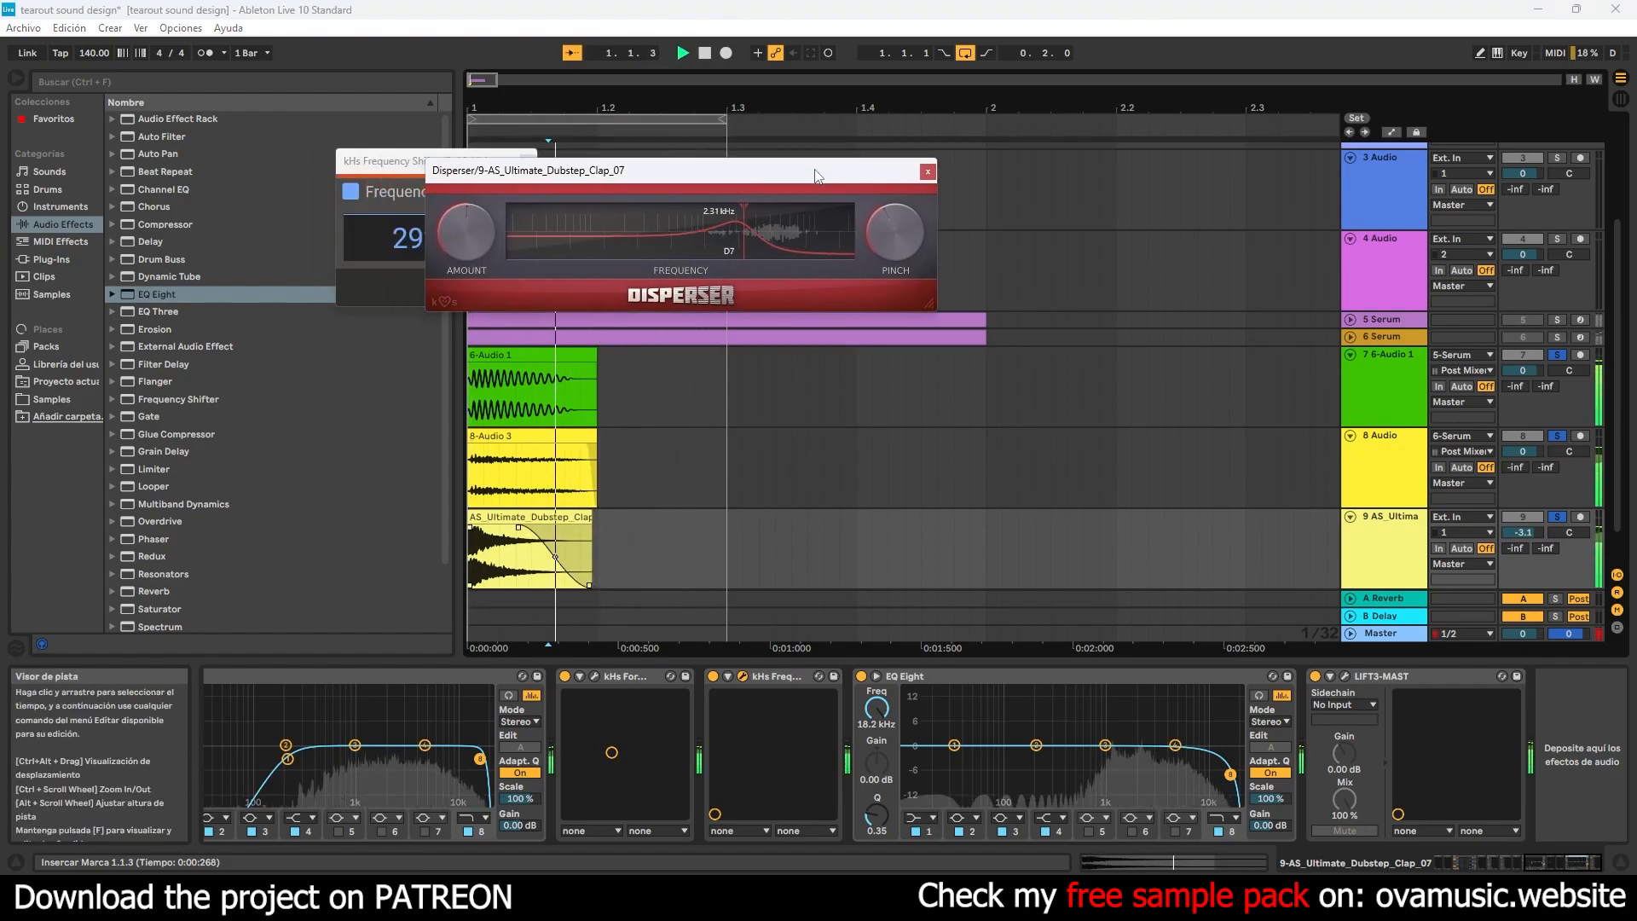
left_click(928, 172)
left_click(526, 161)
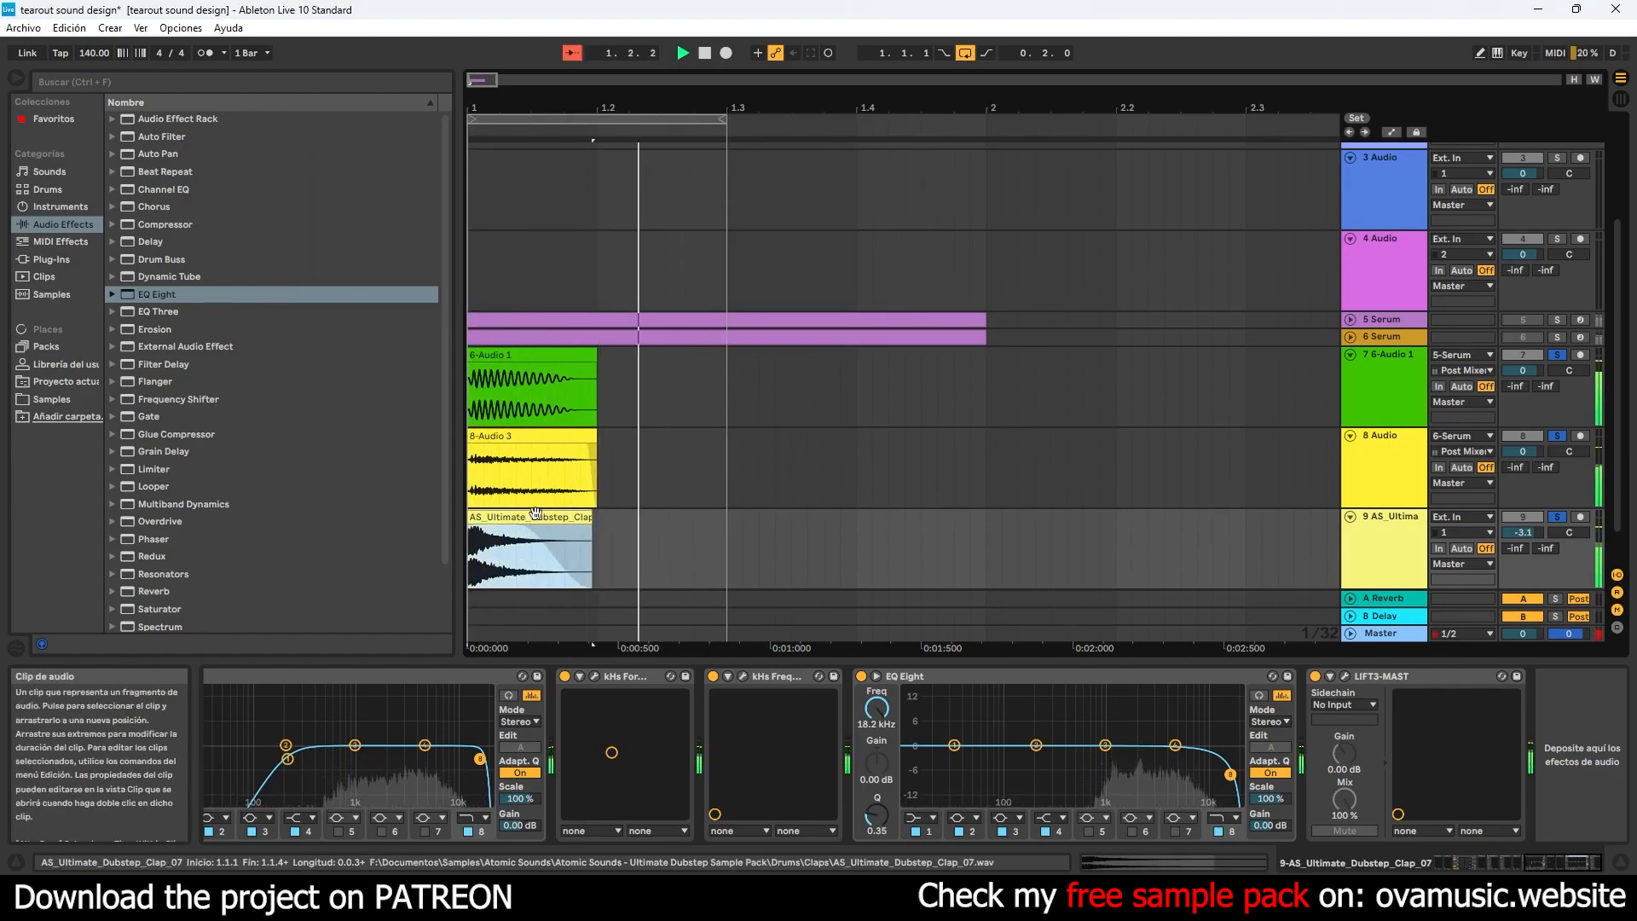
left_click(743, 676)
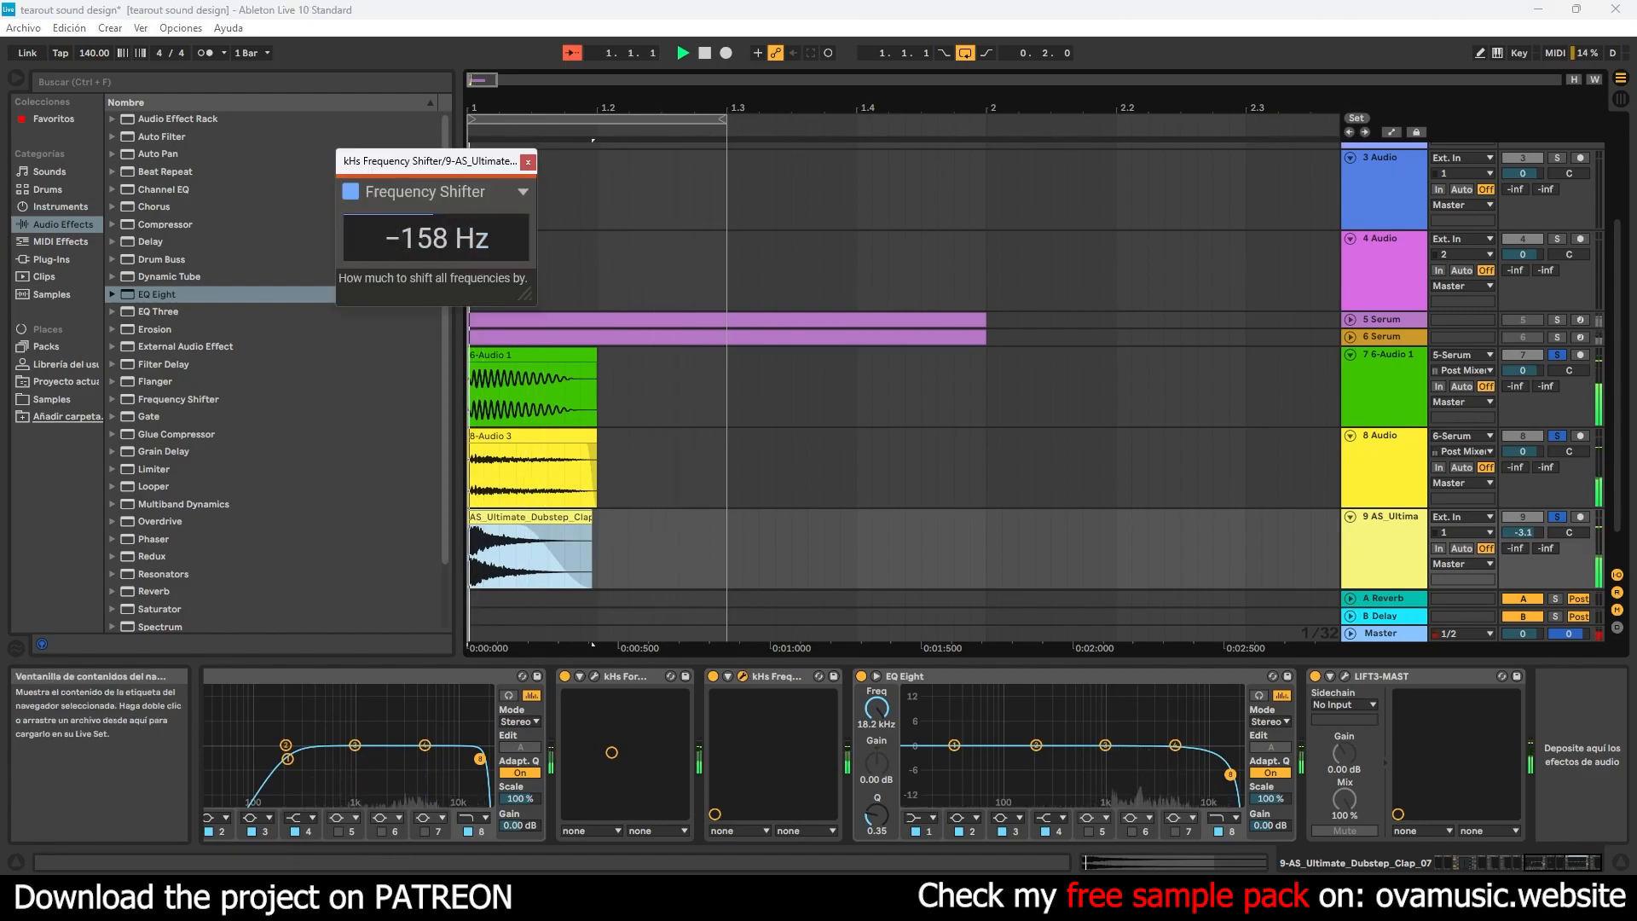
left_click_drag(452, 239, 452, 263)
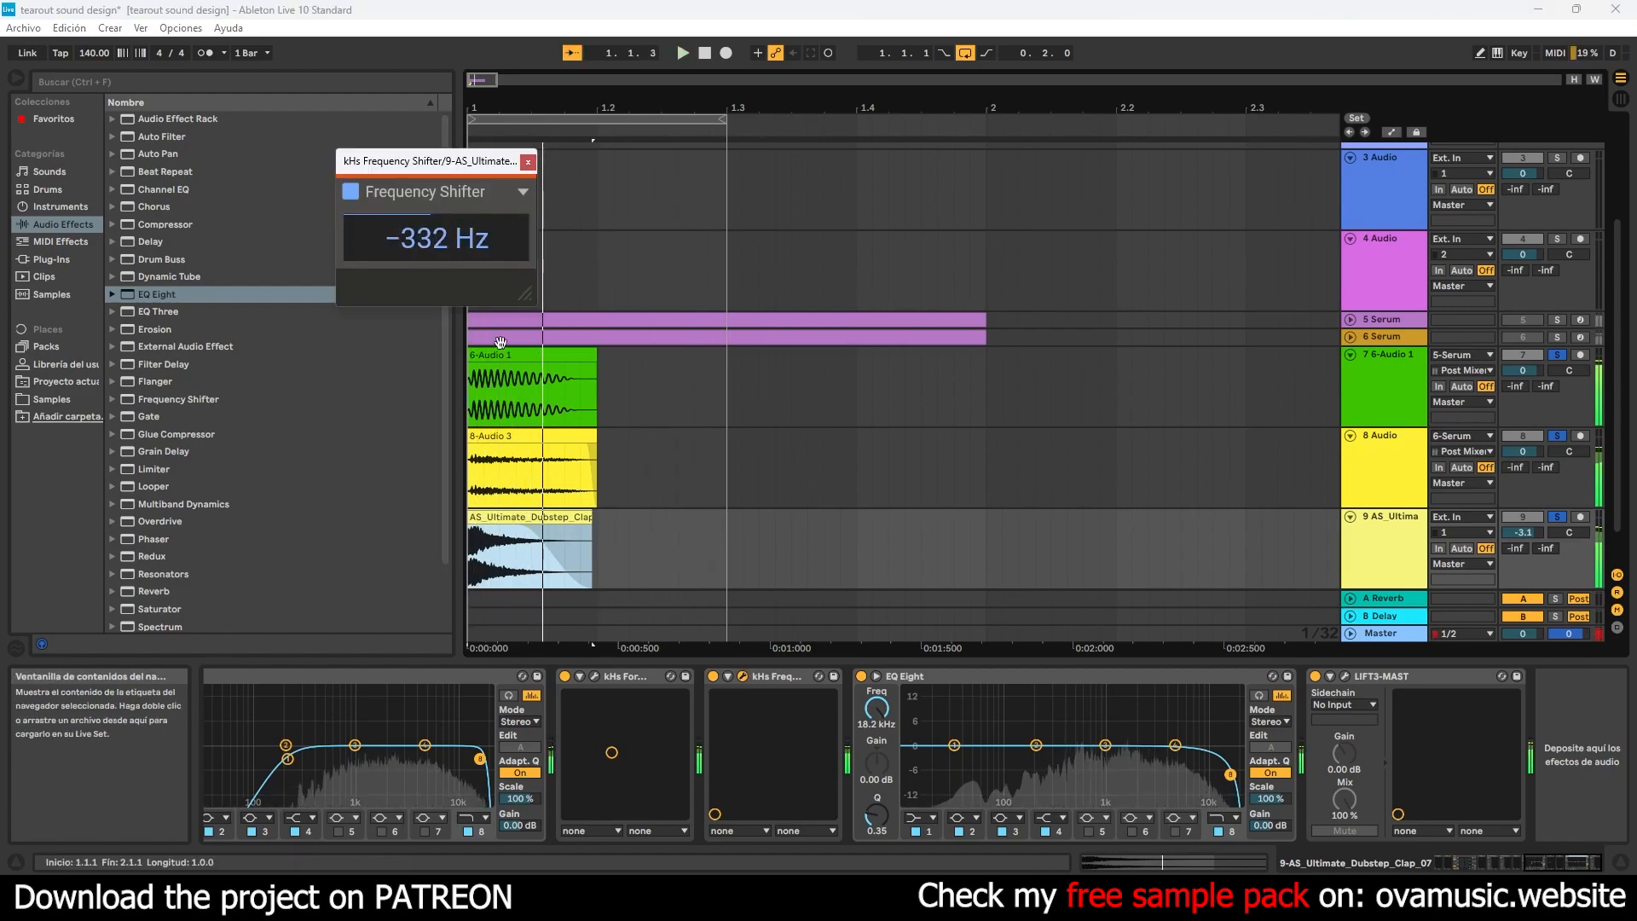
- Move kHs Formant Filter's vowel point into the upper-right area of its field, and close the Formant Filter and Frequency Shifter windows
left_click(594, 676)
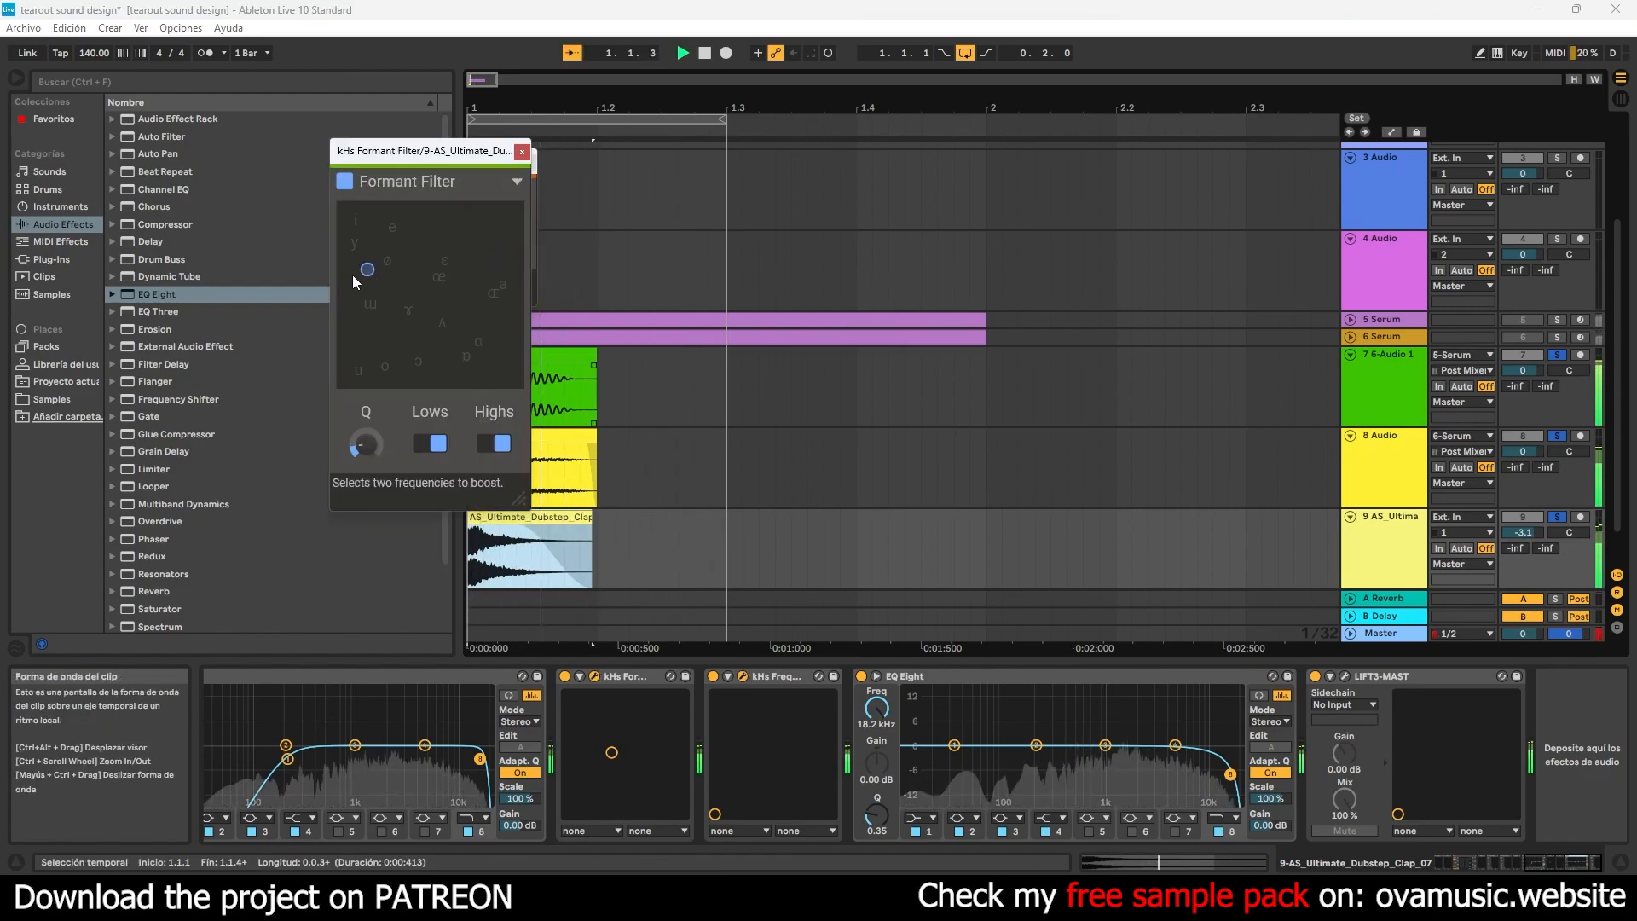
left_click_drag(520, 332, 529, 388)
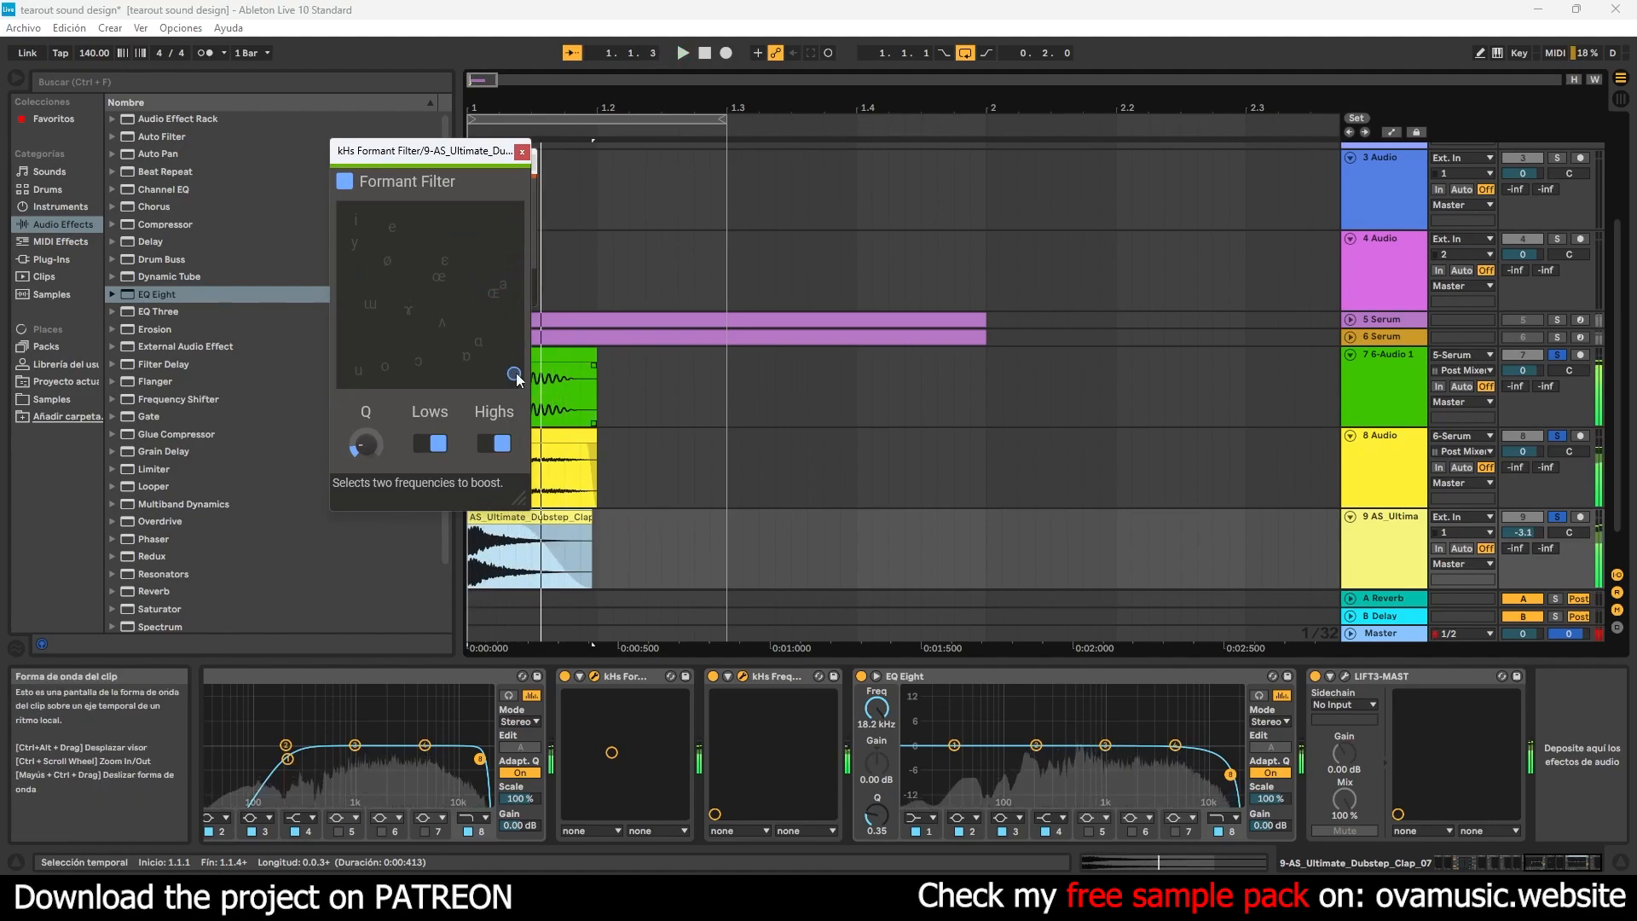
left_click_drag(479, 333, 482, 252)
left_click(521, 152)
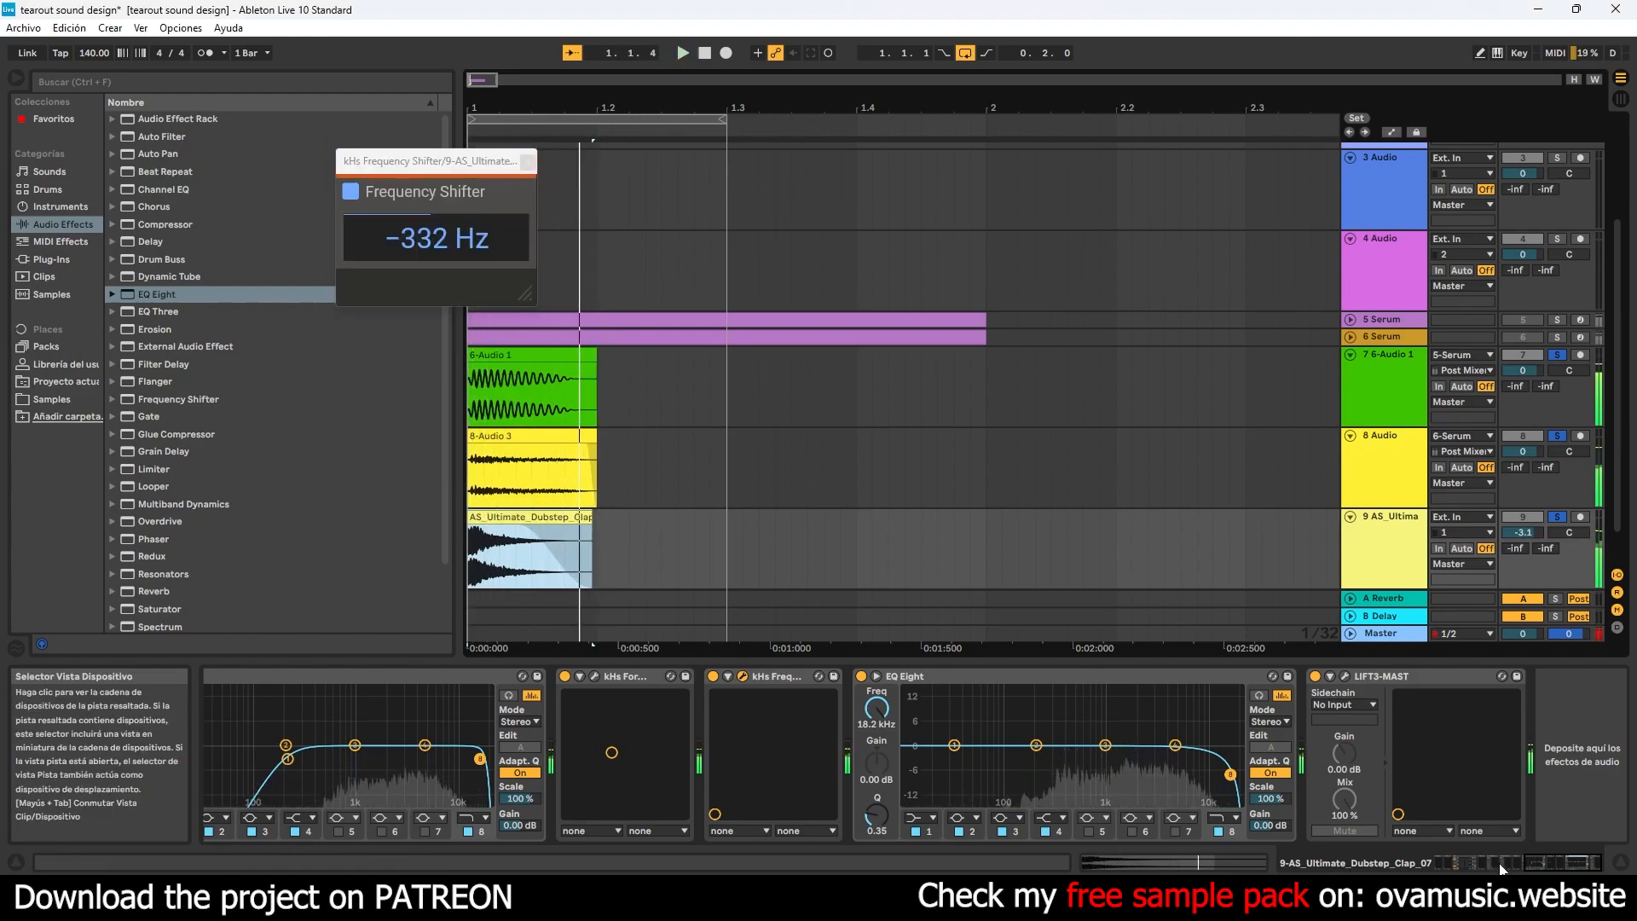
left_click(1508, 858)
mouse_move(1507, 858)
left_mouse_down()
mouse_move(1385, 863)
mouse_move(1535, 861)
left_mouse_up()
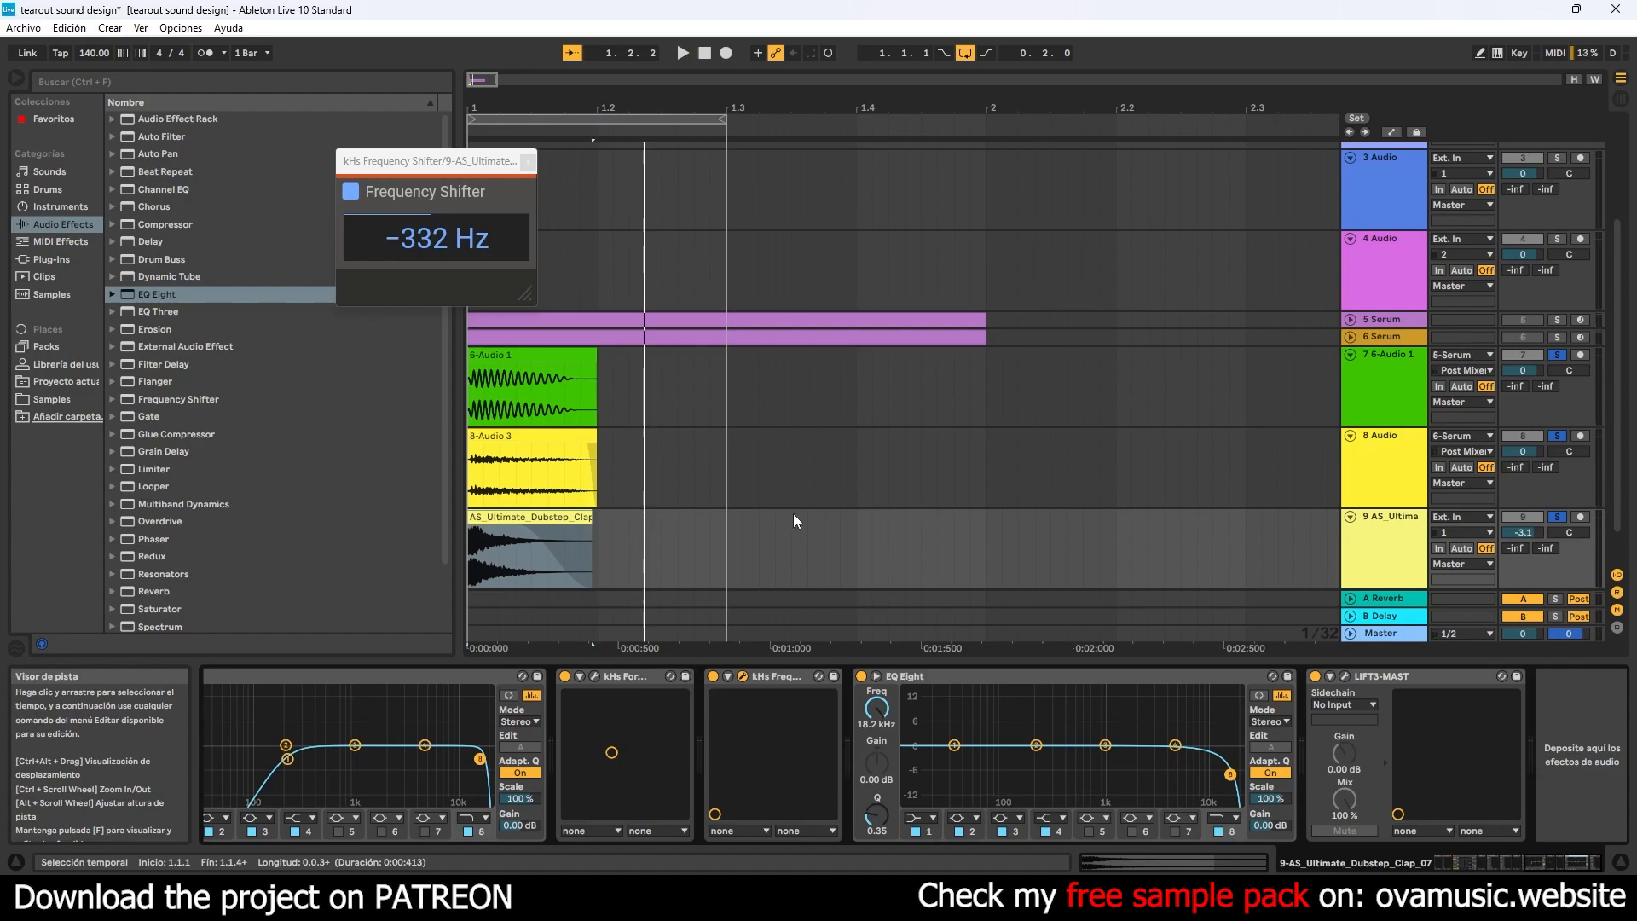
left_click(528, 162)
- Stop playback and group the two resampled bass tracks with the clap track
left_click(1385, 385)
key("space")
left_click(1382, 467, "ctrl")
left_click(1375, 539, "ctrl")
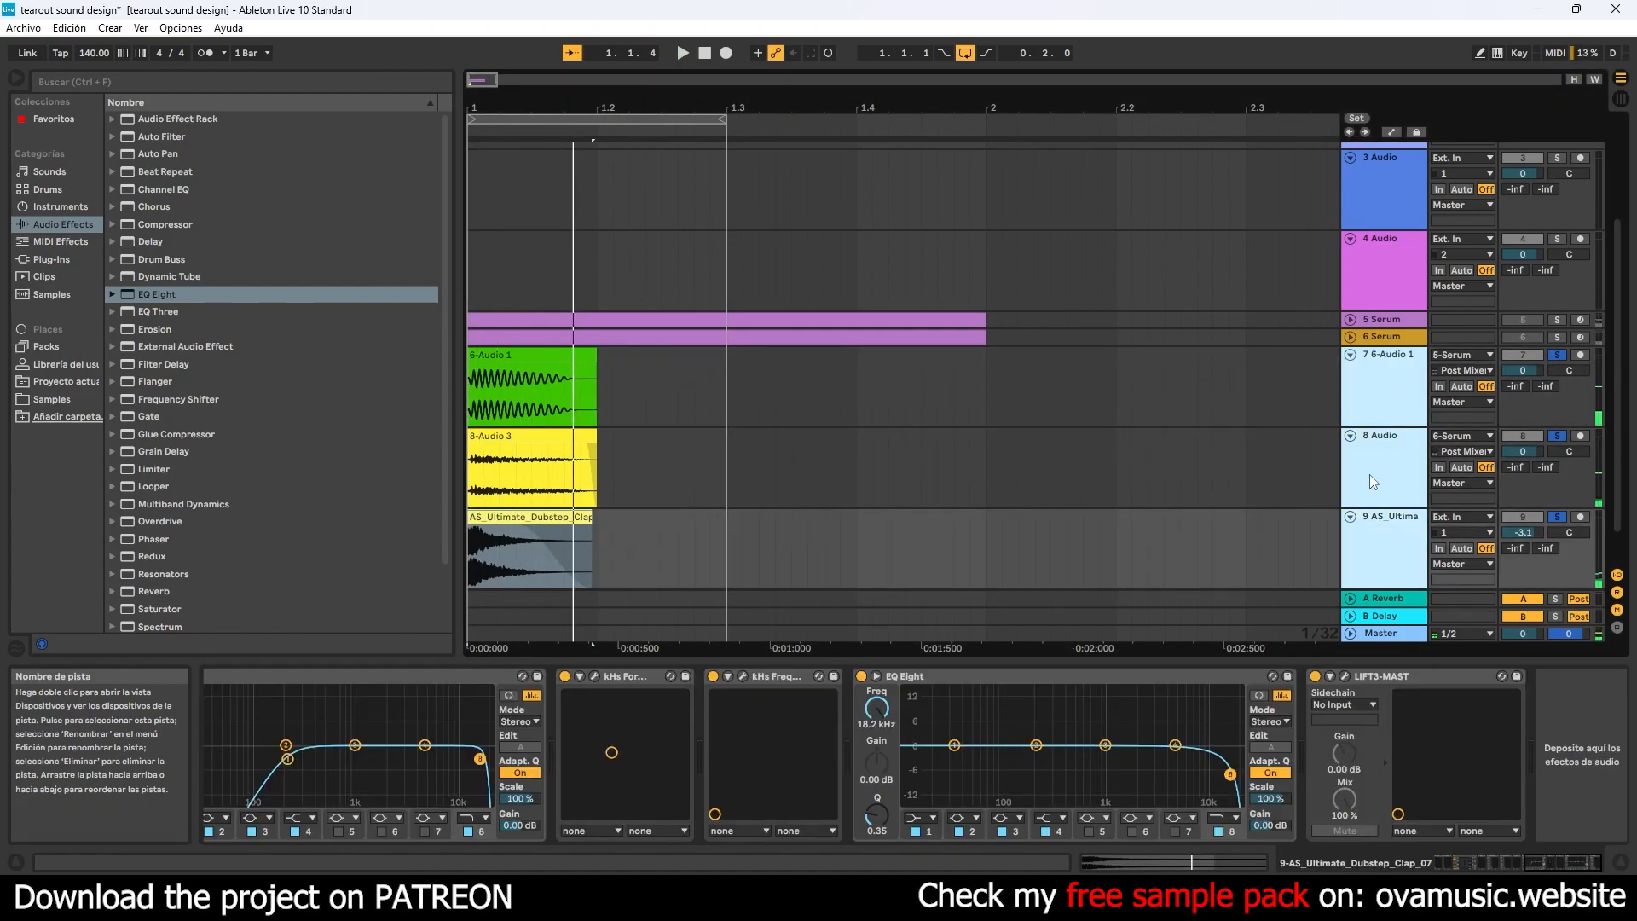
key("ctrl+g")
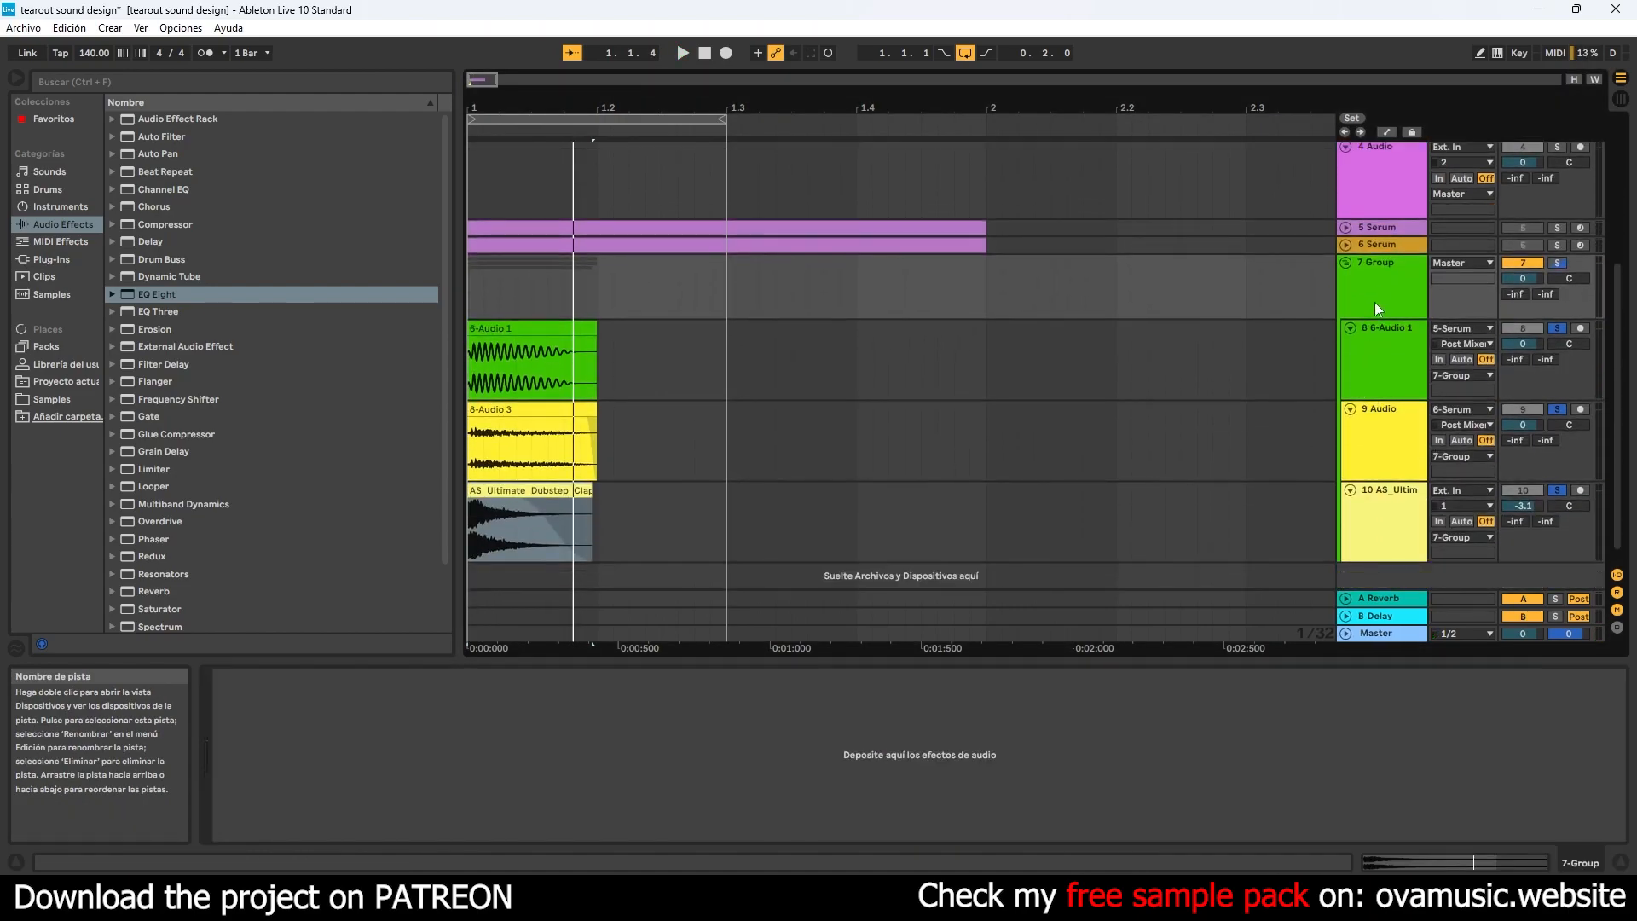
- Solo the new group as a whole, play it back, and collapse its member tracks
left_click(1559, 262)
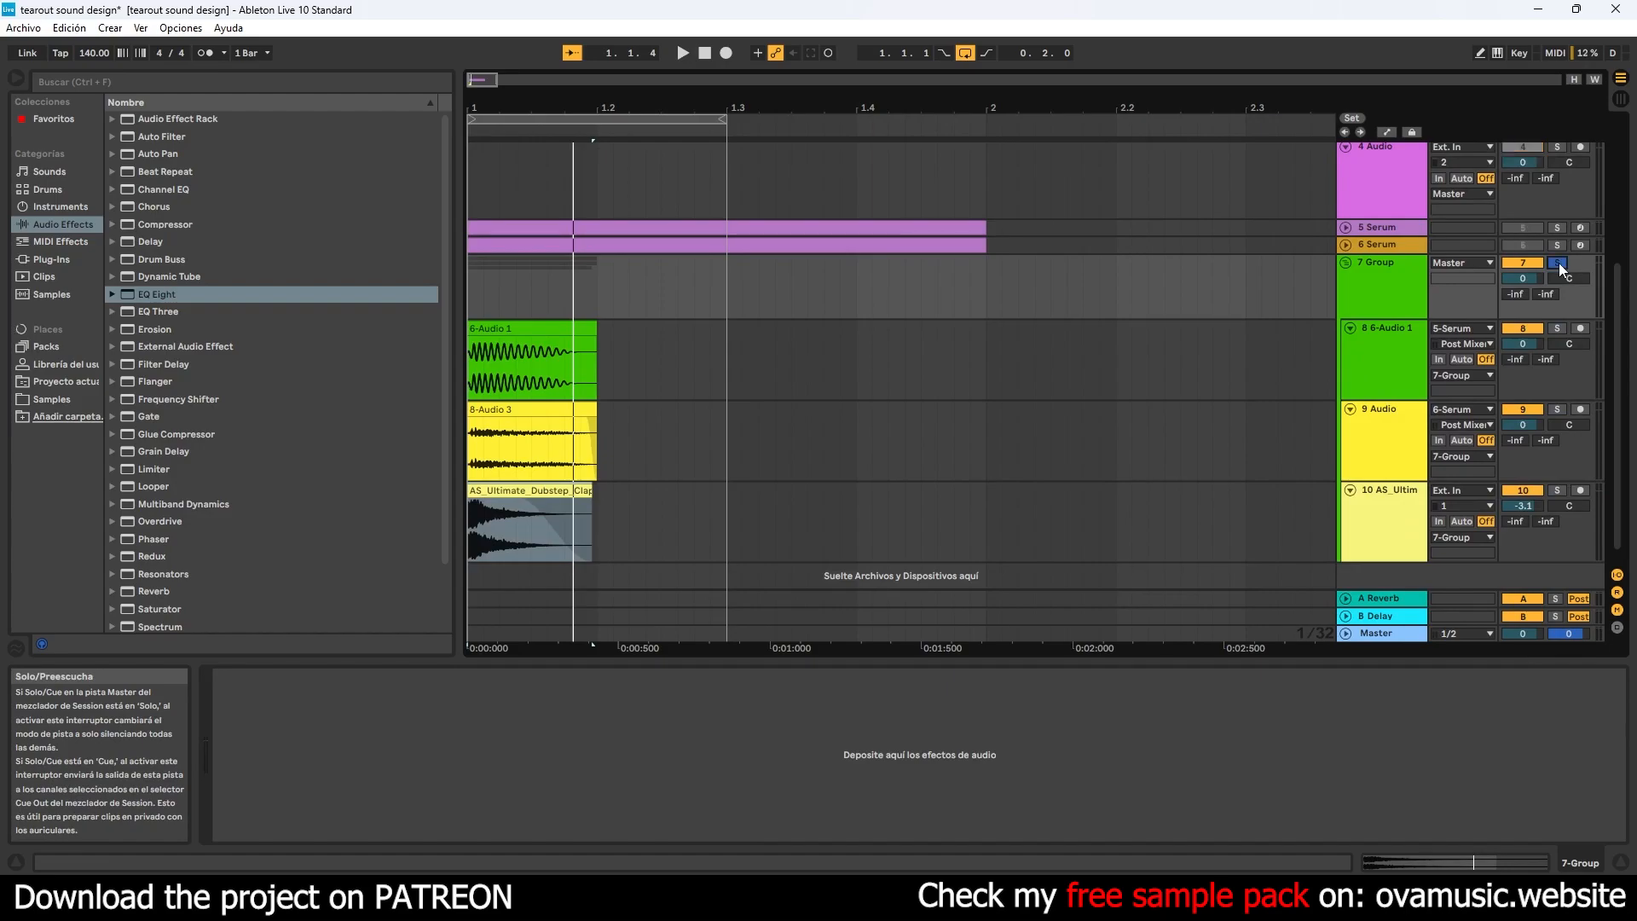
key("space")
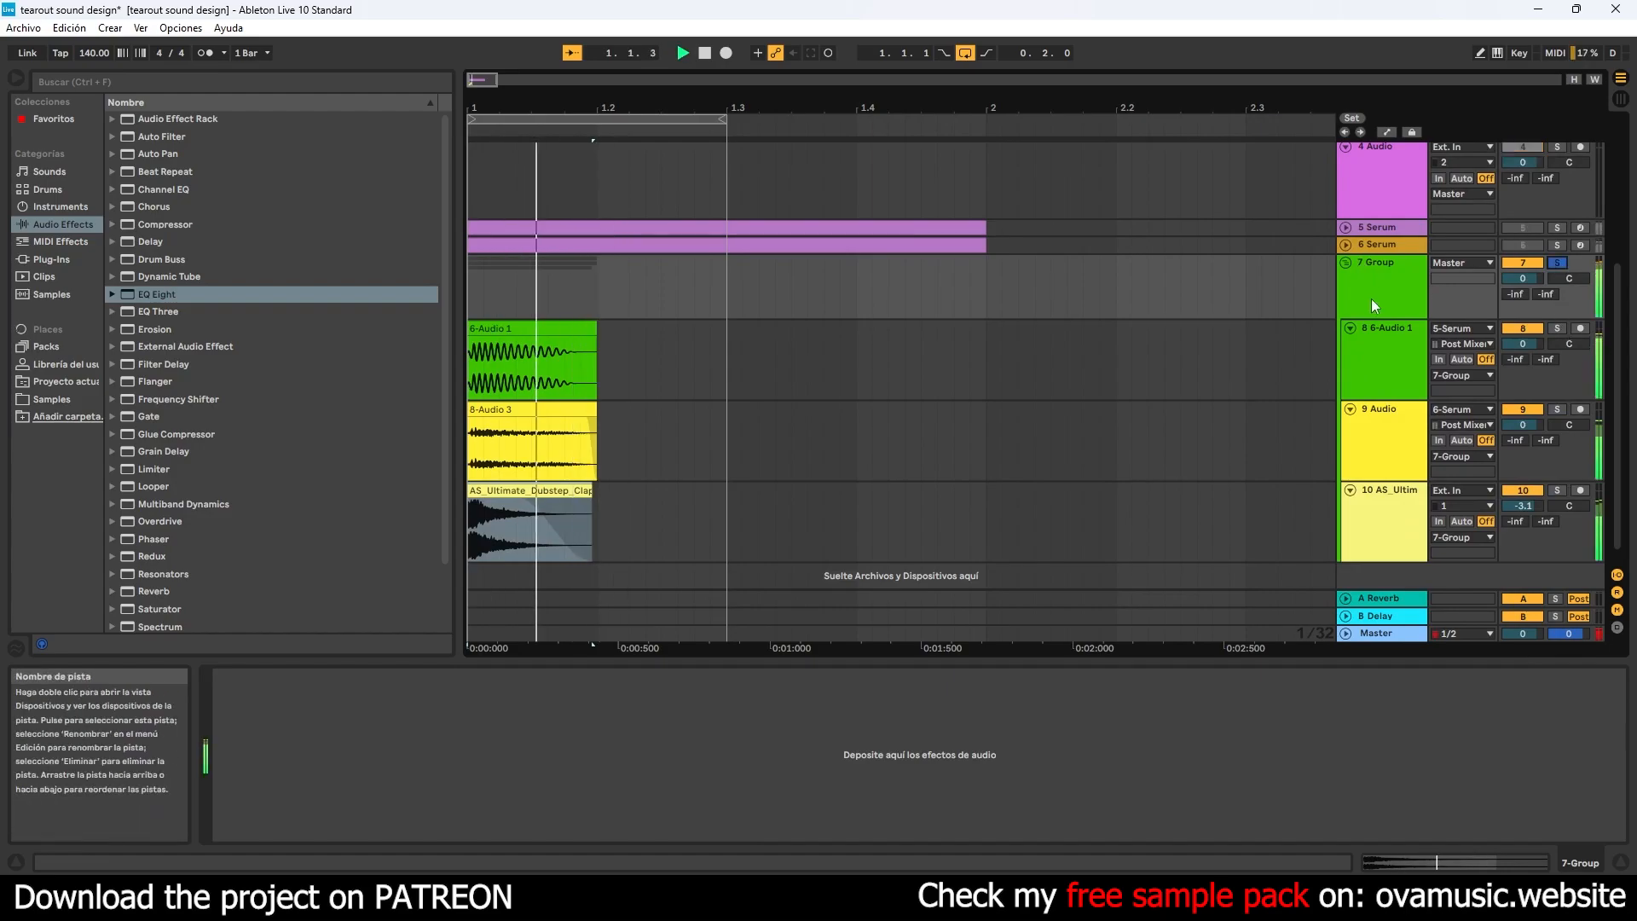
left_click(1346, 263)
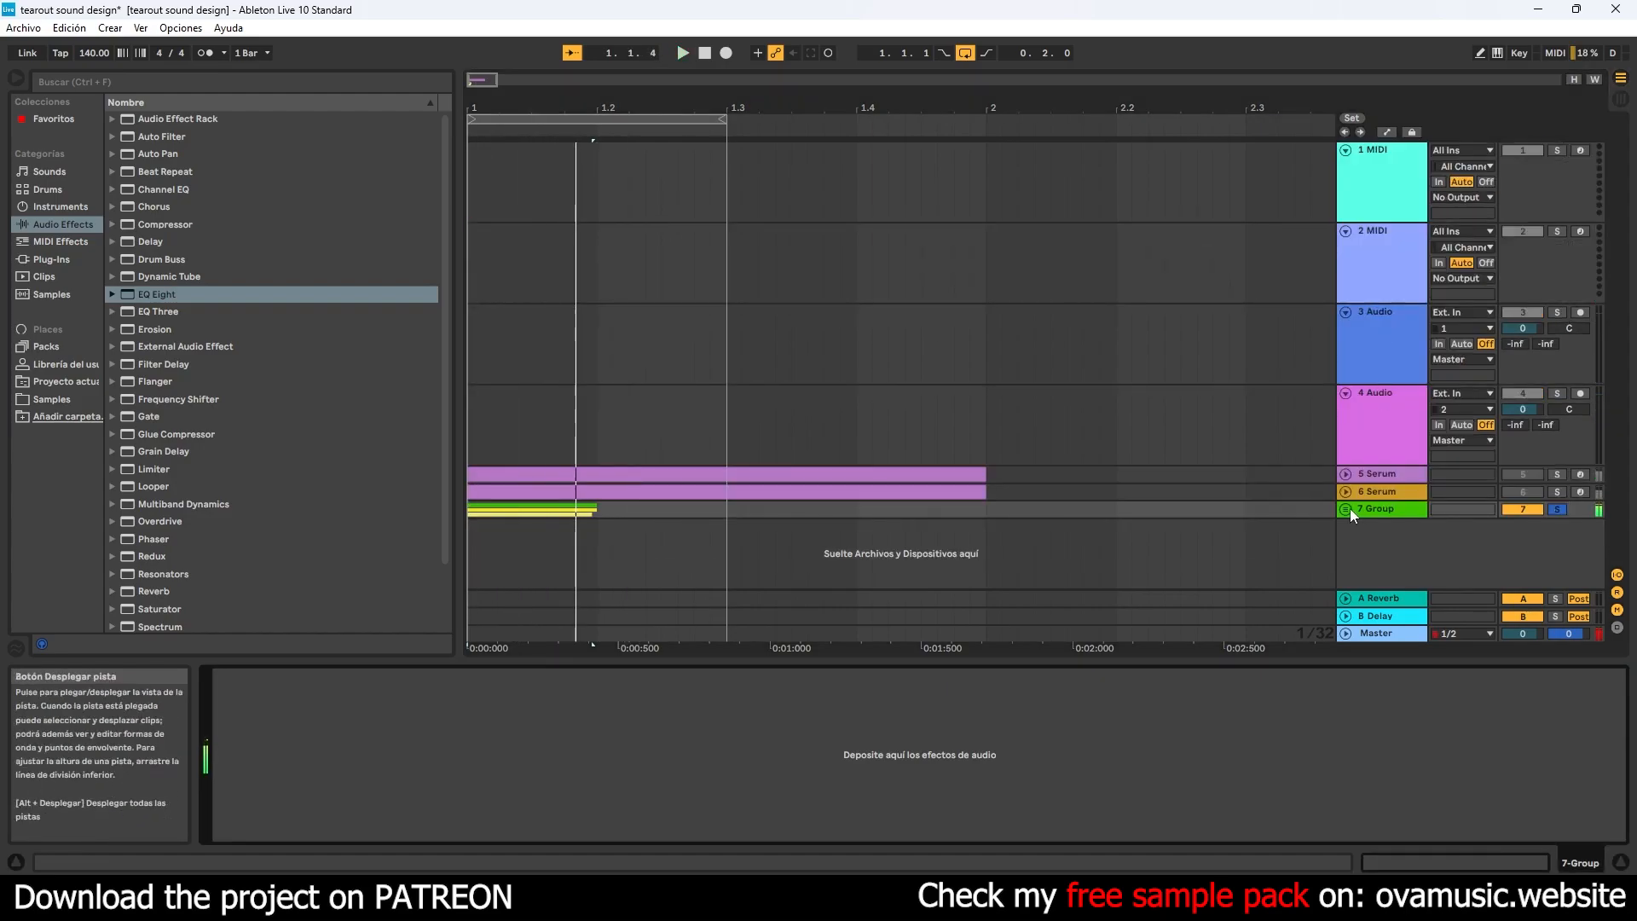
- Insert Acqua's BLONDCOMP compressor on the group track and set its mode to C60
left_click(1390, 511)
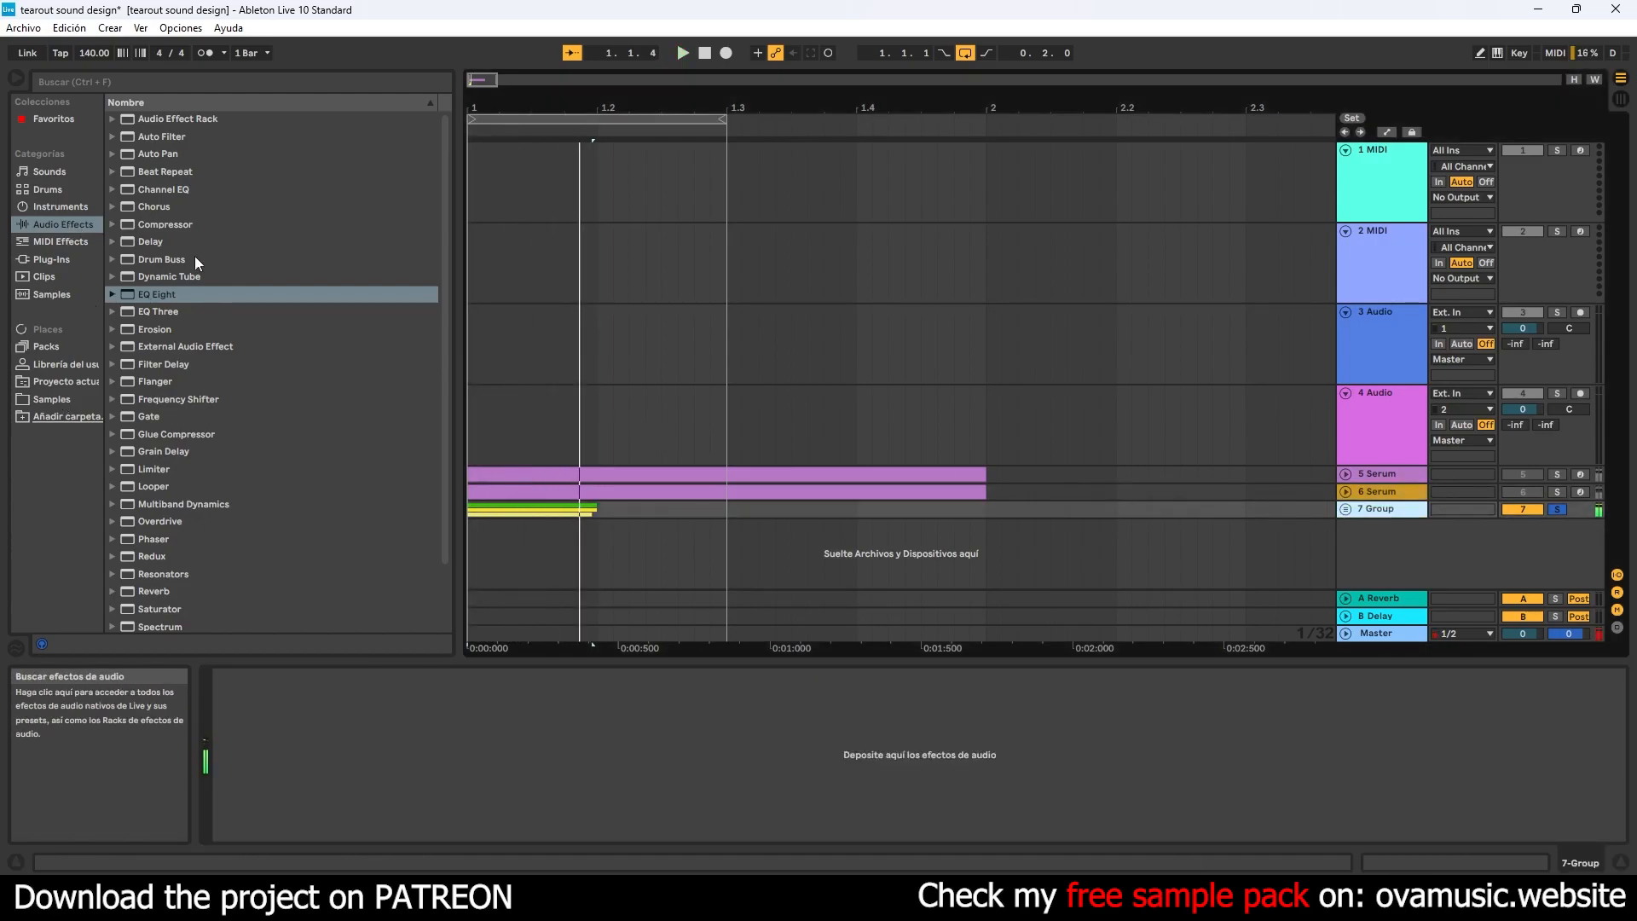
left_click(51, 259)
left_click(125, 155)
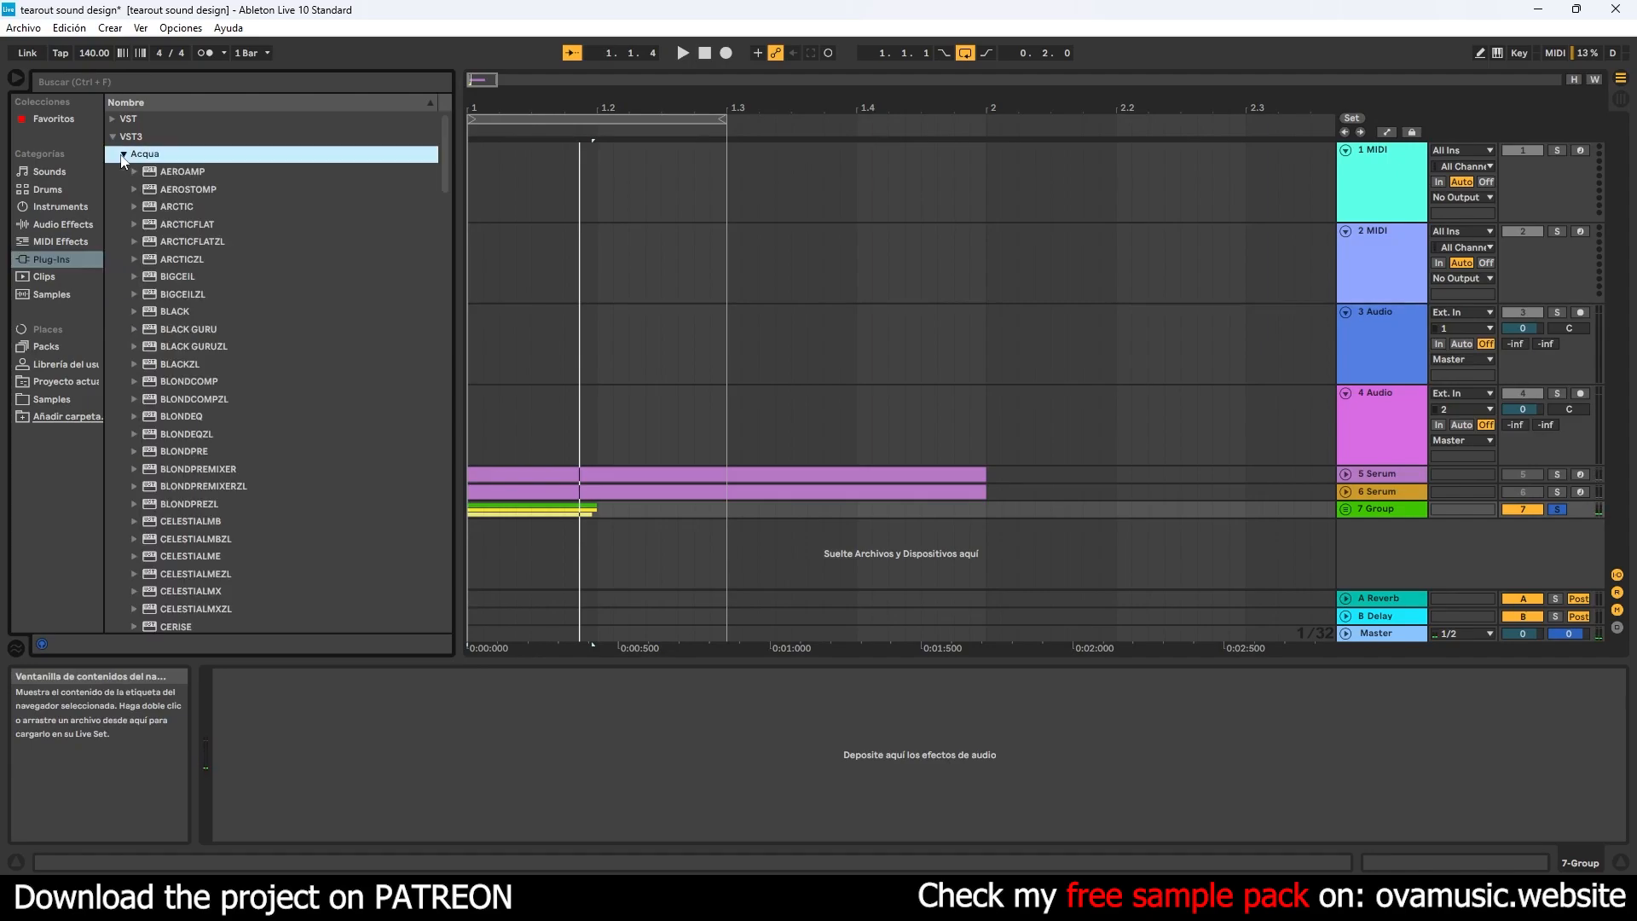
scroll(443, 191, "down", 3)
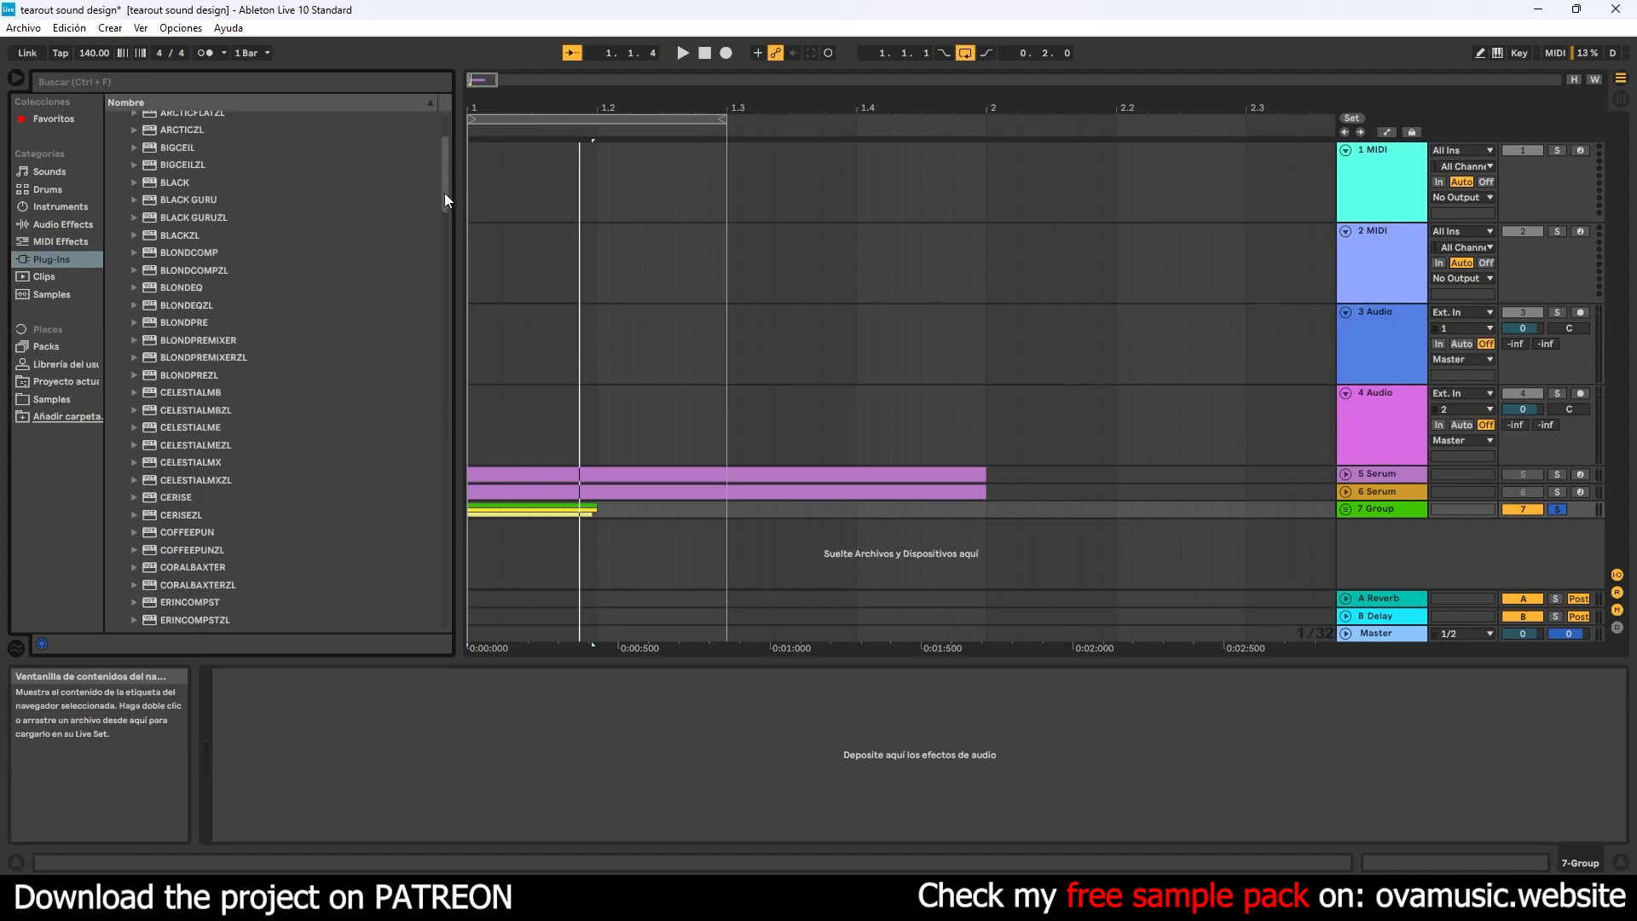
left_click_drag(213, 252, 478, 766)
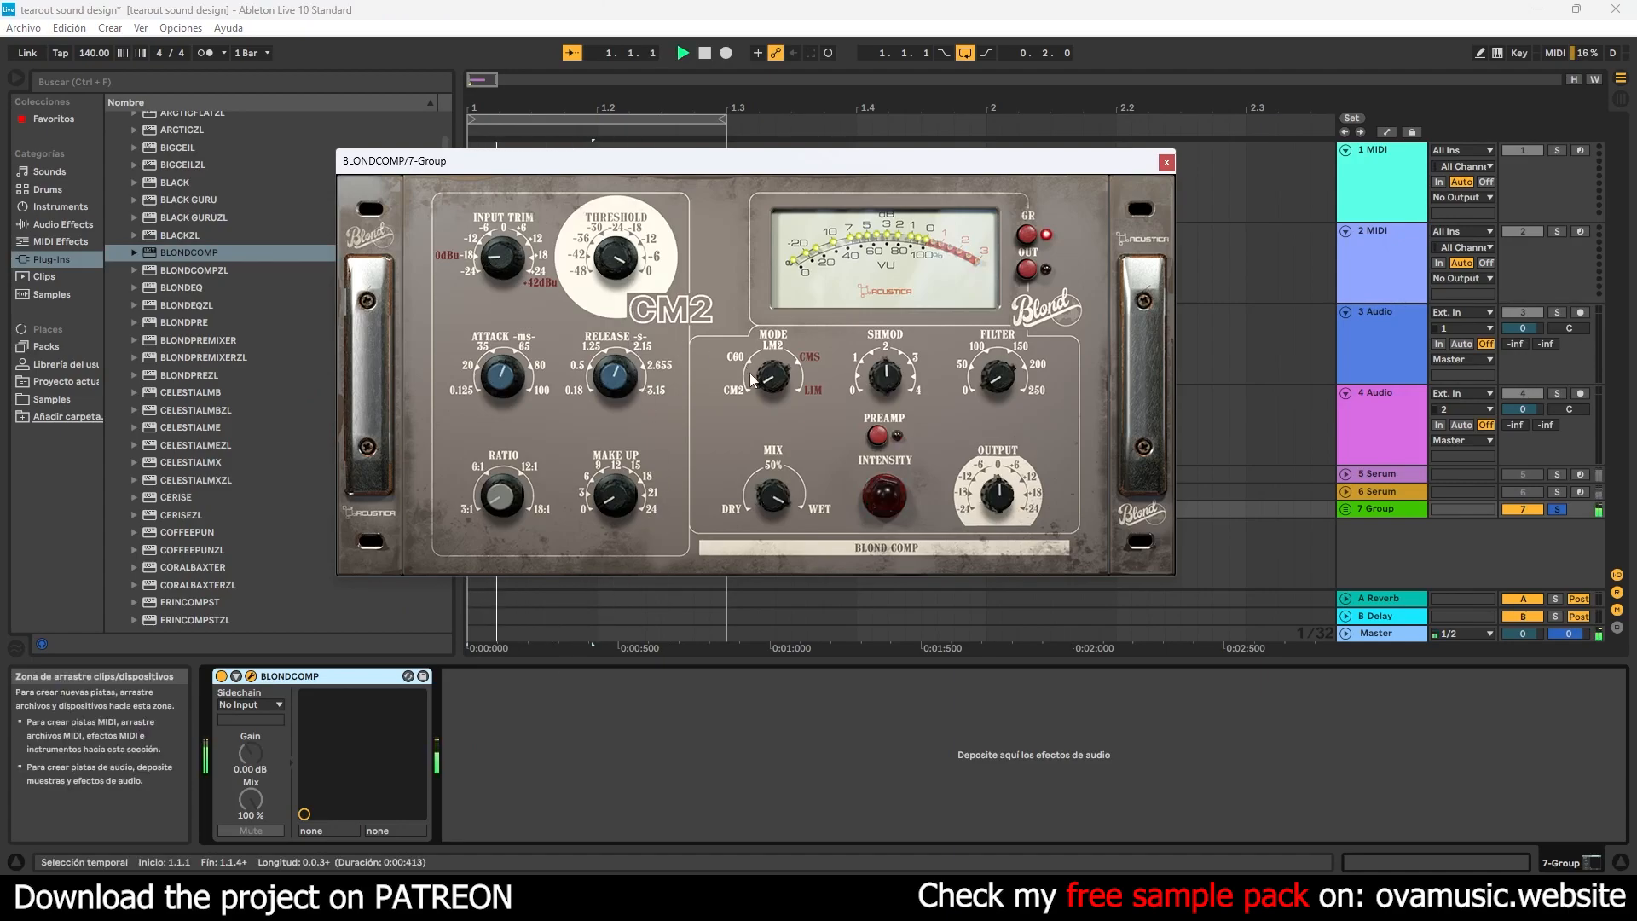
scroll(616, 272, "down", 5)
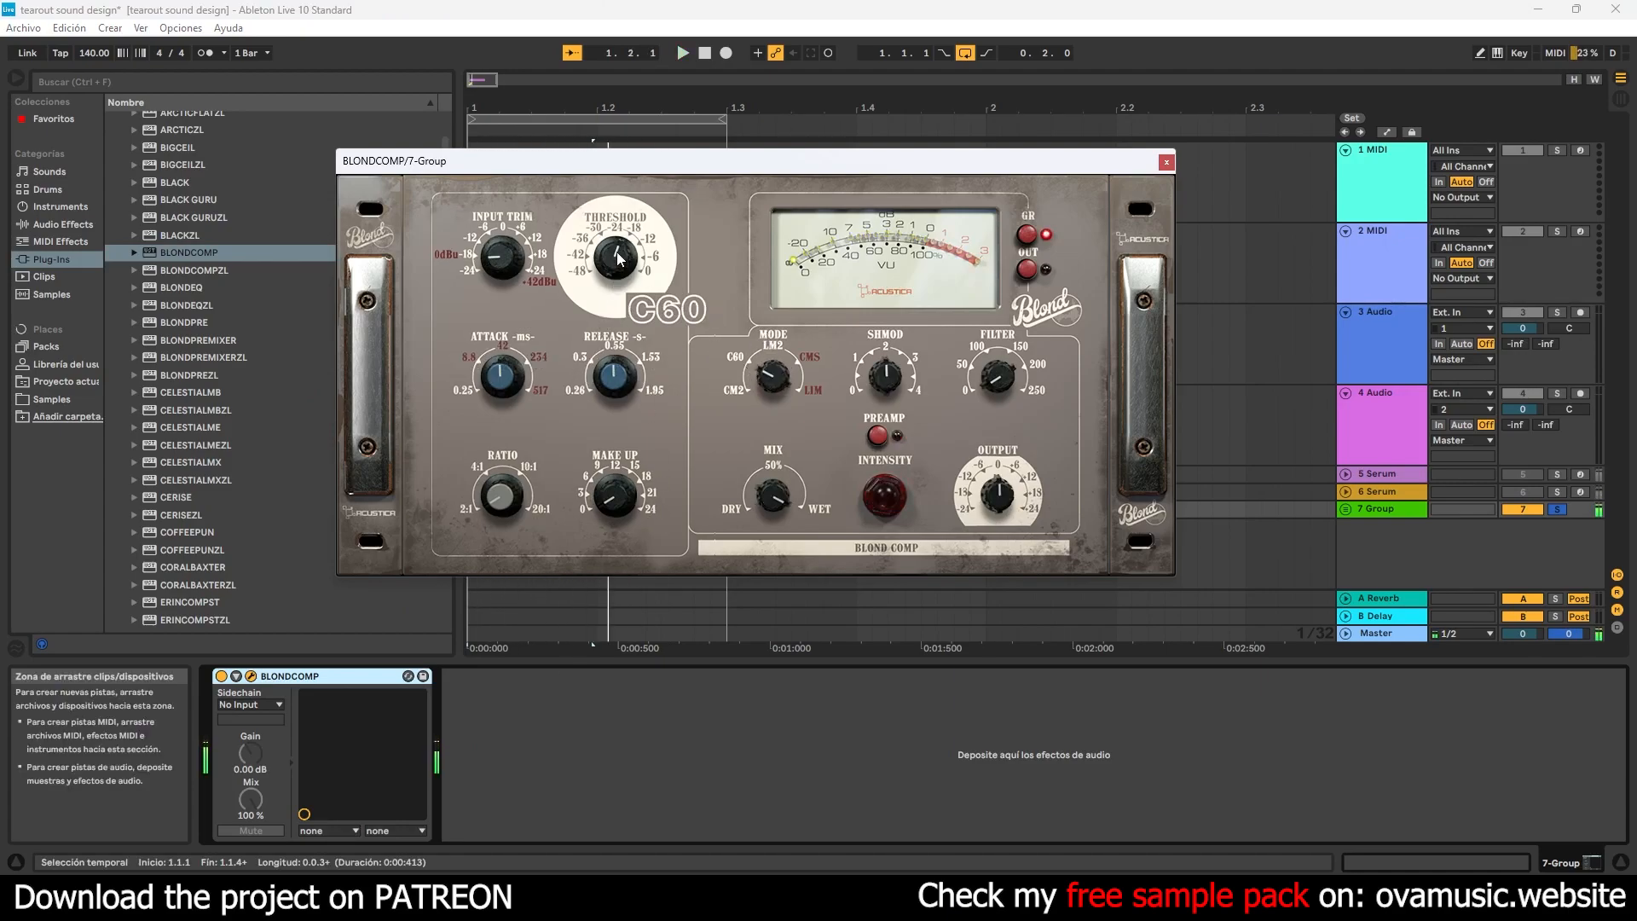
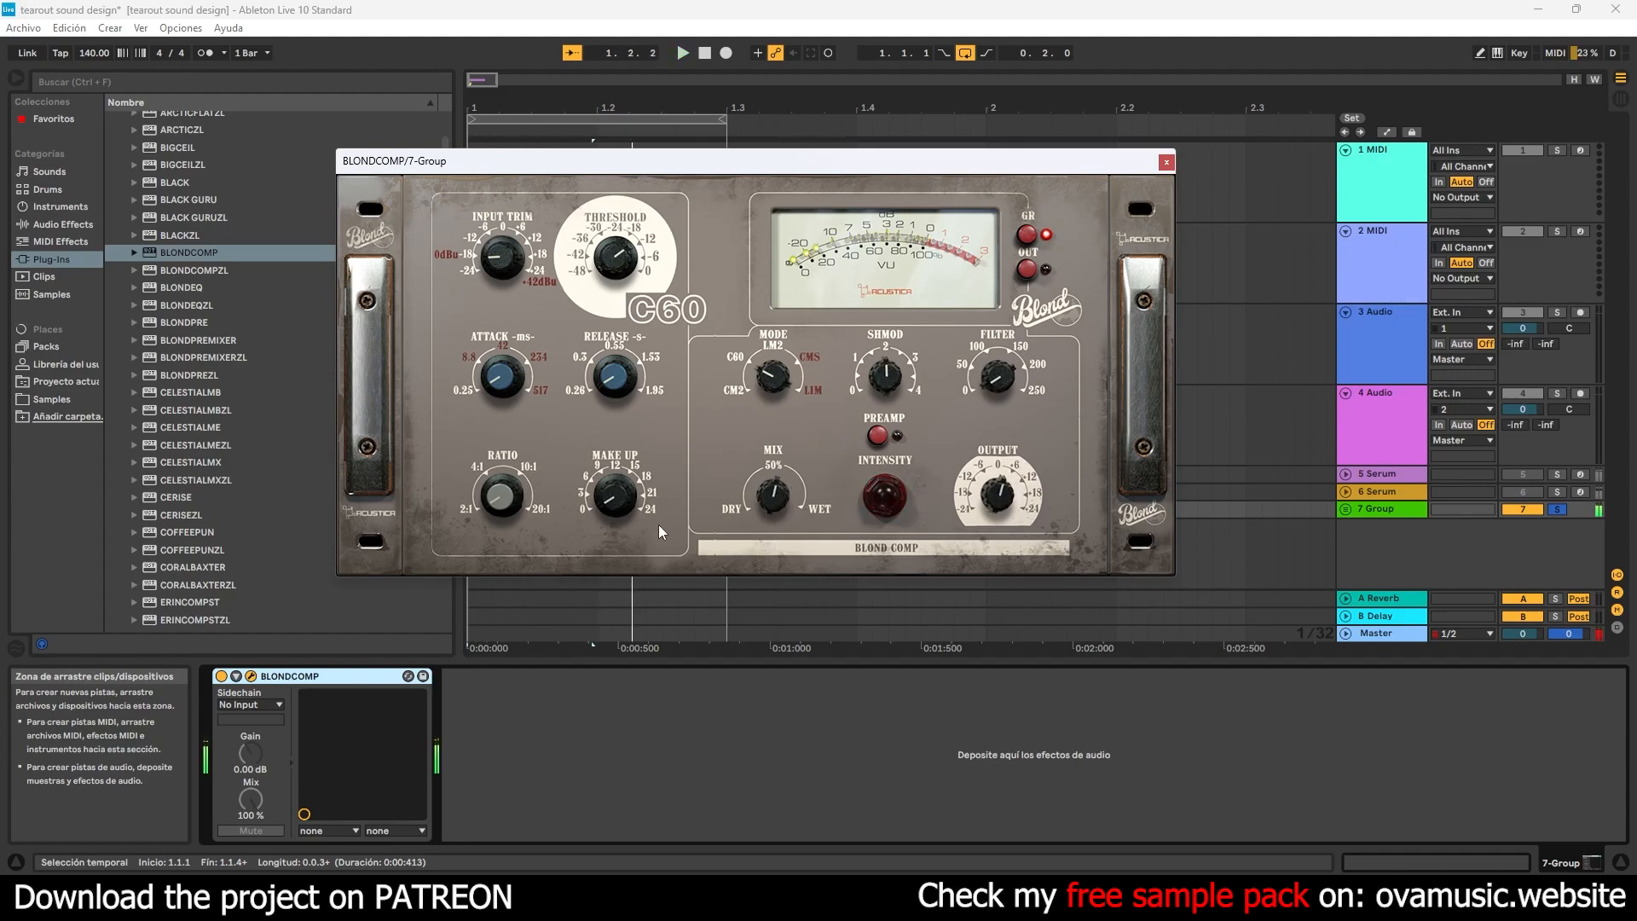
- Close the BLONDCOMP window and insert Acqua's BLONDPREMIXER after it on the group track
left_click(222, 677)
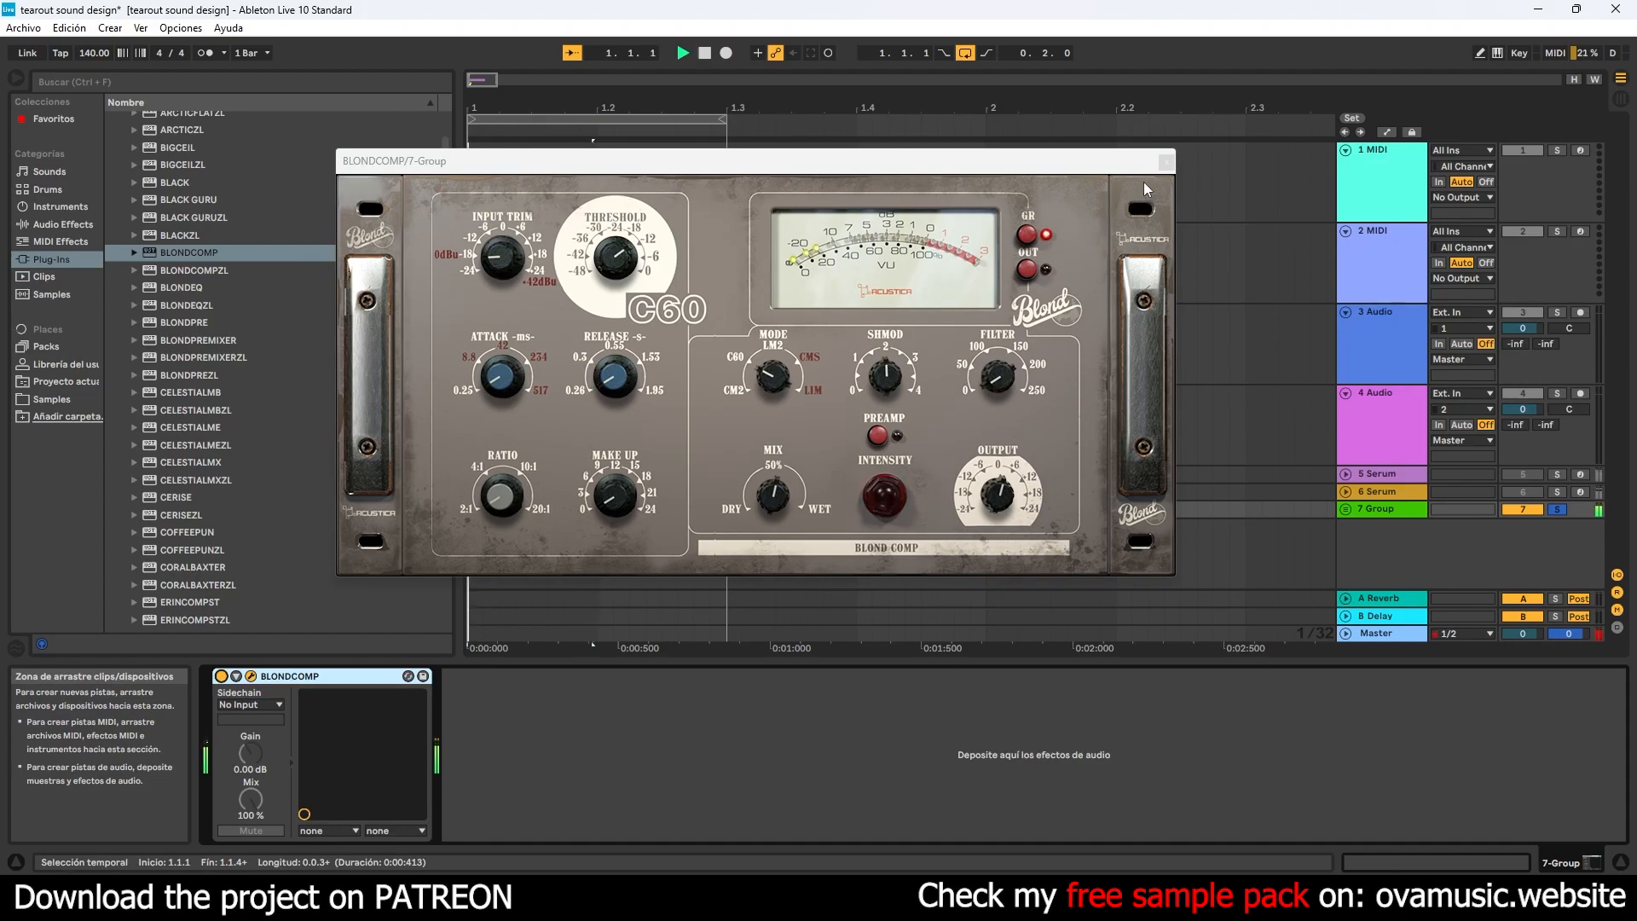
left_click(1165, 162)
scroll(282, 327, "up", 3)
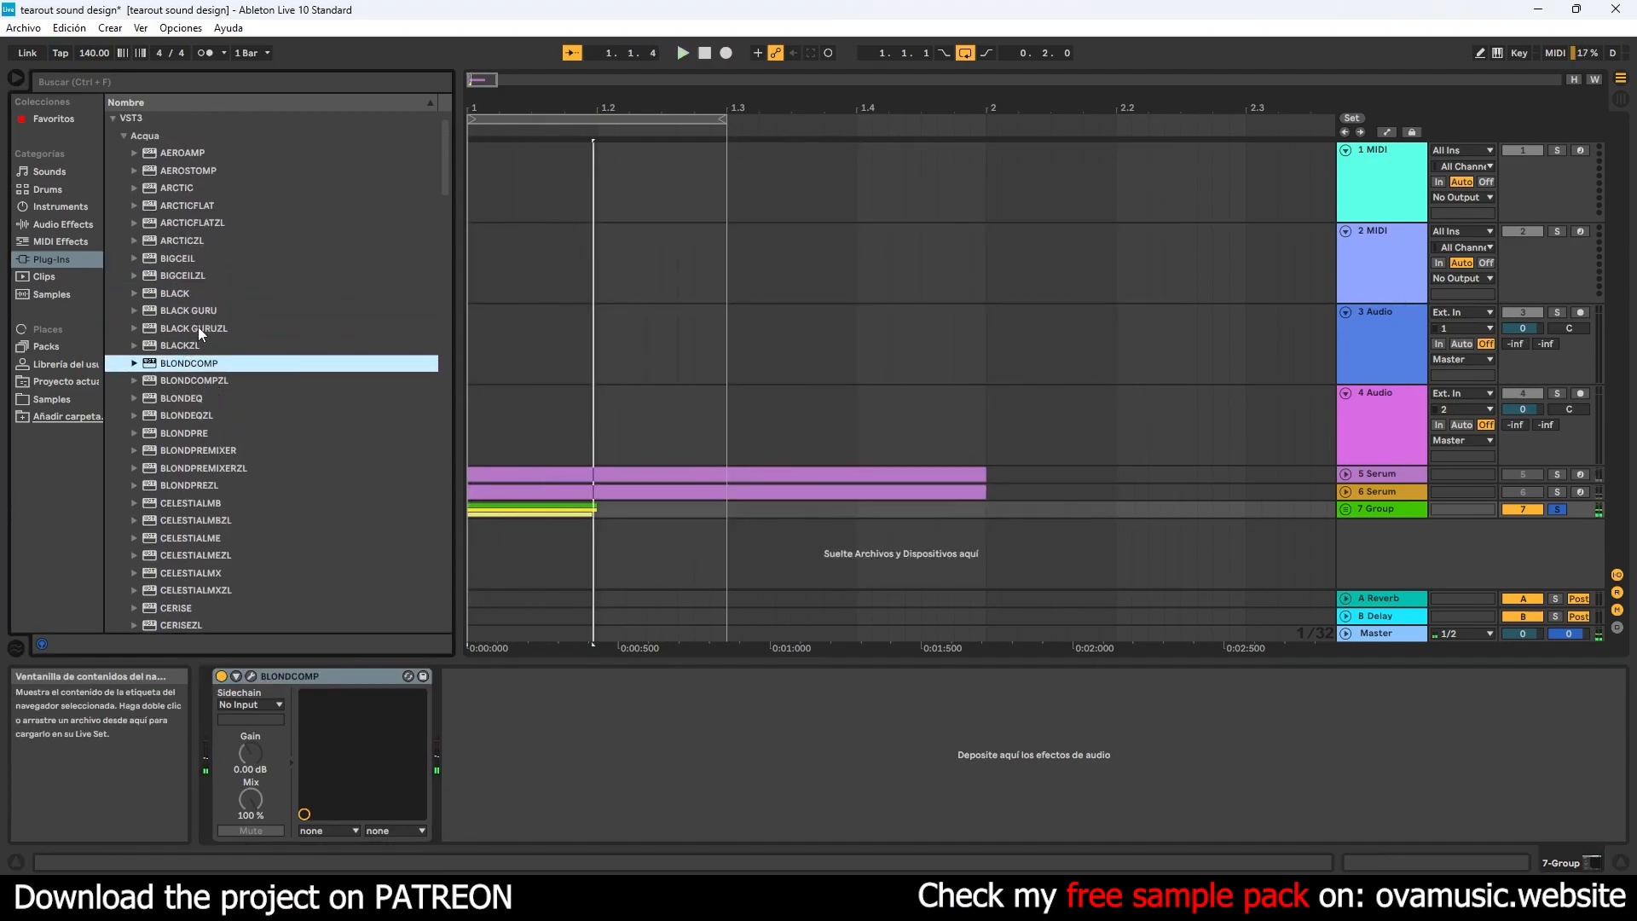
left_click(209, 452)
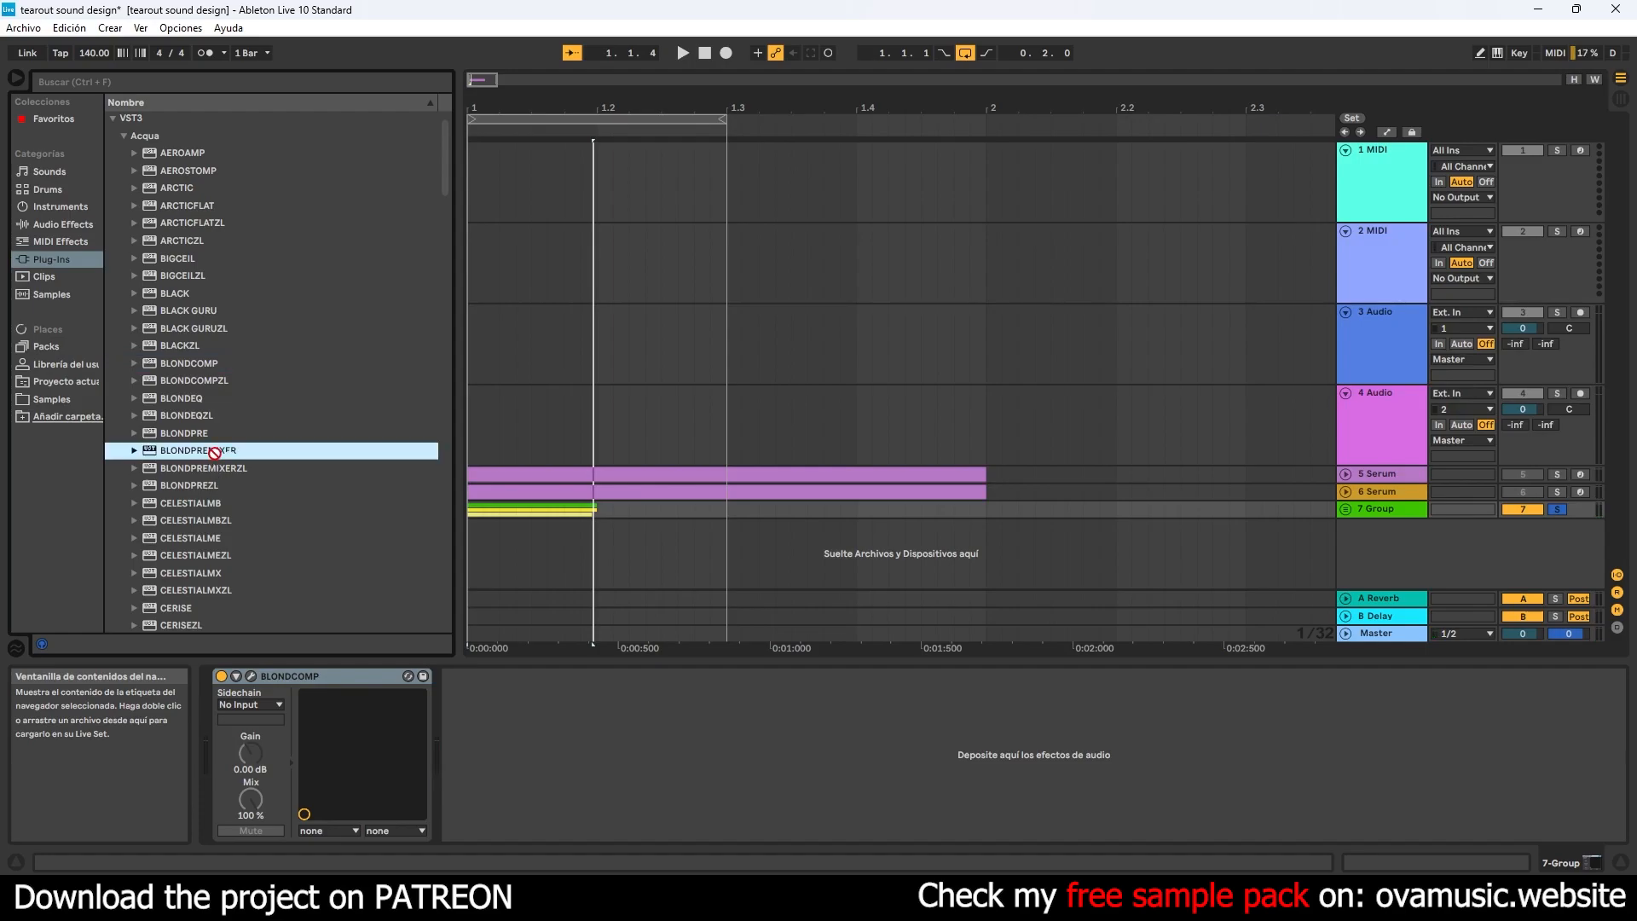
key("space")
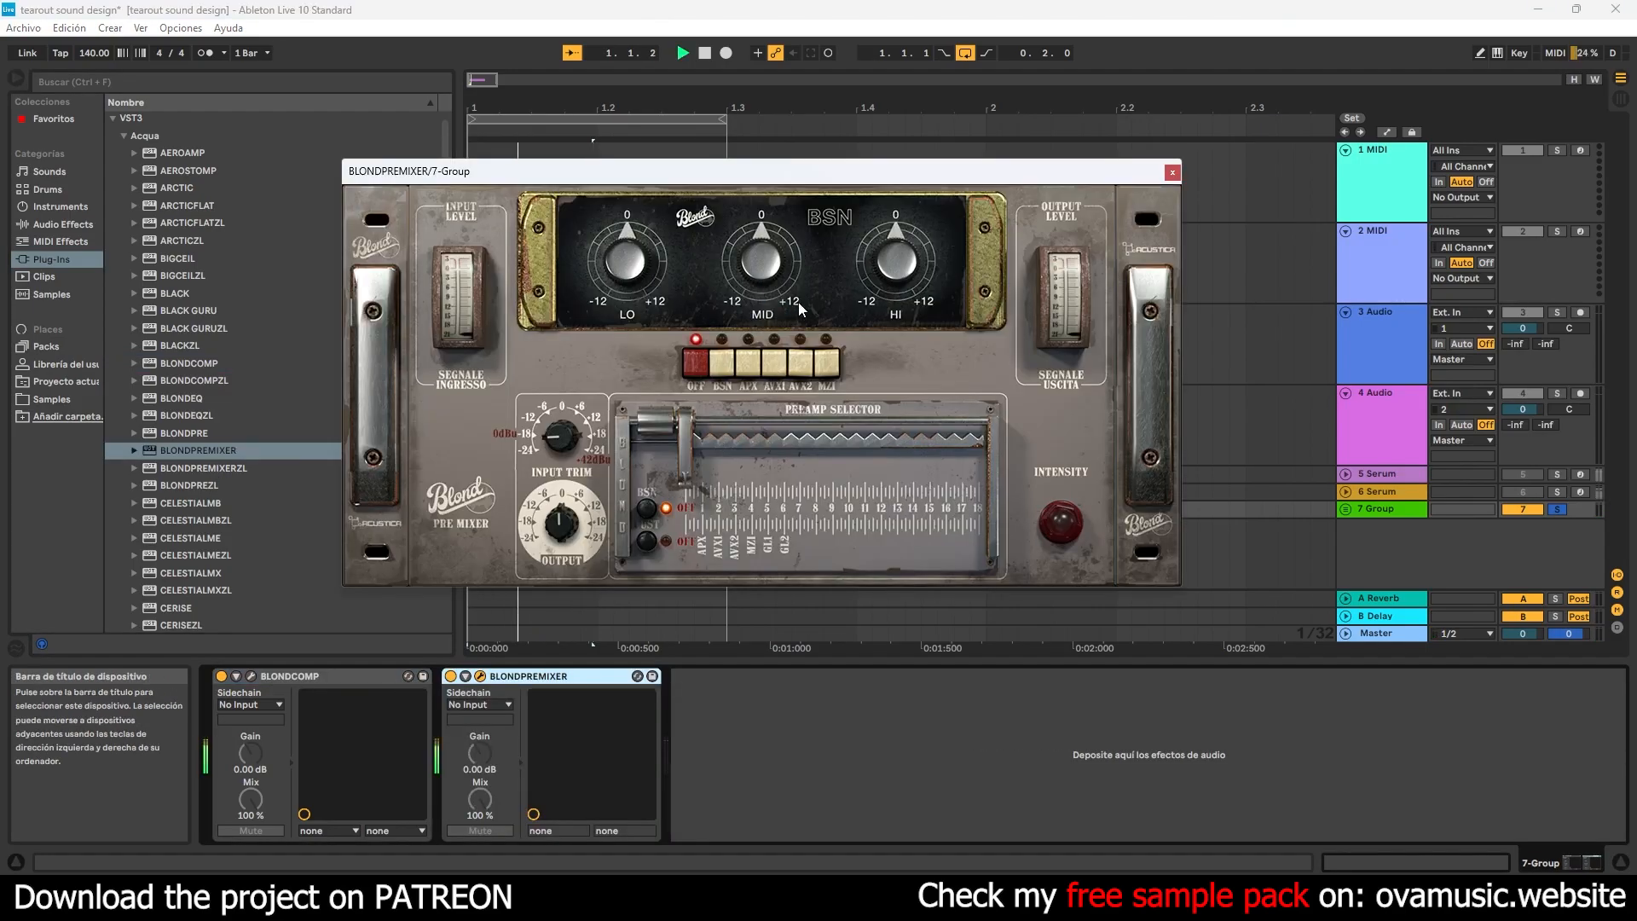
- Switch BLONDPREMIXER to the APX amplifier, raise its treble to about 3, move the preamp selector to position 3, and close its window
left_click(745, 371)
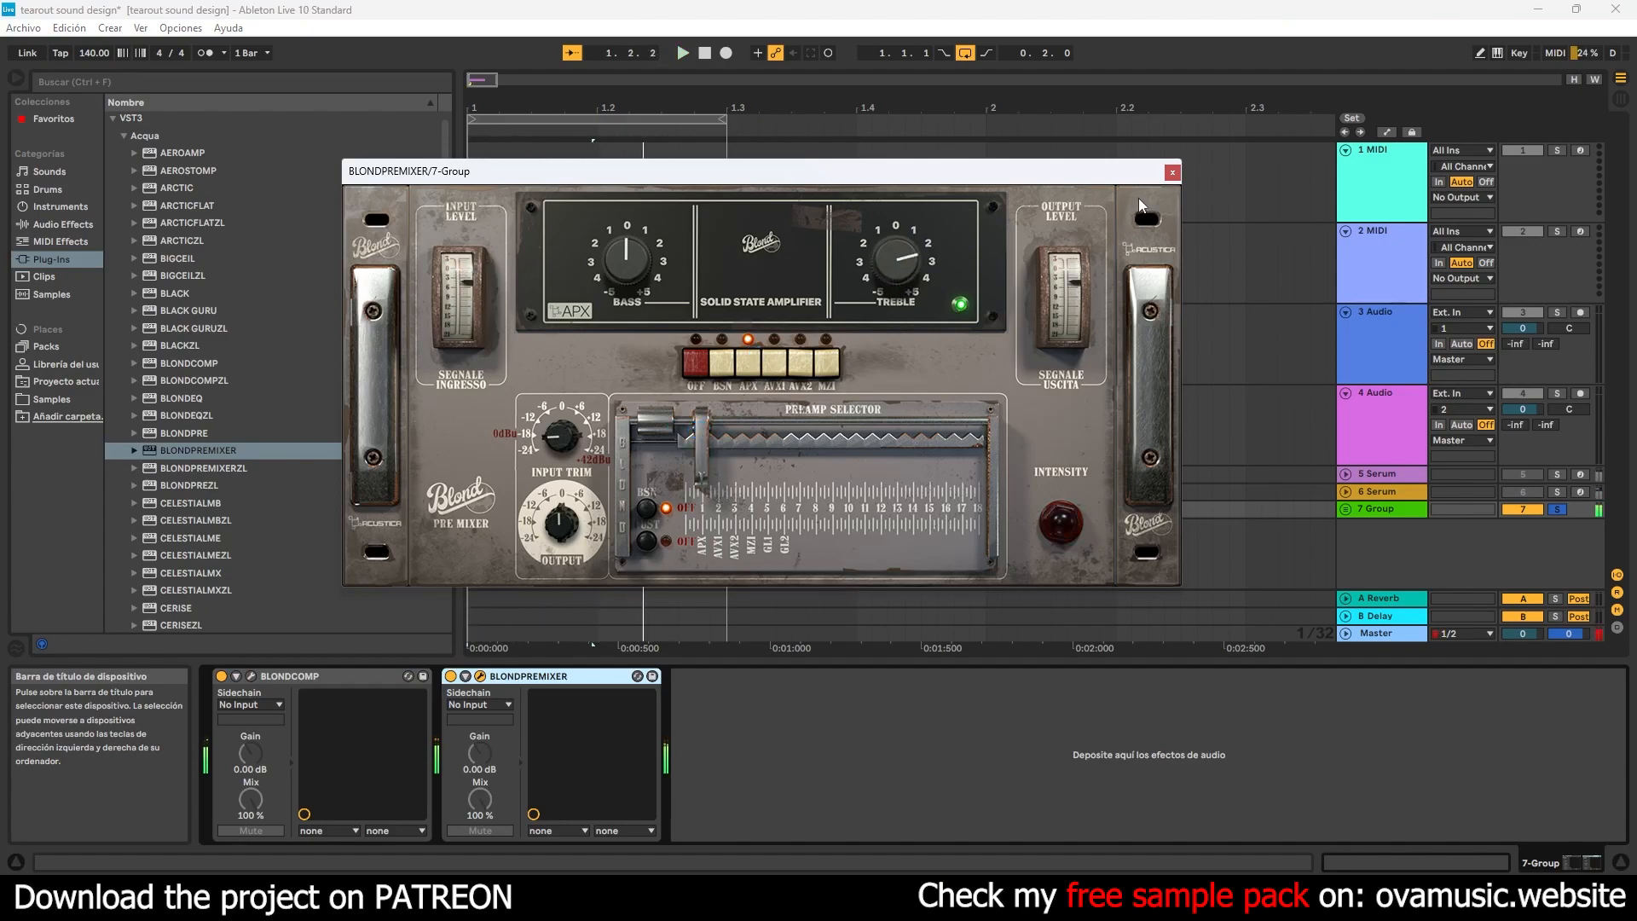
left_click(735, 427)
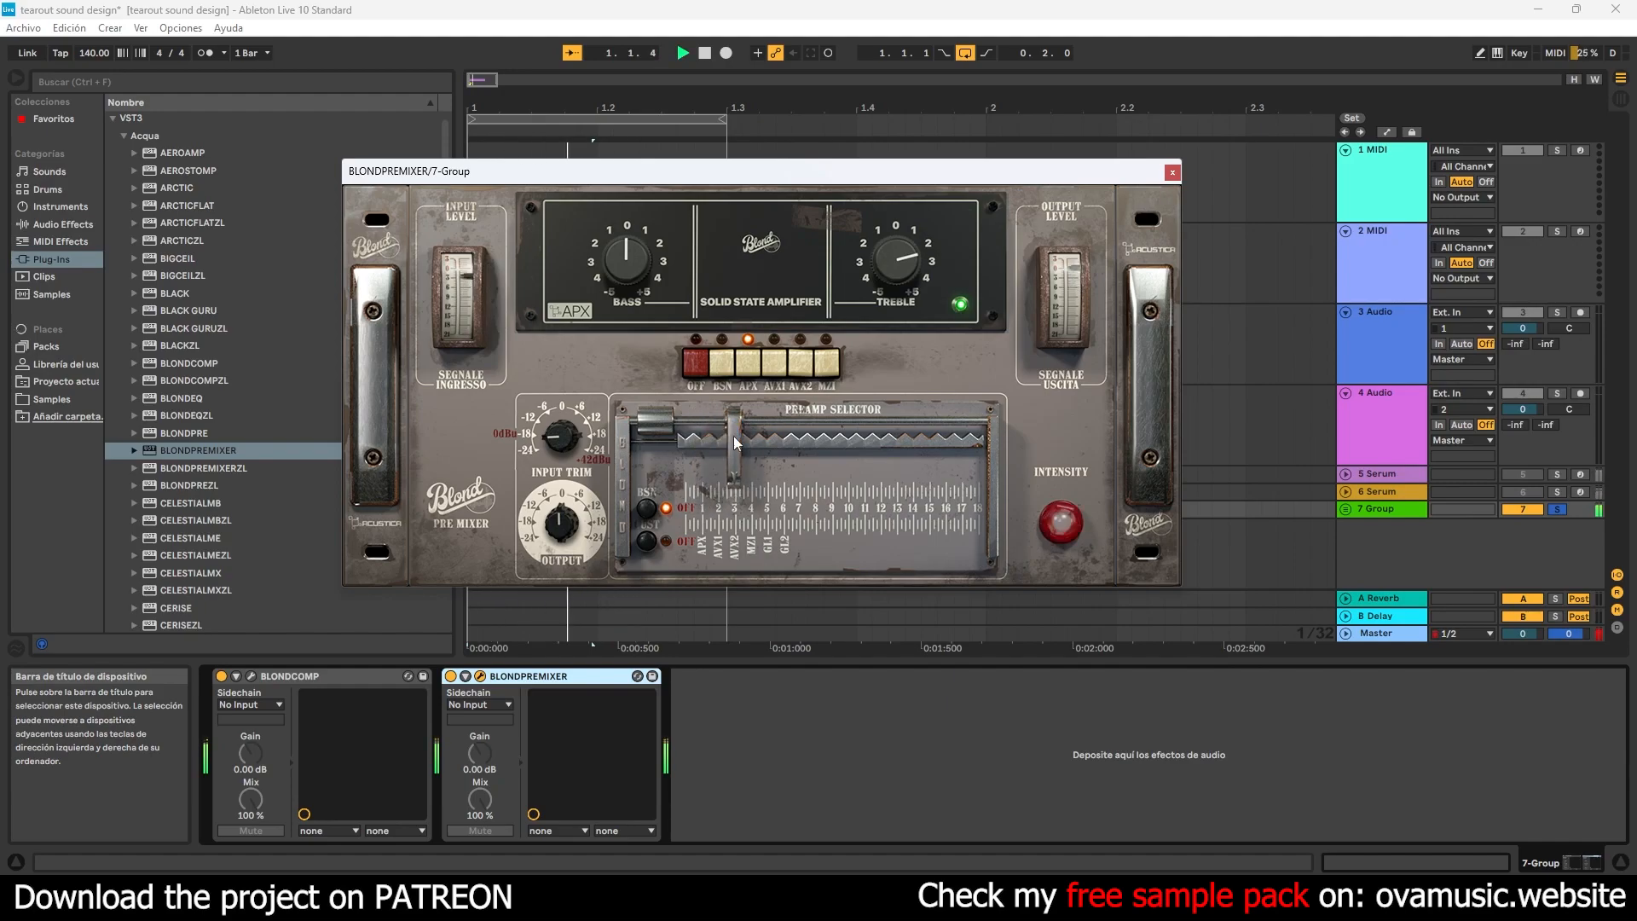
left_click(1167, 171)
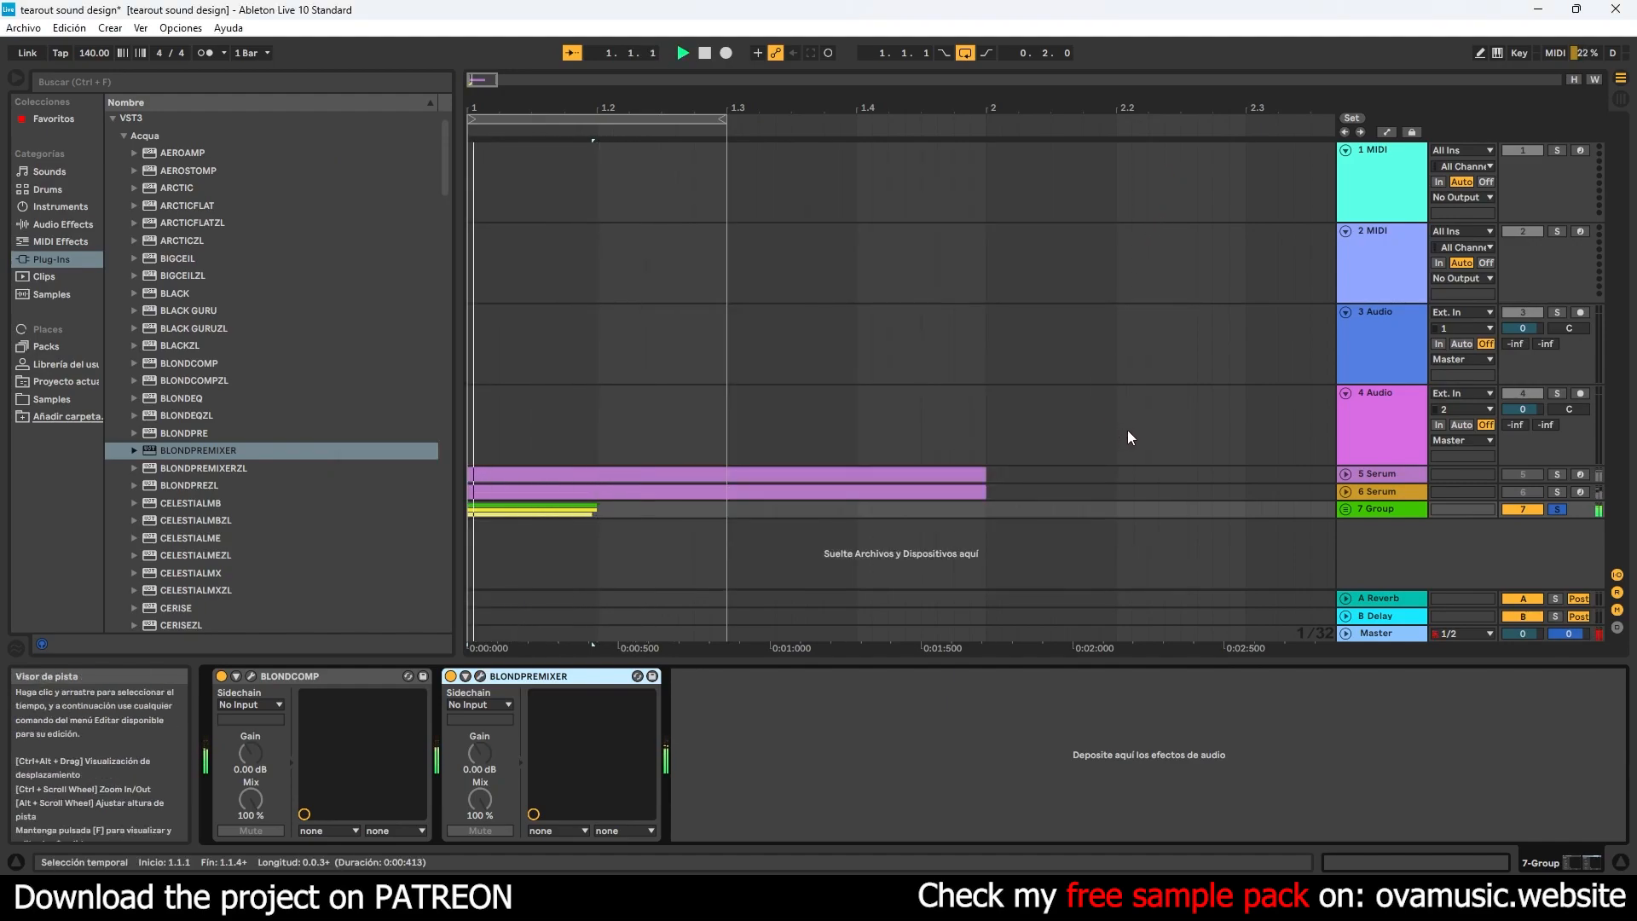
- Insert Acqua's LIFT3-MAST at the end of the group's effects chain and close its window
left_click(255, 451)
scroll(264, 453, "down", 5)
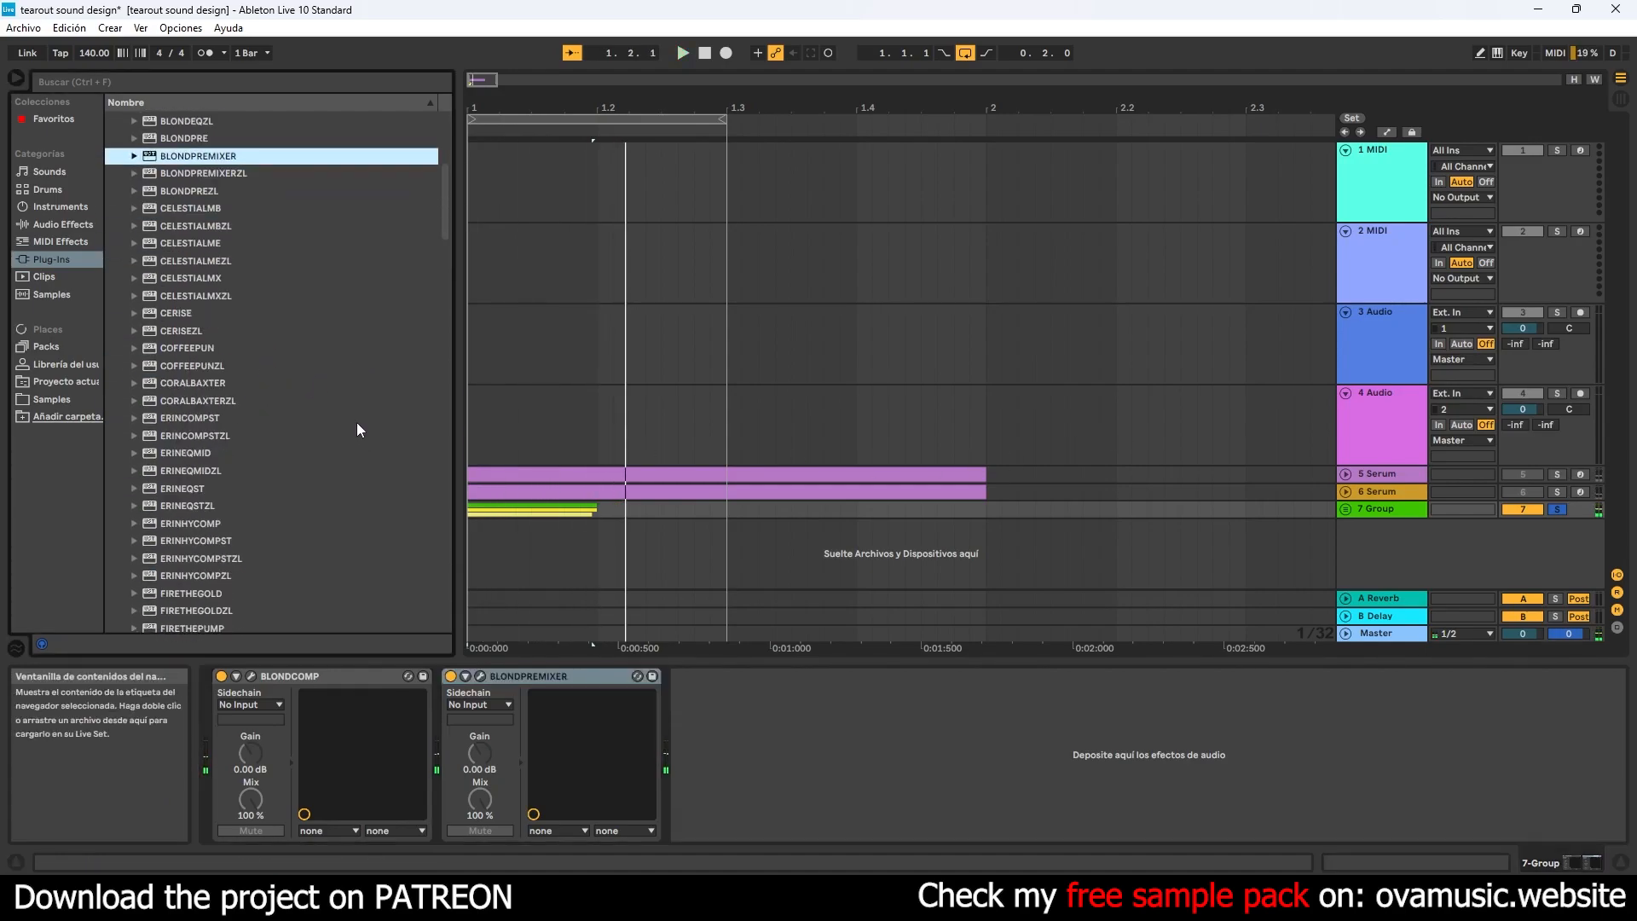
left_click_drag(449, 218, 435, 307)
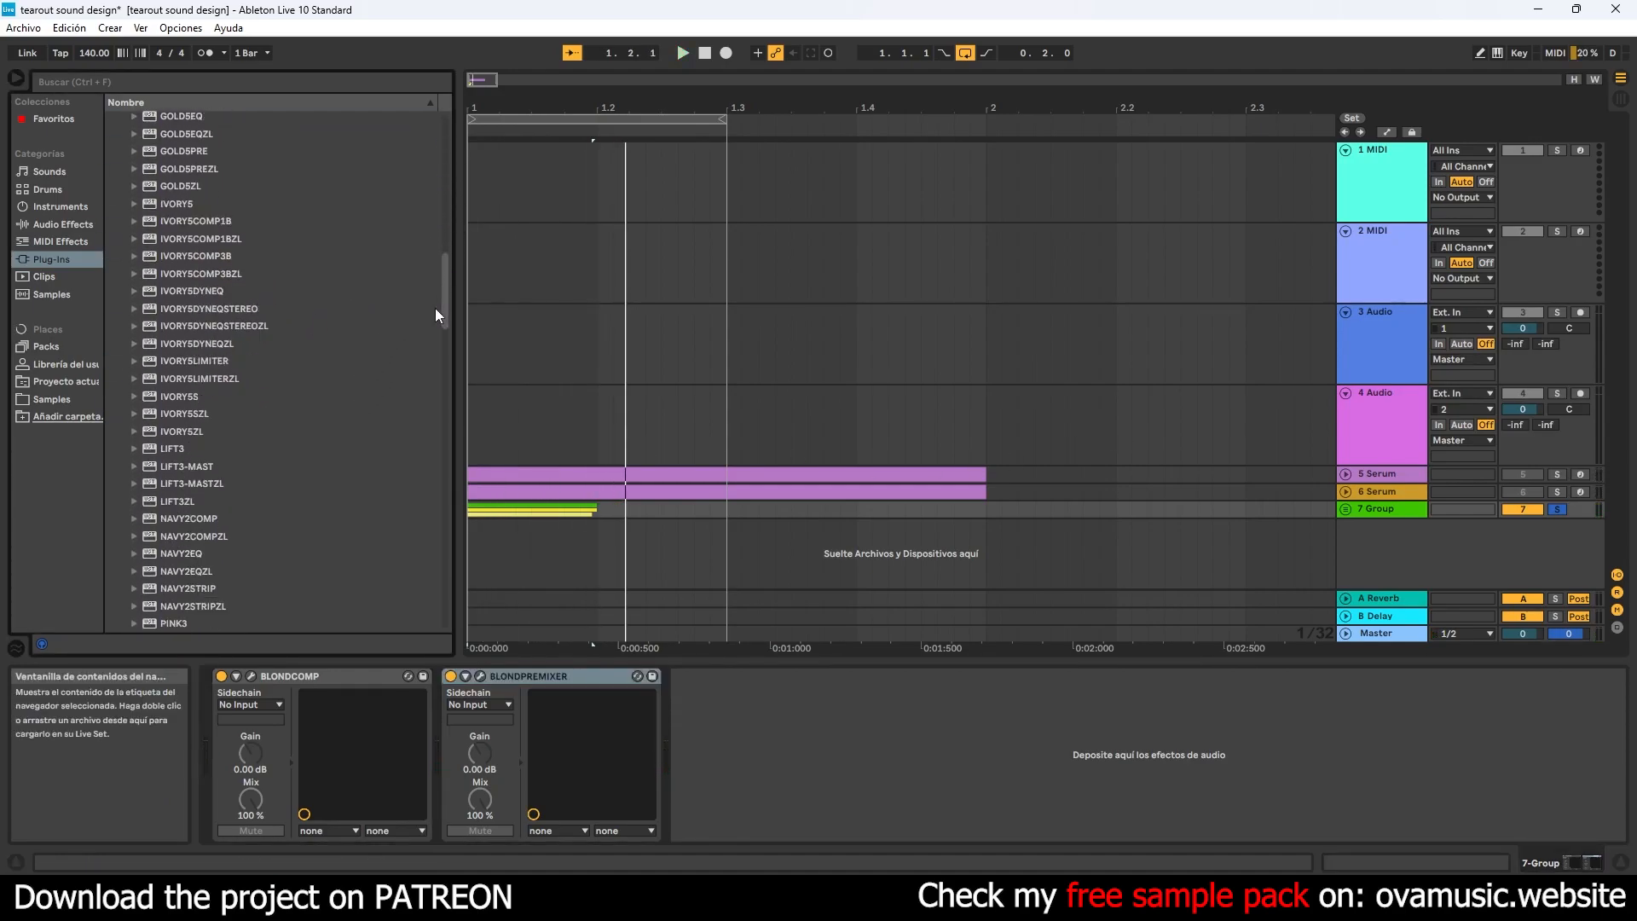
left_click(201, 416)
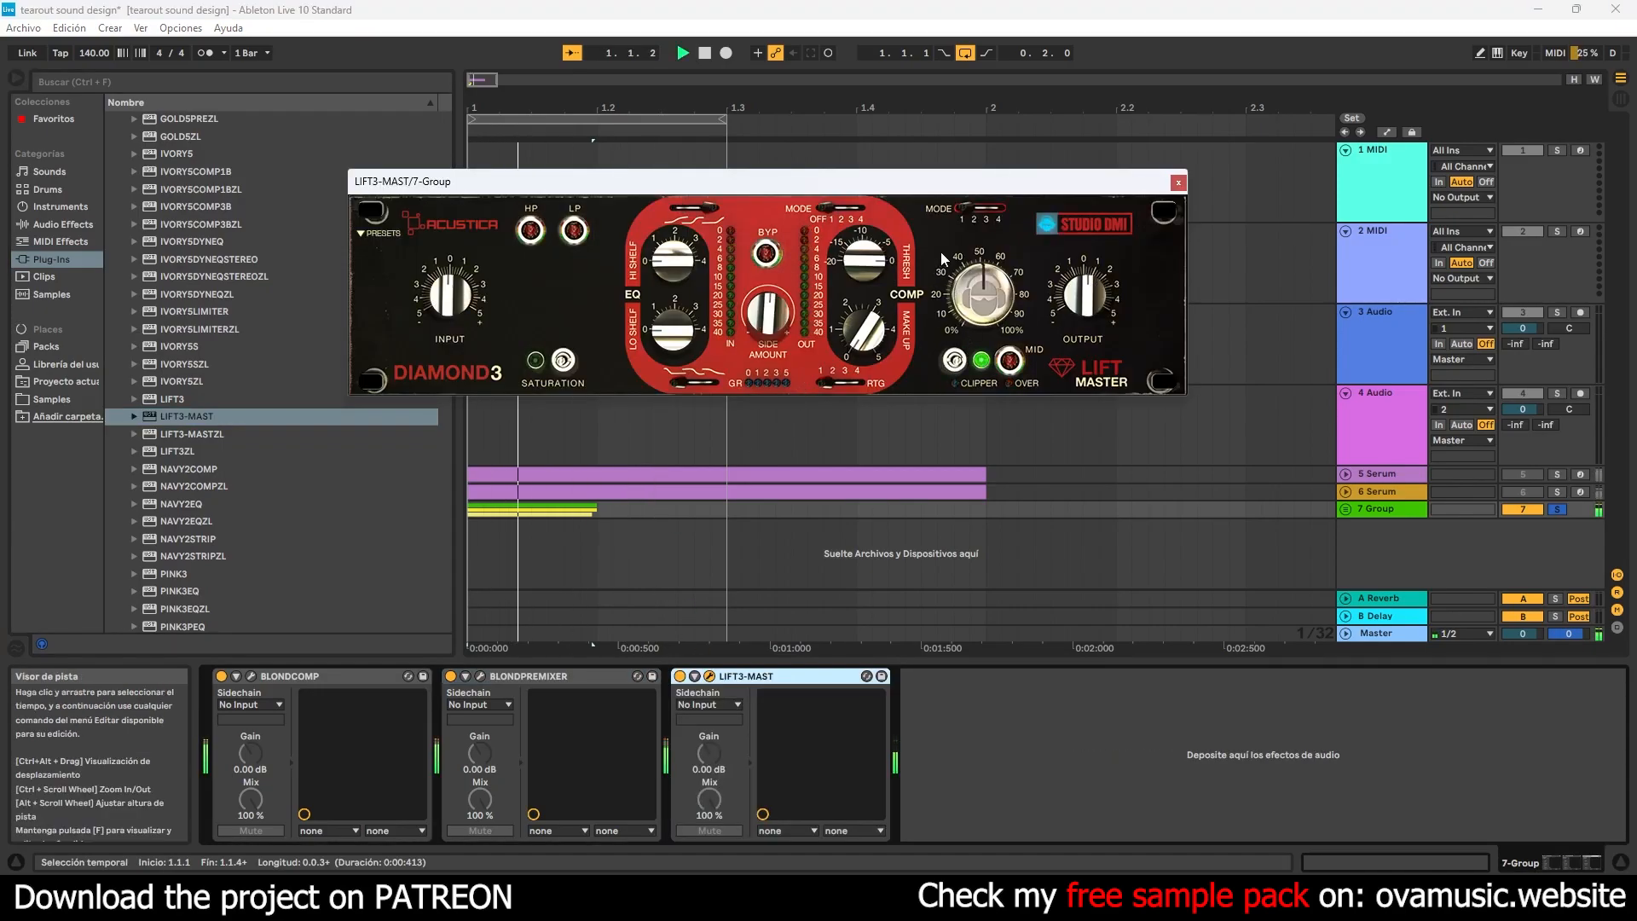
left_click(1178, 181)
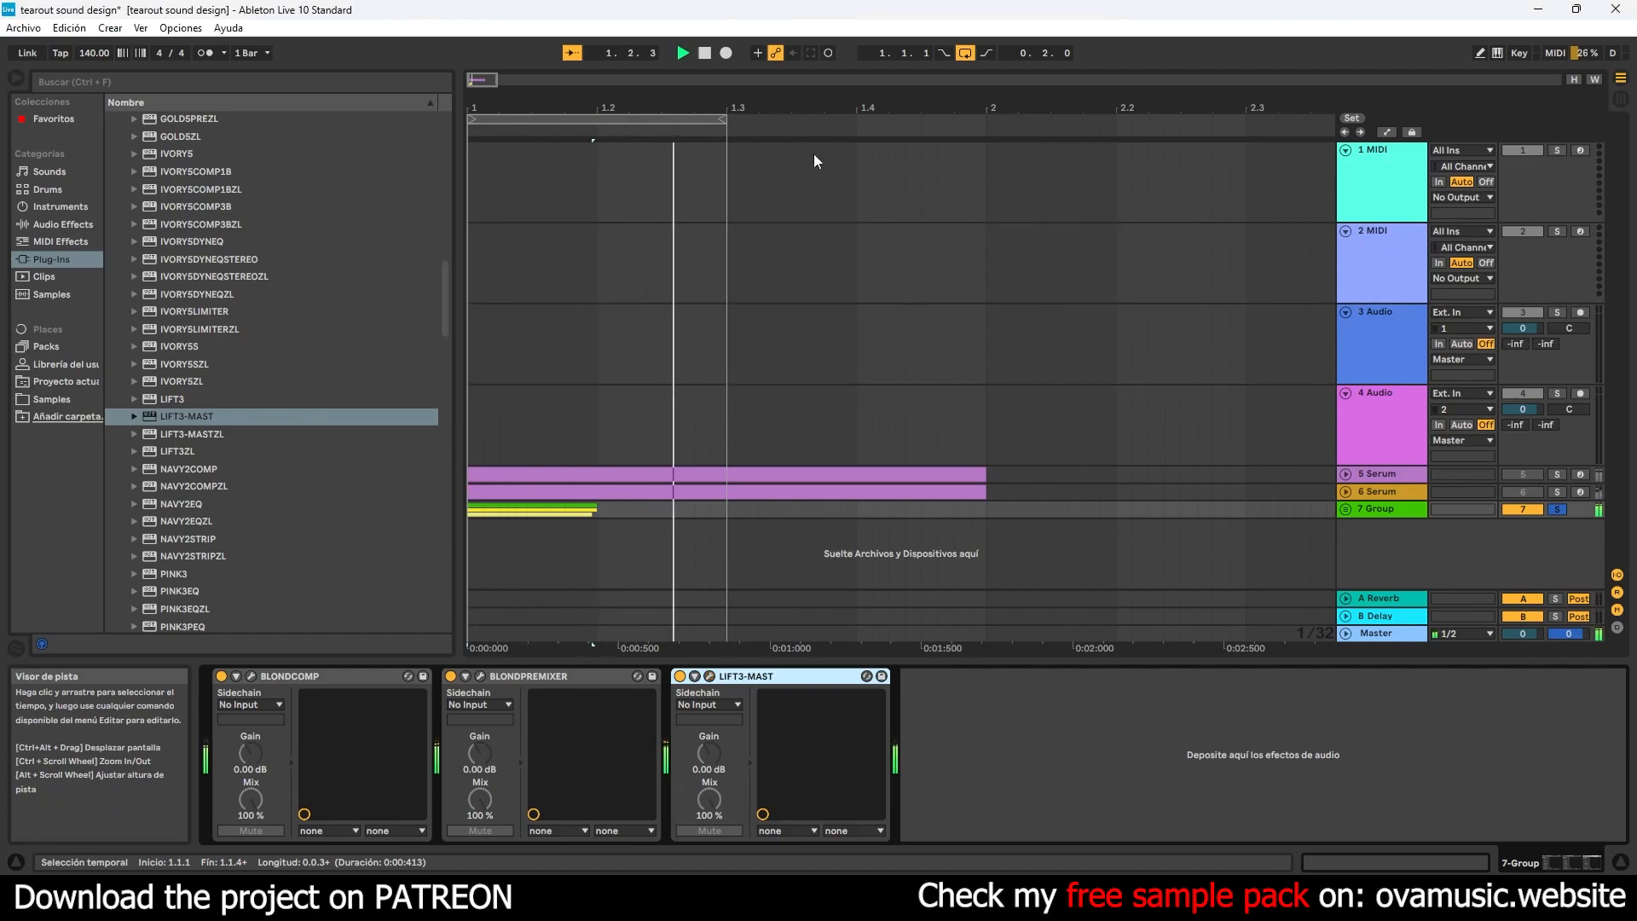
- Save the Live set and stop playback
left_click(23, 27)
left_click(81, 182)
key("space")
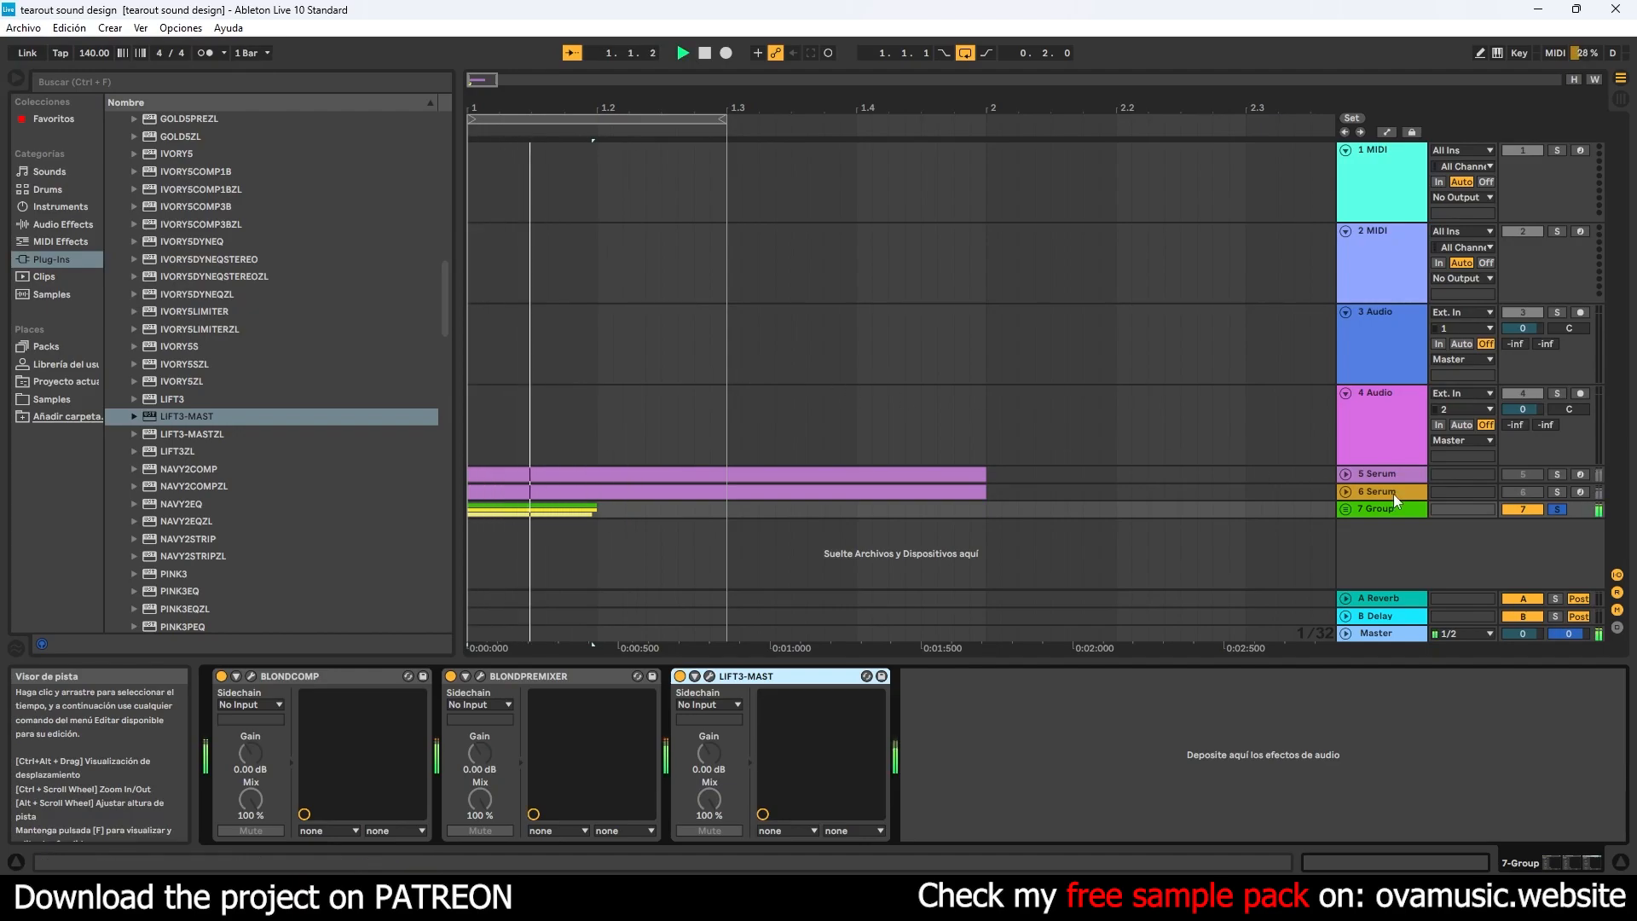
- Insert a new audio track below the group and set its audio input to 7-Group
right_click(1376, 534)
left_click(1388, 536)
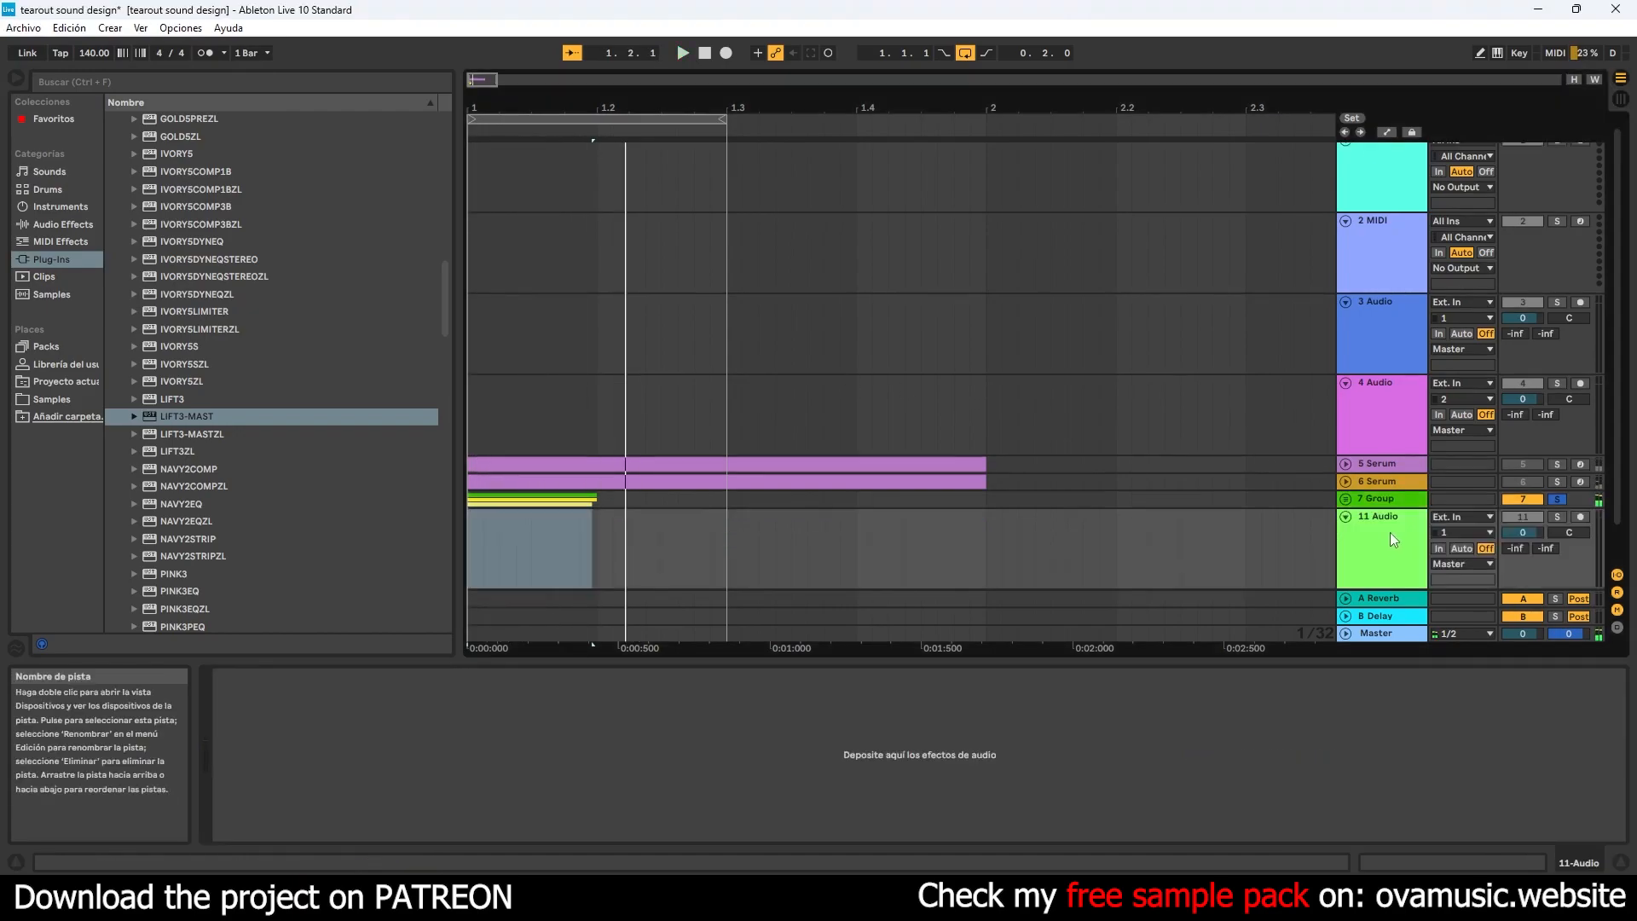
left_click(1460, 519)
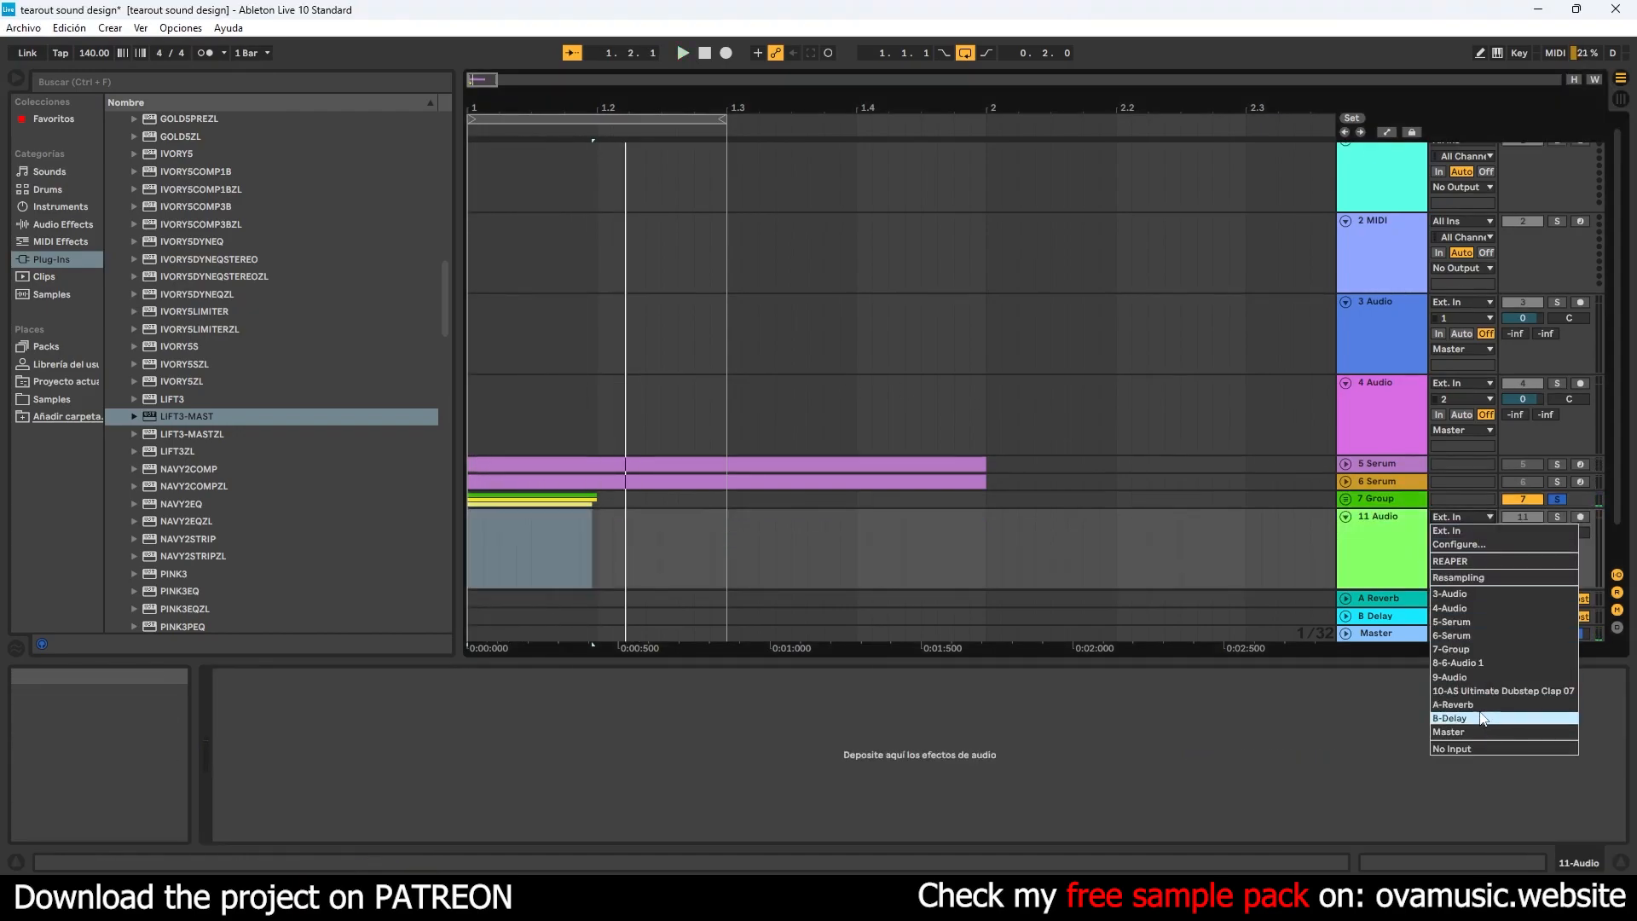
left_click(1449, 649)
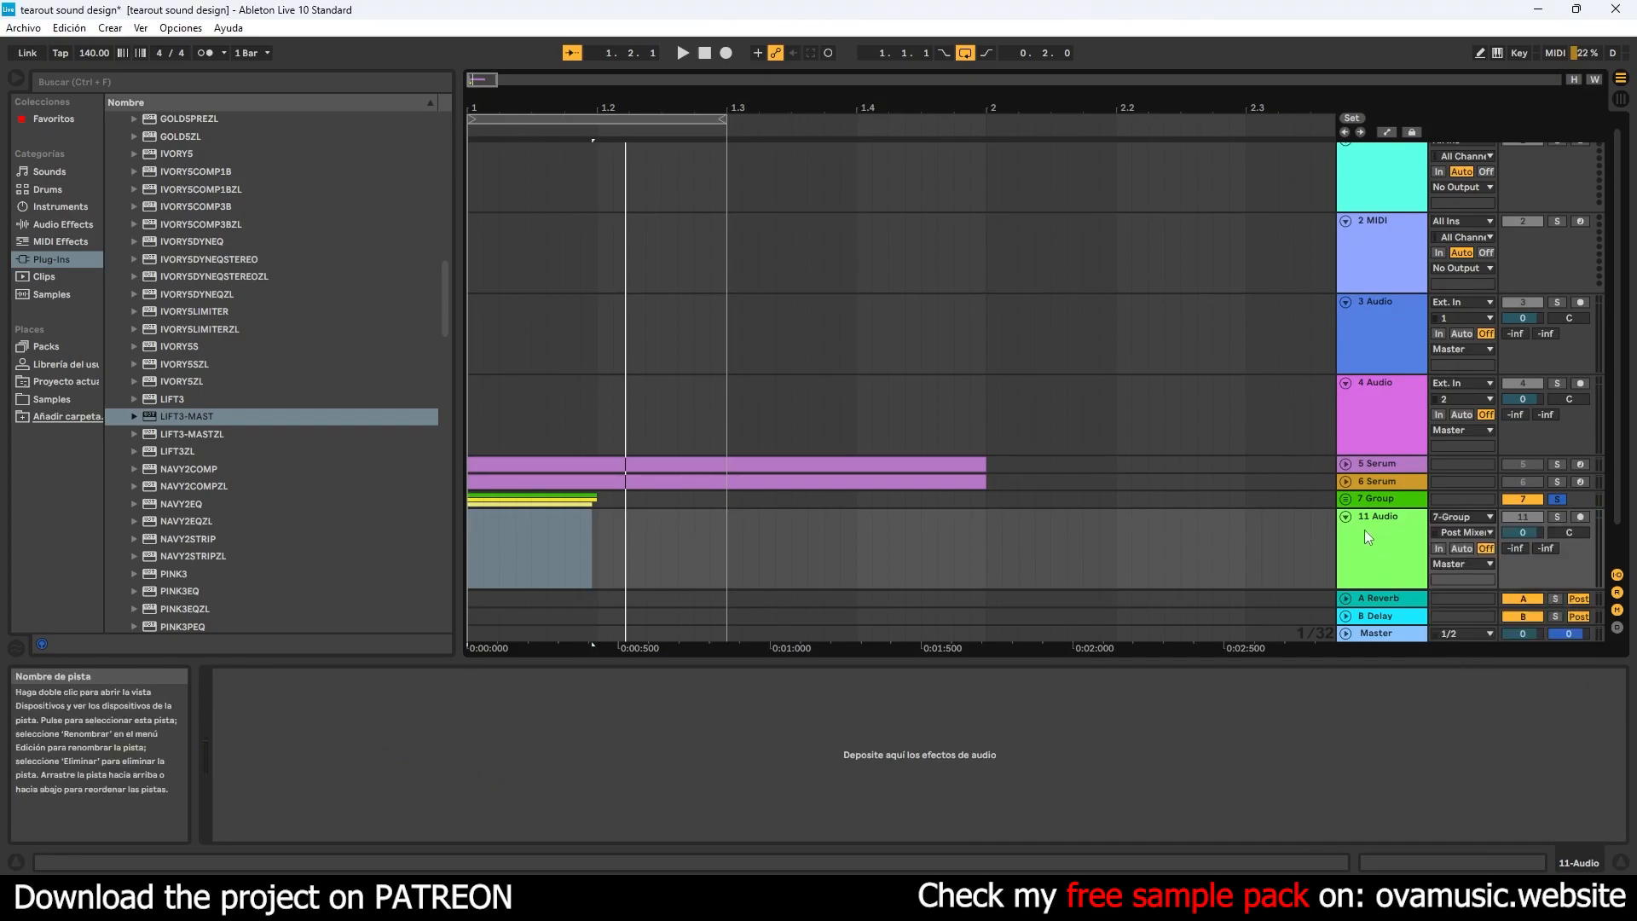
- Arm the new audio track and record the group's processed output onto it
scroll(1139, 495, "down", 1)
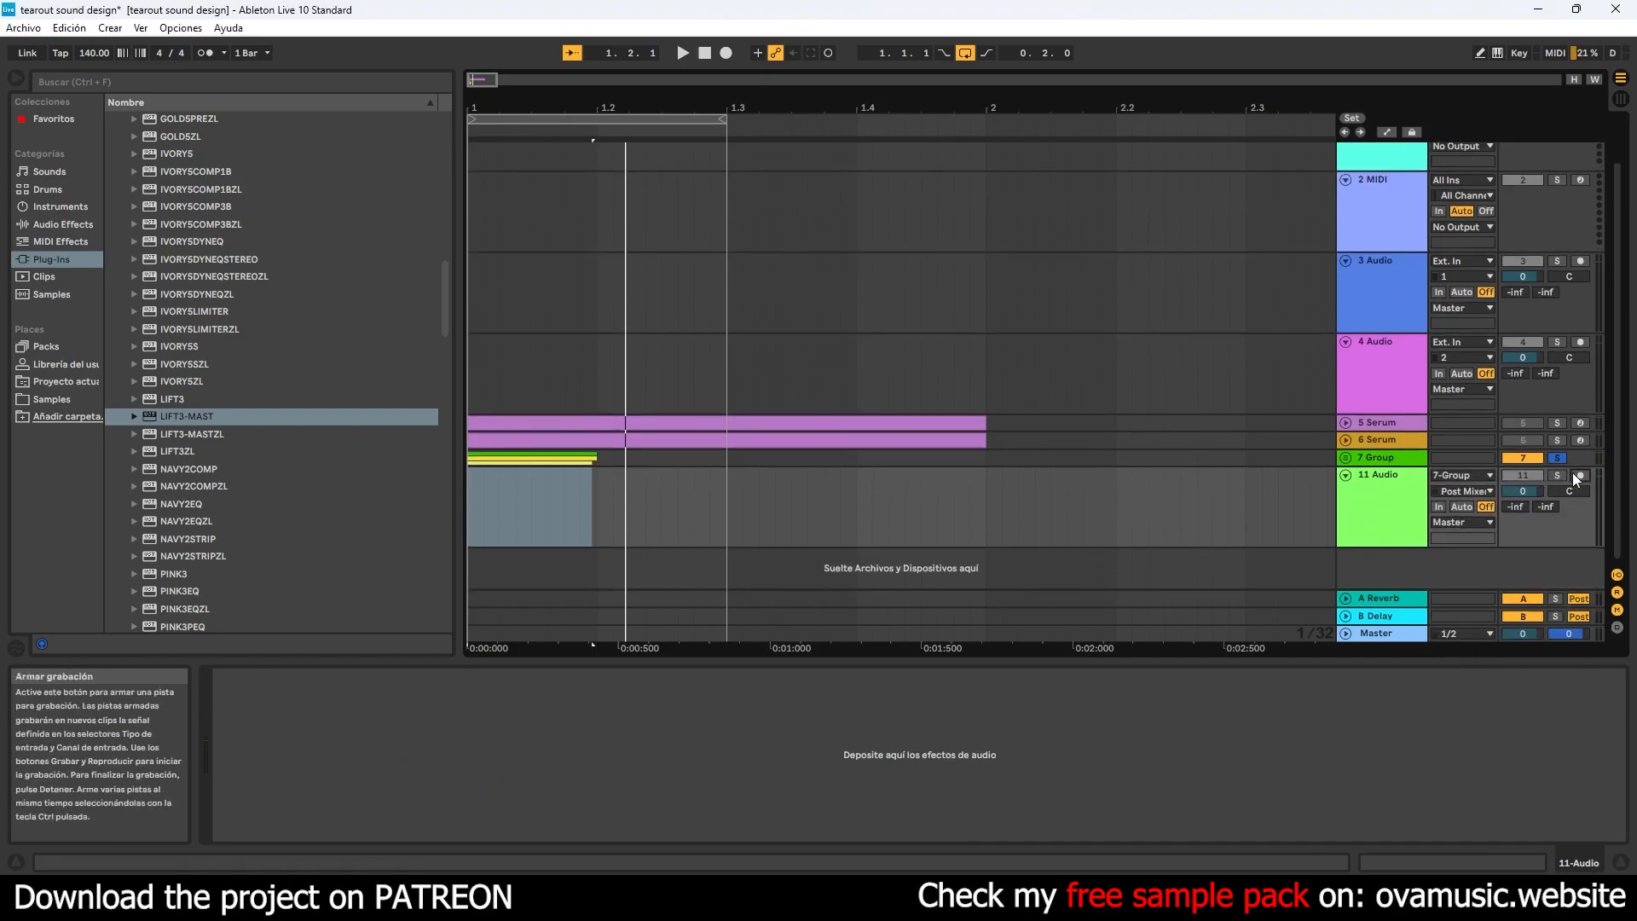
left_click(726, 53)
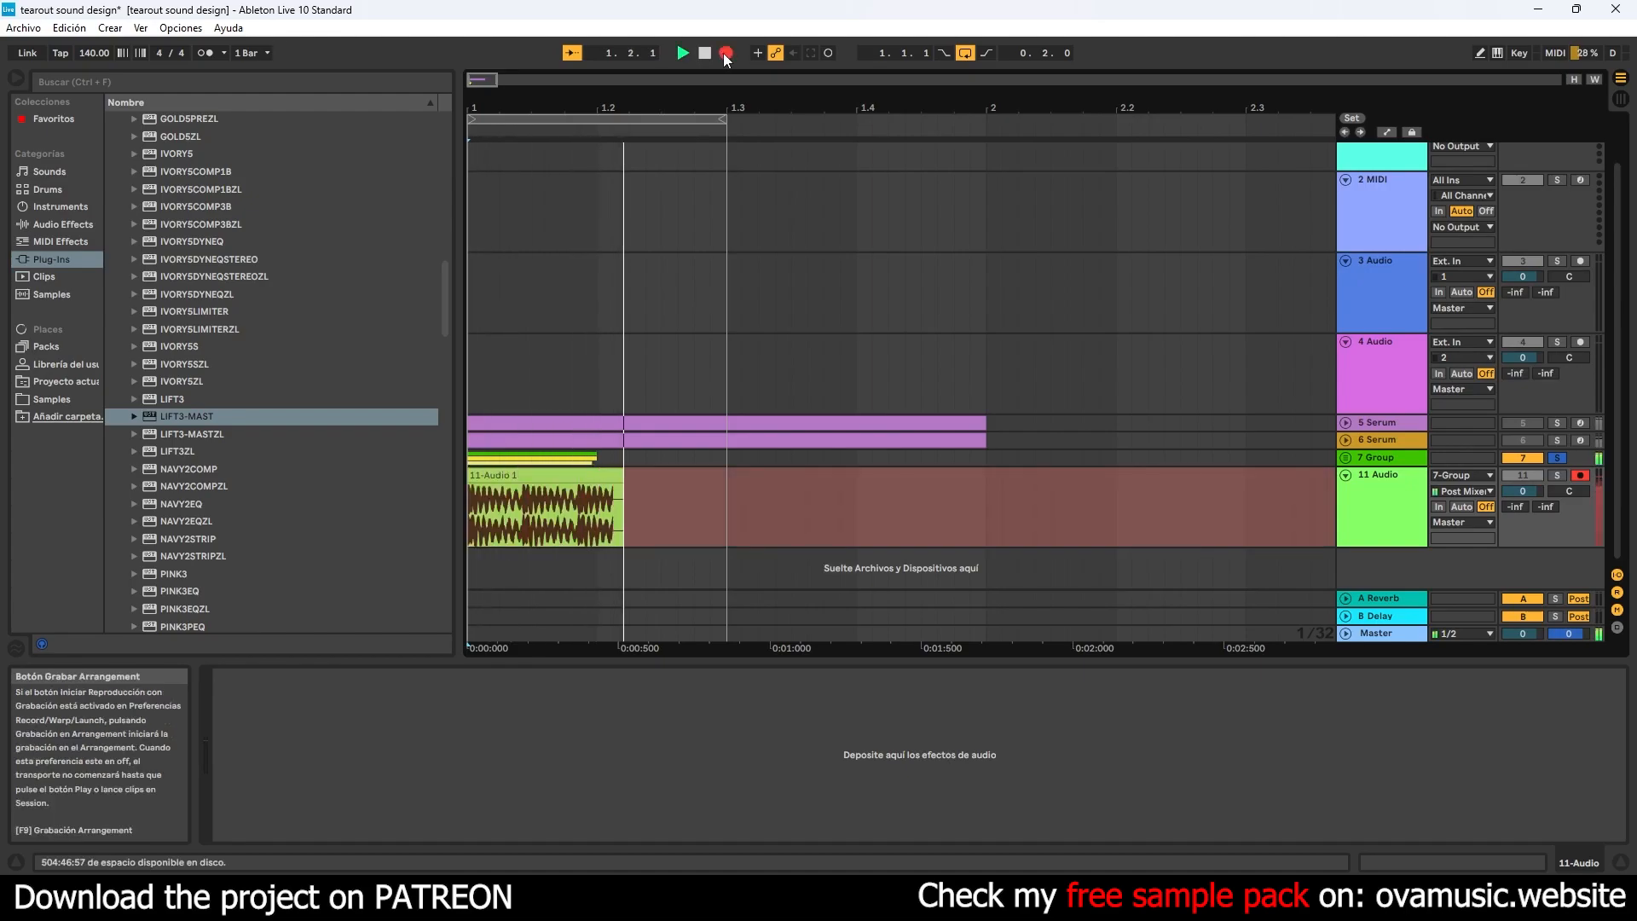
left_click(724, 54)
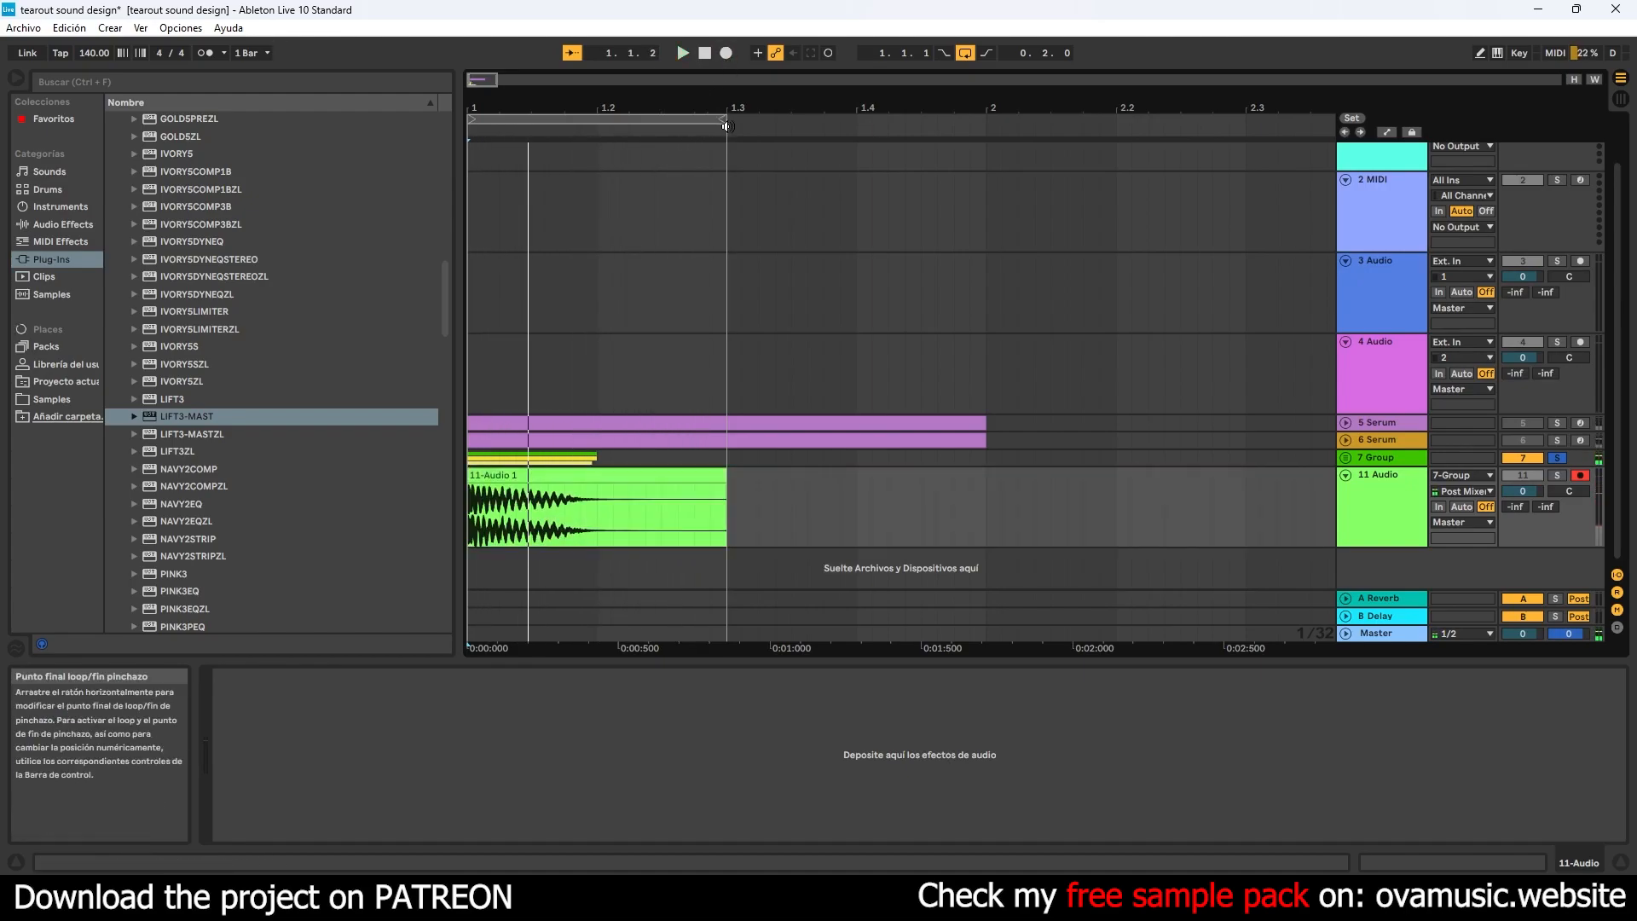
- Extend the loop to bar 2, stop the transport, disarm the resampled track, and solo it instead of the group
left_click_drag(726, 119, 955, 120)
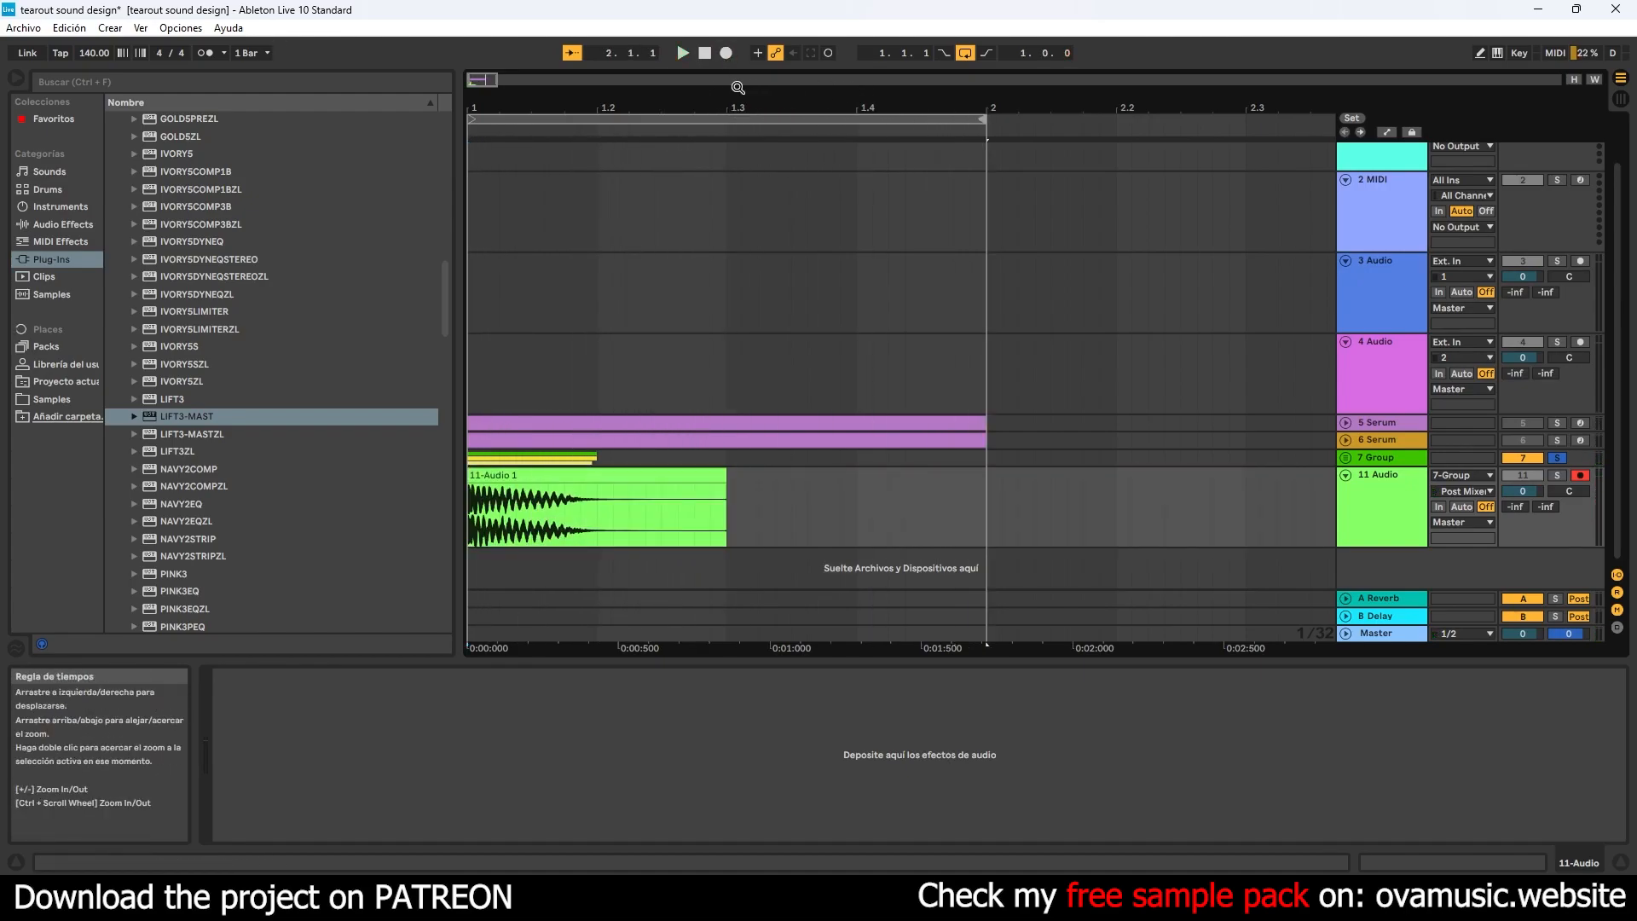
left_click(728, 54)
left_click(707, 55)
left_click(1580, 475)
left_click(1559, 475)
- Delete the recorded clip's tail beyond beat 1.2 and give the remaining one-beat clip a fade-out
left_click_drag(758, 489, 596, 477)
key("Delete")
left_click(689, 475)
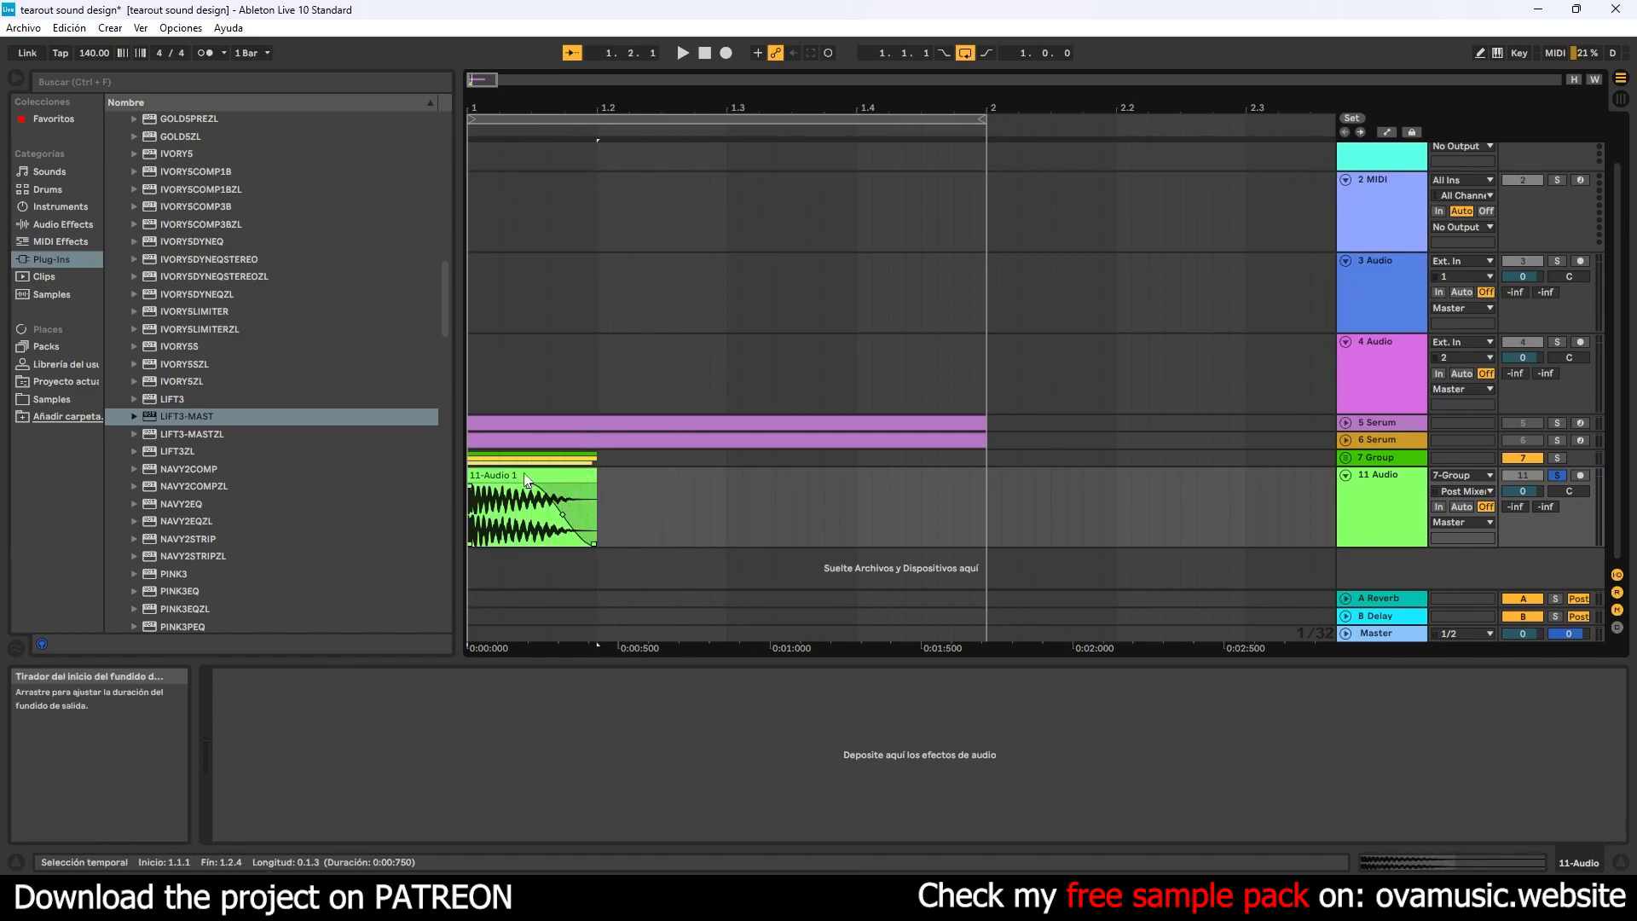
- Play the trimmed clip back and adjust the curve of its fade-out
left_click(704, 53)
scroll(548, 434, "down", 5)
key("space")
key("space")
mouse_move(519, 513)
left_mouse_down()
mouse_move(470, 513)
mouse_move(518, 501)
left_mouse_up()
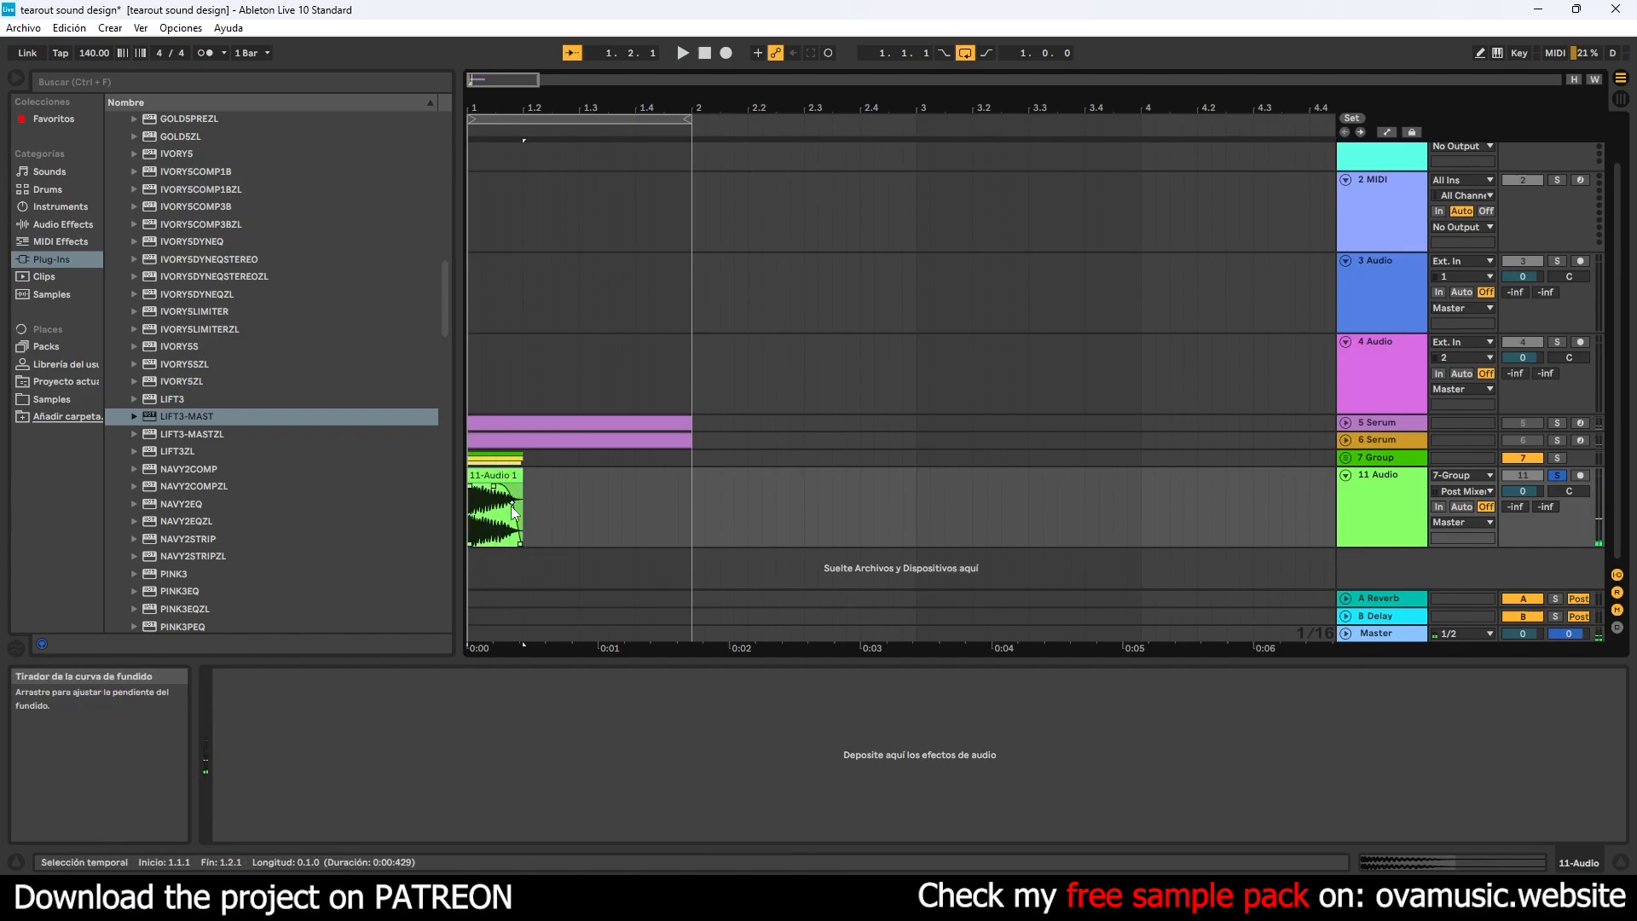
- Duplicate the one-beat clip to fill the bar, using two half-beat copies on the third beat, and play the pattern
left_click(499, 475)
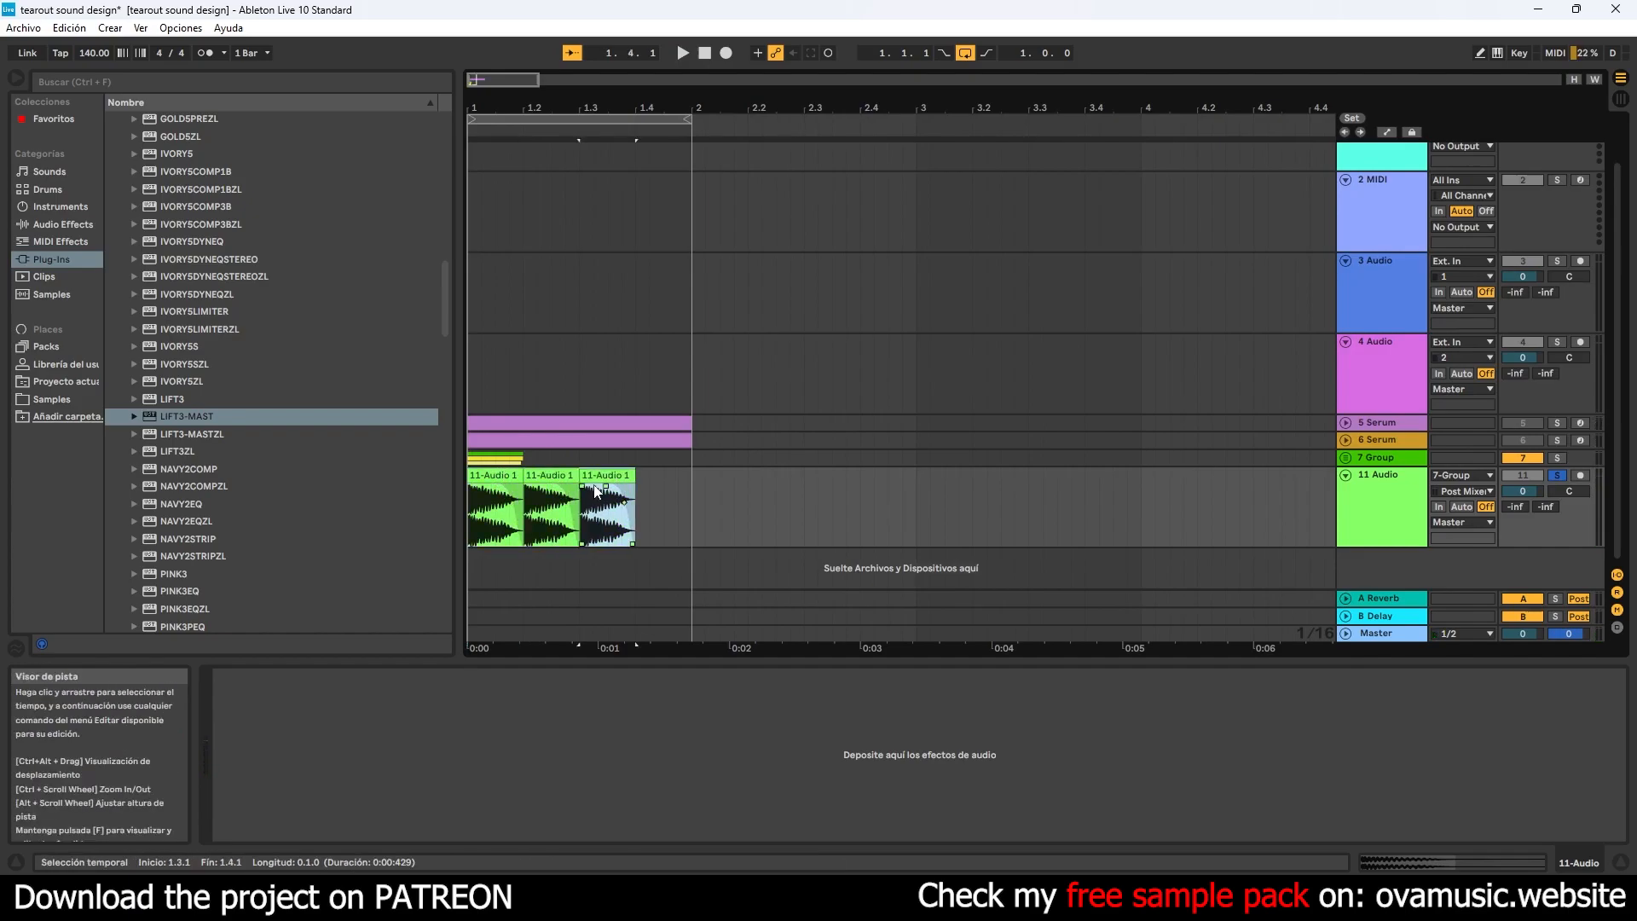
key("ctrl+d")
mouse_move(614, 479)
left_mouse_down()
mouse_move(597, 476)
mouse_move(625, 478)
left_mouse_up()
left_click(707, 56)
key("space")
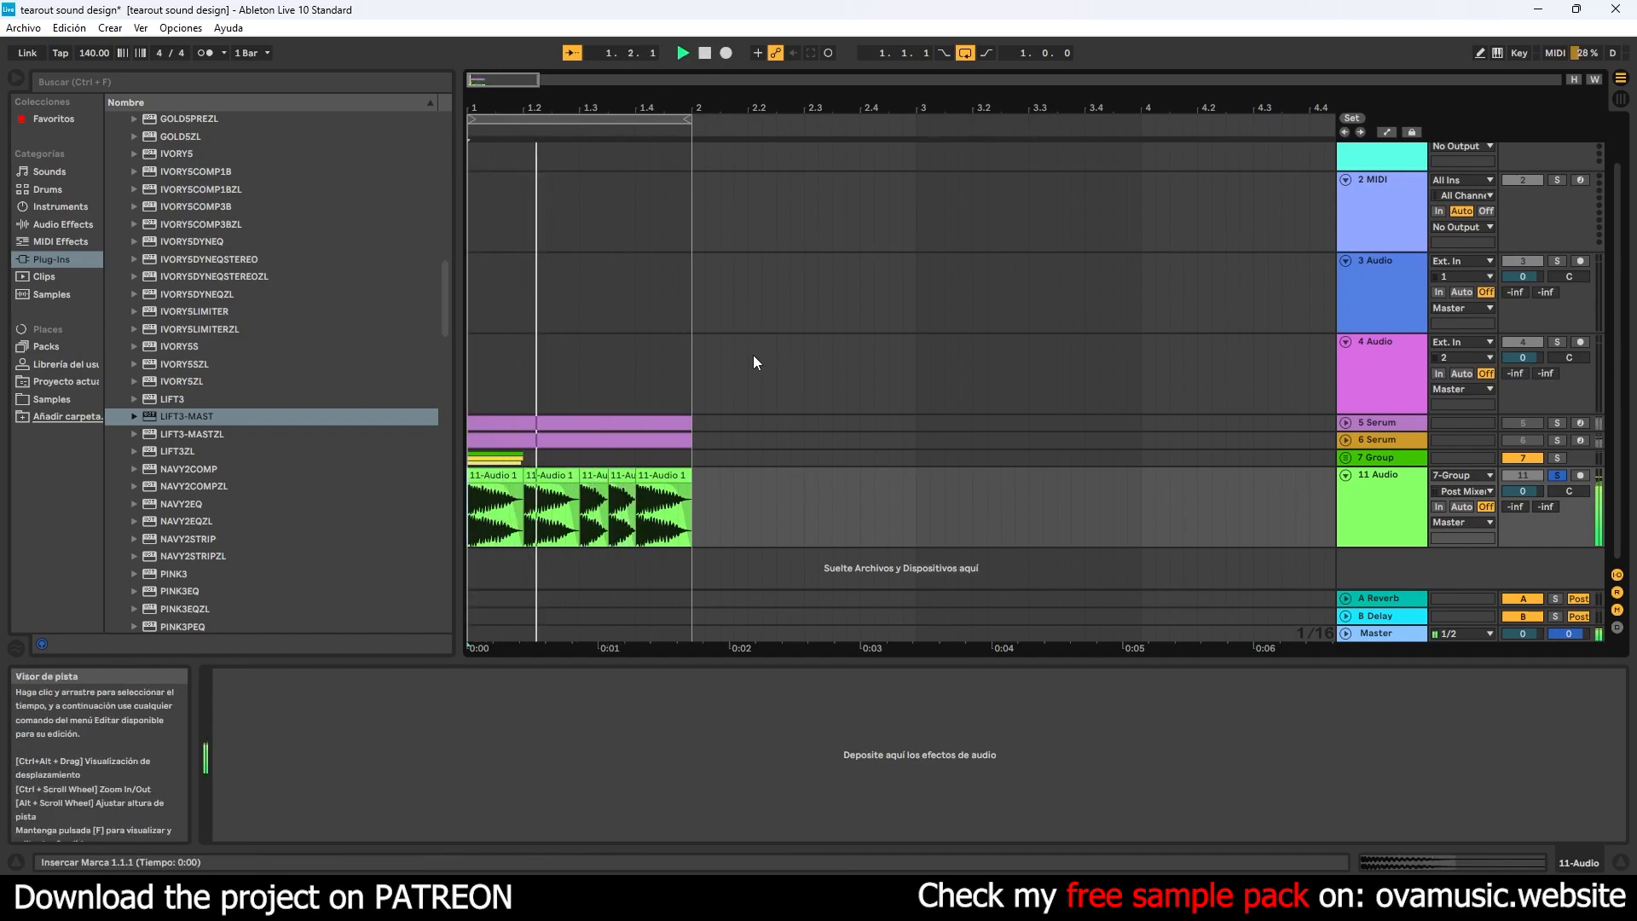
- Transpose the half-beat clip at 1.3 up 1 st, return to the track's device view, and replay the pattern
double_click(625, 506)
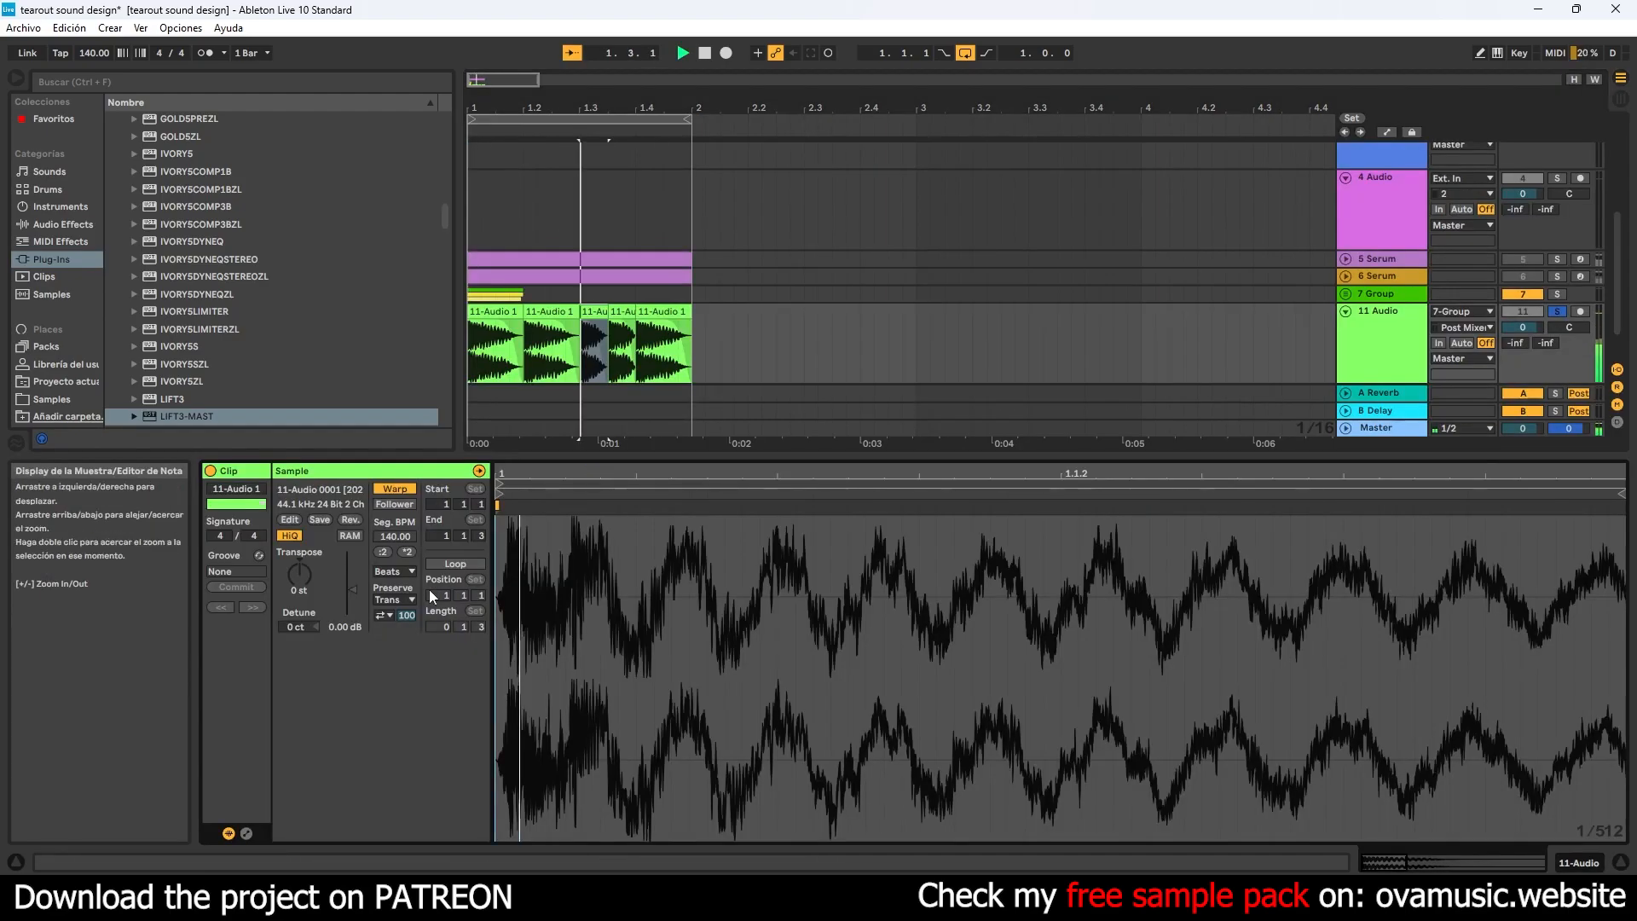
left_click_drag(306, 572, 305, 564)
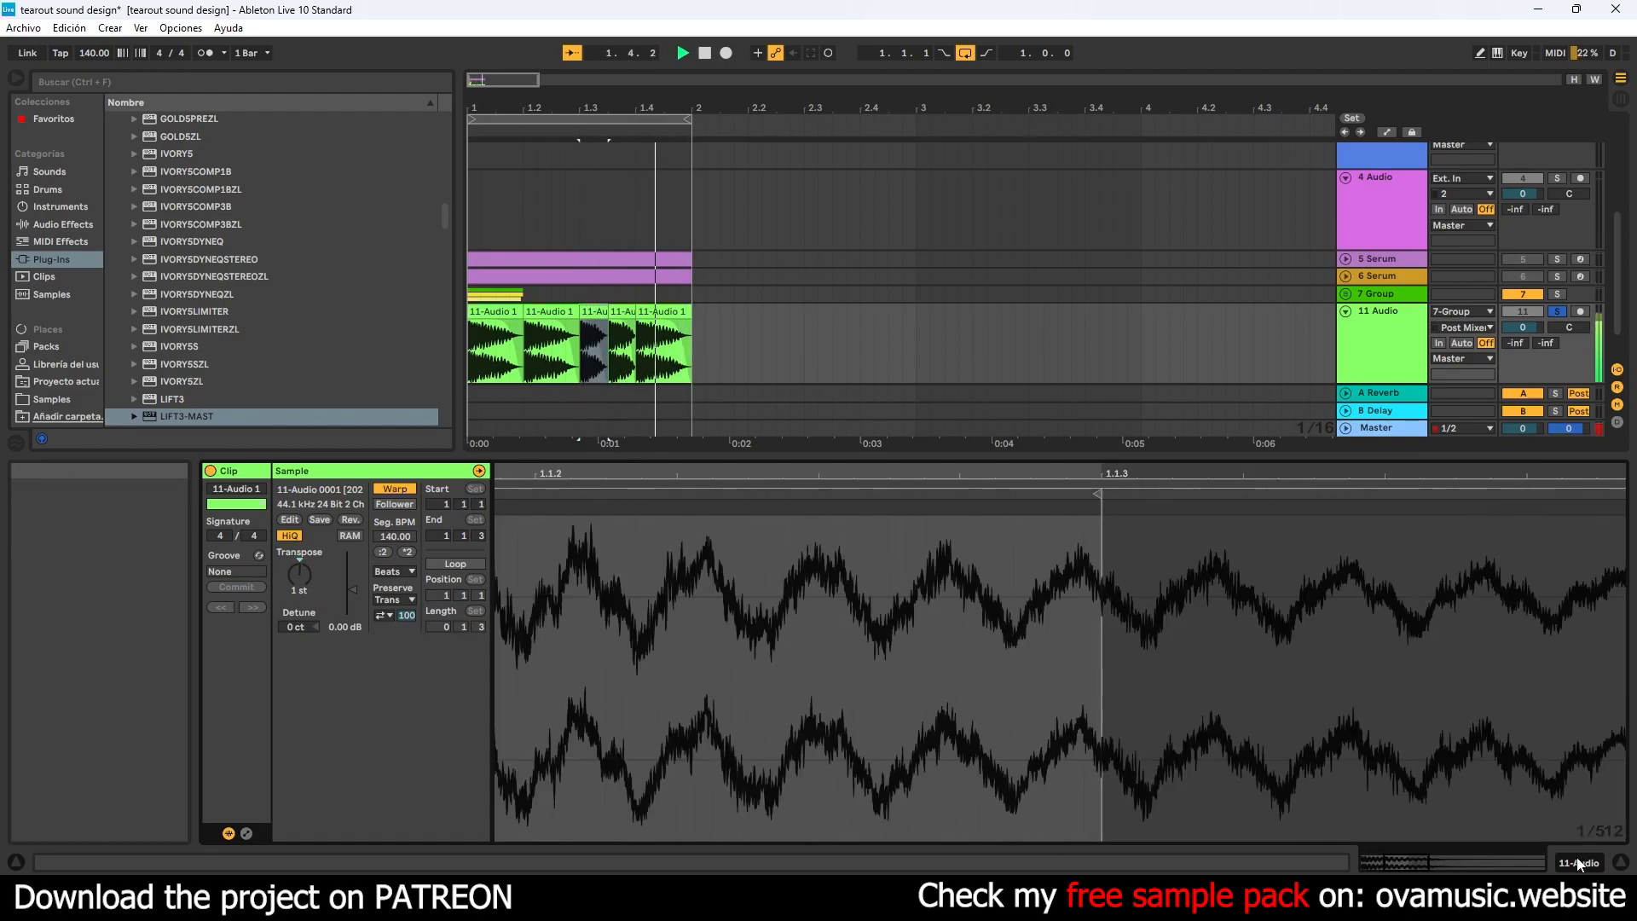
left_click(1580, 863)
left_click(705, 53)
left_click(706, 53)
key("space")
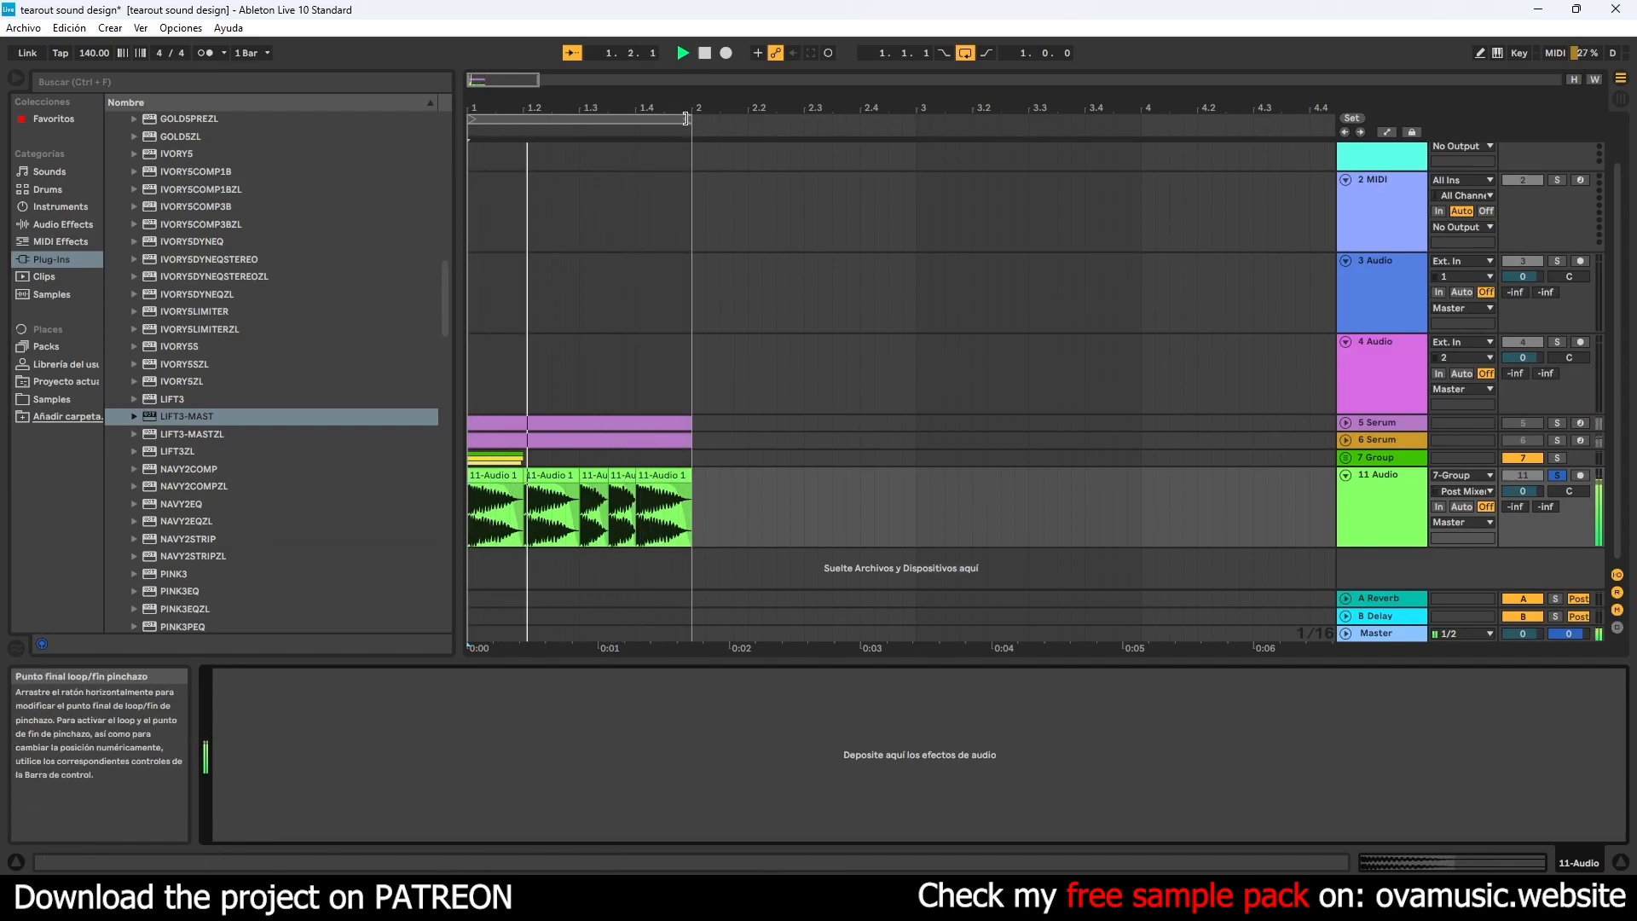
- Remove the half-beat clips, end the second clip at 1.2.4, and place one-beat copies at 1.2.4 and 1.3.4
left_click(629, 488)
key("Delete")
left_click(602, 486)
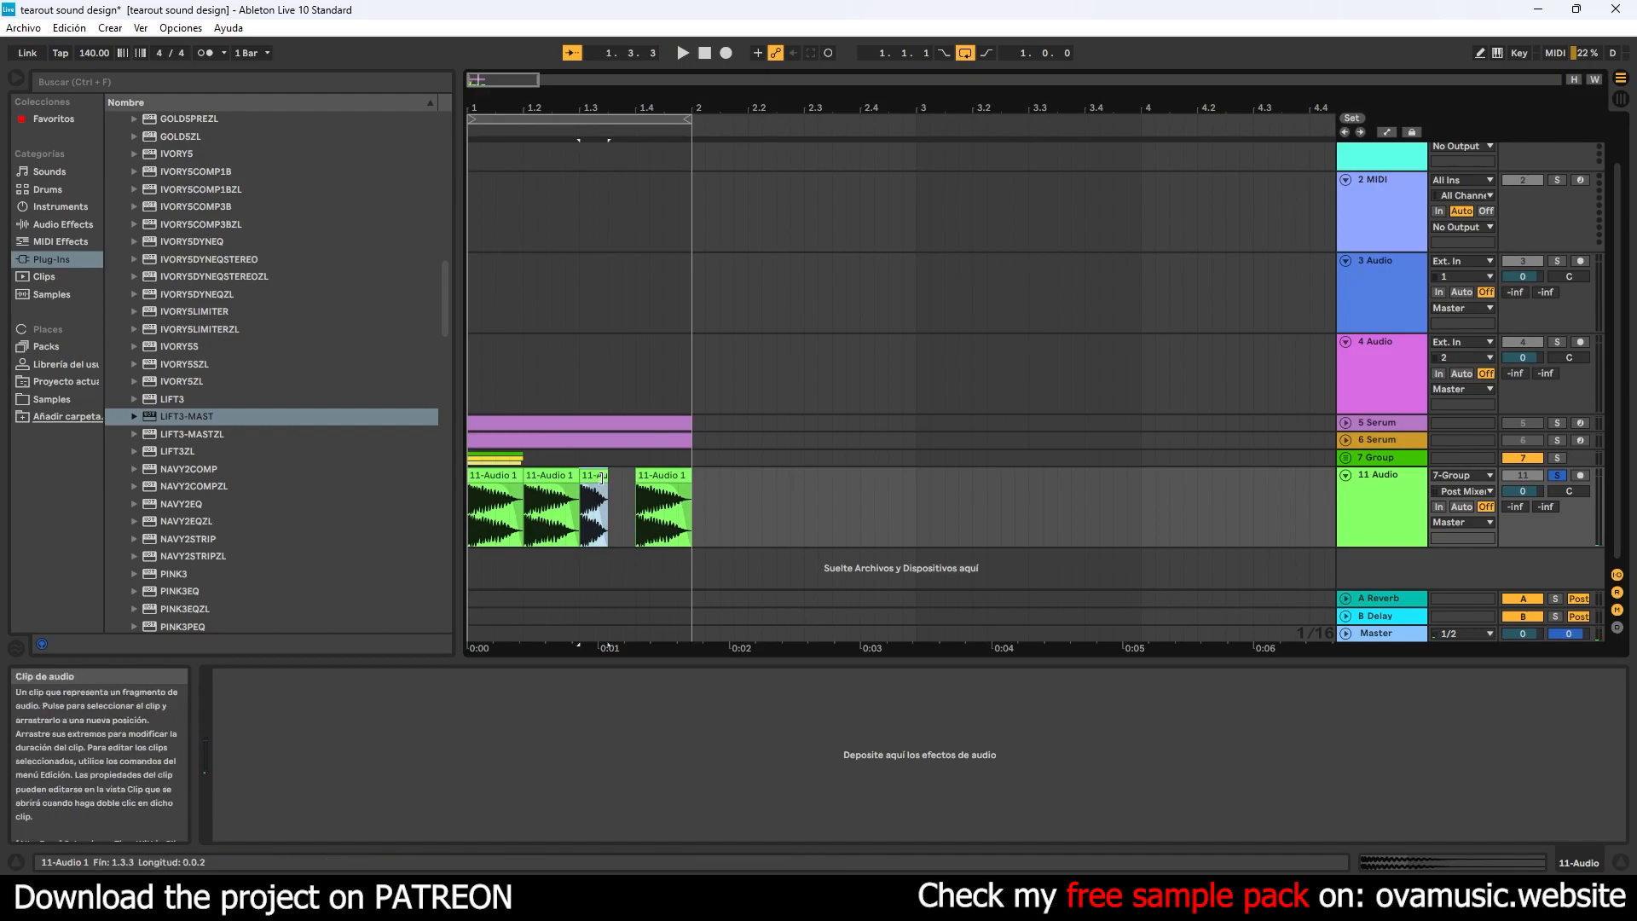
mouse_move(627, 479)
left_mouse_down()
mouse_move(600, 479)
mouse_move(644, 476)
left_mouse_up()
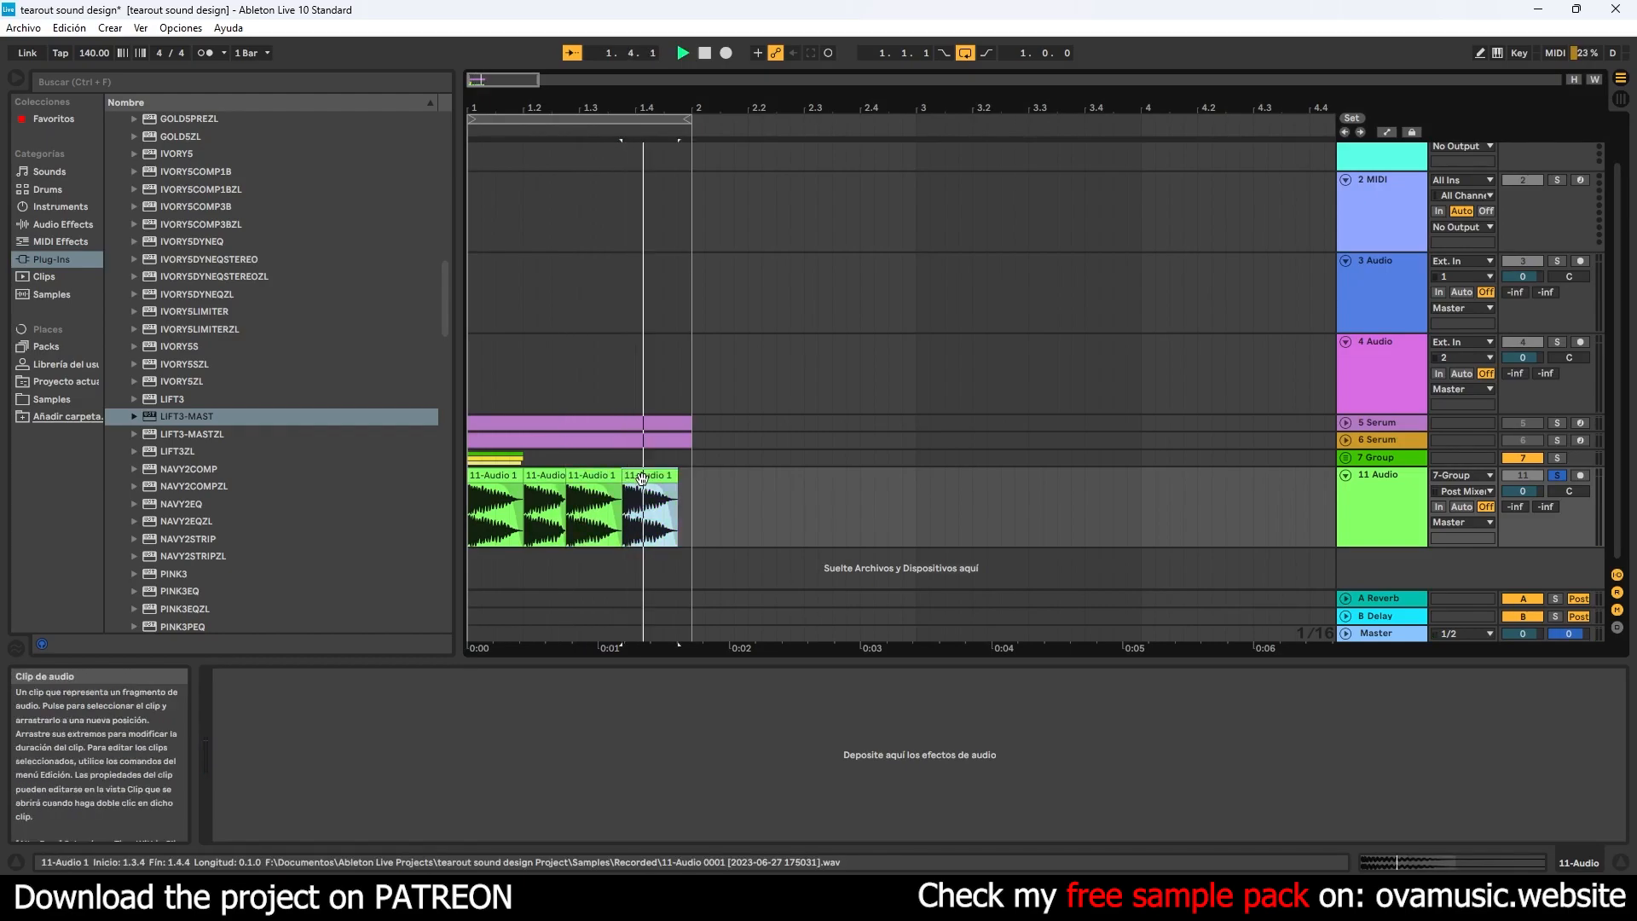
- Shorten the fourth clip to end at 1.4.3, add a half-beat copy up to bar 2, and play the pattern
left_click_drag(631, 106, 632, 145)
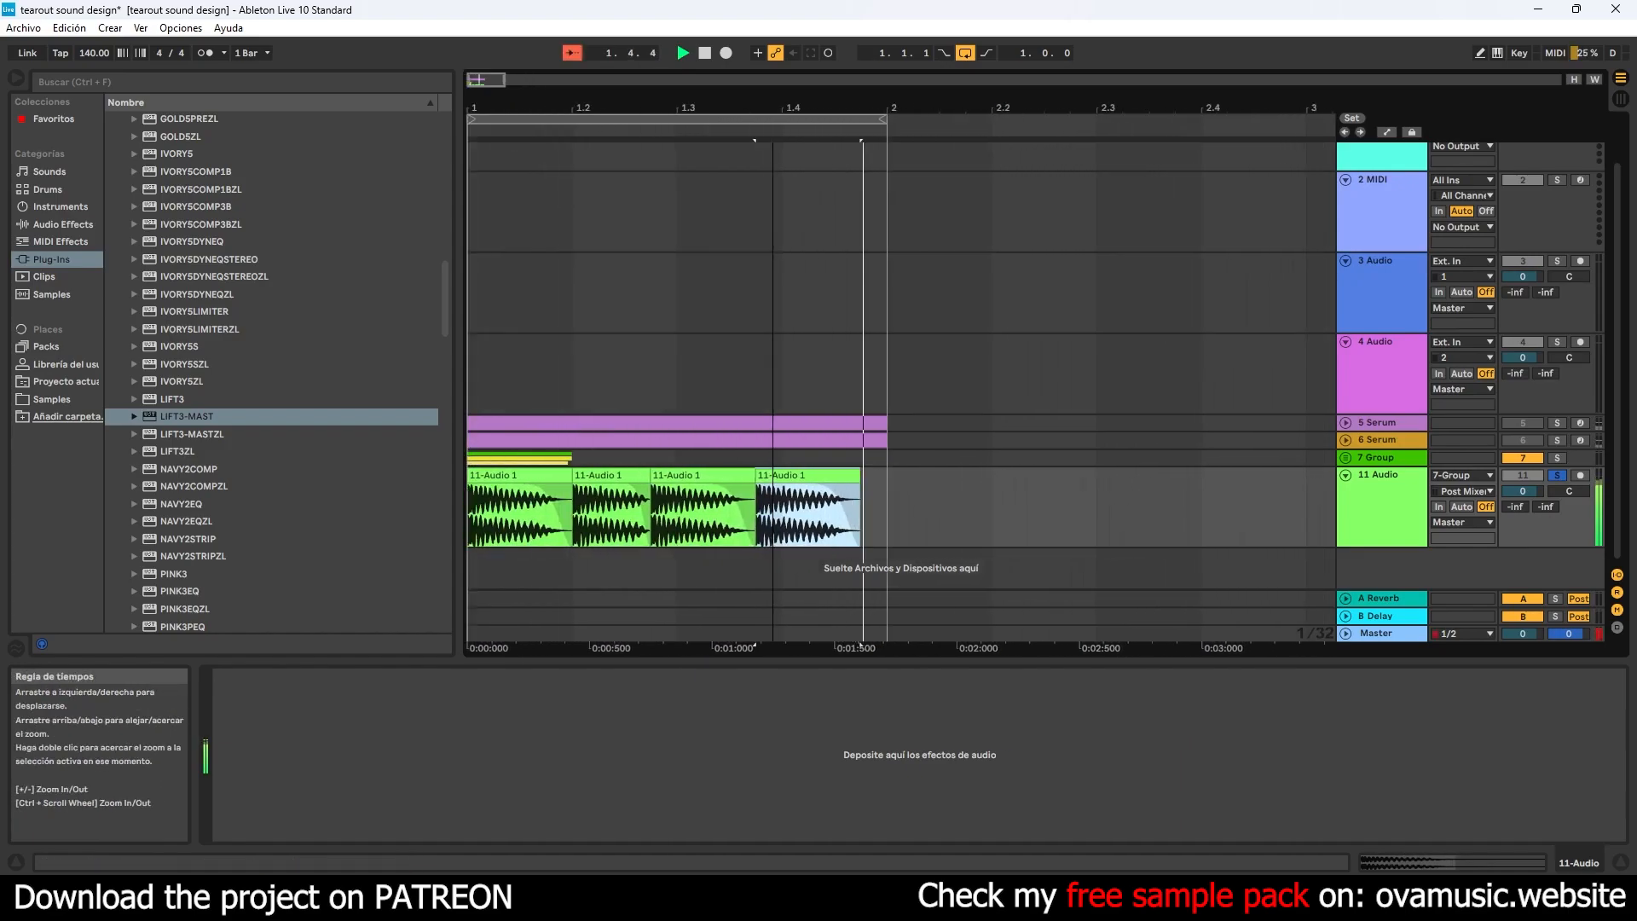
left_click_drag(850, 475, 888, 475)
key("ctrl+d")
key("space")
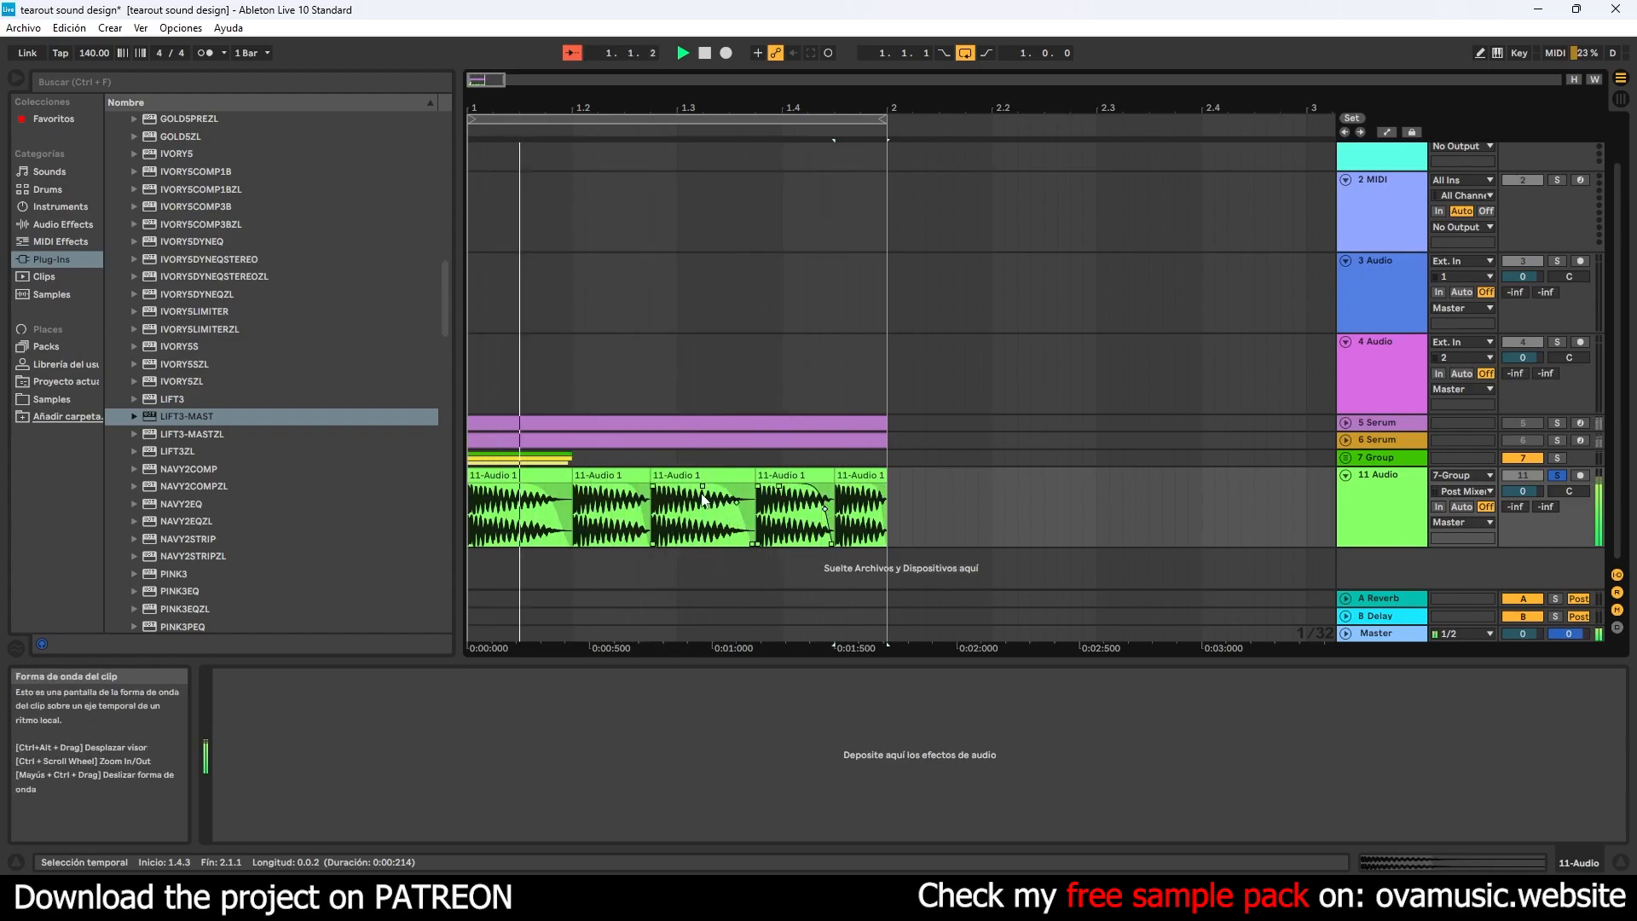
- Shorten the second clip, move the third clip directly against it, and place half-beat copies at 1.4.1 and 1.4.3
left_click_drag(693, 497, 681, 497)
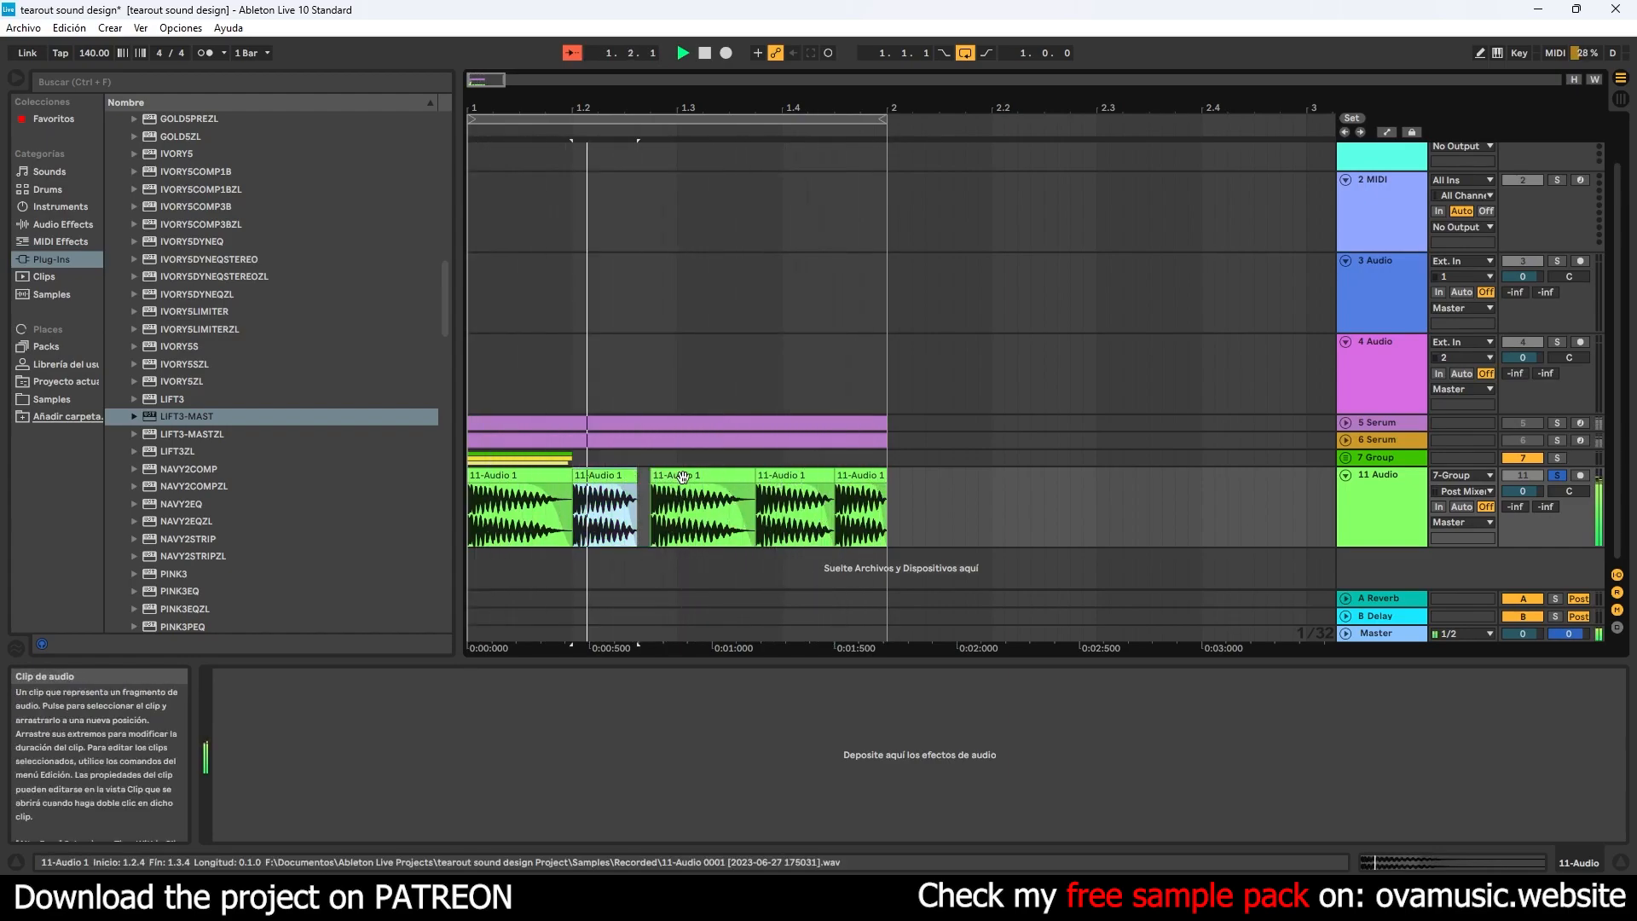
mouse_move(793, 503)
left_mouse_down()
mouse_move(840, 477)
mouse_move(782, 484)
mouse_move(805, 484)
left_mouse_up()
key("space")
key("ctrl+d")
key("space")
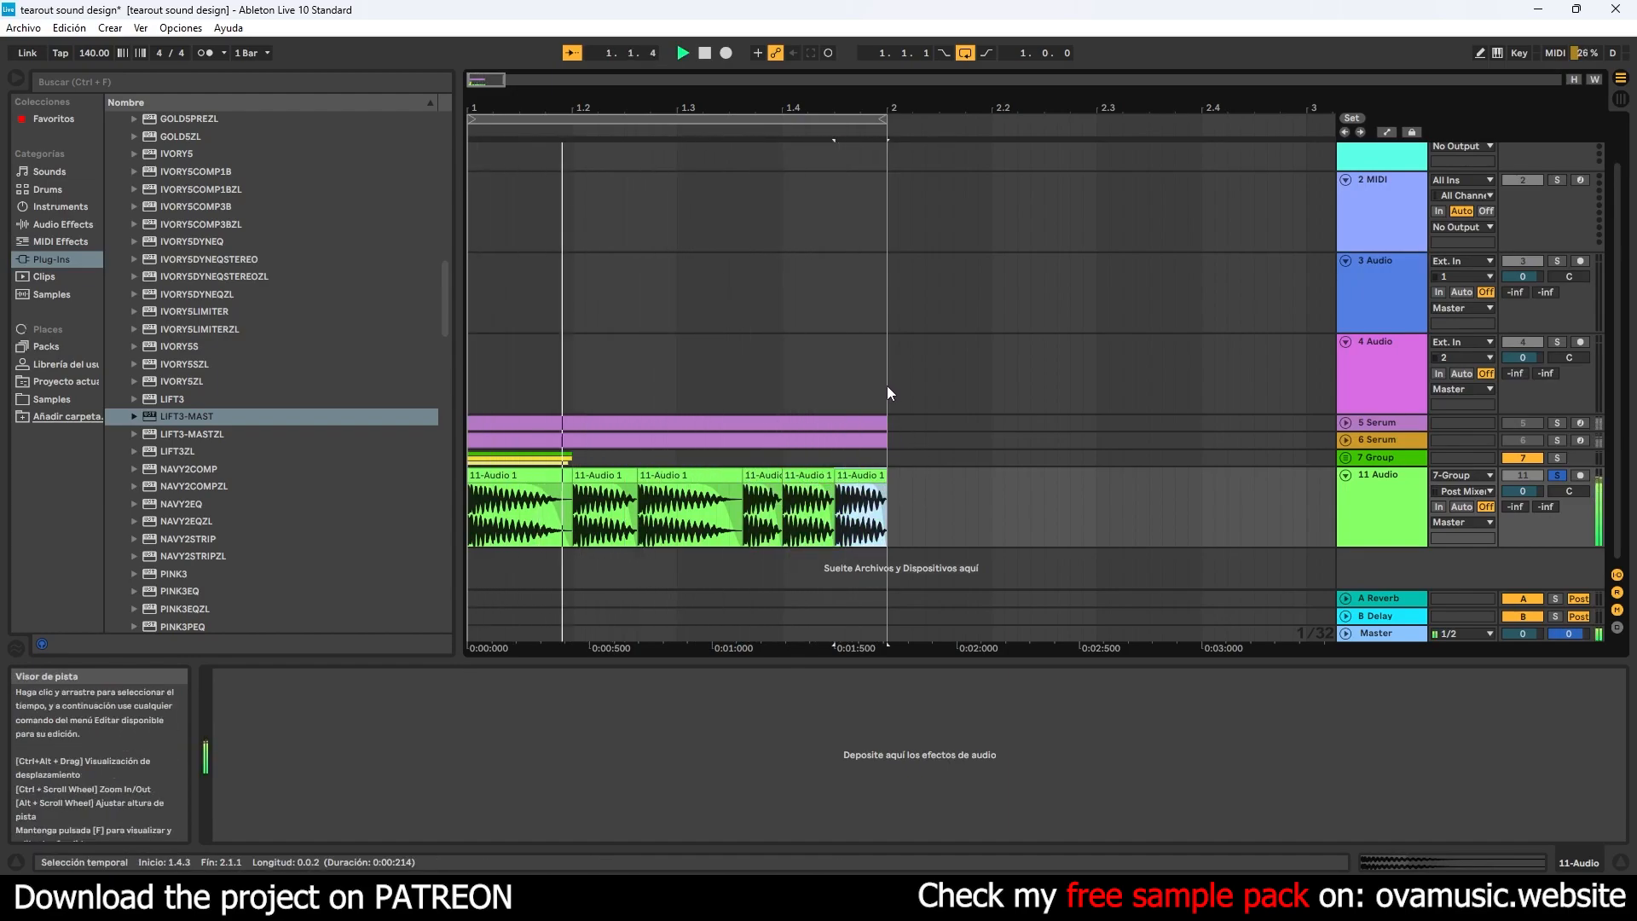
- Fill the span from 1.3.2 to 1.4.1 with one longer clip copy and adjust the second clip's fade-out curve
left_click(732, 480)
left_click_drag(737, 481, 782, 475)
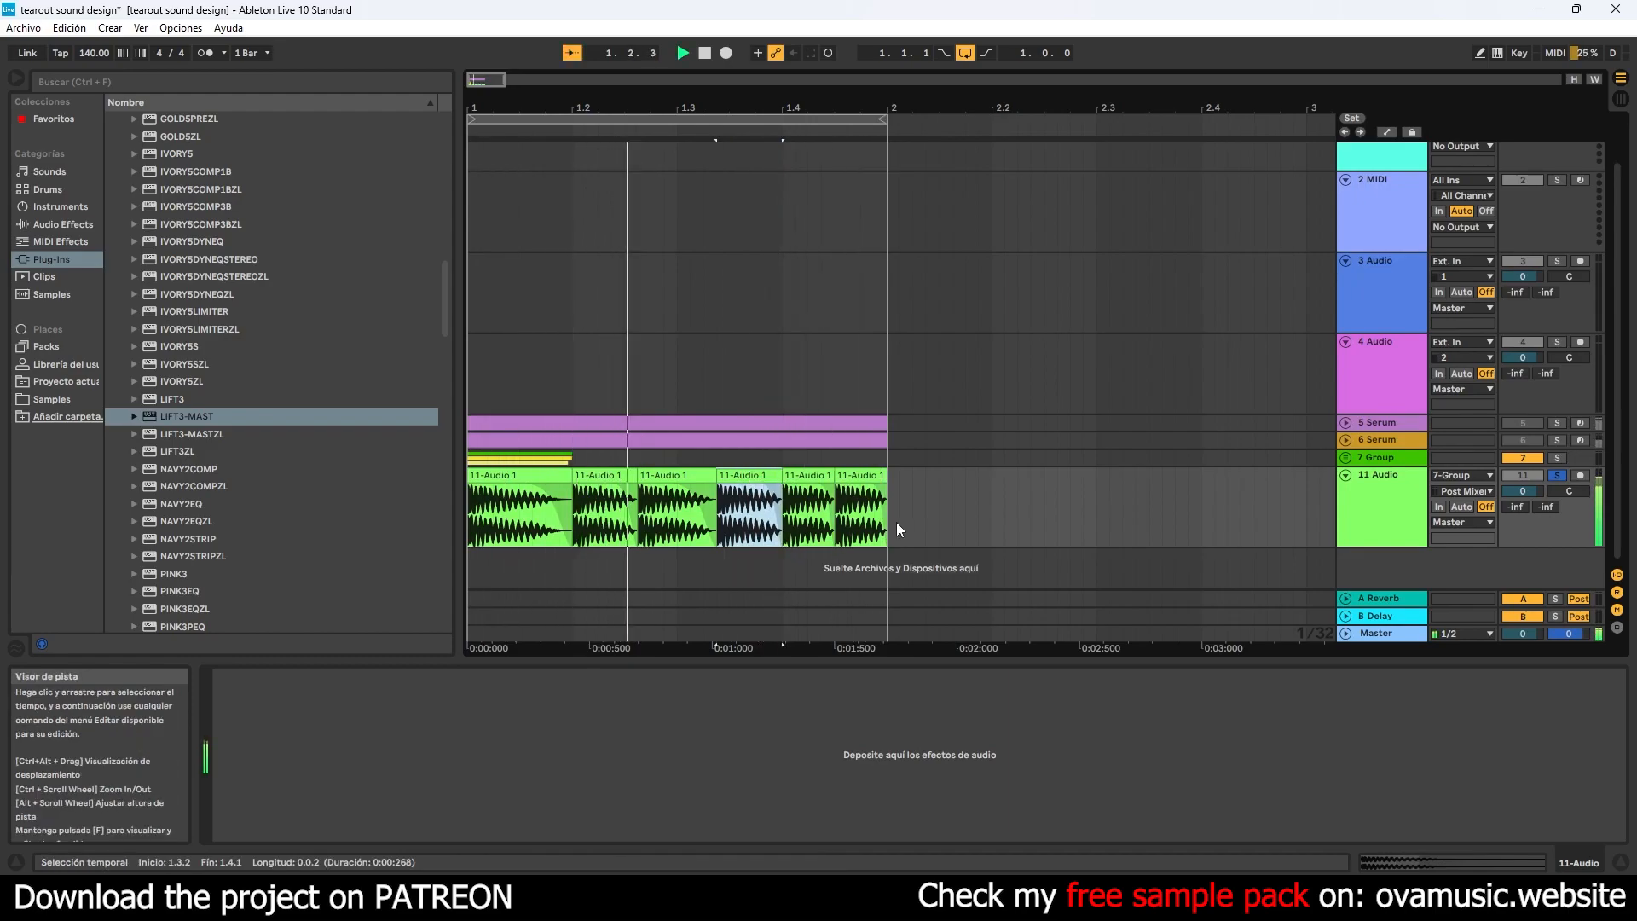
left_click_drag(625, 504, 623, 502)
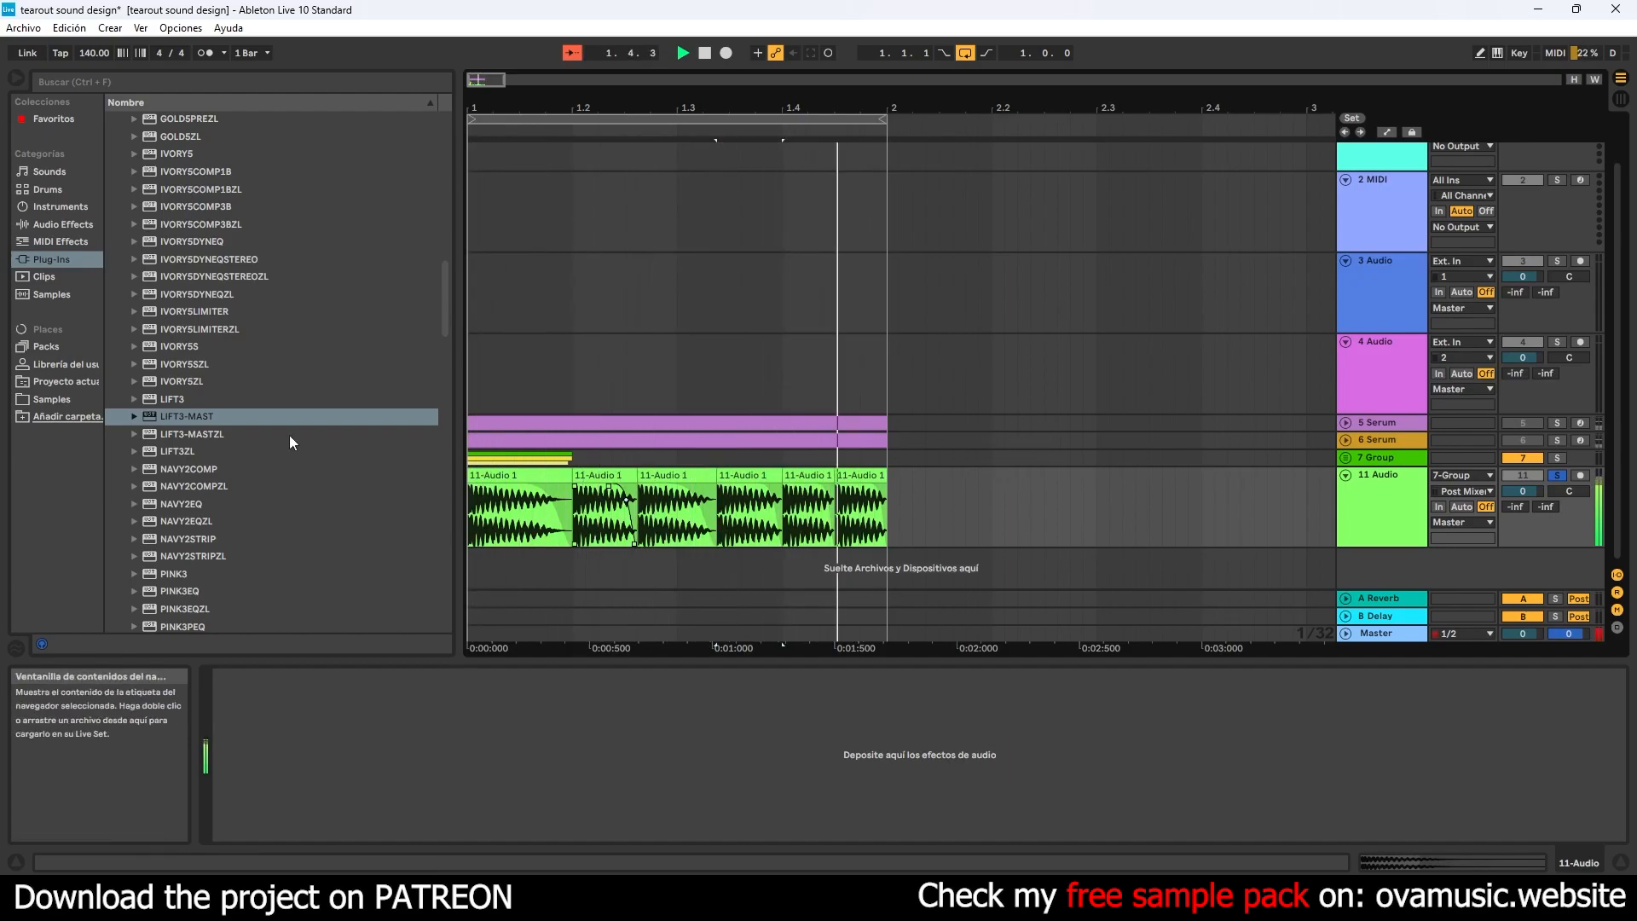
- Replay the rearranged clip pattern from the start of the bar and save the Live set
left_click(705, 53)
key("space")
left_click(23, 27)
left_click(56, 182)
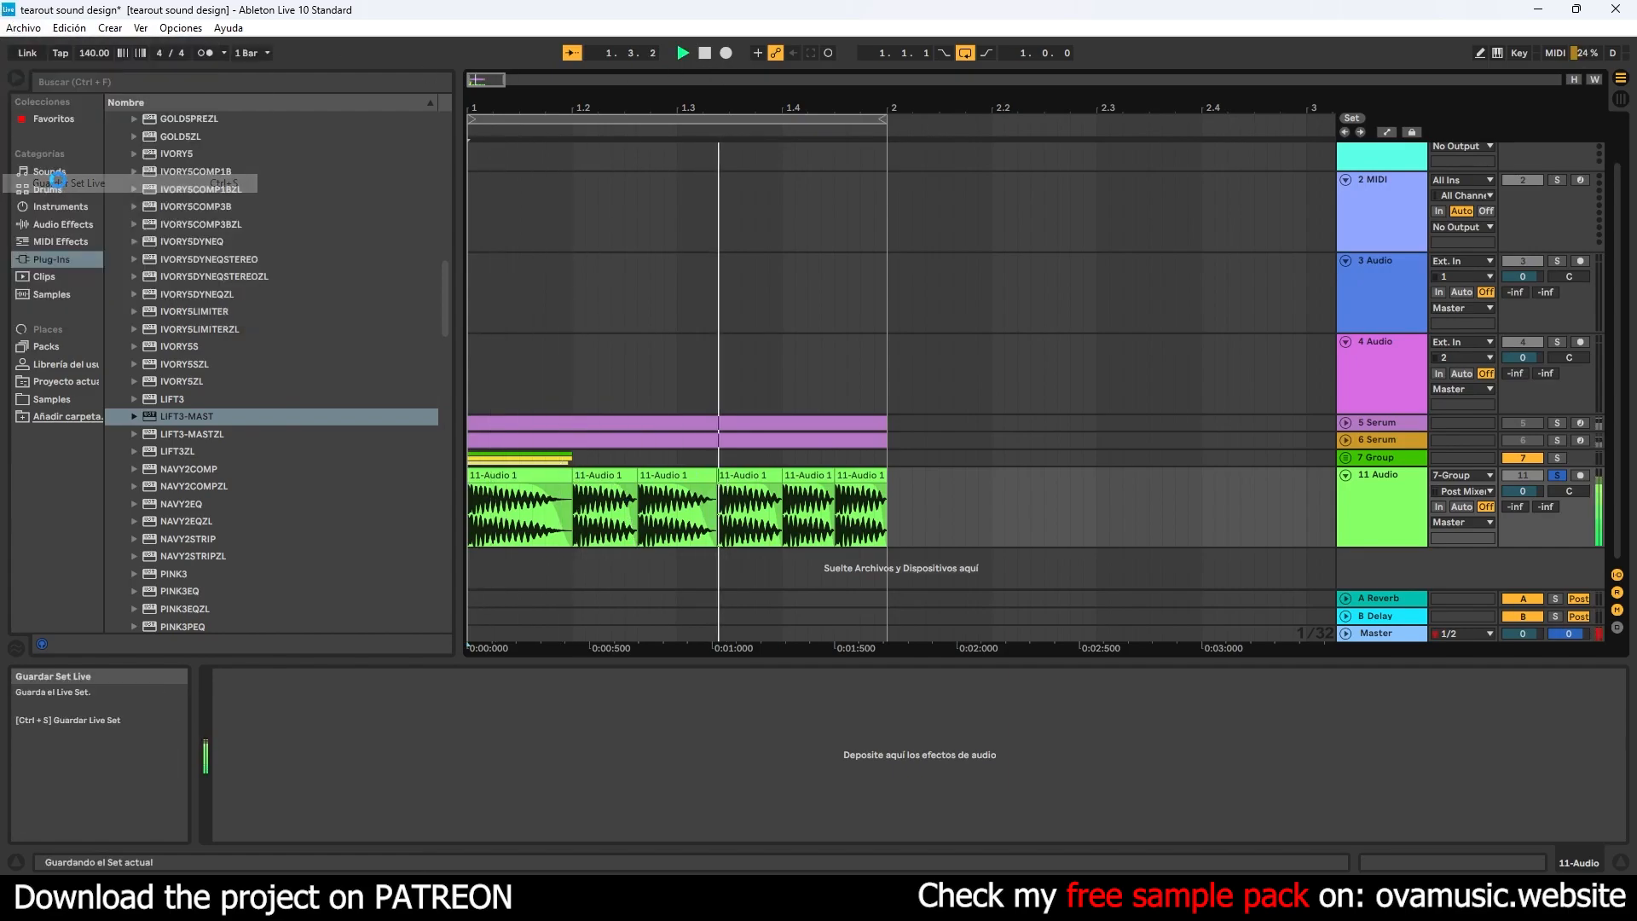
- Audition ASFTSPV2_140Bpm_Drum_Loop_01.wav from the Atomic Sounds - Free Tearout Sample Pack Vol. 2 samples folder and place it on a new track at bar 1
left_click(53, 382)
left_click(48, 393)
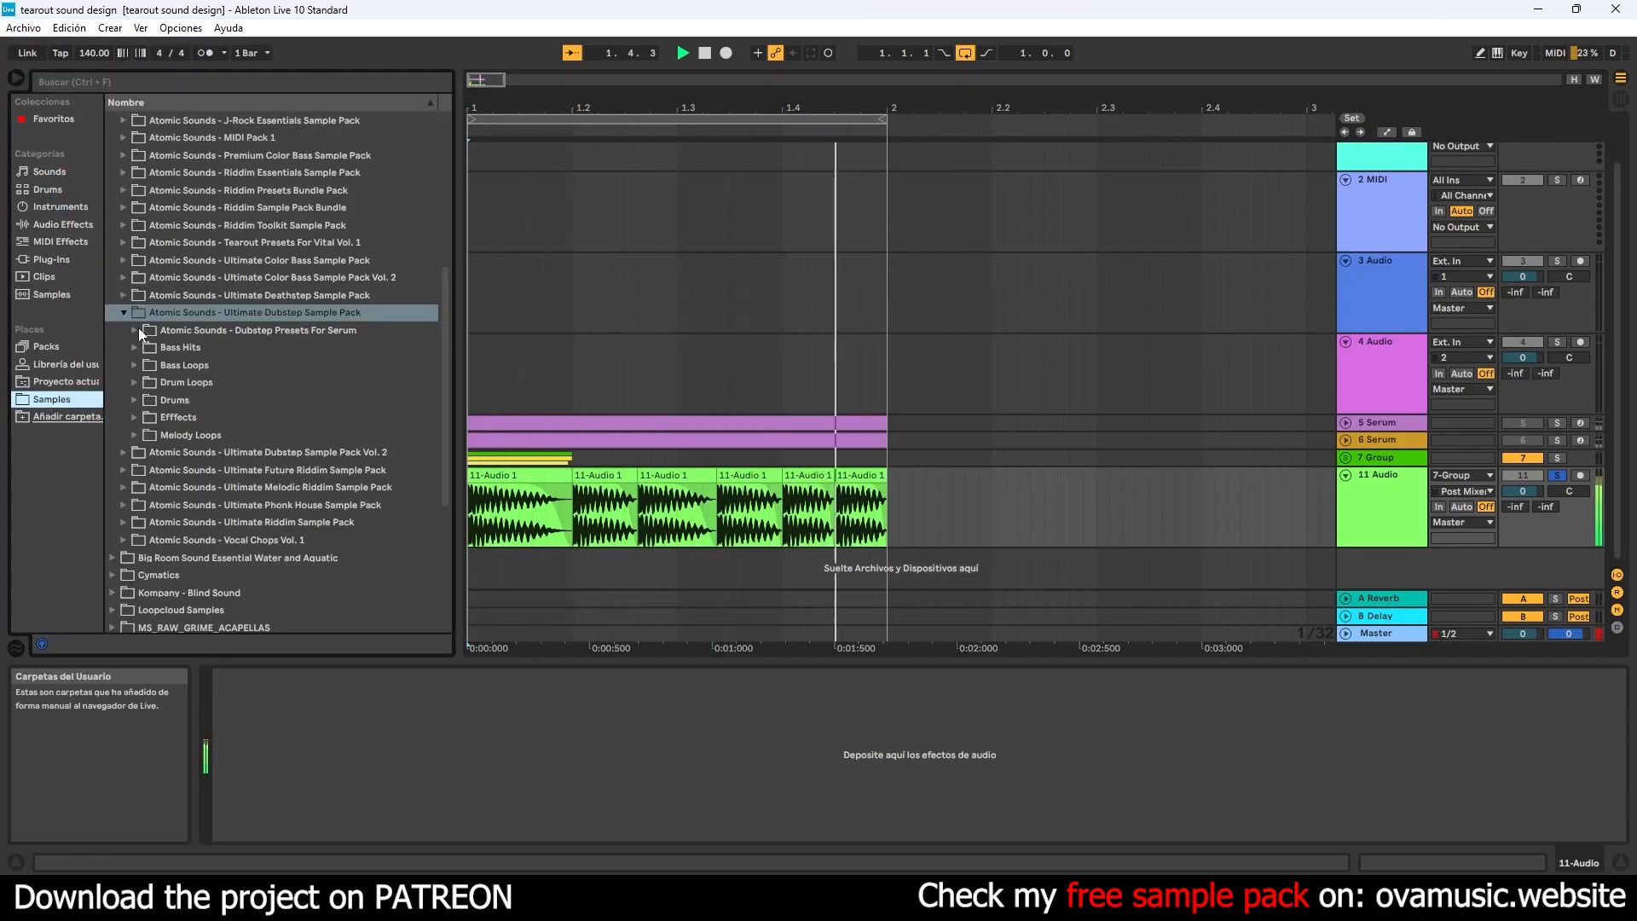
left_click(121, 314)
scroll(198, 291, "up", 2)
scroll(197, 291, "up", 5)
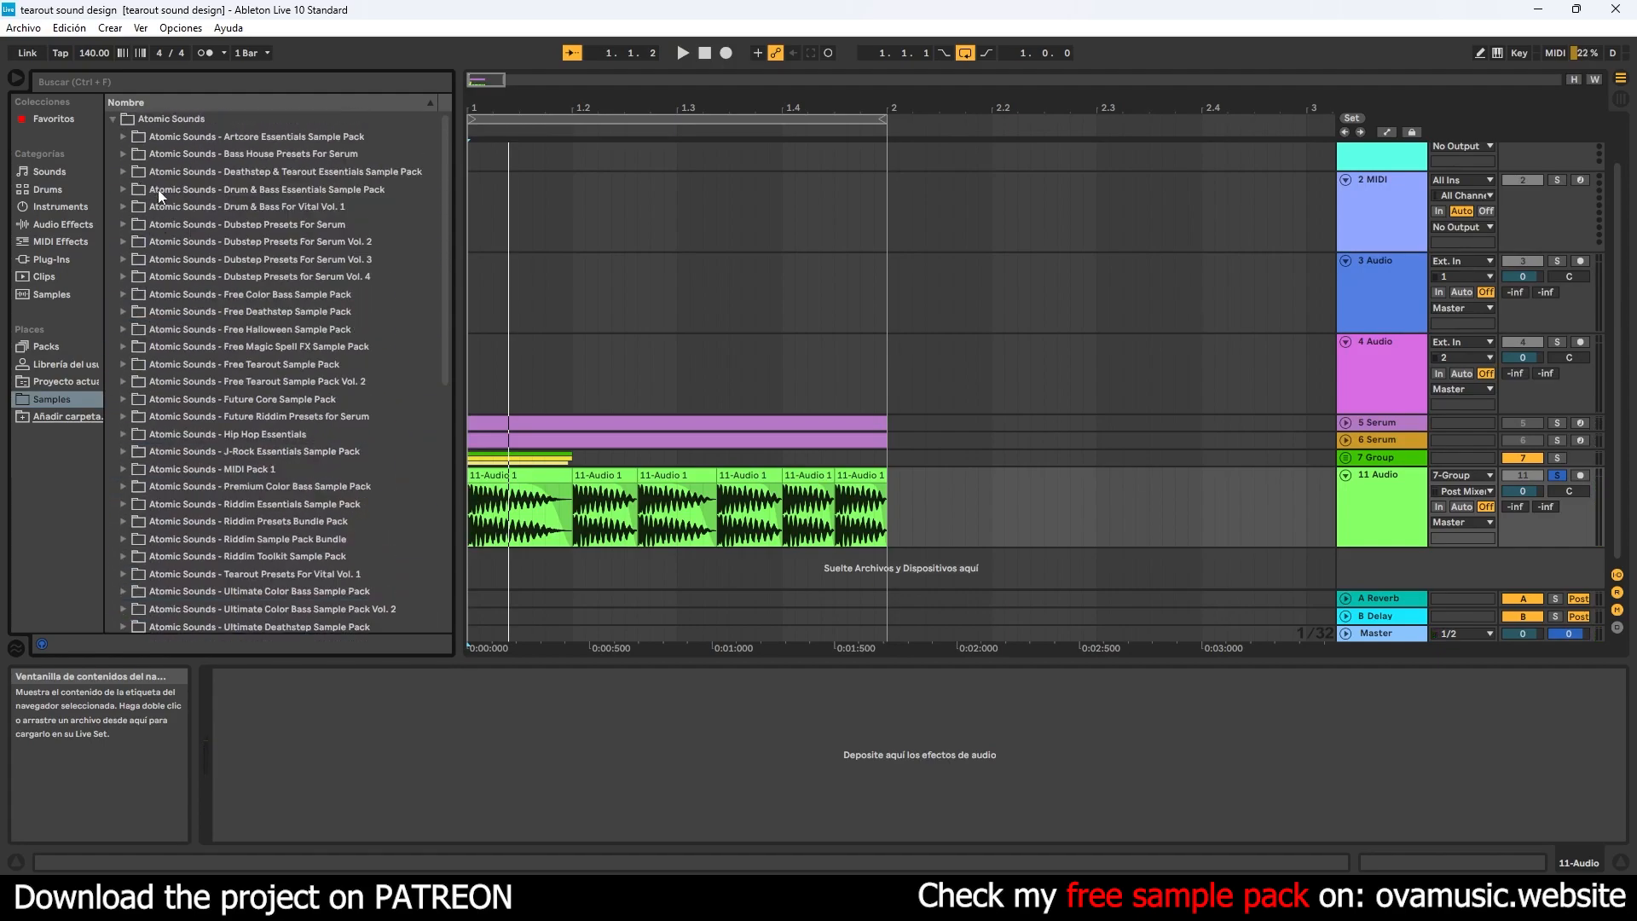
scroll(153, 288, "down", 1)
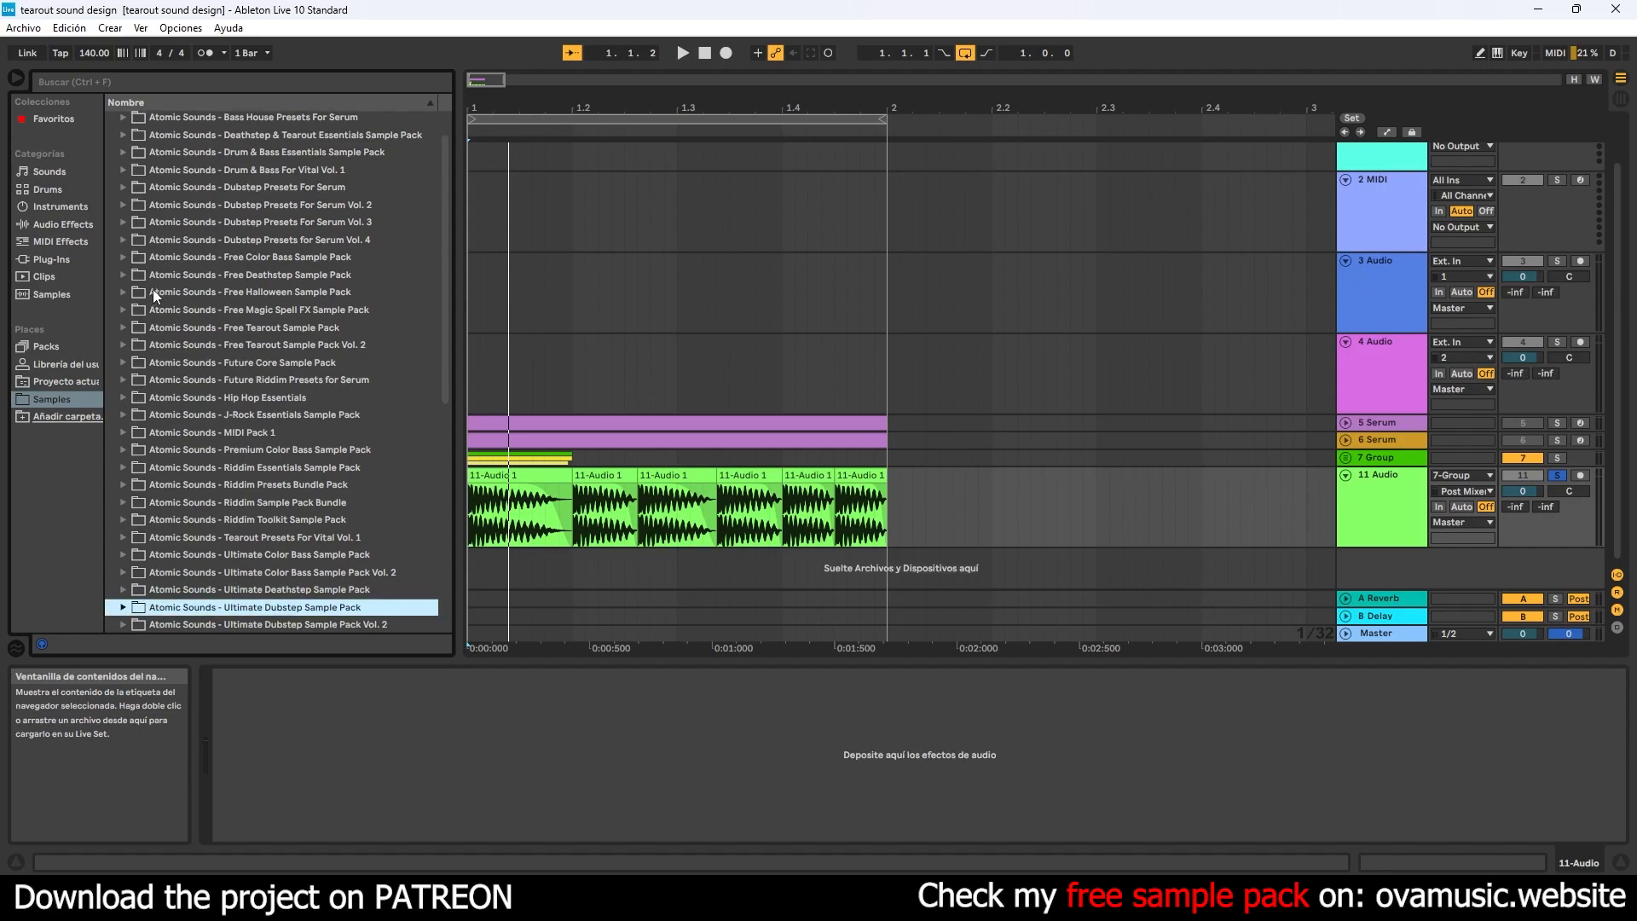
double_click(162, 344)
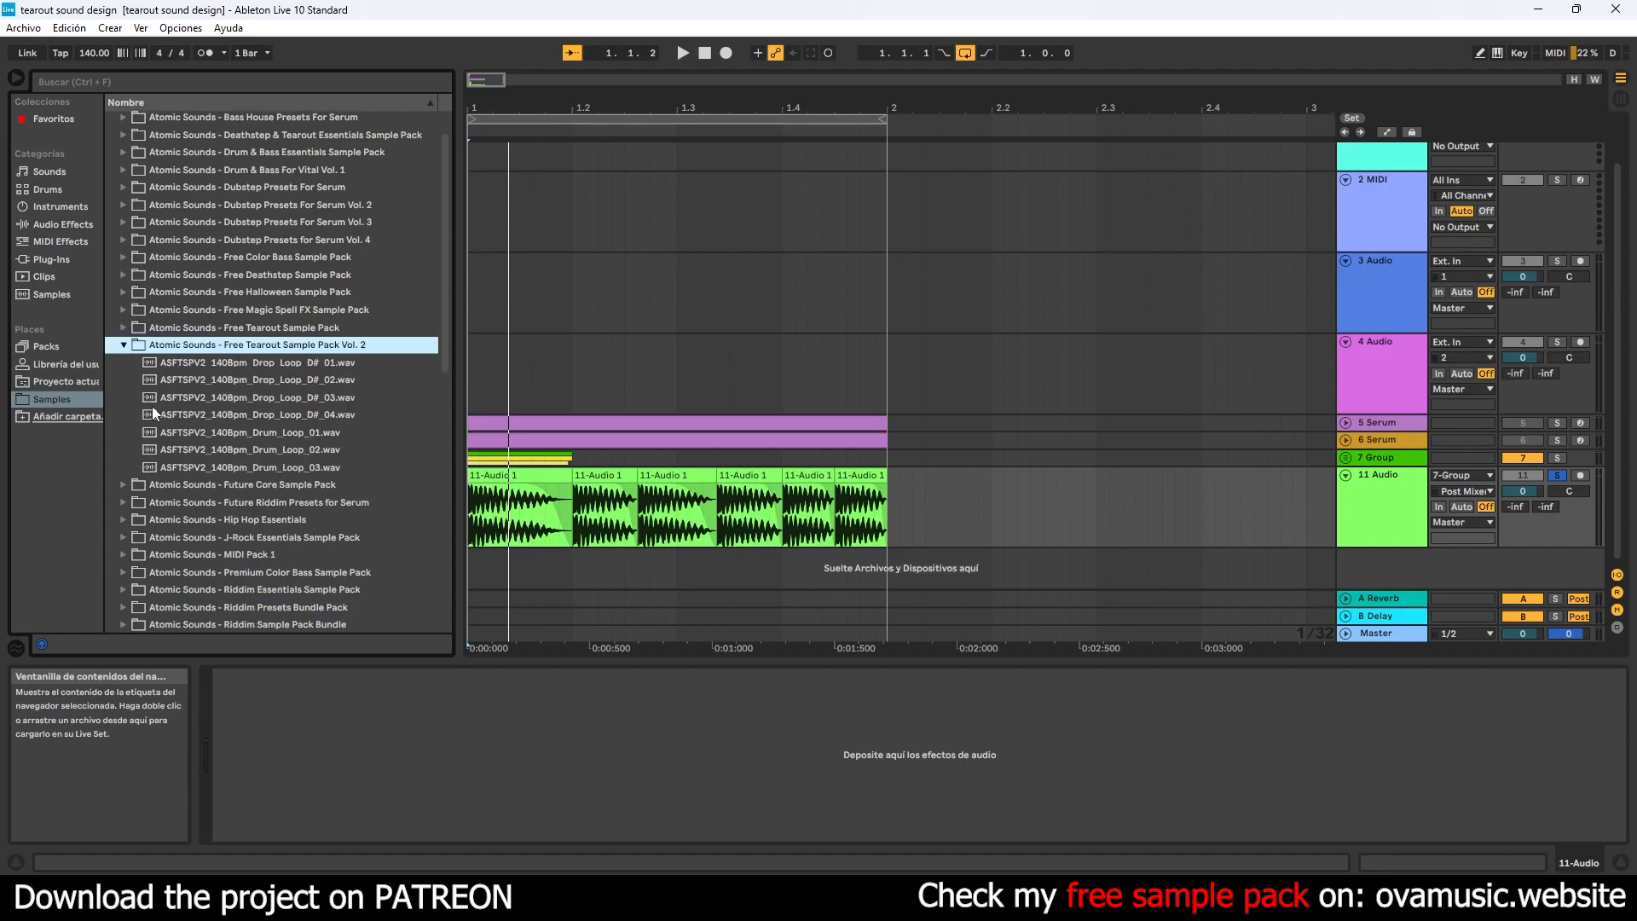
left_click(191, 433)
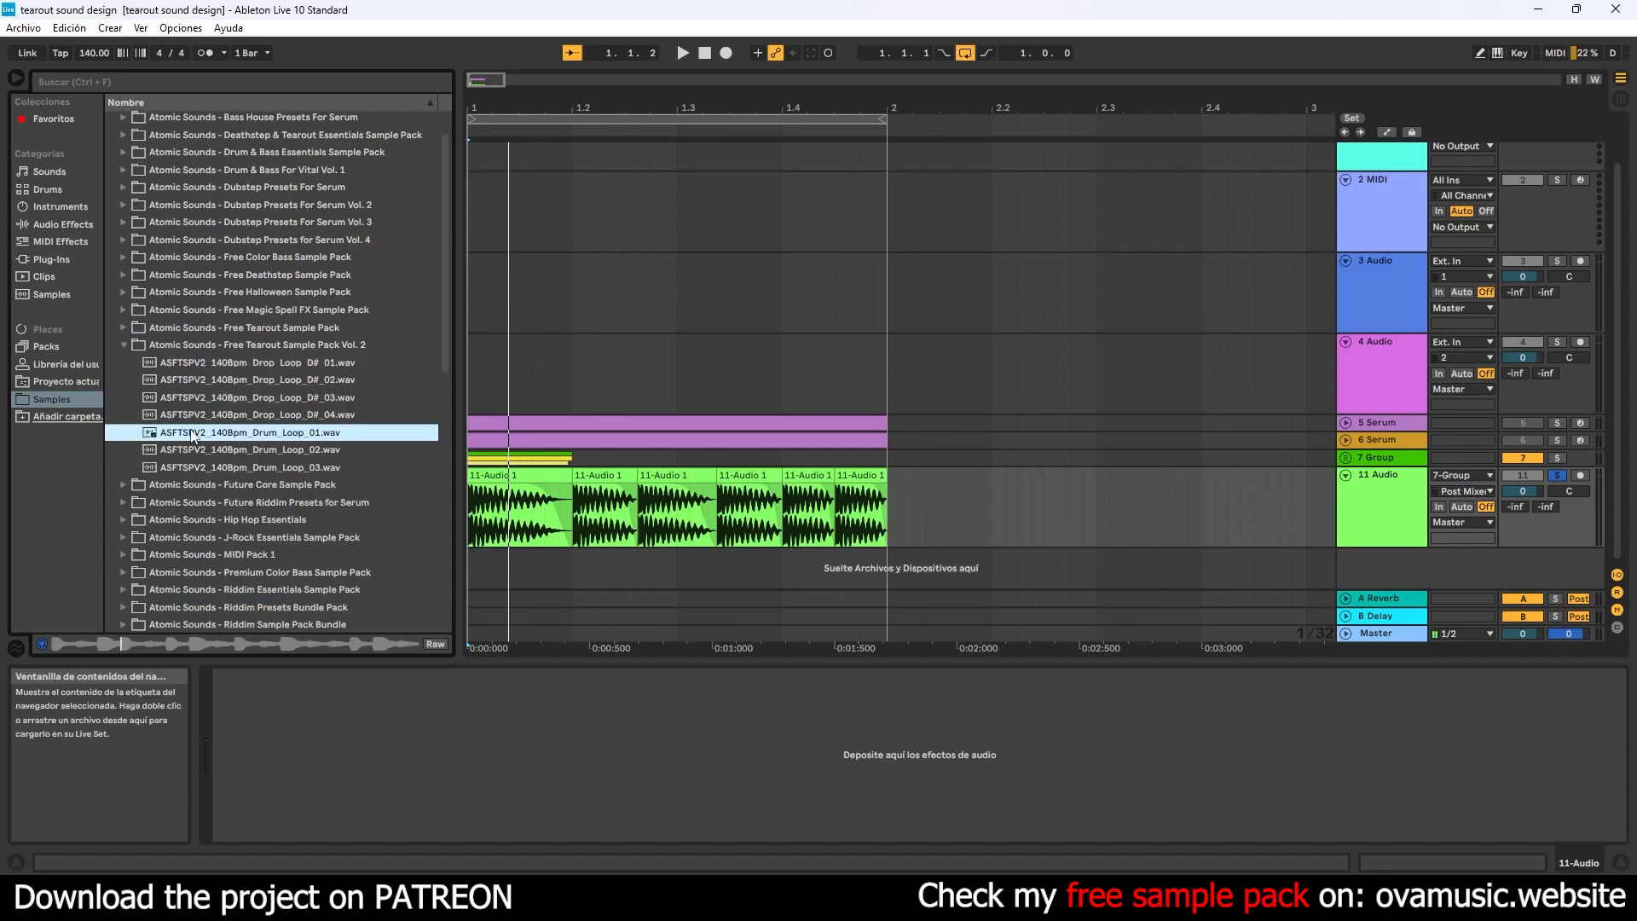
left_click_drag(268, 438, 473, 566)
- Duplicate the one-bar bass pattern three times to fill four bars and extend the playback loop to the start of bar 5
left_click_drag(818, 116, 412, 479)
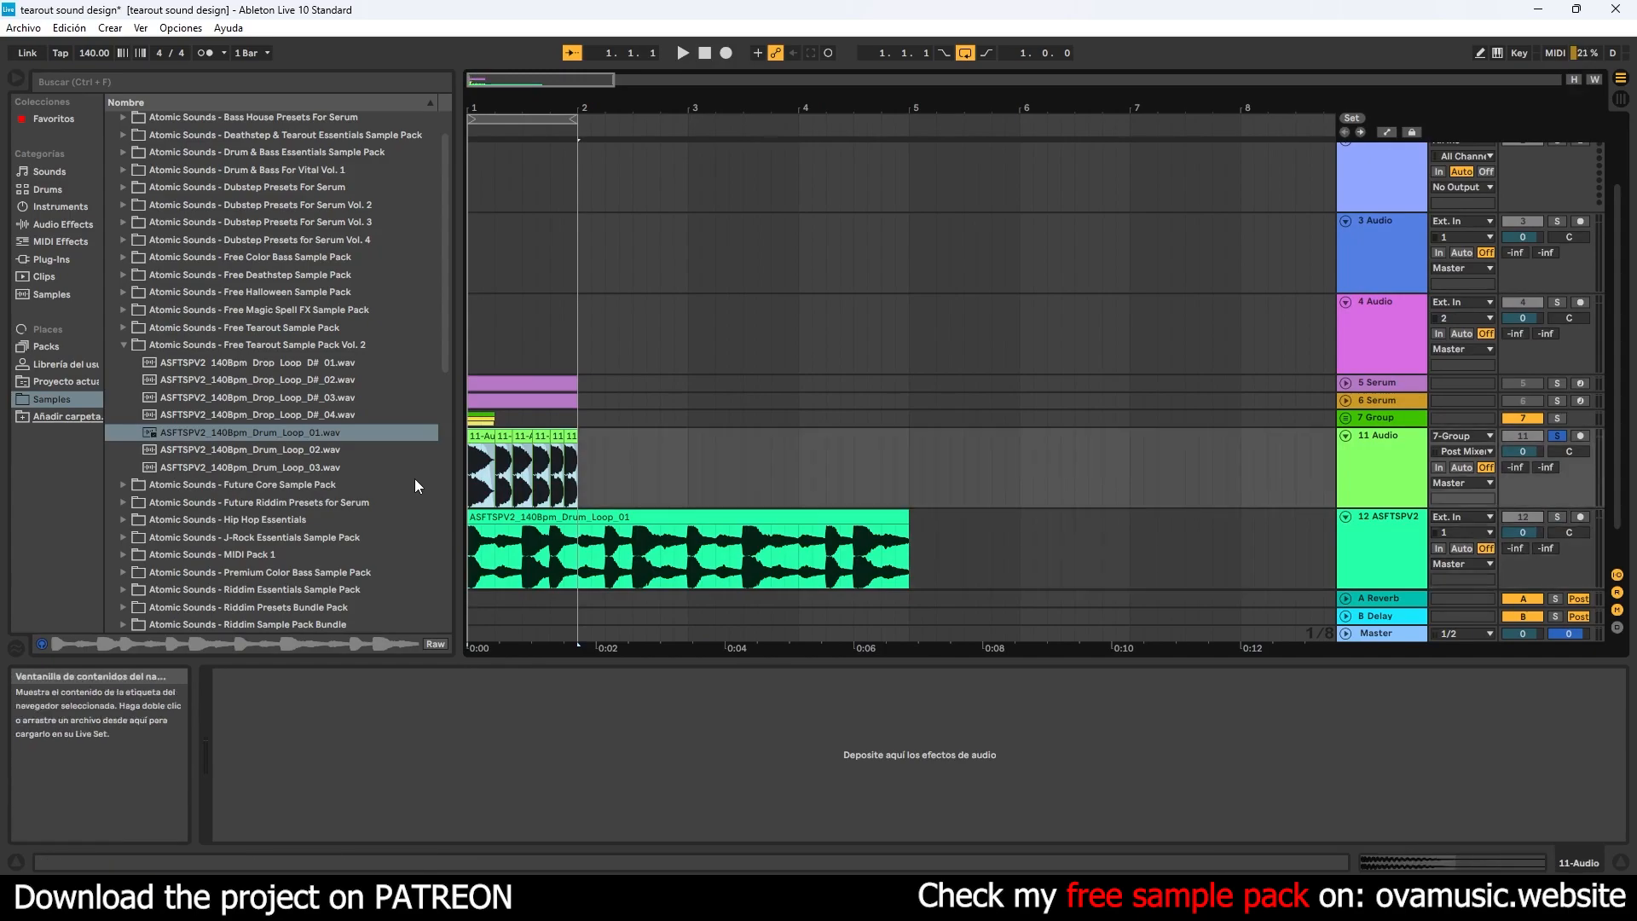
key("ctrl+d")
key("ctrl+d")
key("ctrl+d")
left_click(682, 52)
left_click_drag(574, 121, 909, 121)
- Solo the drum loop track alongside the bass and set the drums to -7.5 dB and the bass to -3.9 dB
mouse_move(1535, 532)
left_mouse_down()
mouse_move(1535, 580)
mouse_move(1524, 531)
left_mouse_up()
left_click(1556, 517)
left_click_drag(1524, 451, 1524, 454)
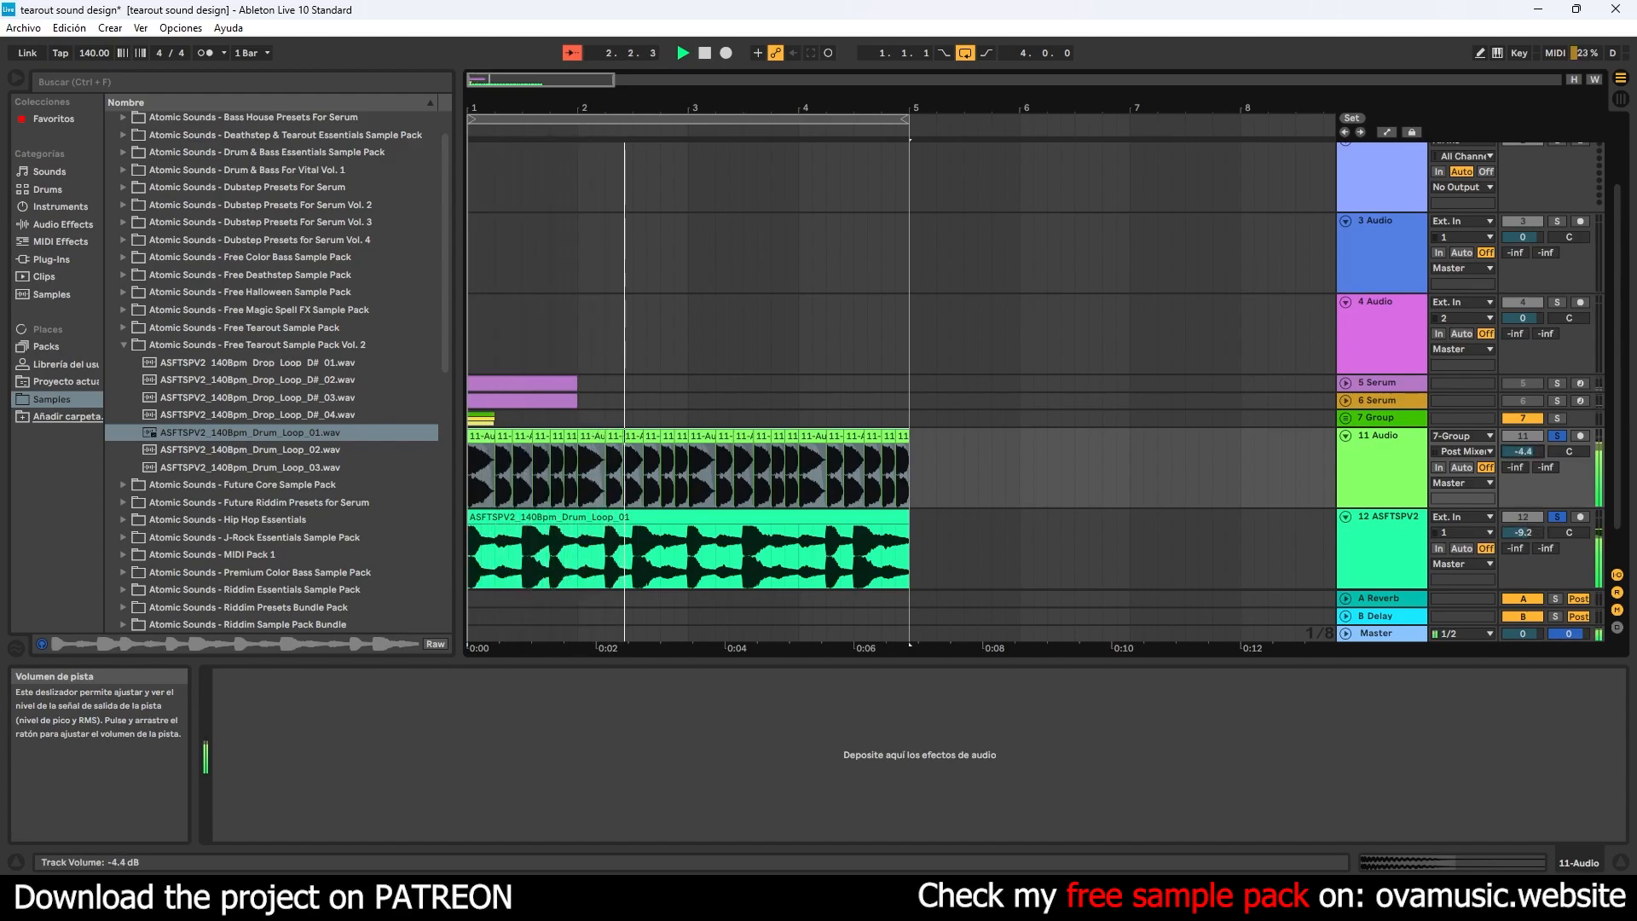
left_click_drag(1524, 532, 1524, 532)
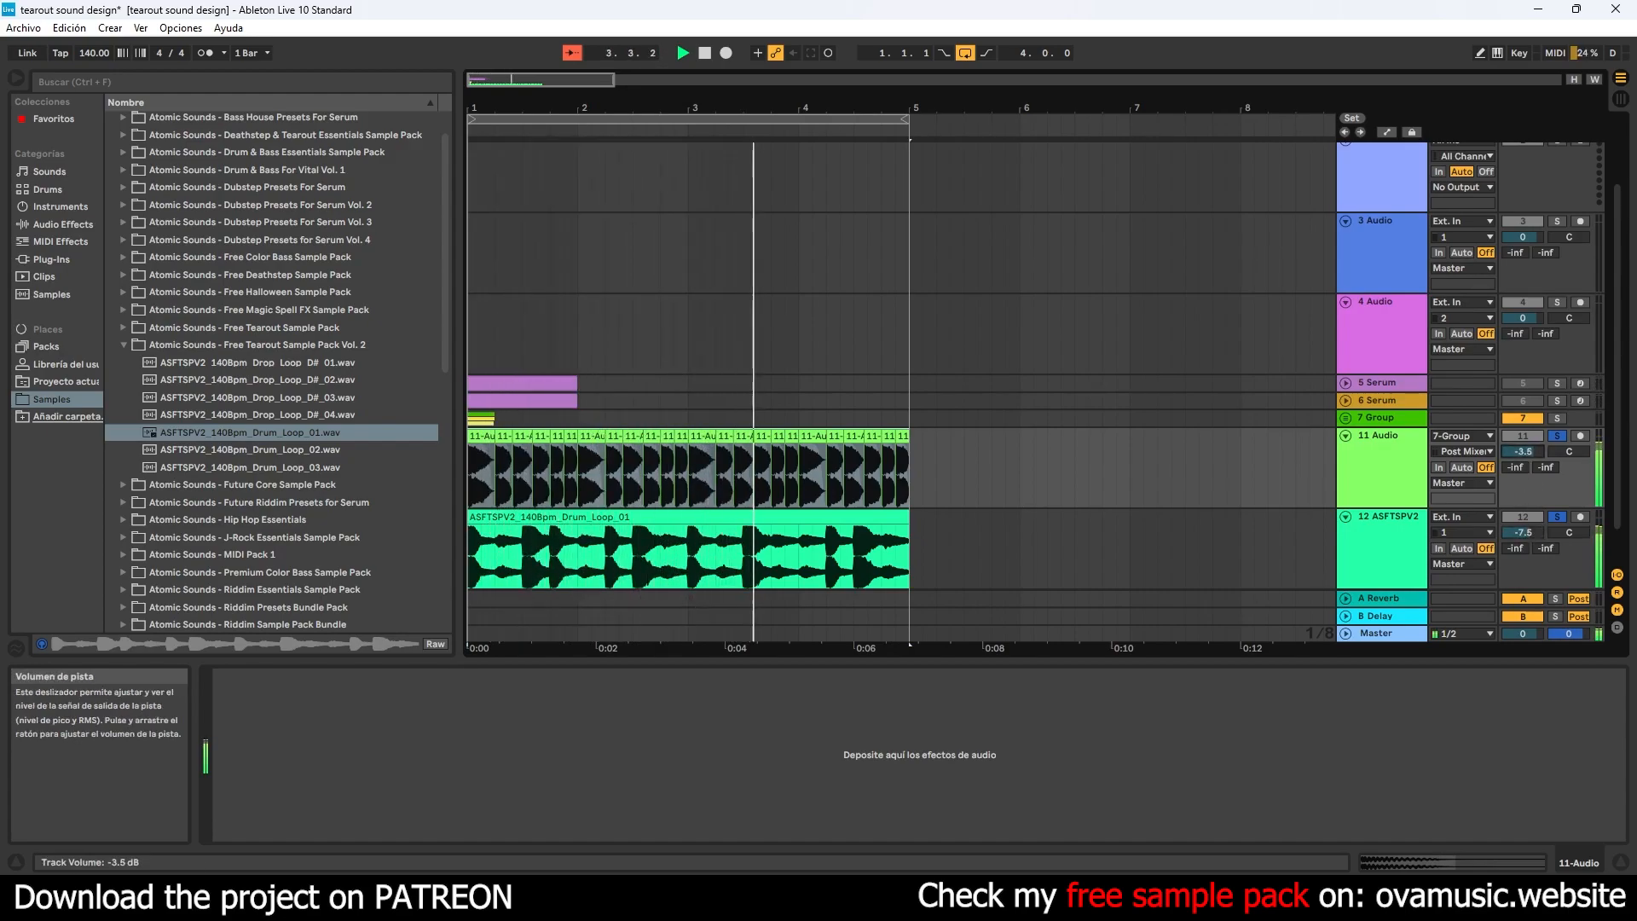
left_click_drag(1524, 451, 1524, 455)
- Load the Utility audio effect onto the 11 Audio bass track
left_click_drag(618, 105, 831, 154)
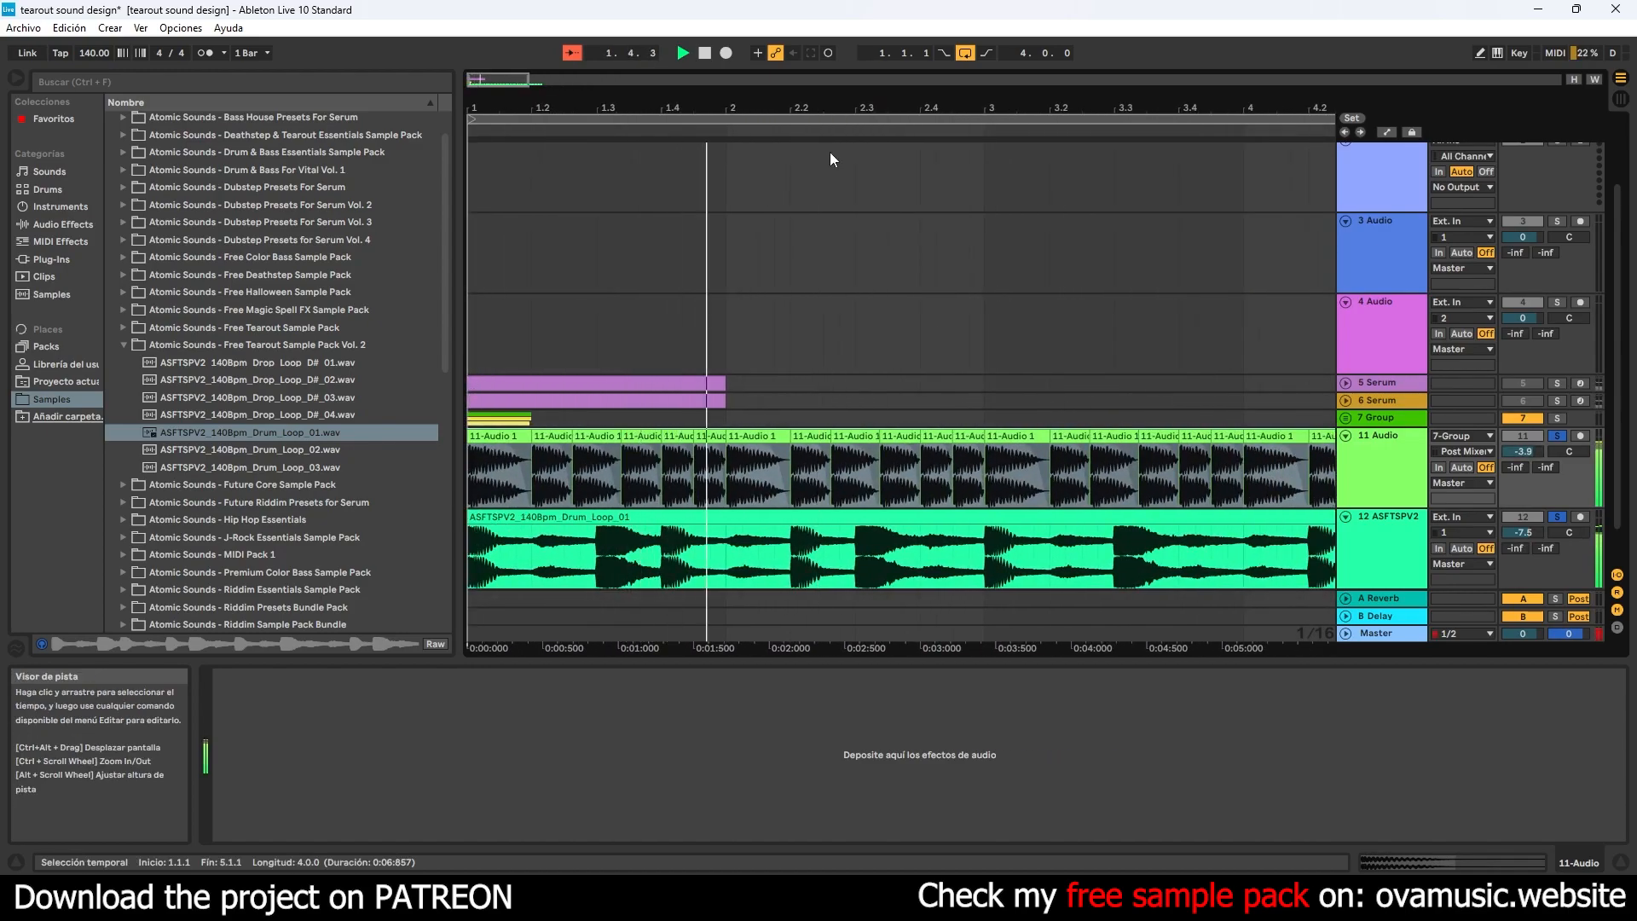
left_click_drag(738, 110, 724, 108)
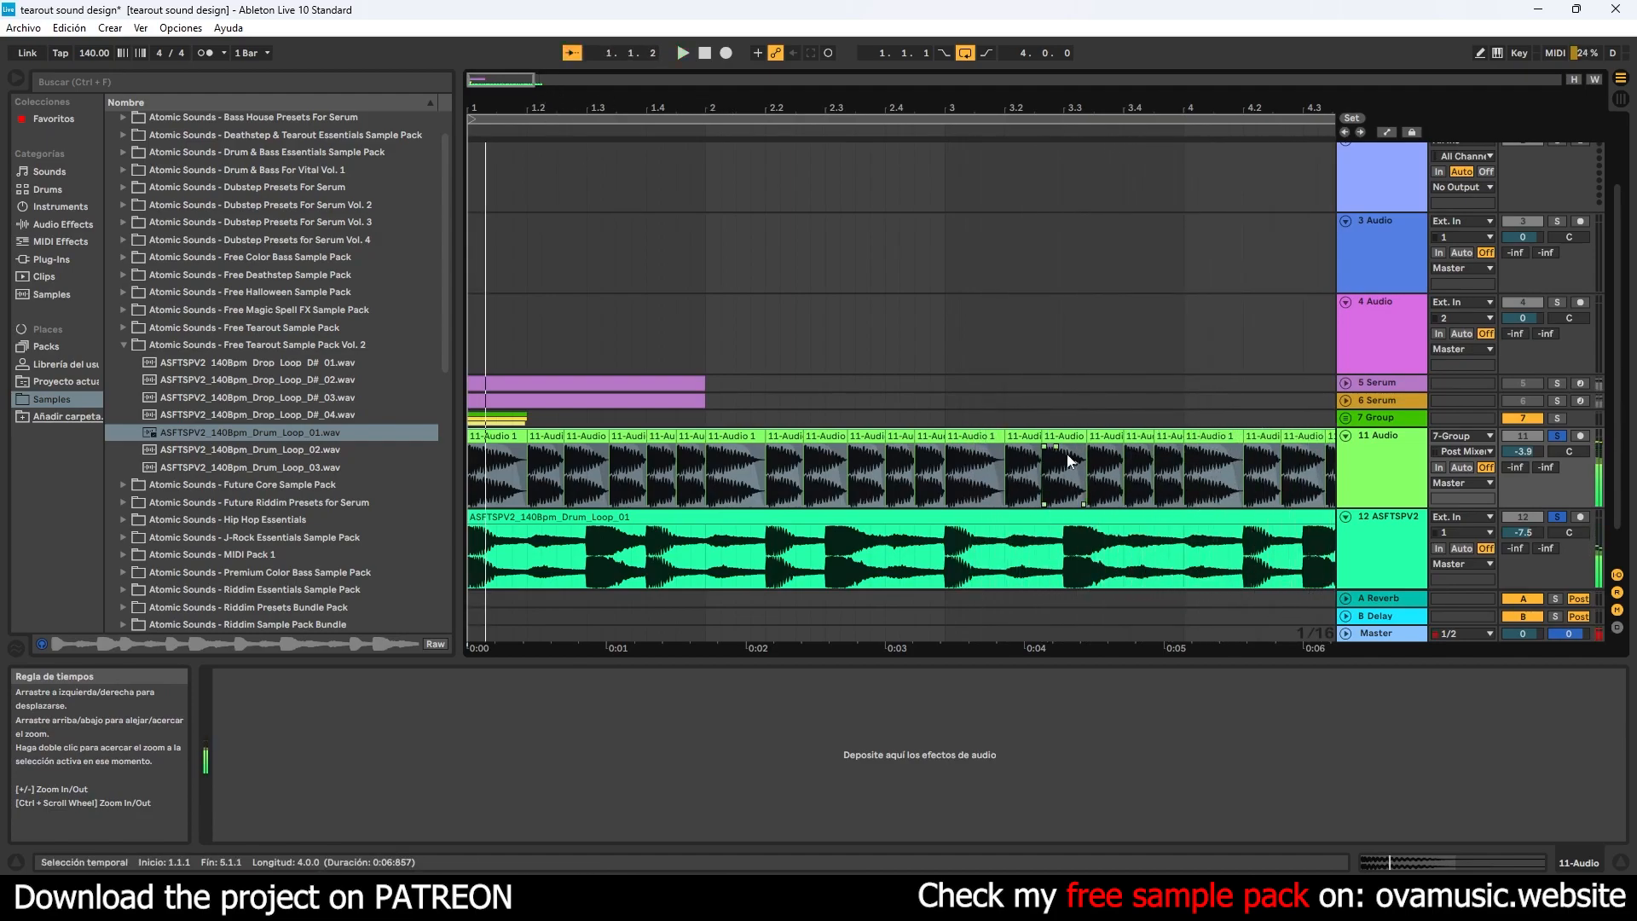
left_click(1385, 474)
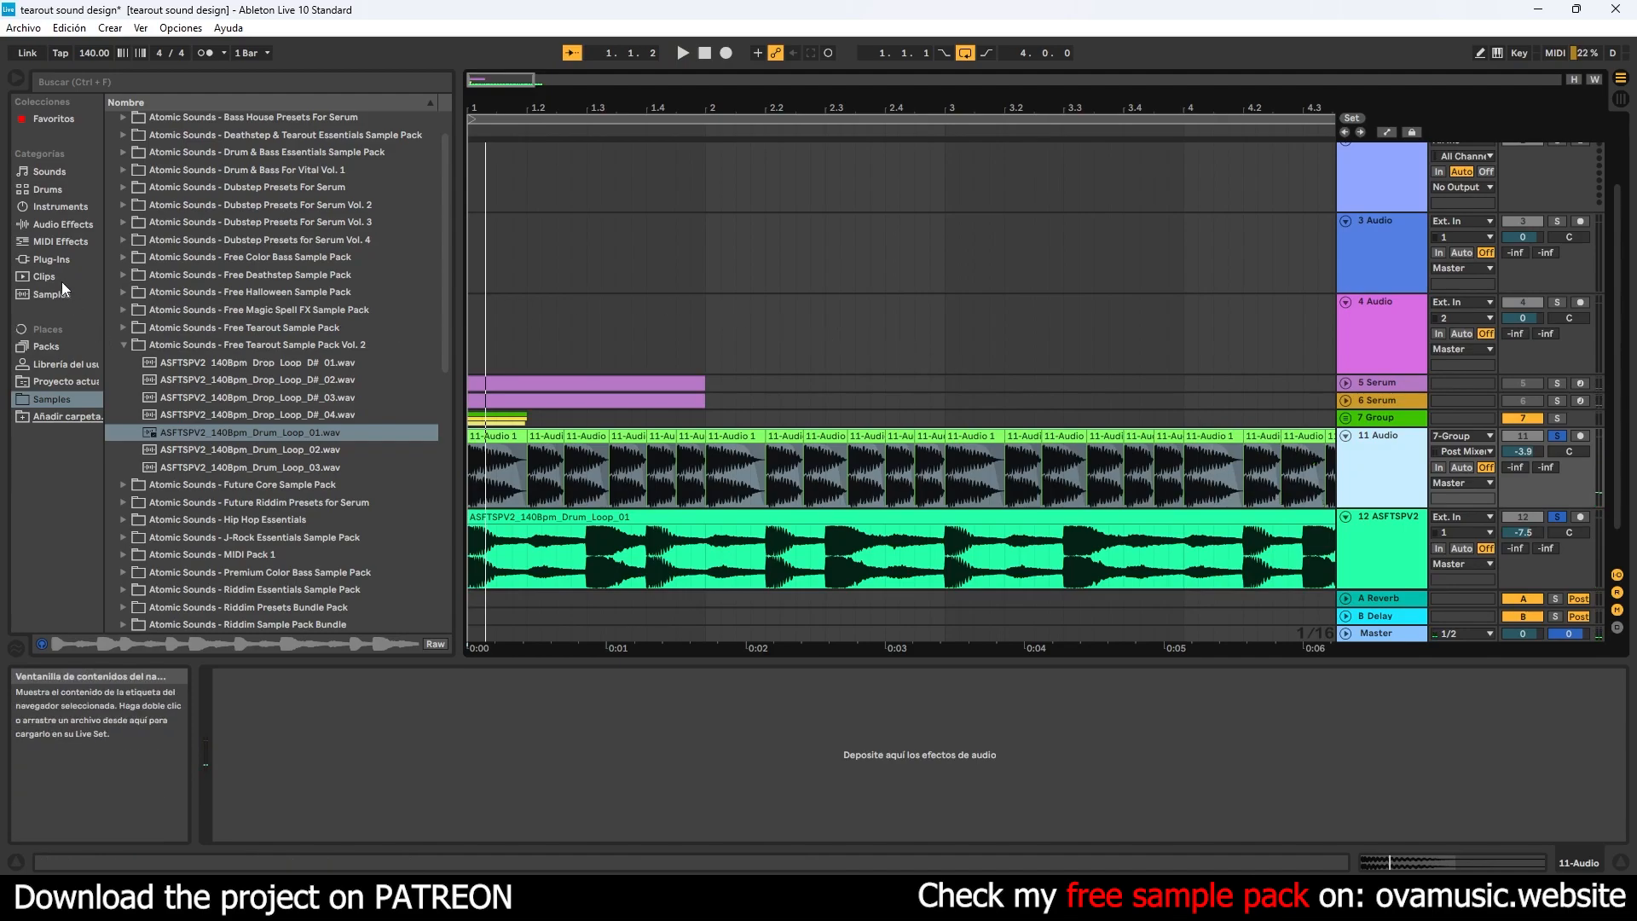
left_click(60, 259)
left_click(63, 242)
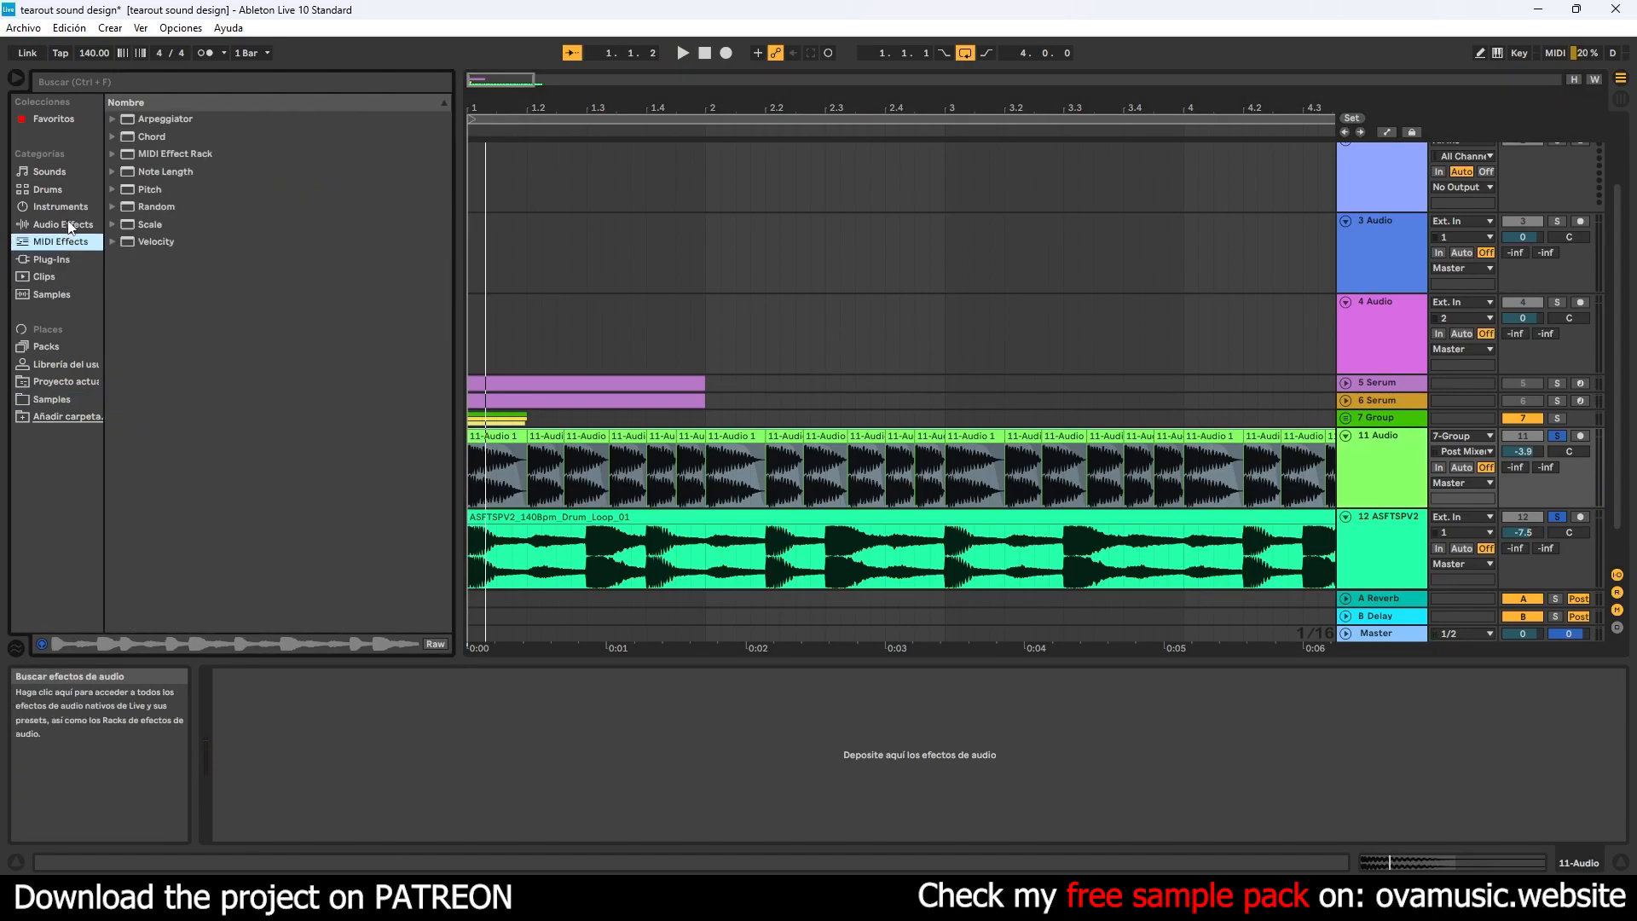
left_click(70, 226)
scroll(195, 465, "down", 2)
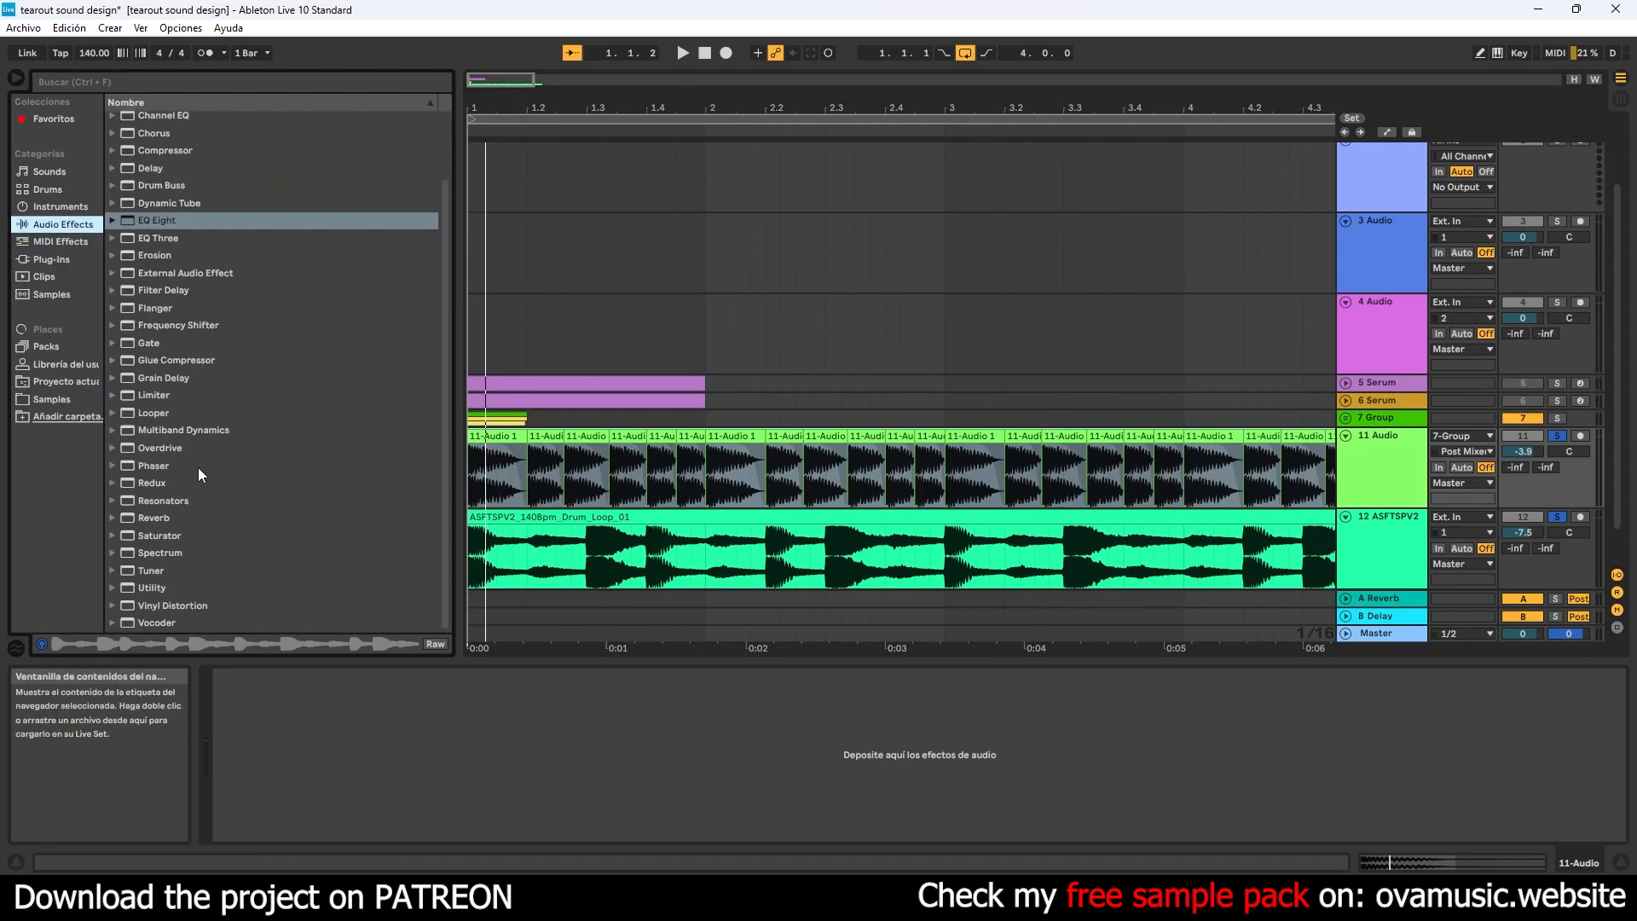
left_click(169, 382)
scroll(181, 376, "up", 1)
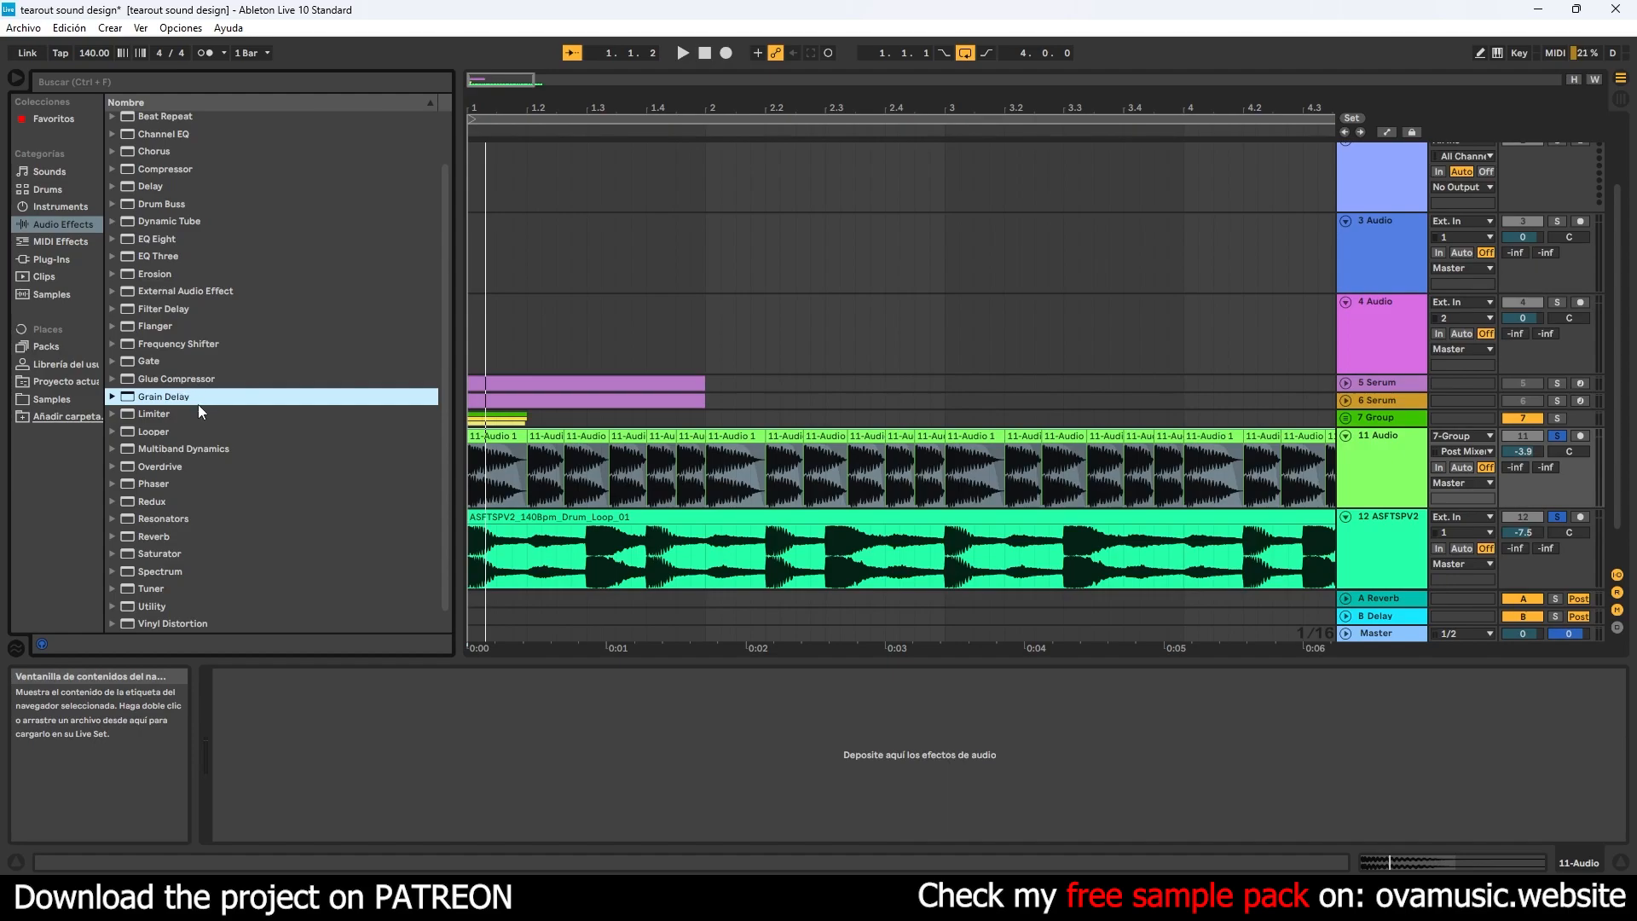
scroll(205, 401, "up", 2)
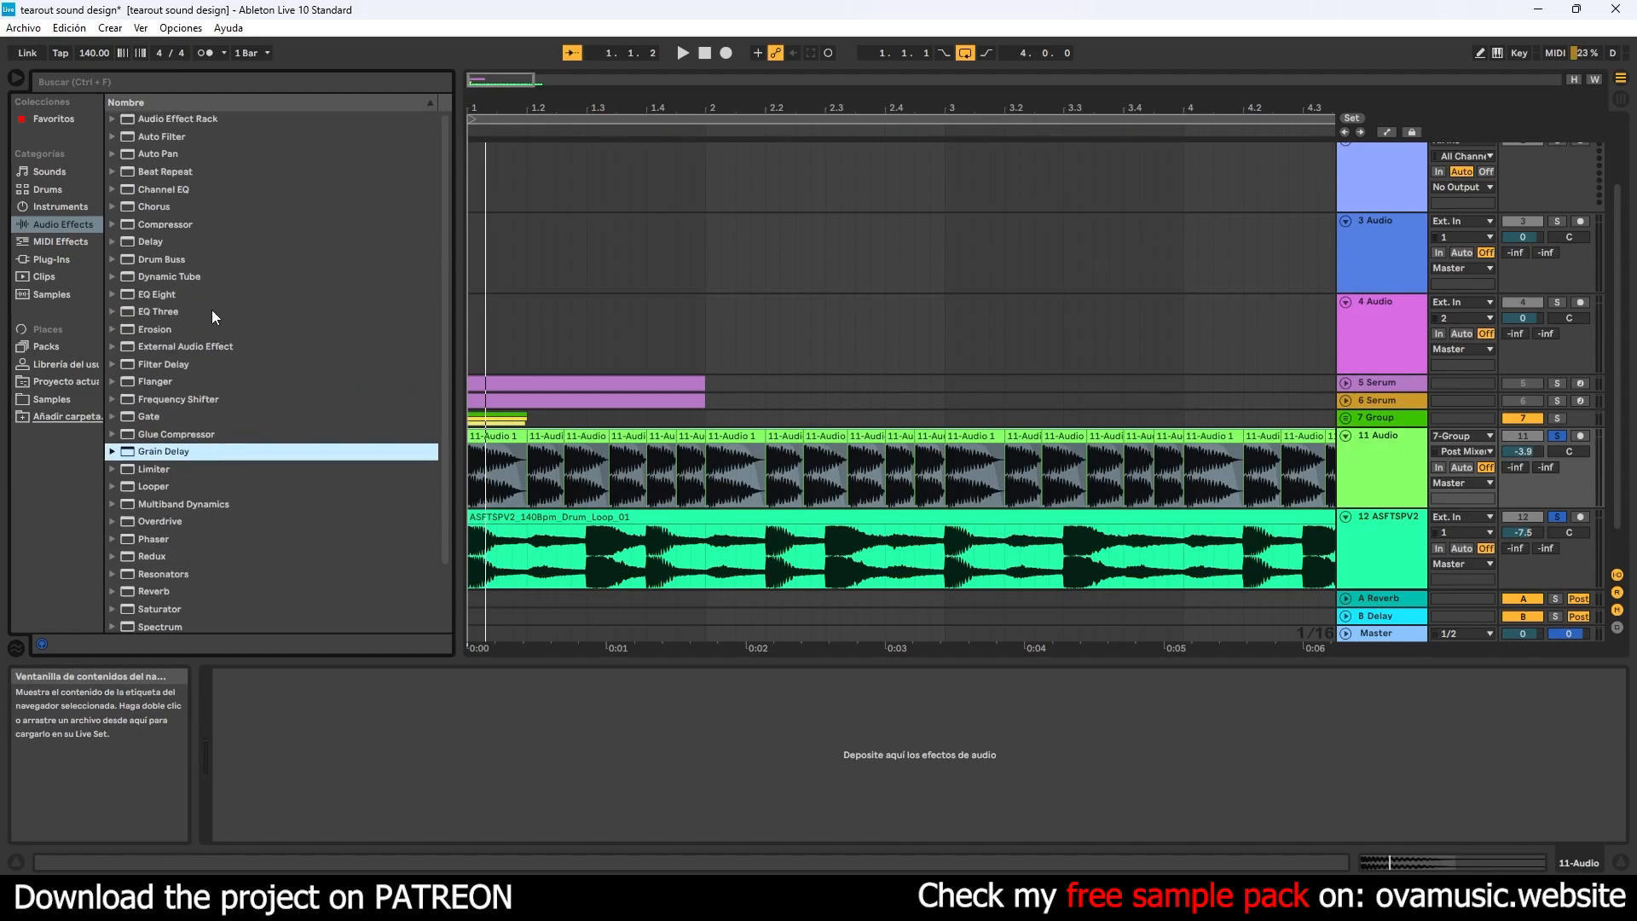
scroll(255, 405, "down", 3)
left_click_drag(155, 584, 308, 574)
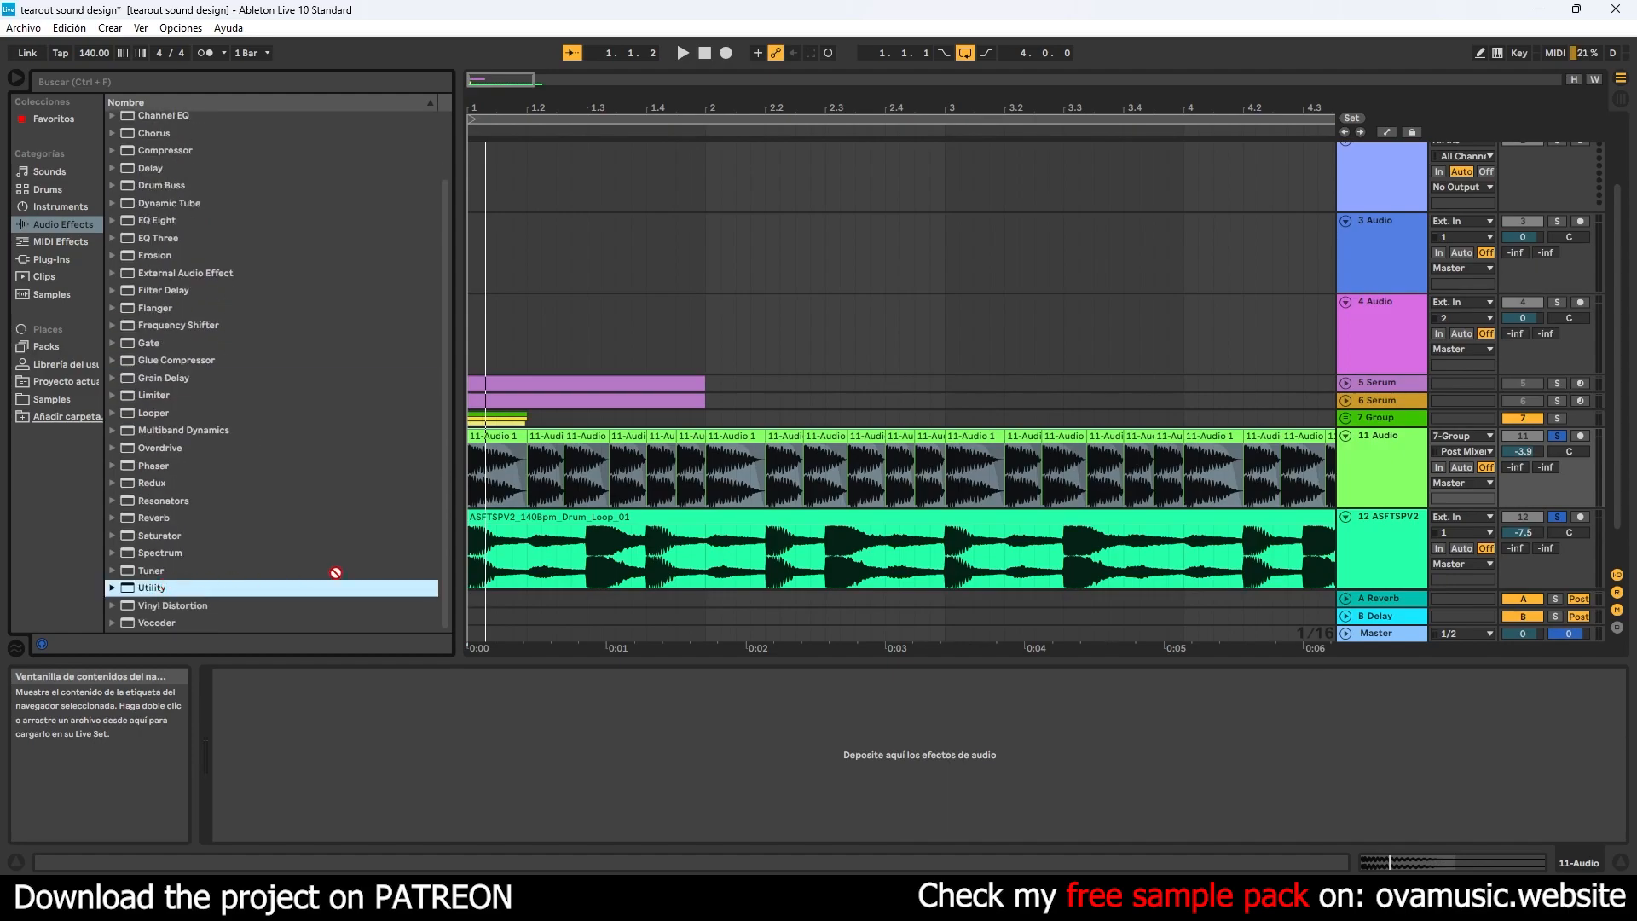
left_click_drag(588, 472, 589, 471)
left_click(1373, 484)
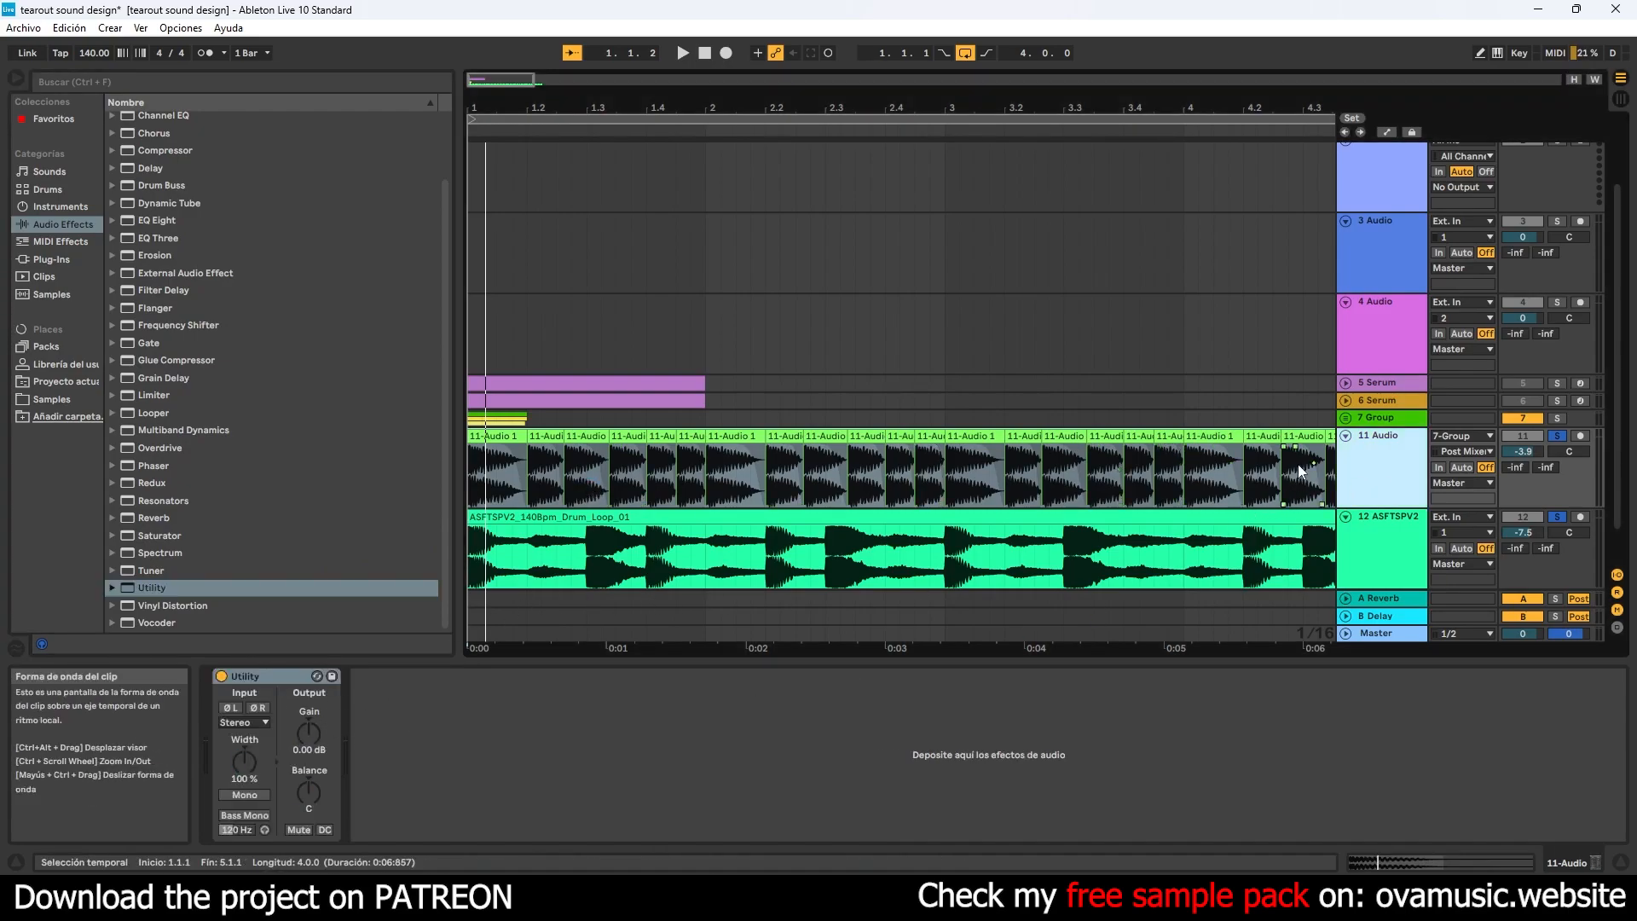
- Show the bass track's Utility Gain automation and draw a curved rise from -inf dB at 1.1.1 to 0 dB under the first kick
scroll(1303, 480, "down", 1)
left_click(1388, 133)
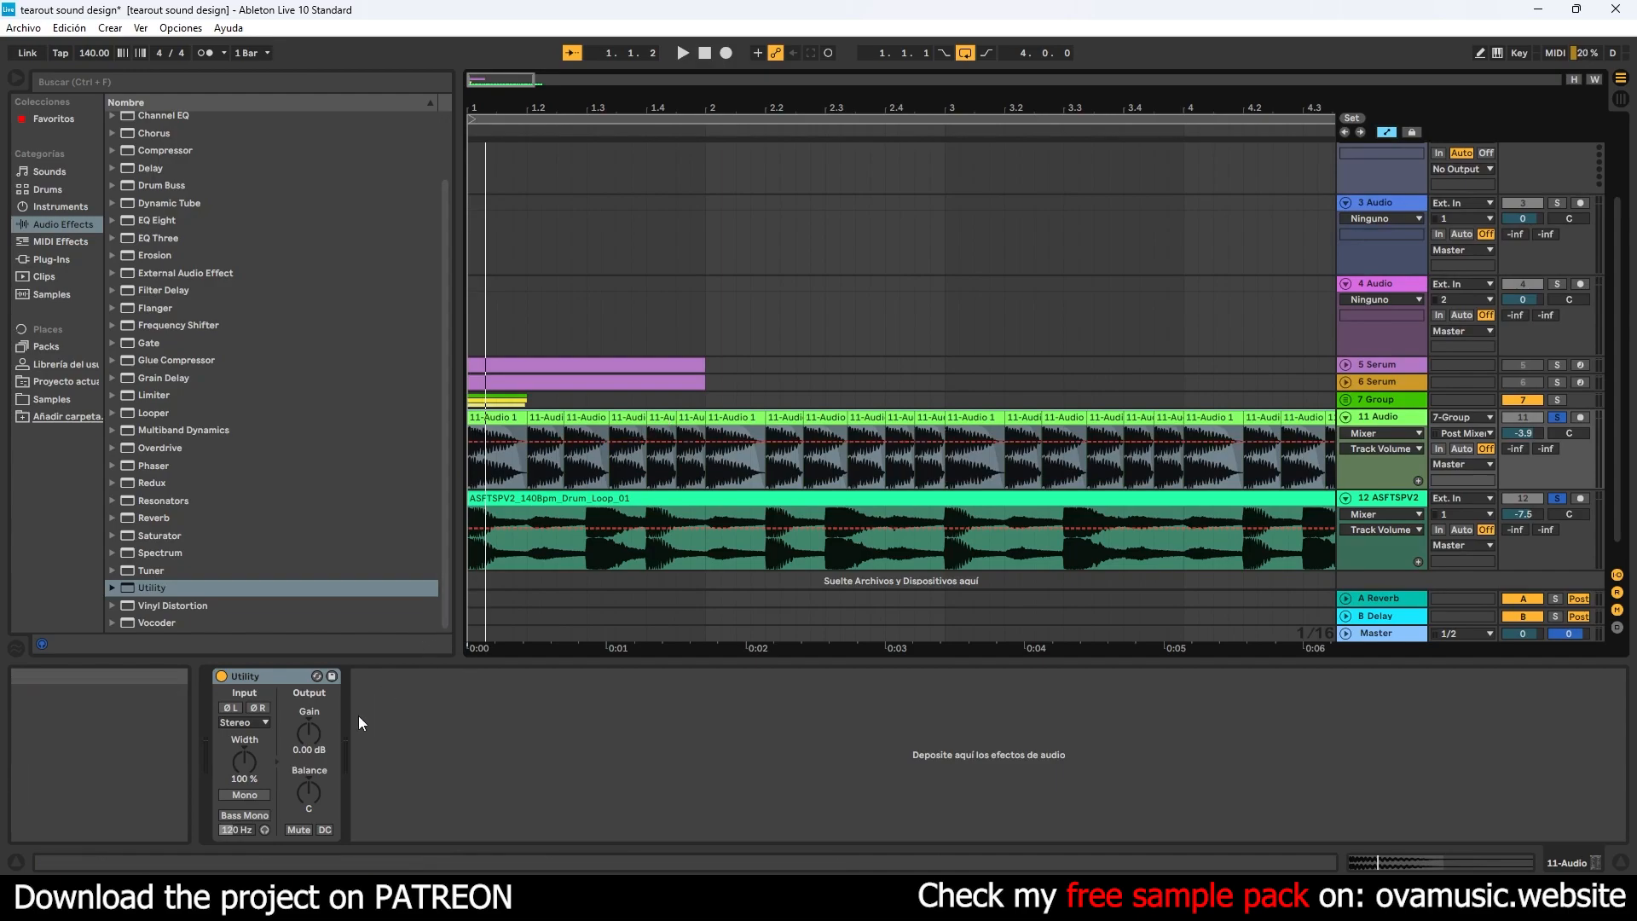
left_click(315, 734)
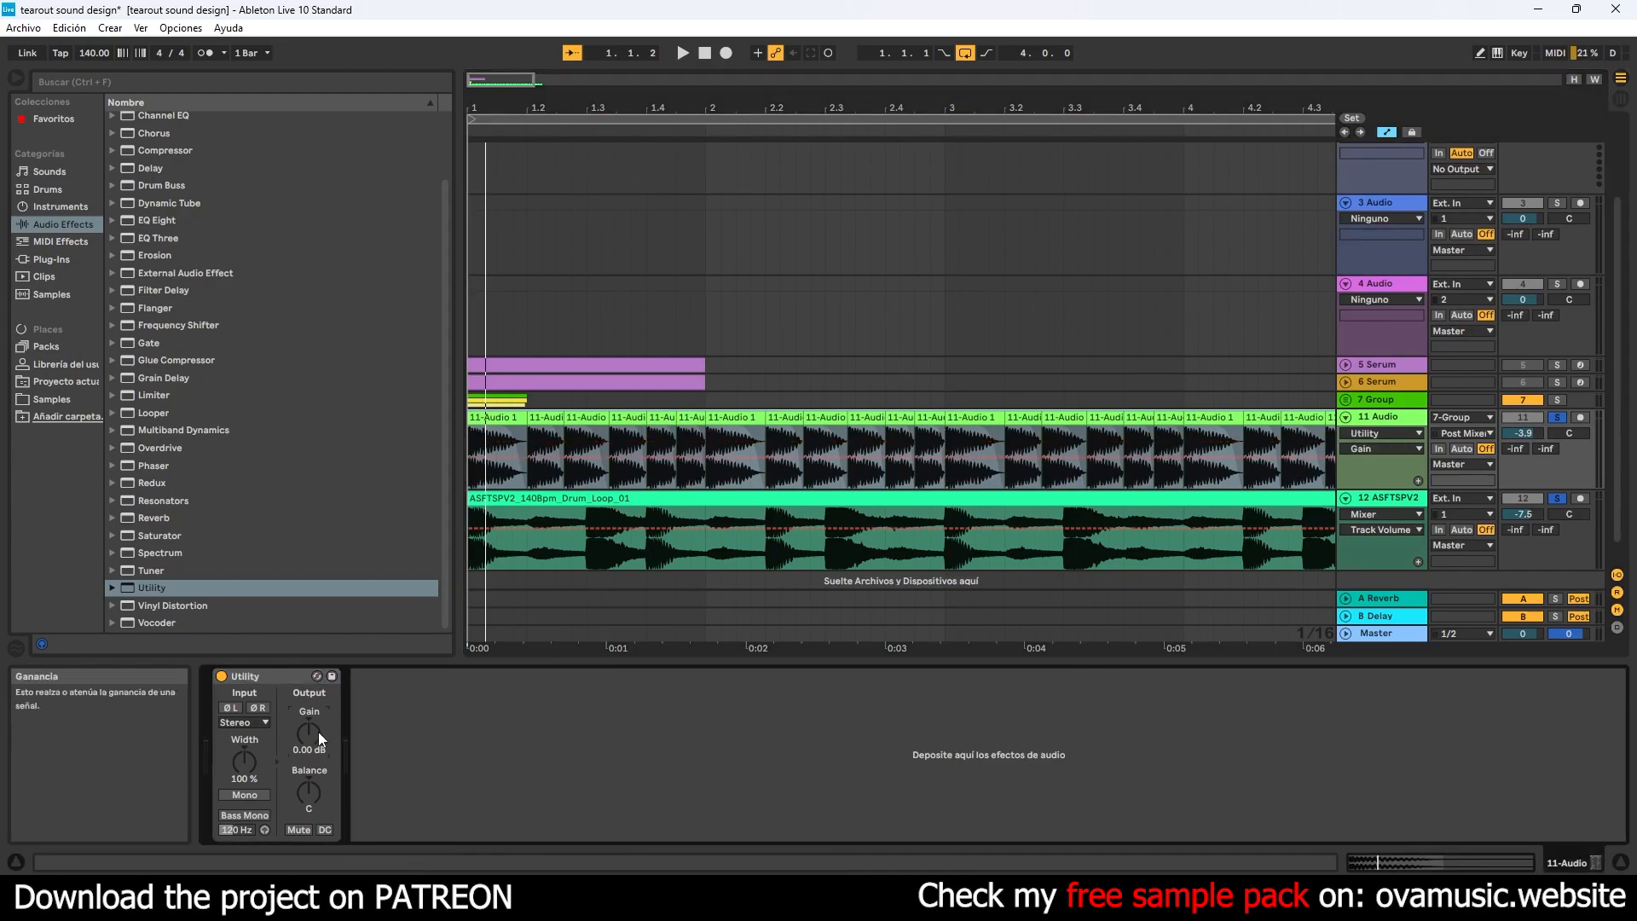
left_click(480, 469)
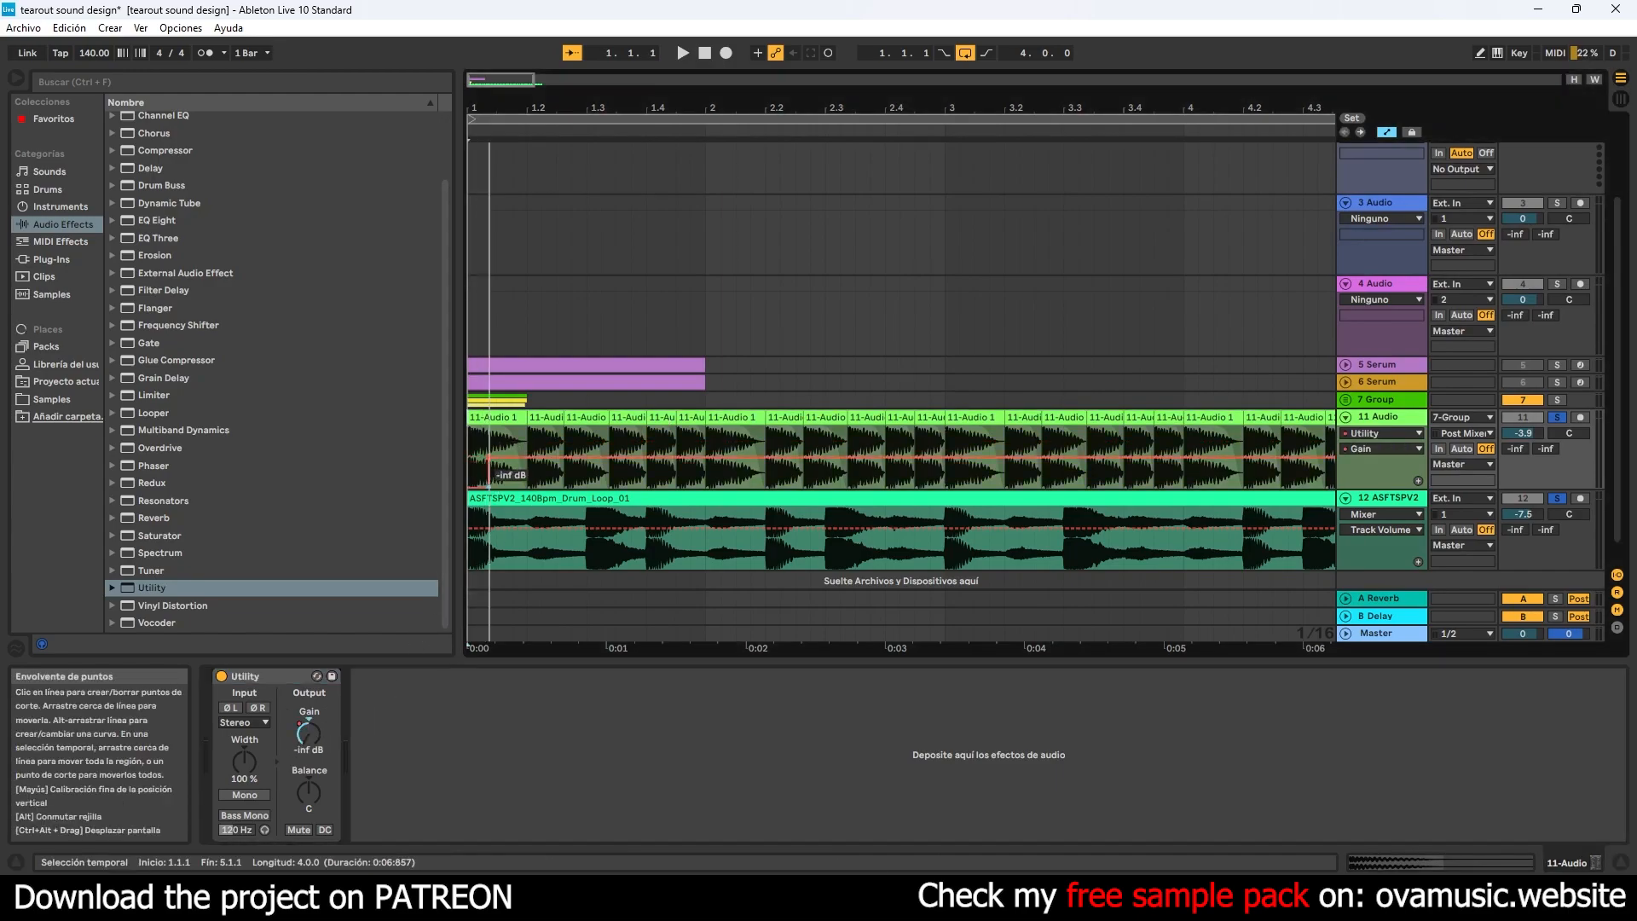
left_click_drag(484, 492, 473, 465)
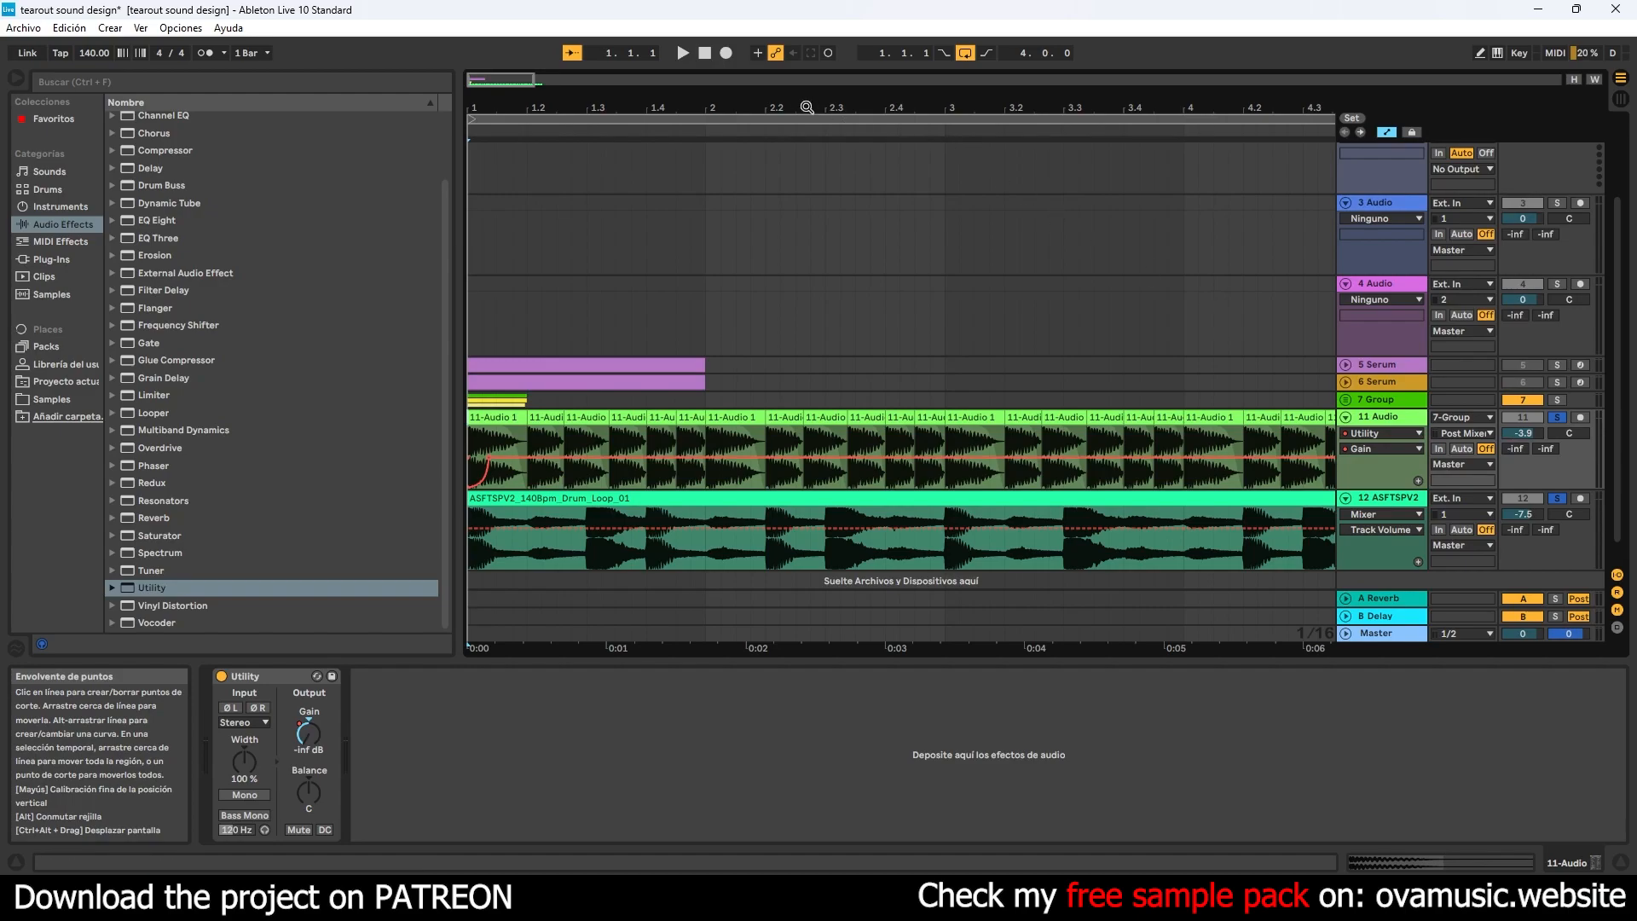
- Play the ducked bass with the drums and shorten the first gain ramp by moving its 0 dB point earlier
left_click(706, 53)
key("space")
key("space")
key("space")
key("space")
left_click_drag(503, 109, 550, 295)
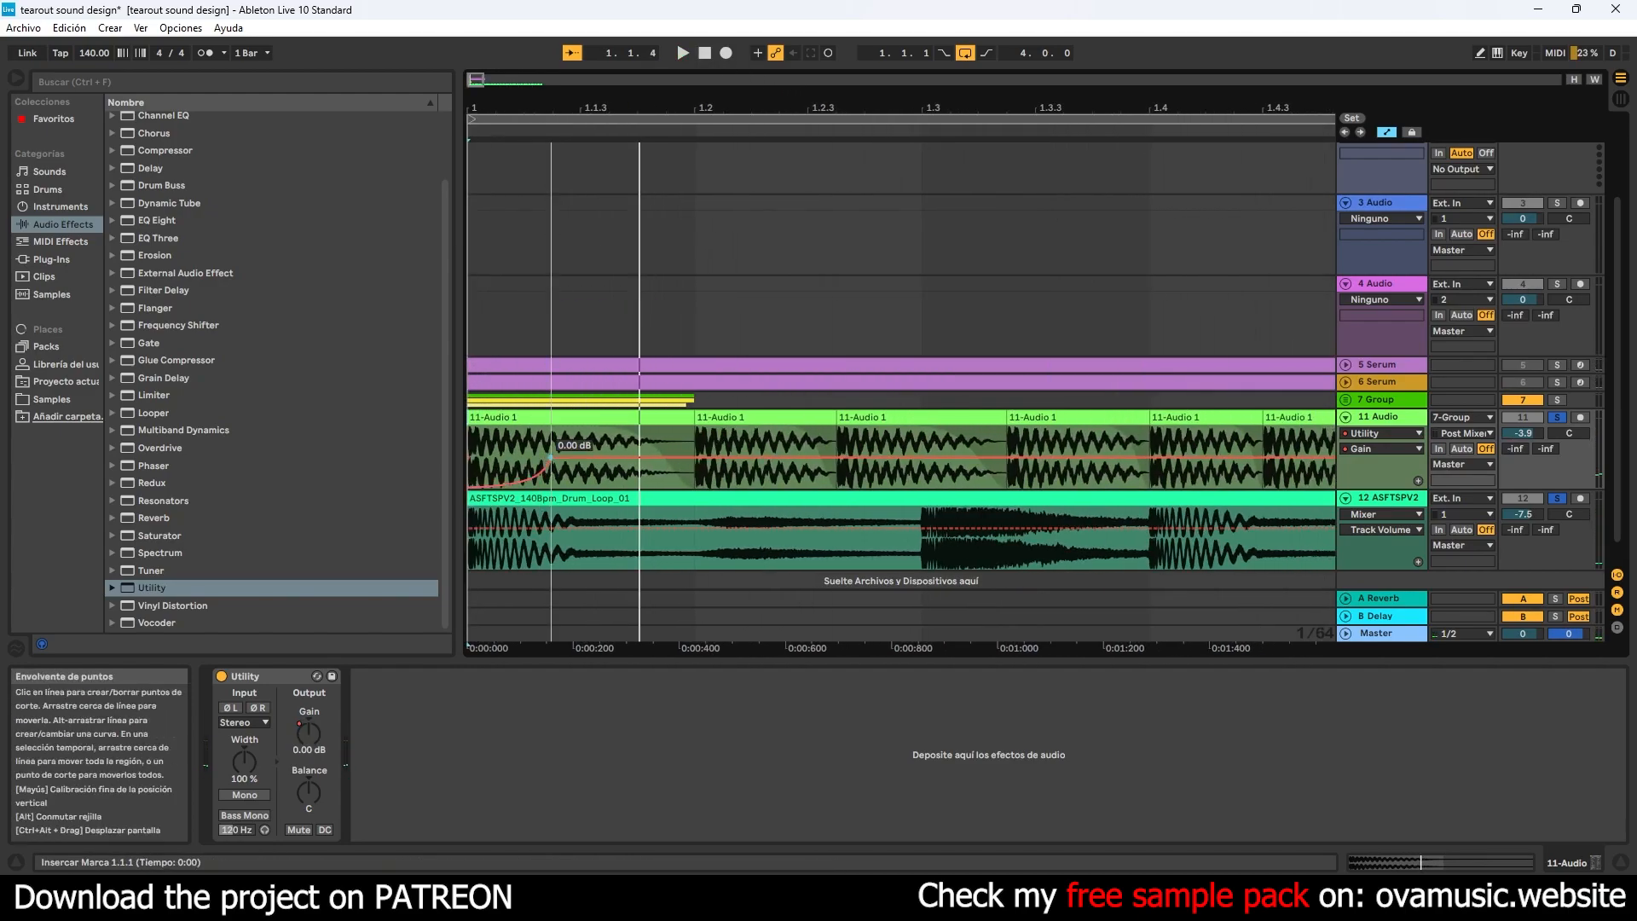
left_click_drag(550, 457, 524, 457)
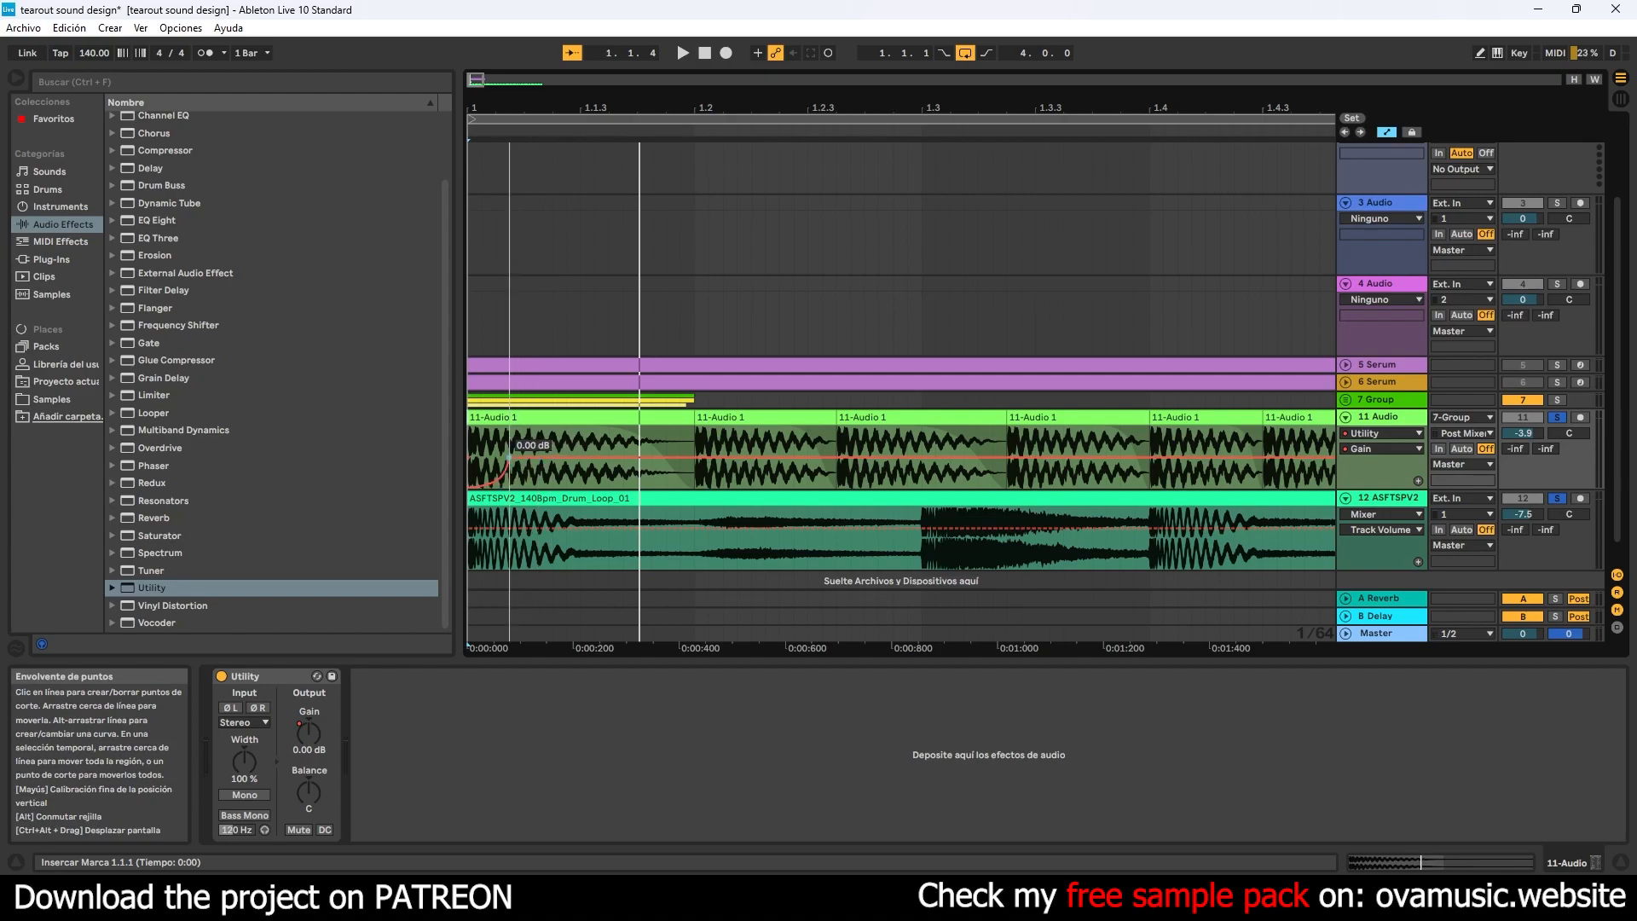
key("space")
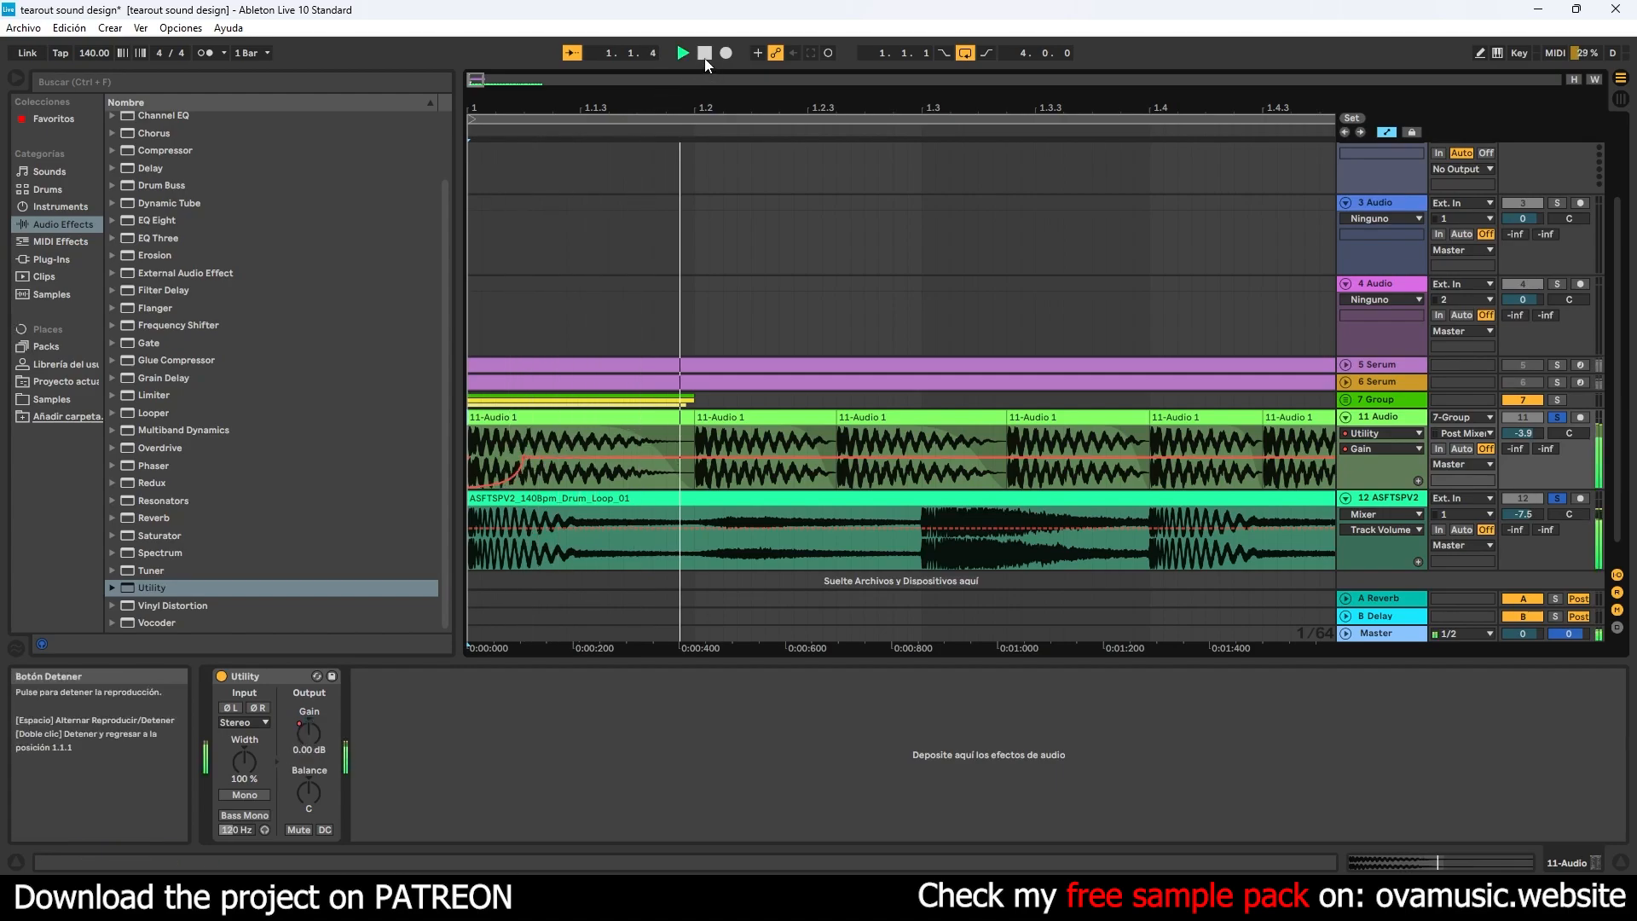
- Duplicate the gain automation of the first two beats so the dip repeats at 1.3.1
left_click_drag(828, 108, 814, 34)
left_click_drag(589, 444, 432, 440)
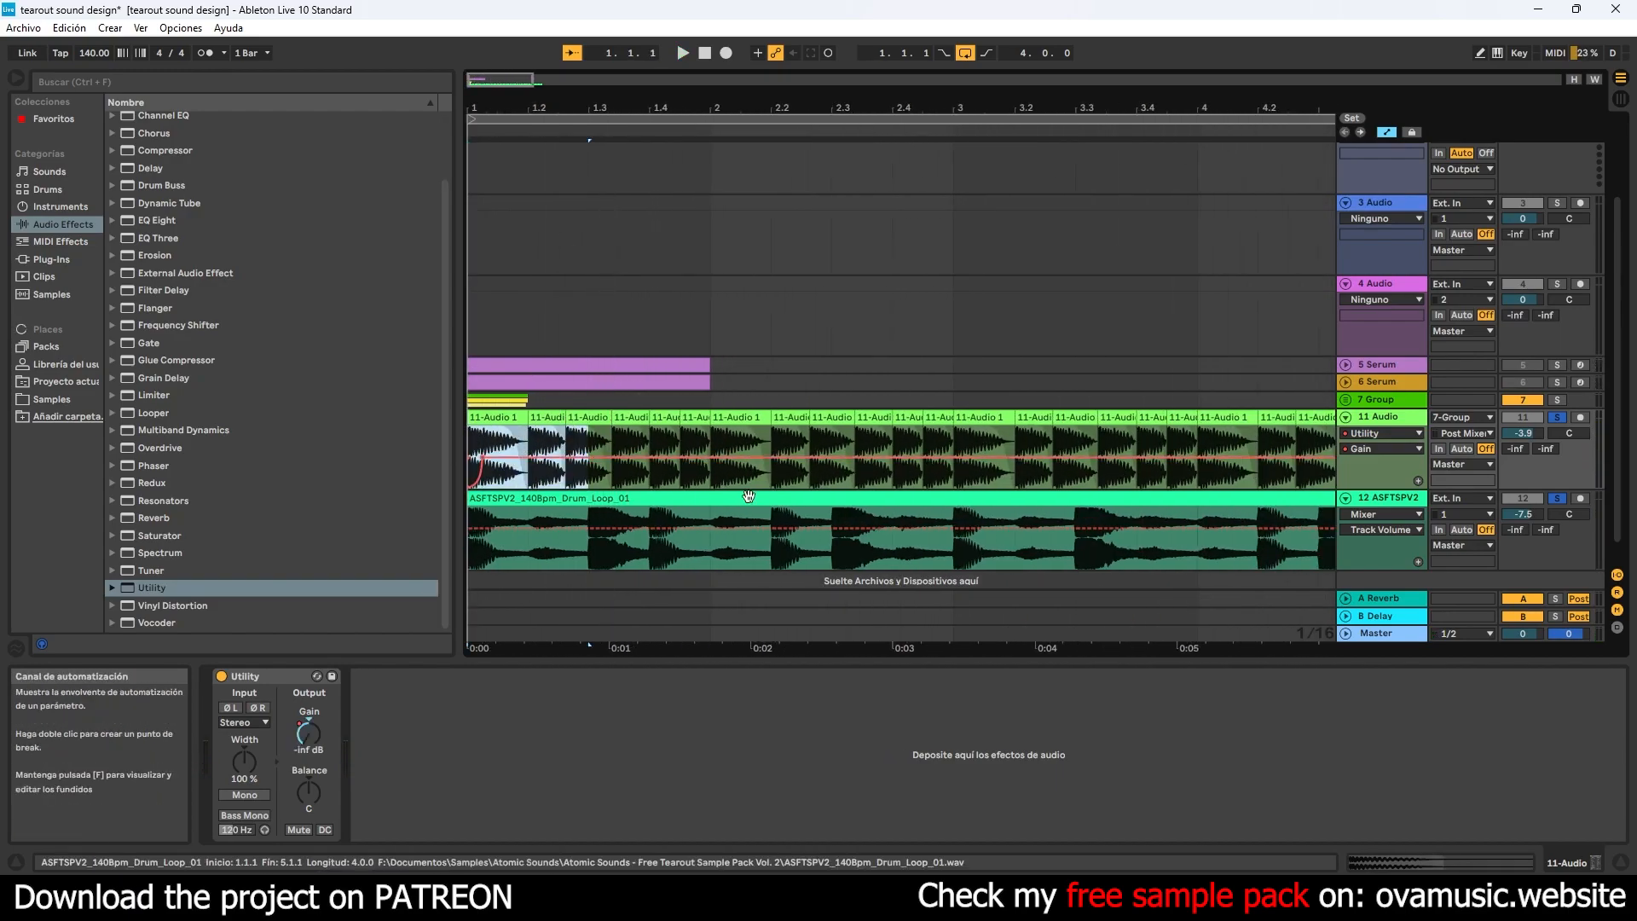
key("ctrl+d")
left_click(628, 444)
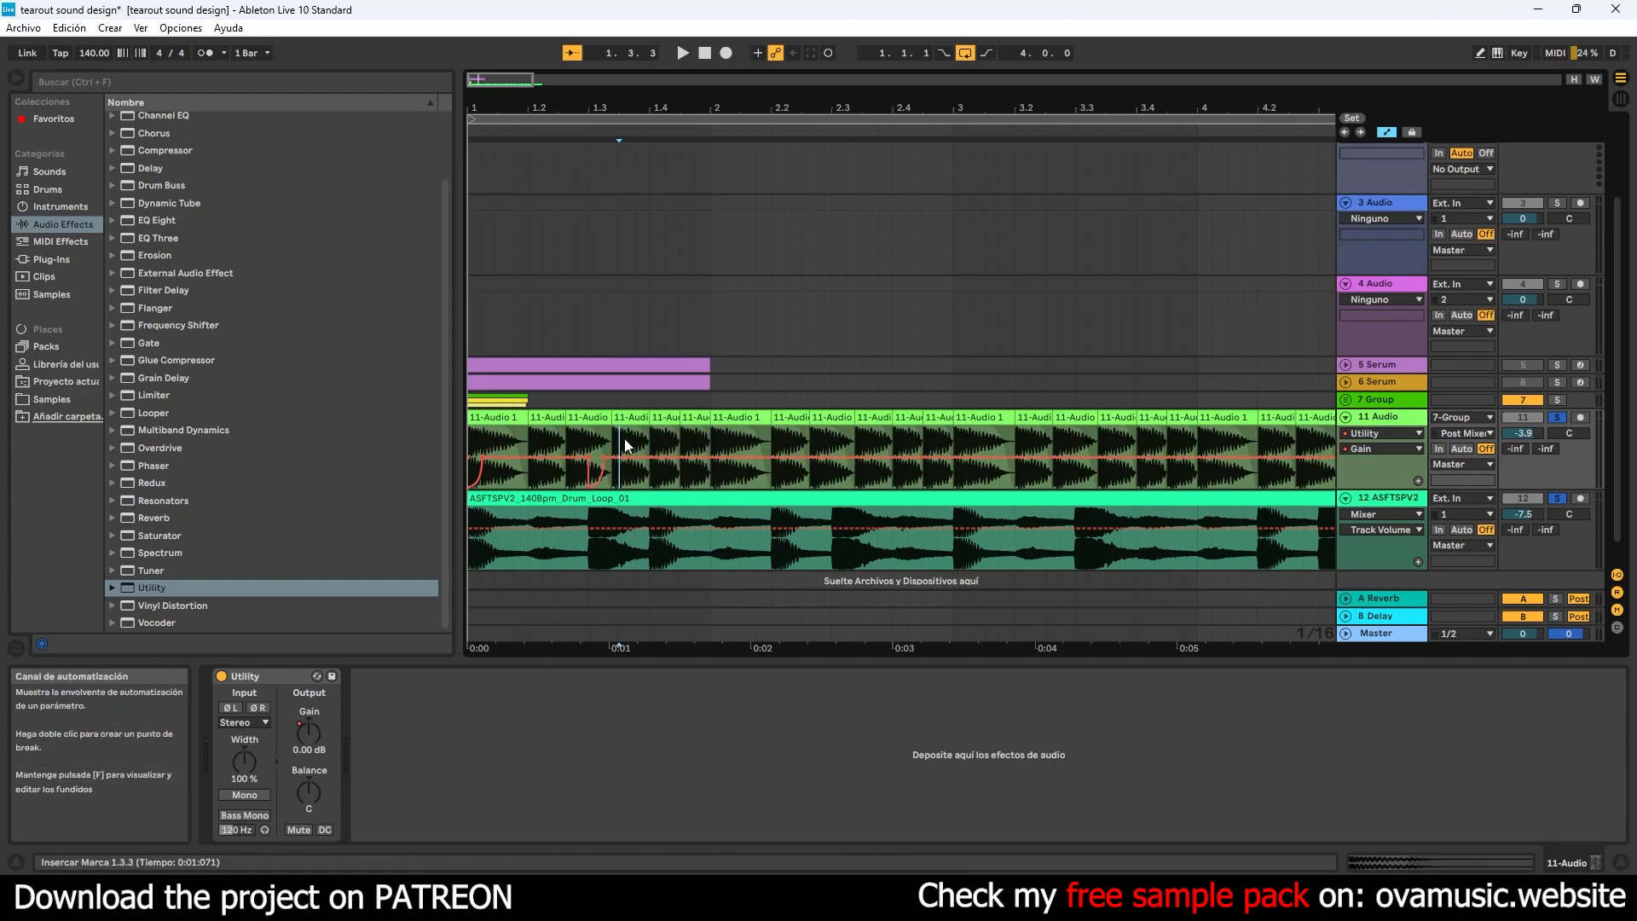
- Copy the half-beat gain dip at 1.3.1 to the drum hits at 1.4, 2.2 and 2.3
left_click_drag(610, 444, 595, 451)
key("ctrl+c")
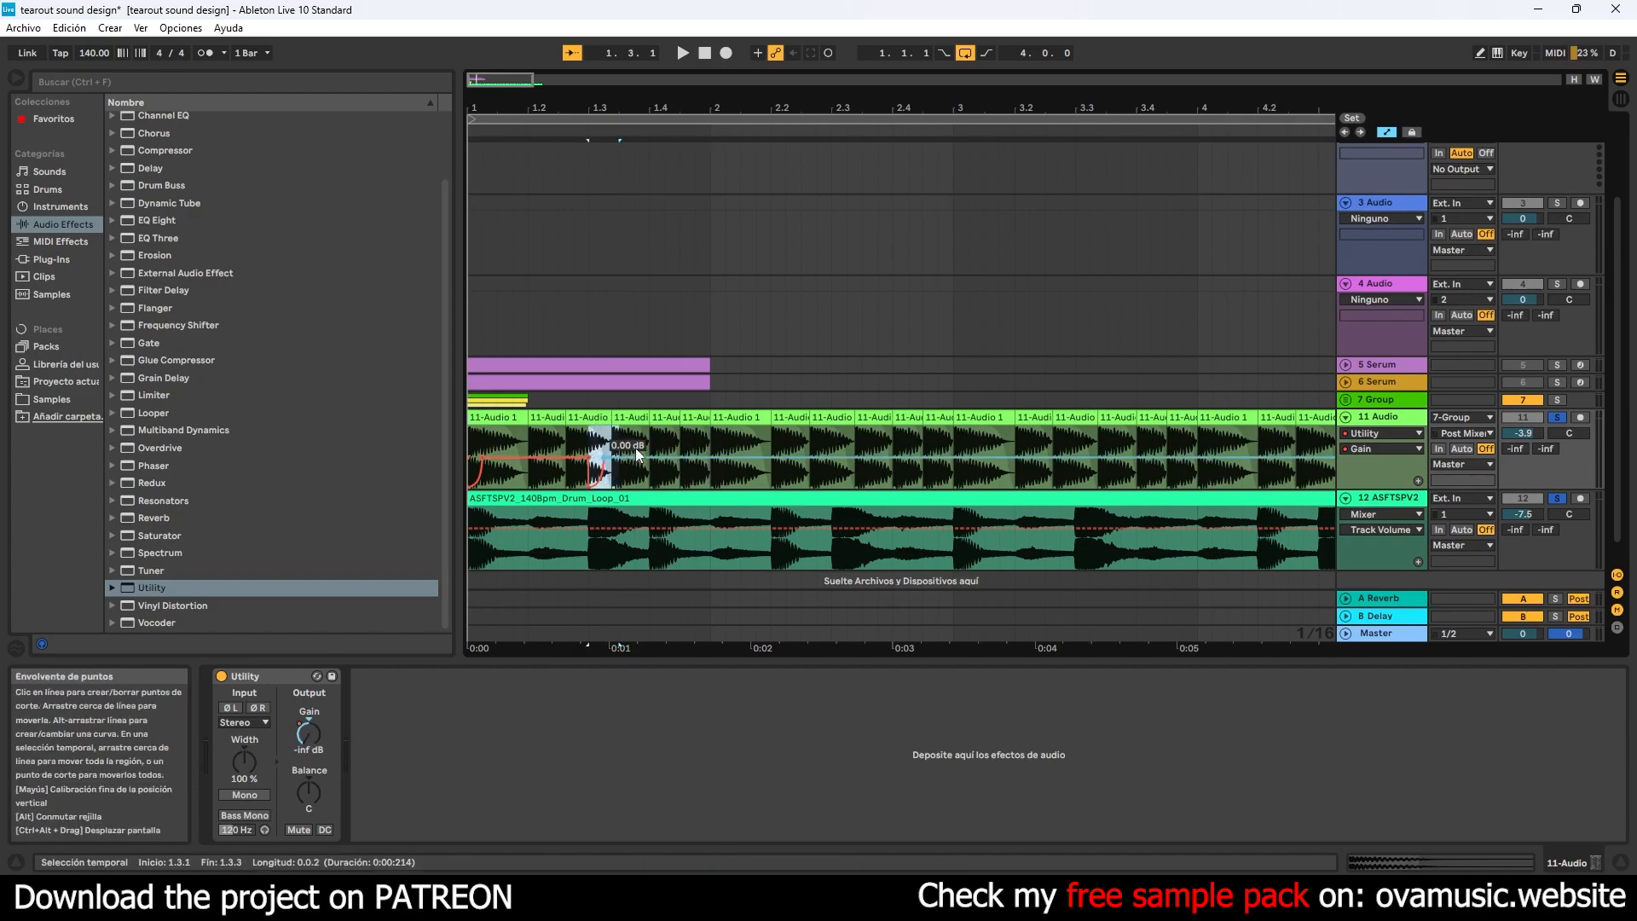
left_click(652, 444)
key("ctrl+v")
left_click(774, 446)
key("ctrl+v")
left_click(844, 444)
key("ctrl+v")
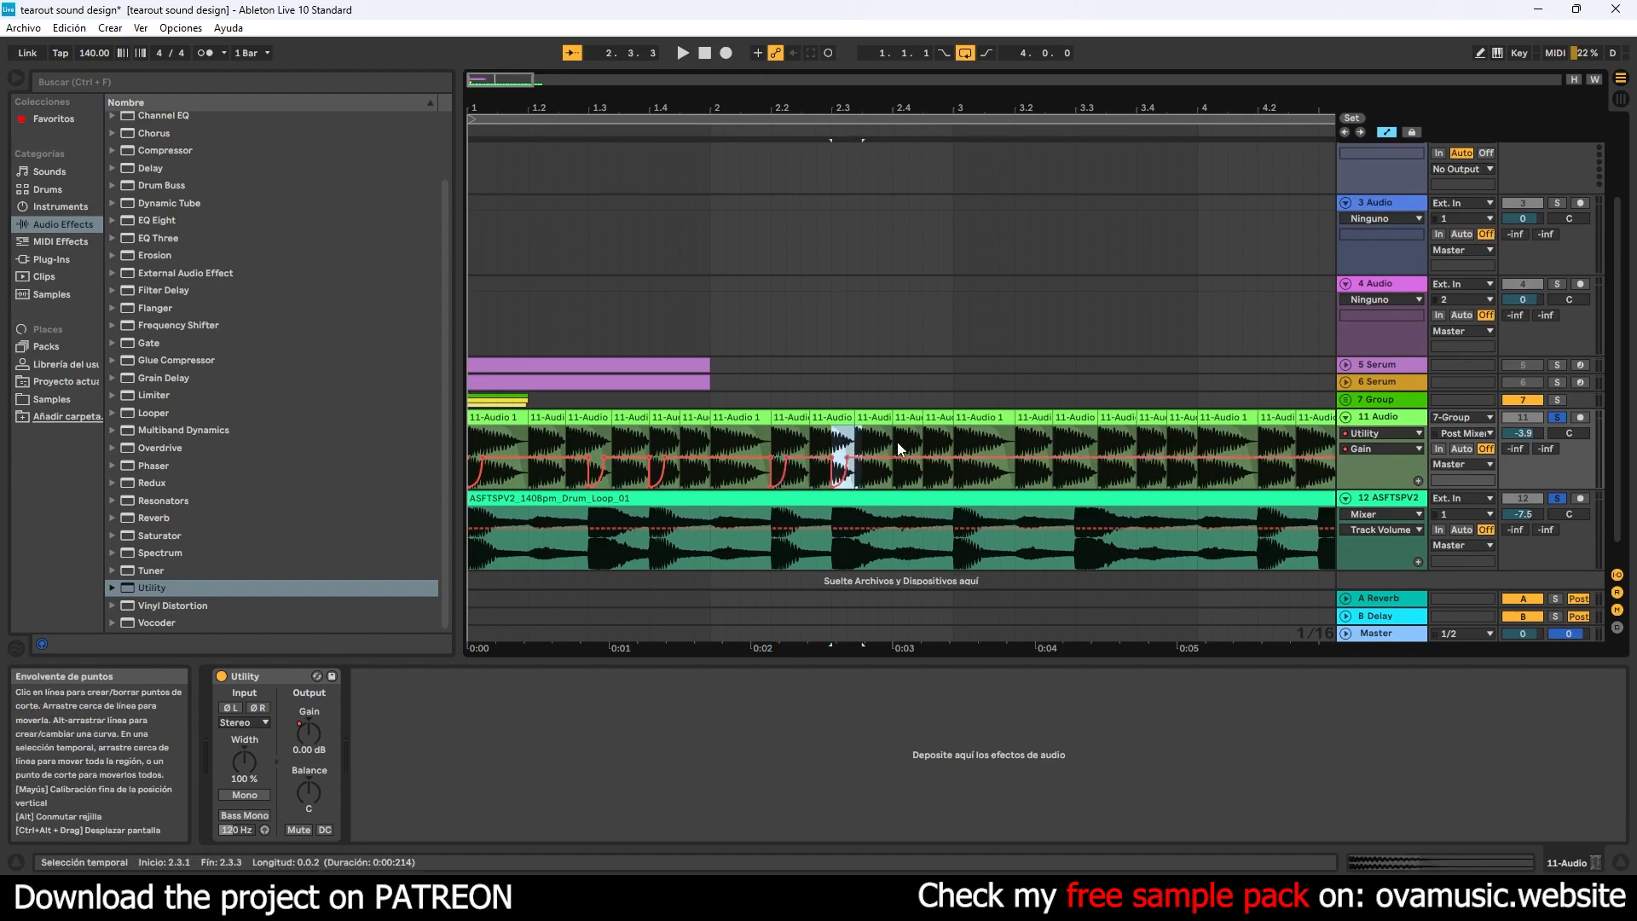
- Duplicate the bass track's content and gain automation from bars 1–2 onto bars 3–4 and remove the copied dip at 3.4.1
left_click_drag(954, 445, 470, 450)
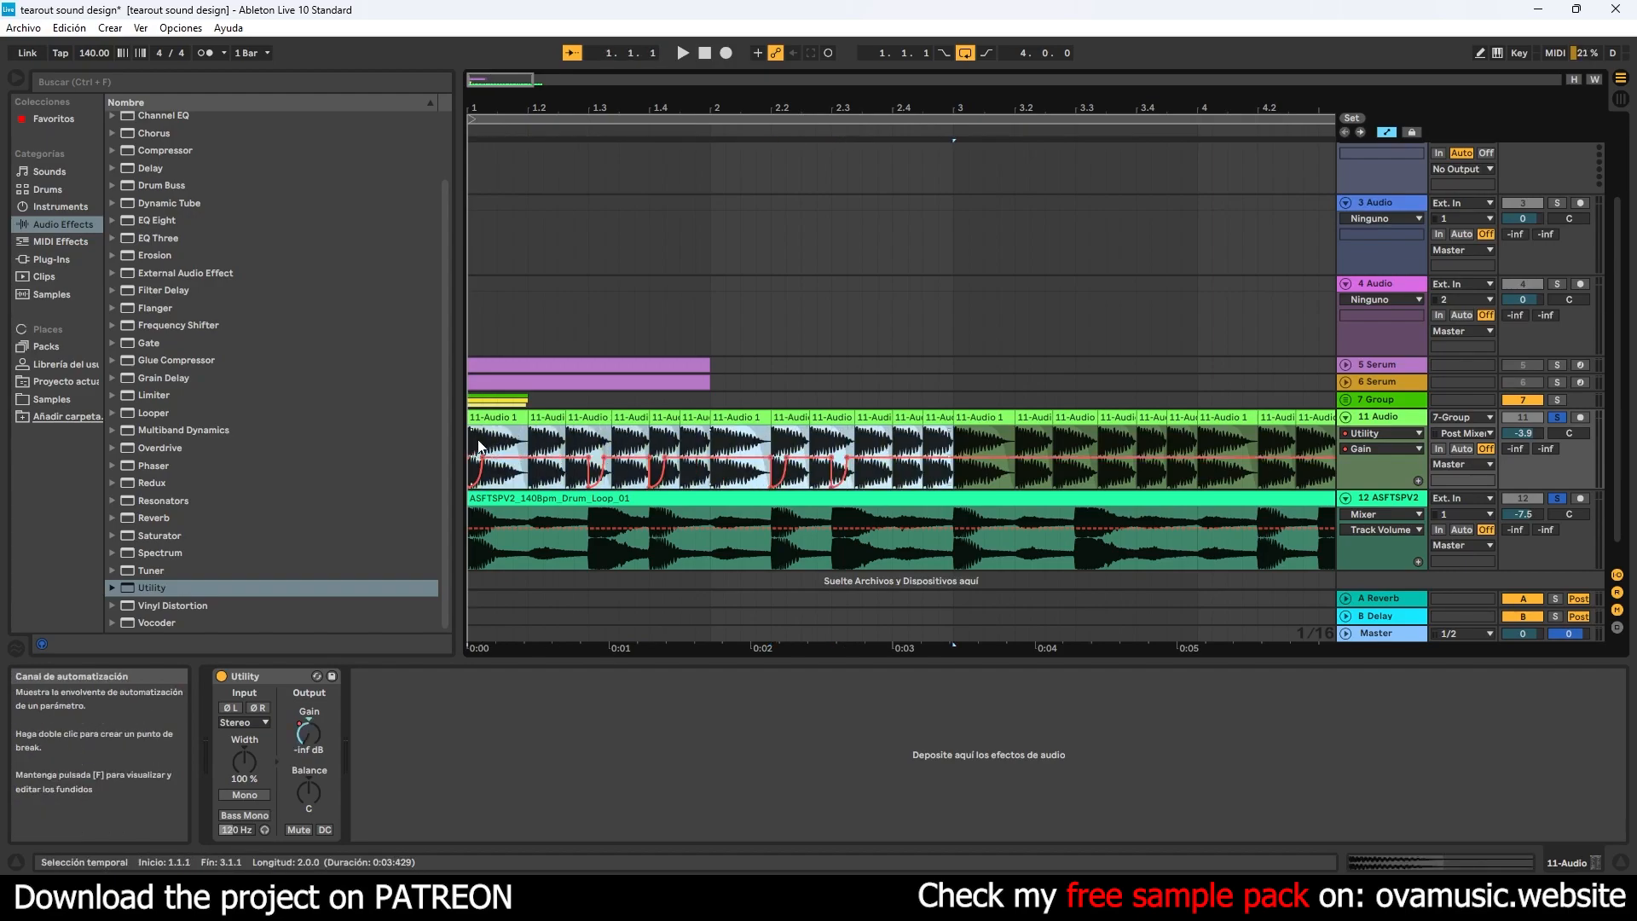
key("ctrl+d")
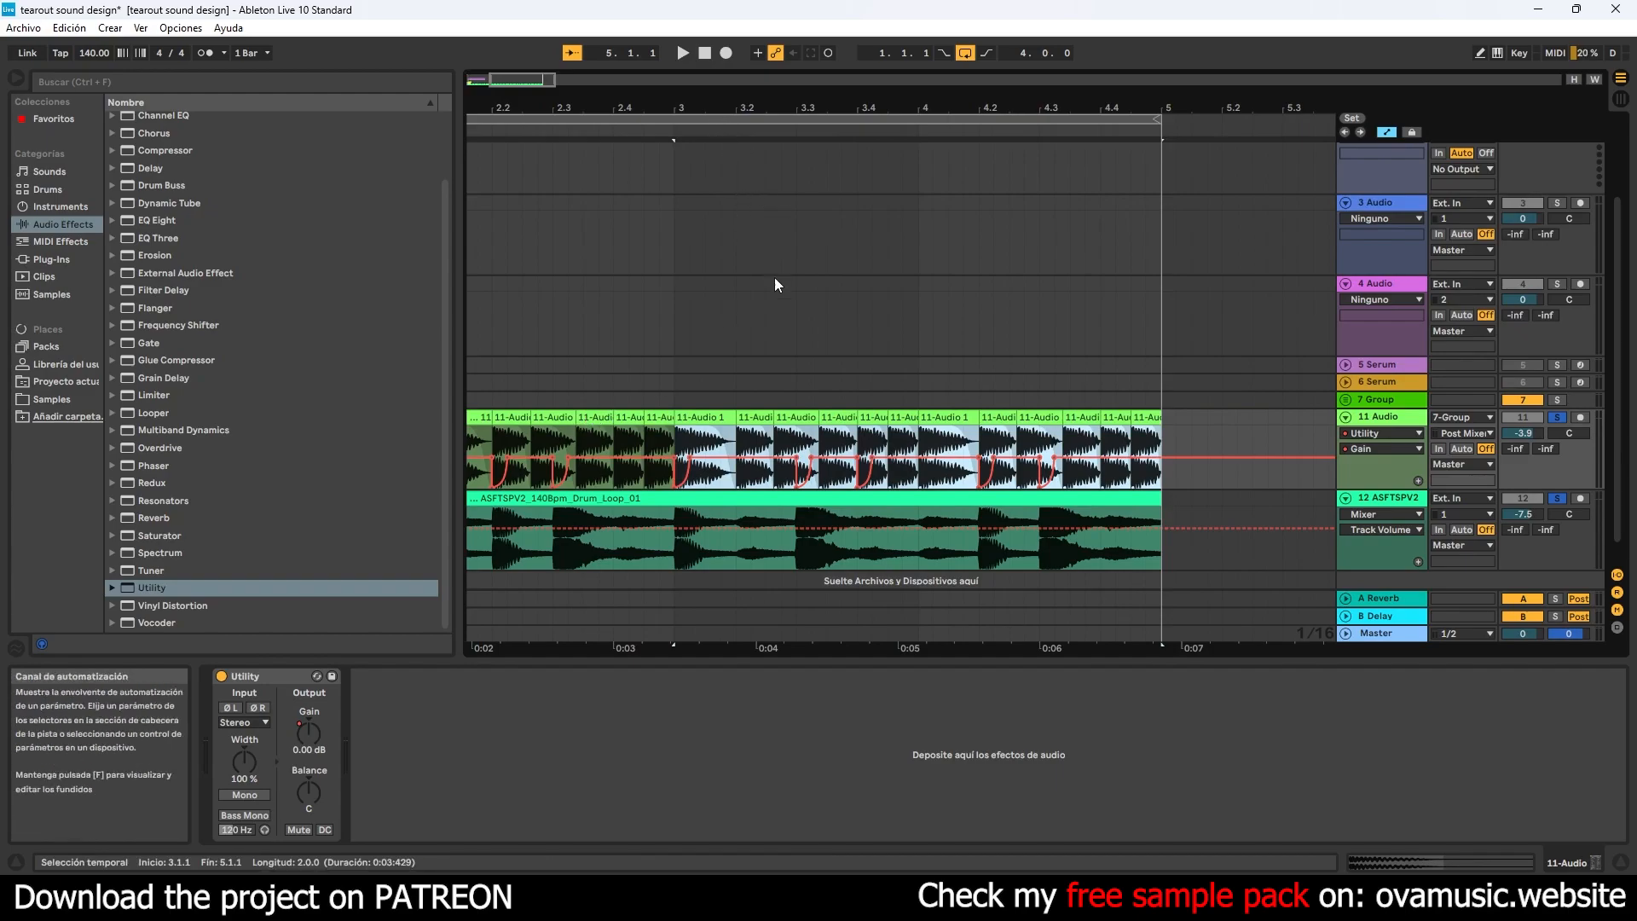
left_click(871, 443)
left_click_drag(876, 445, 859, 448)
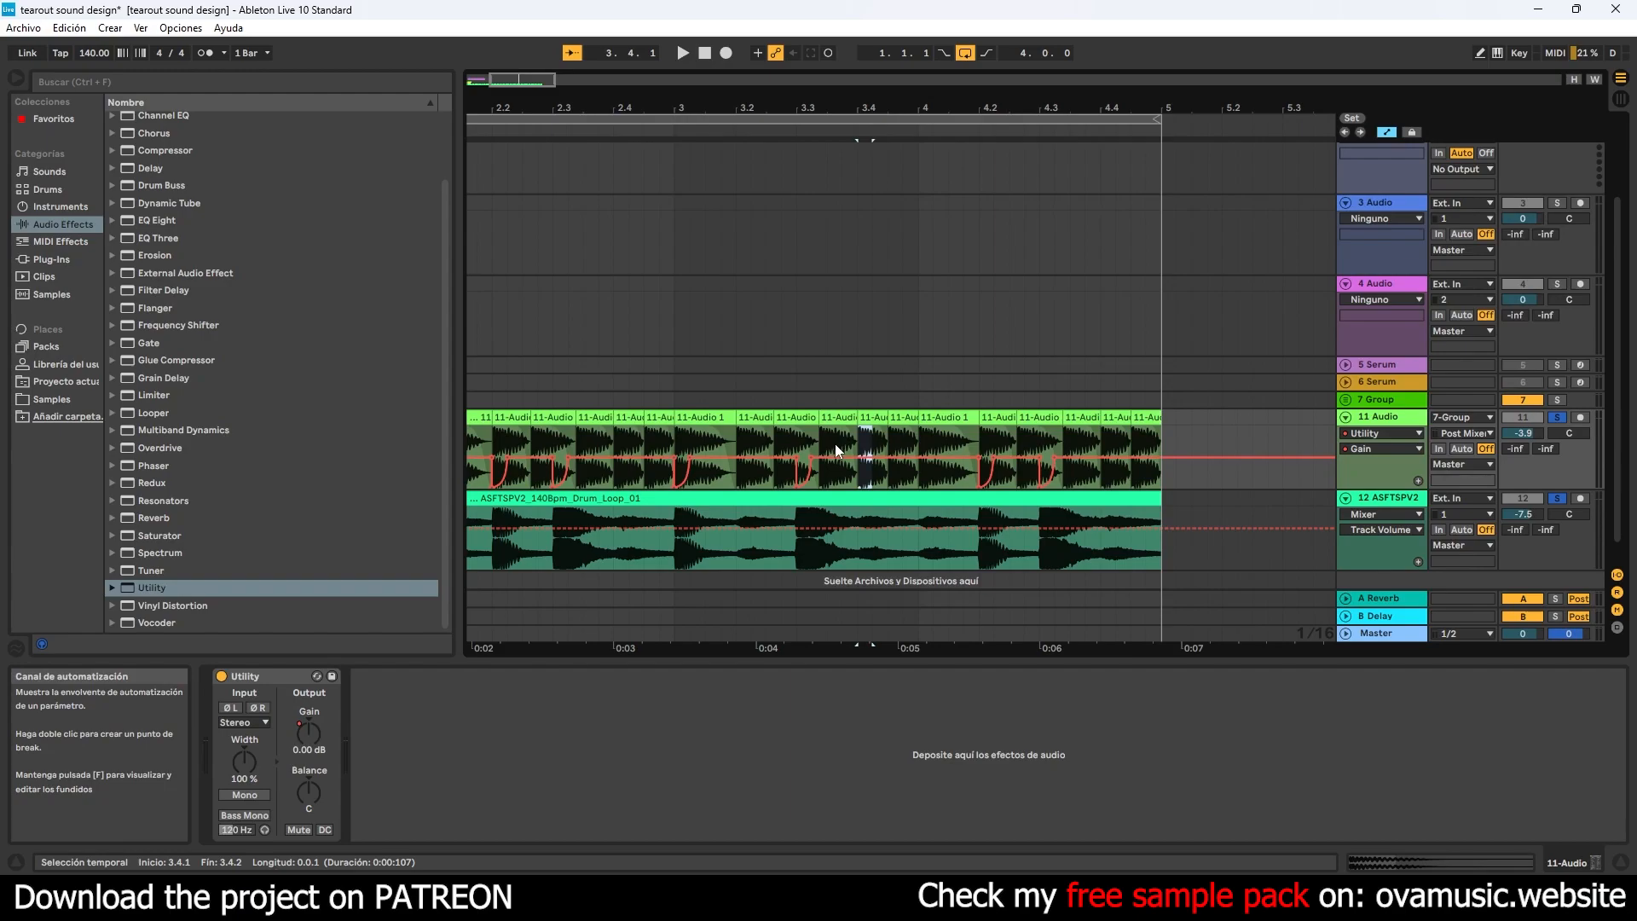
- Hide the automation, play the four-bar loop, and set the drum track to -7.3 dB and the bass track to -2.1 dB
left_click_drag(789, 109, 790, 42)
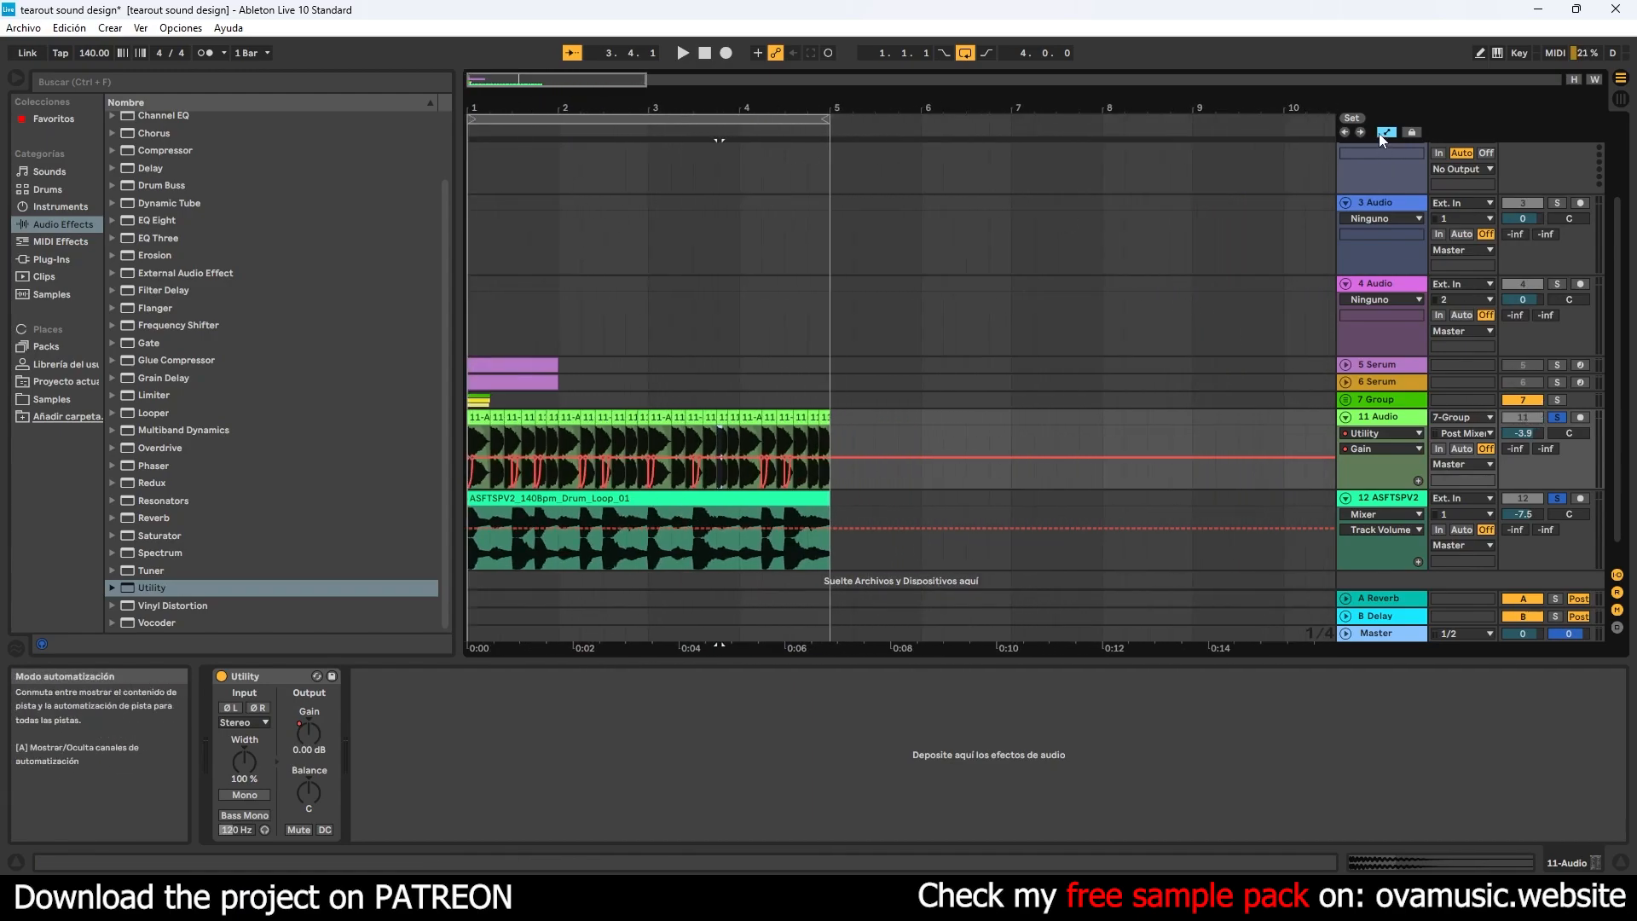
key("a")
left_click(704, 54)
key("space")
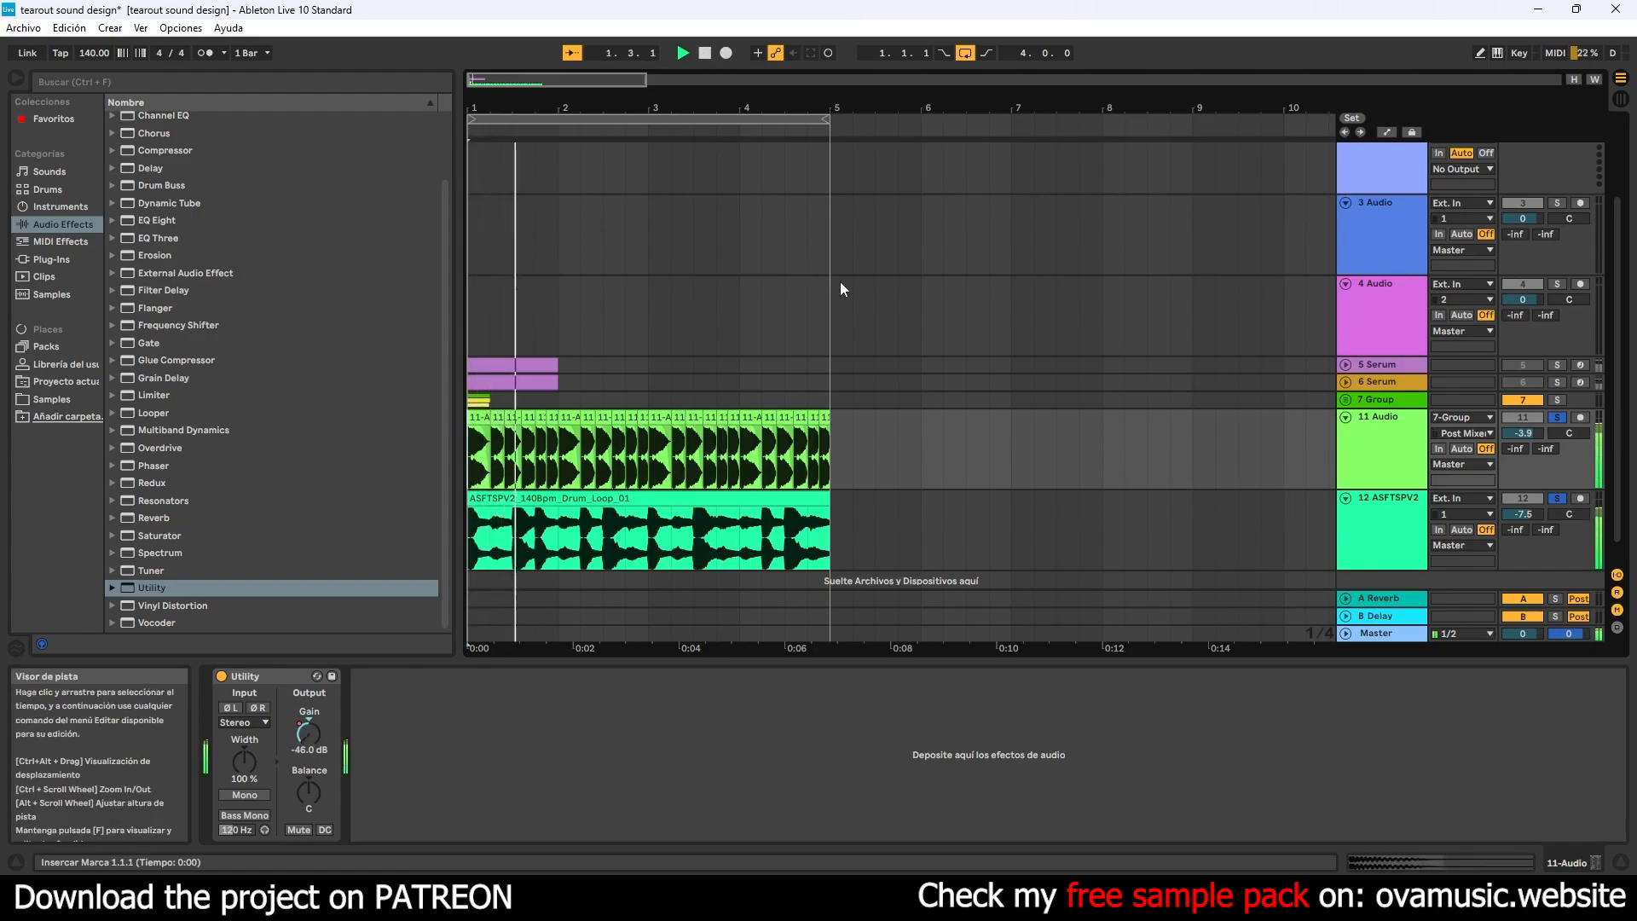
left_click_drag(1532, 514, 1533, 512)
left_click_drag(1527, 435, 1528, 427)
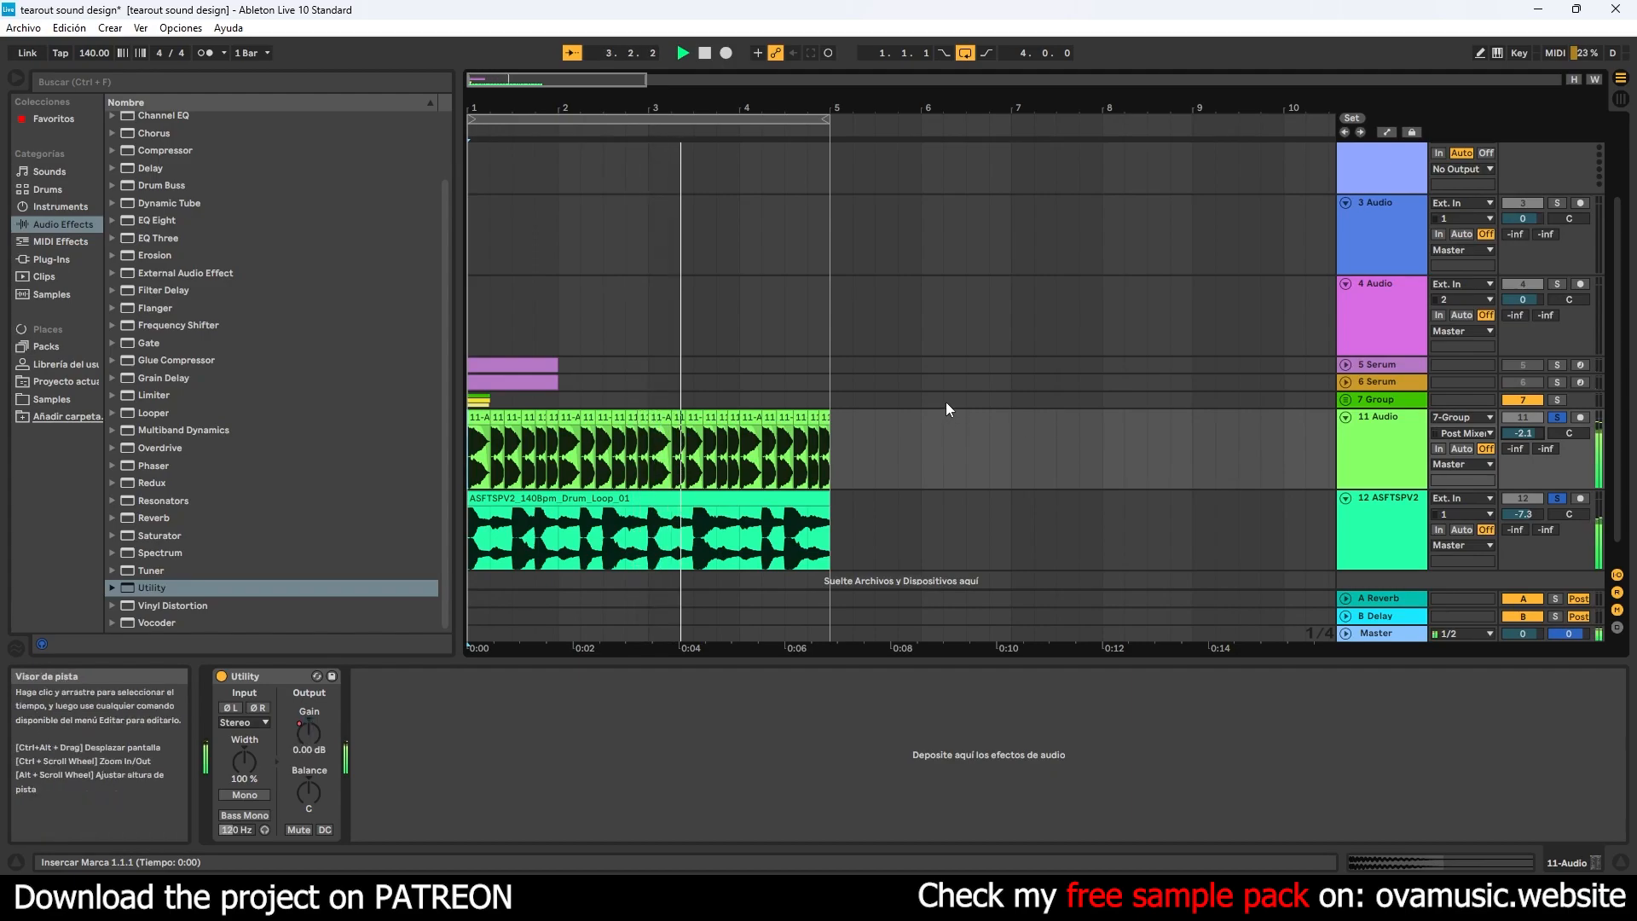
- Find the Waves H-Reverb Stereo plug-in among the VST3 effects and load it onto the bass track, 11 Audio
left_click(51, 259)
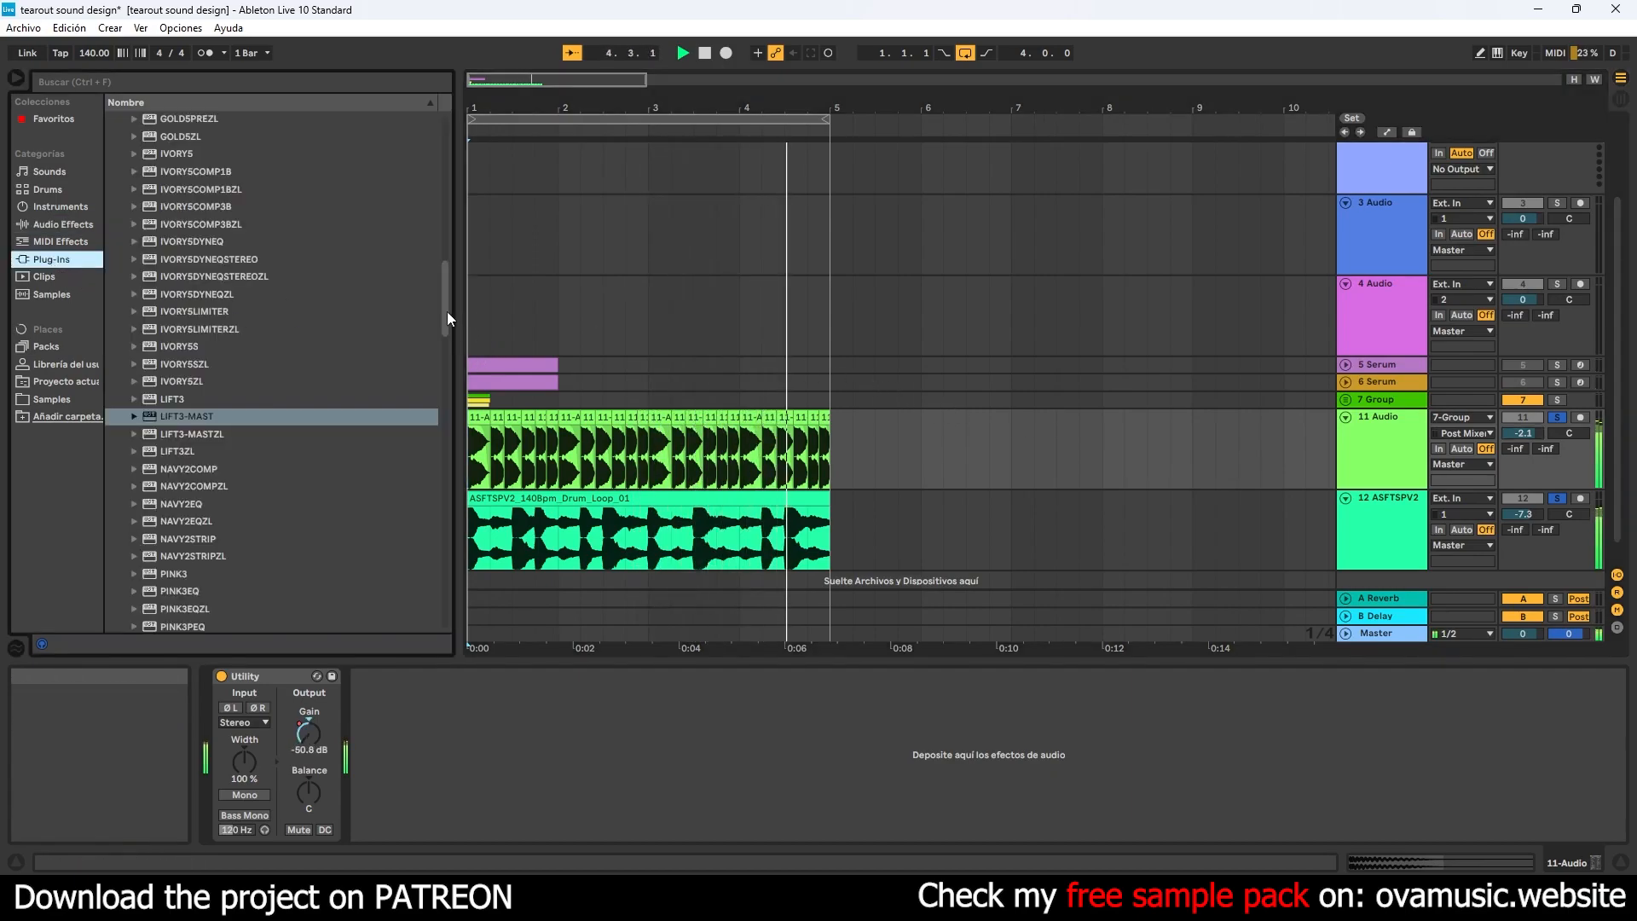
left_click_drag(445, 312, 441, 171)
scroll(164, 150, "up", 1)
left_click(125, 156)
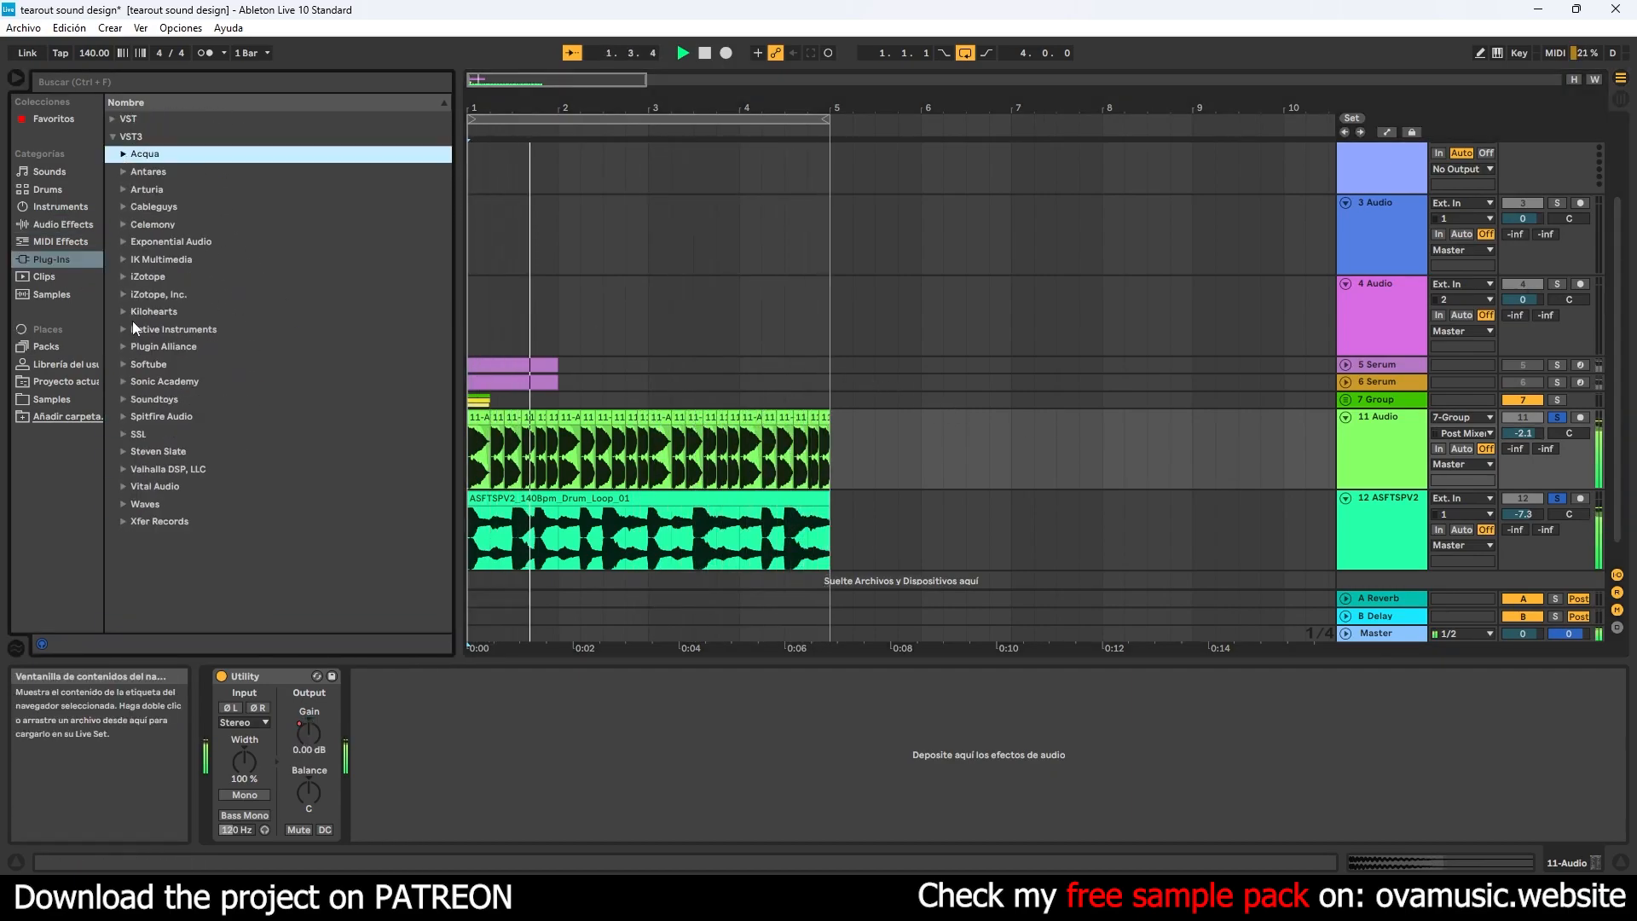
left_click(123, 504)
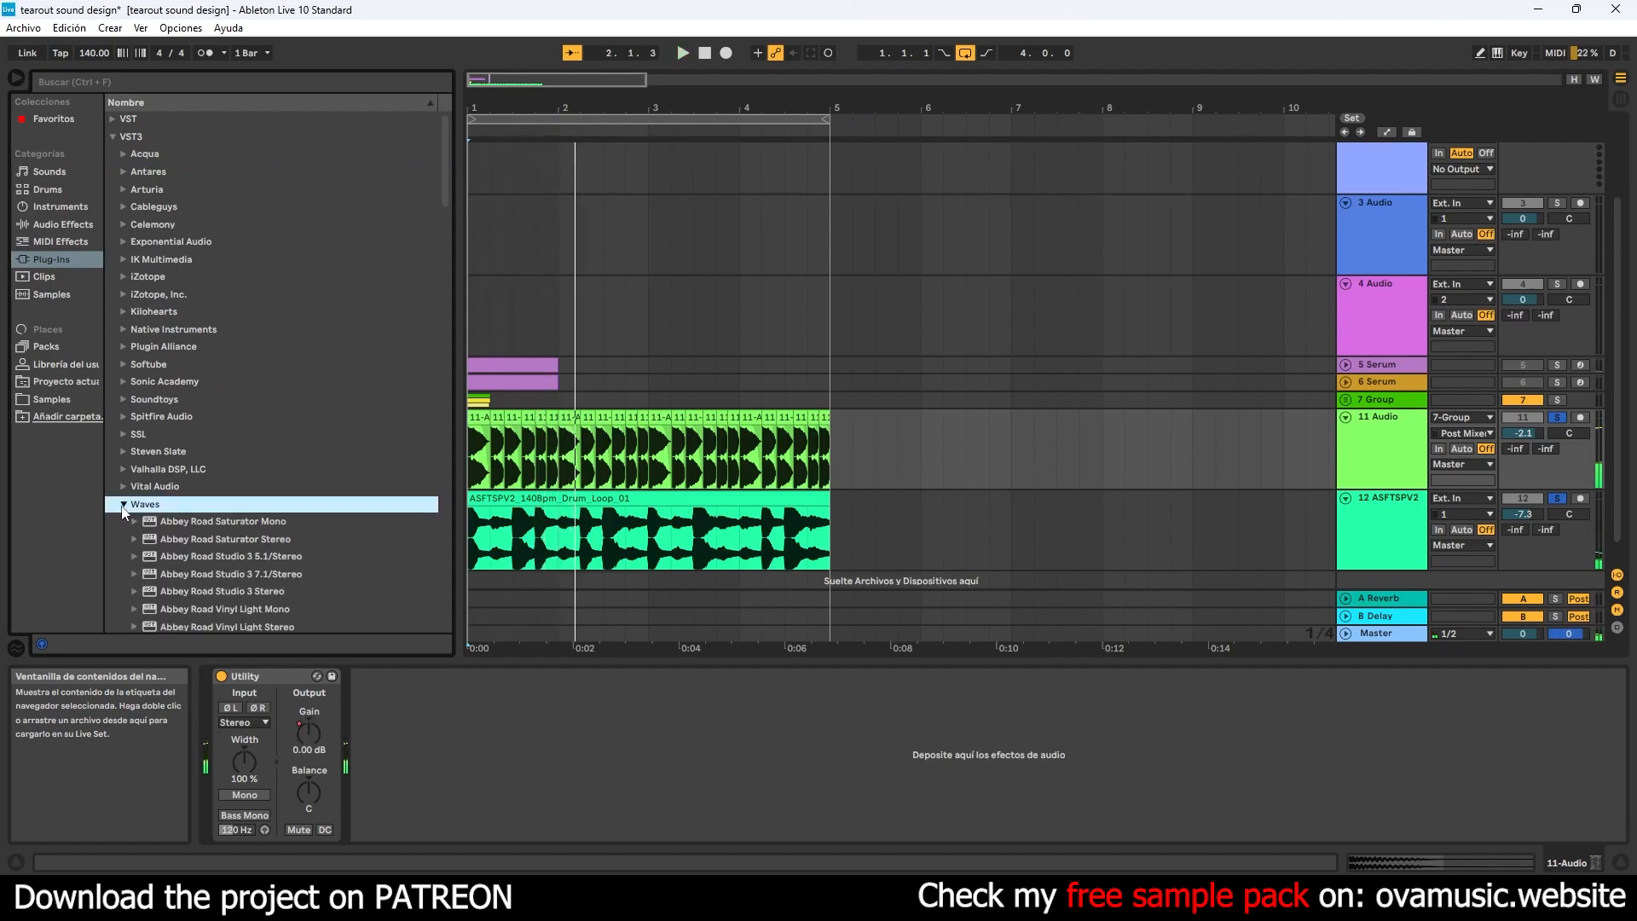
scroll(254, 505, "down", 5)
scroll(266, 484, "down", 2)
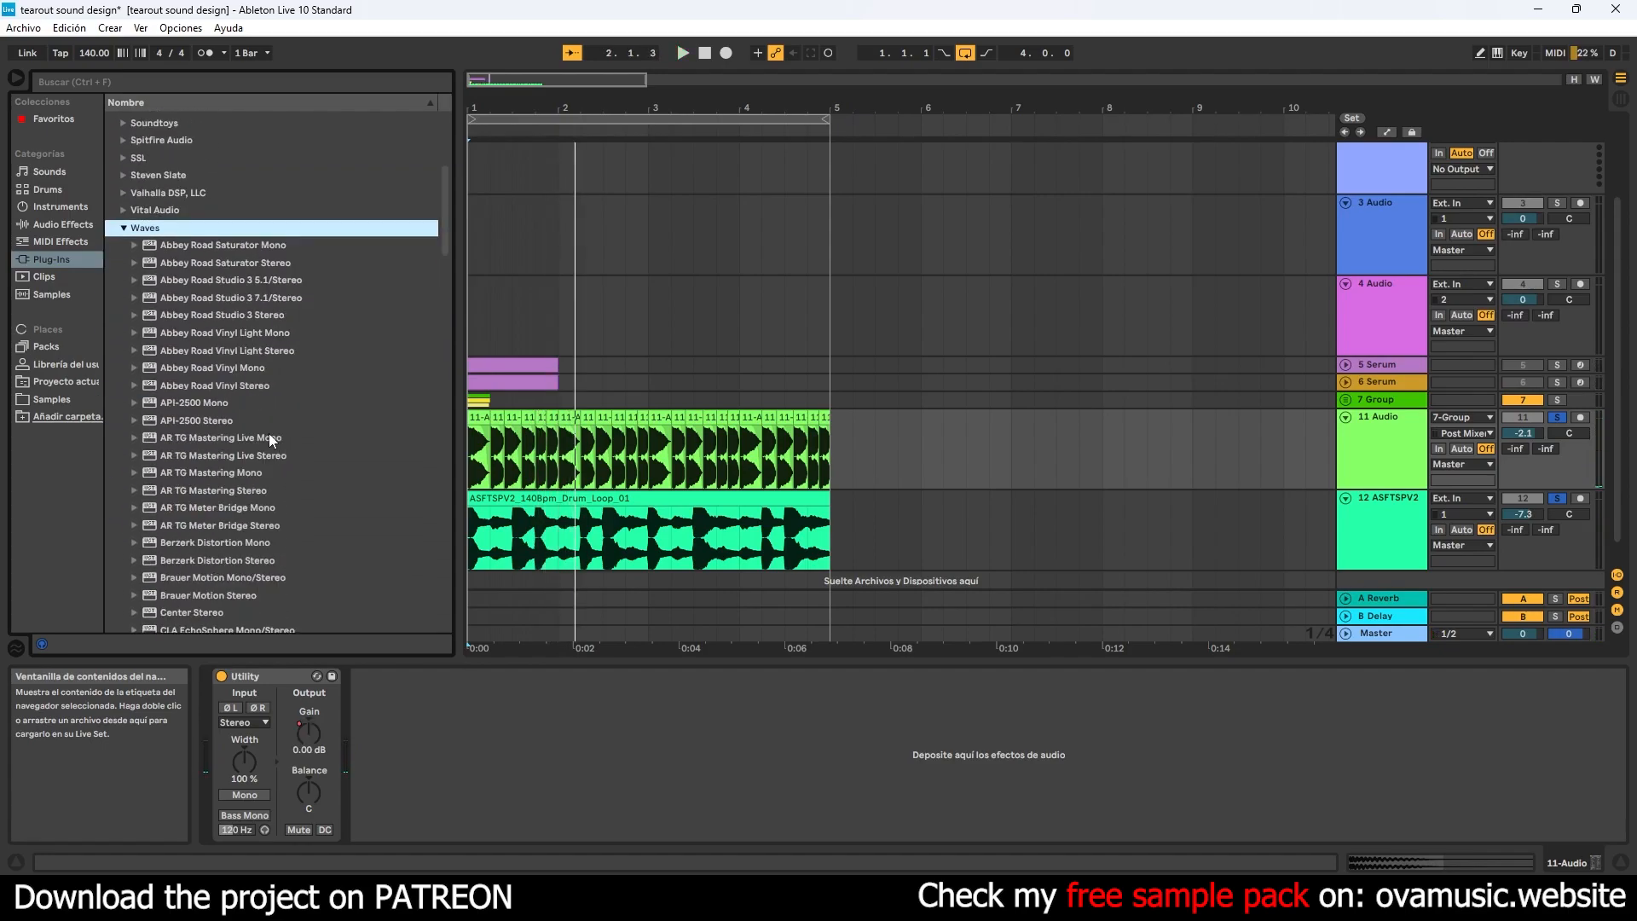
scroll(295, 352, "down", 6)
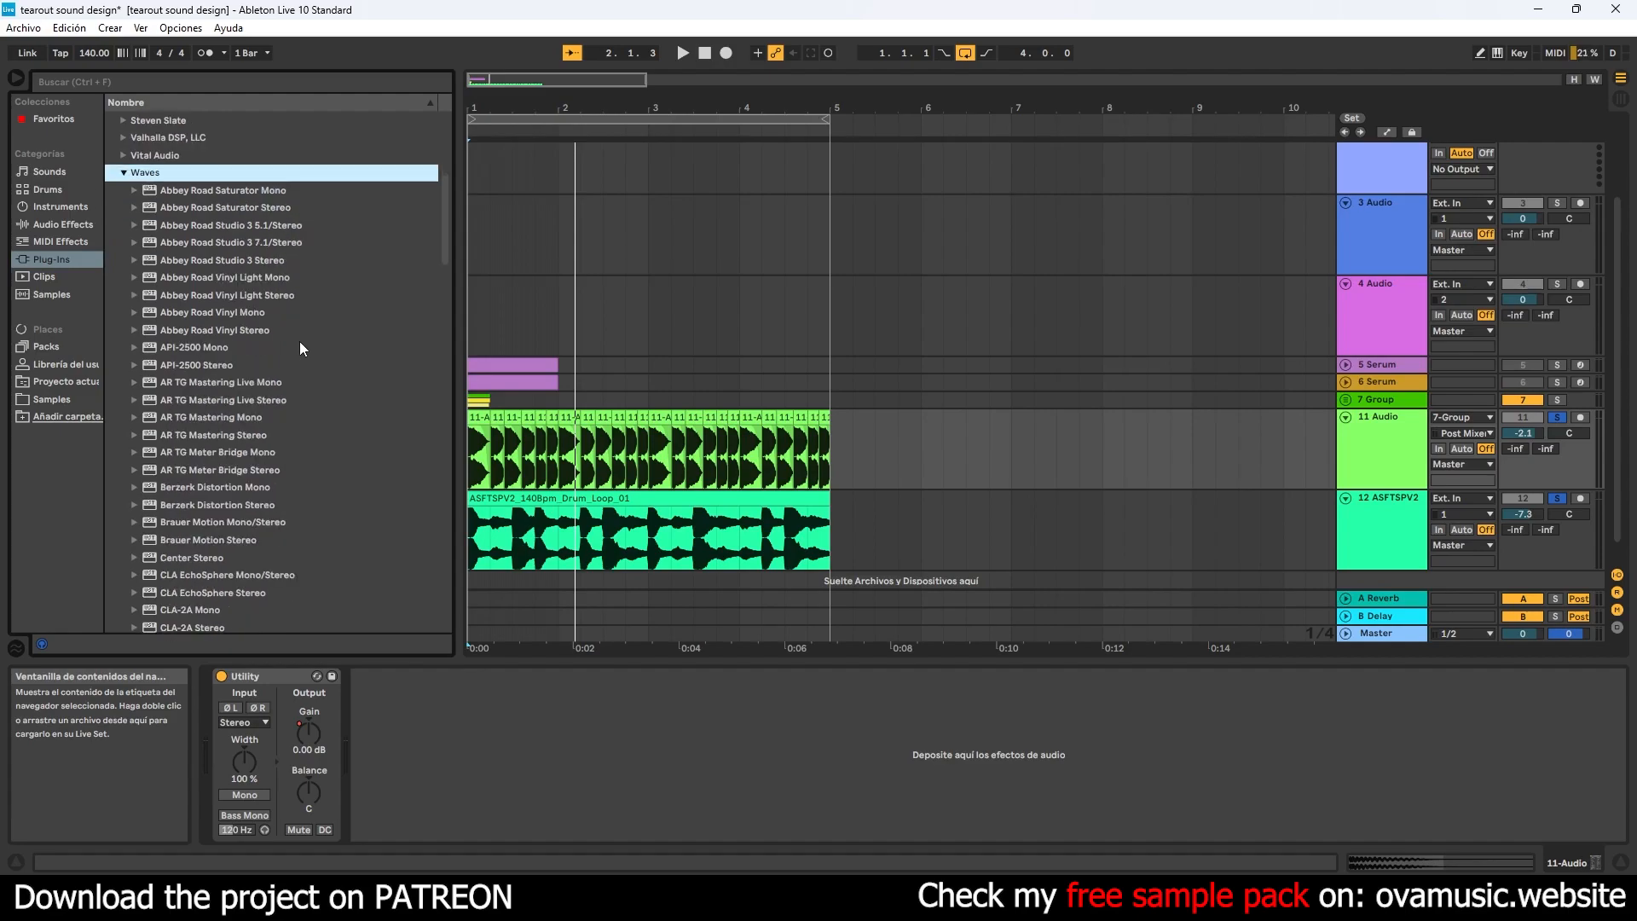
scroll(311, 341, "down", 8)
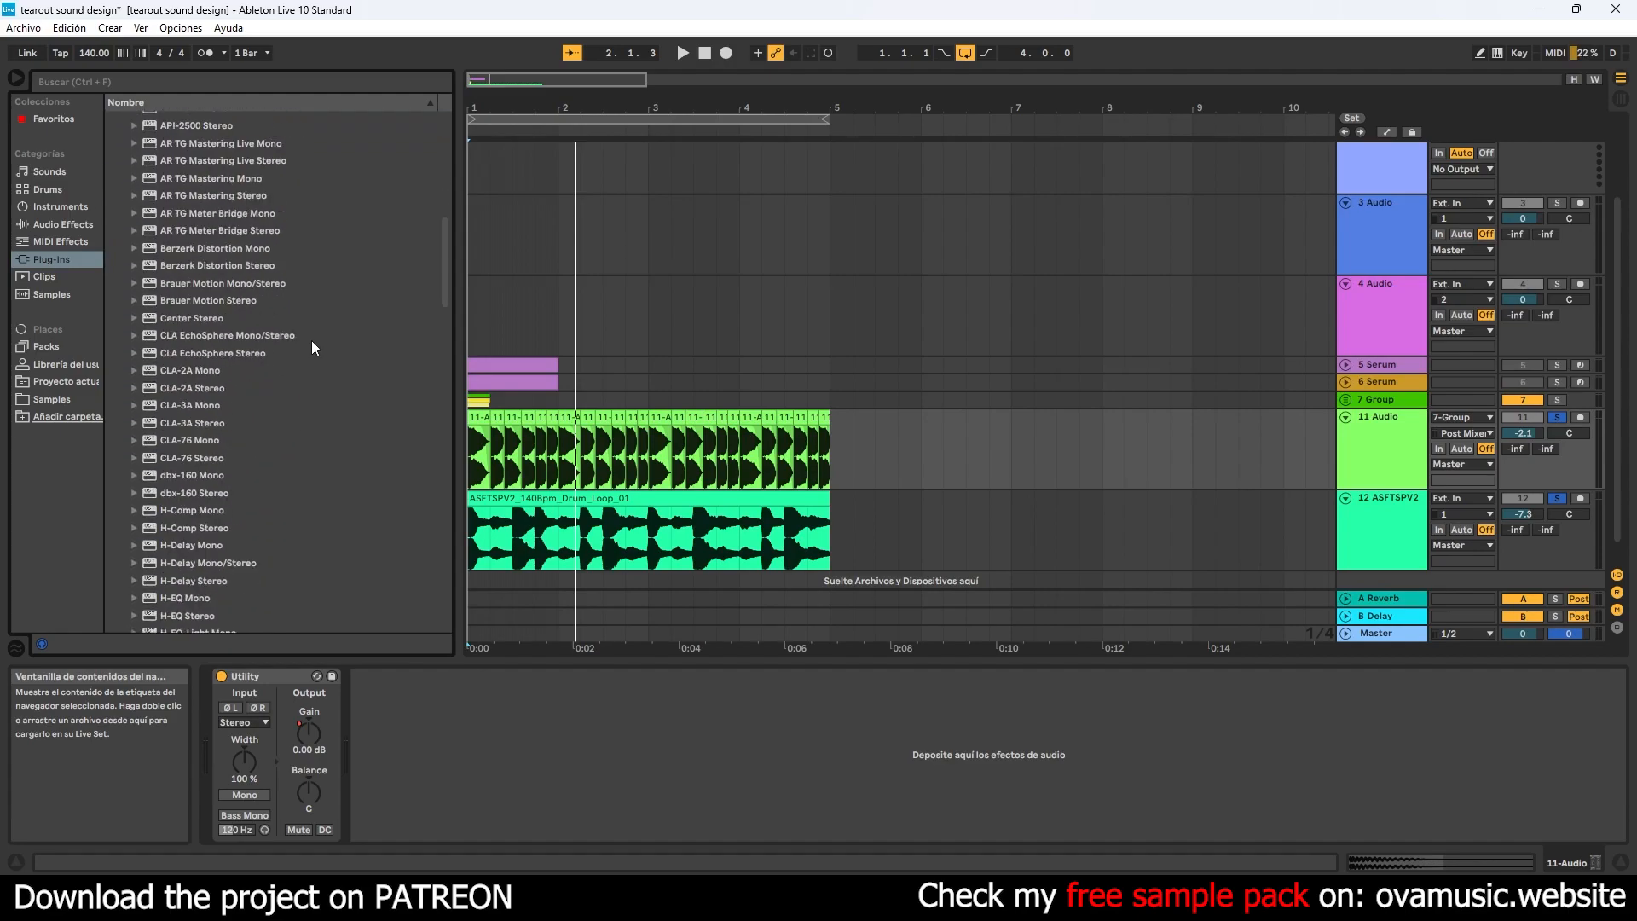
scroll(333, 349, "down", 8)
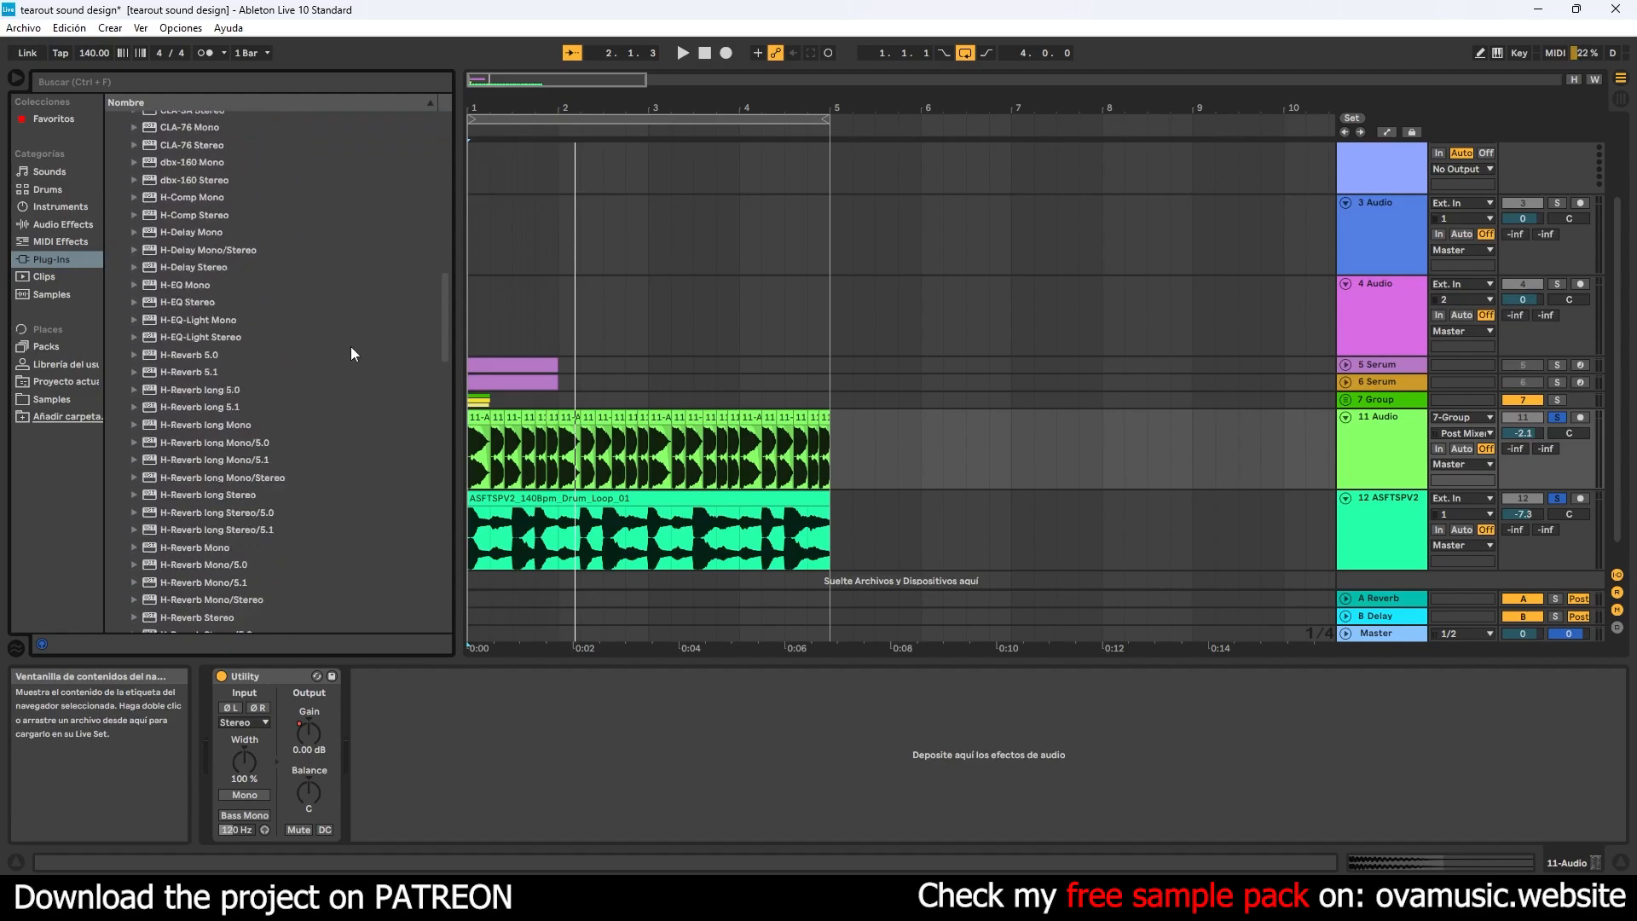
left_click_drag(217, 507, 228, 504)
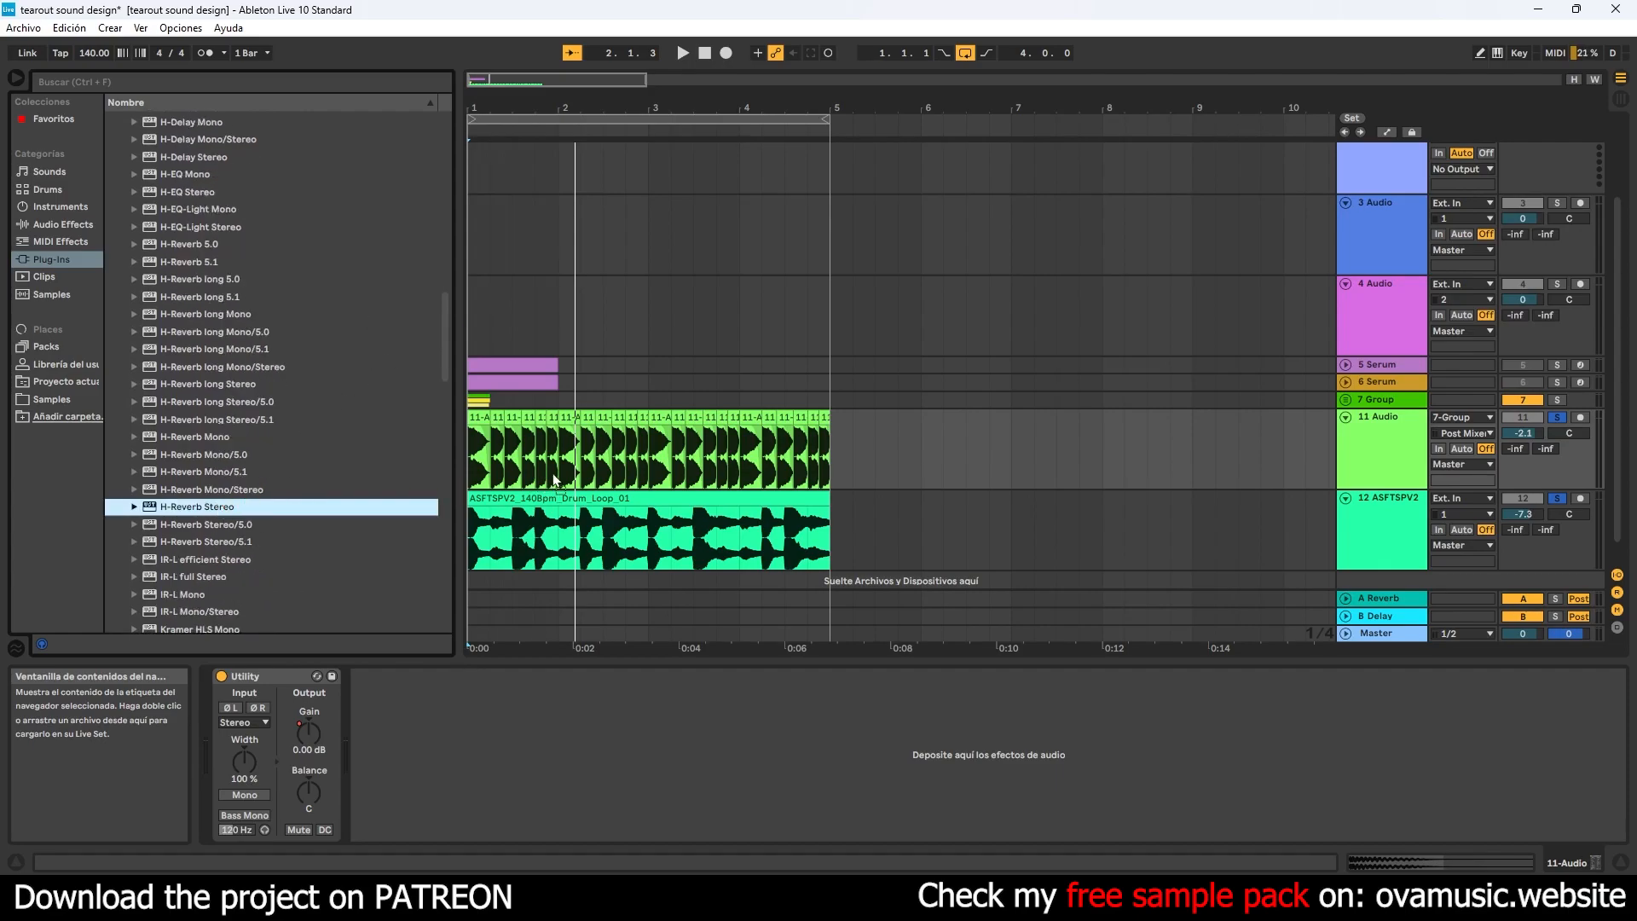
left_click_drag(555, 480, 555, 479)
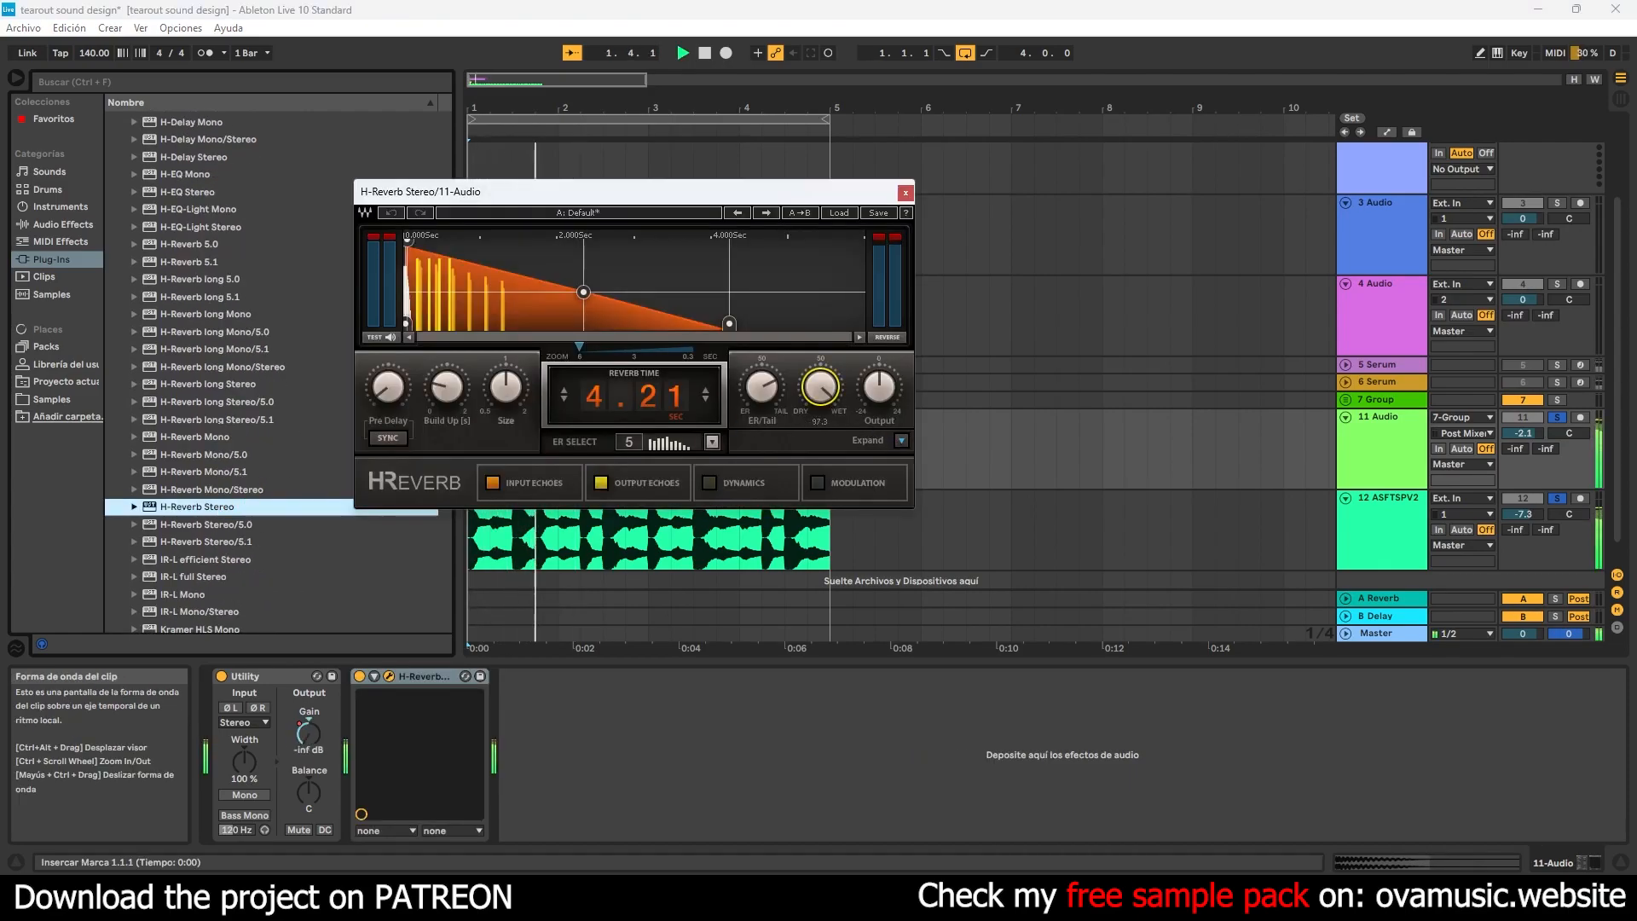
- Lower the H-Reverb dry/wet mix and set its reverb time to 0.71 seconds
left_click_drag(761, 389, 761, 443)
left_click_drag(639, 396, 639, 469)
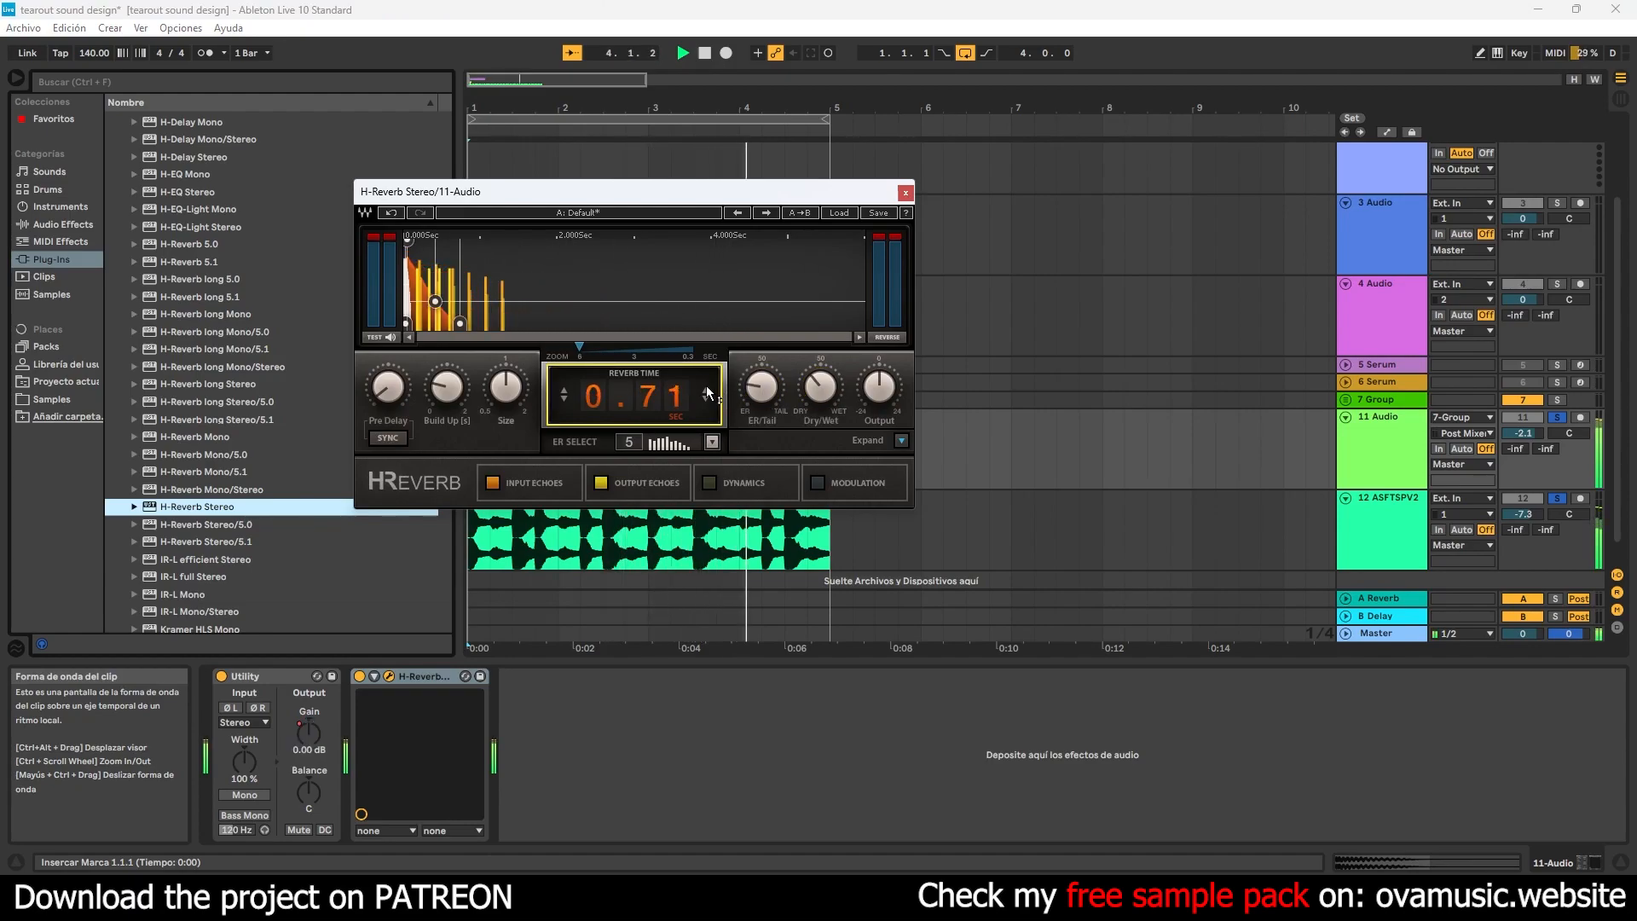
- In the H-Reverb EQ, enable a low cut at 264 Hz and move the high cut to 15804 Hz, and compare with the reverb bypassed
left_click(901, 440)
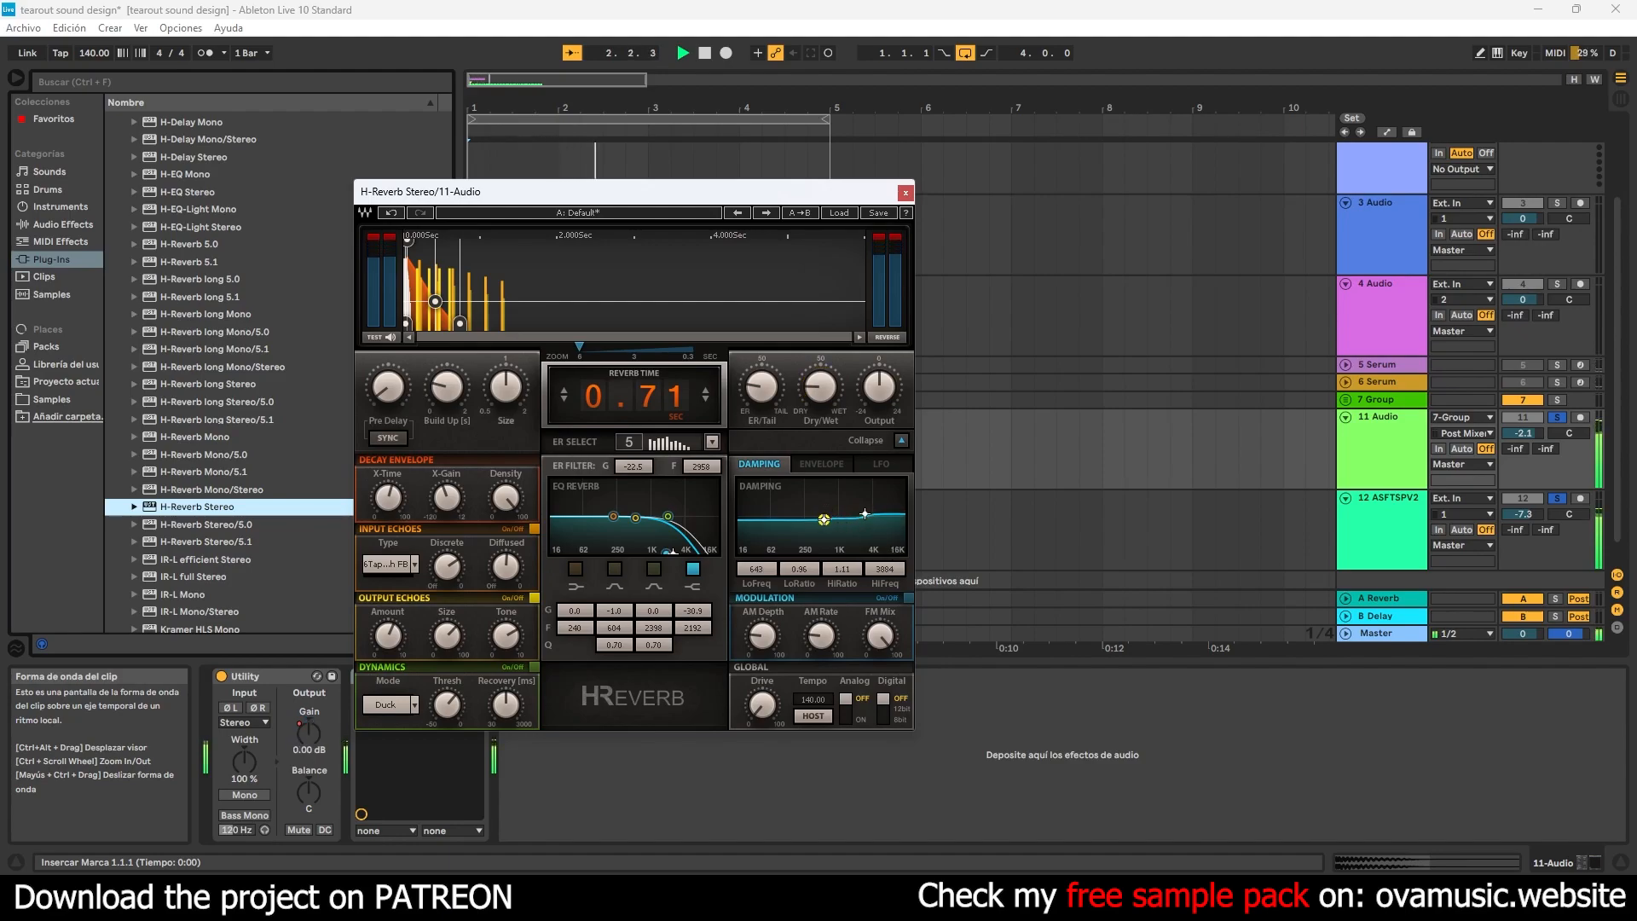
left_click_drag(703, 551, 709, 552)
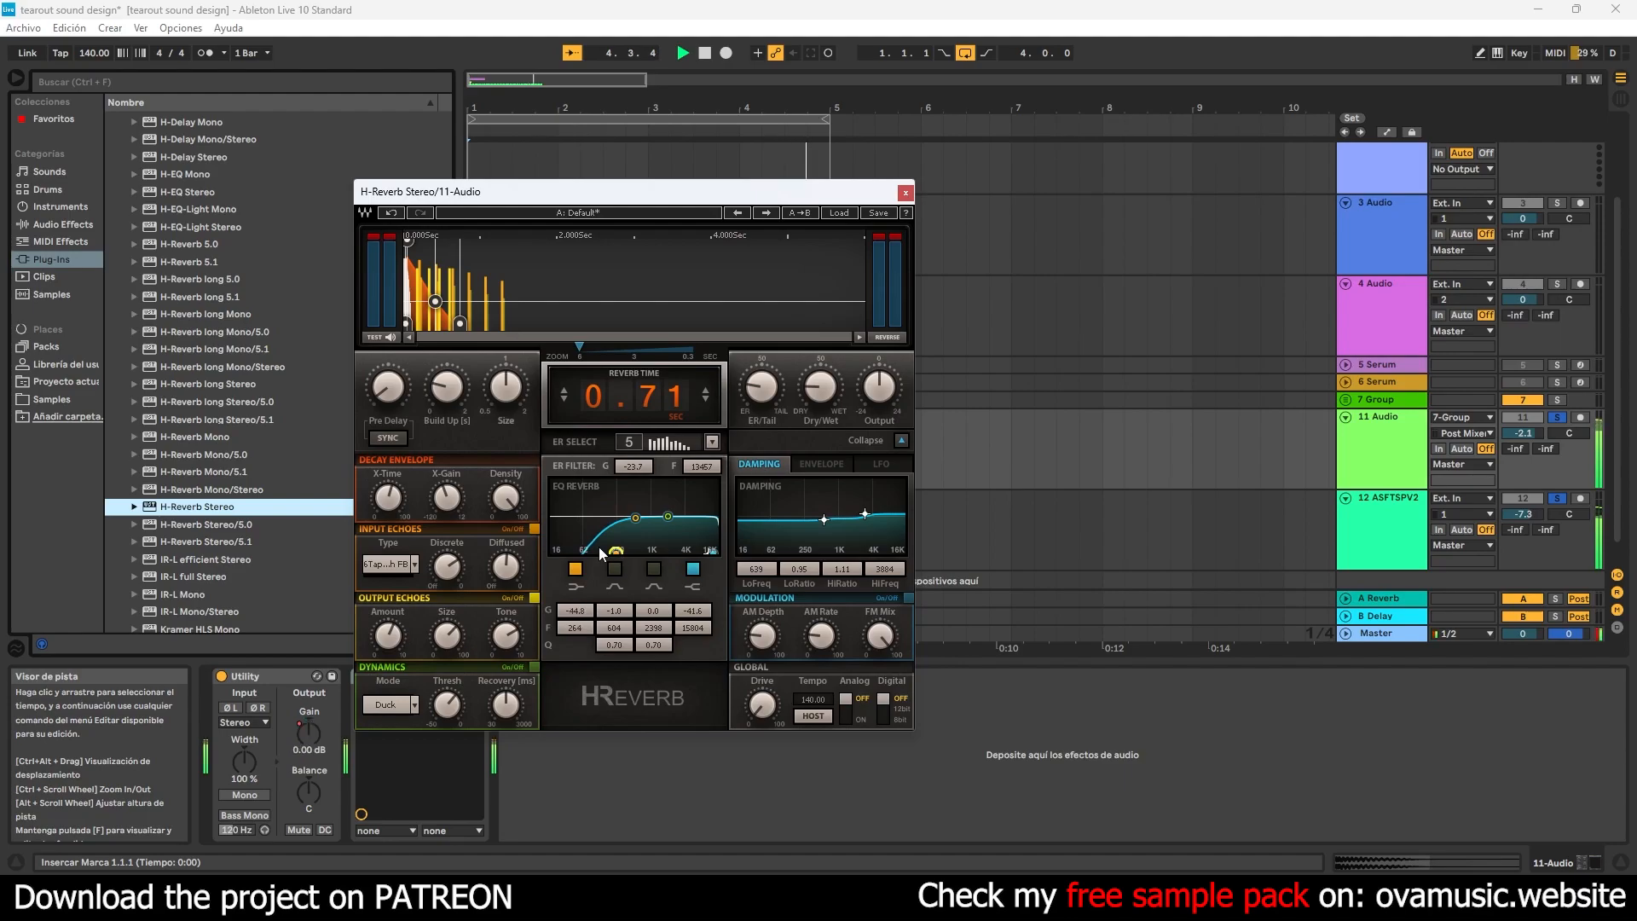
left_click(906, 193)
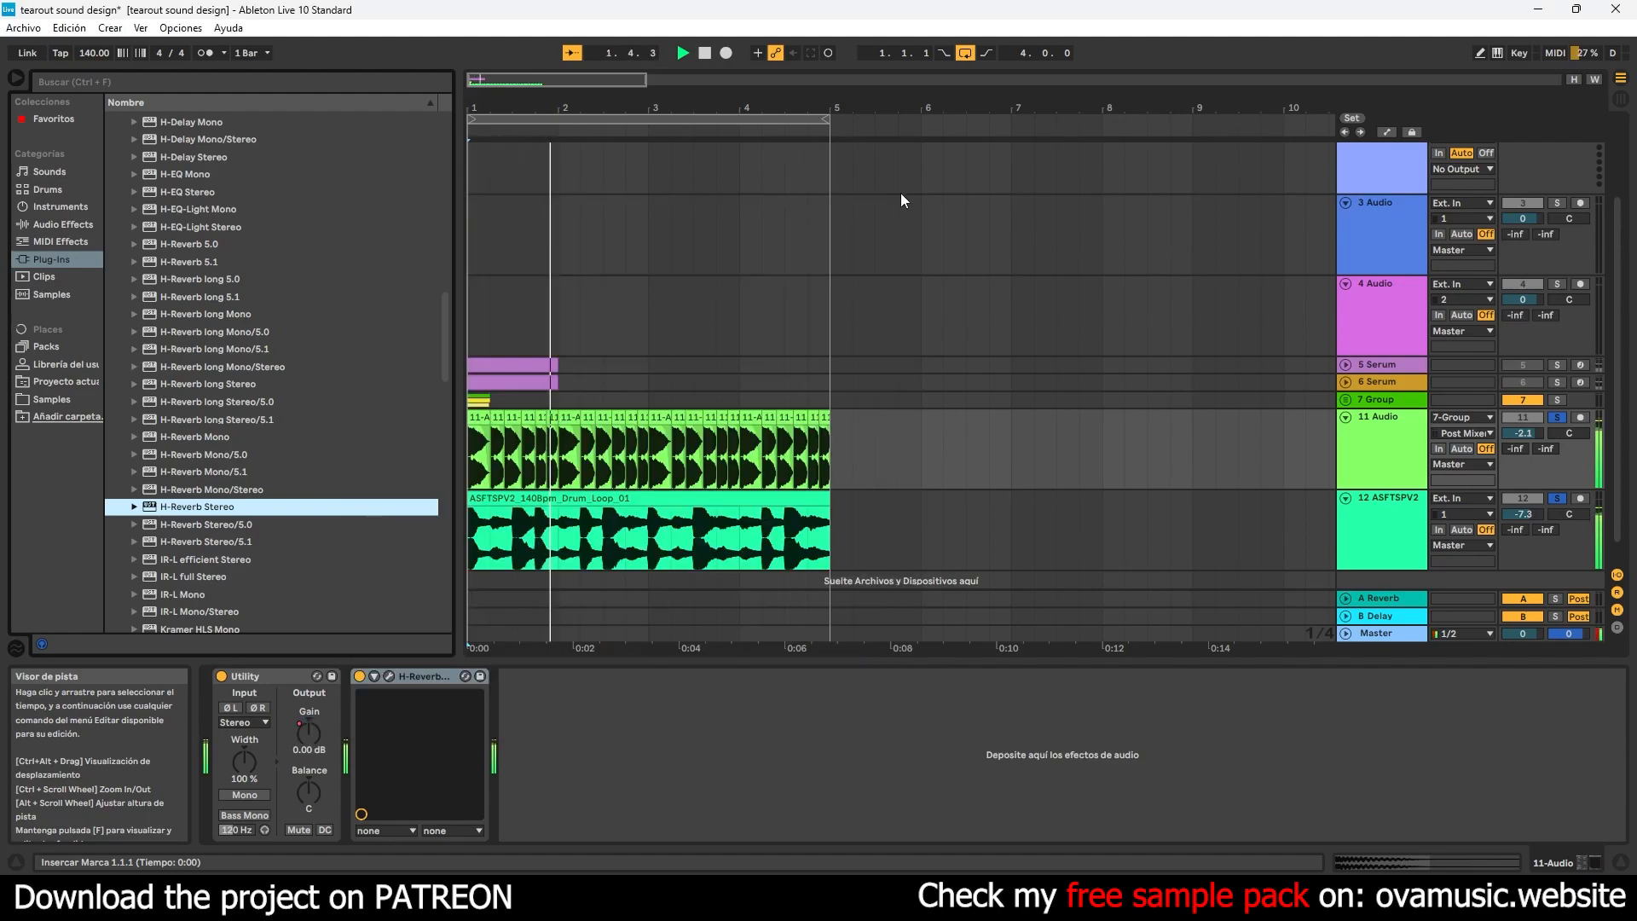
left_click(356, 677)
left_click(356, 677)
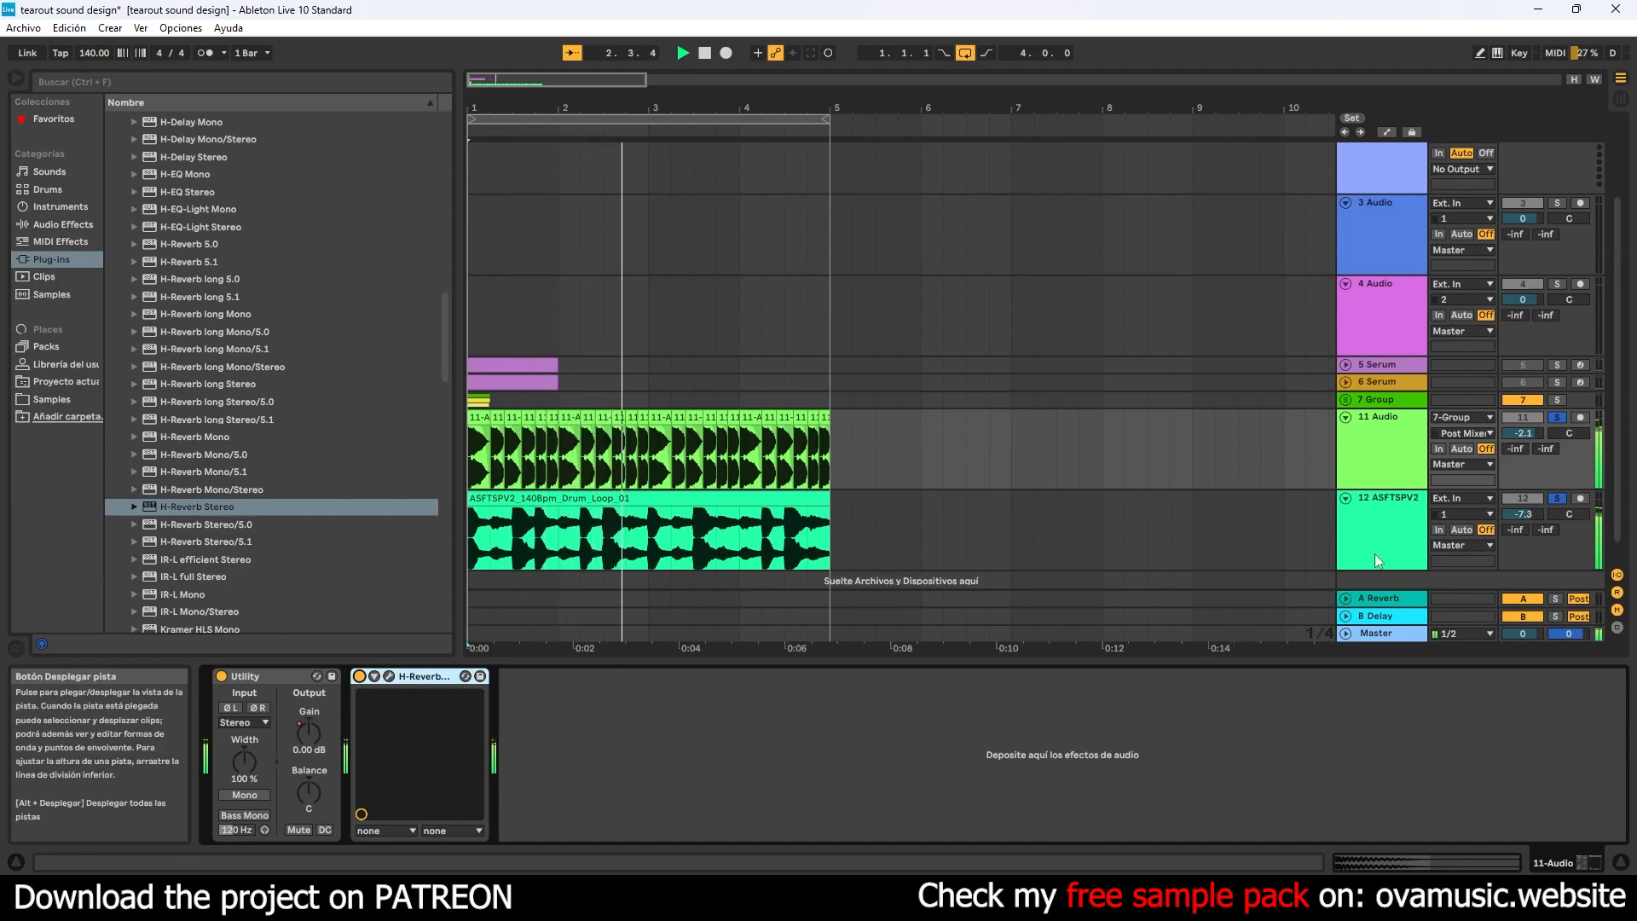
left_click(1382, 522)
left_click(1379, 467)
left_click(1379, 636)
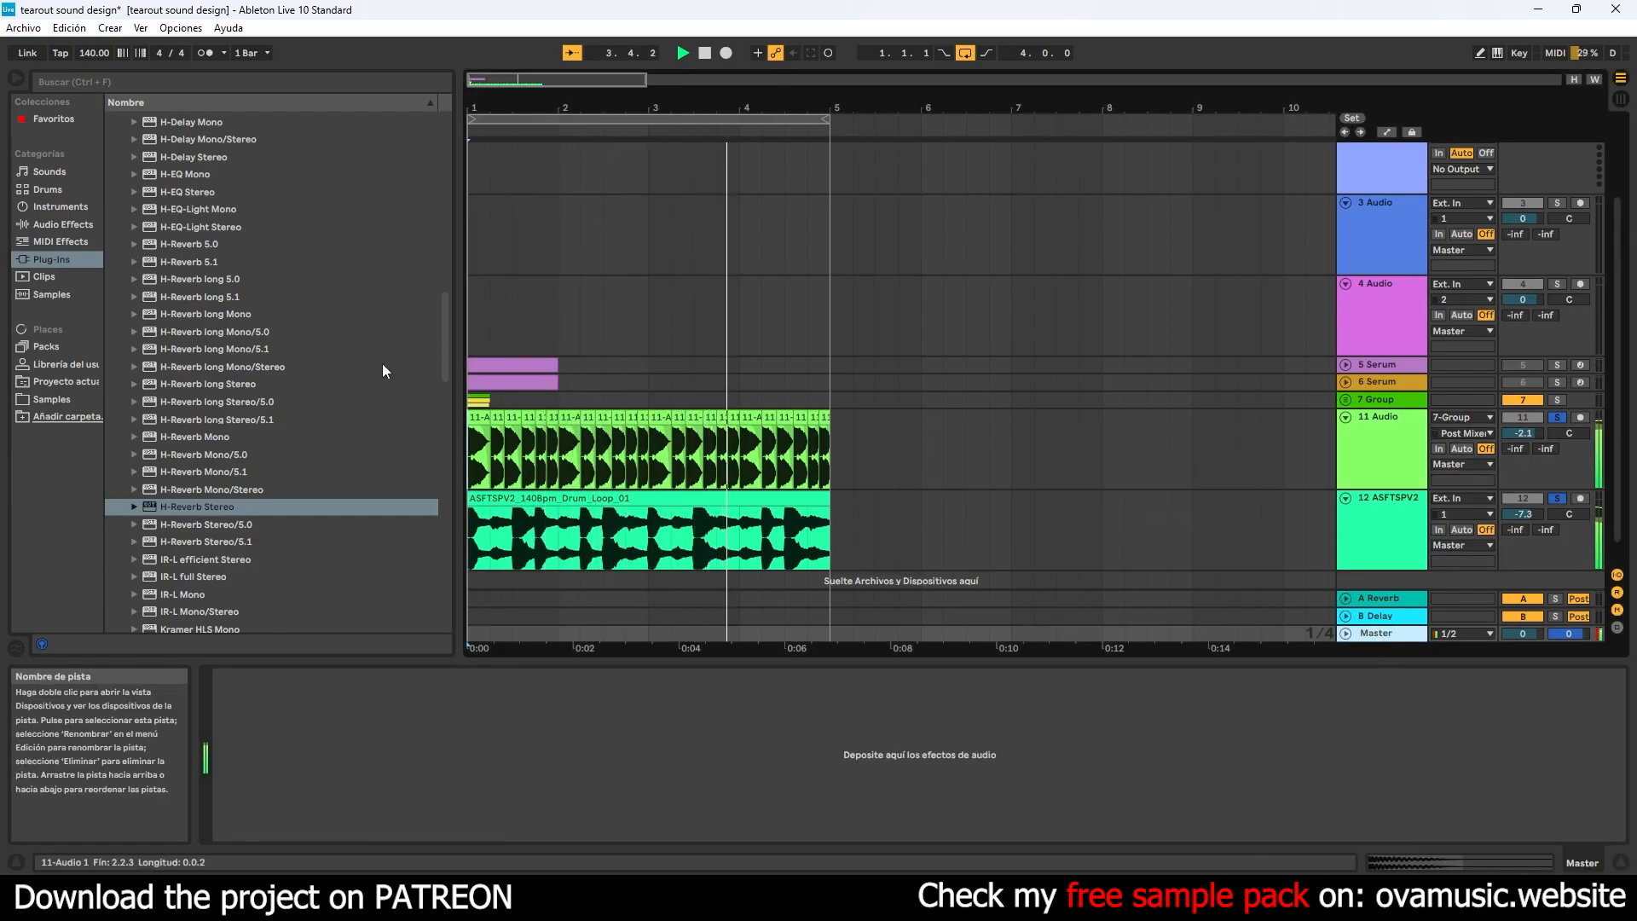
left_click_drag(445, 343, 447, 332)
- Trim the two bass clips in the last beat of bar 4 to sixteenth notes and duplicate each, making a four-hit roll
left_click_drag(629, 109, 735, 126)
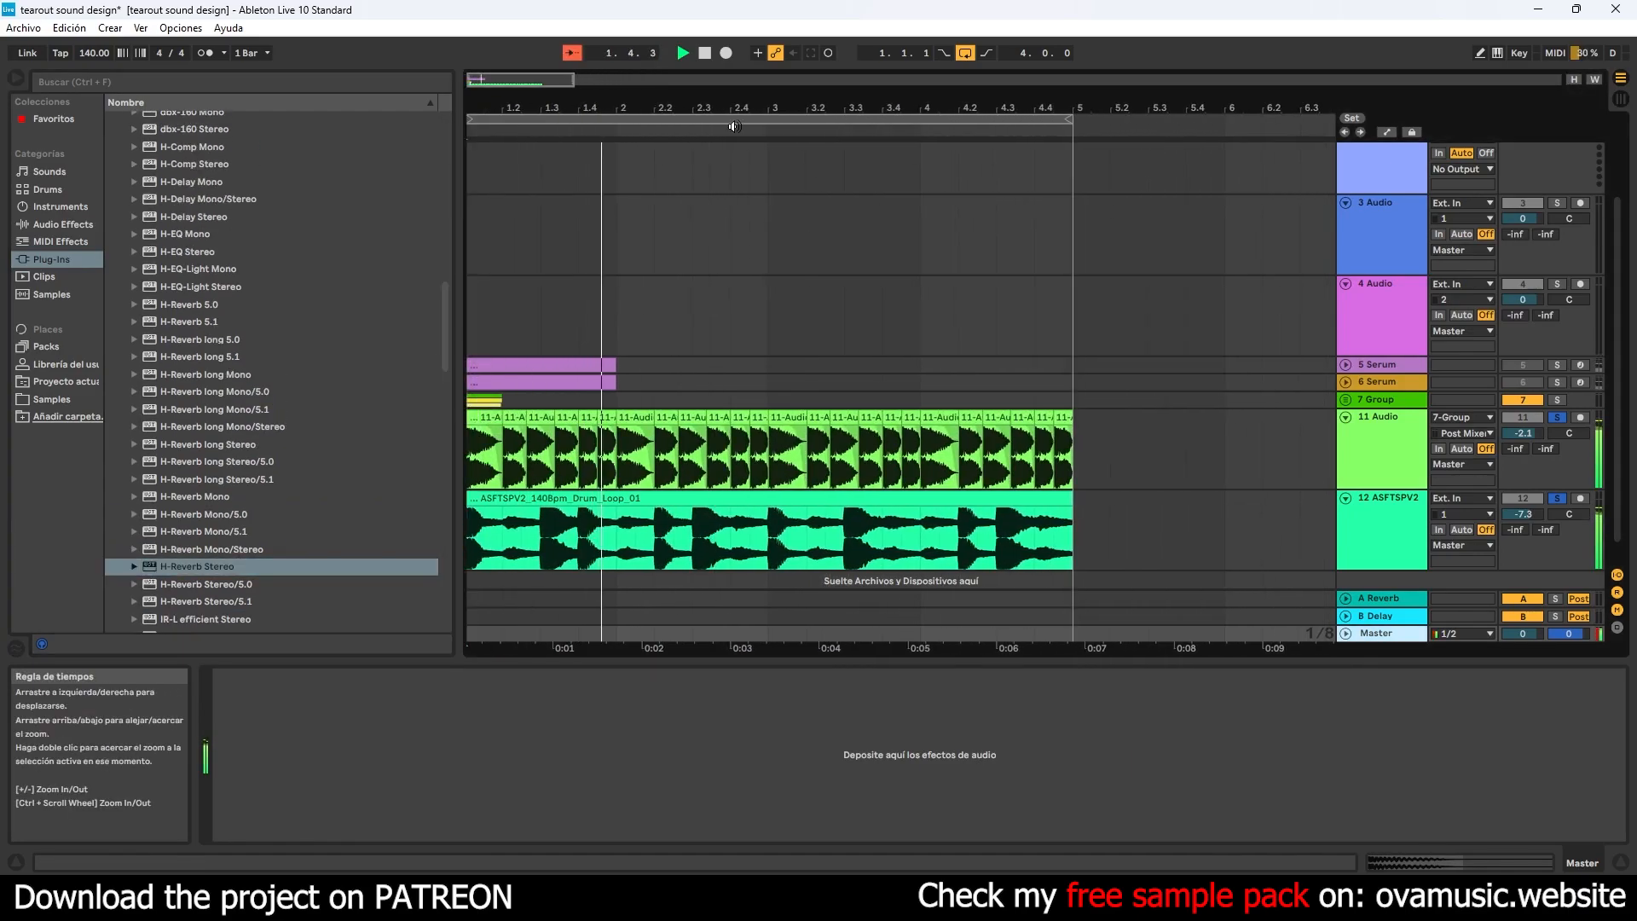
left_click(813, 463)
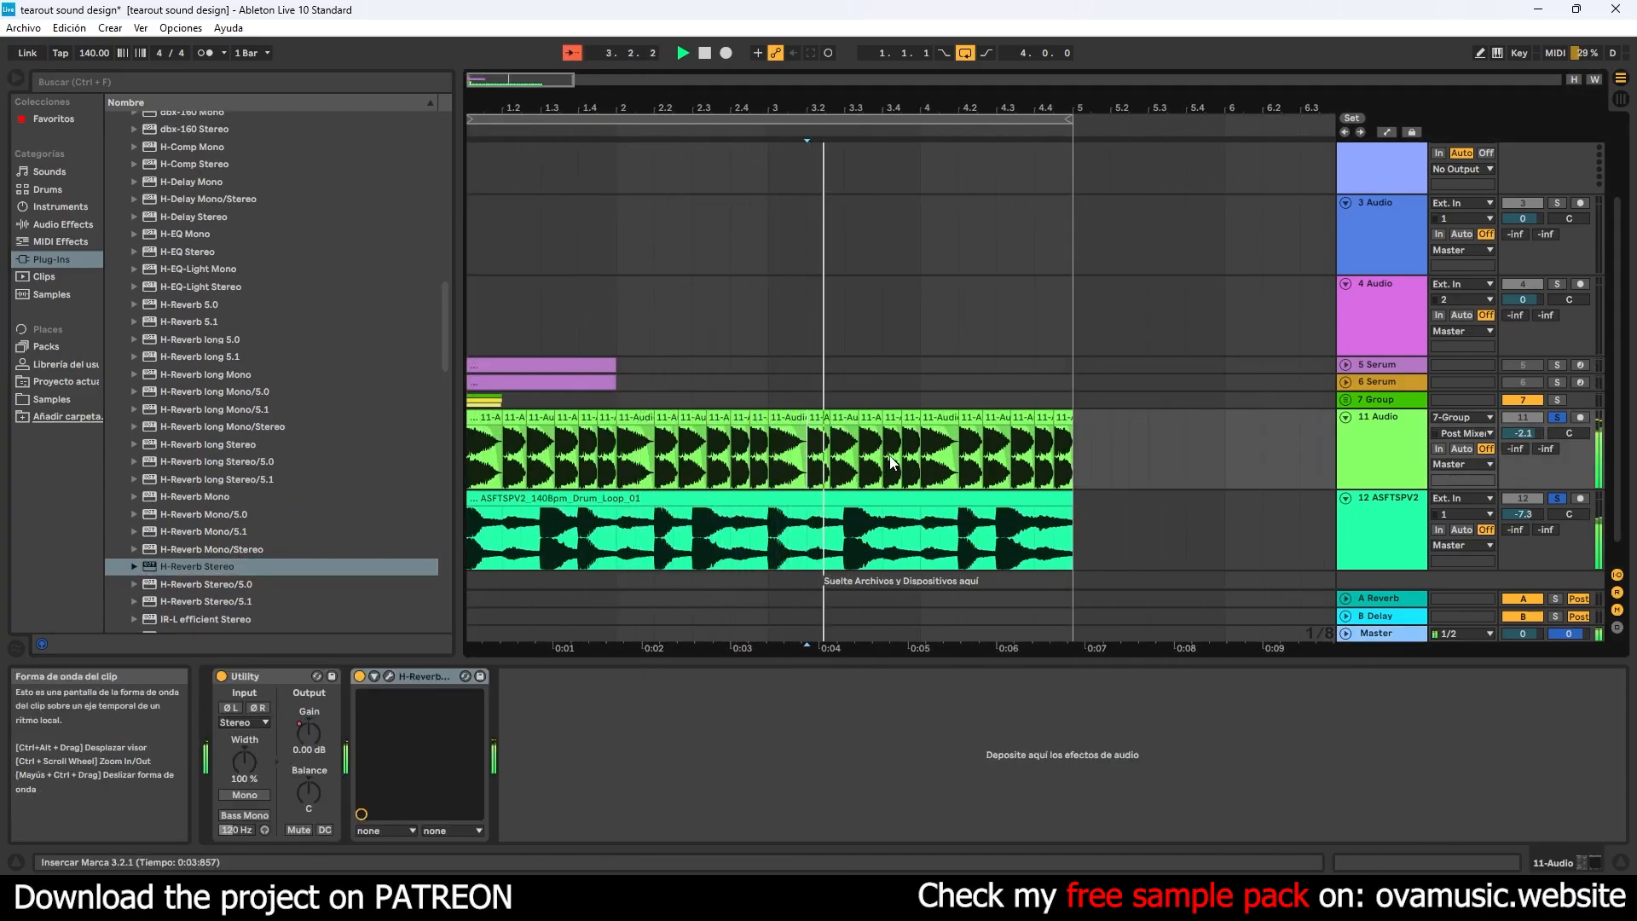
key("space")
left_click_drag(1056, 113, 1068, 162)
left_click_drag(1057, 420, 1041, 421)
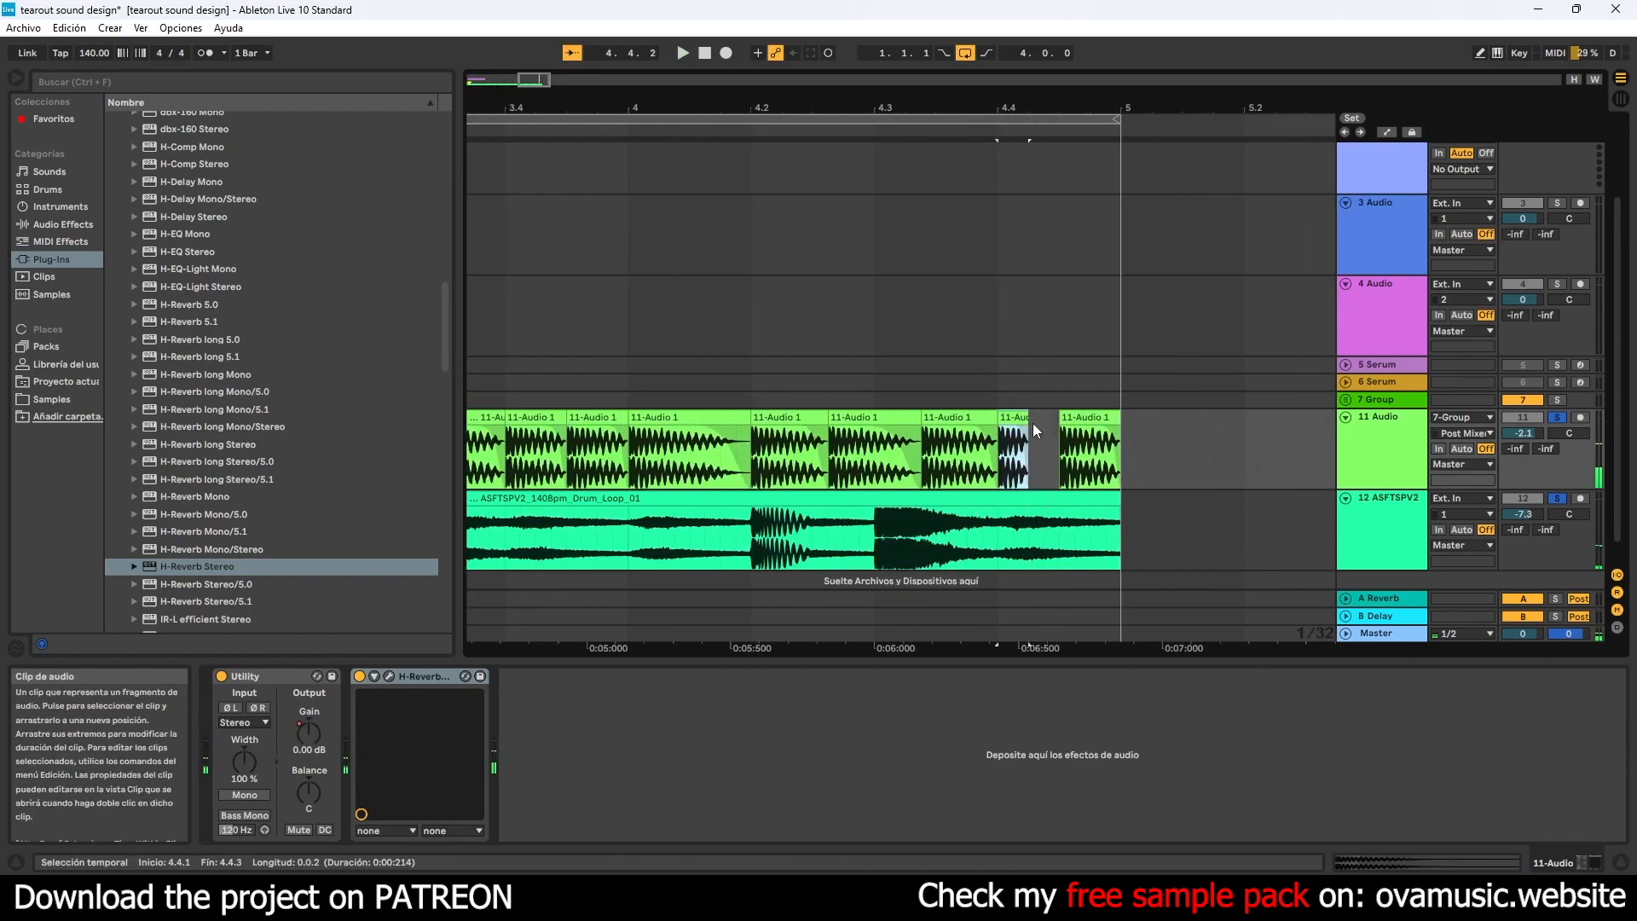
key("ctrl+d")
left_click_drag(1117, 419, 1090, 419)
key("ctrl+d")
left_click(968, 450)
key("space")
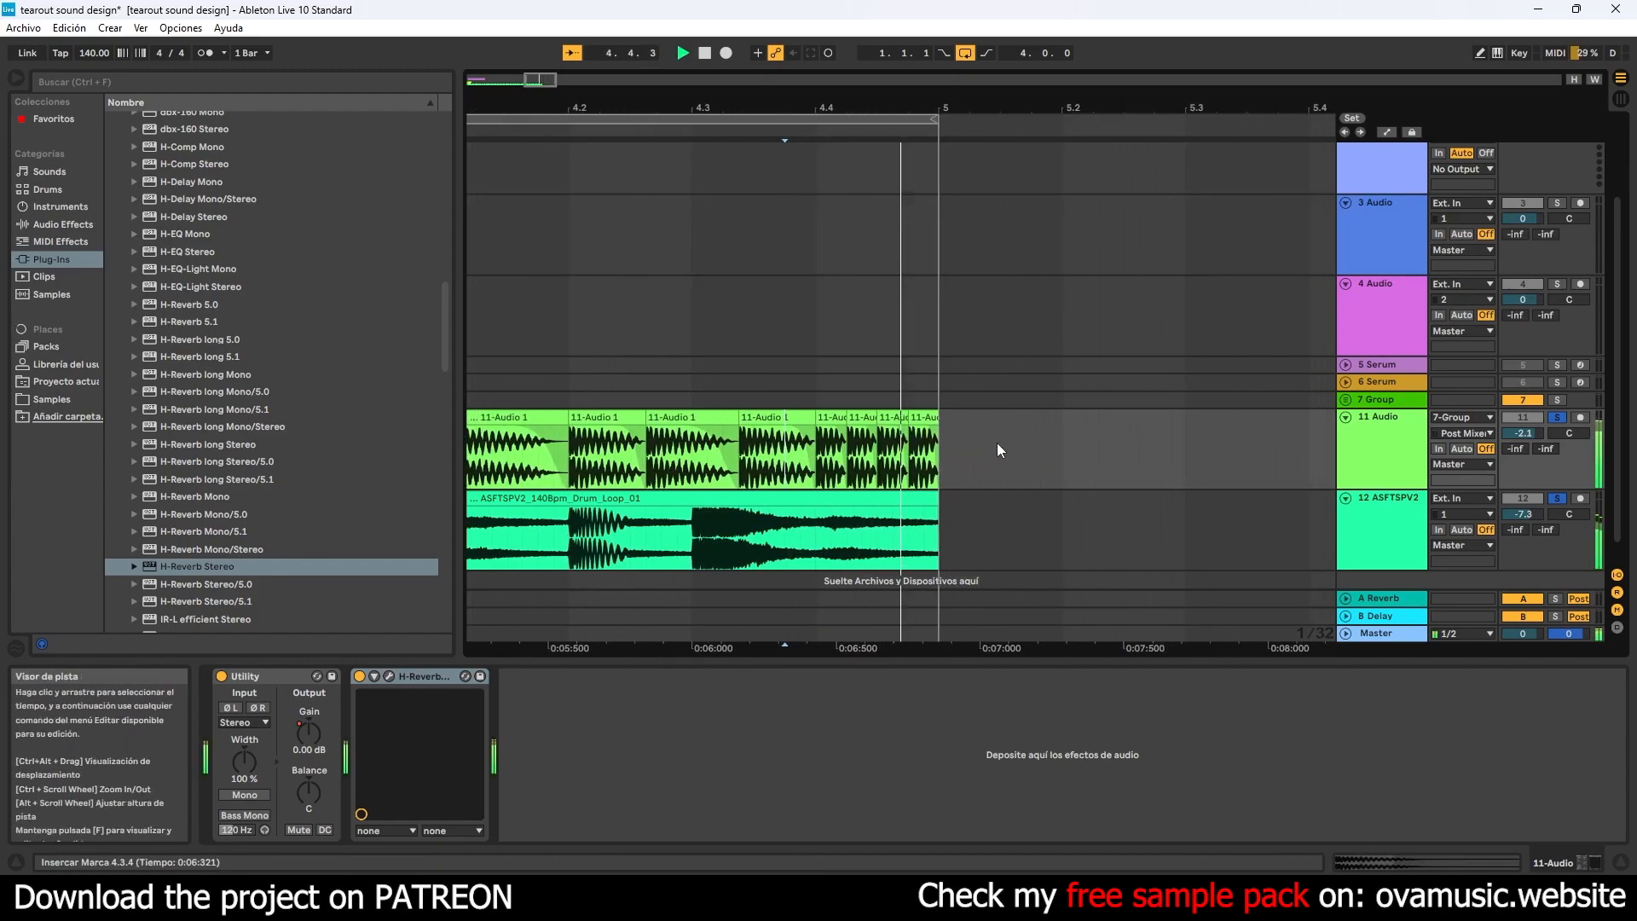
- Add a Glue Compressor from the audio effects to the master track
left_click_drag(840, 110, 524, 99)
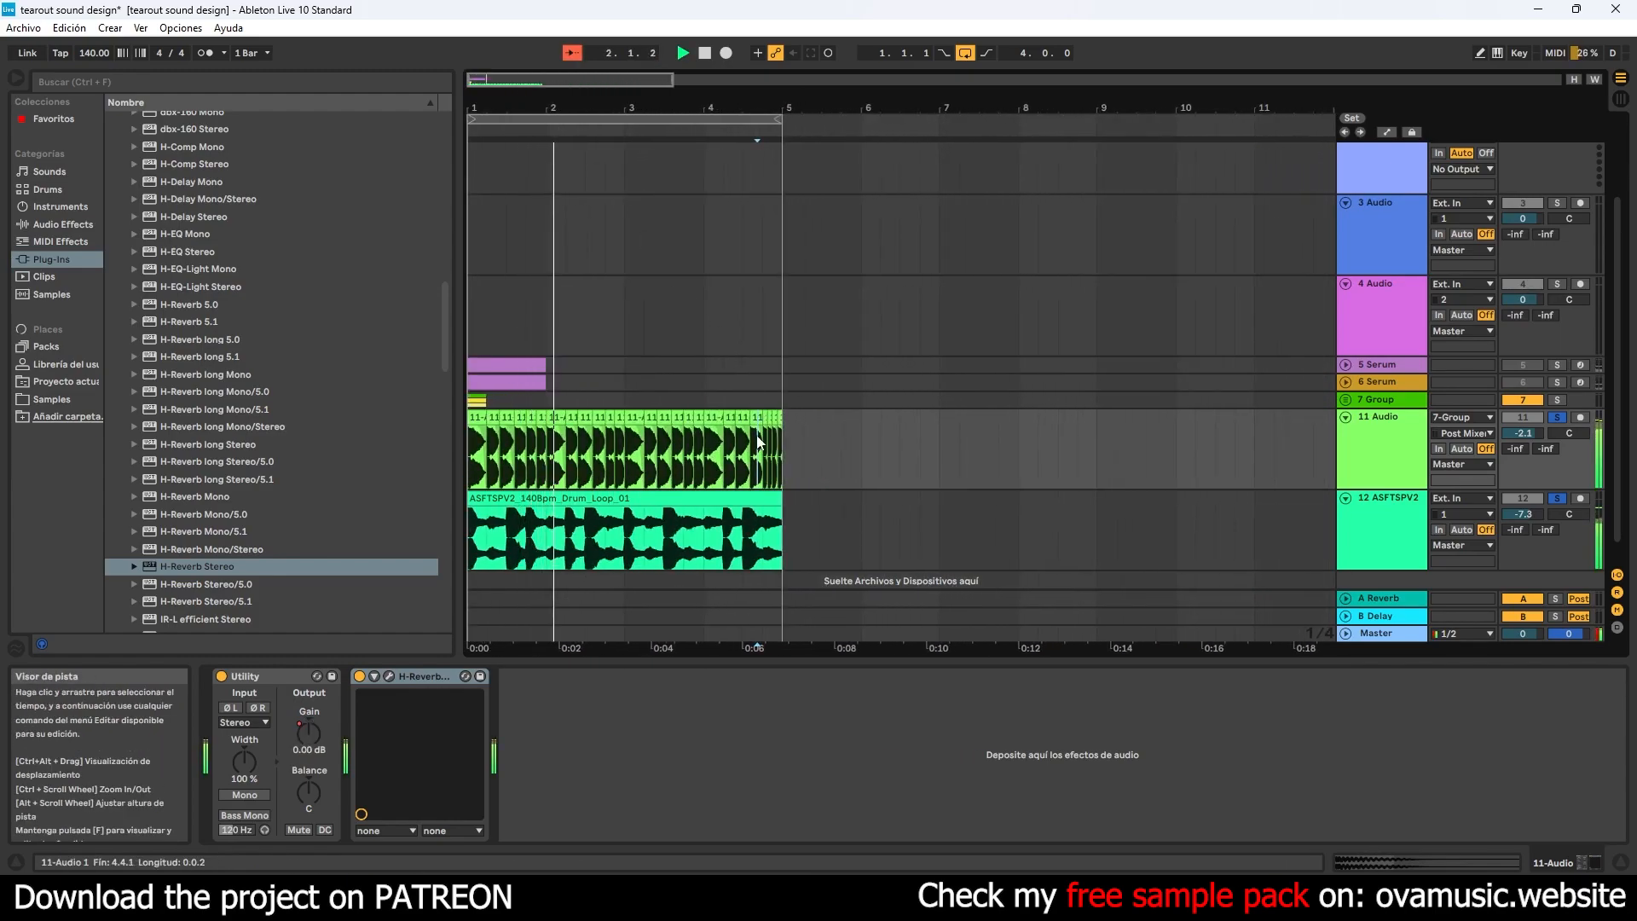
scroll(761, 428, "down", 1)
left_click(1353, 524)
left_click(1376, 635)
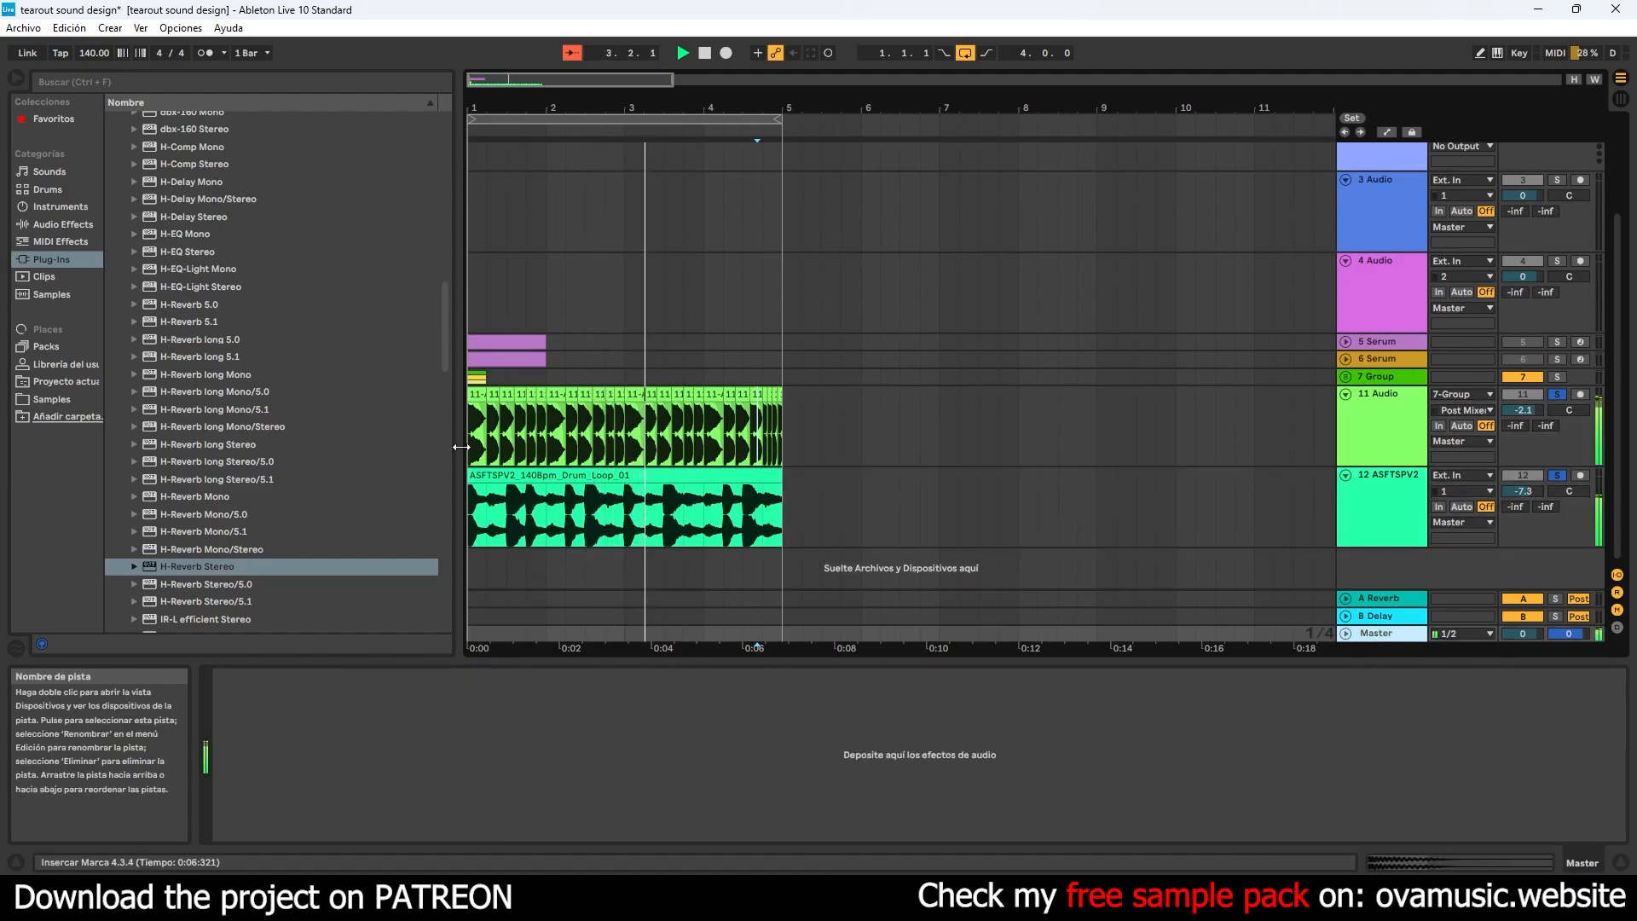
left_click_drag(449, 331, 472, 232)
left_click(124, 218)
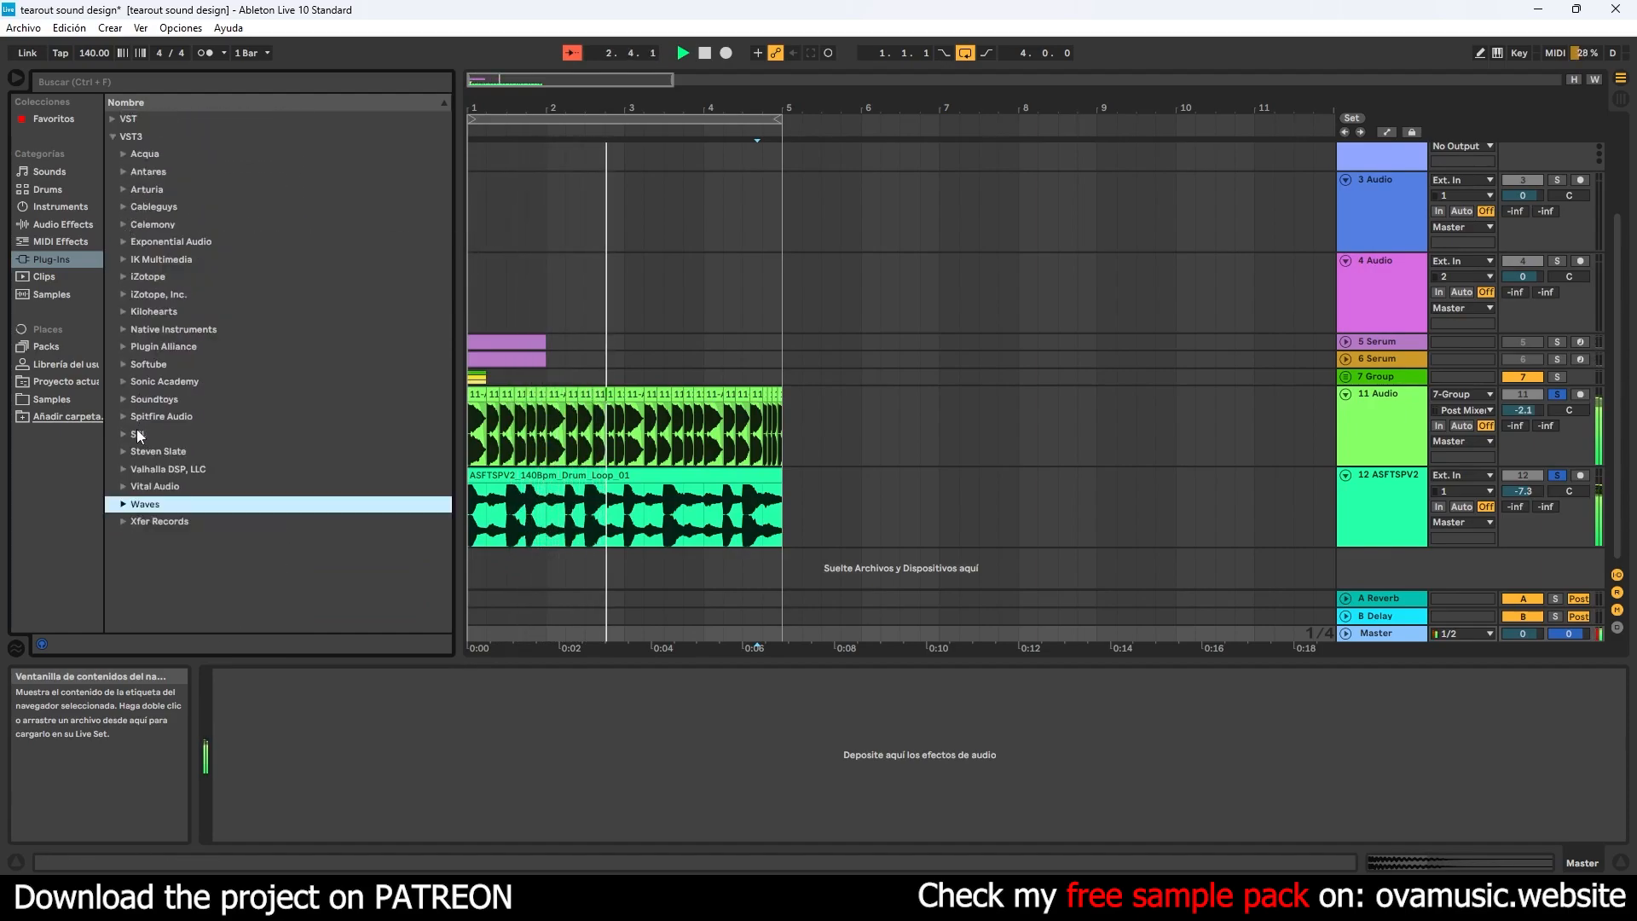
left_click(61, 226)
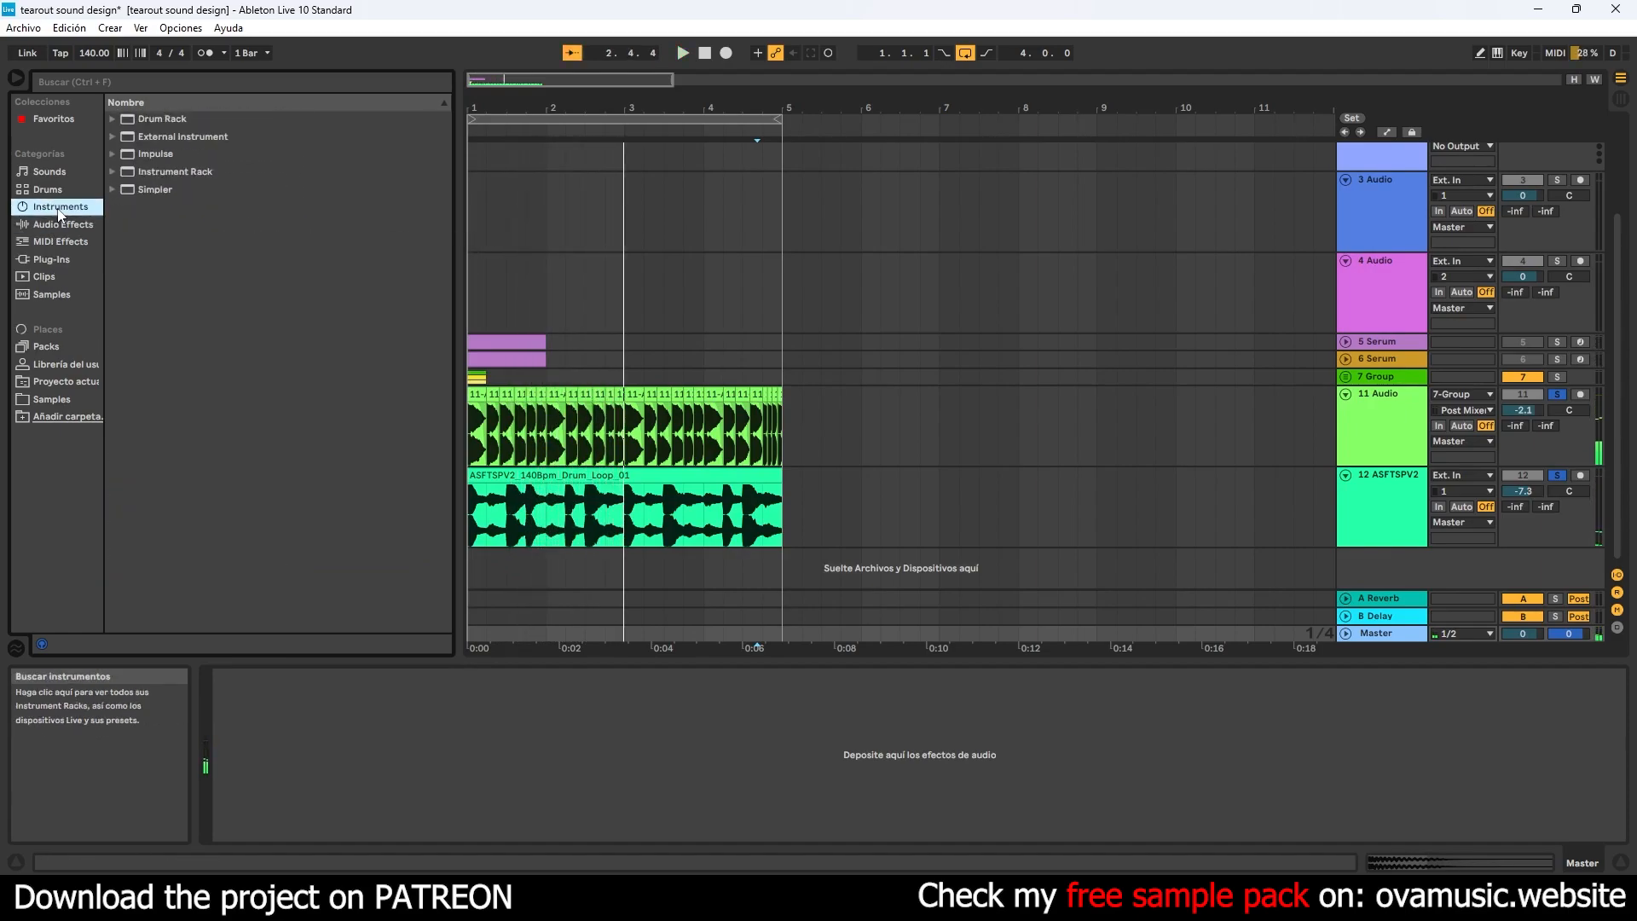
key("space")
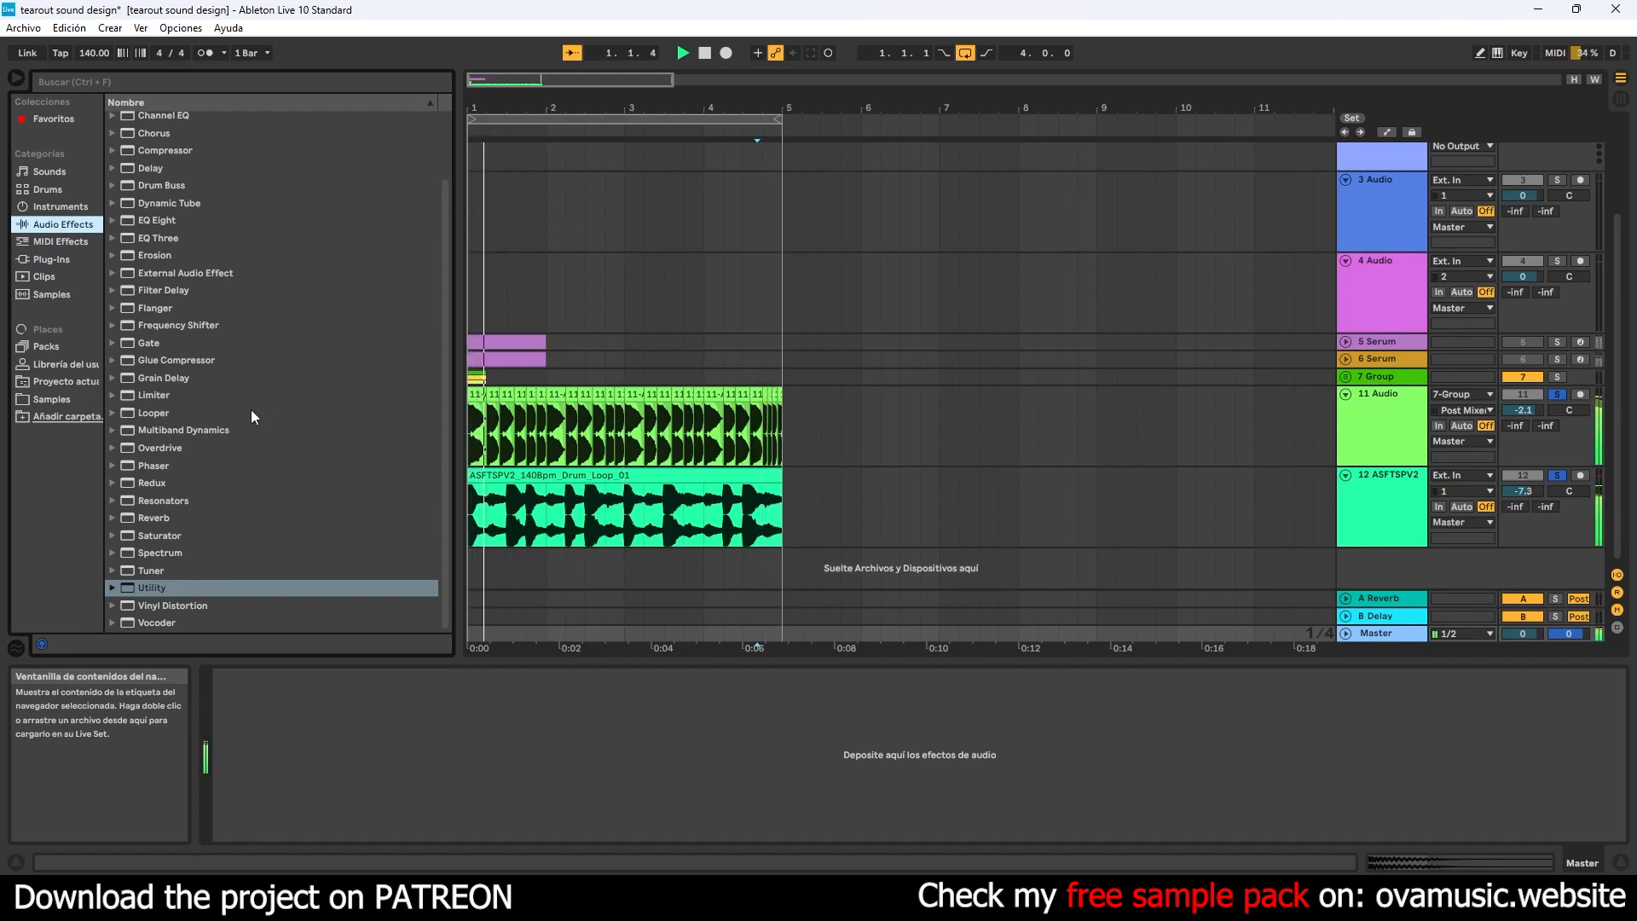
left_click(186, 361)
left_click_drag(186, 363, 414, 710)
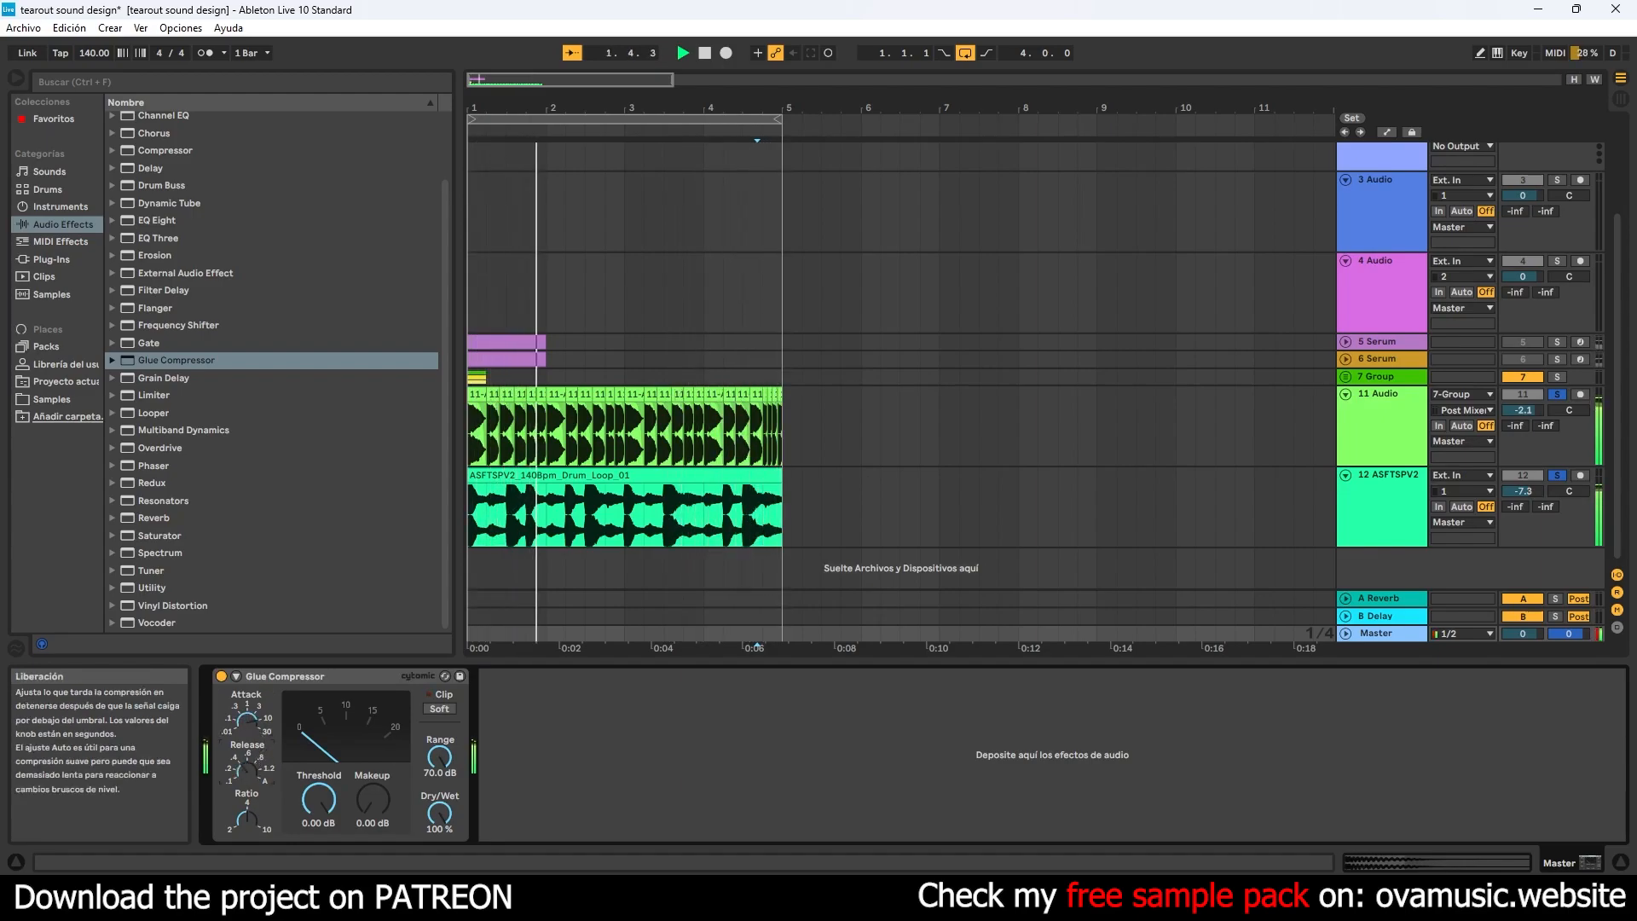
- Set the Glue Compressor's threshold to -13.7 dB, dry/wet to 70 % and makeup gain to 2.86 dB
left_click_drag(309, 816, 309, 854)
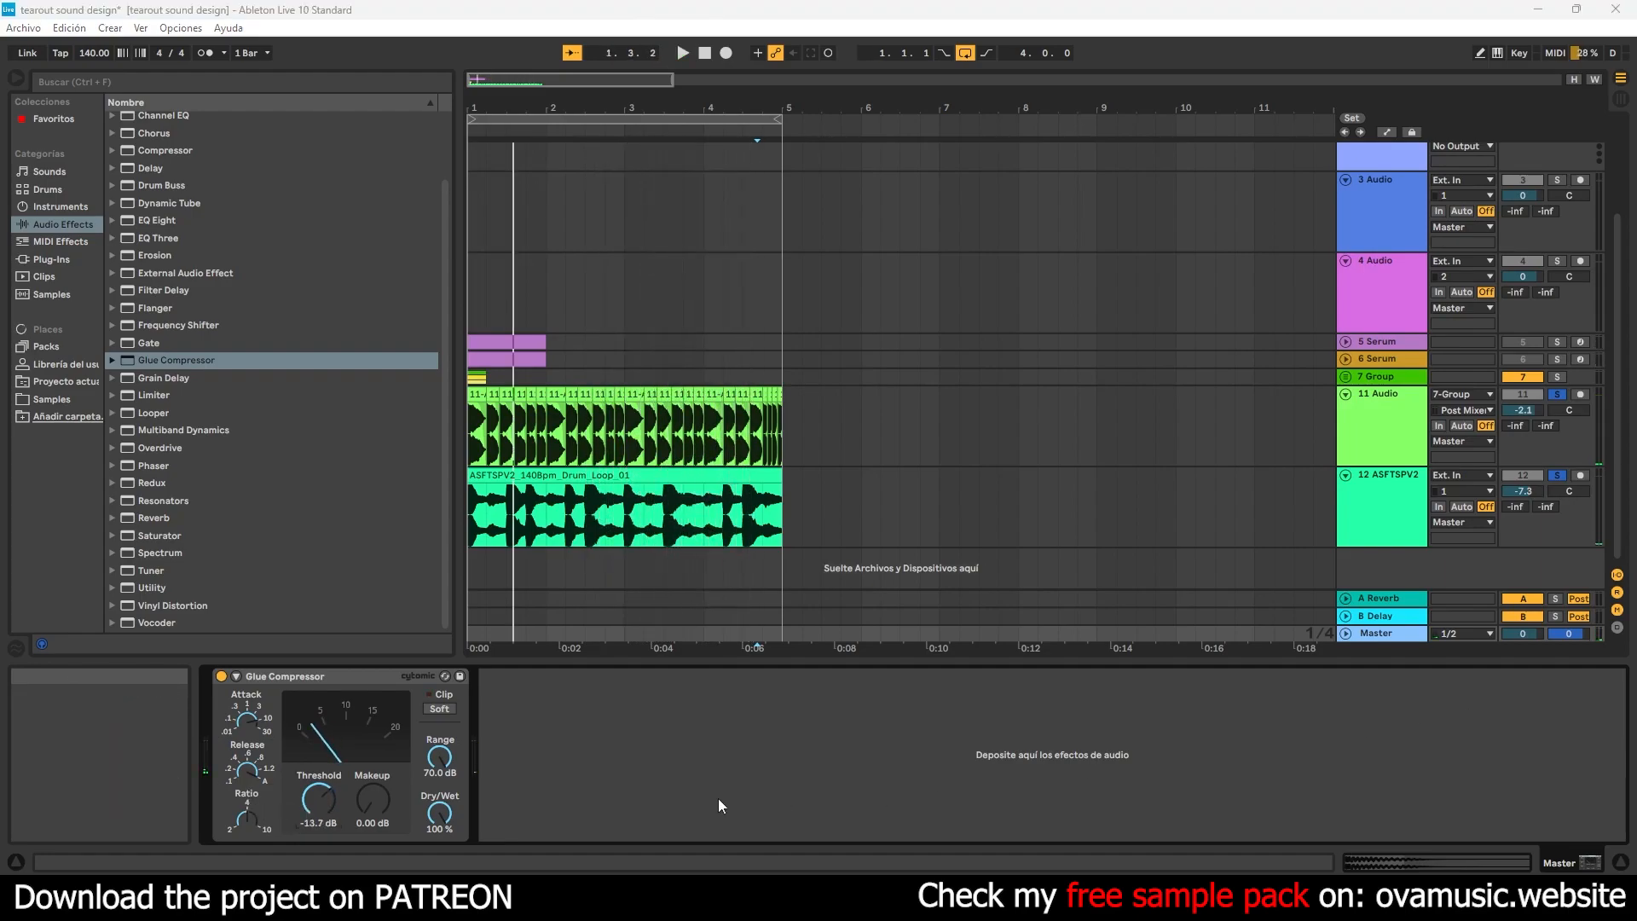
left_click(718, 800)
key("space")
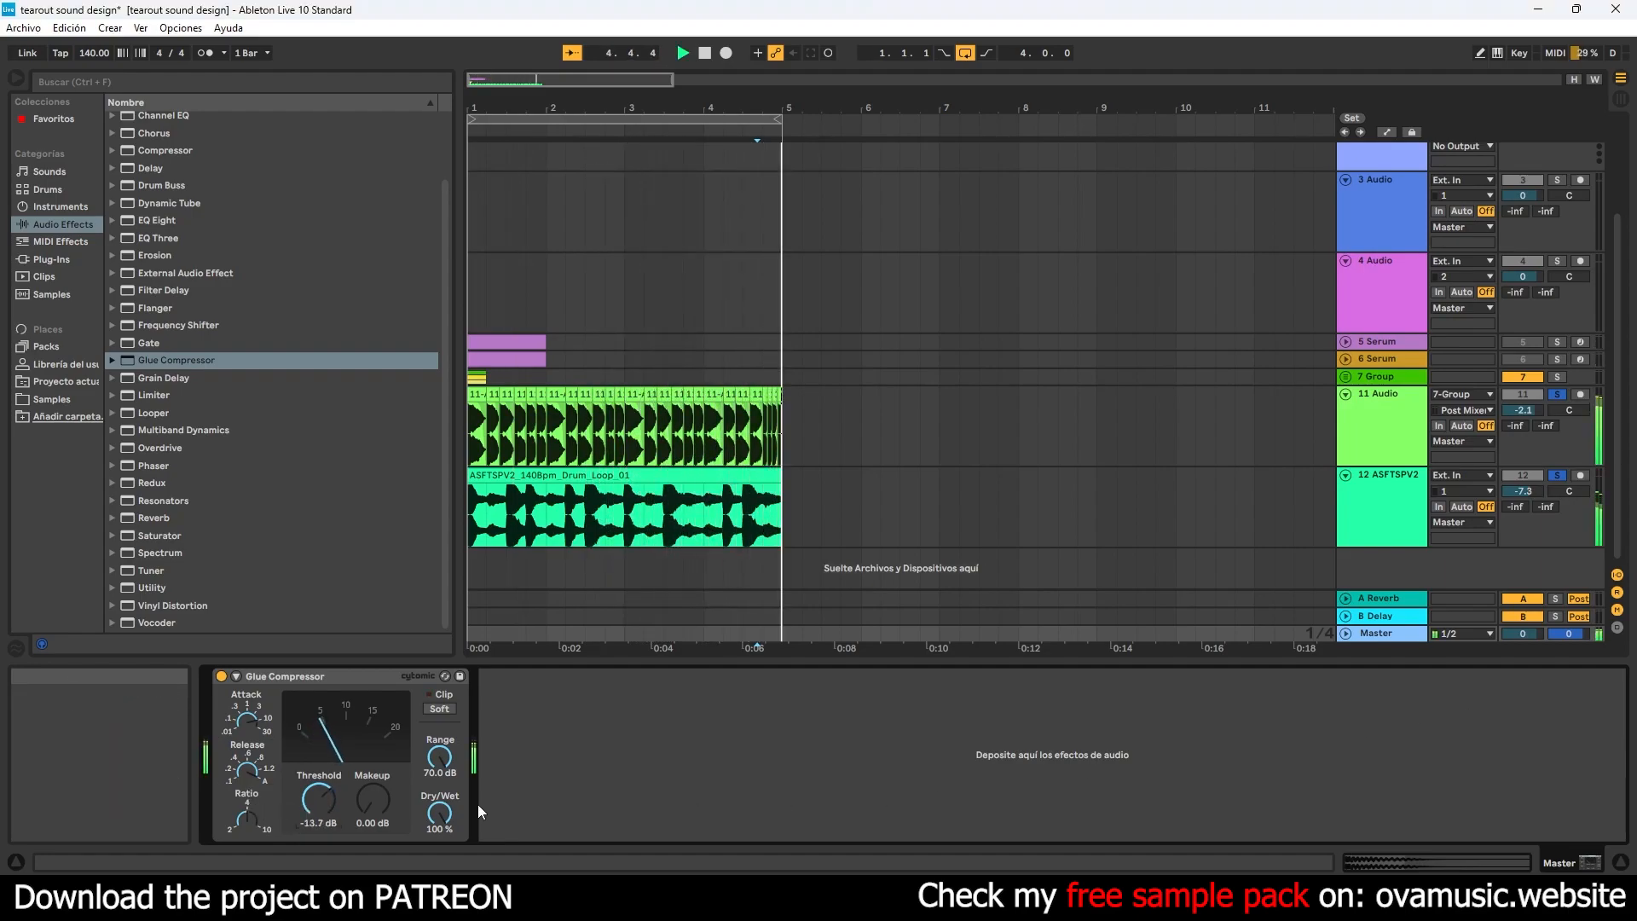
left_click_drag(439, 812, 439, 844)
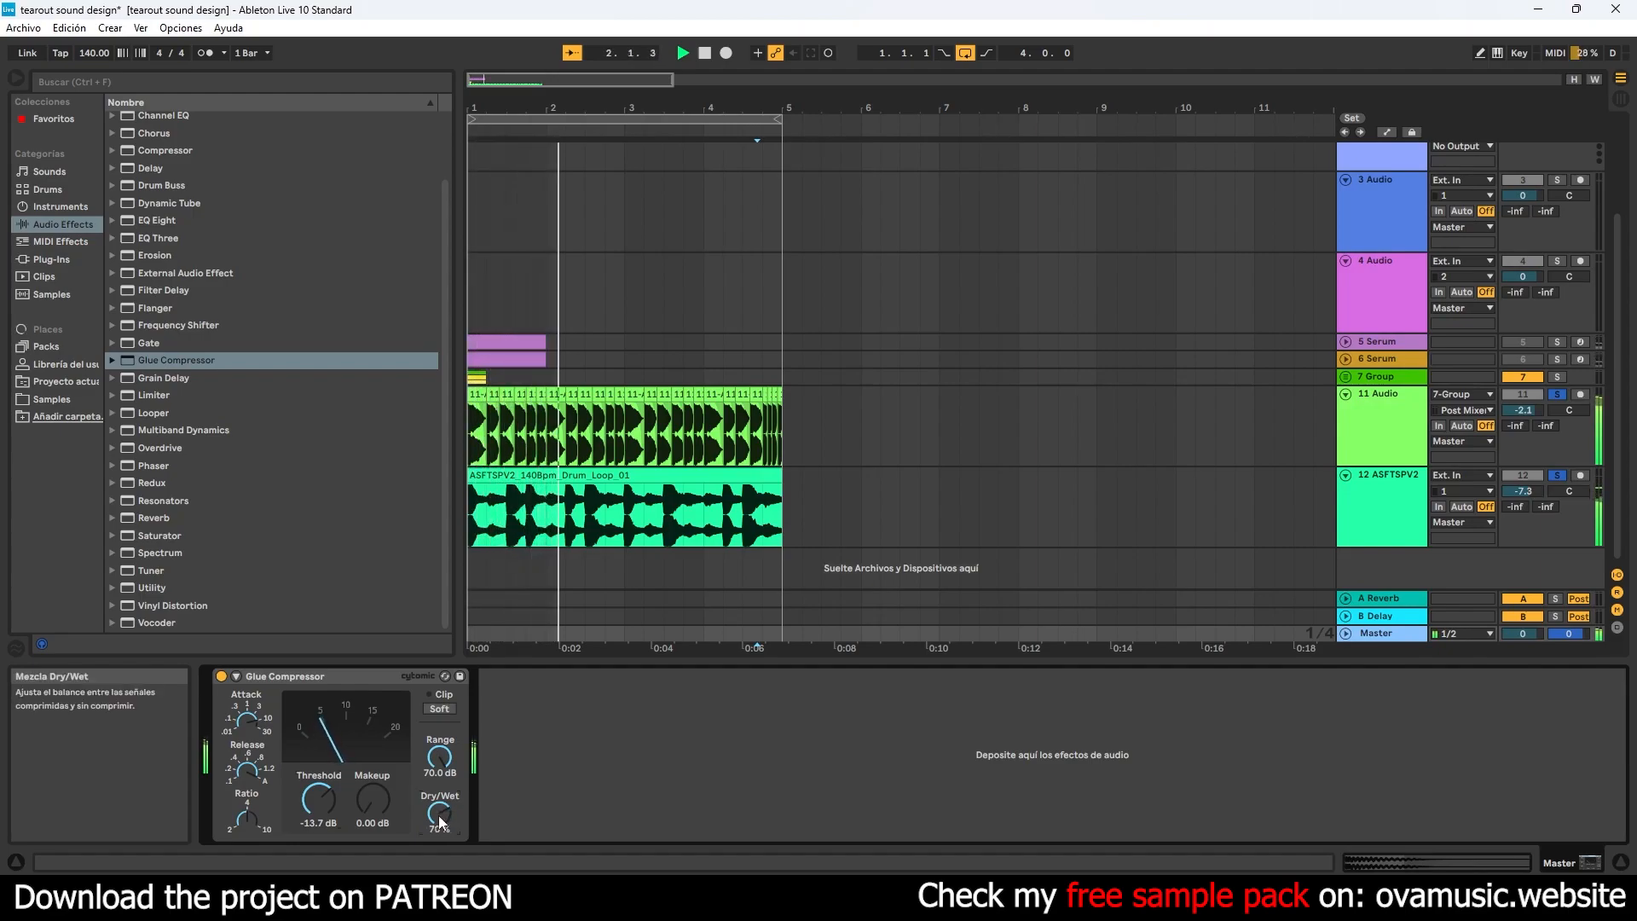
left_click_drag(373, 800, 373, 781)
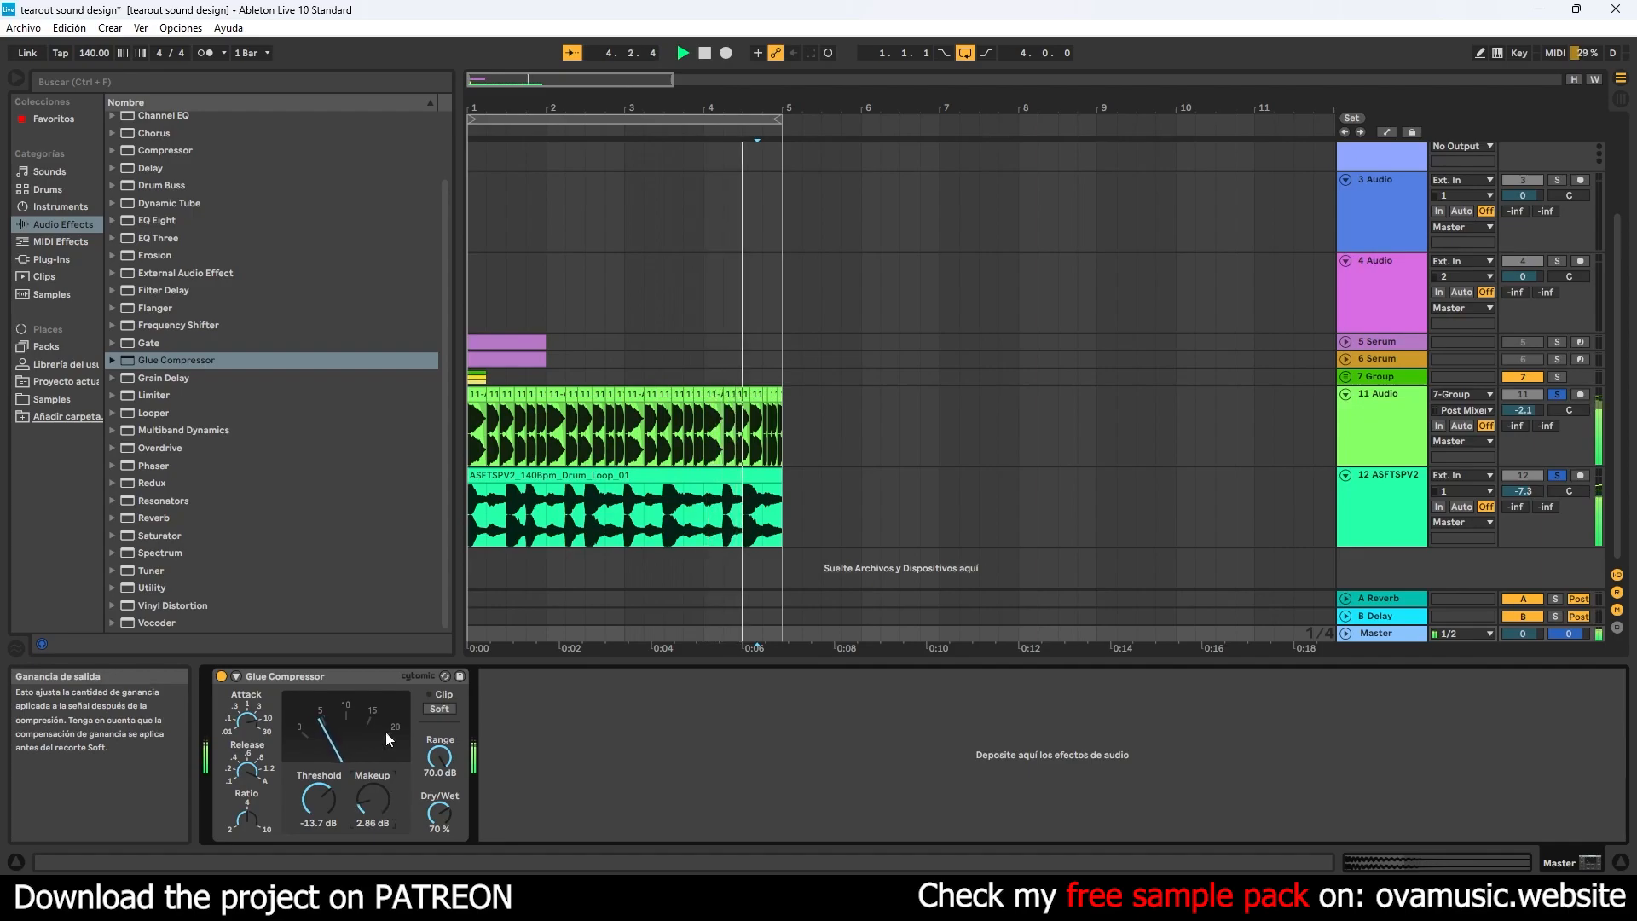
- Add a Limiter after the Glue Compressor on the master and raise the compressor's makeup gain to 6.03 dB while listening to the loop
left_click_drag(161, 401, 561, 758)
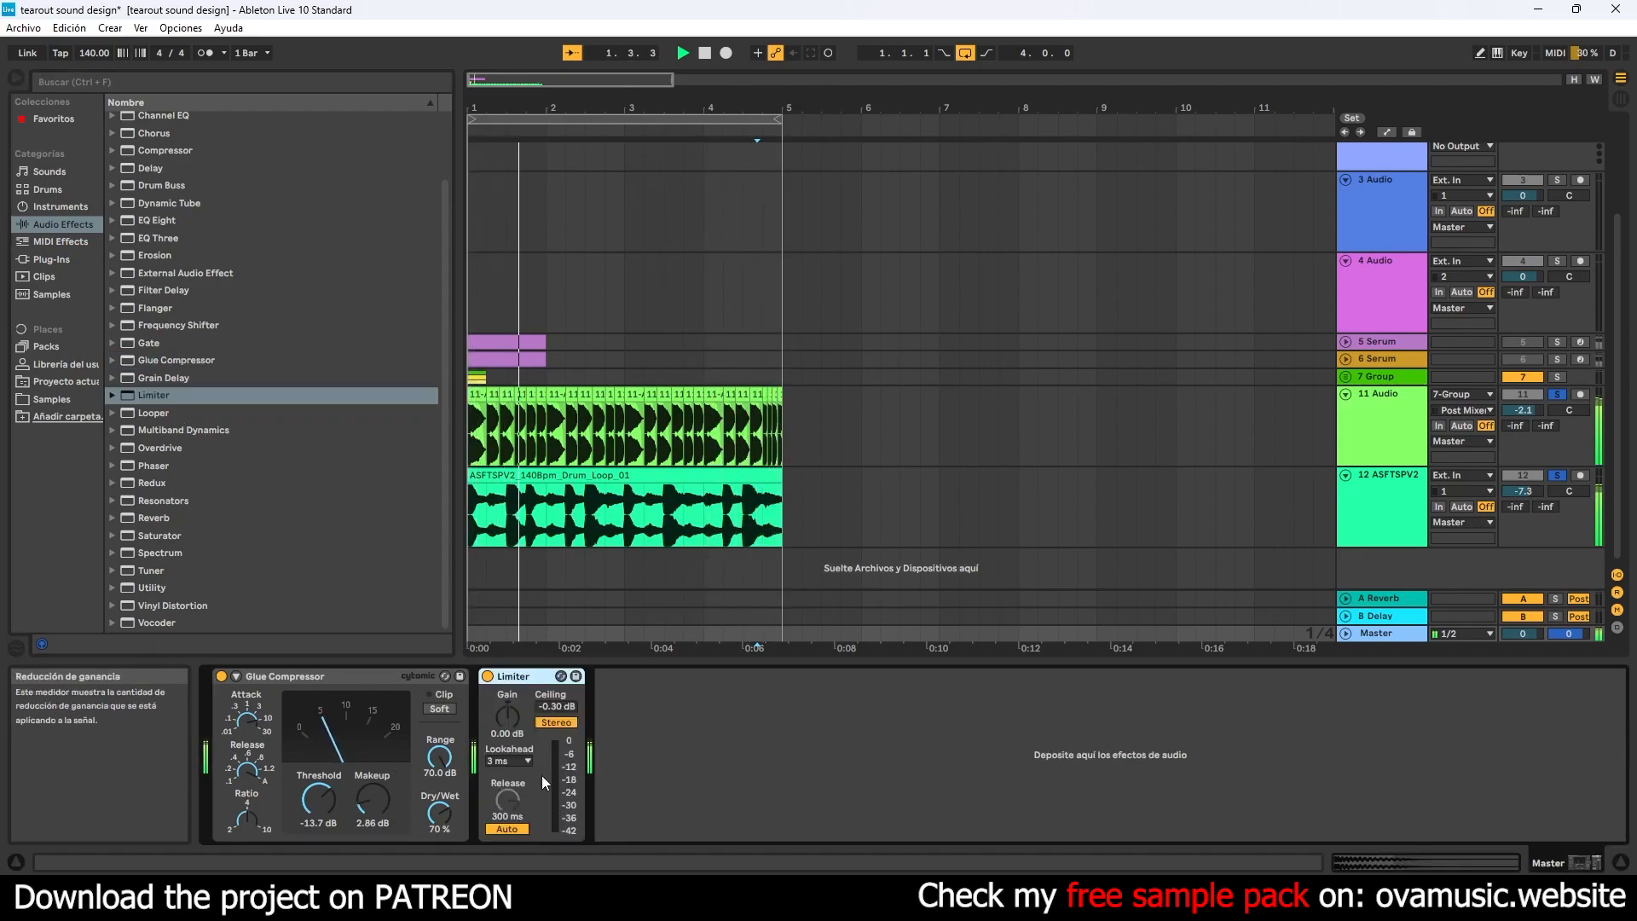
left_click_drag(372, 798, 372, 786)
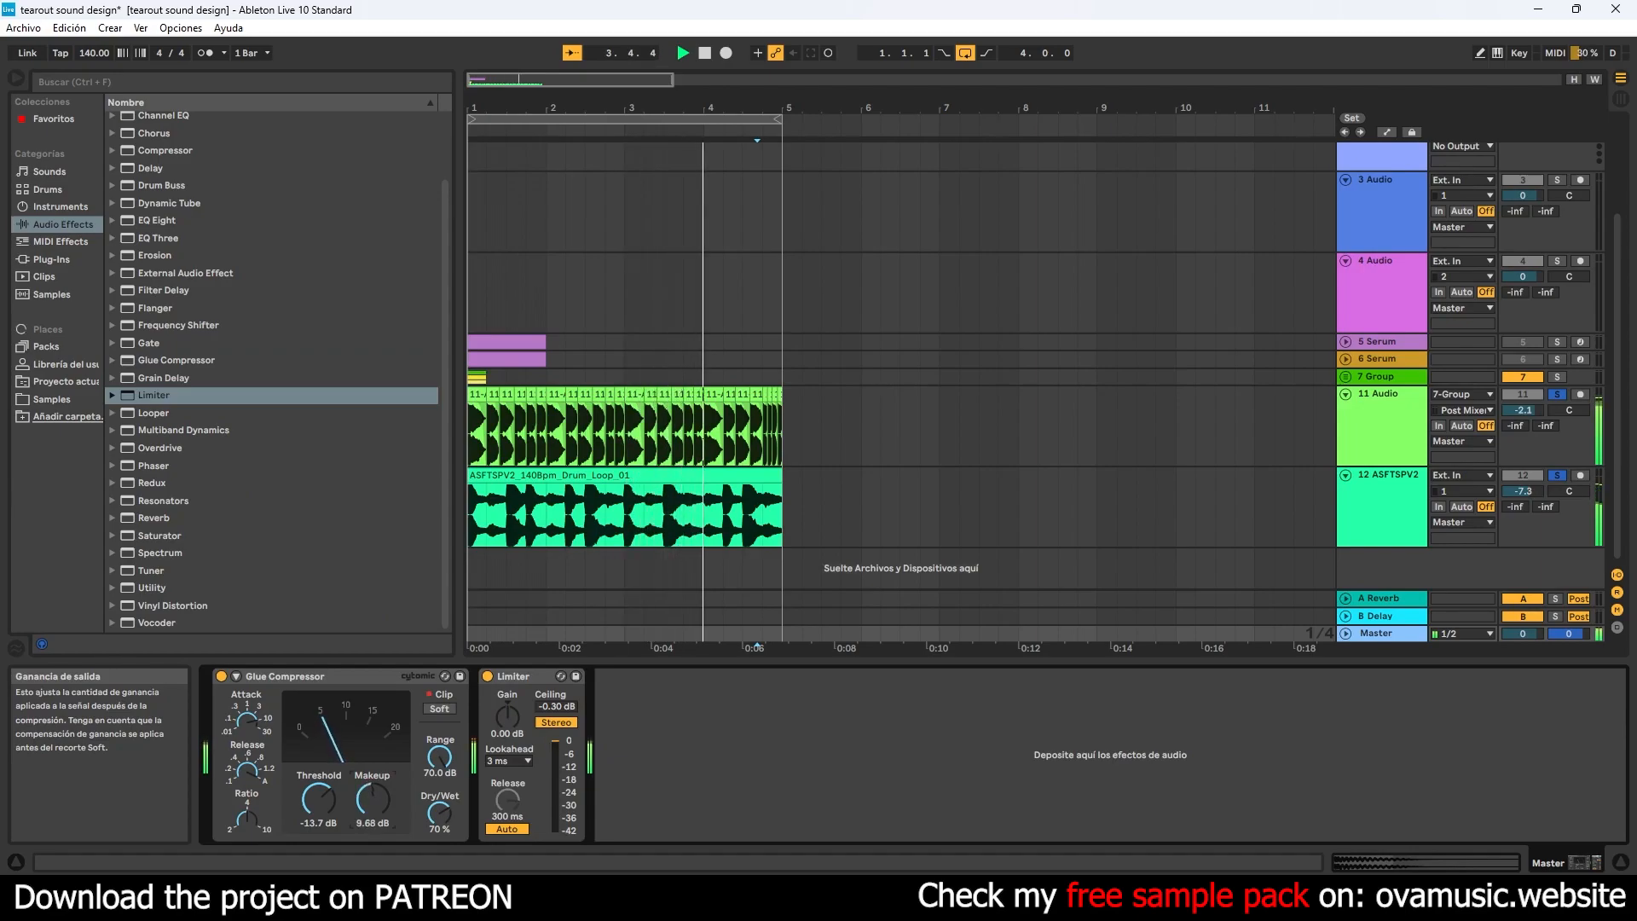
left_click_drag(372, 798, 385, 779)
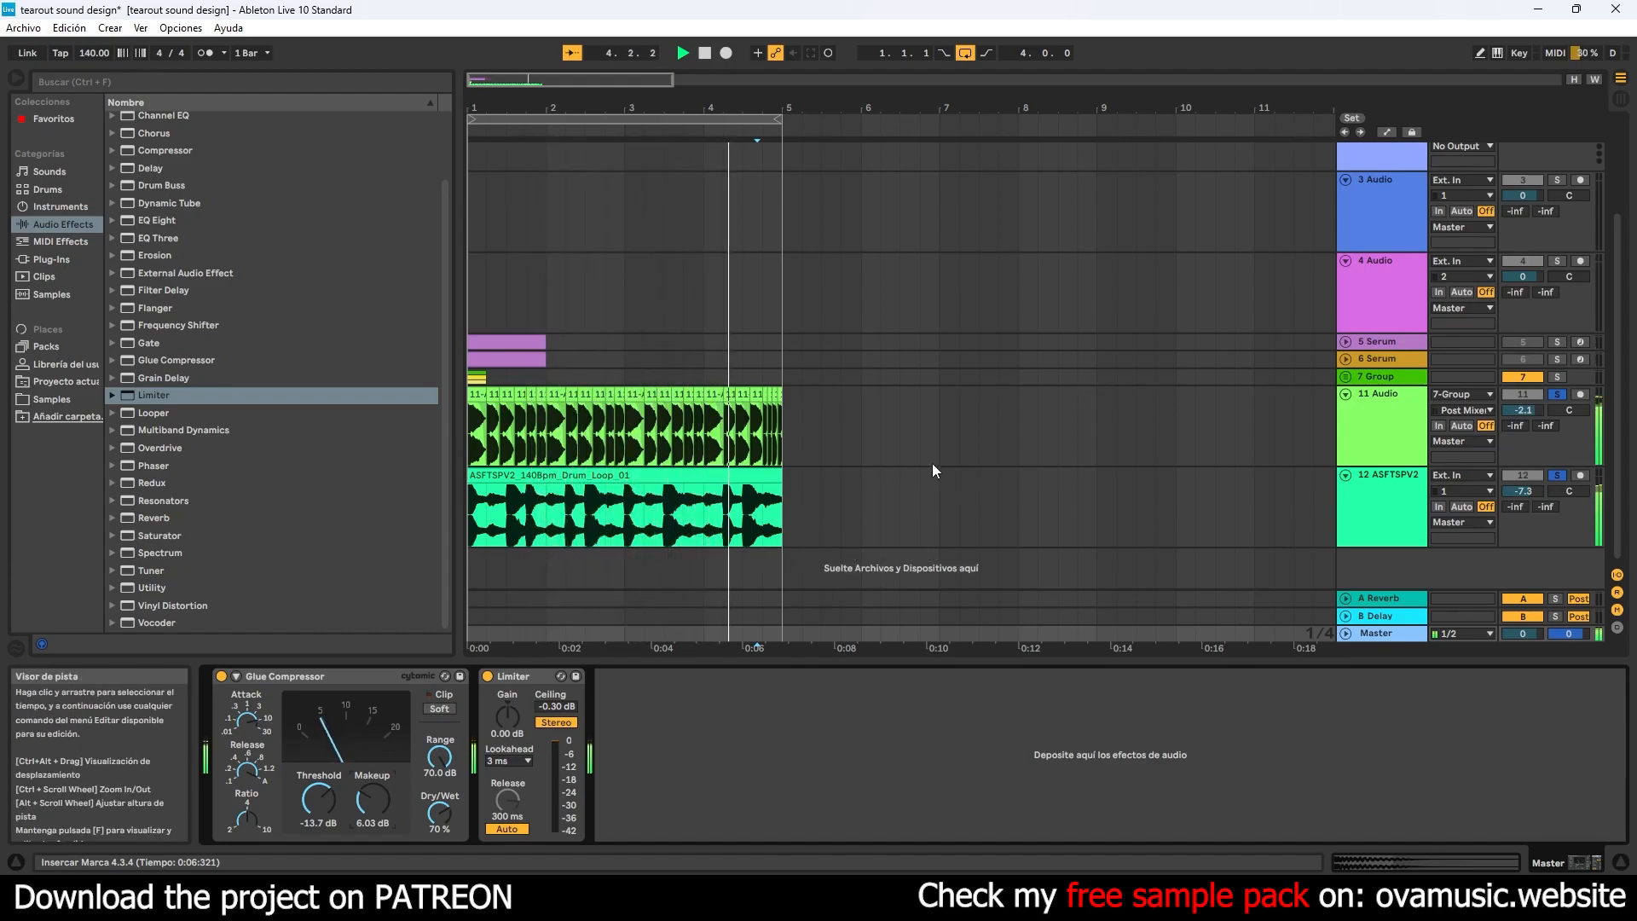
key("space")
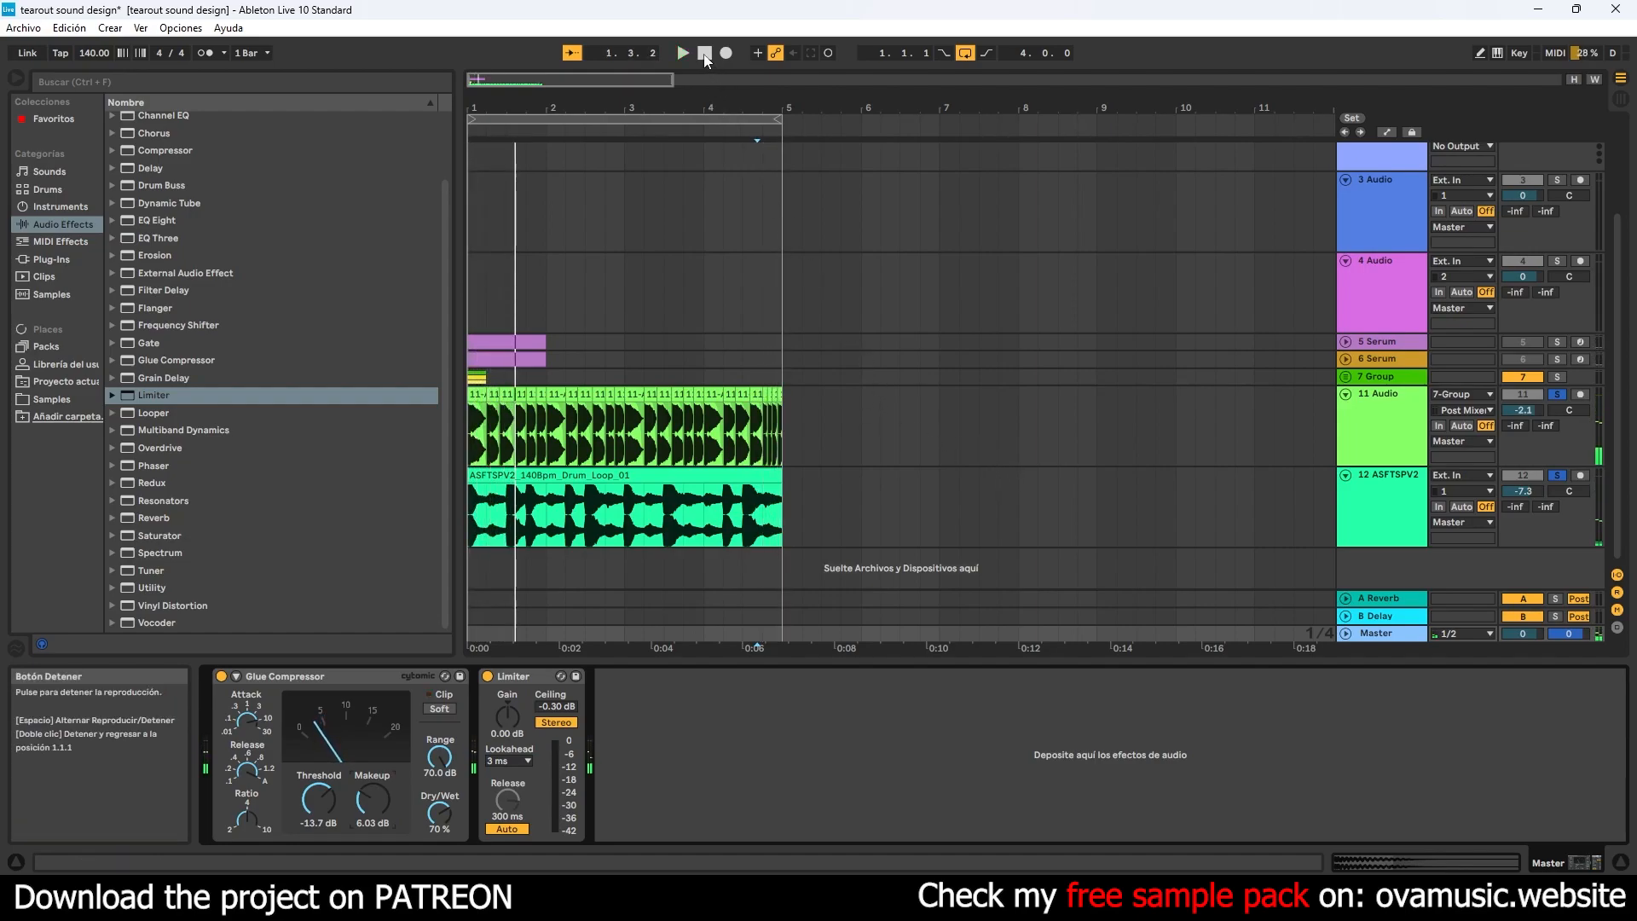